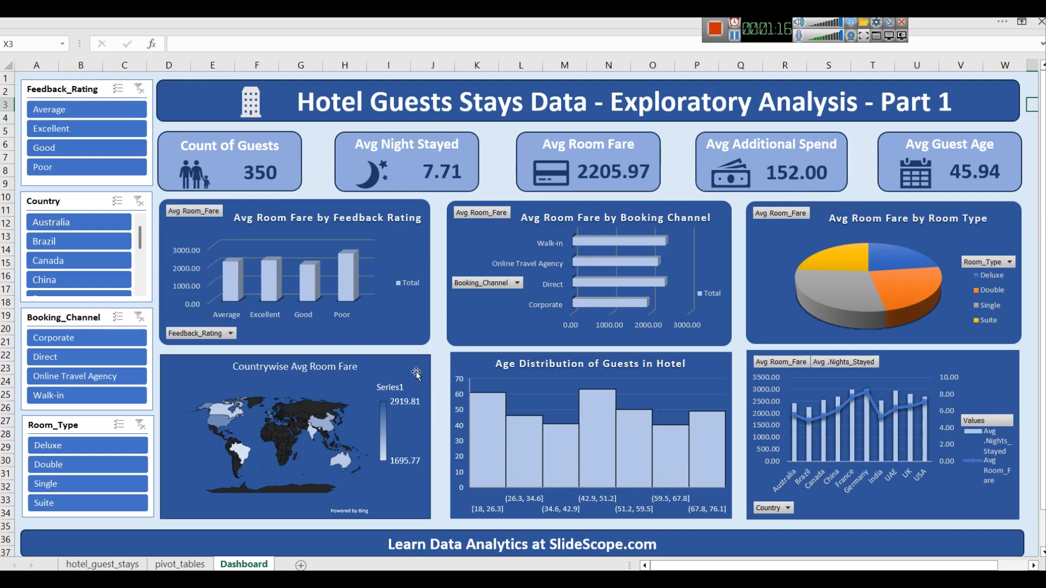
# Step: Review the finished dashboard, pivot tables sheet and guest data sheet of the completed hotel analysis workbook
pyautogui.click(201, 565)
pyautogui.scroll(20, 264, 451)
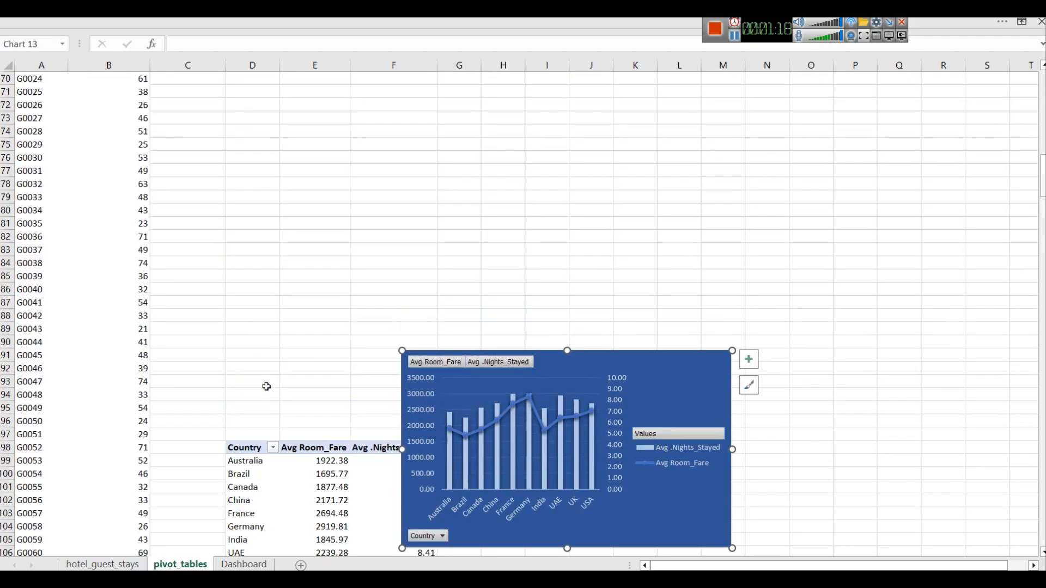
pyautogui.scroll(-13, 355, 342)
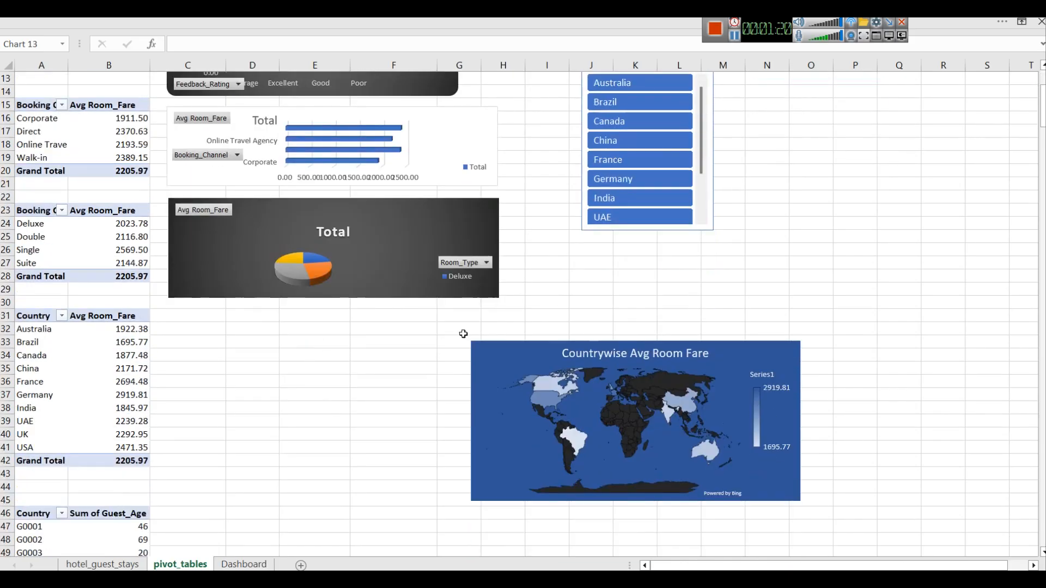
pyautogui.scroll(6, 441, 312)
pyautogui.scroll(7, 441, 312)
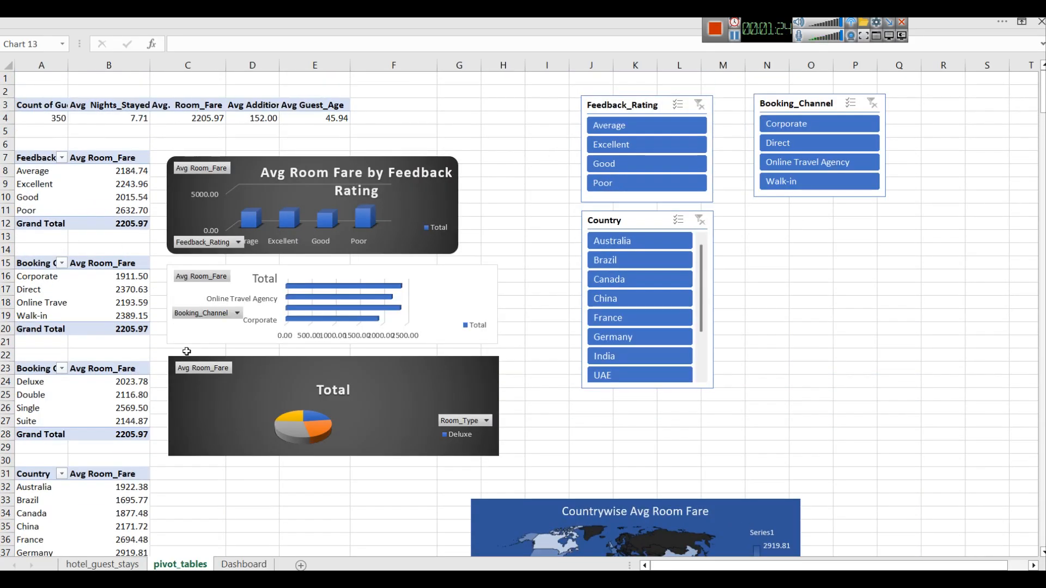
pyautogui.scroll(-13, 138, 261)
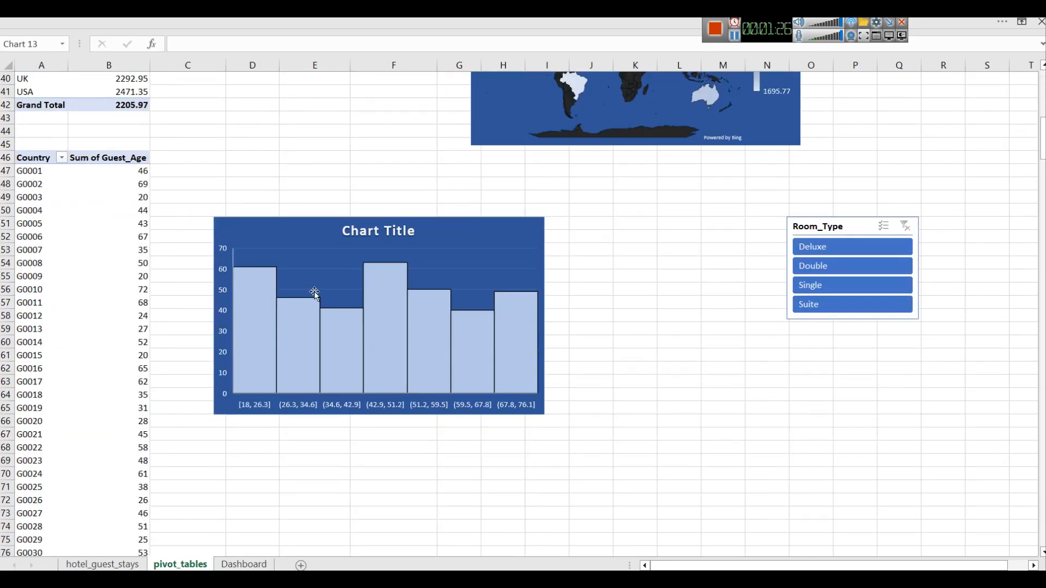
pyautogui.click(320, 247)
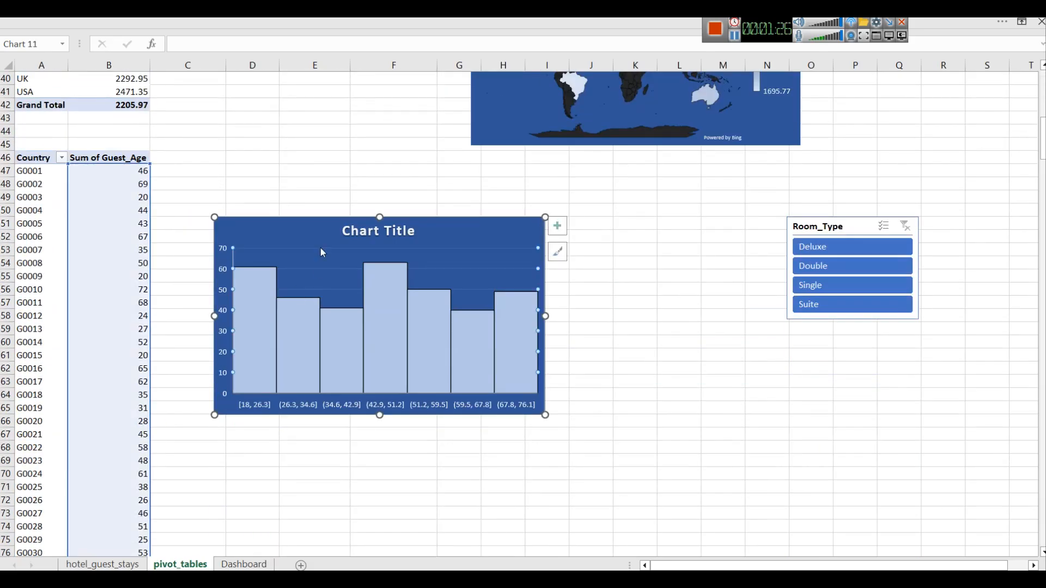
pyautogui.scroll(3, 468, 294)
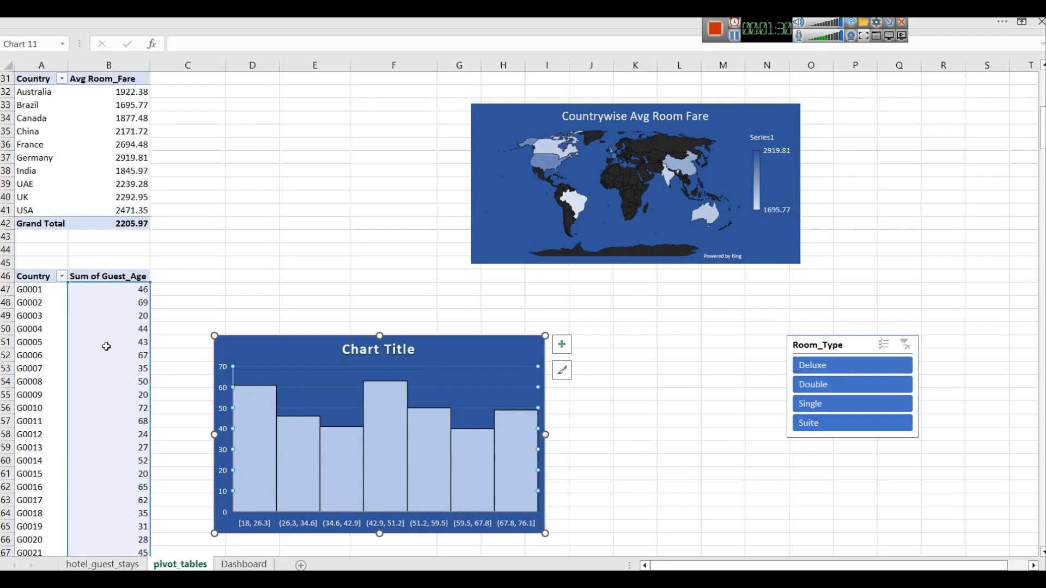
pyautogui.scroll(2, 609, 248)
pyautogui.click(609, 248)
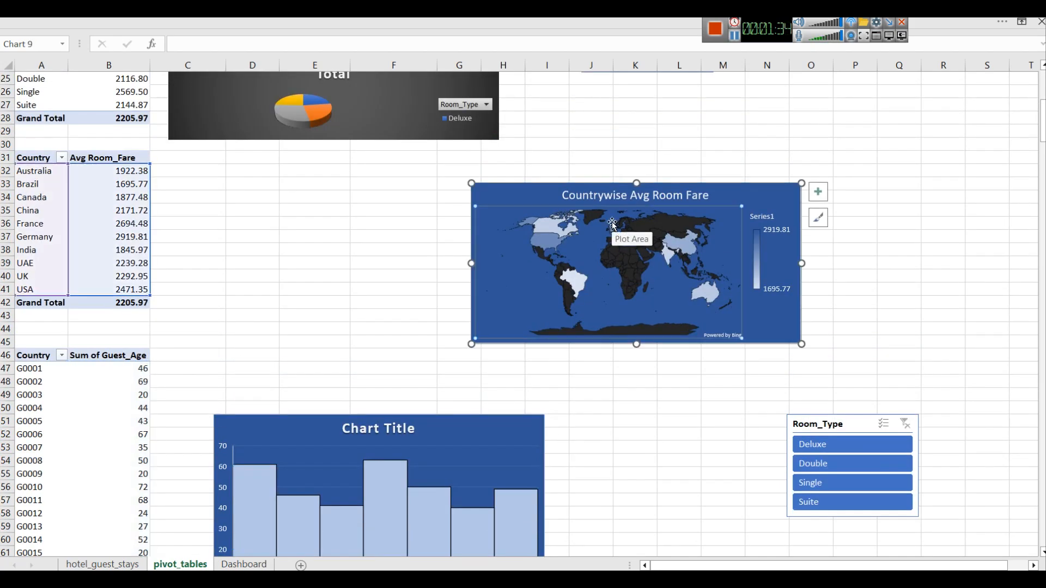
pyautogui.click(123, 564)
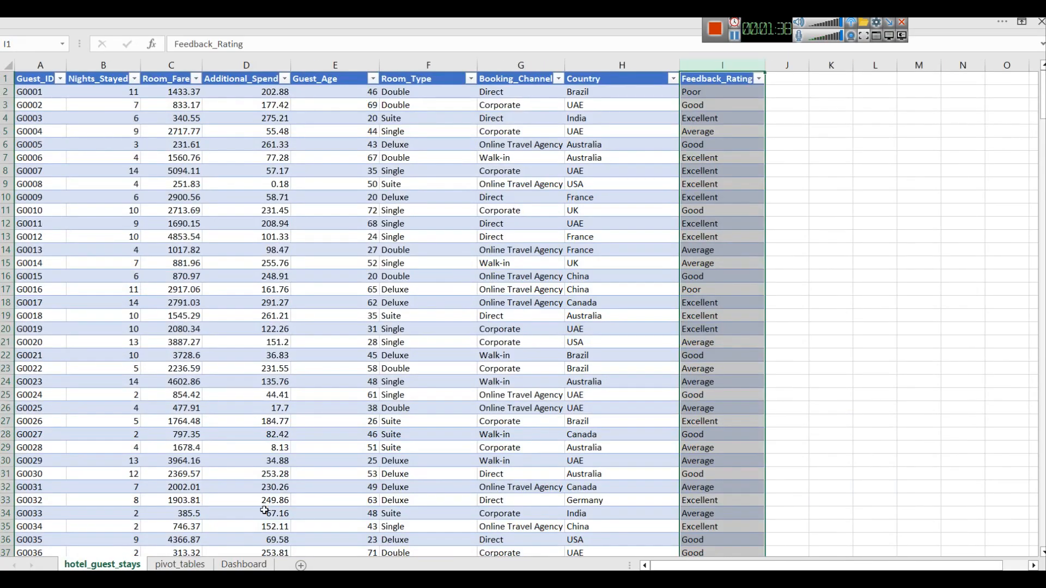
pyautogui.click(244, 564)
pyautogui.scroll(-3, 579, 330)
pyautogui.scroll(3, 579, 329)
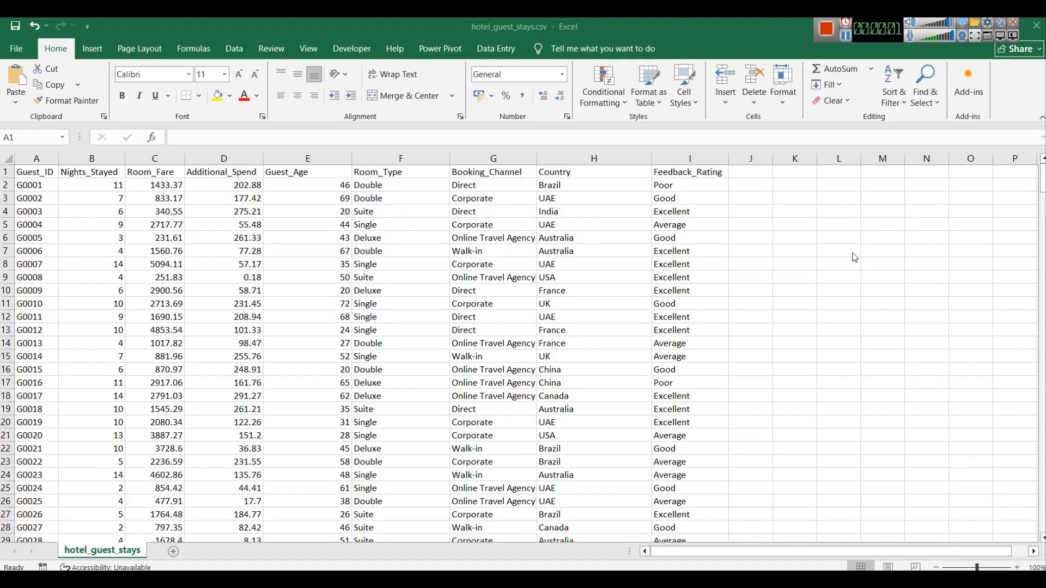
# Step: Select the whole guest stays data range and convert it into a table with headers
pyautogui.click(521, 36)
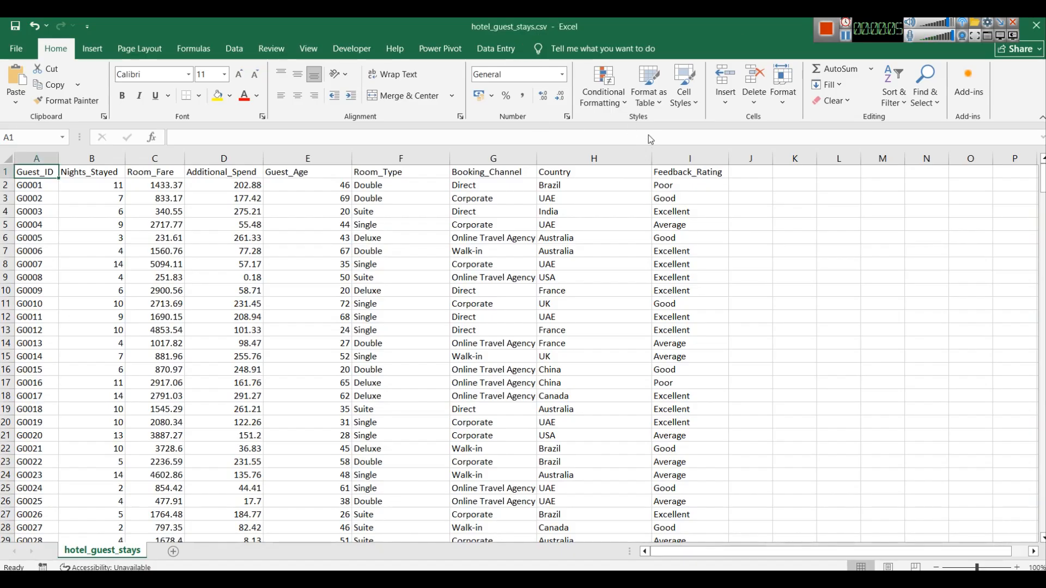
pyautogui.click(670, 179)
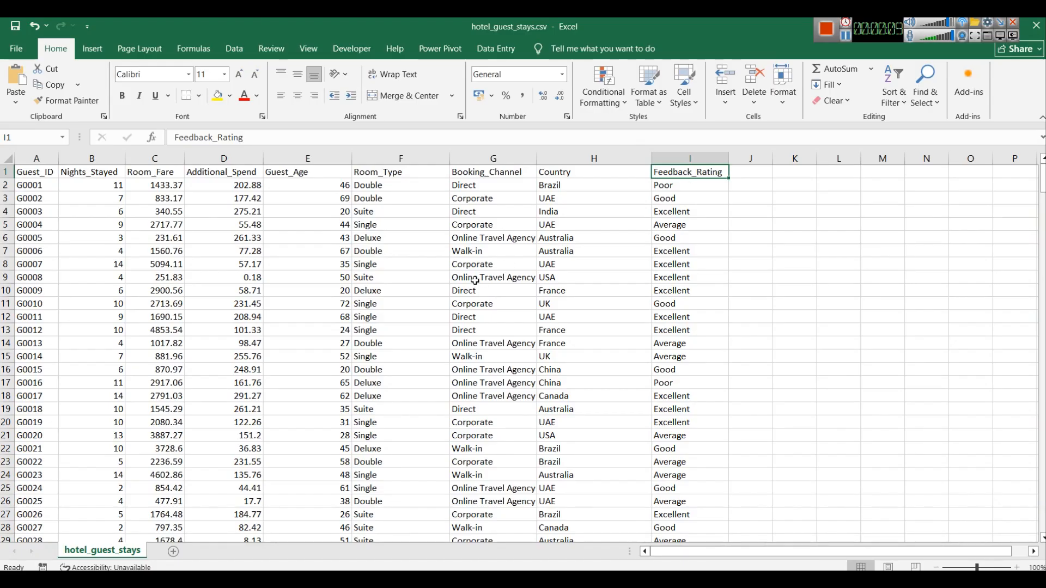
pyautogui.hotkey('ctrl', 'shift', 'Down')
pyautogui.hotkey('ctrl', 'shift', 'Left')
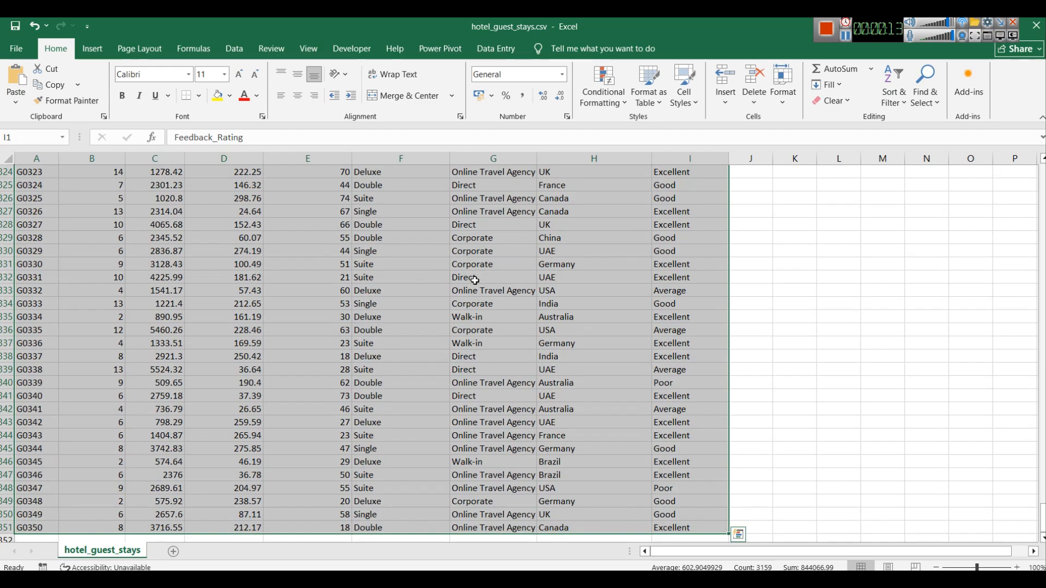
pyautogui.hotkey('ctrl', 't')
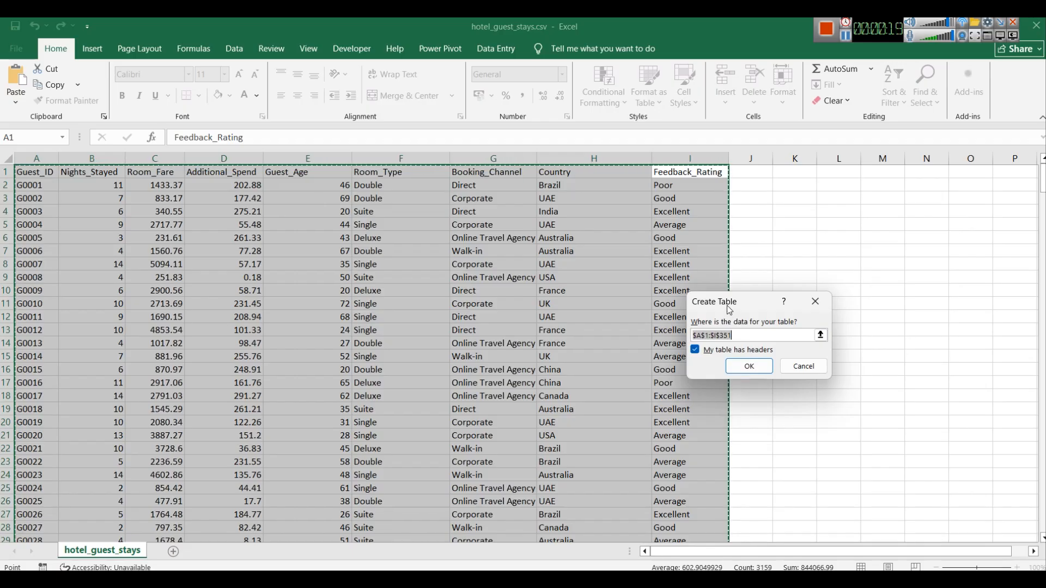
pyautogui.click(744, 367)
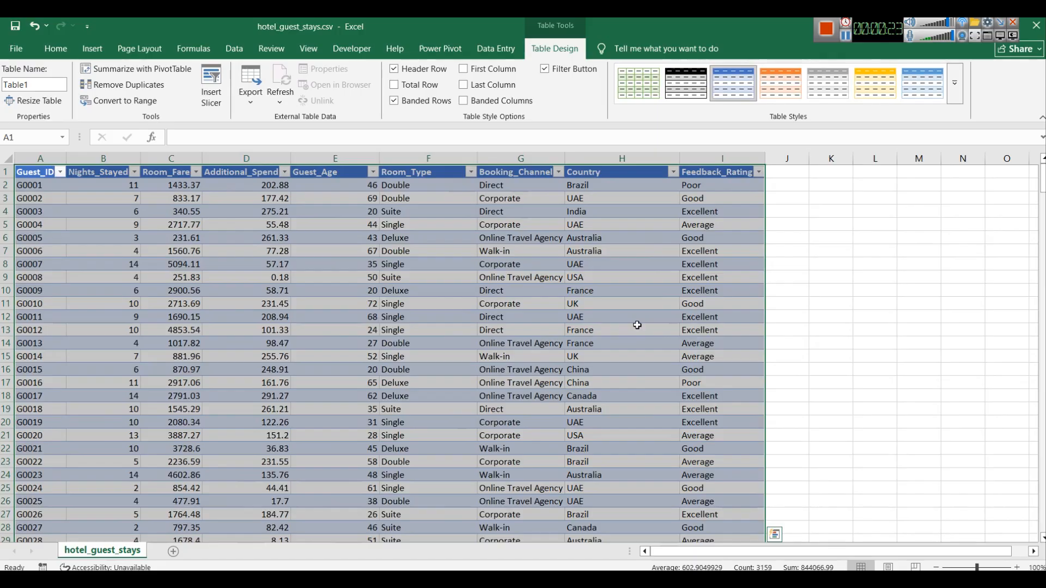
# Step: Rename the table as guestdata
pyautogui.click(31, 88)
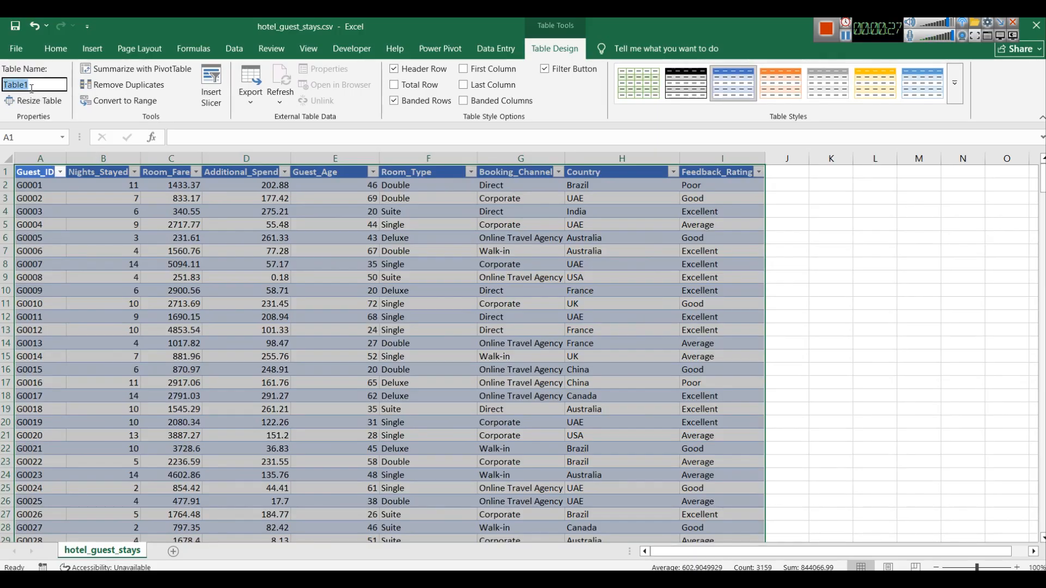
pyautogui.write('guestdata')
pyautogui.click(875, 276)
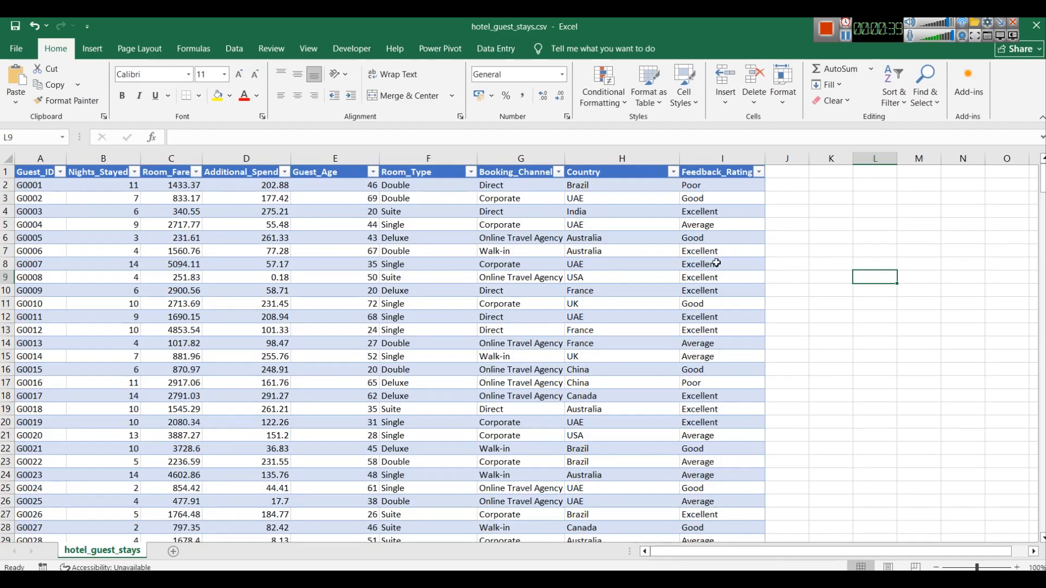
# Step: Save the file as an Excel Workbook (.xlsx) named hotel_guest_stays
pyautogui.click(727, 158)
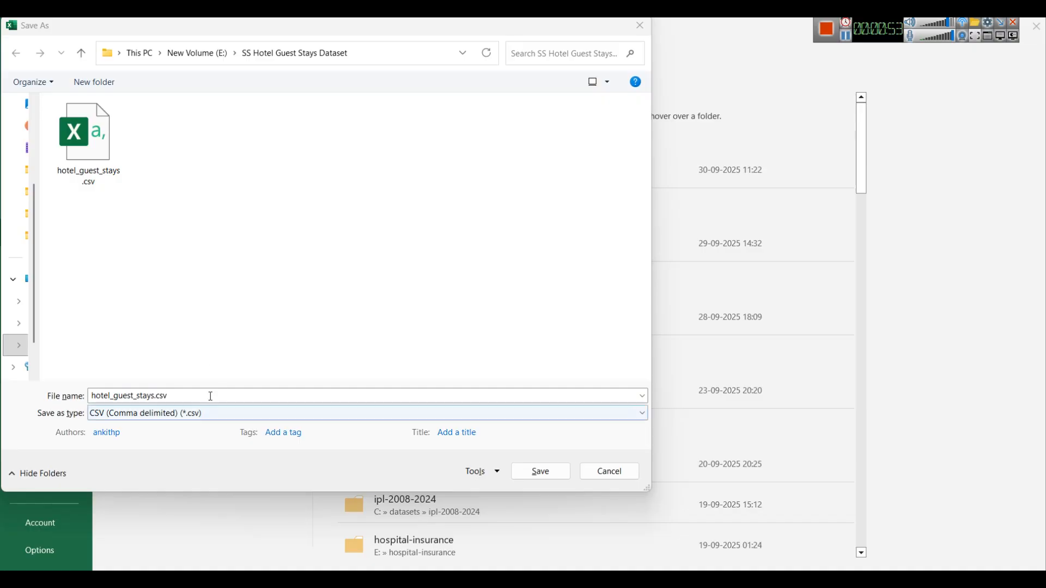
pyautogui.click(208, 417)
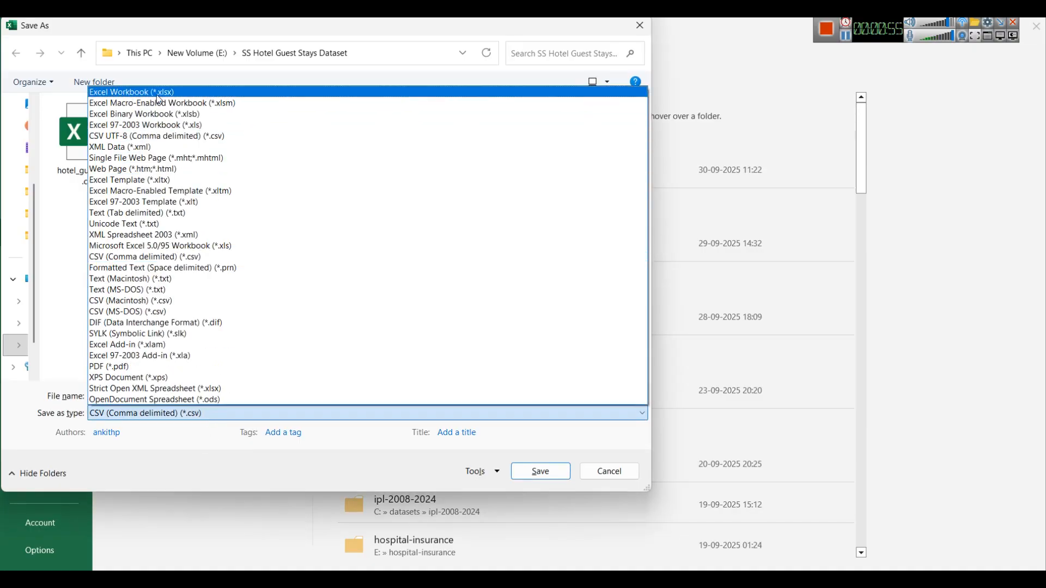
pyautogui.click(156, 95)
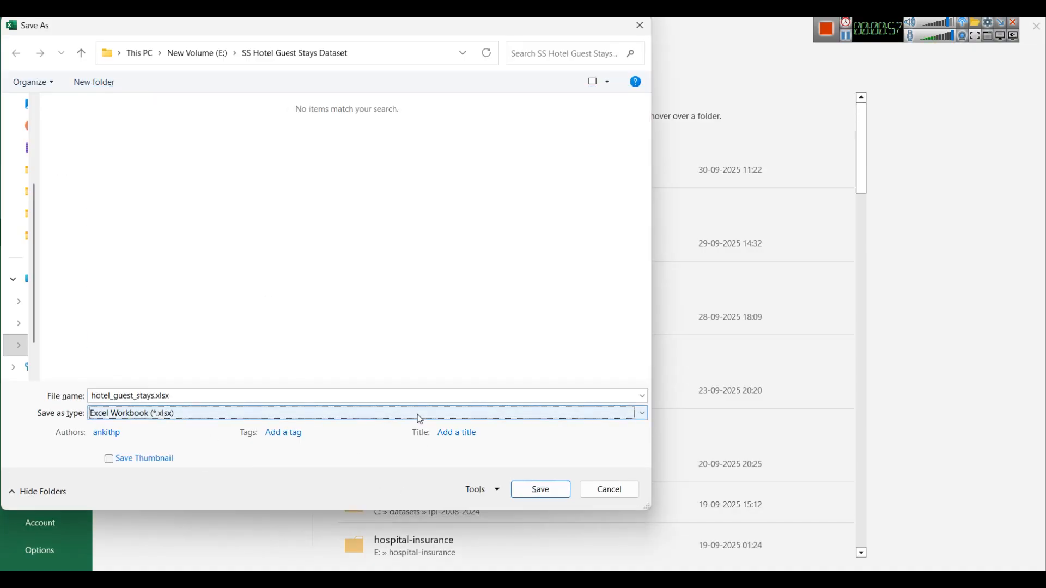
pyautogui.click(531, 491)
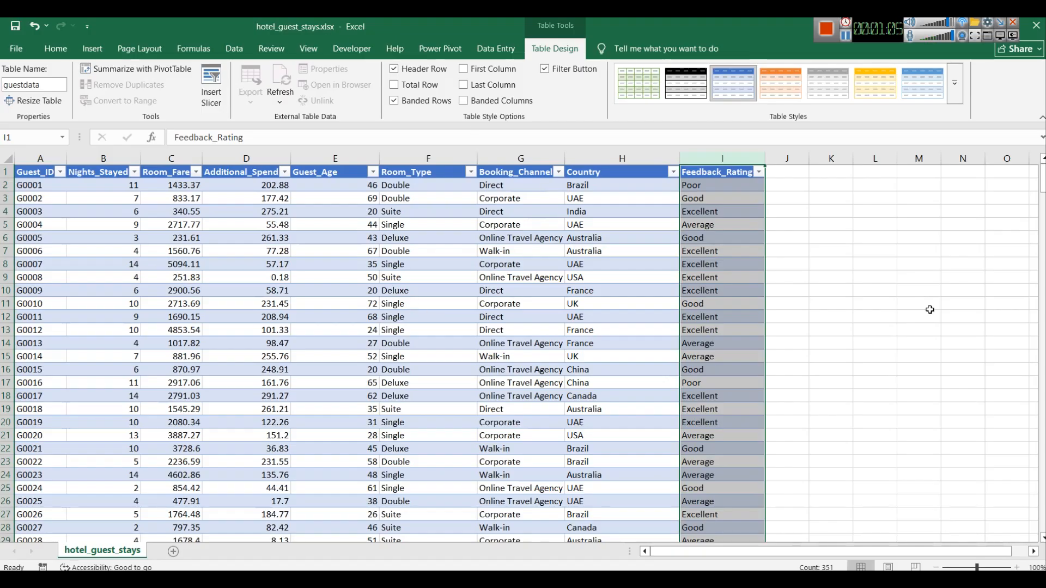
# Step: Insert a PivotTable from the guestdata table on a new worksheet
pyautogui.click(847, 307)
pyautogui.click(703, 176)
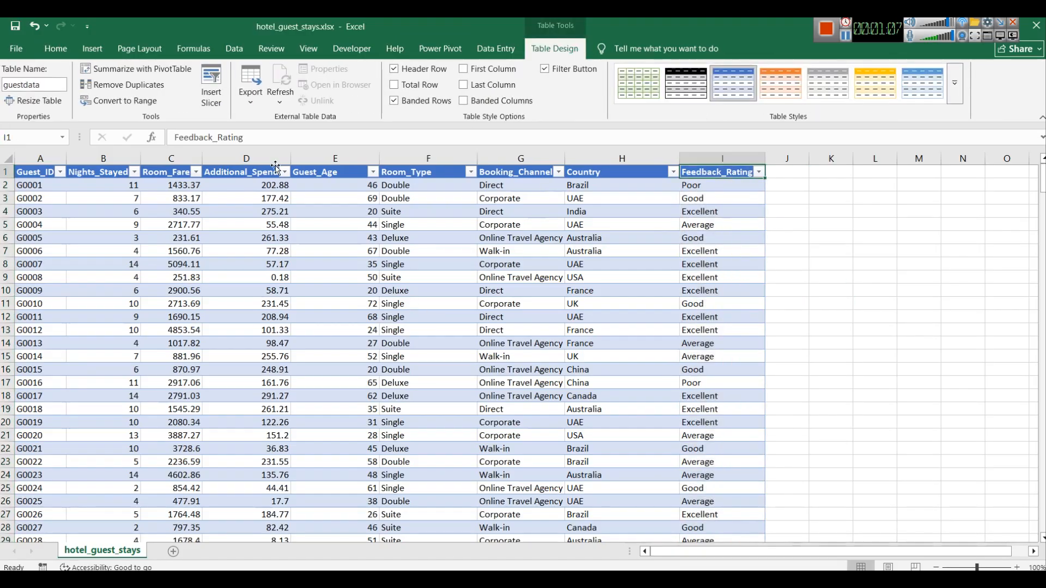
pyautogui.click(94, 50)
pyautogui.click(24, 101)
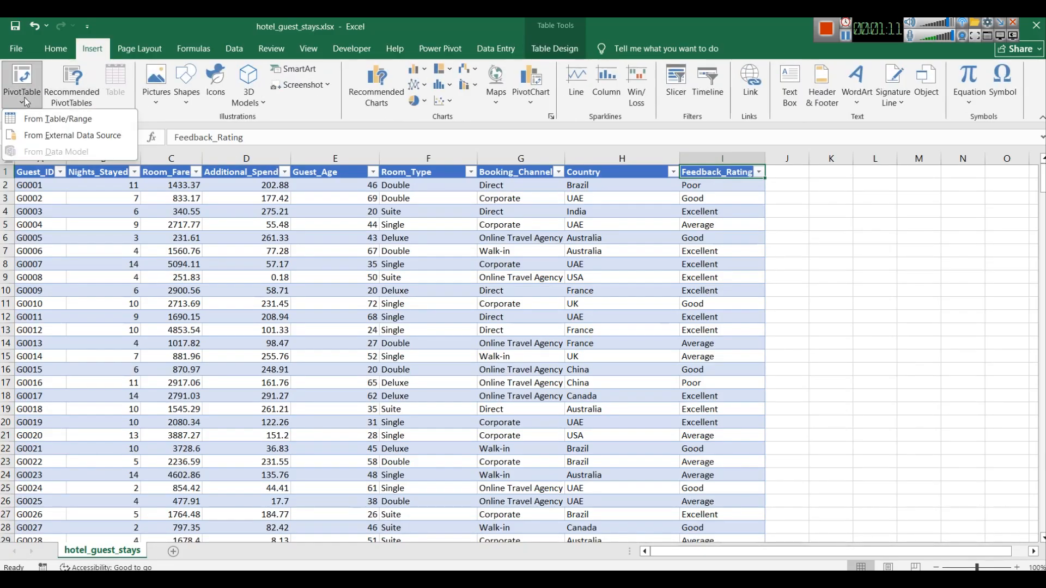
pyautogui.click(56, 124)
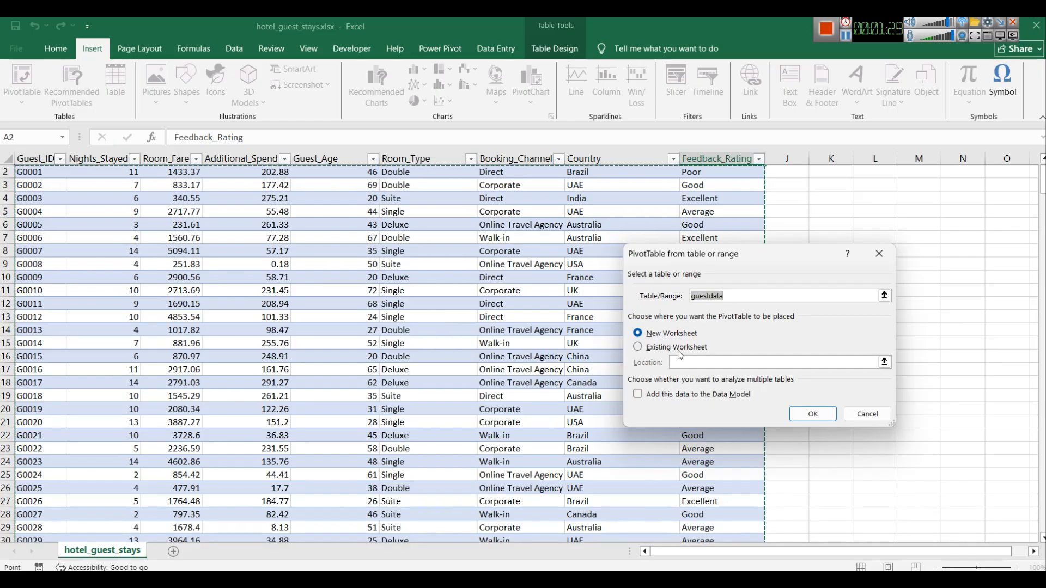
pyautogui.click(812, 414)
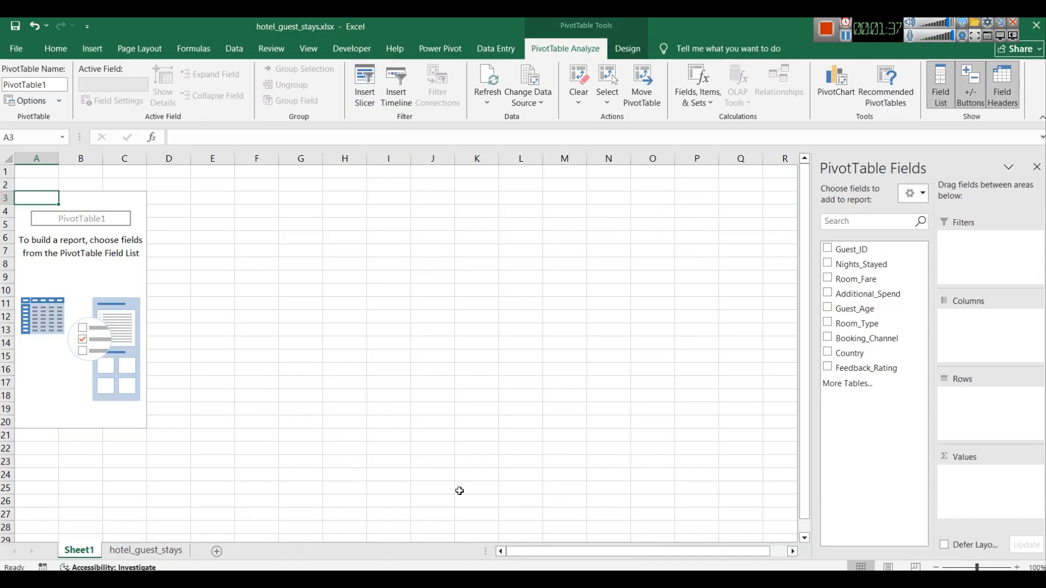
# Step: Play the Power BI hotel dashboard intro video in the media player and return to the workbook
pyautogui.click(478, 579)
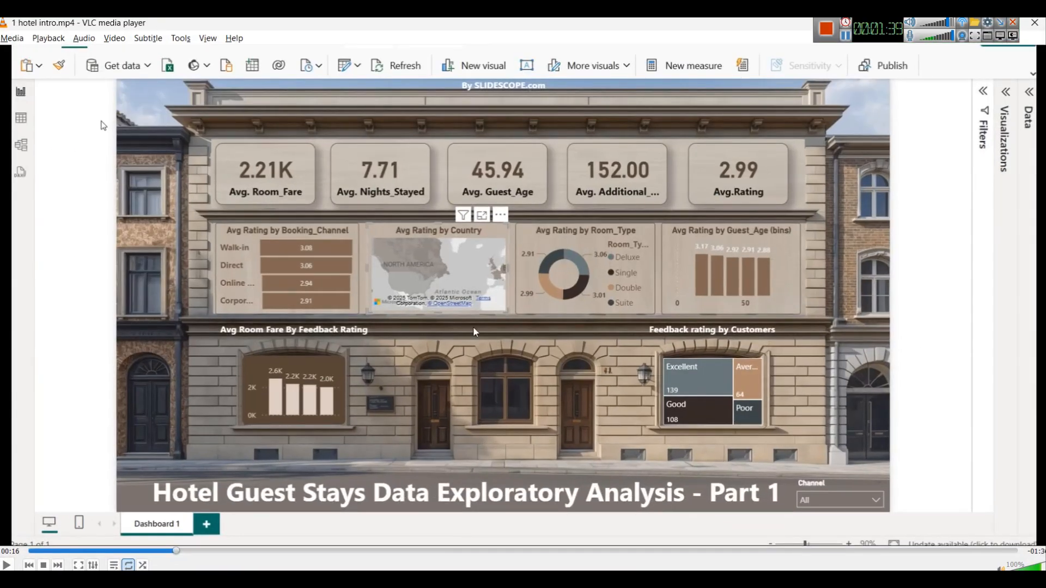
pyautogui.press('space')
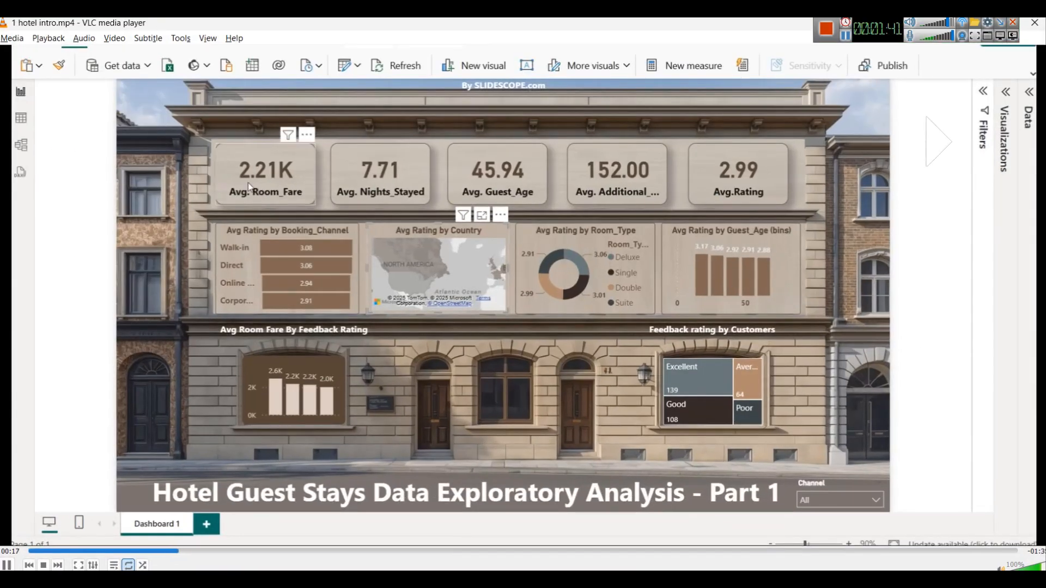
pyautogui.press('Right')
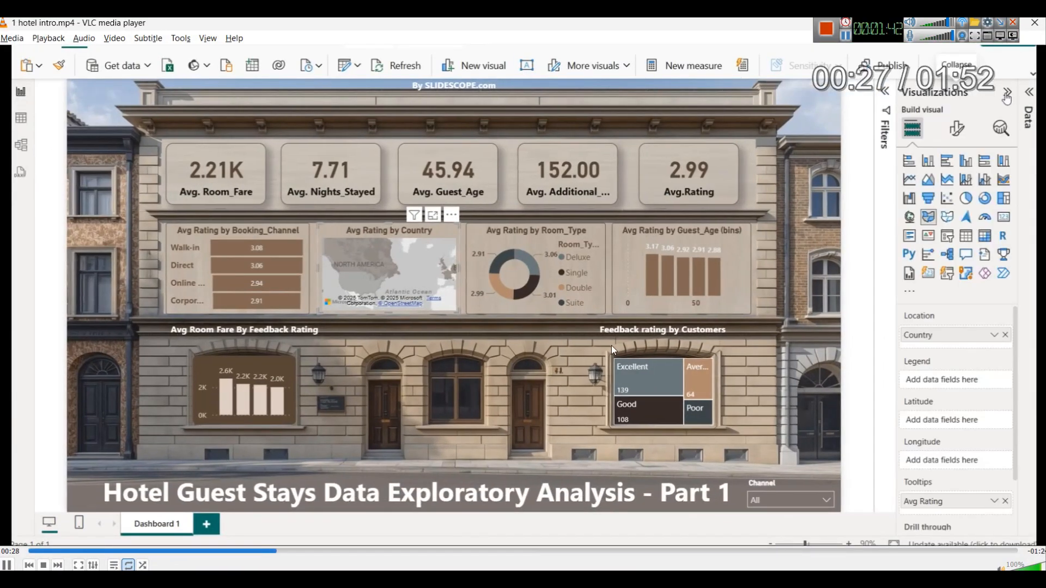
pyautogui.press('space')
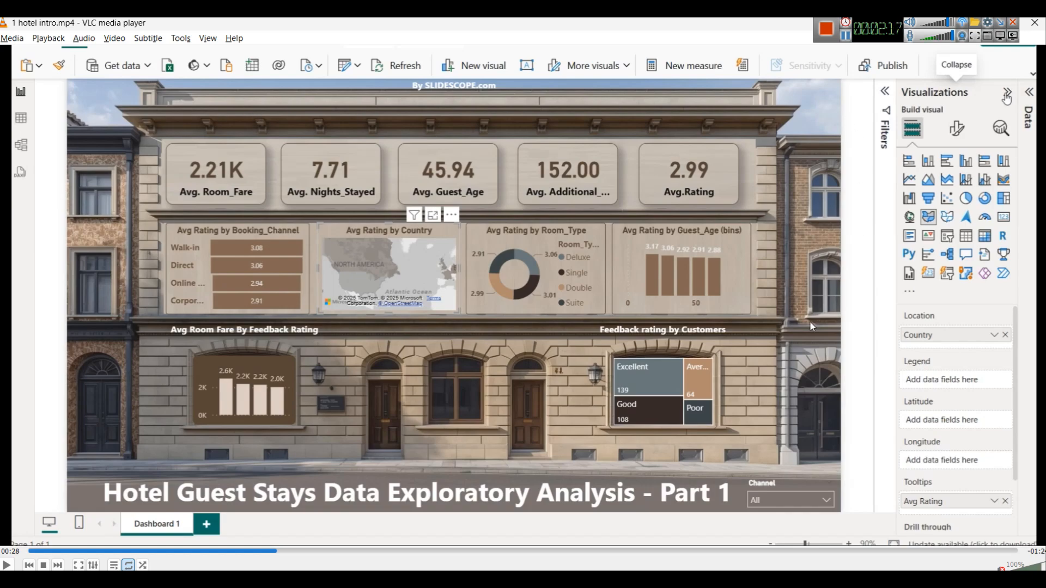
pyautogui.moveTo(881, 27); pyautogui.dragTo(794, 27)
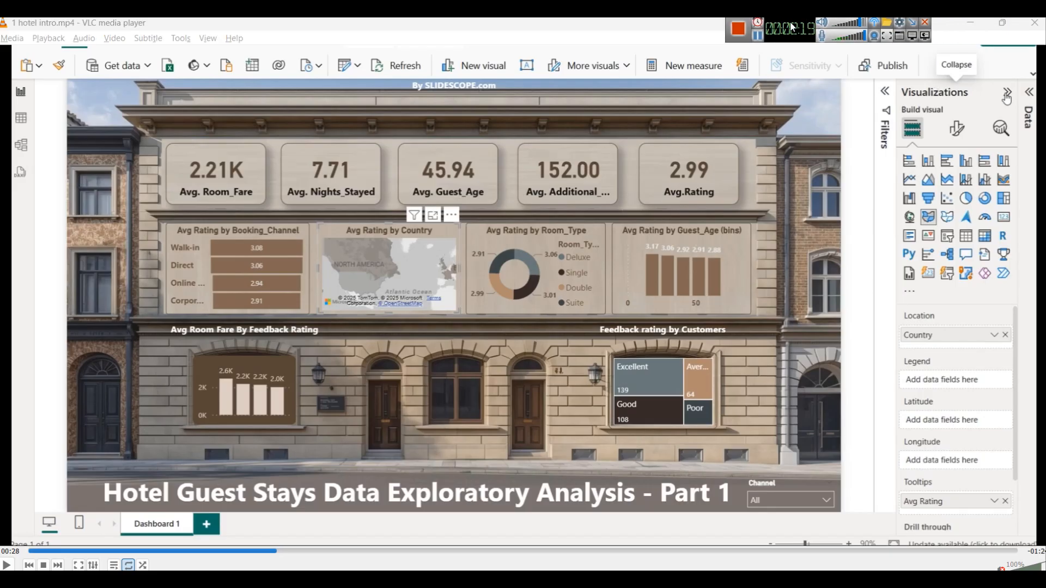
pyautogui.click(972, 24)
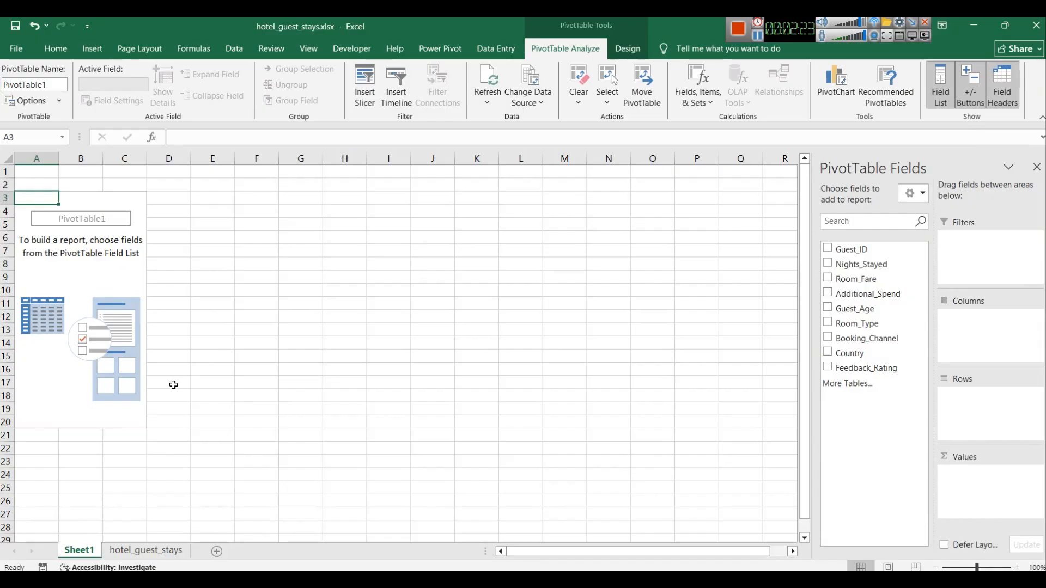
# Step: Move the new pivot sheet after hotel_guest_stays and rename it pivot_tables
pyautogui.moveTo(80, 553); pyautogui.dragTo(198, 557)
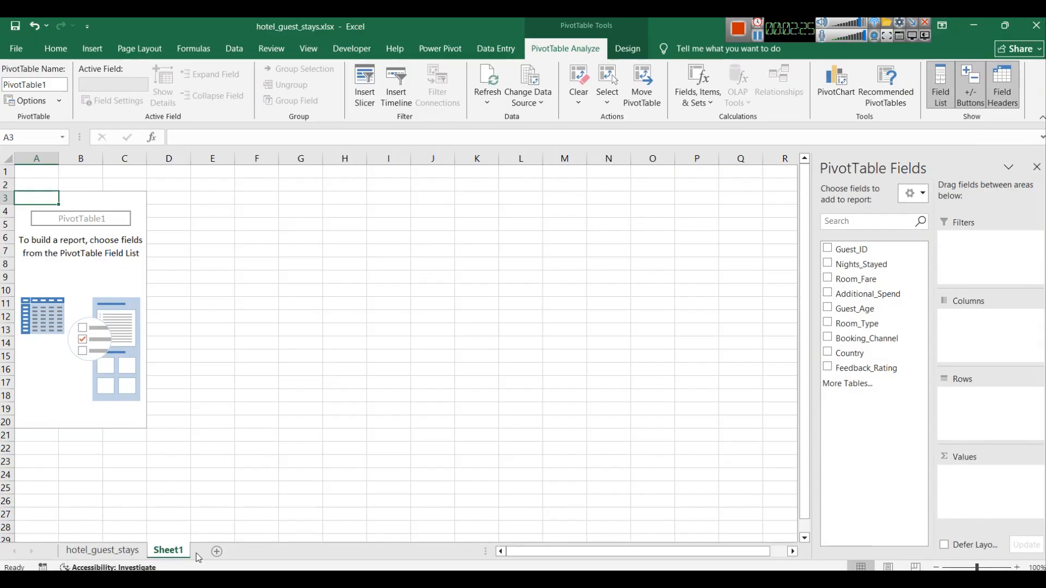
pyautogui.rightClick(172, 554)
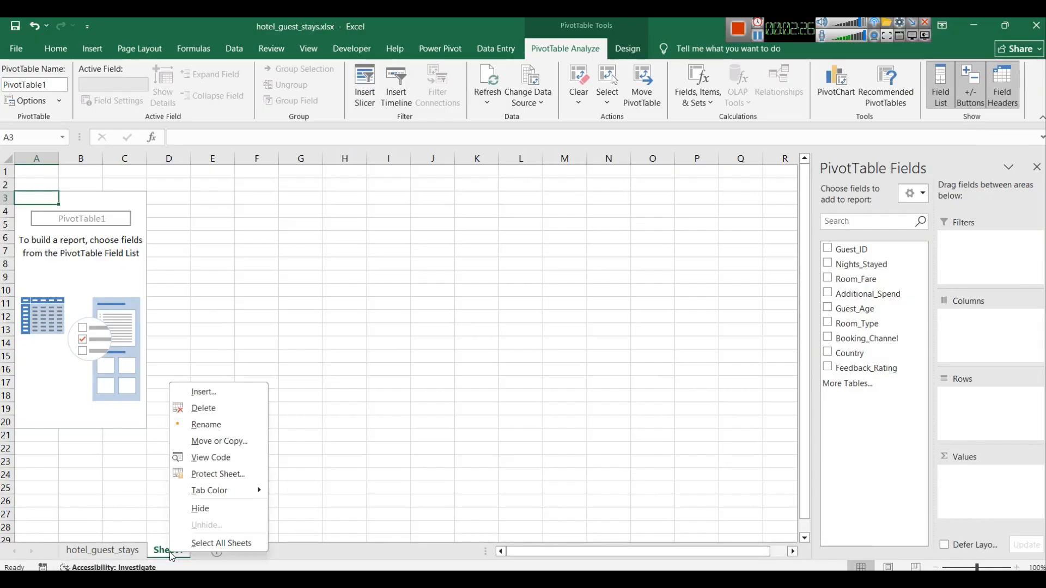
pyautogui.click(206, 425)
pyautogui.write('pi')
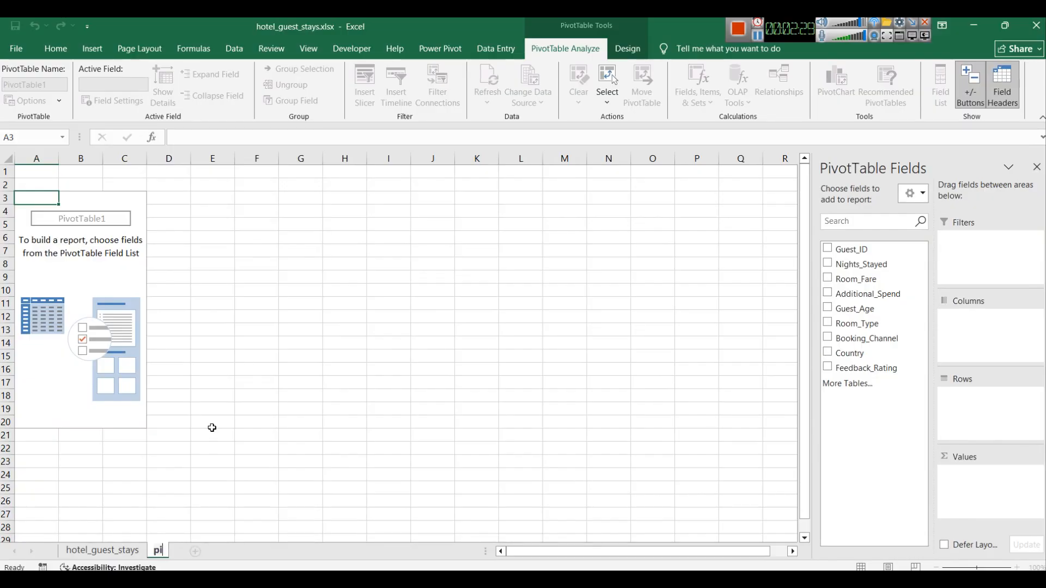
pyautogui.write('vot_table')
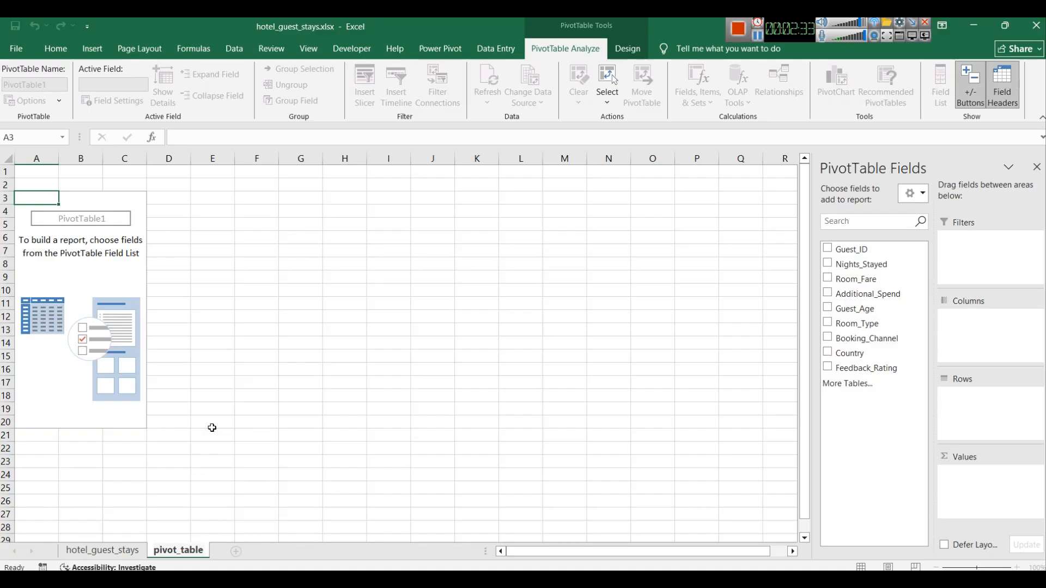
pyautogui.write('s')
pyautogui.click(212, 425)
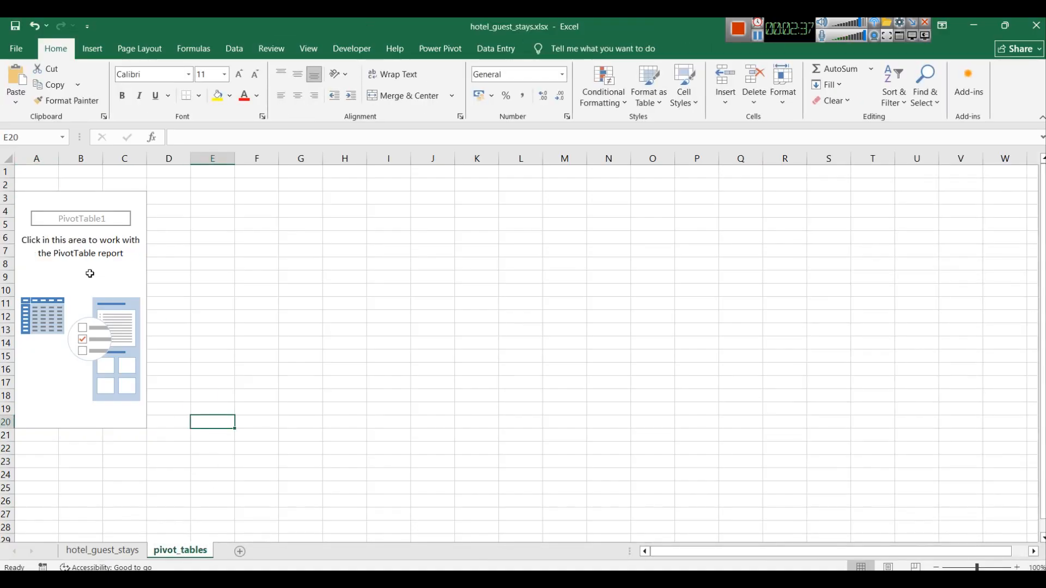
# Step: Switch back to the Power BI dashboard video in the media player
pyautogui.click(24, 201)
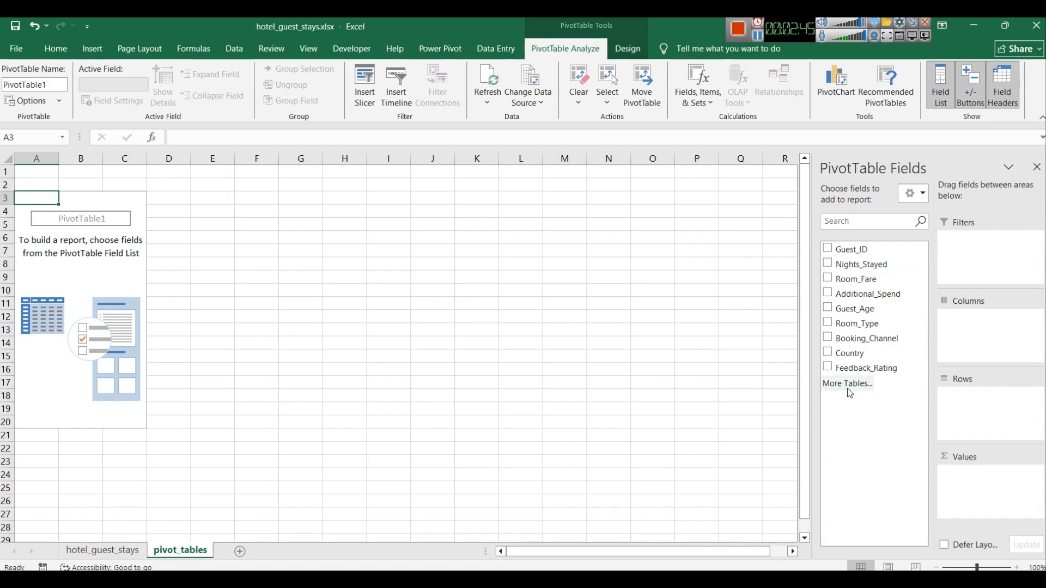
pyautogui.click(431, 579)
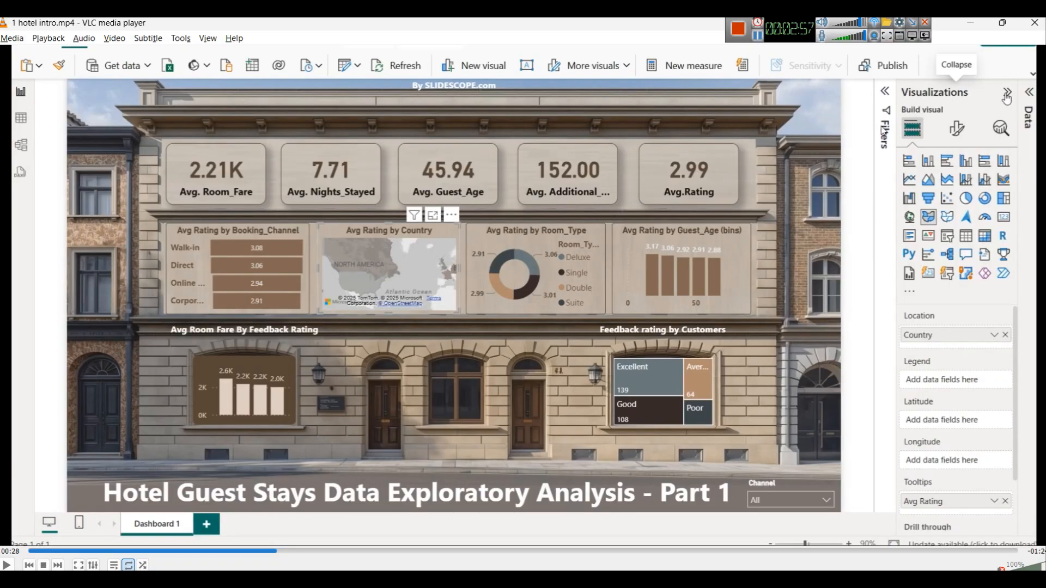
# Step: Return to the workbook and rename the empty PivotTable to KPIs
pyautogui.click(757, 36)
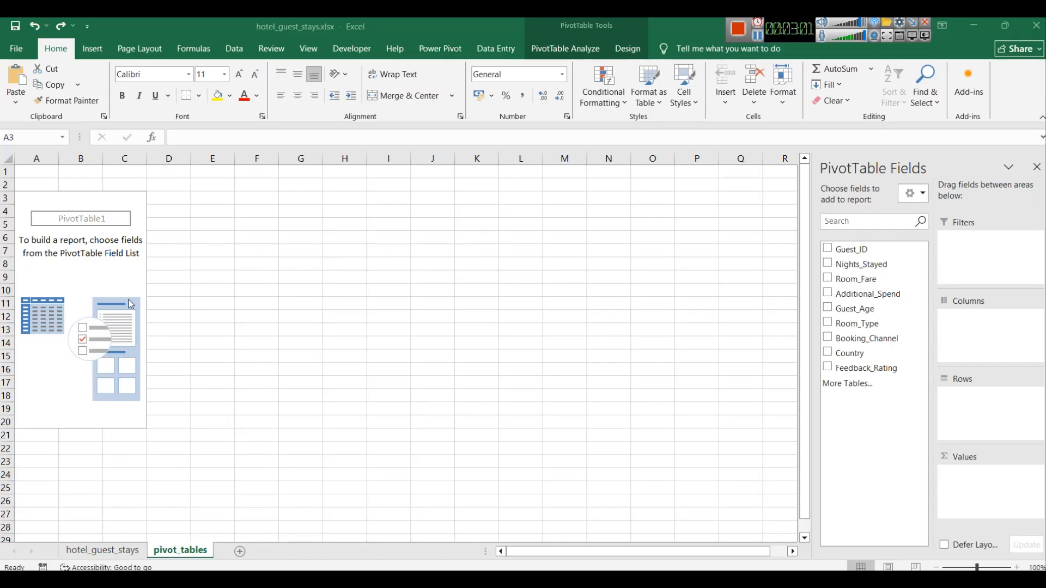
pyautogui.click(27, 197)
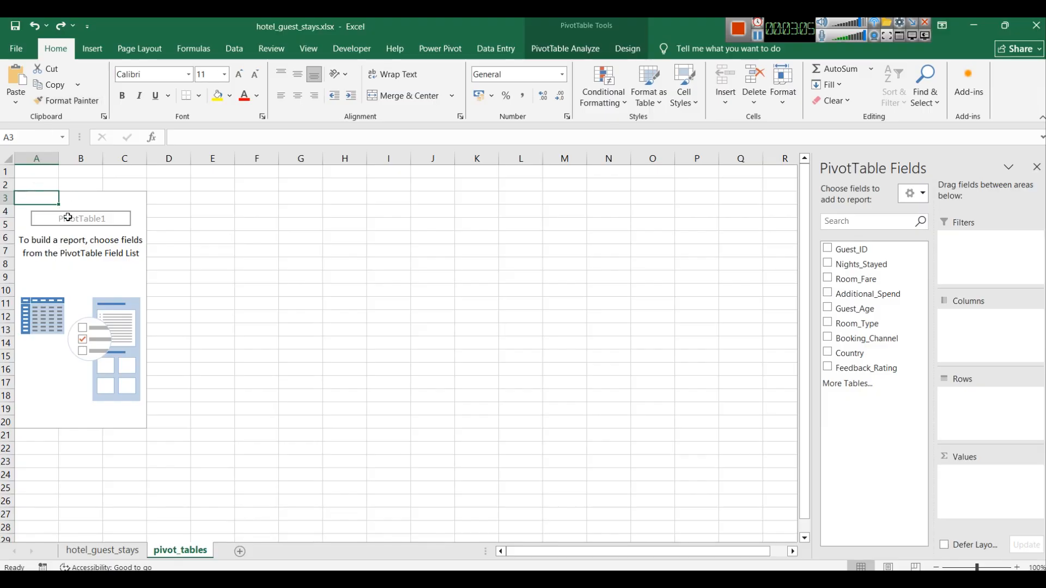
pyautogui.click(542, 50)
pyautogui.click(57, 87)
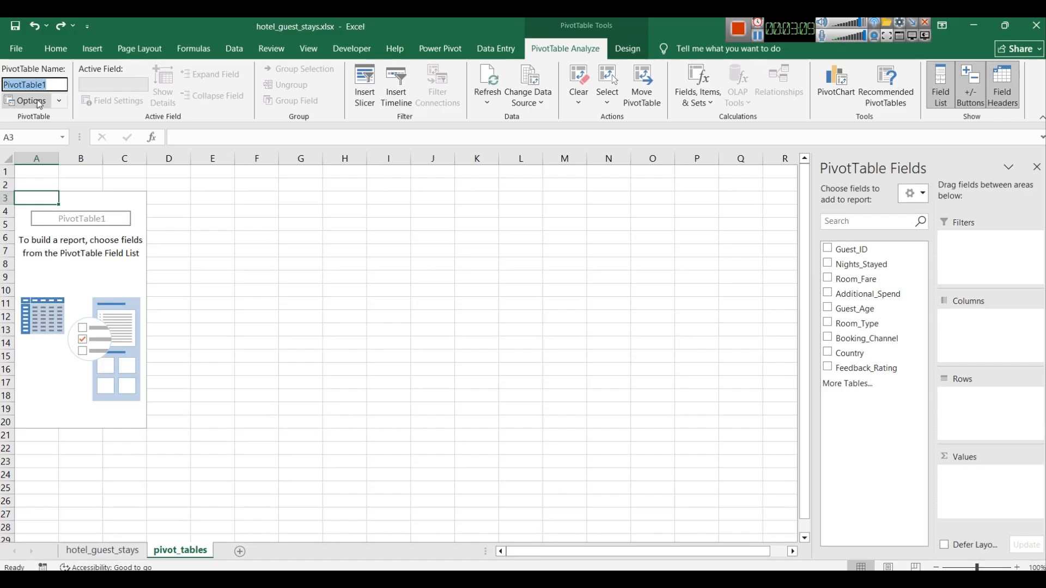
pyautogui.write('KPI')
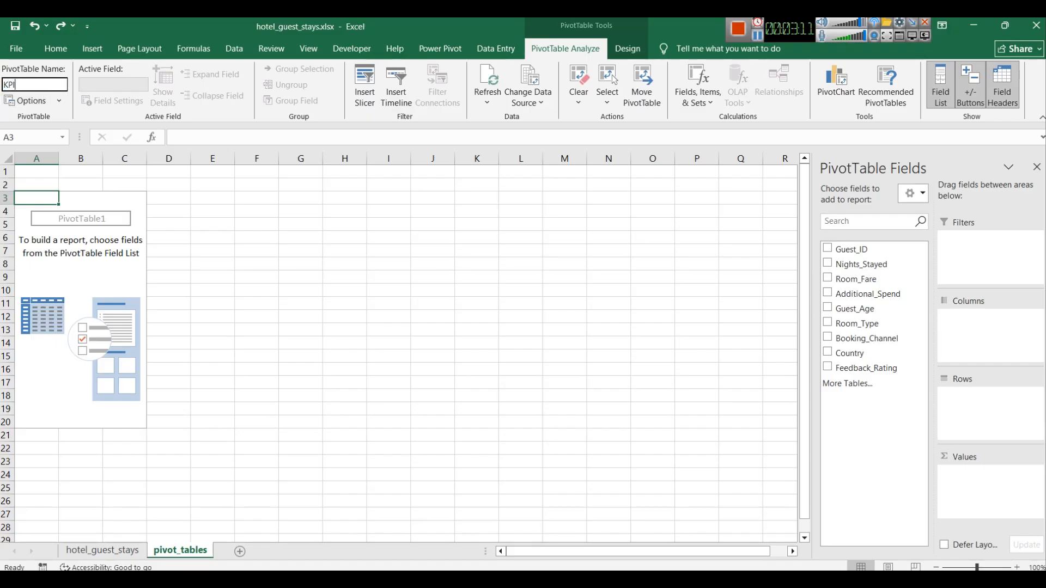
pyautogui.click(172, 254)
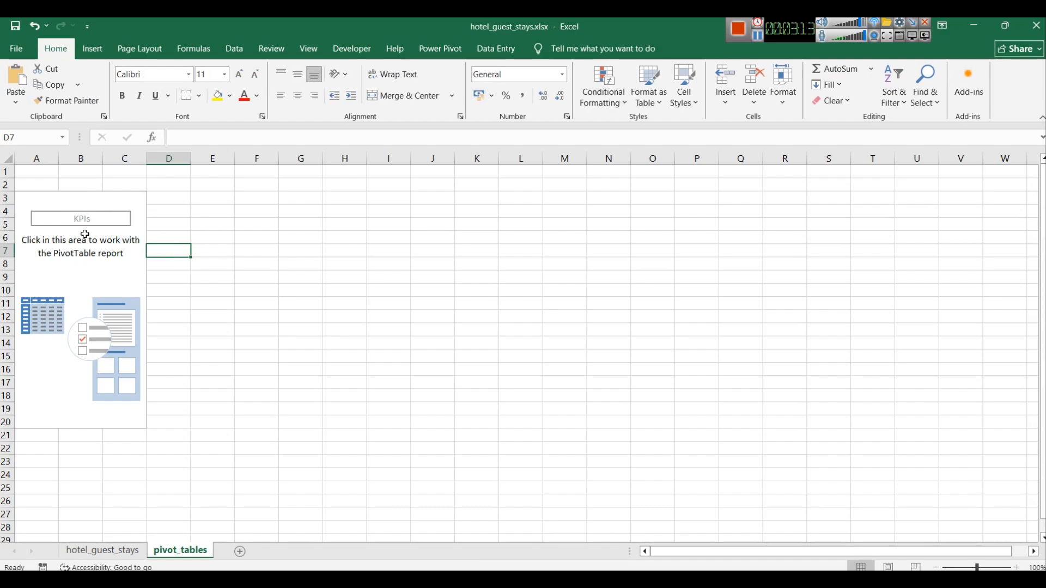
# Step: Add Guest_ID and Nights_Stayed to the KPIs pivot, placing both fields in the values area
pyautogui.click(33, 193)
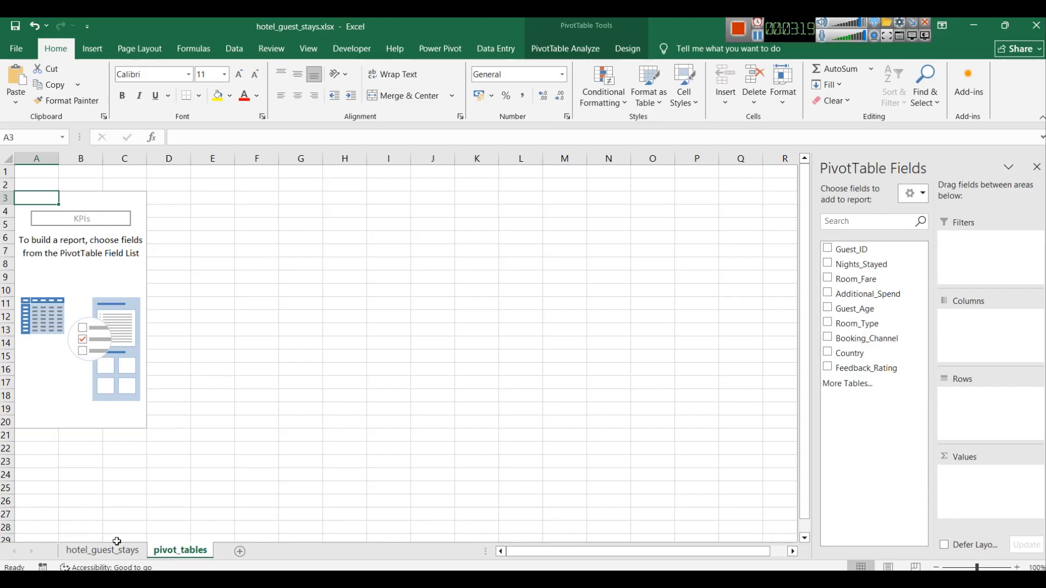
pyautogui.click(102, 550)
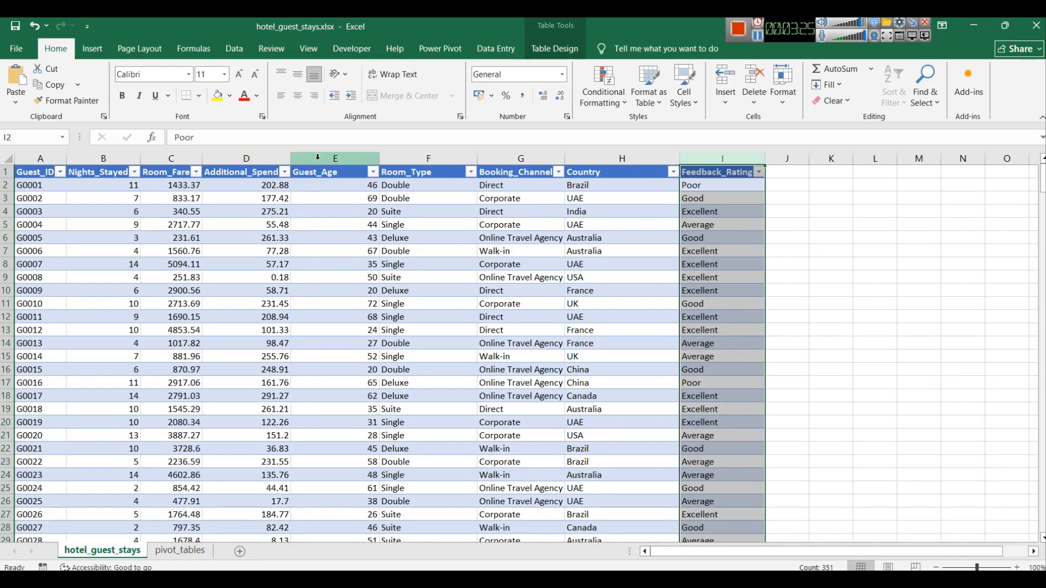
pyautogui.click(182, 550)
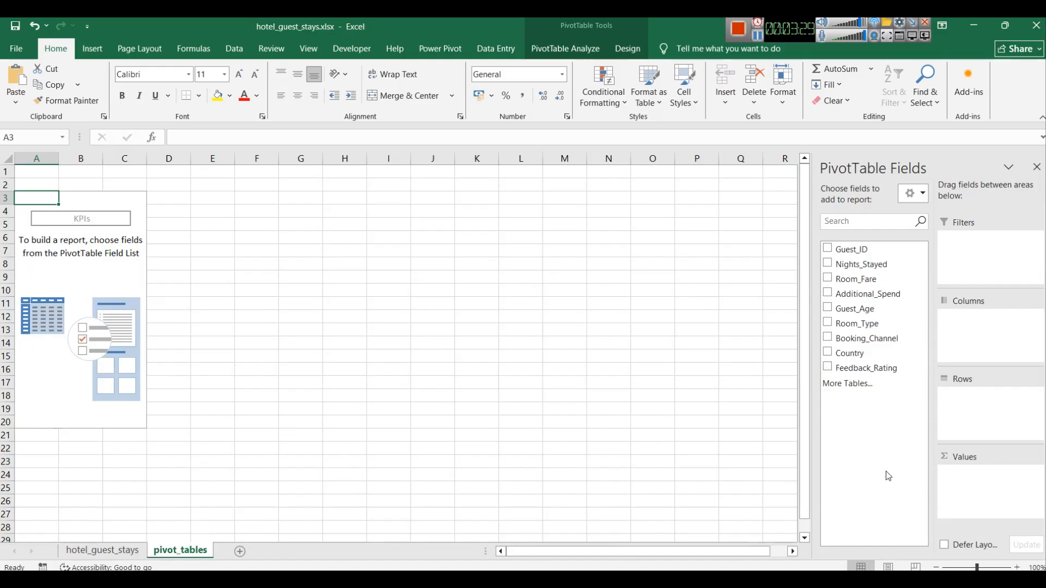
pyautogui.click(837, 254)
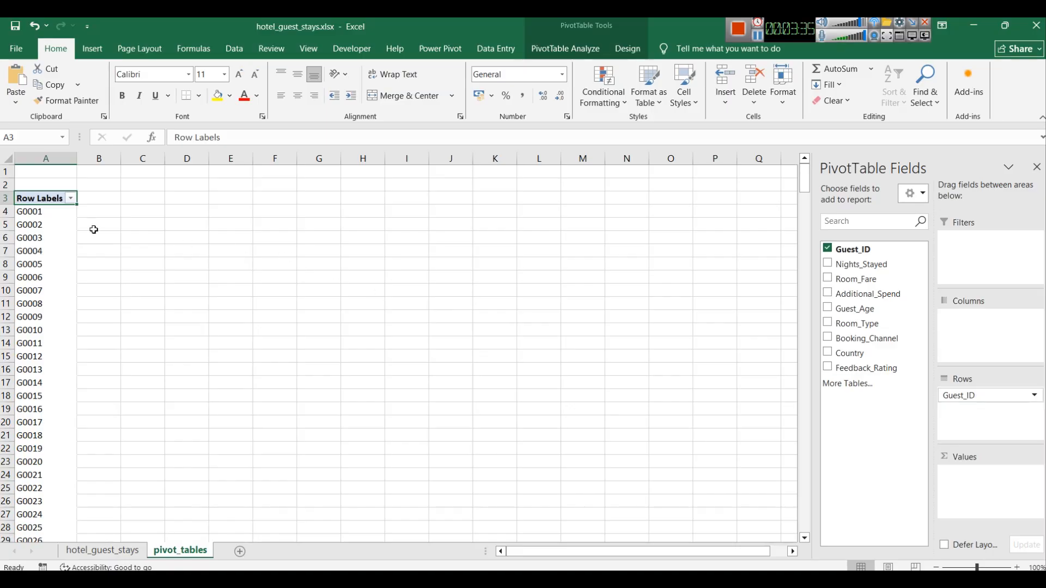
pyautogui.click(827, 264)
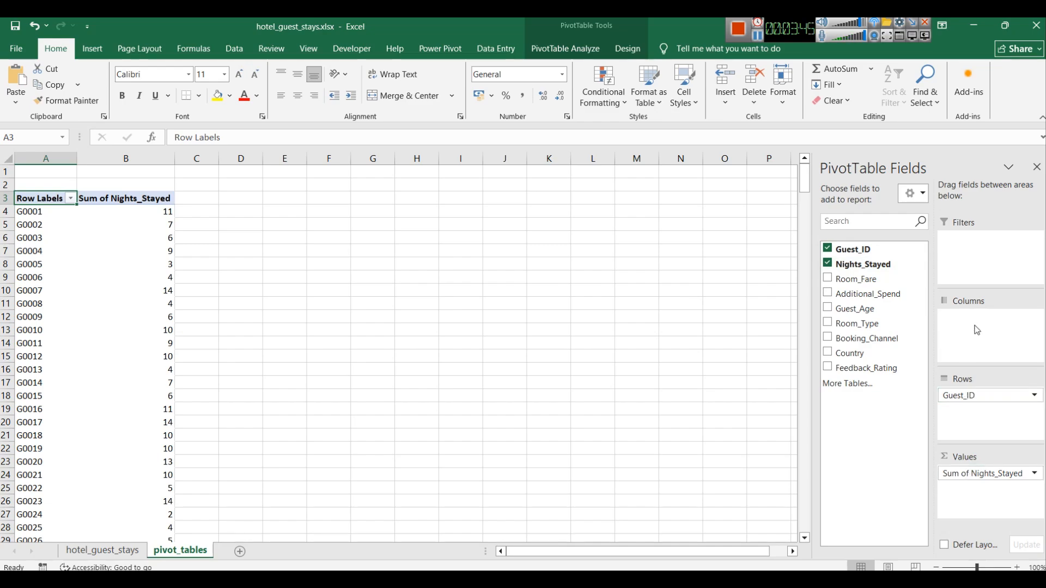
pyautogui.moveTo(1004, 396); pyautogui.dragTo(1004, 473)
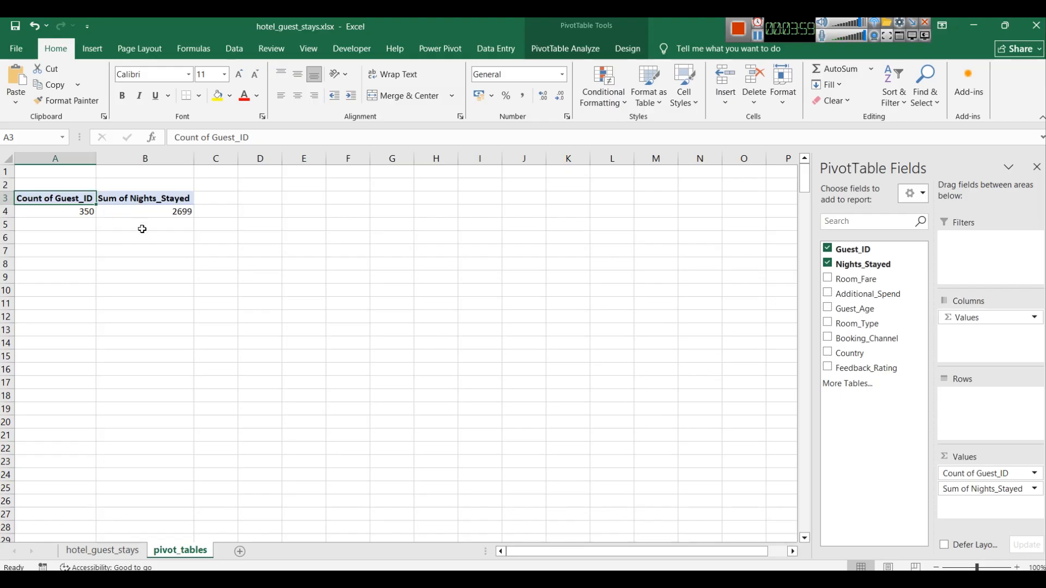
# Step: Summarize Nights_Stayed by Average and rename that value field Avg Nights_Stayed
pyautogui.moveTo(130, 210)
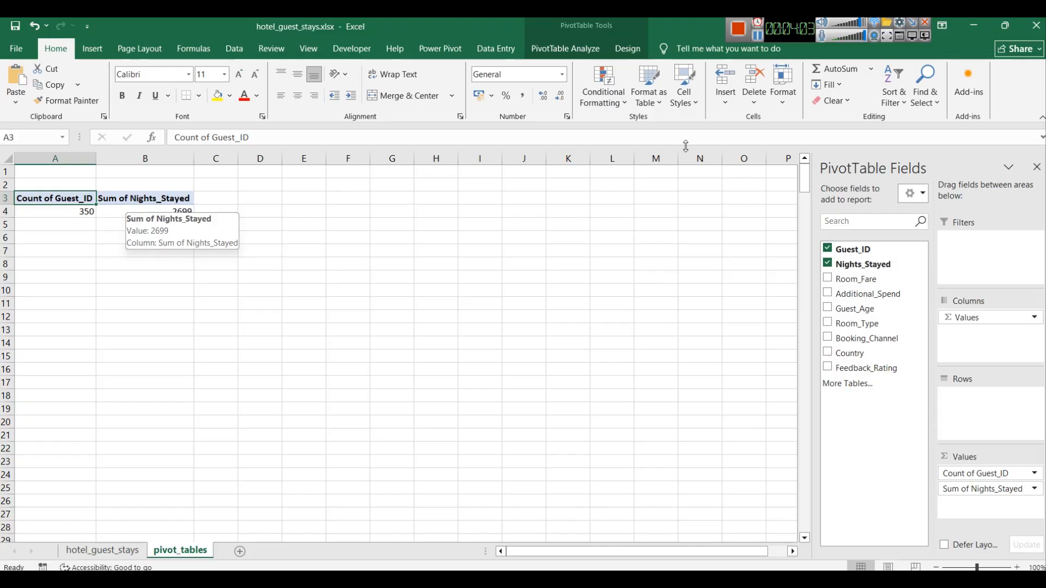
pyautogui.click(861, 28)
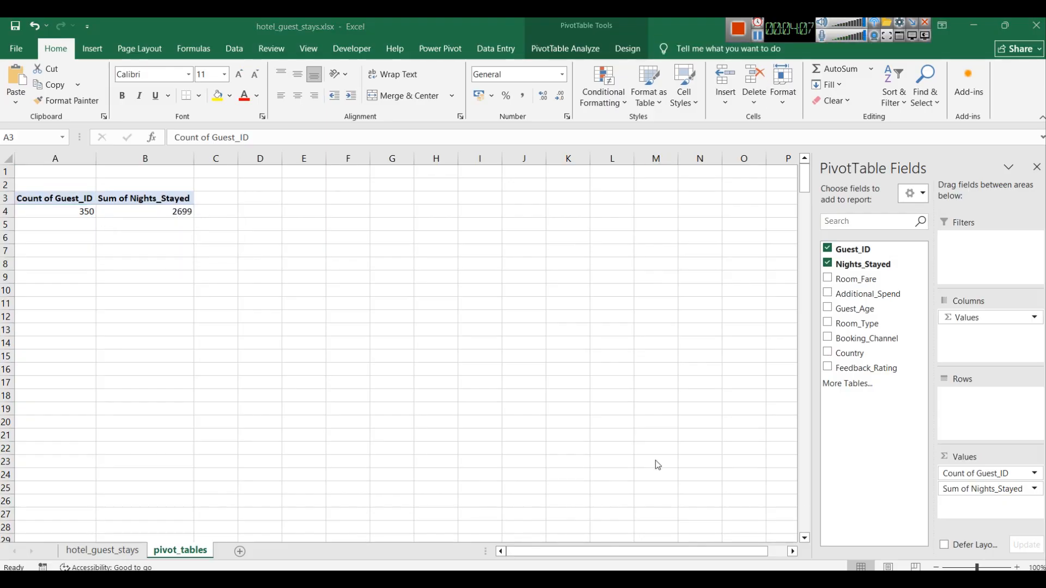
pyautogui.click(1033, 489)
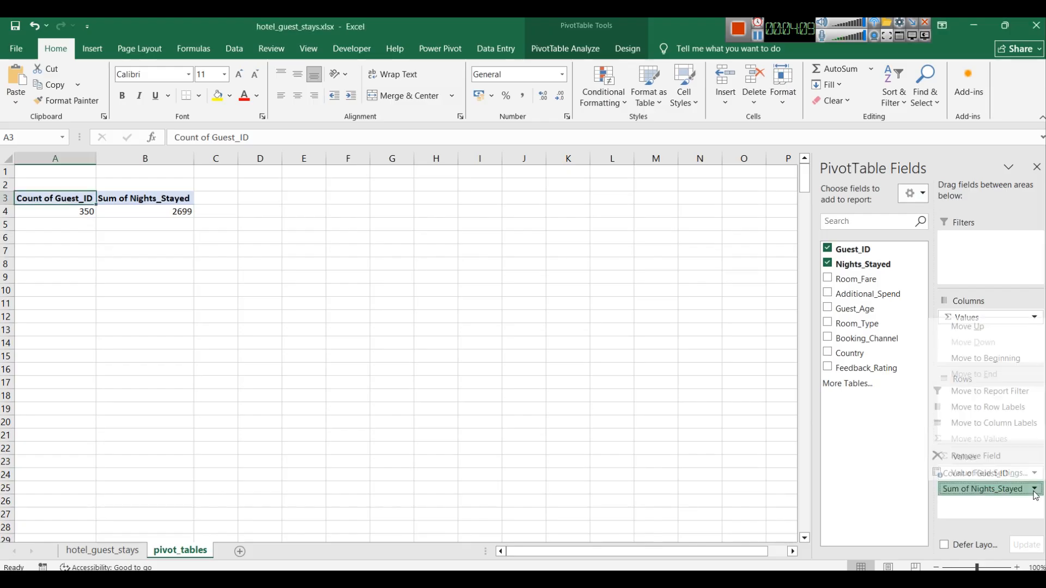
pyautogui.click(997, 473)
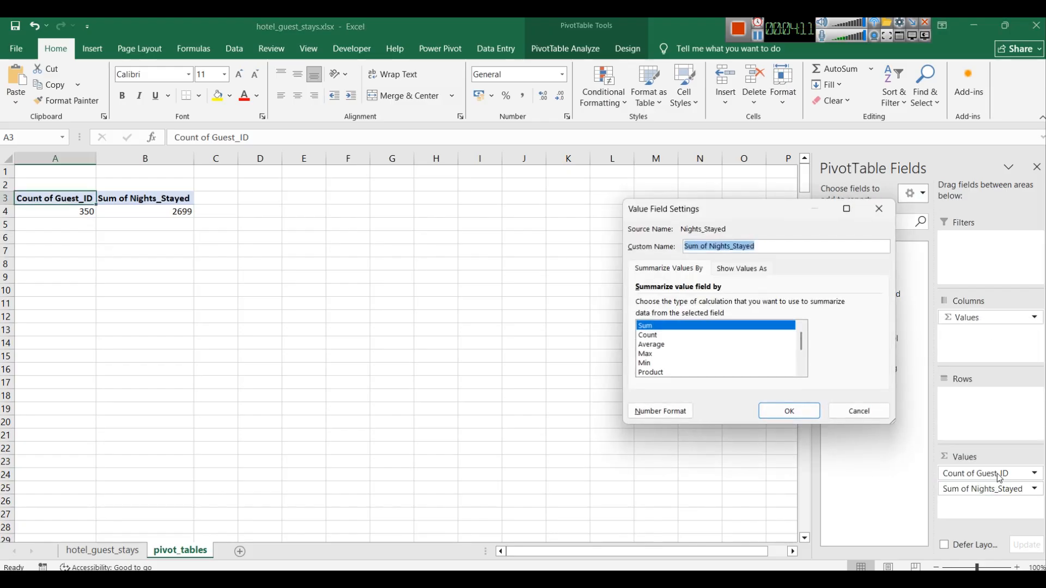
pyautogui.click(660, 345)
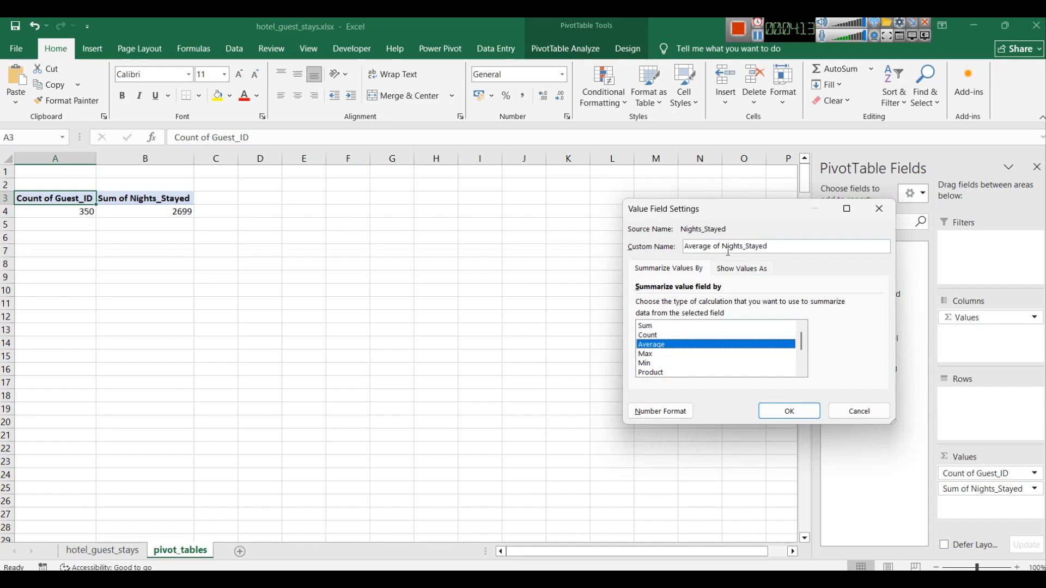
pyautogui.moveTo(723, 248); pyautogui.dragTo(682, 250)
pyautogui.write('Acg')
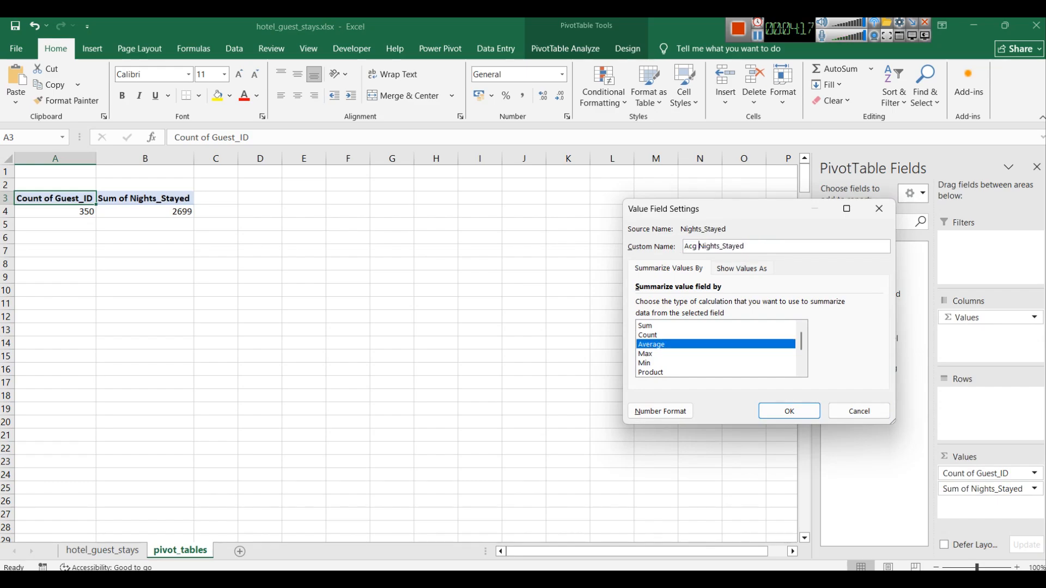
pyautogui.press('Return')
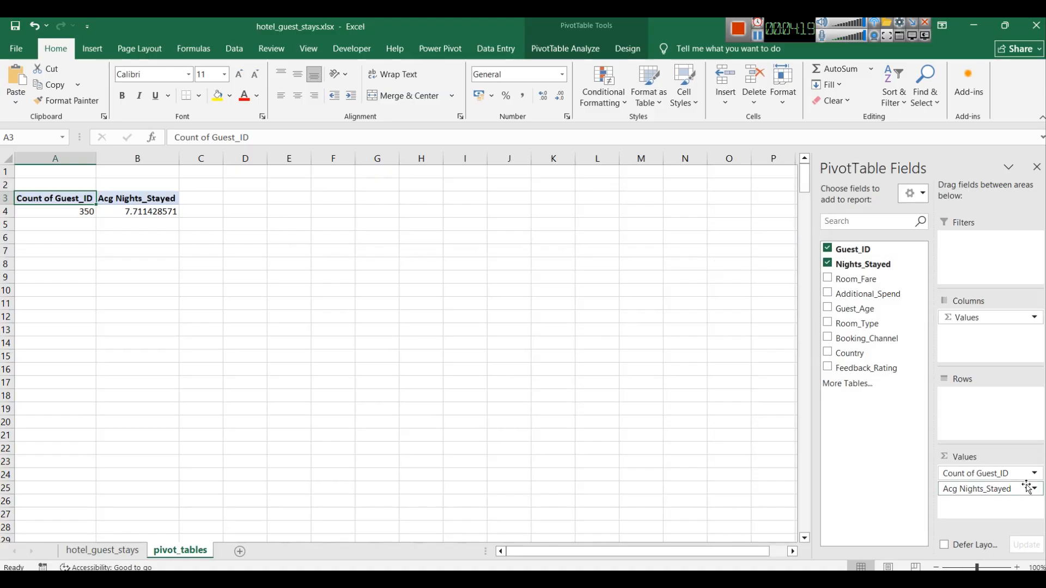
pyautogui.click(1033, 489)
pyautogui.click(969, 472)
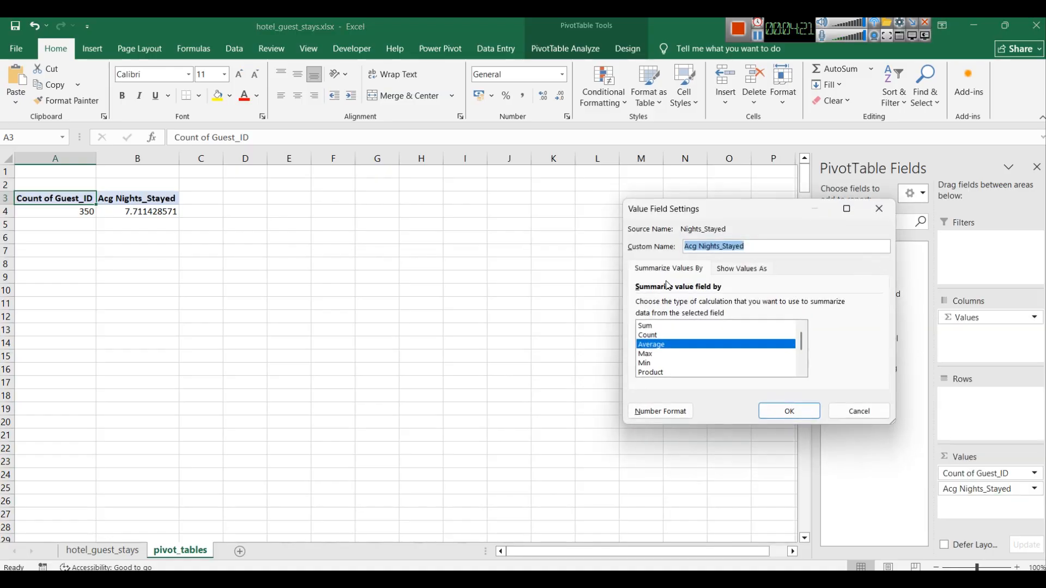
pyautogui.doubleClick(687, 251)
pyautogui.write('Av')
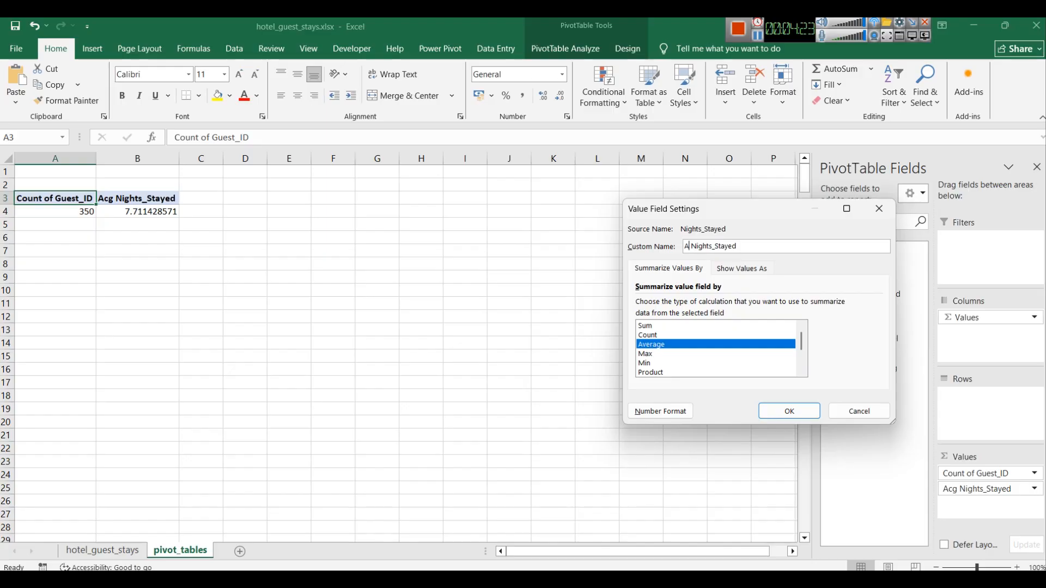
pyautogui.write('g')
pyautogui.press('Return')
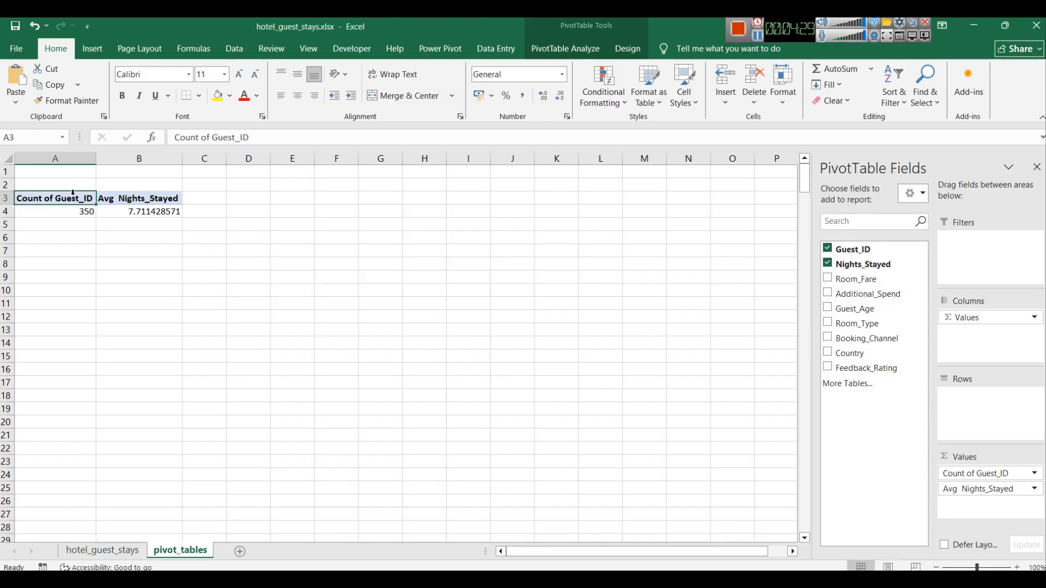
# Step: Rename the Count of Guest_ID value field to Count of Guests
pyautogui.click(1033, 474)
pyautogui.click(984, 459)
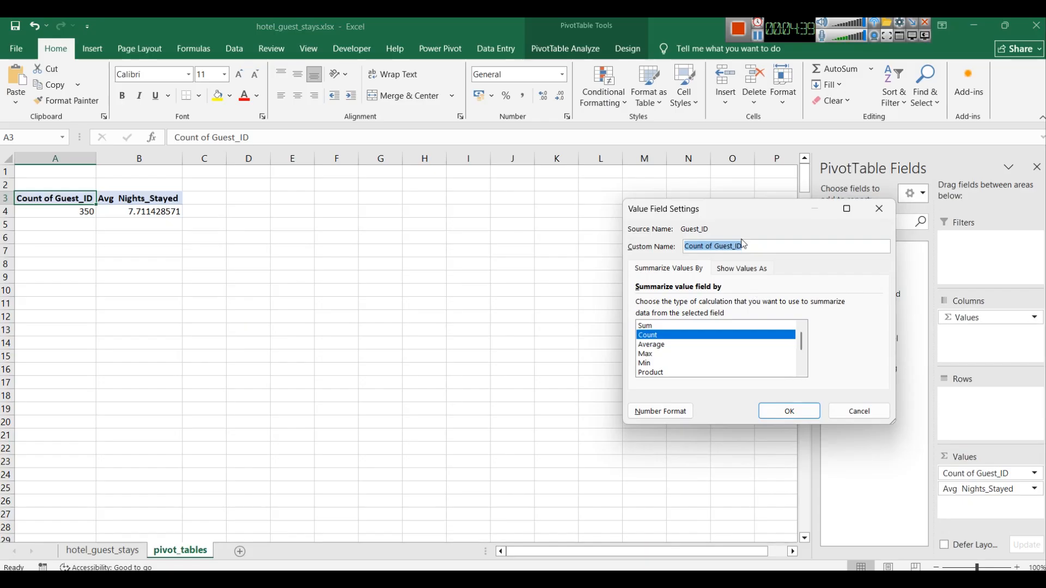
pyautogui.click(757, 248)
pyautogui.press('Left')
pyautogui.press('Left')
pyautogui.press('Left')
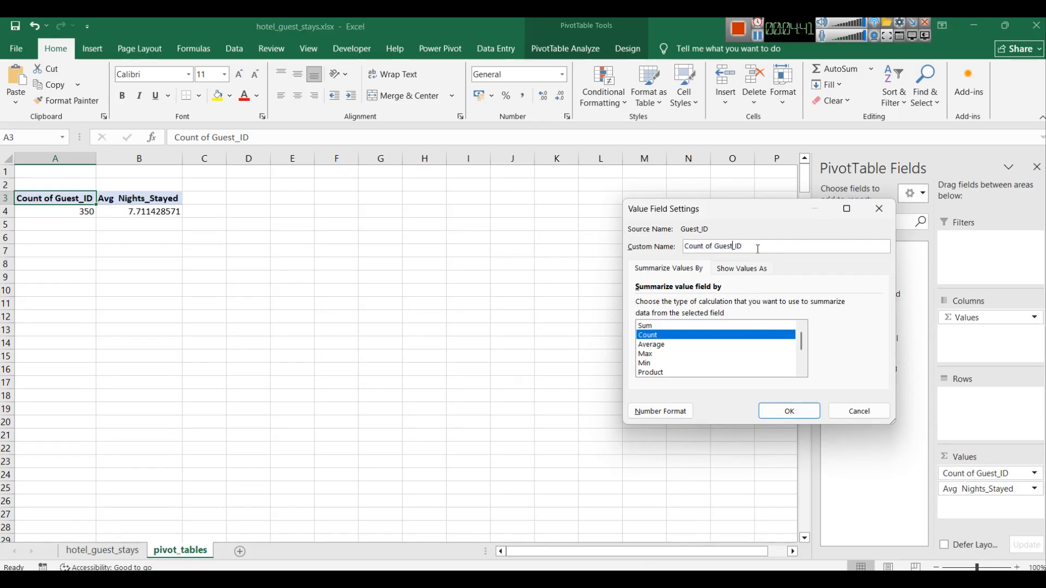
pyautogui.press('Left')
pyautogui.press('Left')
pyautogui.press('Left')
pyautogui.press('Left')
pyautogui.press('Left')
pyautogui.hotkey('shift', 'Left')
pyautogui.hotkey('shift', 'Left')
pyautogui.hotkey('shift', 'Left')
pyautogui.hotkey('shift', 'Left')
pyautogui.hotkey('shift', 'Left')
pyautogui.hotkey('shift', 'Left')
pyautogui.hotkey('shift', 'Right')
pyautogui.hotkey('shift', 'Right')
pyautogui.hotkey('shift', 'Right')
pyautogui.hotkey('shift', 'Right')
pyautogui.hotkey('shift', 'Right')
pyautogui.hotkey('shift', 'Right')
pyautogui.press('Right')
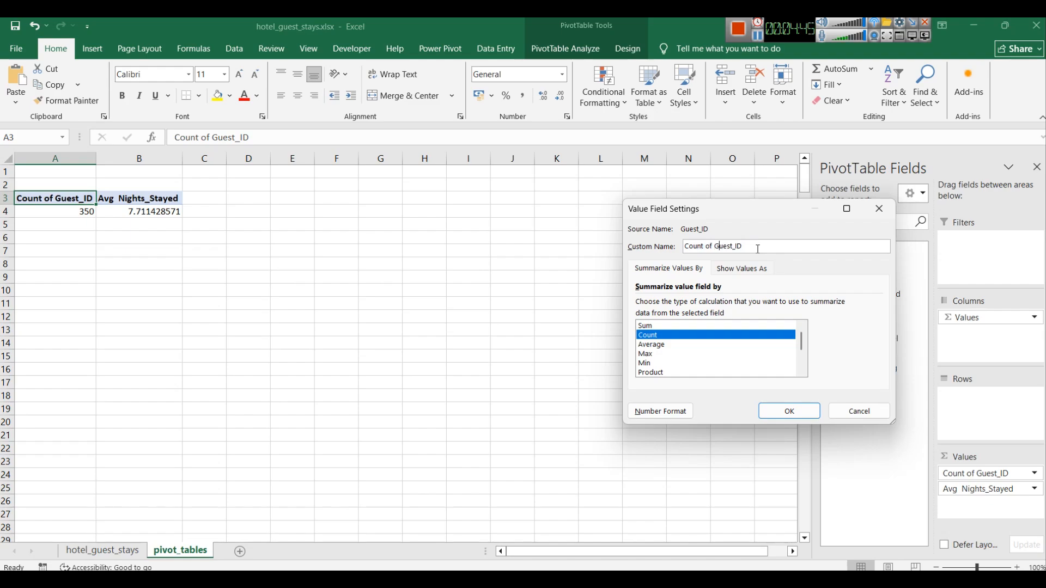
pyautogui.hotkey('shift', 'Right')
pyautogui.hotkey('shift', 'Right')
pyautogui.write('s')
pyautogui.press('Return')
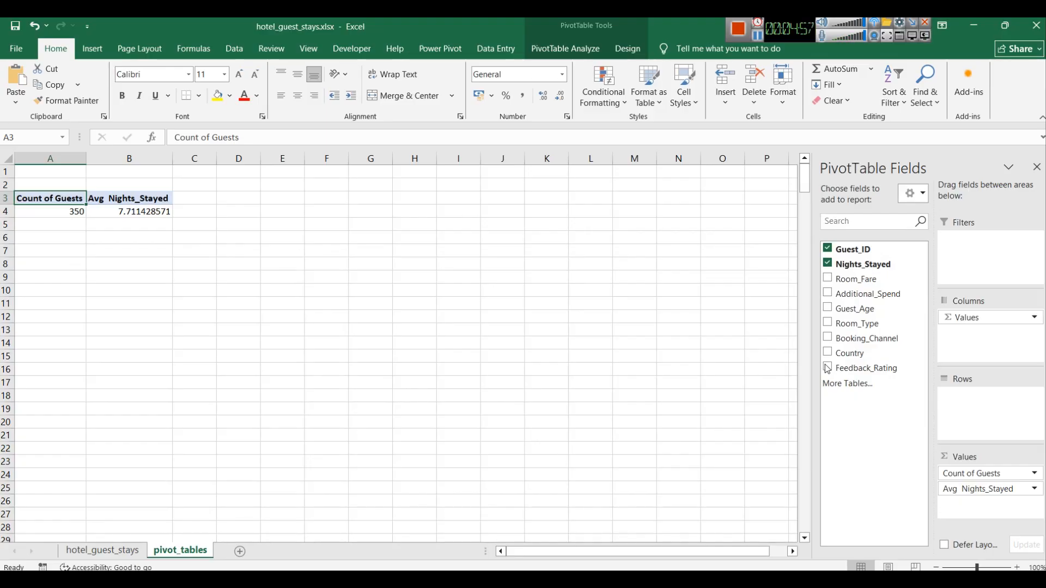
# Step: Add Room_Fare, Additional_Spend and Guest_Age to the pivot's values
pyautogui.click(828, 279)
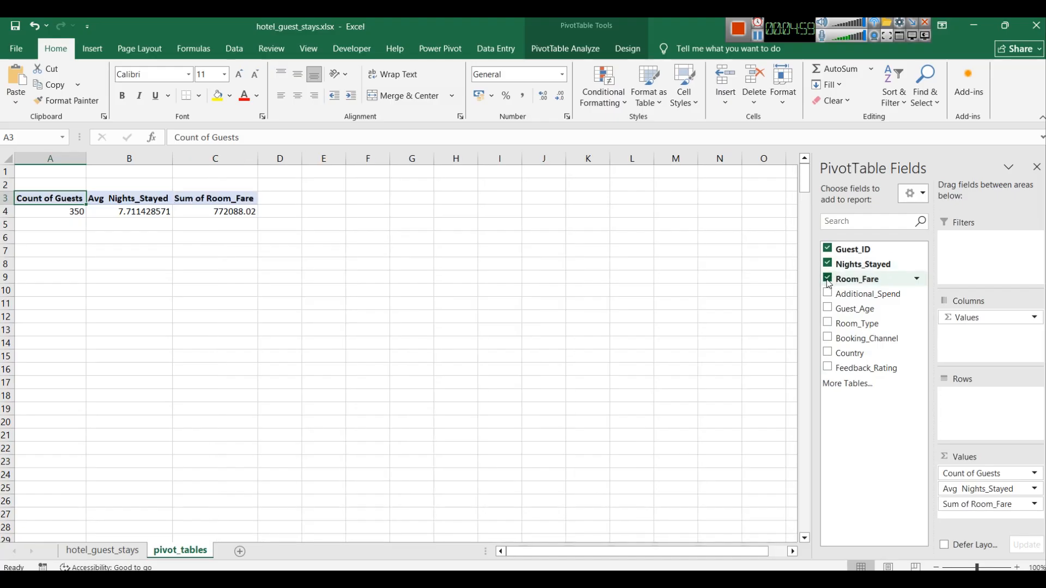
pyautogui.click(828, 294)
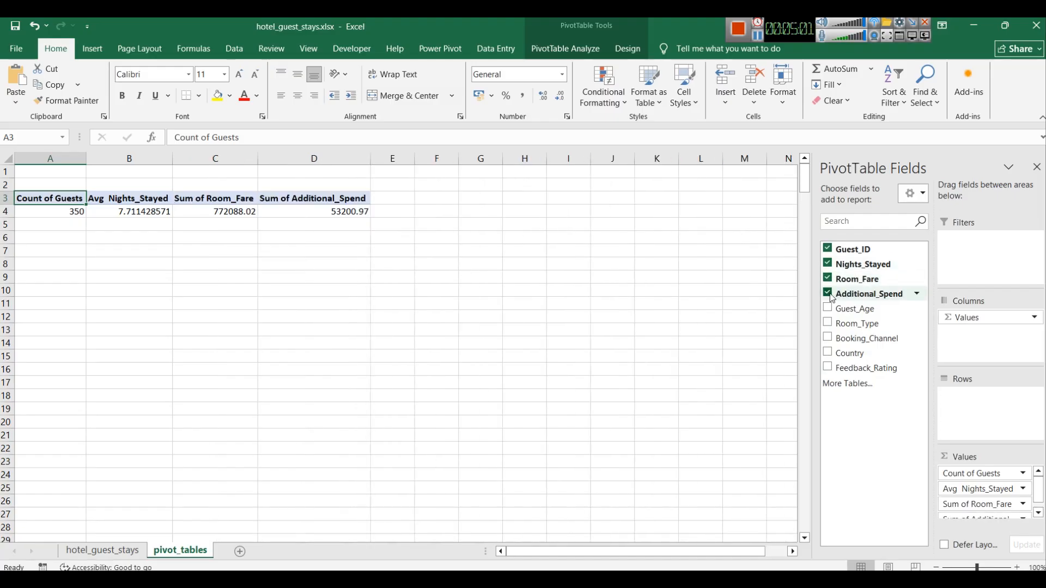
pyautogui.click(828, 307)
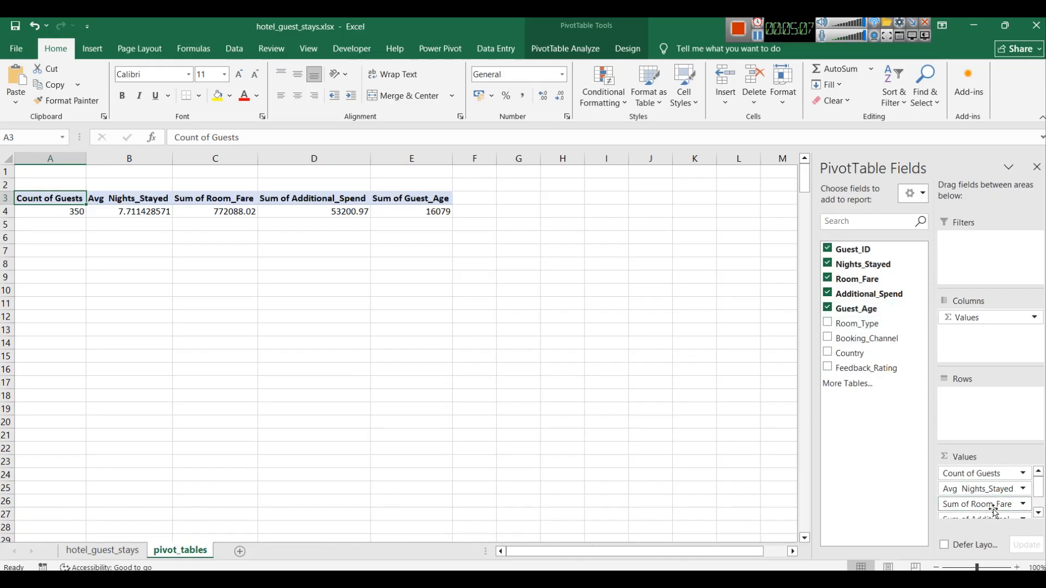
# Step: Summarize Room_Fare by Average and name the value field Avg. Room_Fare
pyautogui.click(1023, 504)
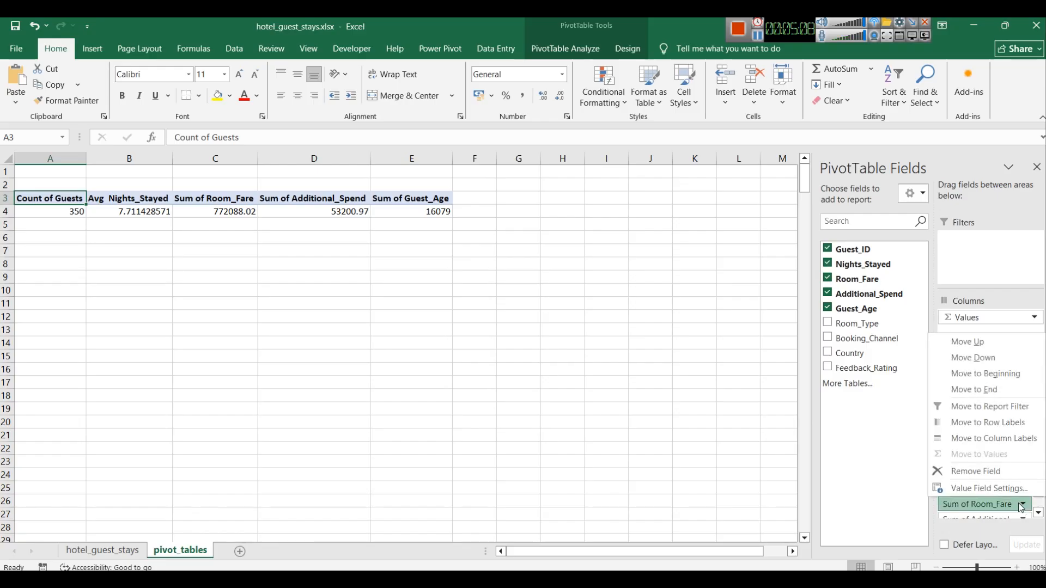
pyautogui.click(975, 490)
pyautogui.click(668, 346)
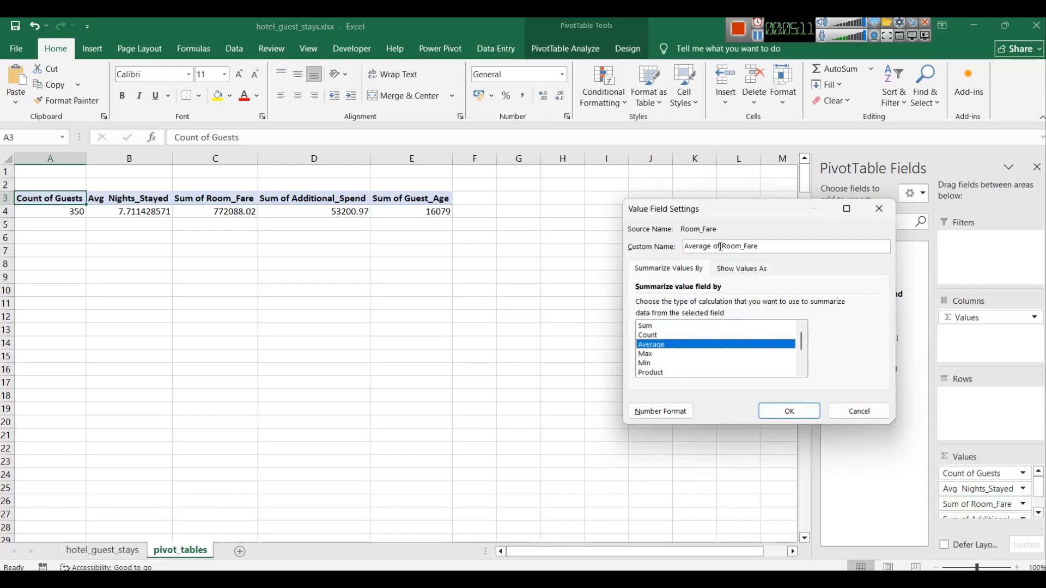
pyautogui.moveTo(722, 246); pyautogui.dragTo(638, 251)
pyautogui.write('Avg .')
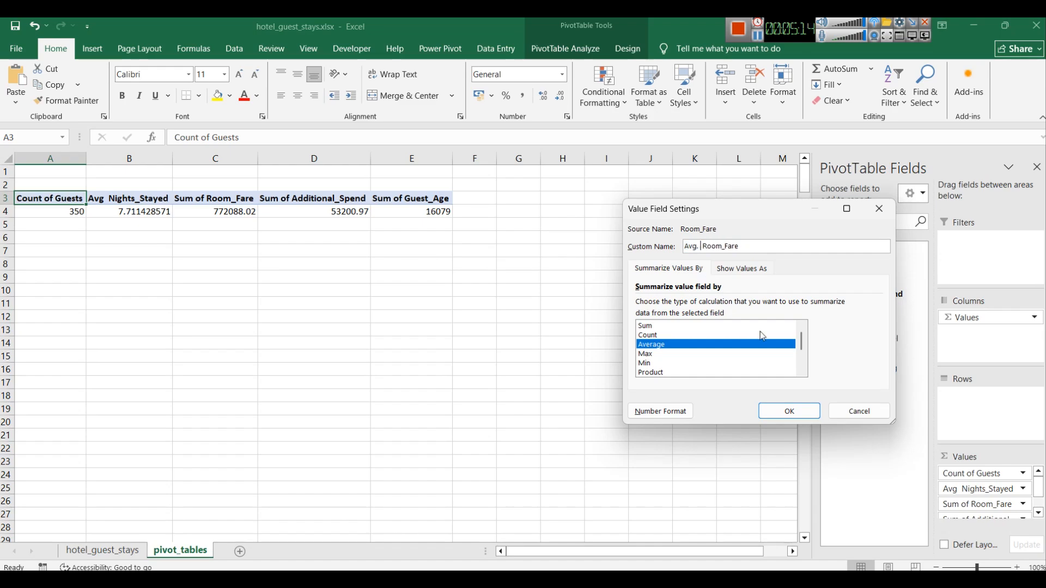
pyautogui.click(785, 411)
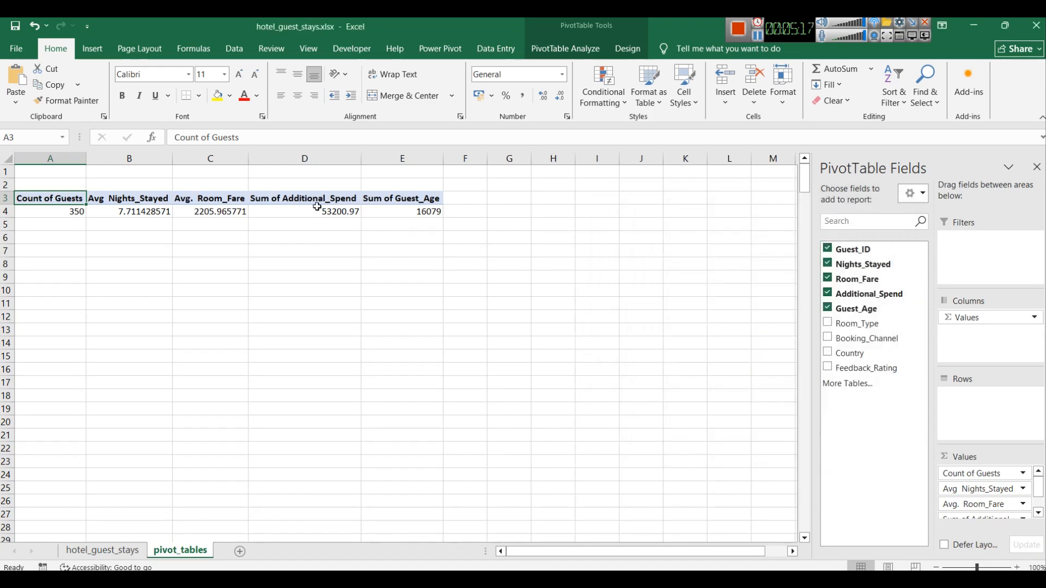
# Step: Inspect the Avg. Room_Fare and Avg Nights_Stayed column headers in the pivot
pyautogui.click(208, 197)
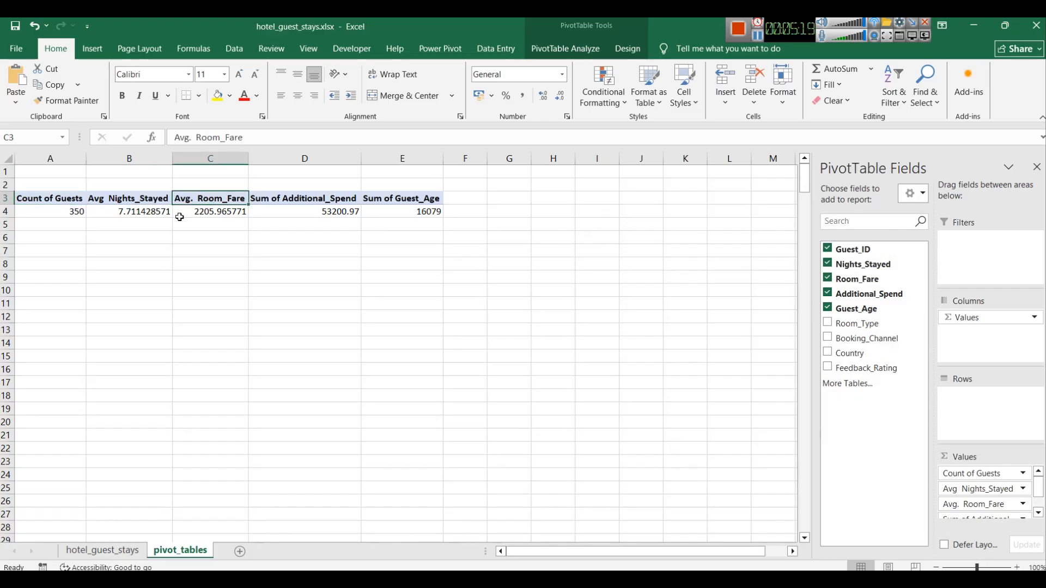
pyautogui.click(131, 202)
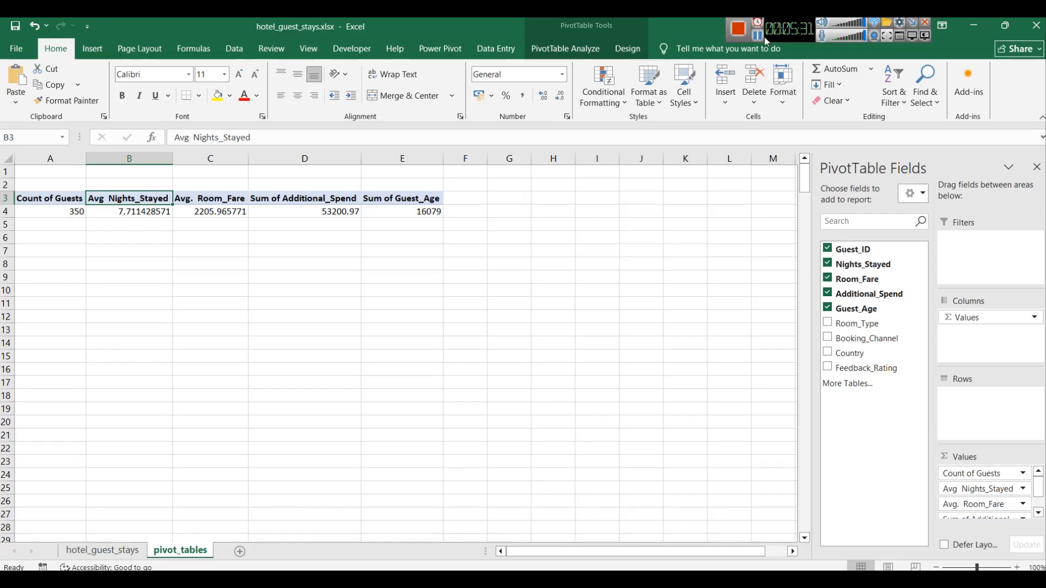
pyautogui.click(121, 197)
# Step: Format the Avg Nights_Stayed values with the custom 0.00 number format
pyautogui.click(1022, 489)
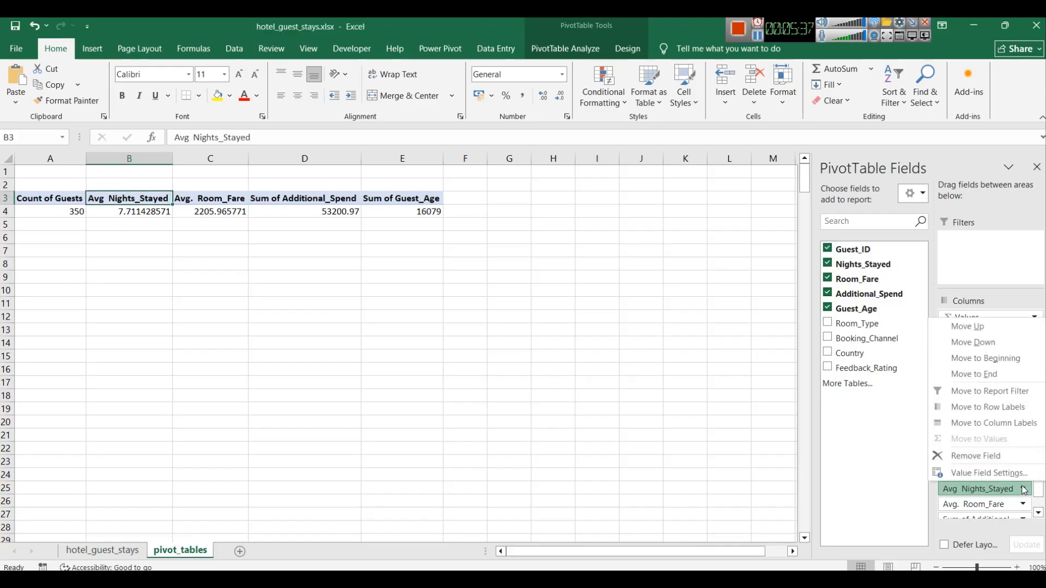
pyautogui.click(1001, 480)
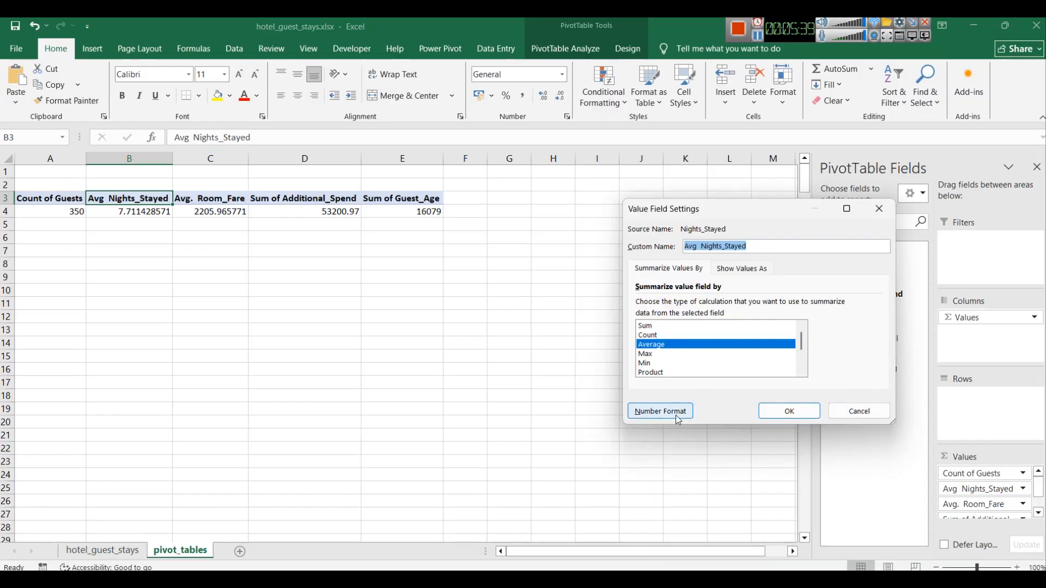
pyautogui.click(660, 412)
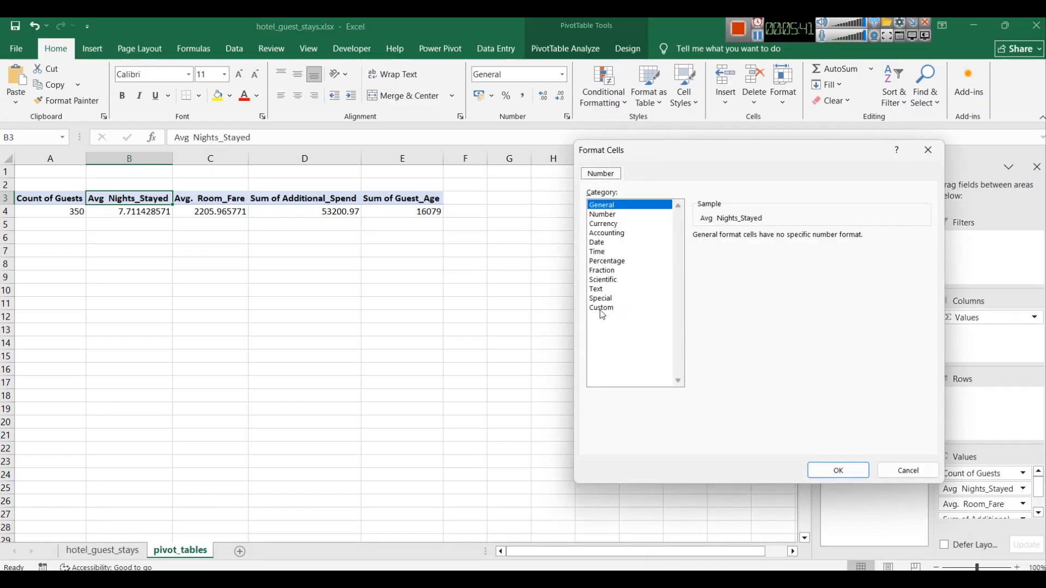
pyautogui.click(607, 309)
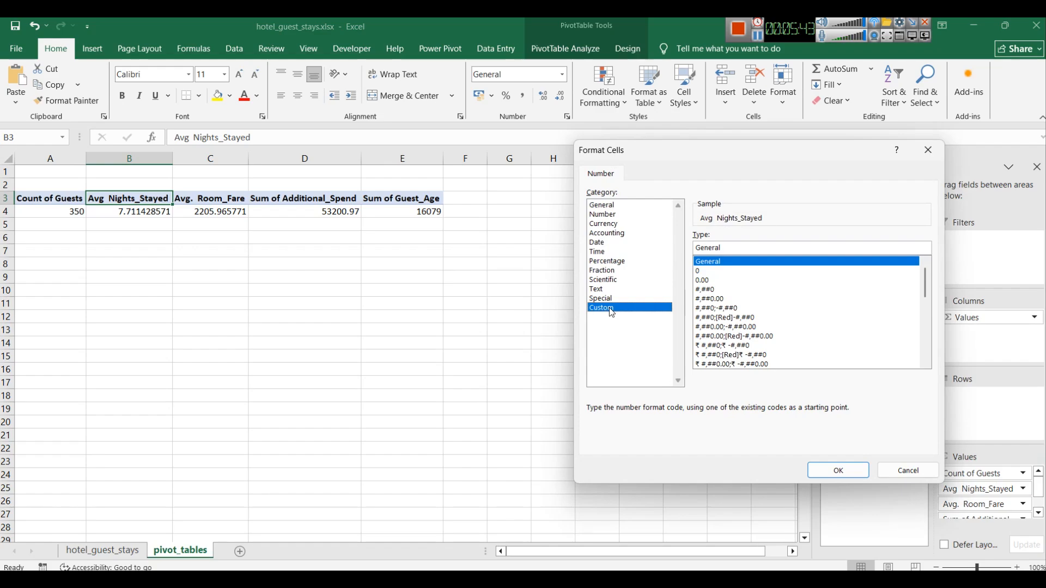
pyautogui.click(708, 280)
pyautogui.click(818, 470)
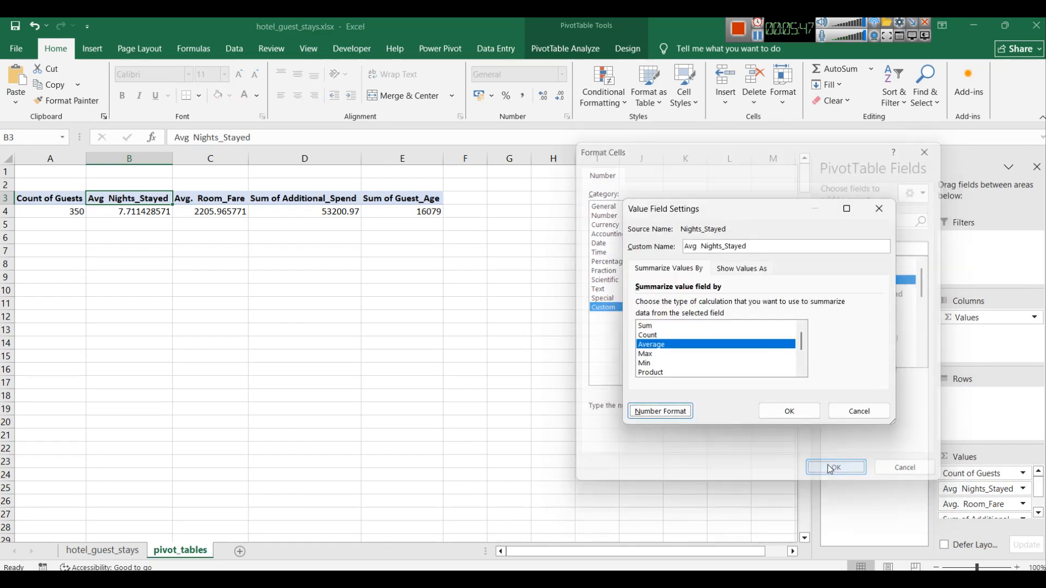
pyautogui.click(799, 412)
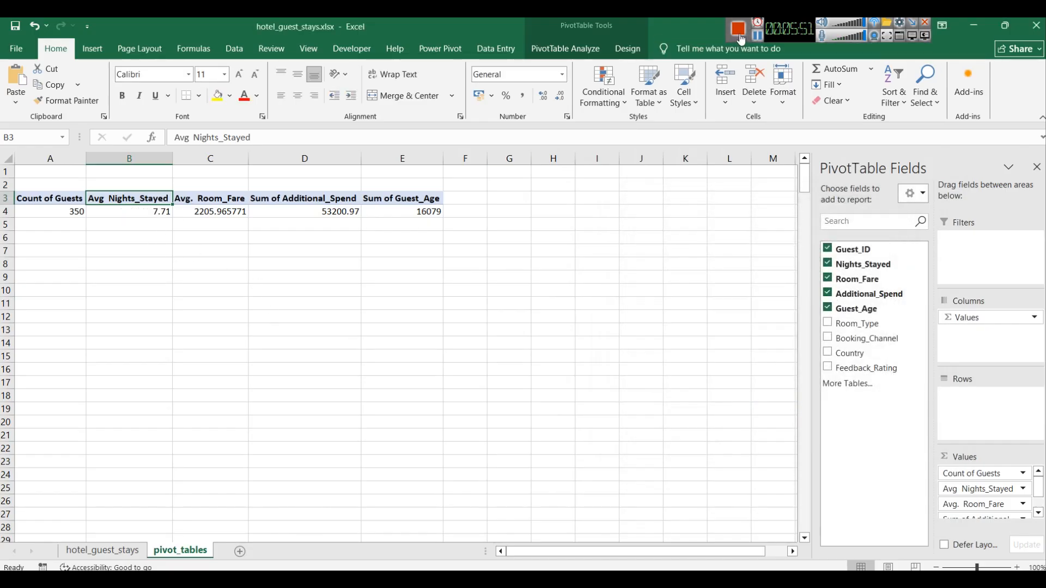
pyautogui.click(758, 36)
pyautogui.doubleClick(210, 202)
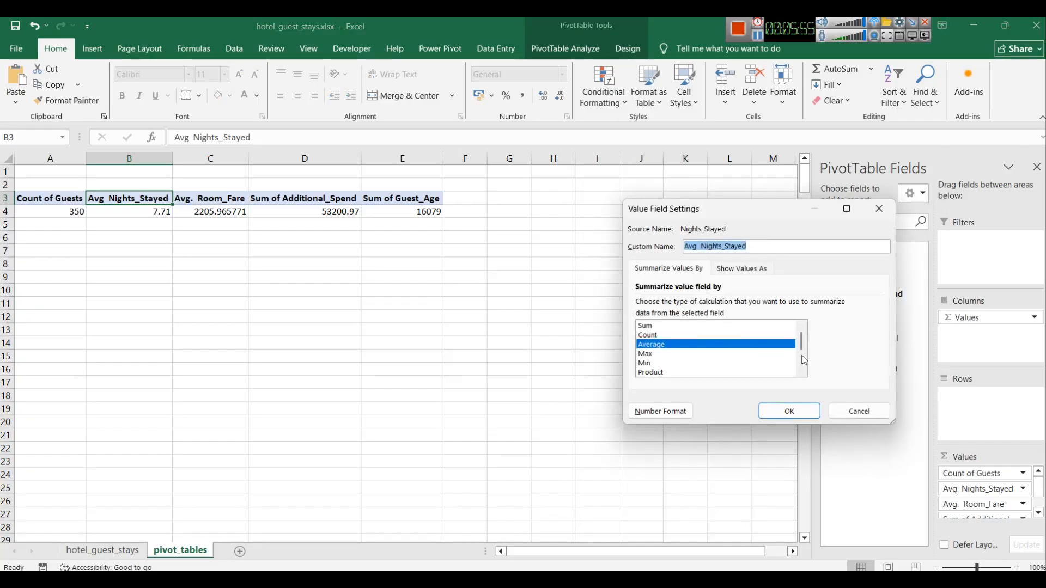
pyautogui.click(852, 411)
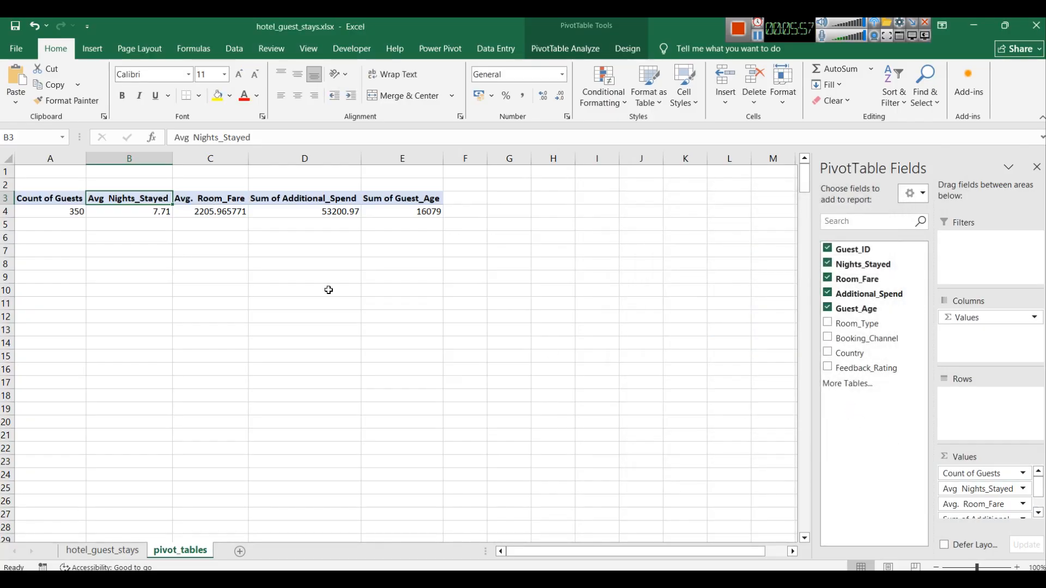
# Step: Format the Avg. Room_Fare values with the custom 0.00 number format
pyautogui.click(210, 198)
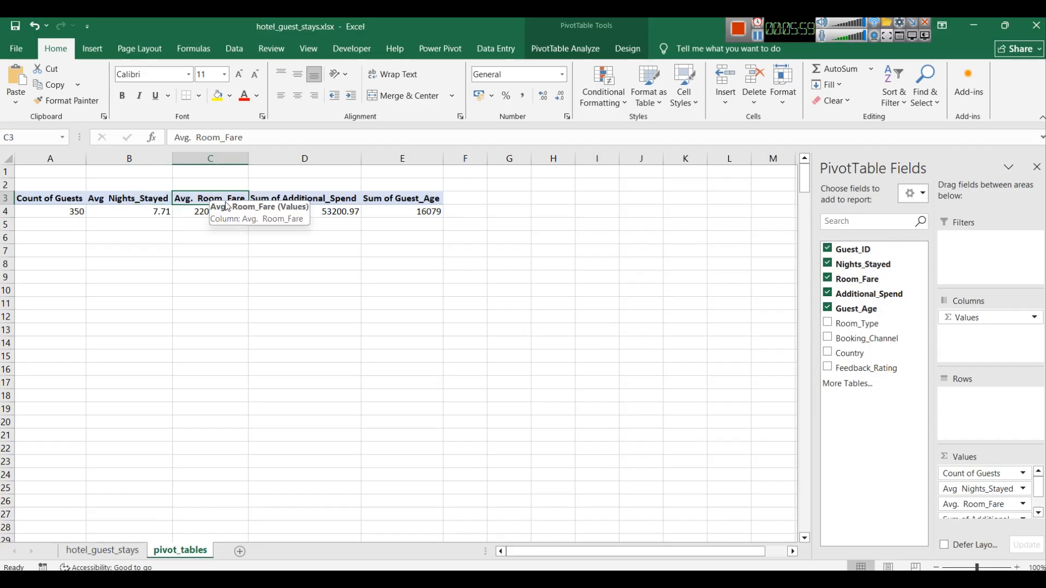
pyautogui.click(1022, 505)
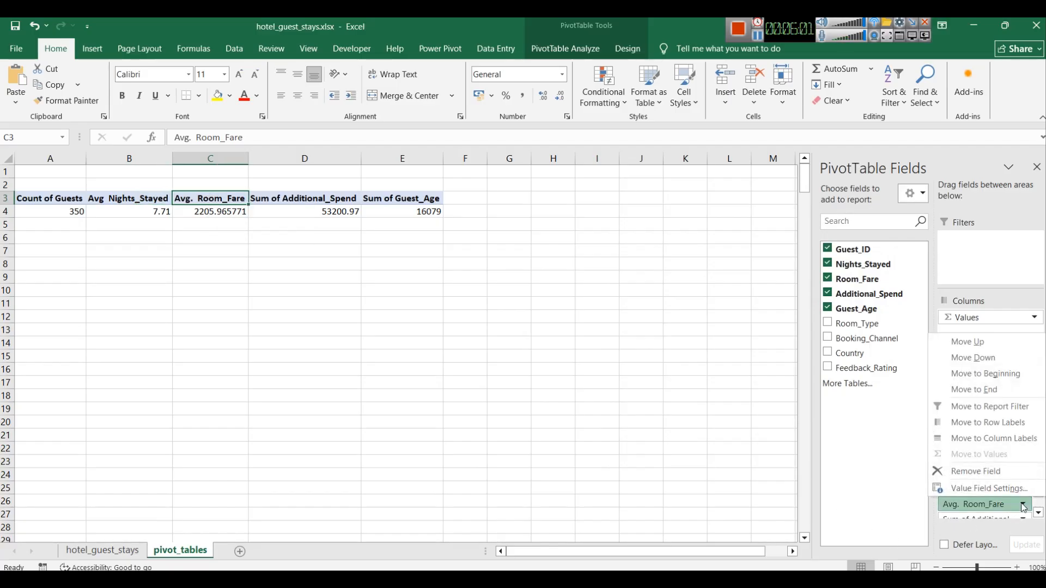
pyautogui.click(981, 493)
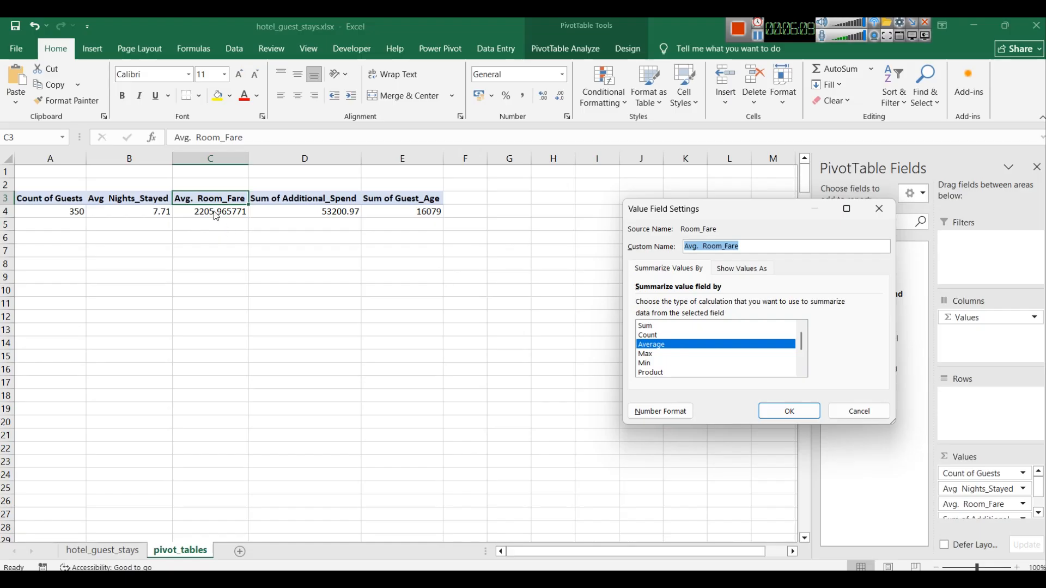
pyautogui.click(671, 416)
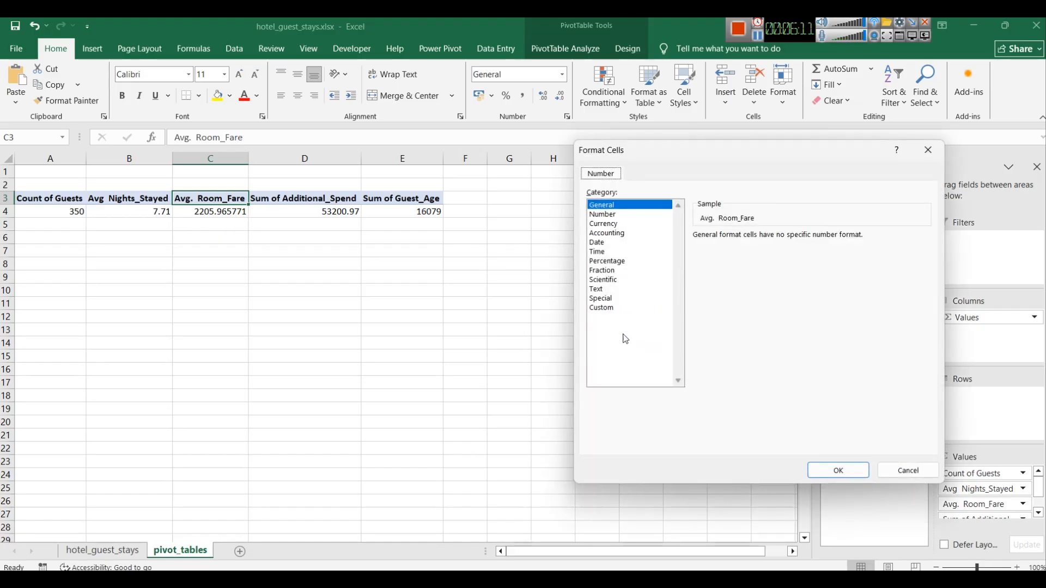
pyautogui.click(606, 308)
pyautogui.click(709, 281)
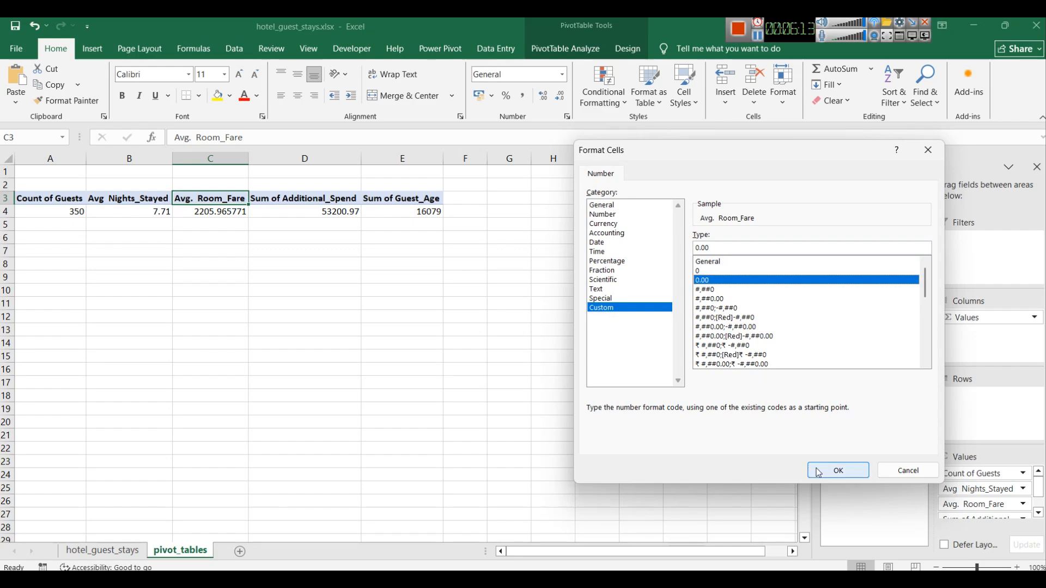
pyautogui.click(838, 470)
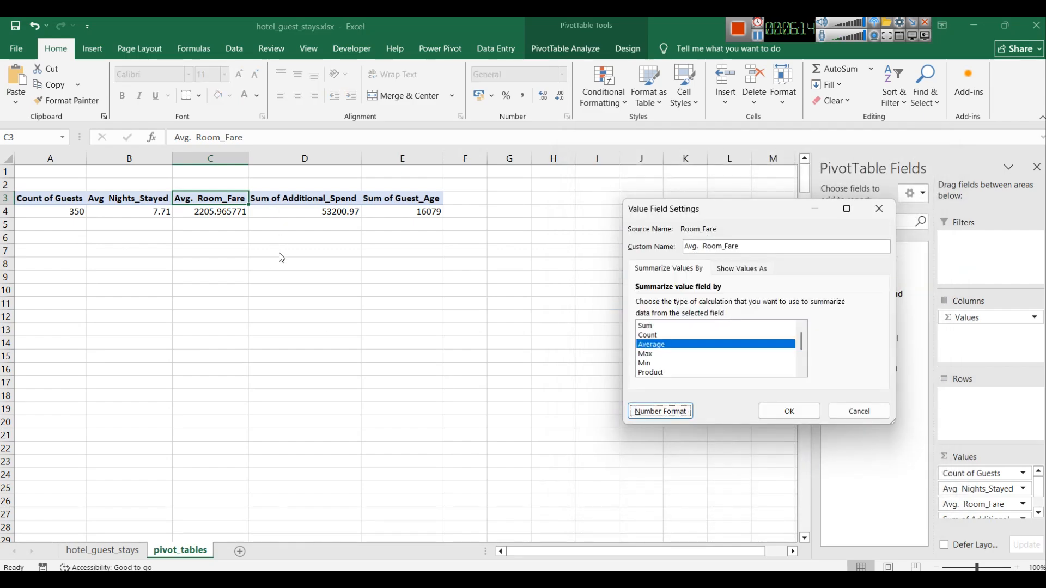
pyautogui.click(794, 411)
# Step: Summarize Additional_Spend by Average and rename its value field Avg Additional_Spend
pyautogui.click(318, 198)
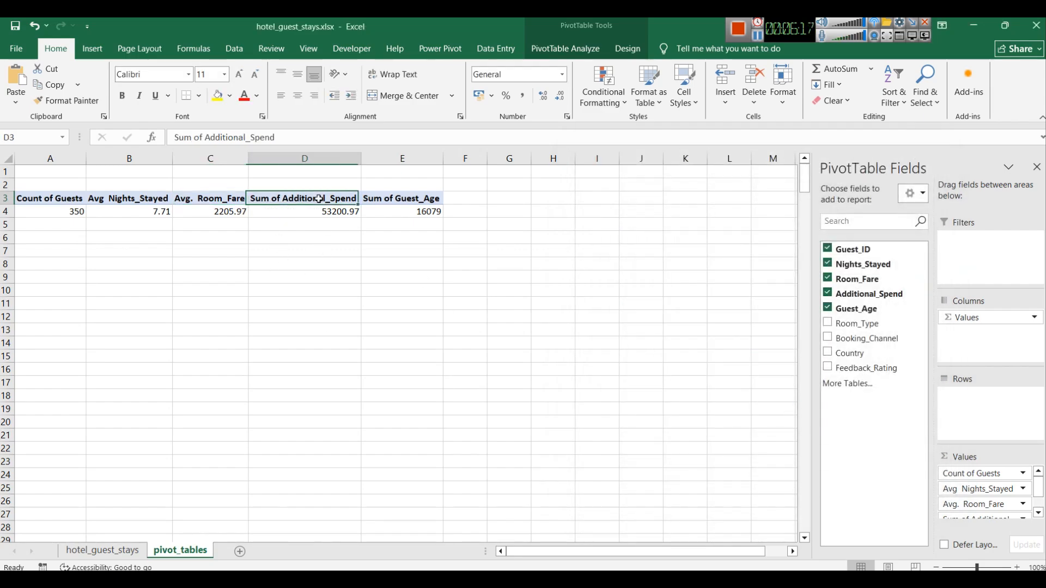
pyautogui.click(1038, 514)
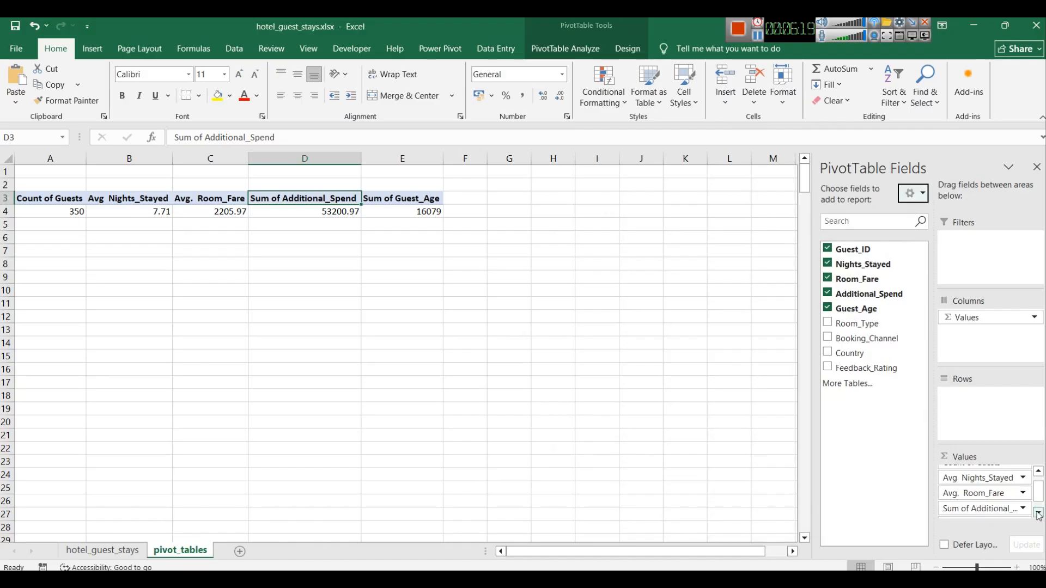
pyautogui.click(1038, 513)
pyautogui.click(1023, 497)
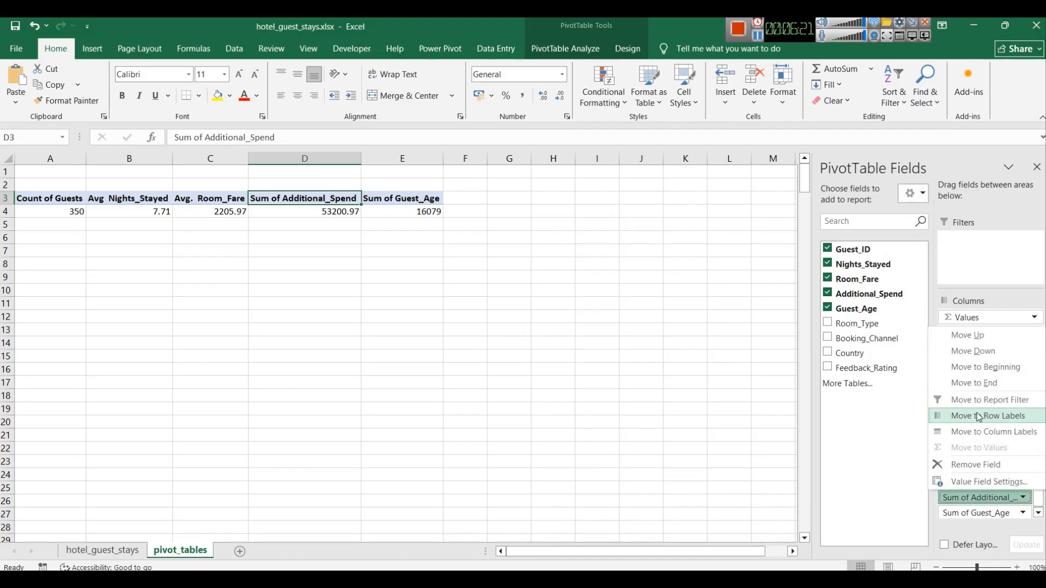
pyautogui.click(976, 478)
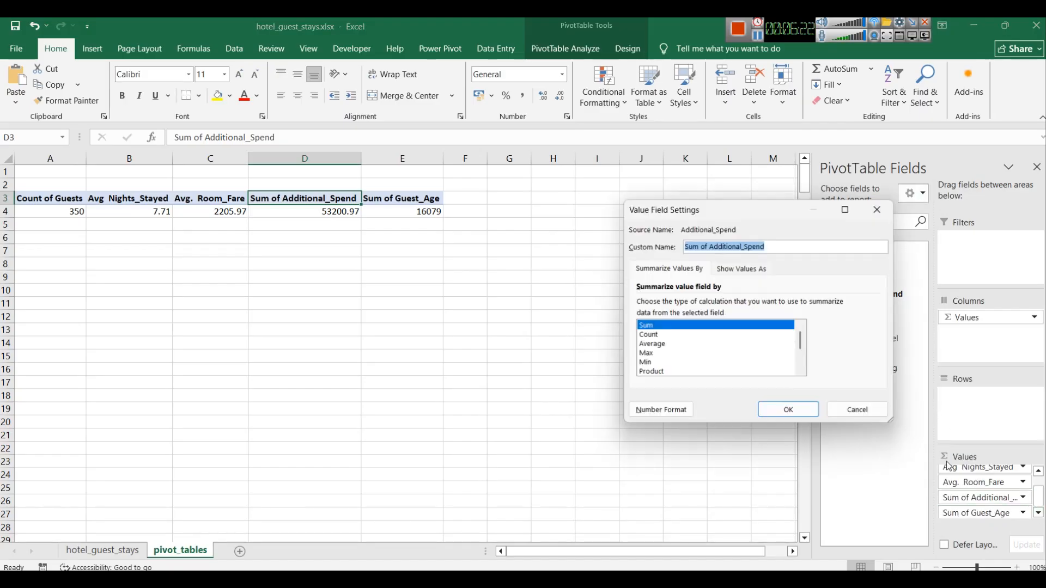
pyautogui.click(658, 345)
pyautogui.moveTo(720, 246); pyautogui.dragTo(679, 248)
pyautogui.press('BackSpace')
pyautogui.write('Avg')
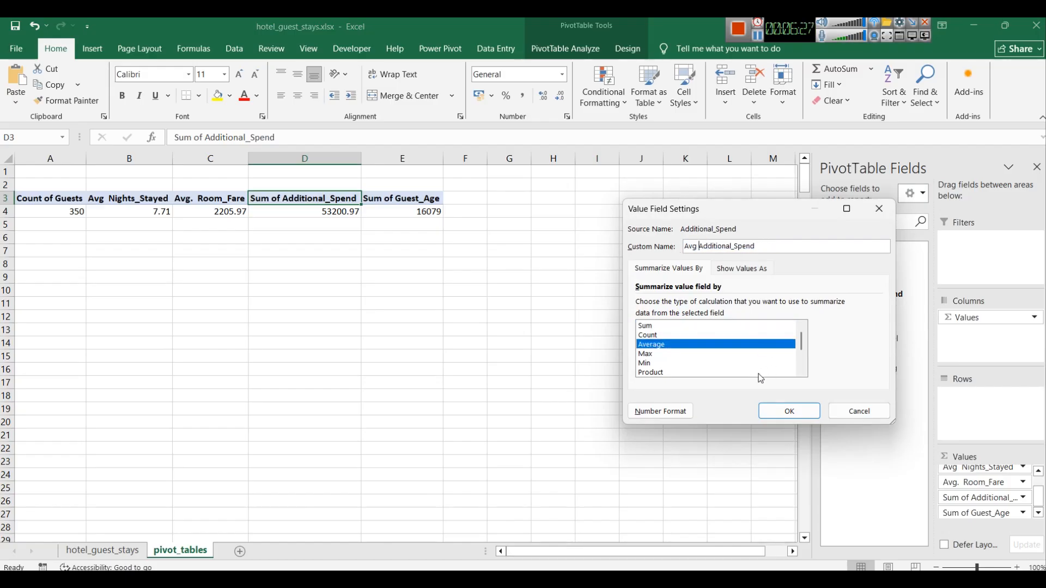
pyautogui.click(788, 411)
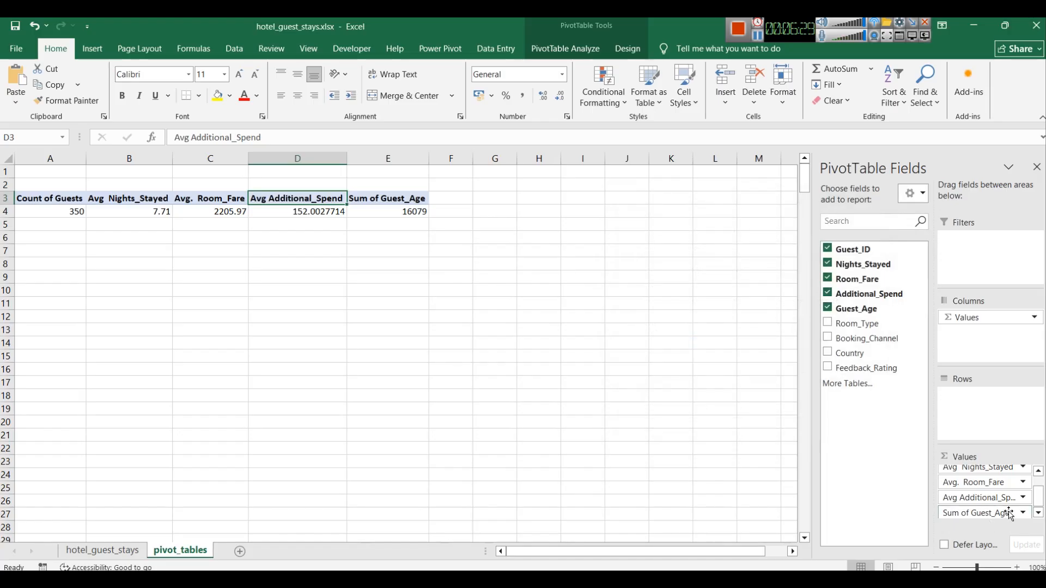
# Step: Format the Avg Additional_Spend values with the custom 0.00 number format
pyautogui.click(1024, 500)
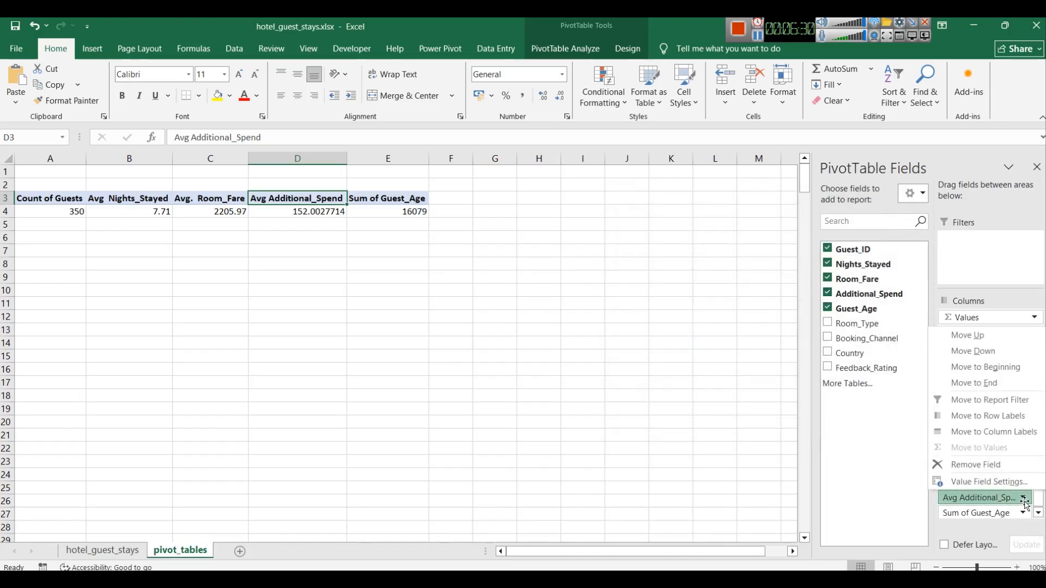
pyautogui.click(983, 482)
pyautogui.click(662, 412)
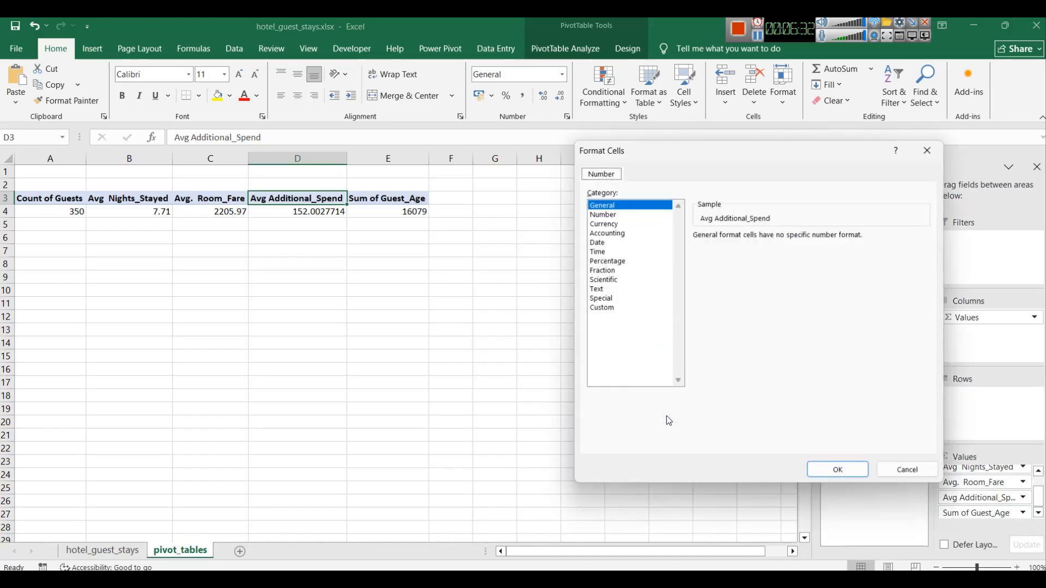
pyautogui.click(604, 307)
pyautogui.click(713, 281)
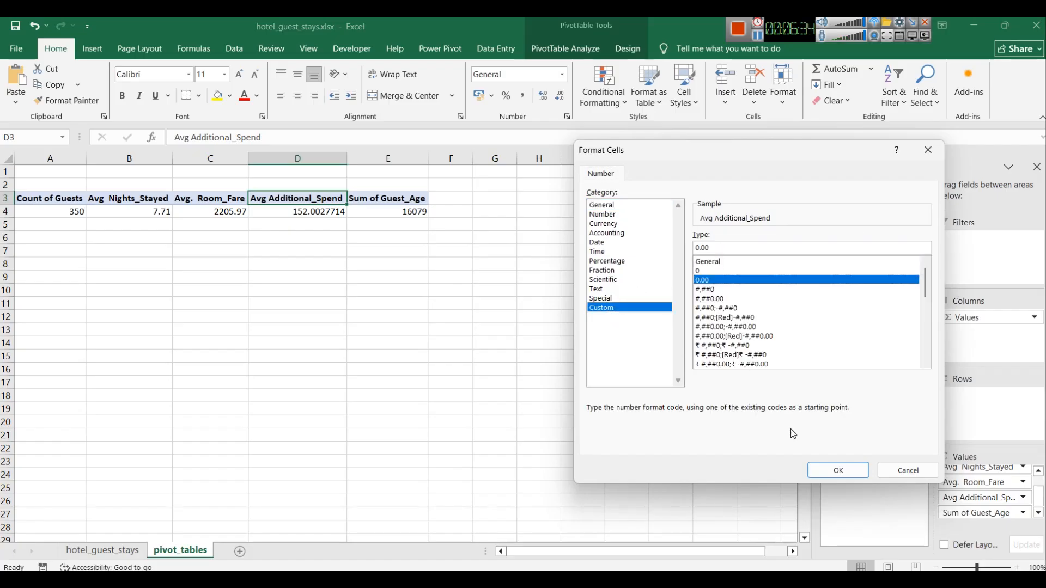
pyautogui.click(831, 472)
pyautogui.click(790, 410)
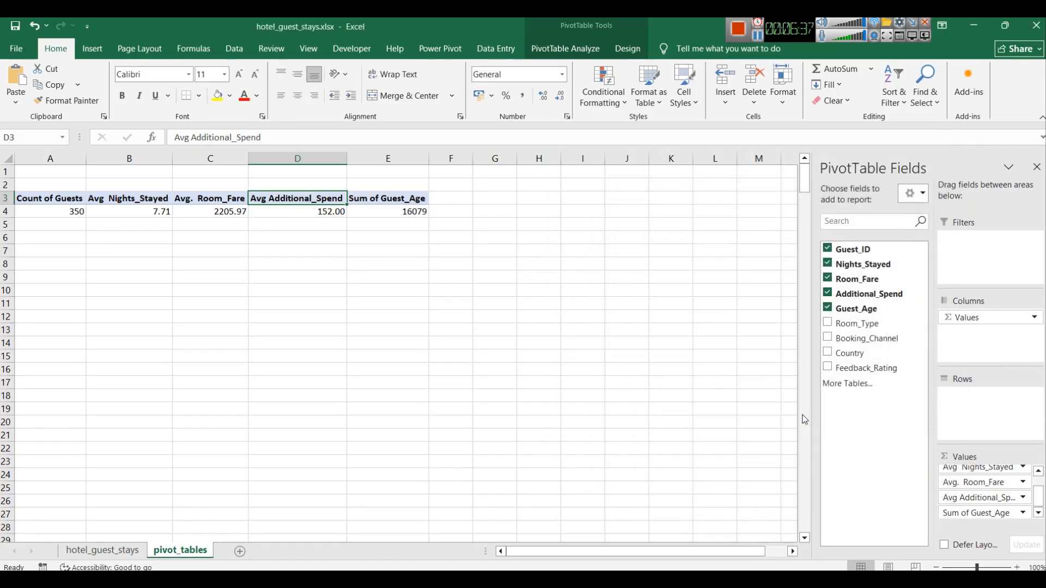
# Step: Summarize Guest_Age by Average and rename its value field Avg Guest_Age
pyautogui.click(387, 197)
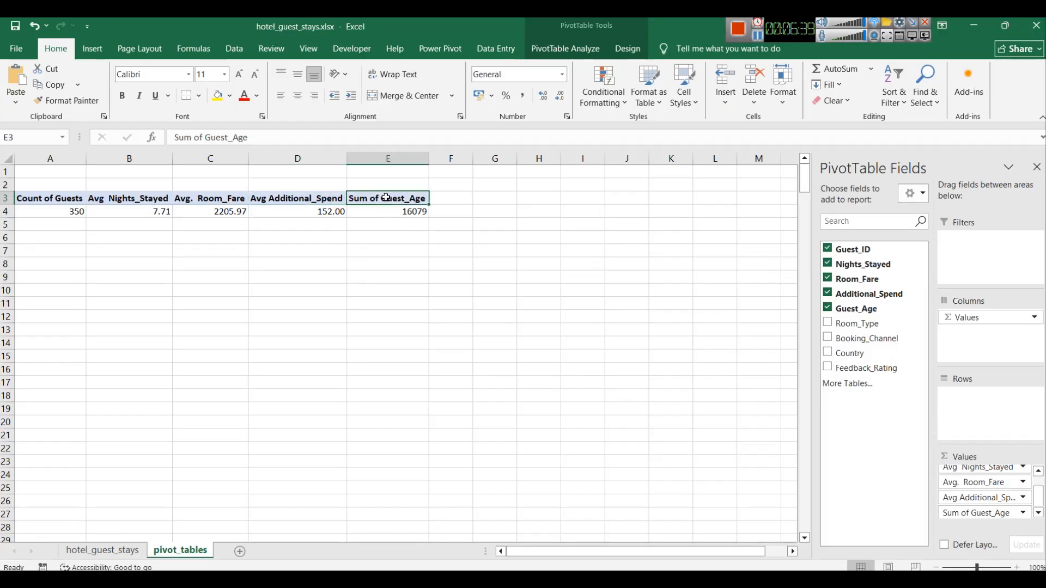
pyautogui.click(1022, 513)
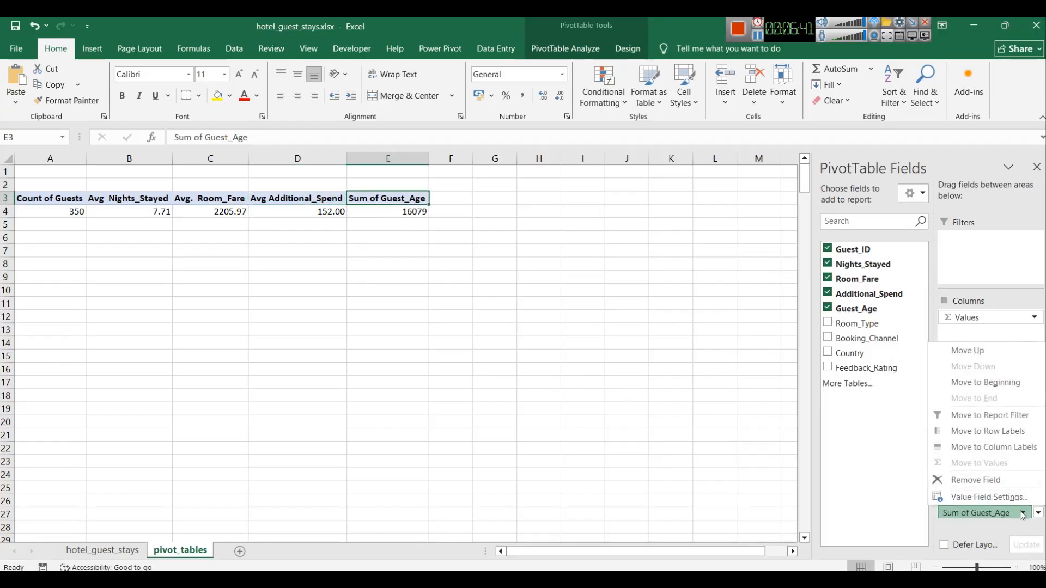
pyautogui.click(992, 496)
pyautogui.click(683, 344)
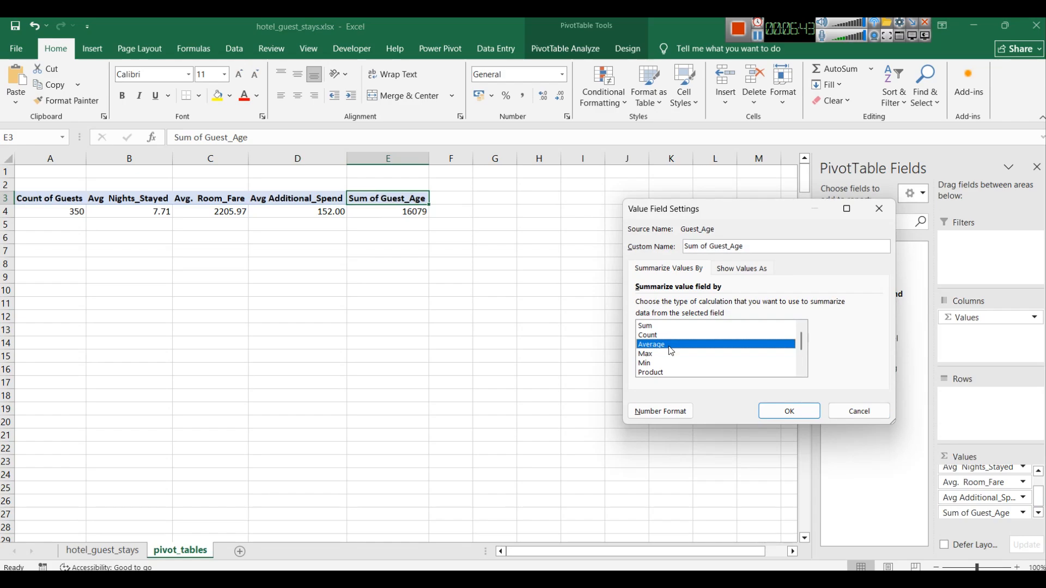
pyautogui.scroll(-2, 687, 354)
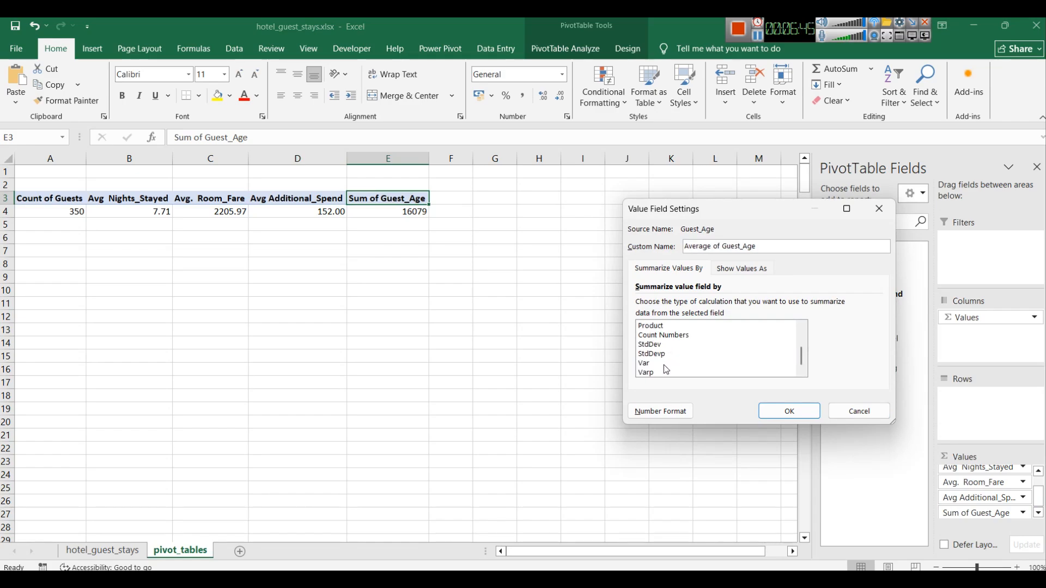
pyautogui.scroll(2, 686, 373)
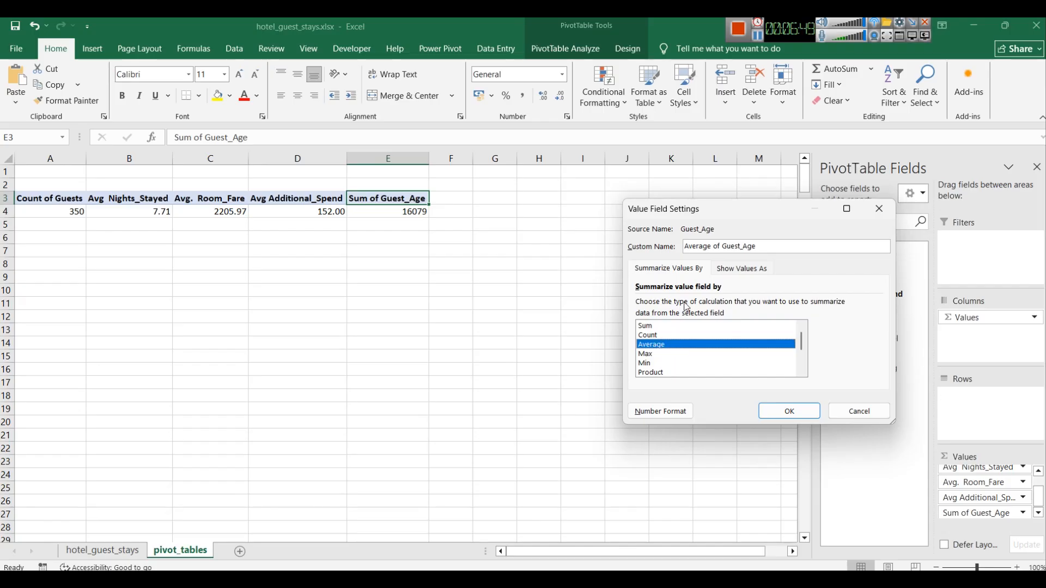
pyautogui.moveTo(722, 247); pyautogui.dragTo(652, 253)
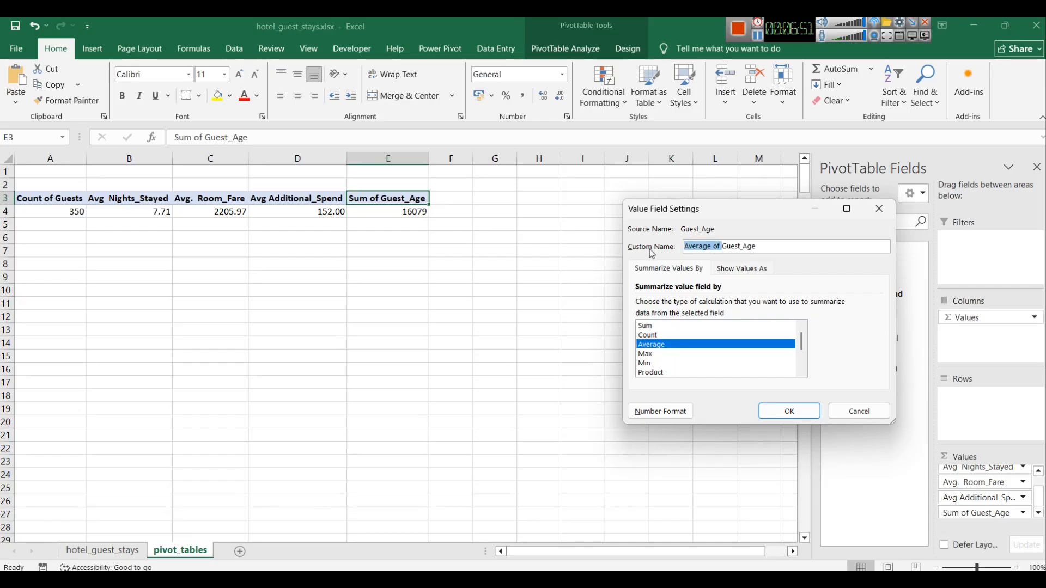
pyautogui.write('Avg')
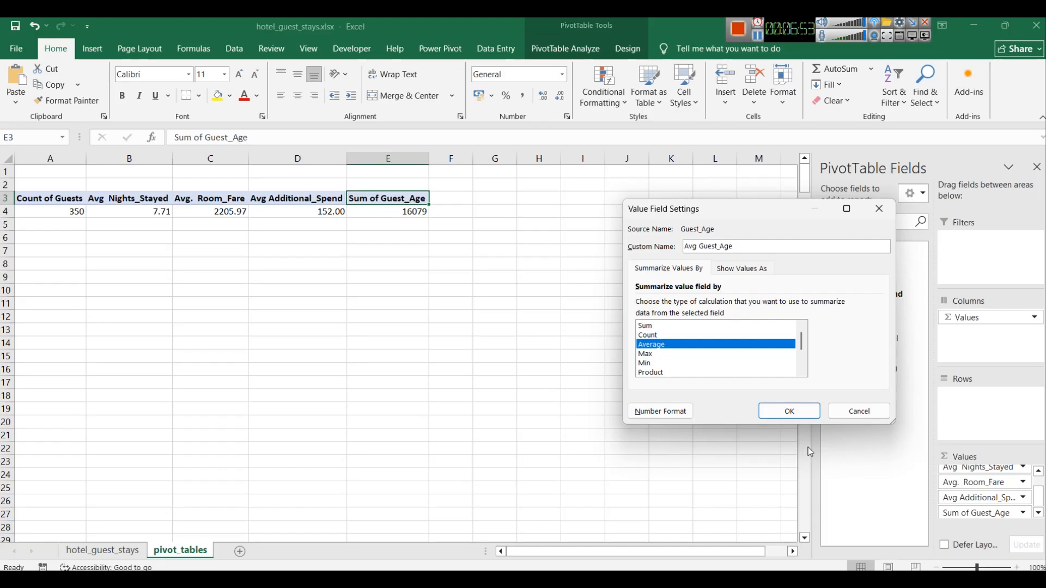
pyautogui.click(780, 410)
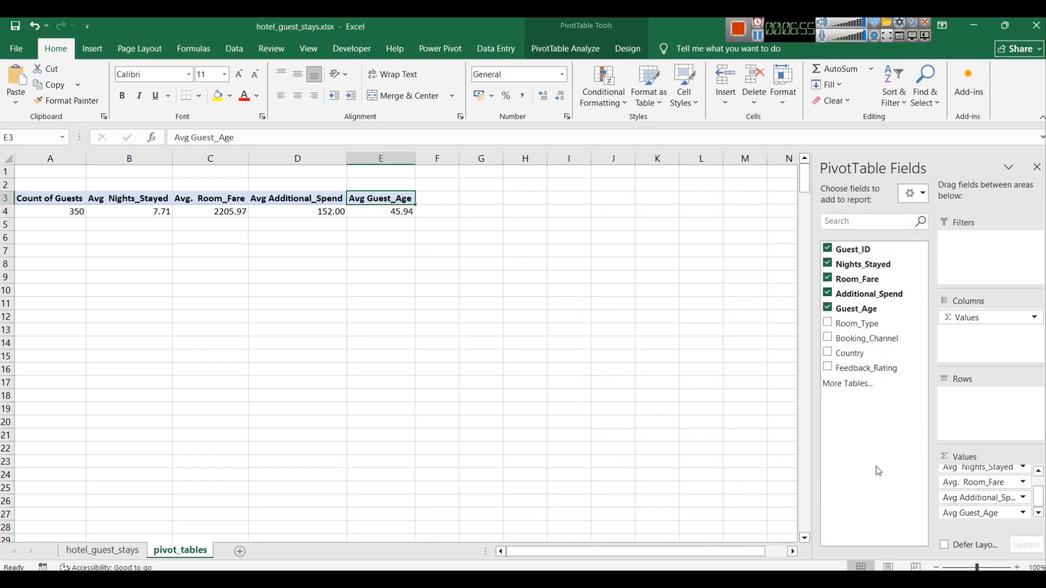
# Step: Switch to the hotel_guest_stays data sheet
pyautogui.click(629, 410)
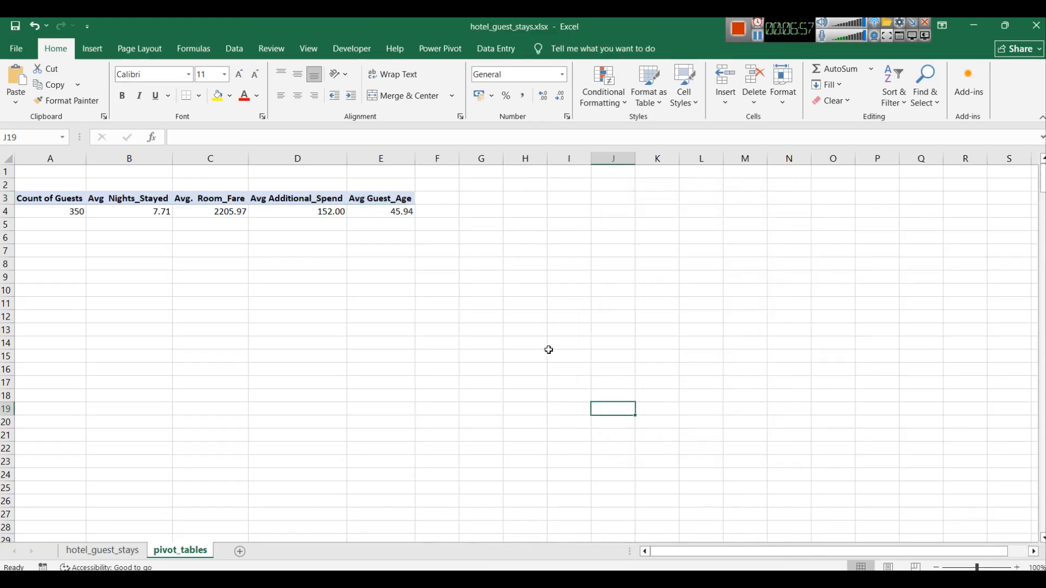
pyautogui.click(48, 200)
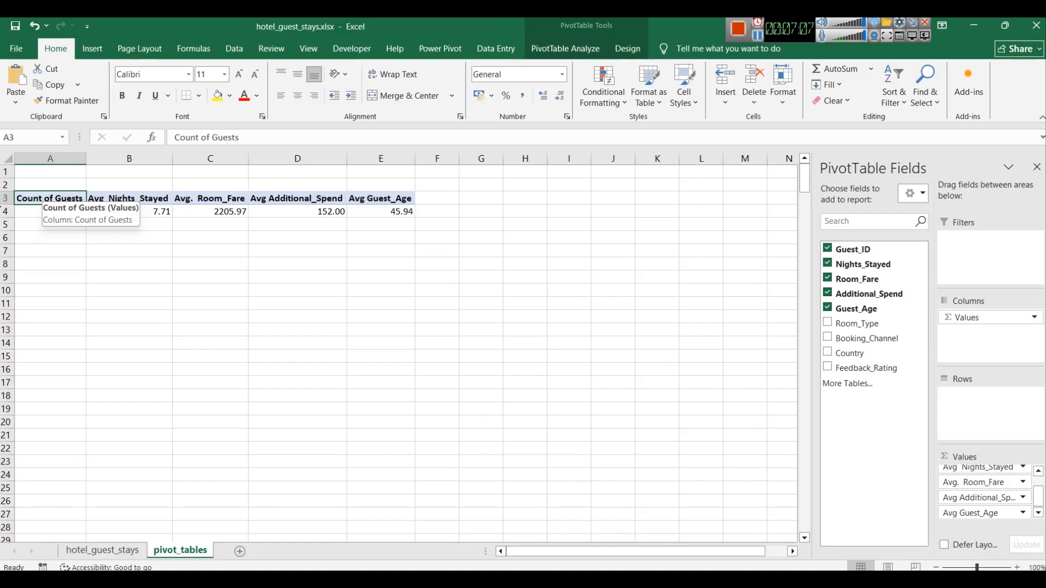
pyautogui.click(102, 550)
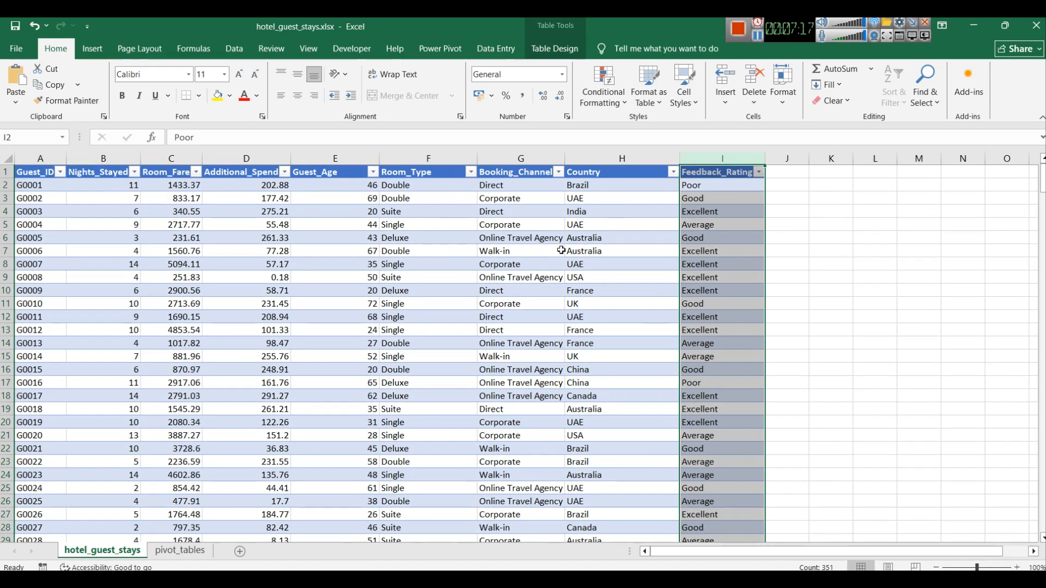
# Step: Review the Room_Type, Booking_Channel, Country and Feedback_Rating columns of the data table, then return to the pivot_tables sheet
pyautogui.click(427, 157)
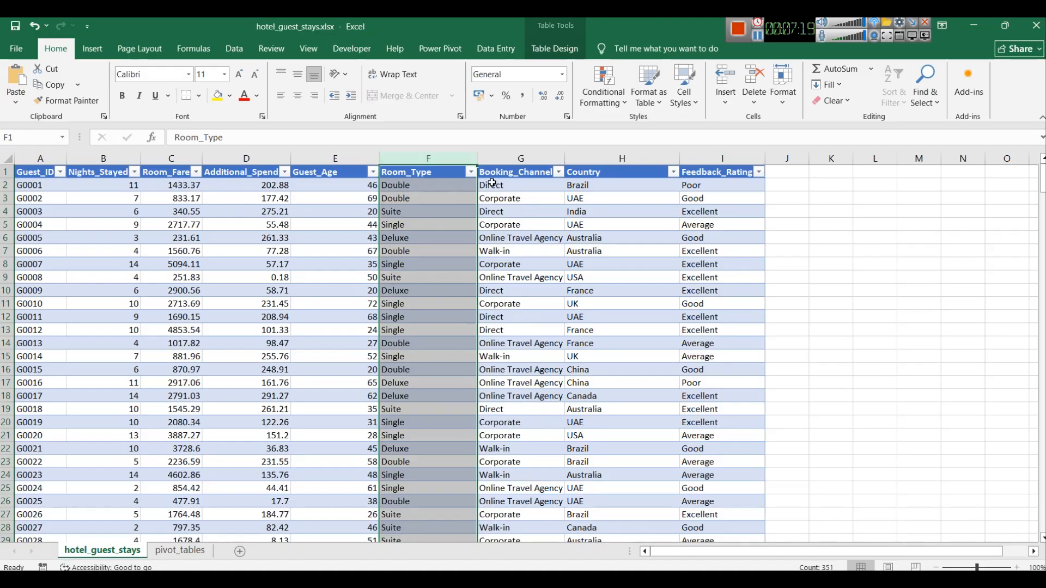
pyautogui.click(521, 158)
pyautogui.click(599, 158)
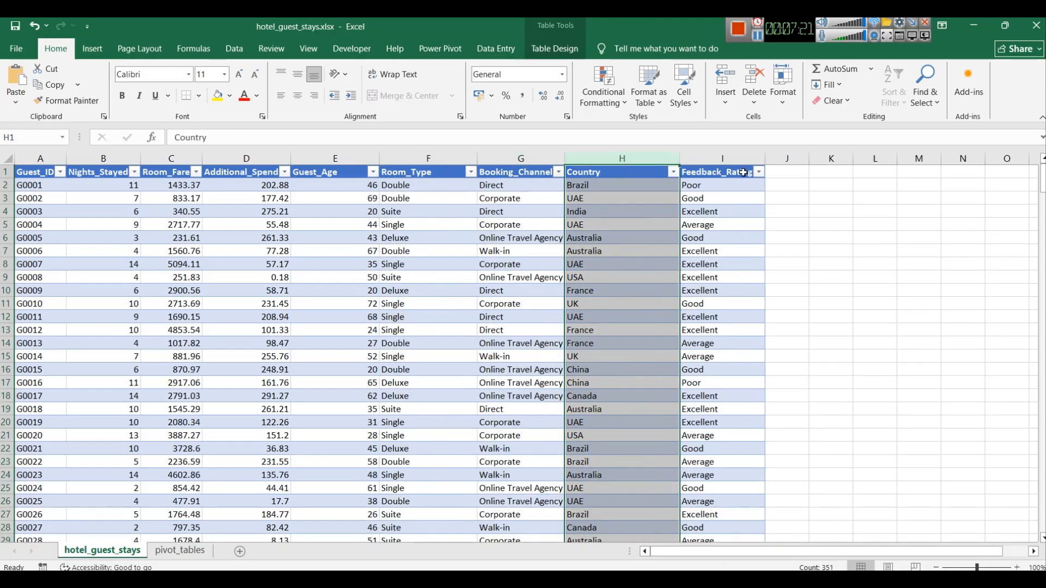
pyautogui.click(719, 159)
pyautogui.click(165, 551)
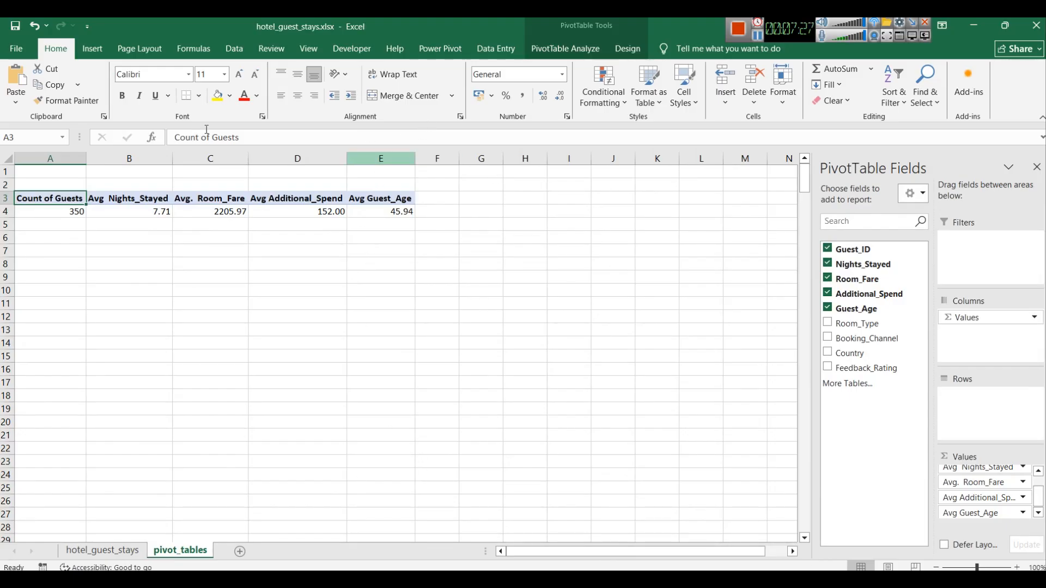
# Step: Insert slicers for Room_Type, Booking_Channel, Country and Feedback_Rating on the KPI pivot table
pyautogui.click(98, 51)
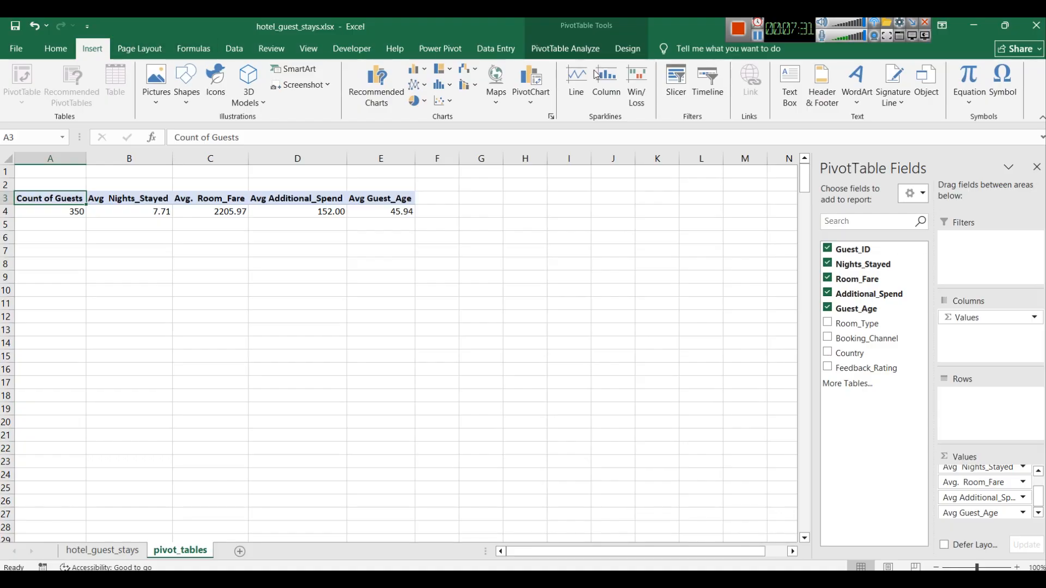
pyautogui.click(574, 50)
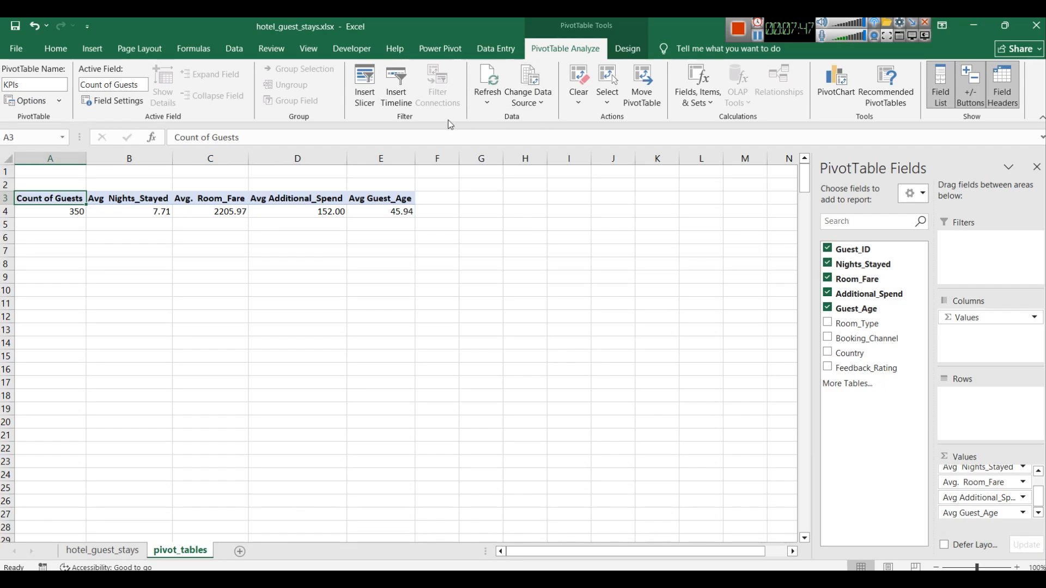
pyautogui.click(367, 92)
pyautogui.moveTo(765, 209); pyautogui.dragTo(628, 191)
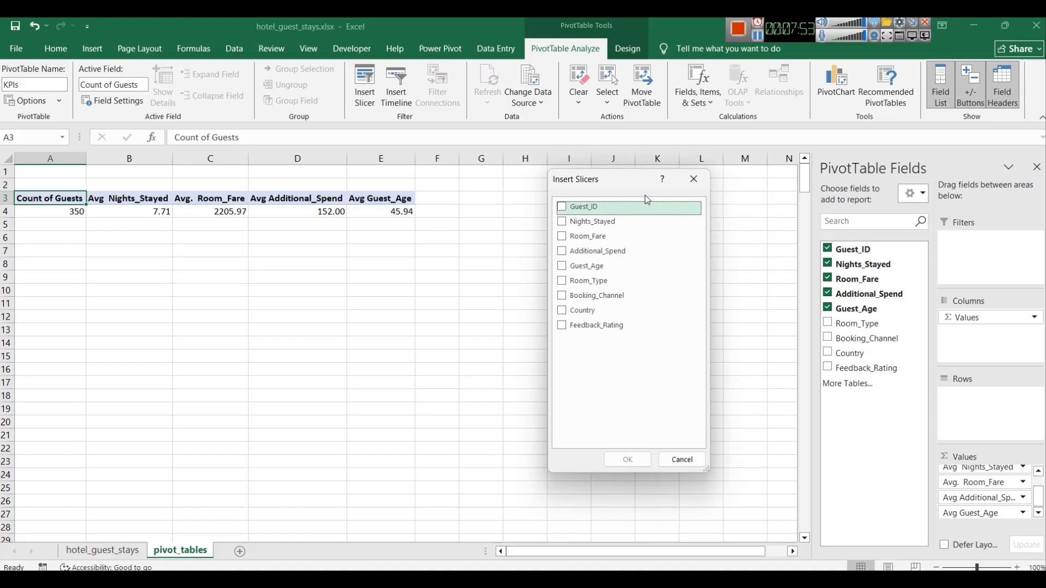
pyautogui.click(566, 297)
pyautogui.click(567, 312)
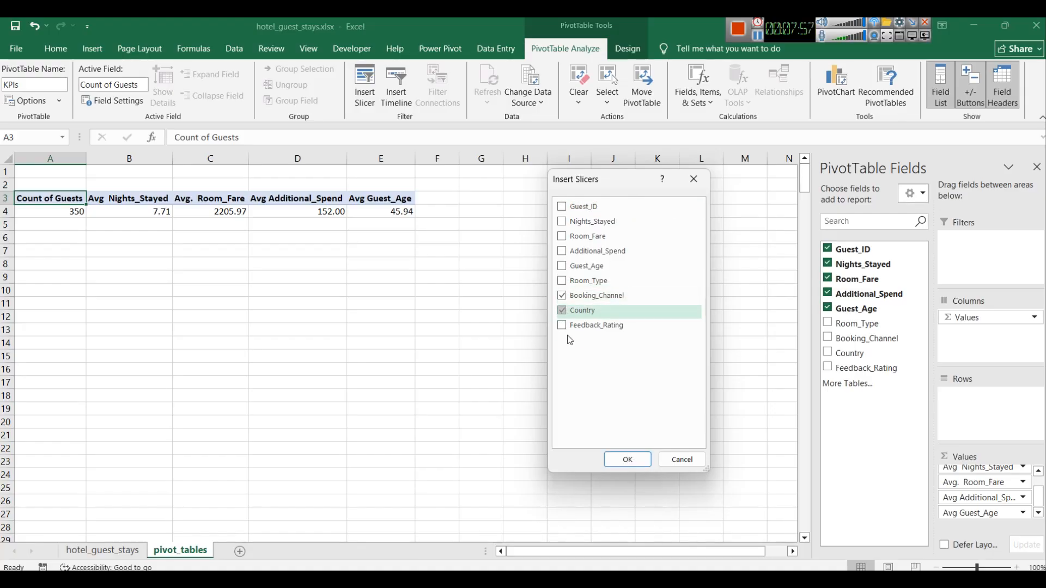
pyautogui.click(567, 334)
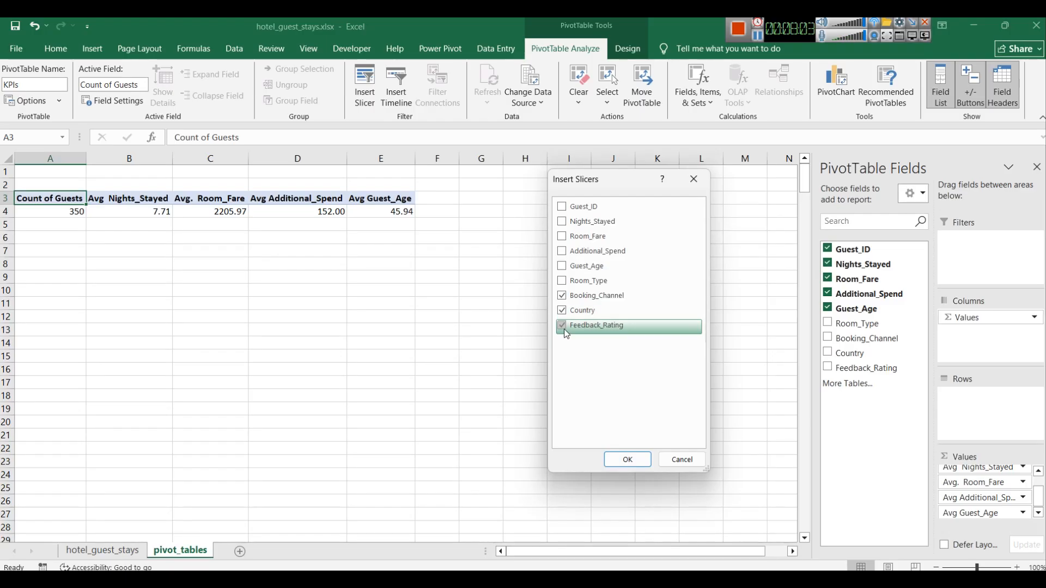
pyautogui.click(563, 281)
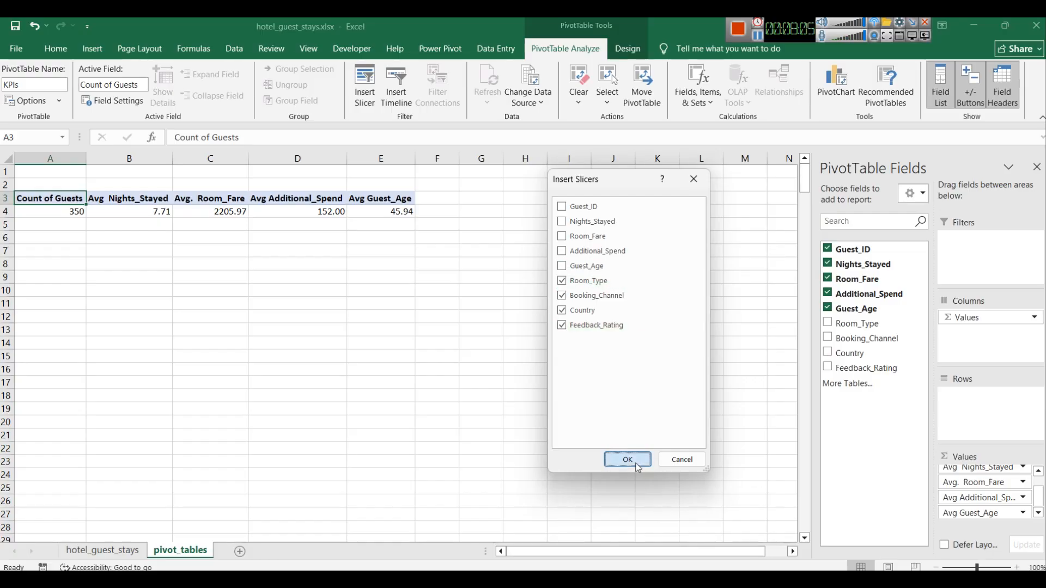
pyautogui.click(636, 464)
# Step: Arrange the four slicers in two columns beside the KPI pivot table, shortening the Booking_Channel and Room_Type slicers
pyautogui.moveTo(439, 259); pyautogui.dragTo(648, 219)
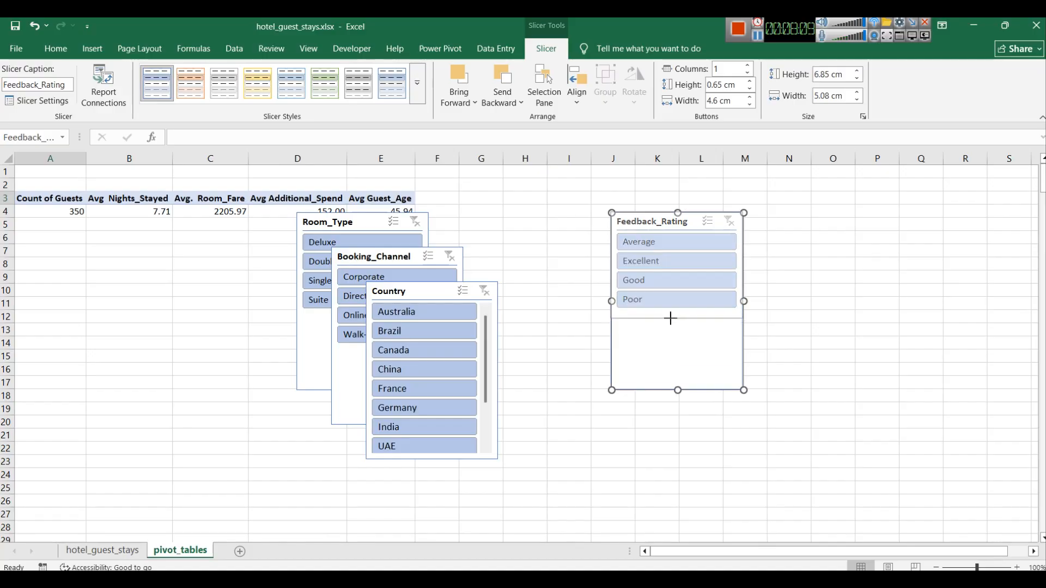
pyautogui.moveTo(426, 296); pyautogui.dragTo(671, 340)
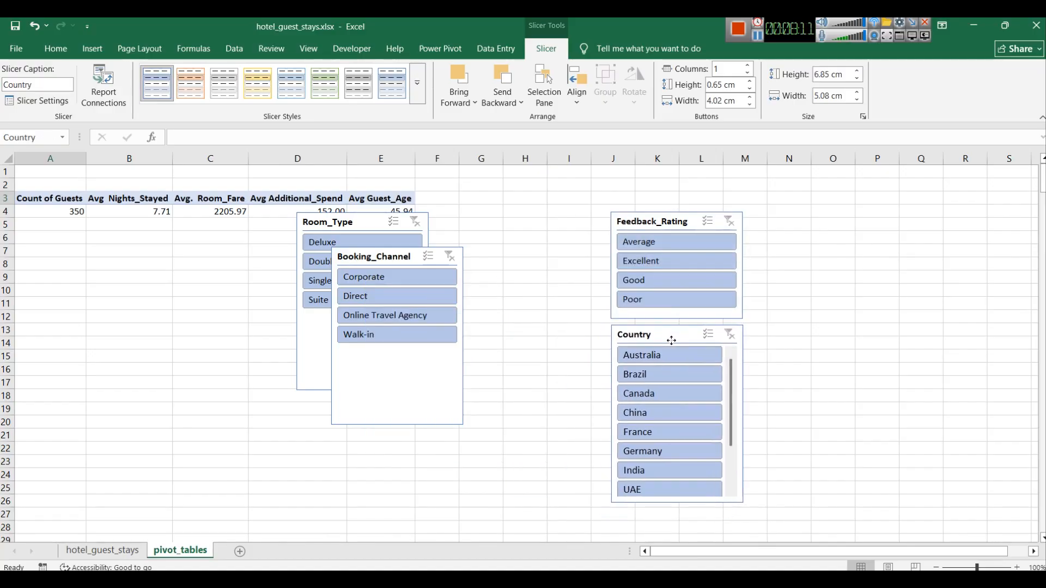
pyautogui.moveTo(402, 249); pyautogui.dragTo(856, 205)
pyautogui.moveTo(850, 320); pyautogui.dragTo(845, 306)
pyautogui.moveTo(351, 218); pyautogui.dragTo(846, 321)
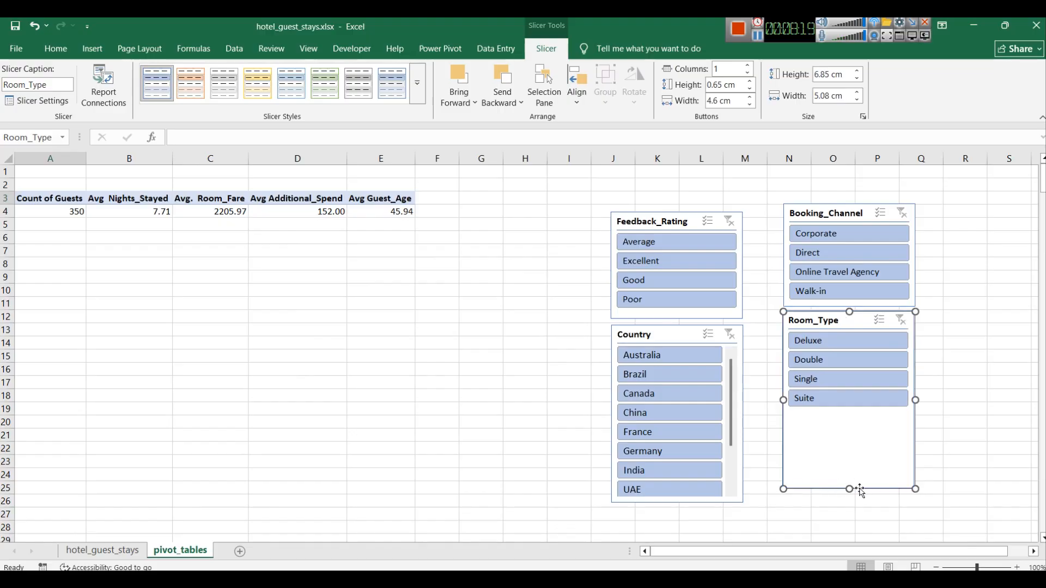
pyautogui.moveTo(850, 488); pyautogui.dragTo(844, 413)
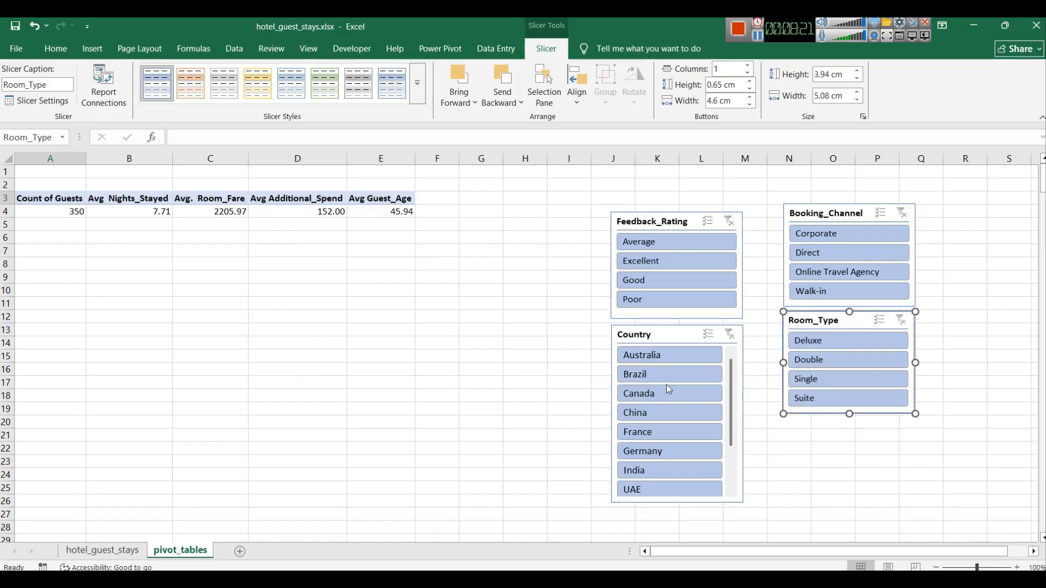
# Step: Test the slicers by filtering Feedback_Rating to Good and Booking_Channel to Corporate, clearing each filter afterwards
pyautogui.click(669, 281)
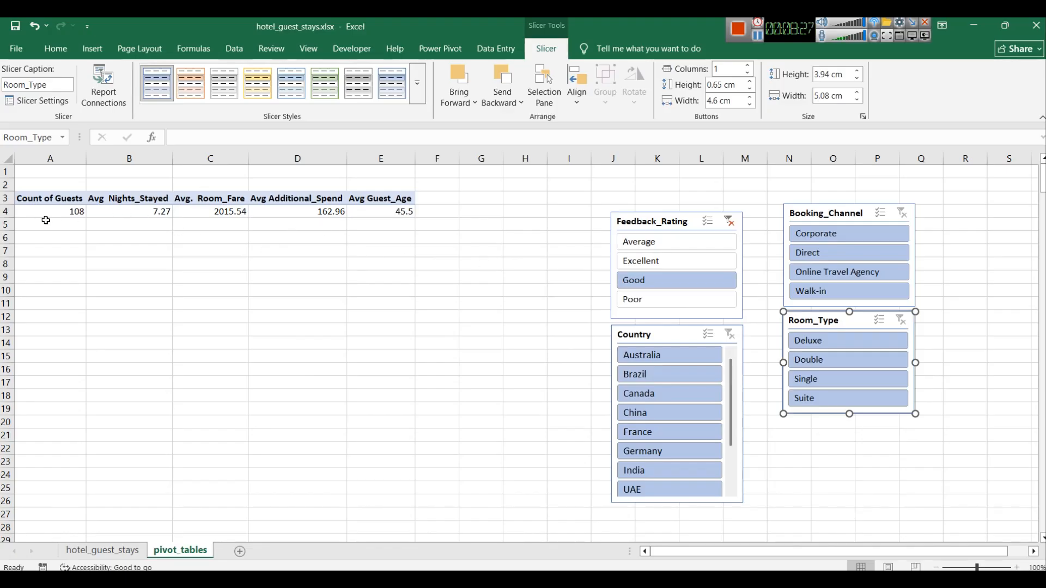
pyautogui.moveTo(49, 212)
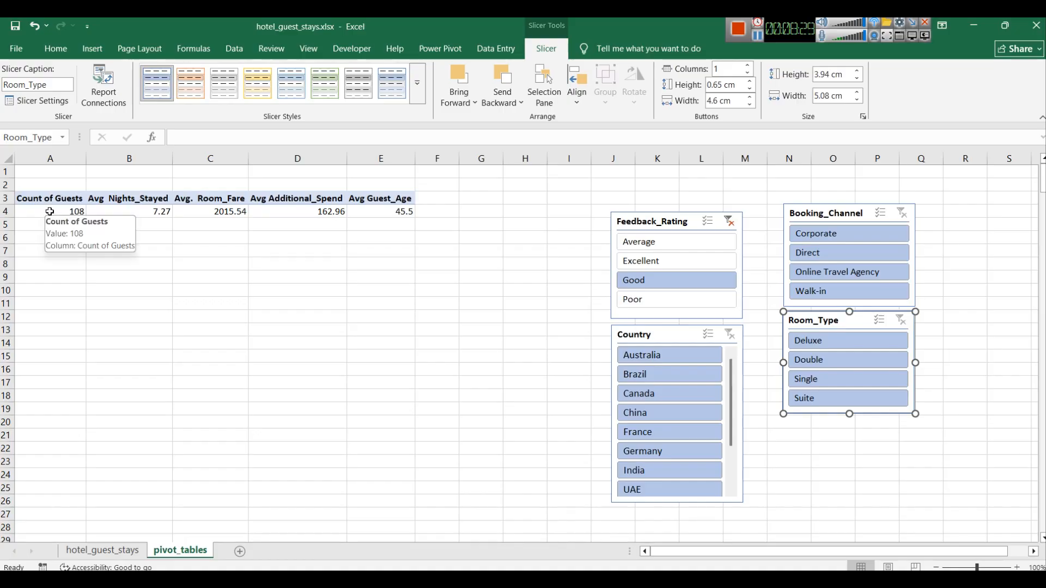
pyautogui.click(726, 224)
pyautogui.click(846, 236)
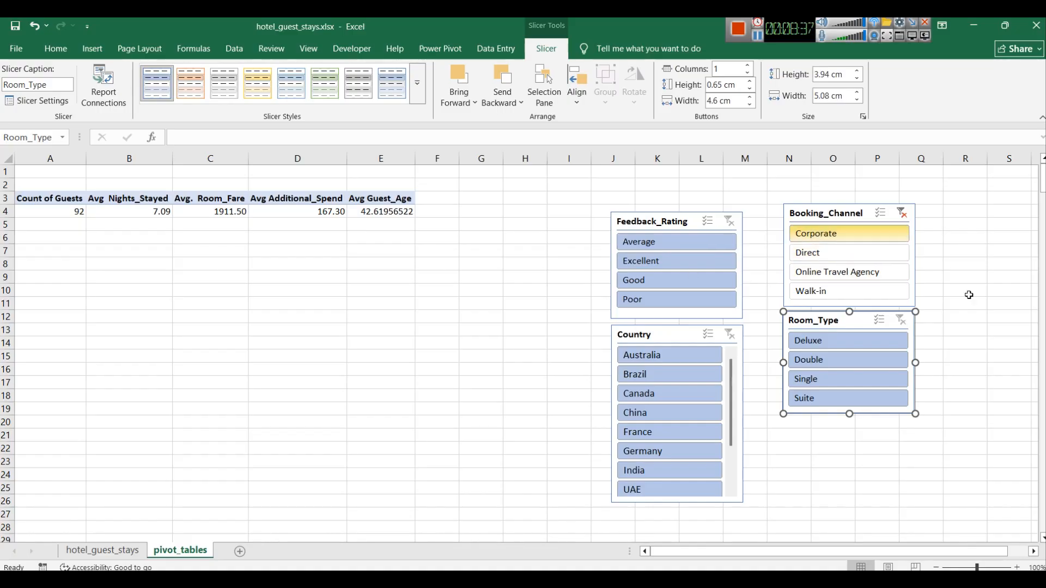
pyautogui.click(901, 212)
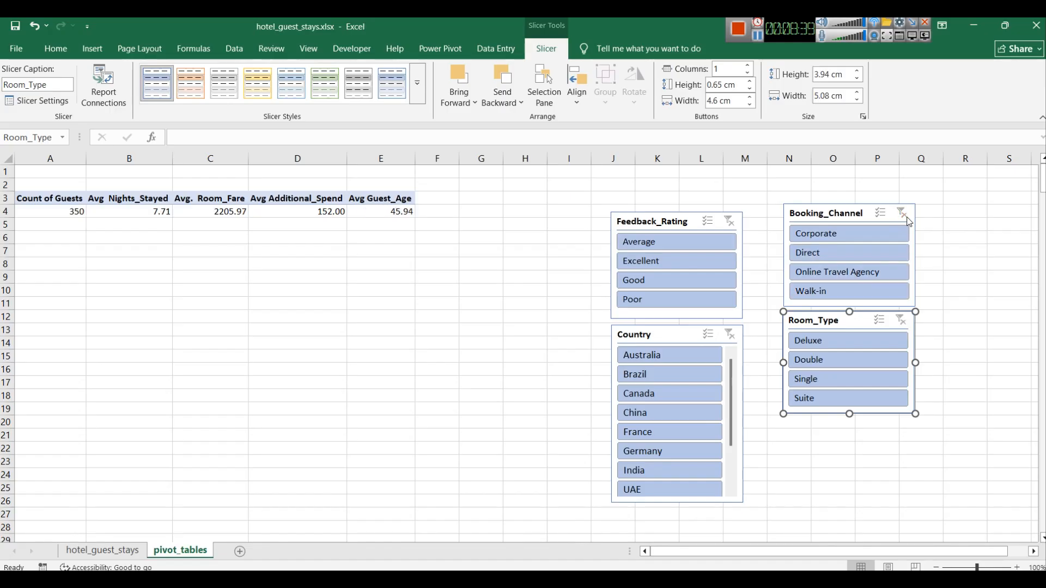
# Step: Test the Room_Type slicer with Double and with Single selections, clearing the filter each time
pyautogui.click(870, 359)
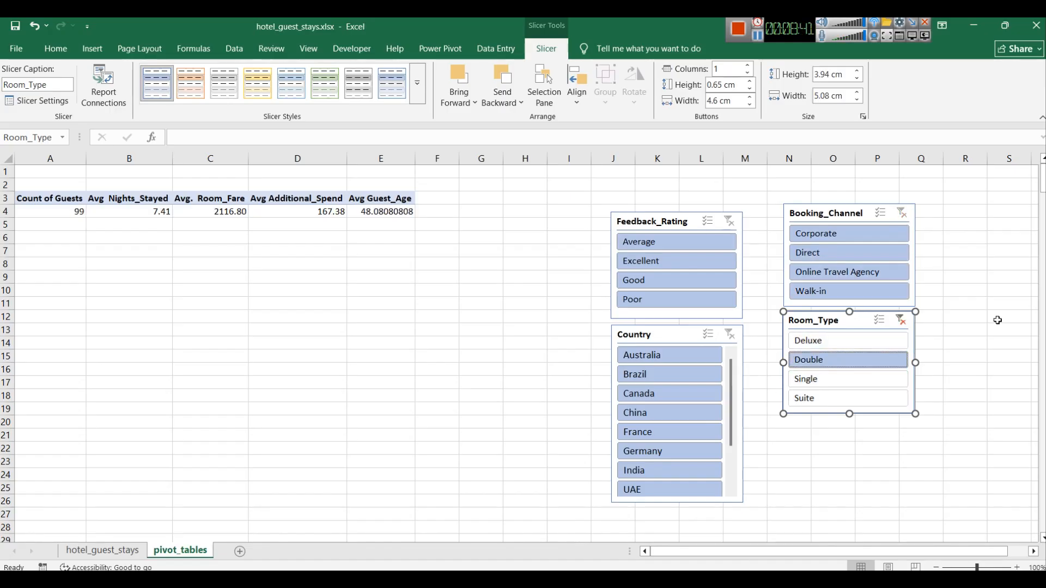
pyautogui.click(900, 321)
pyautogui.keyDown('ctrl'); pyautogui.click(836, 359); pyautogui.keyUp('ctrl')
pyautogui.keyDown('ctrl'); pyautogui.click(866, 398); pyautogui.keyUp('ctrl')
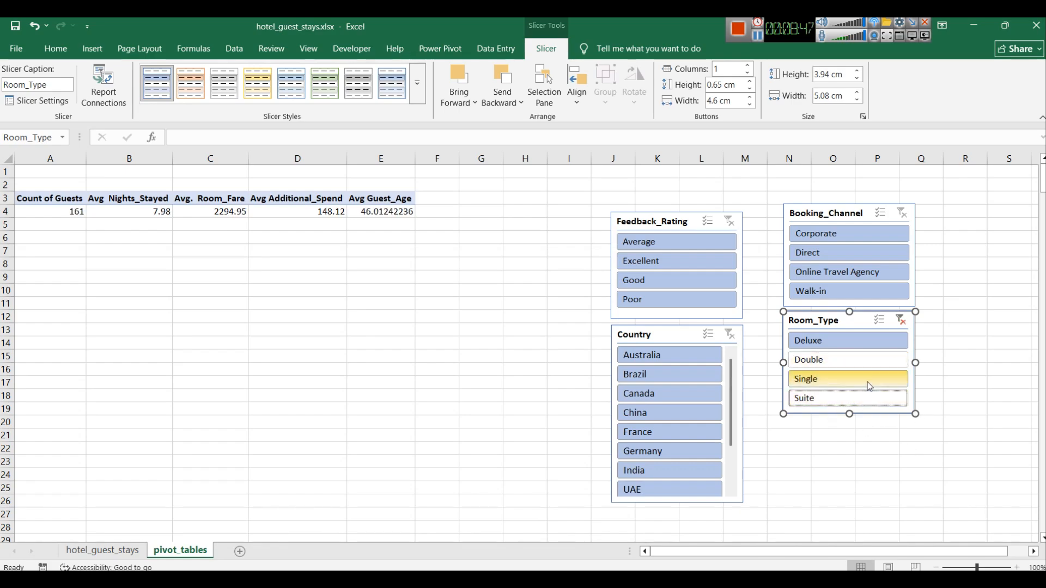
pyautogui.click(901, 321)
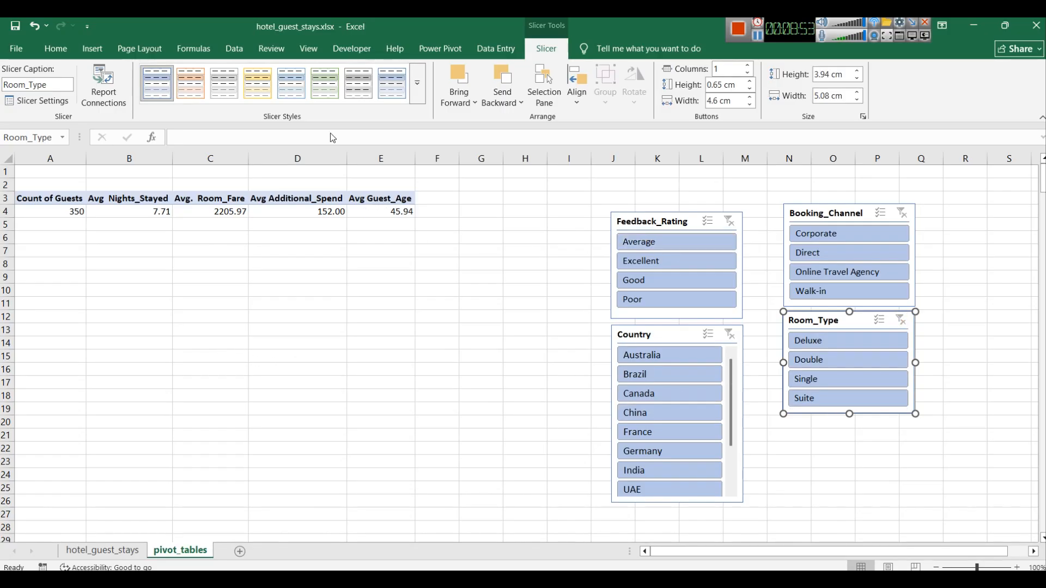
# Step: Apply the first dark slicer style to the Room_Type, Feedback_Rating, Booking_Channel and Country slicers
pyautogui.click(417, 87)
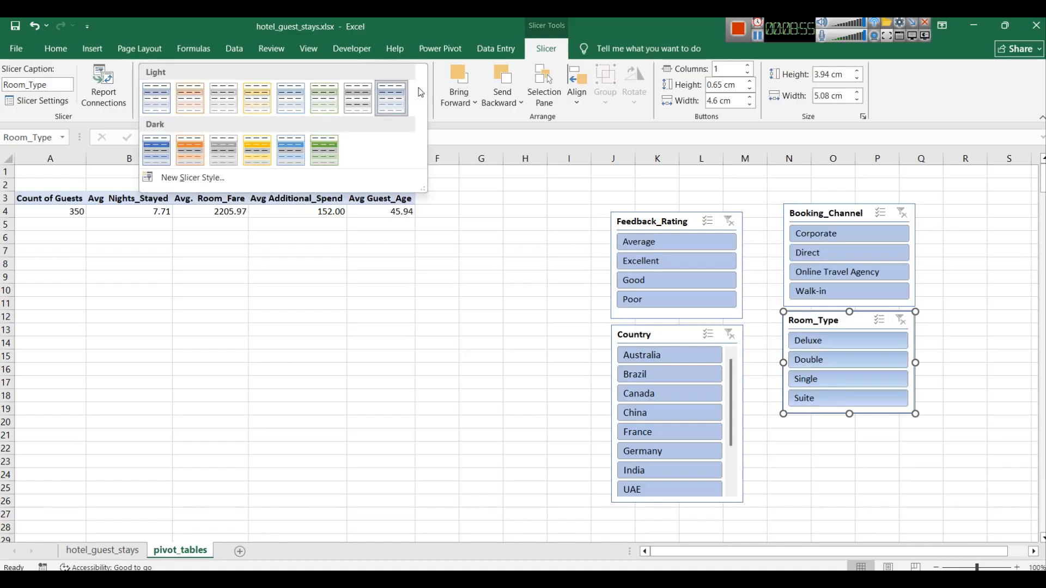
pyautogui.click(157, 150)
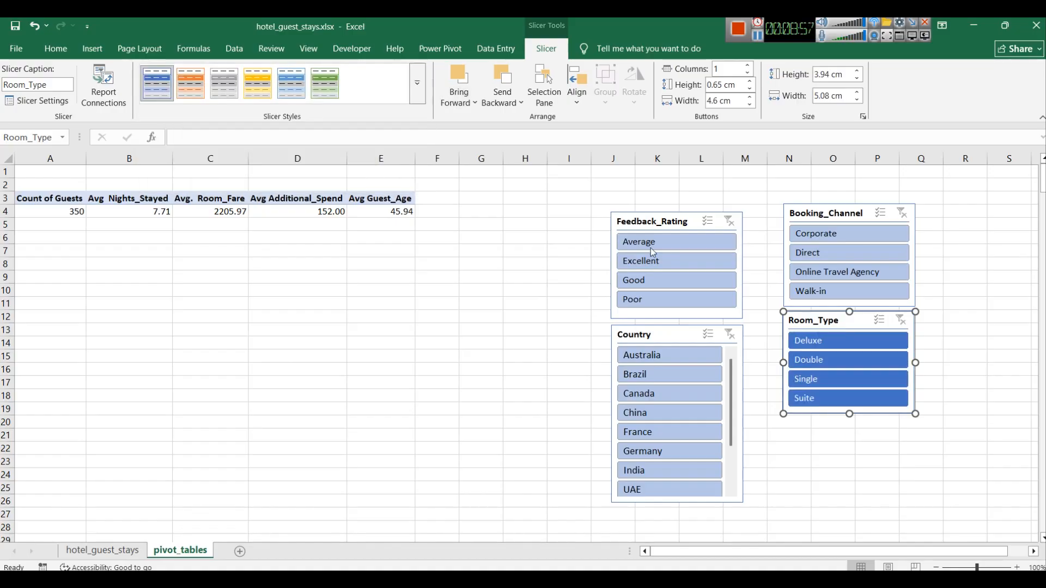
pyautogui.click(638, 223)
pyautogui.click(156, 83)
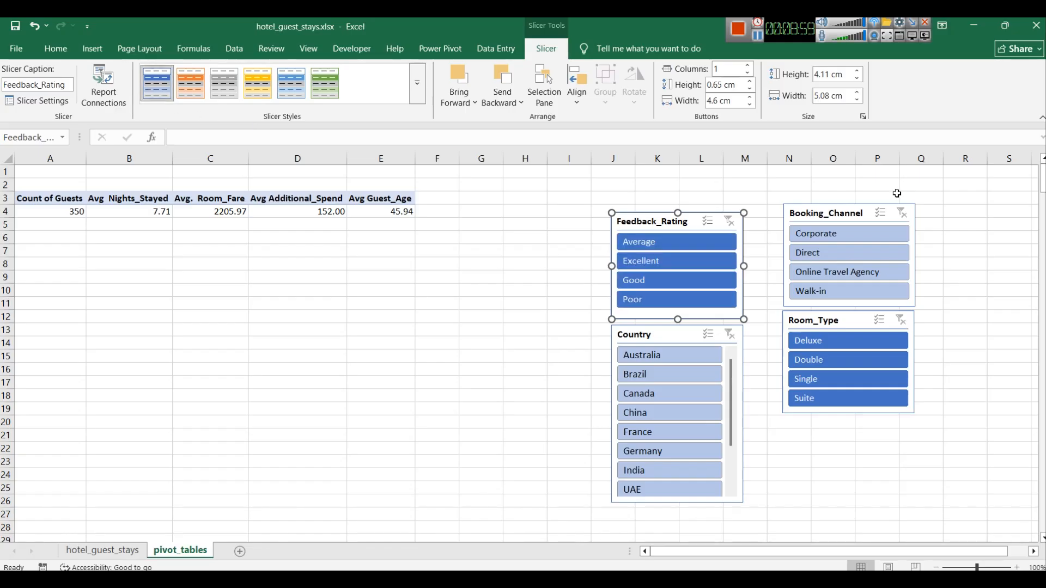
pyautogui.click(848, 213)
pyautogui.click(156, 83)
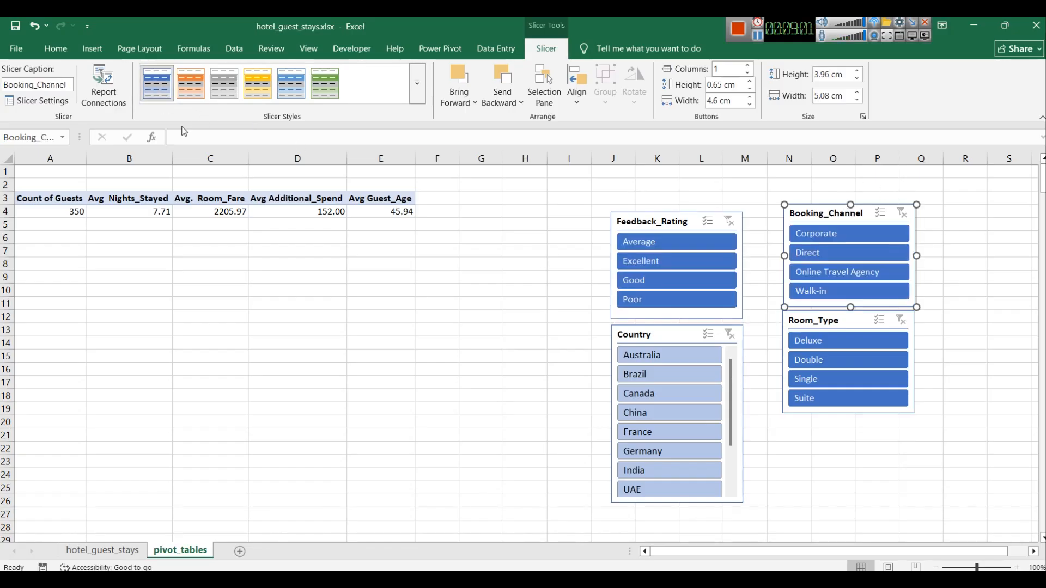
pyautogui.click(626, 333)
pyautogui.click(156, 84)
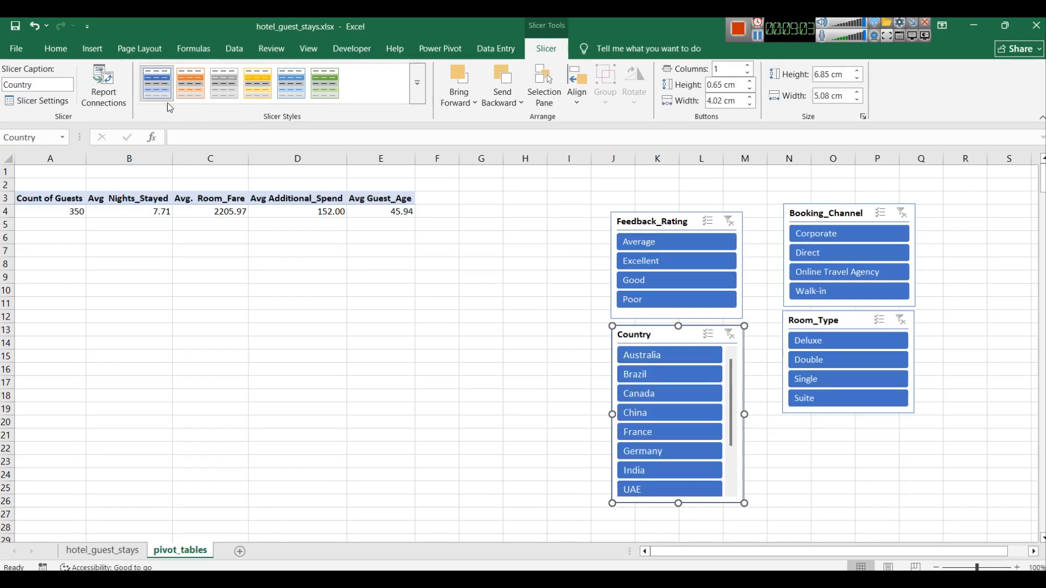
# Step: Test the Feedback_Rating slicer by selecting Excellent, then clear the filter
pyautogui.click(482, 293)
pyautogui.click(479, 319)
pyautogui.click(672, 265)
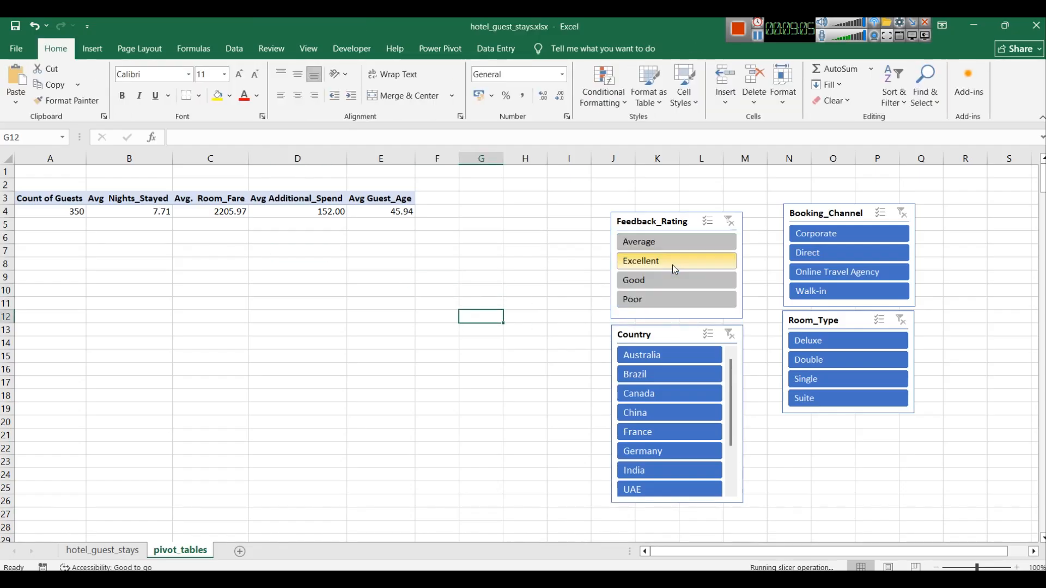
pyautogui.click(729, 221)
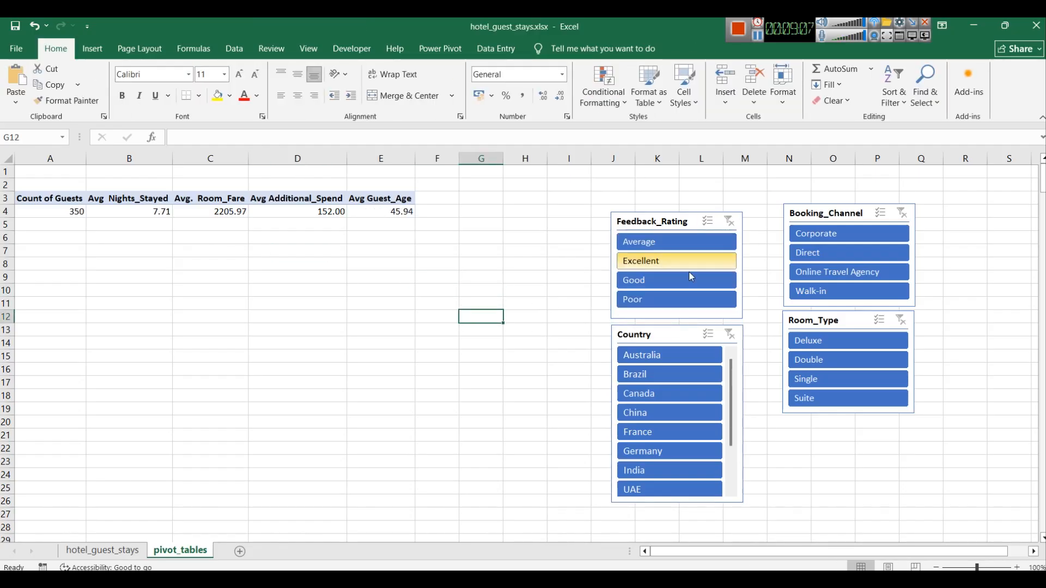
# Step: Nudge the four slicers slightly upward to tighten their layout beside the KPI table
pyautogui.moveTo(684, 225); pyautogui.dragTo(676, 202)
pyautogui.moveTo(799, 215); pyautogui.dragTo(791, 198)
pyautogui.moveTo(693, 326); pyautogui.dragTo(687, 305)
pyautogui.moveTo(839, 315); pyautogui.dragTo(832, 309)
pyautogui.click(931, 278)
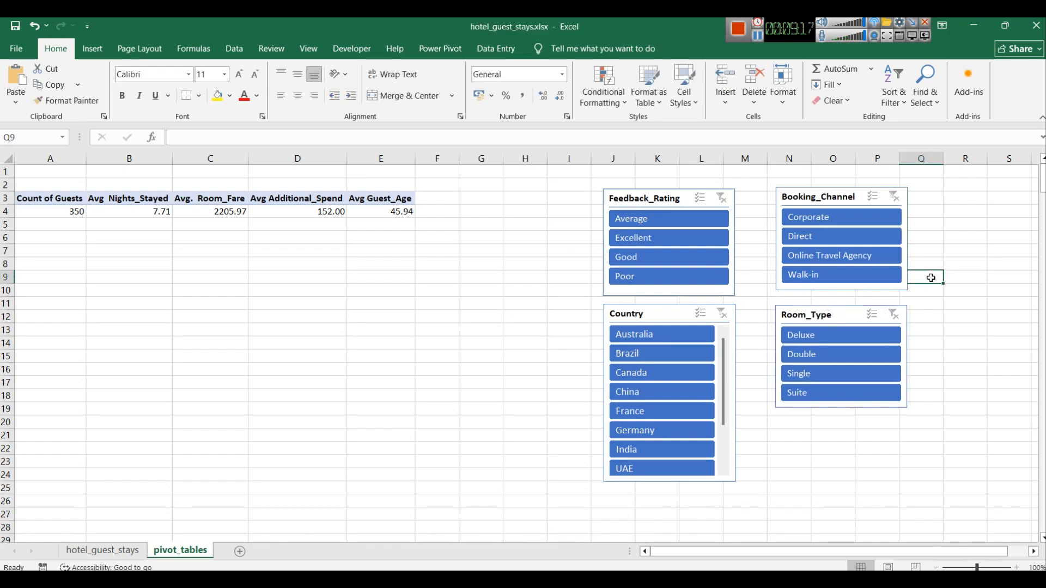
# Step: Add a new worksheet and rename it Dashboard
pyautogui.click(30, 203)
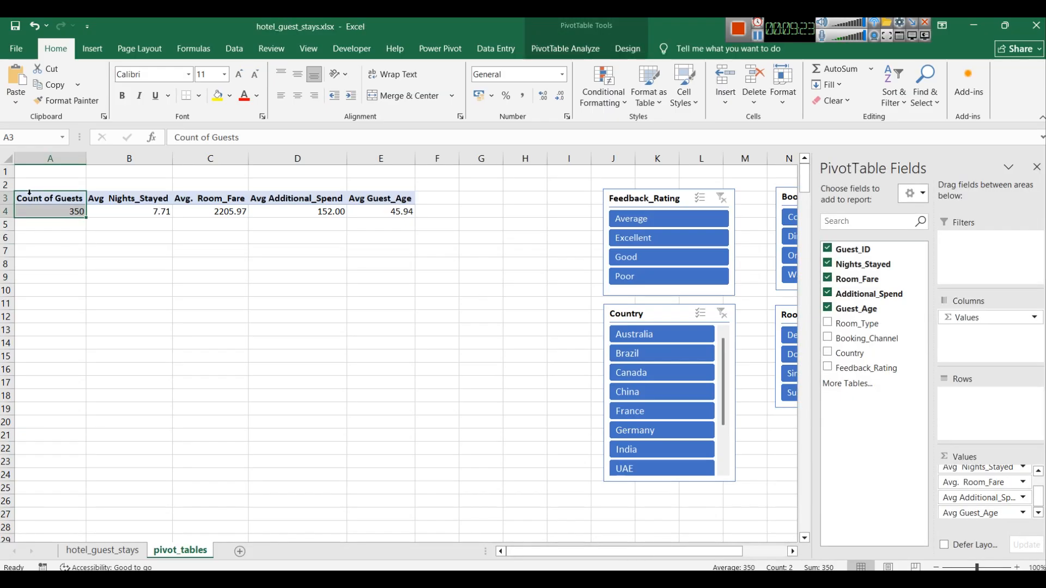
pyautogui.click(240, 552)
pyautogui.rightClick(242, 558)
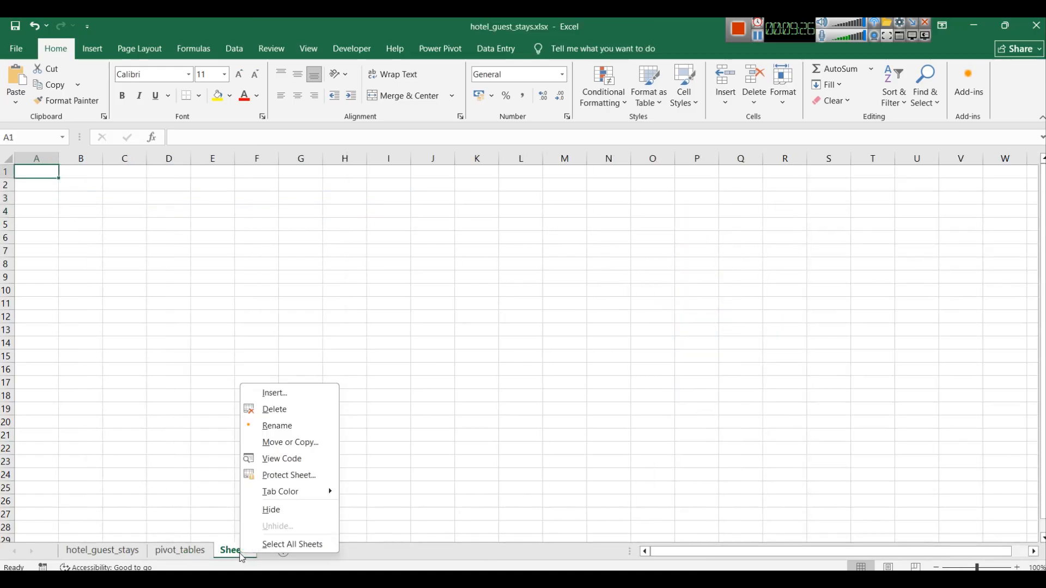
pyautogui.click(305, 424)
pyautogui.write('Dashboard')
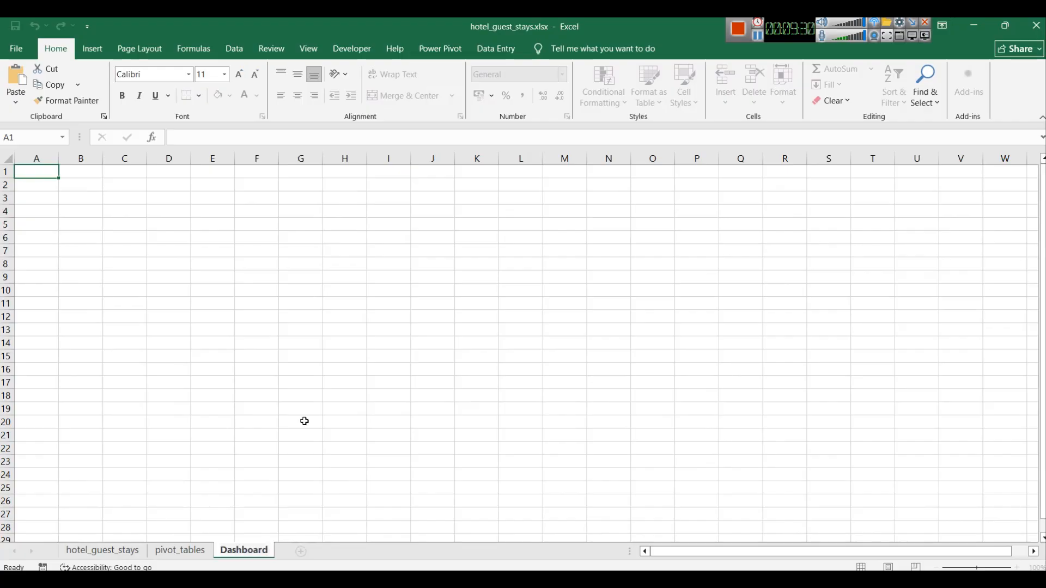
pyautogui.click(305, 422)
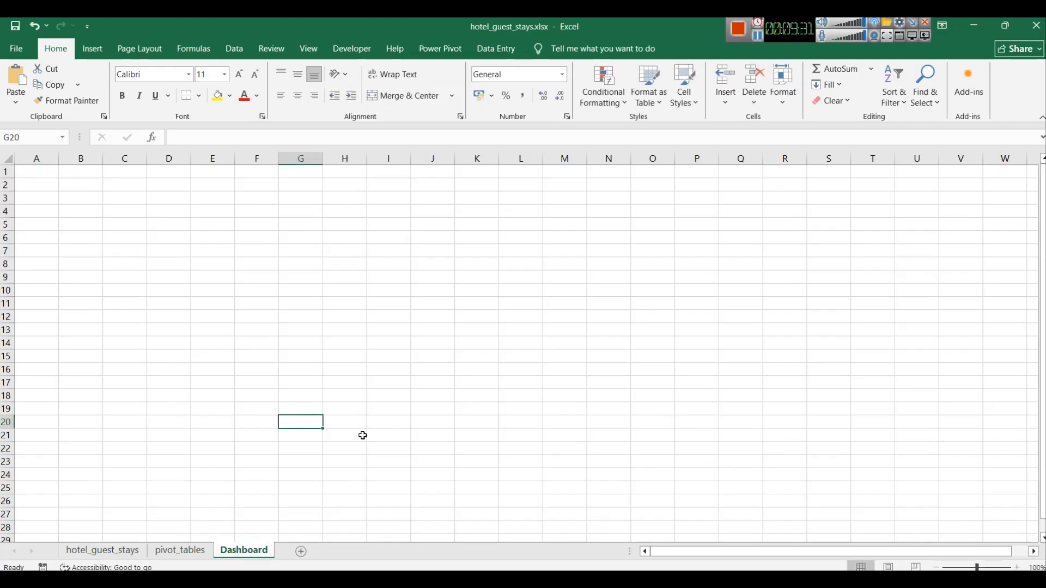
# Step: Hide the gridlines on the Dashboard sheet
pyautogui.click(63, 199)
pyautogui.hotkey('ctrl', 'a')
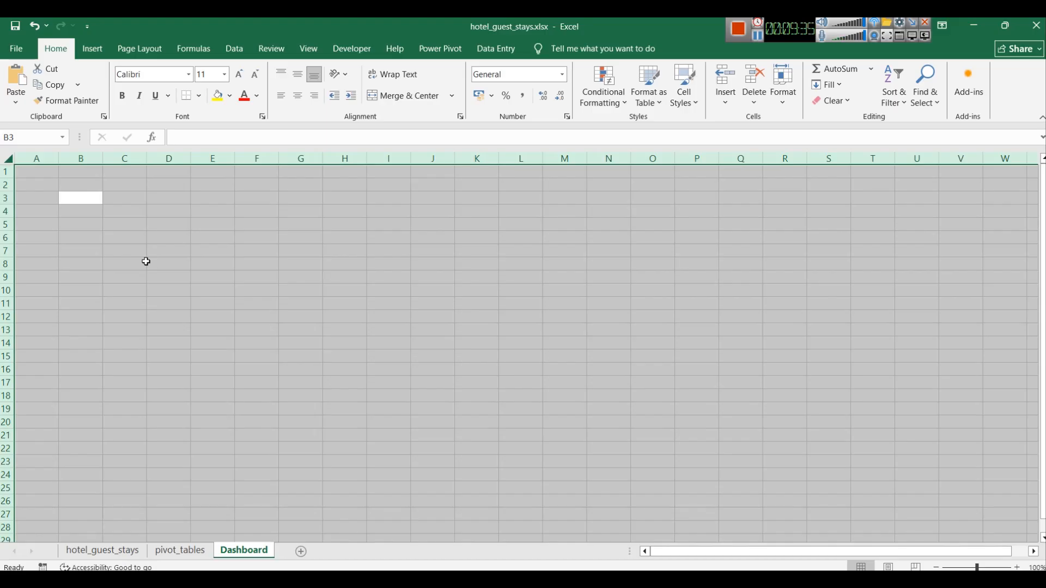
pyautogui.click(309, 51)
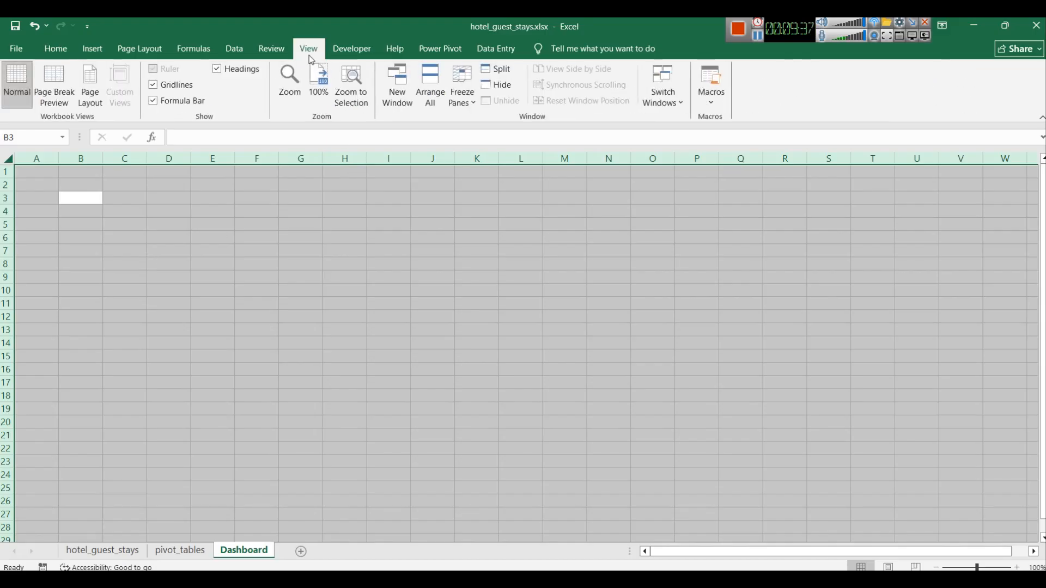
pyautogui.click(153, 85)
pyautogui.click(217, 246)
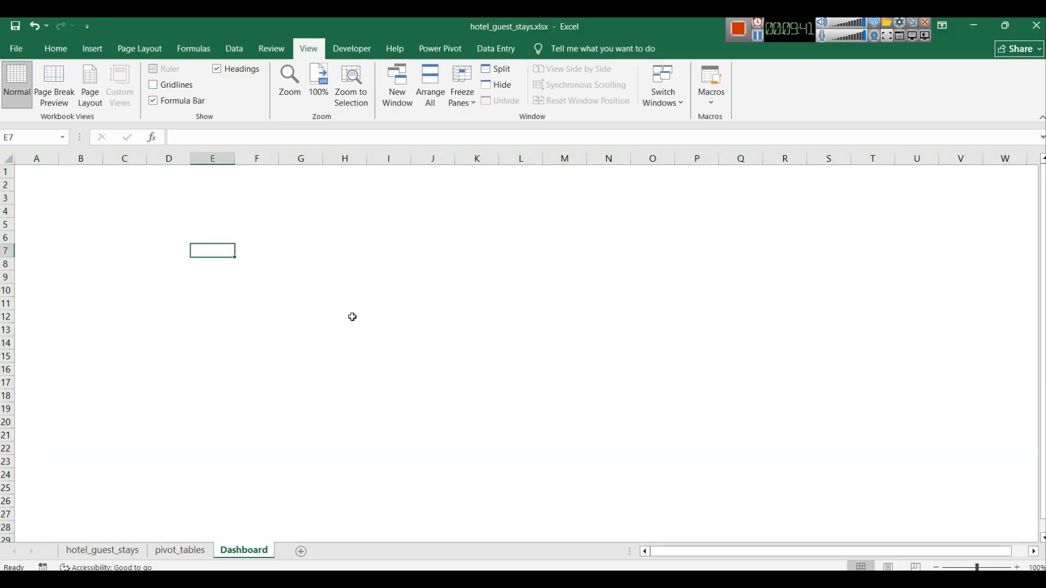
pyautogui.click(758, 36)
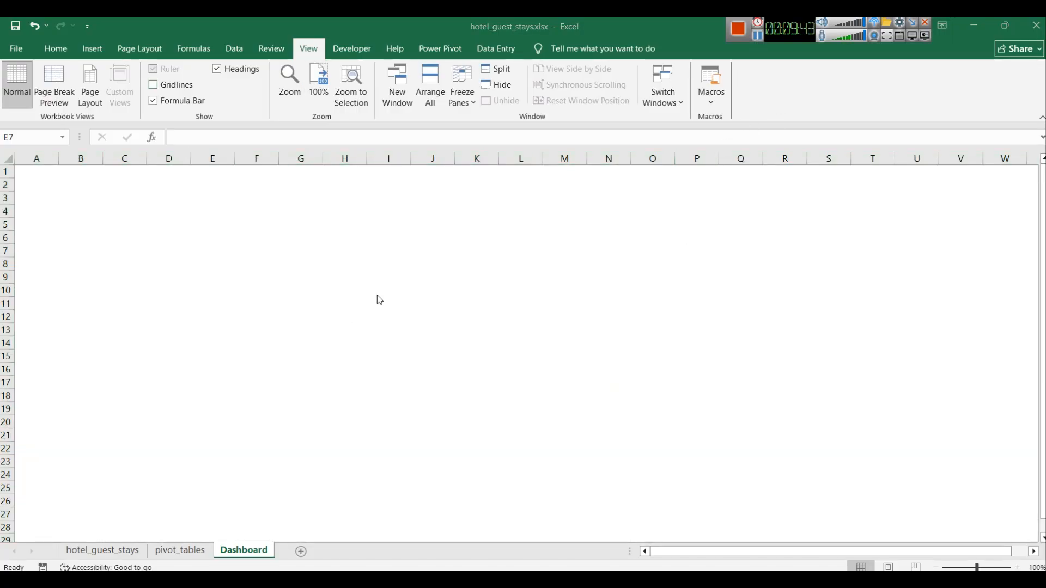
# Step: Fill the whole Dashboard sheet with the Blue, Accent 1, Lighter 80% background colour
pyautogui.hotkey('ctrl', 'a')
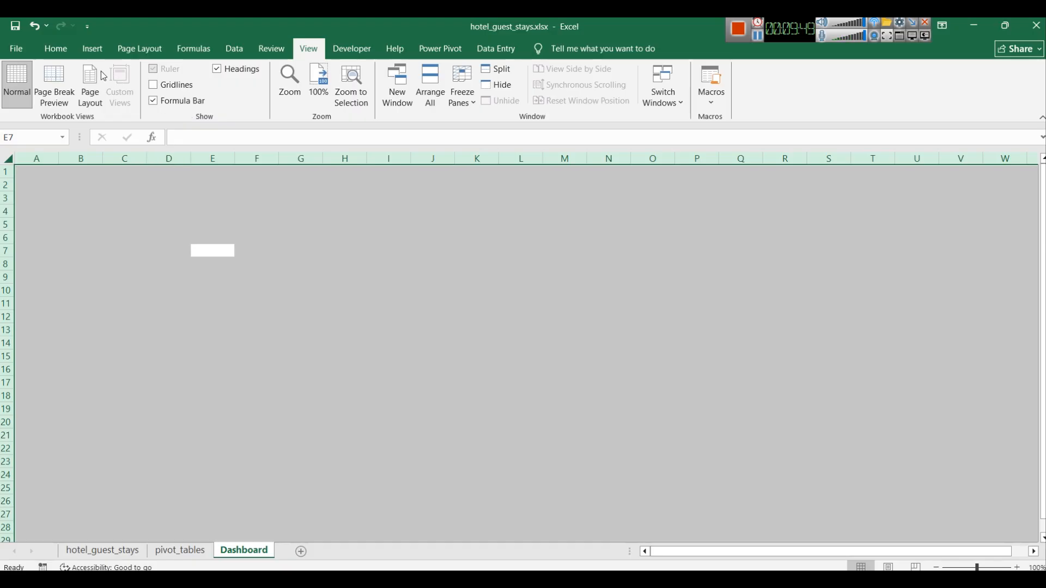
pyautogui.click(52, 49)
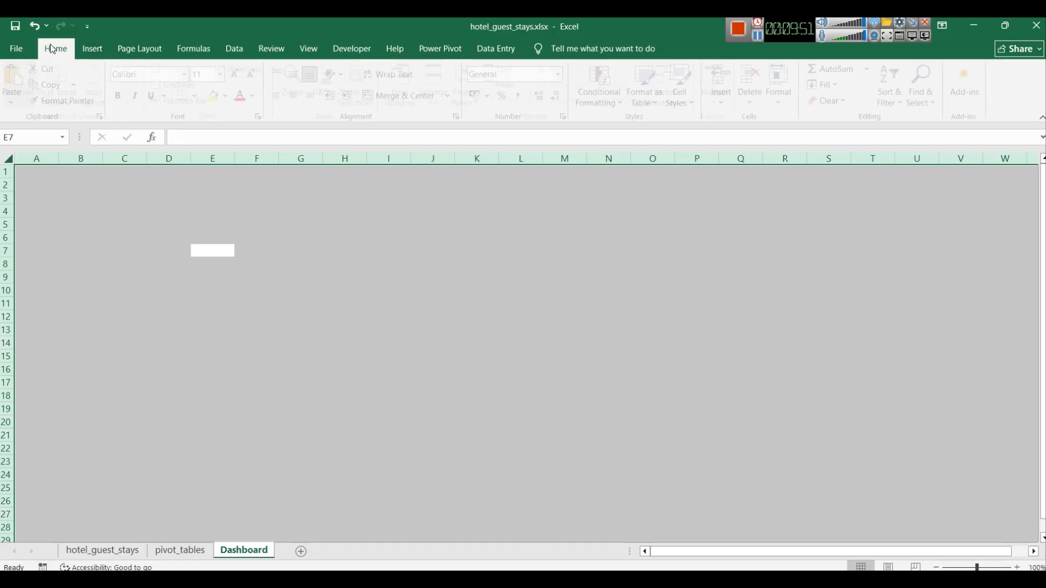
pyautogui.click(231, 96)
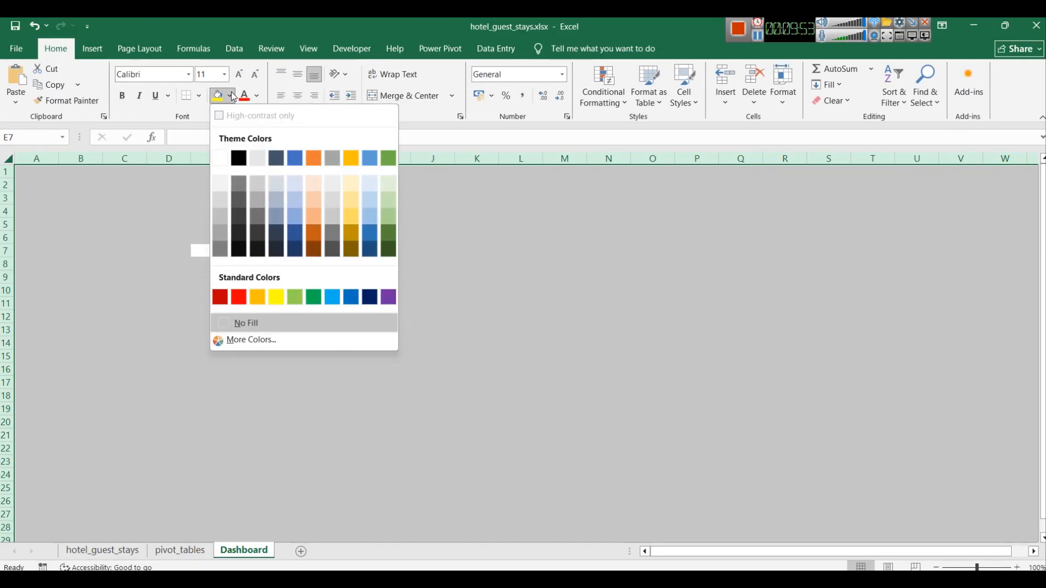
pyautogui.click(376, 179)
pyautogui.click(494, 320)
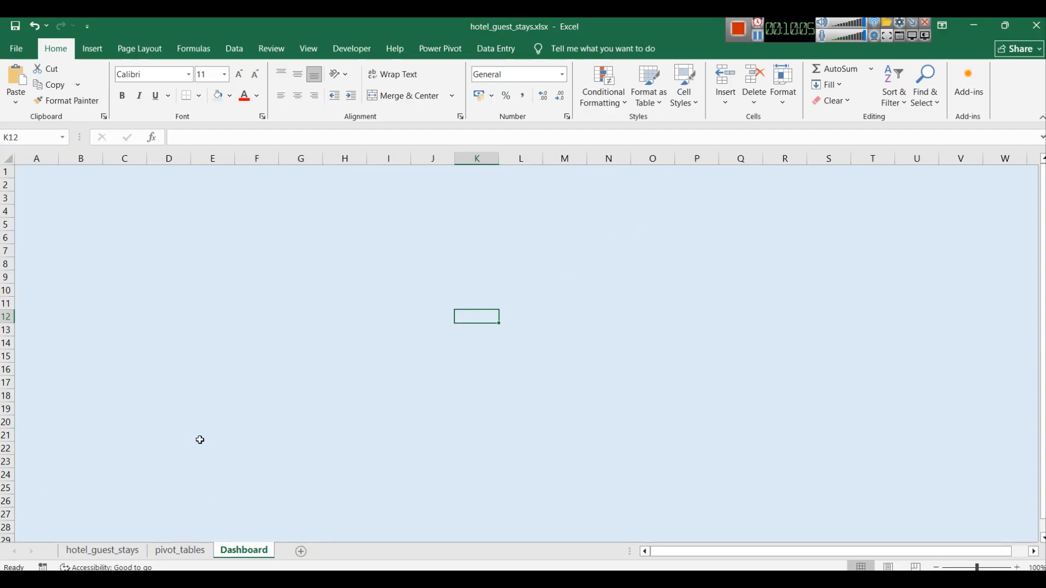
# Step: Draw a rounded rectangle banner about 2.54 cm tall and 22.78 cm wide across the top of the sheet
pyautogui.click(102, 47)
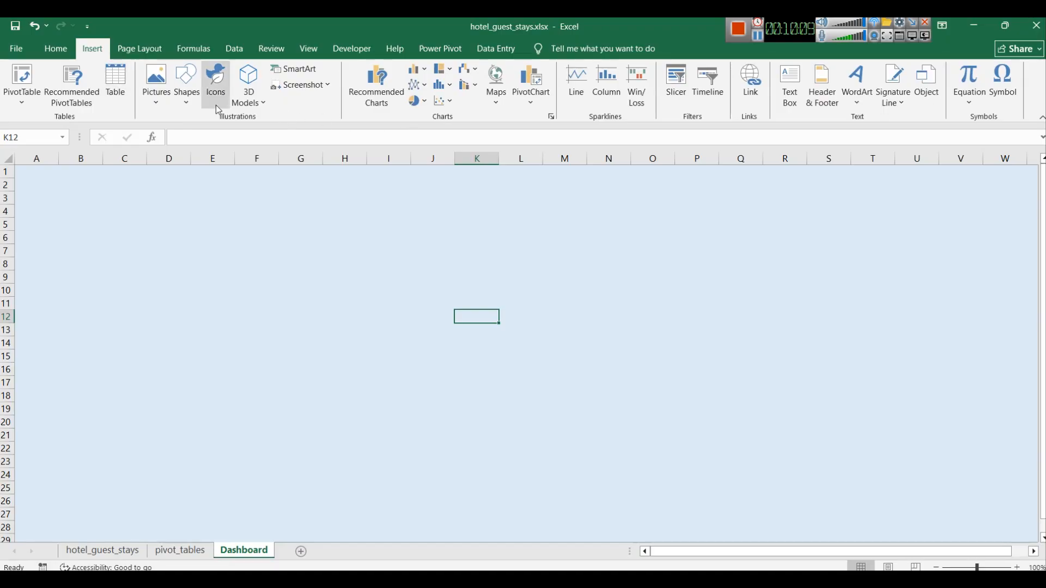
pyautogui.click(187, 84)
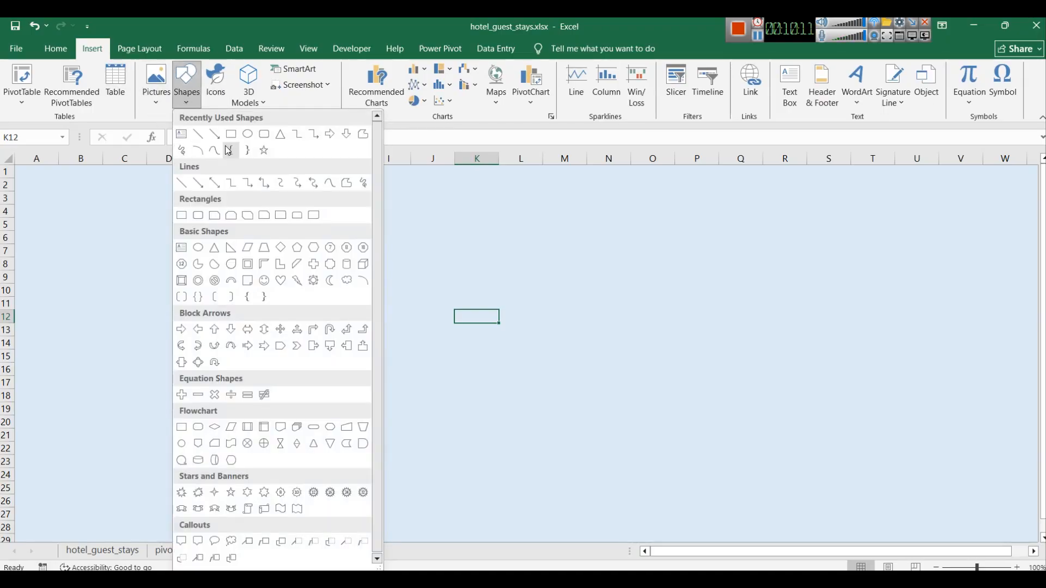
pyautogui.click(249, 138)
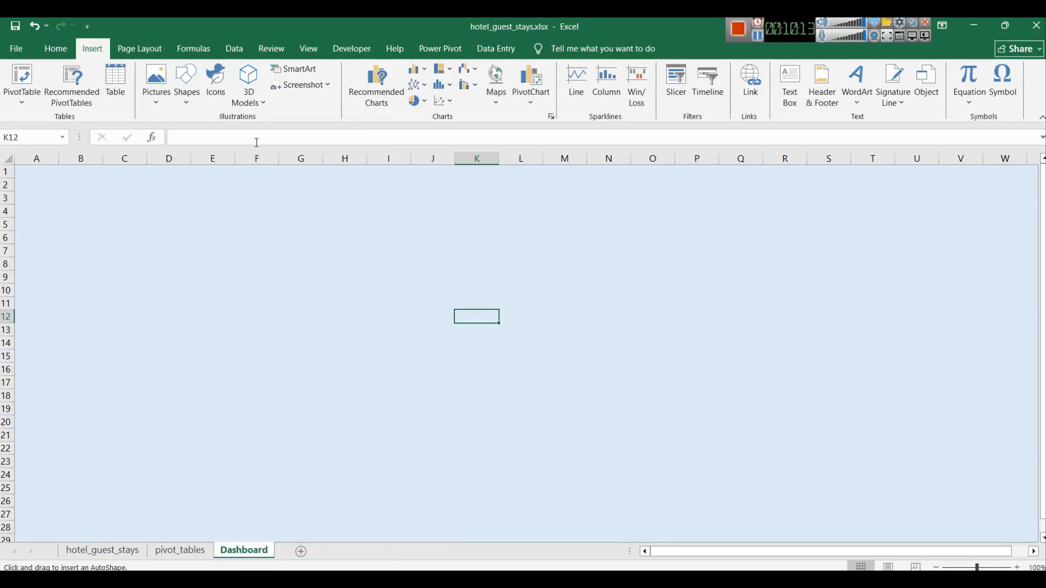
pyautogui.click(161, 102)
pyautogui.click(190, 99)
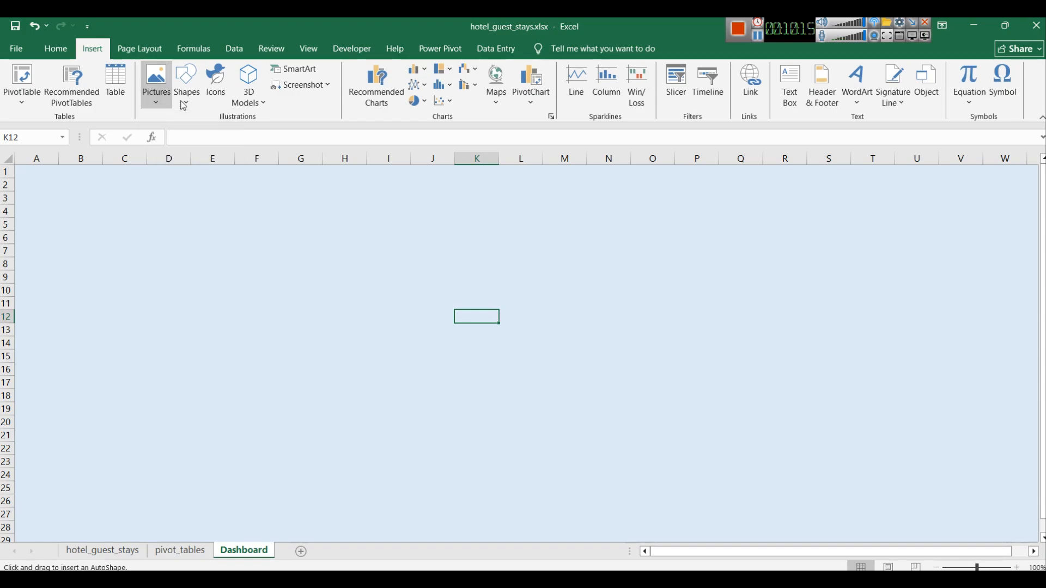
pyautogui.click(190, 98)
pyautogui.click(265, 136)
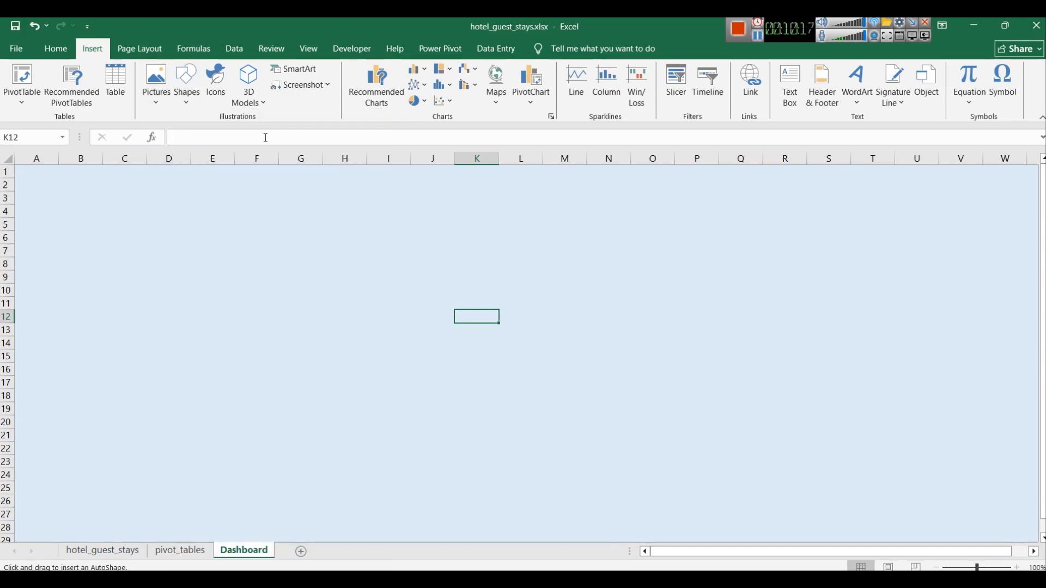
pyautogui.click(109, 187)
pyautogui.moveTo(173, 222); pyautogui.dragTo(696, 197)
pyautogui.moveTo(534, 208); pyautogui.dragTo(461, 195)
pyautogui.moveTo(630, 205); pyautogui.dragTo(852, 206)
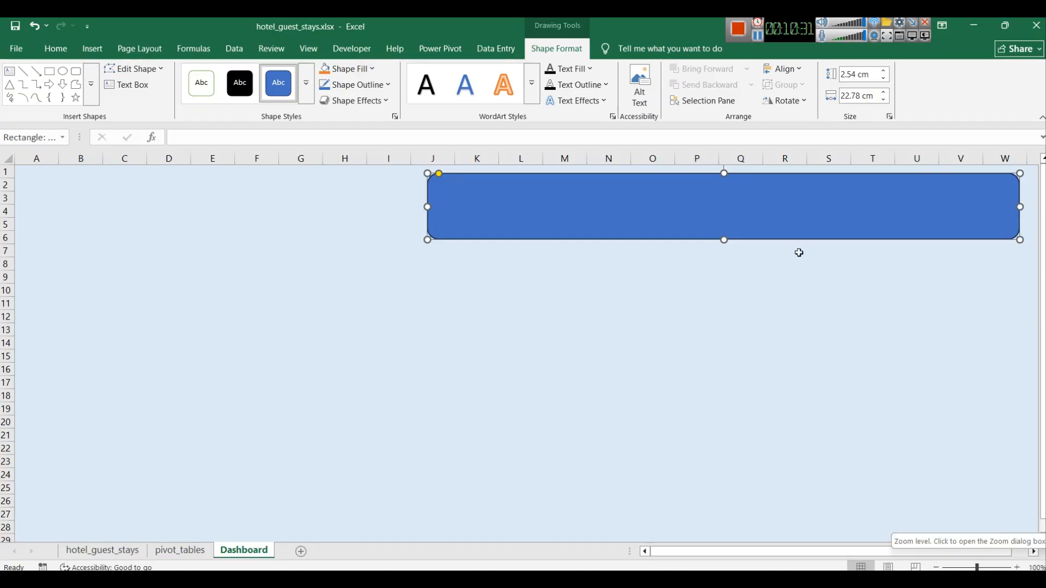
# Step: Widen the banner leftward to about 33.19 cm and enter the title "Hotel Guests Stays Data - Exploratory Analysis - Part 1"
pyautogui.click(757, 37)
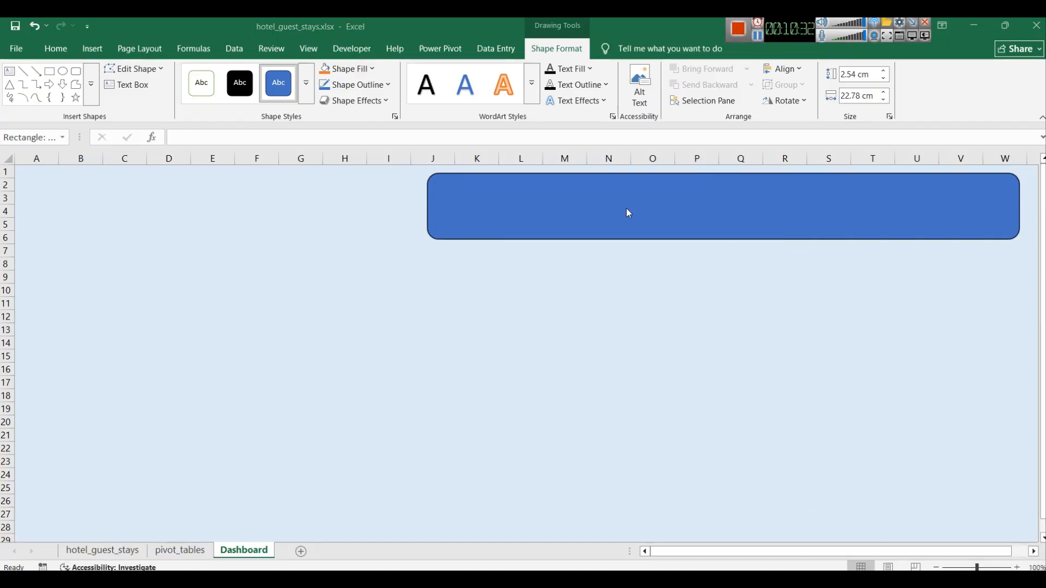
pyautogui.click(458, 213)
pyautogui.moveTo(425, 206); pyautogui.dragTo(157, 207)
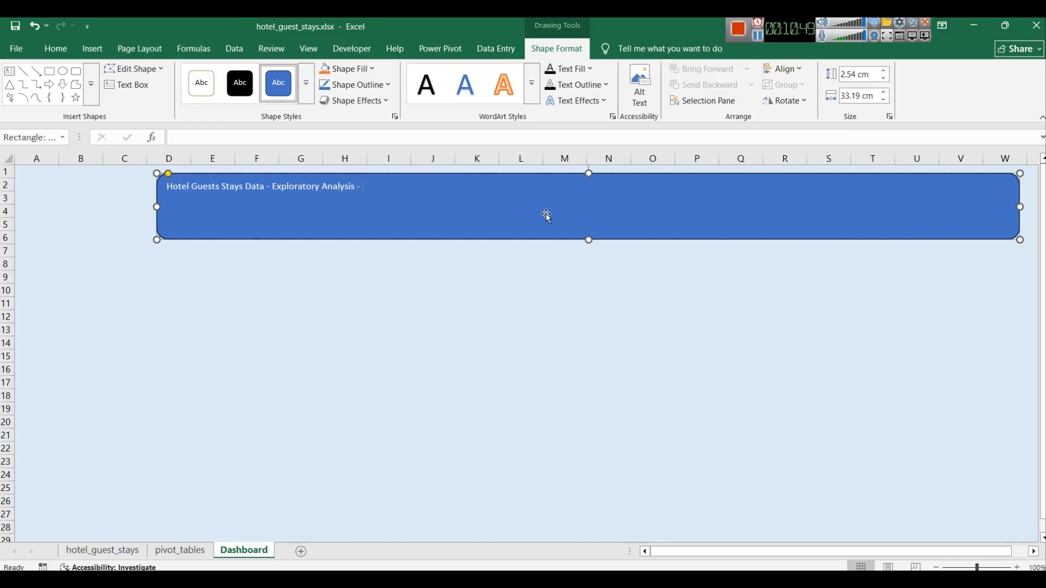
pyautogui.press('BackSpace')
pyautogui.write('O')
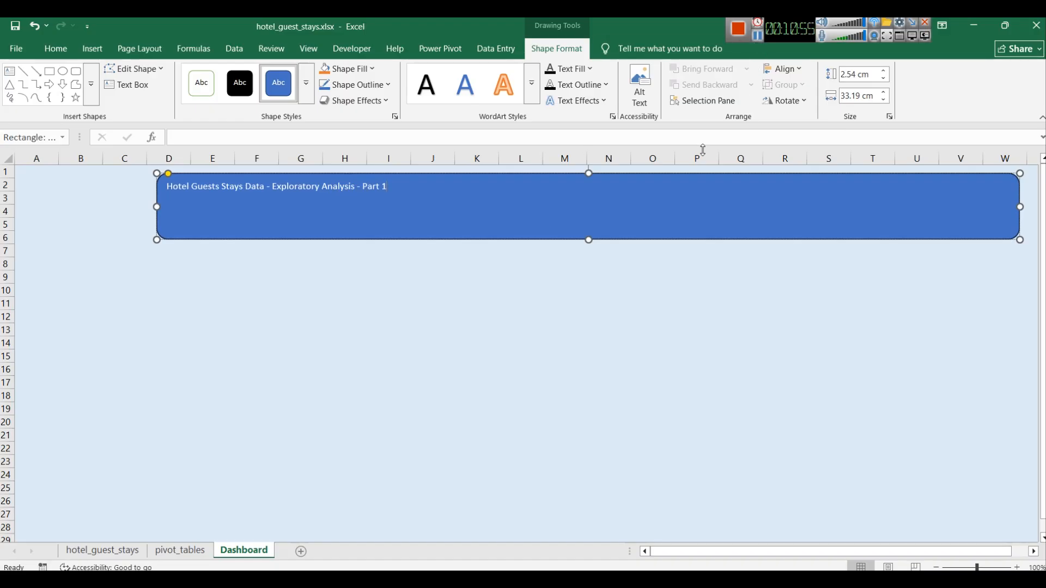
# Step: Format the banner title as centred horizontally and vertically, 32 pt, bold
pyautogui.hotkey('ctrl', 'a')
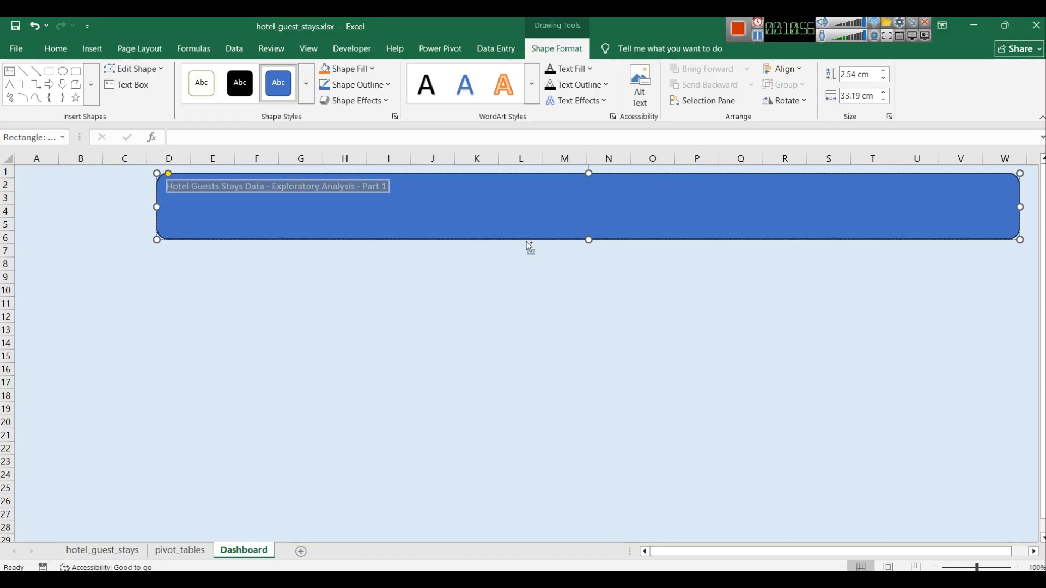
pyautogui.click(56, 49)
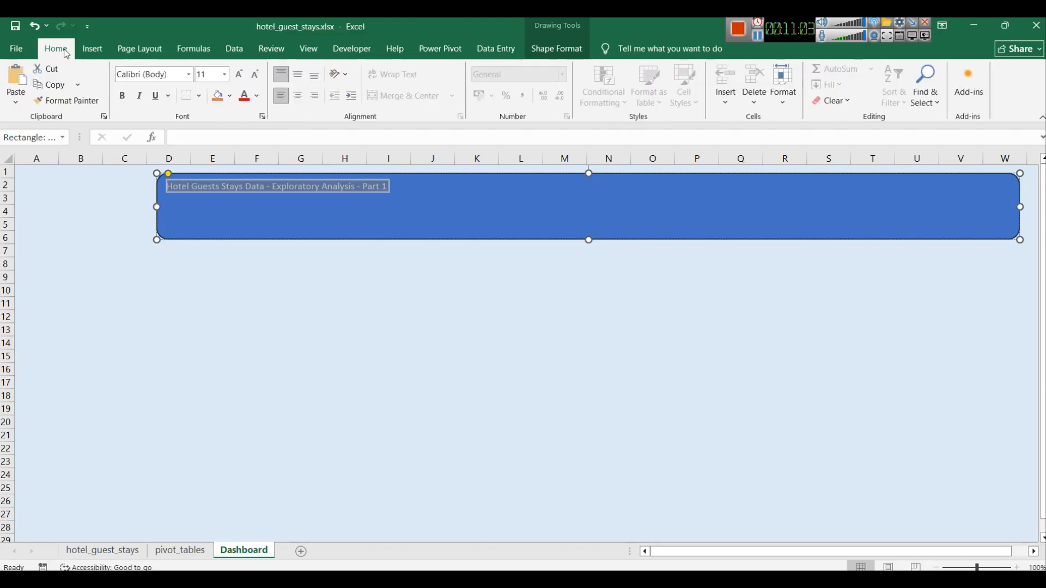
pyautogui.click(302, 79)
pyautogui.click(301, 100)
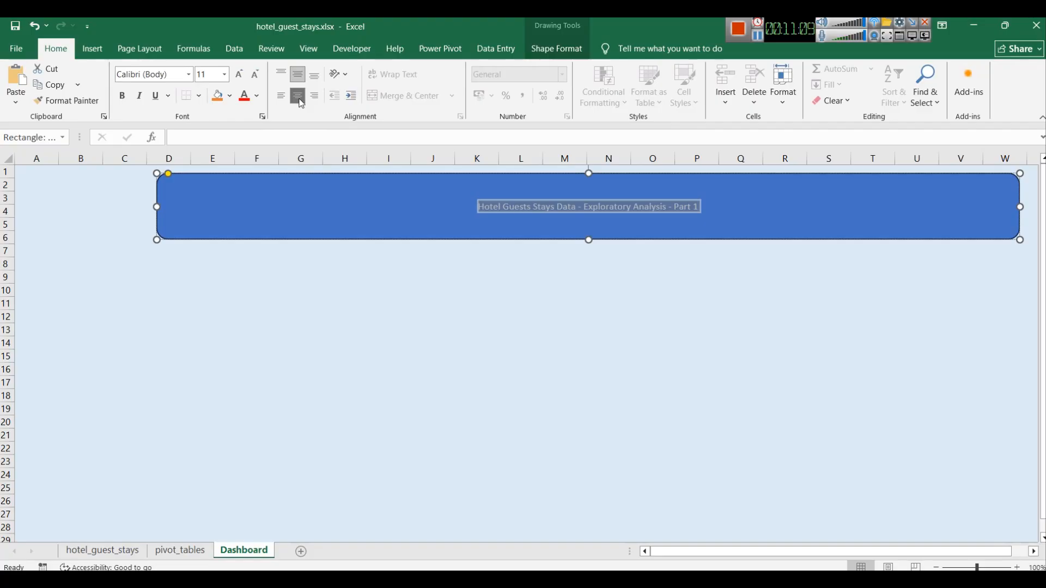
pyautogui.hotkey('ctrl', 'shift', '.')
pyautogui.hotkey('ctrl', 'shift', '.')
pyautogui.hotkey('ctrl', 'shift', '.')
pyautogui.hotkey('ctrl', 'shift', '.')
pyautogui.hotkey('ctrl', 'shift', '.')
pyautogui.hotkey('ctrl', 'shift', '.')
pyautogui.hotkey('ctrl', 'shift', '.')
pyautogui.hotkey('ctrl', 'shift', '.')
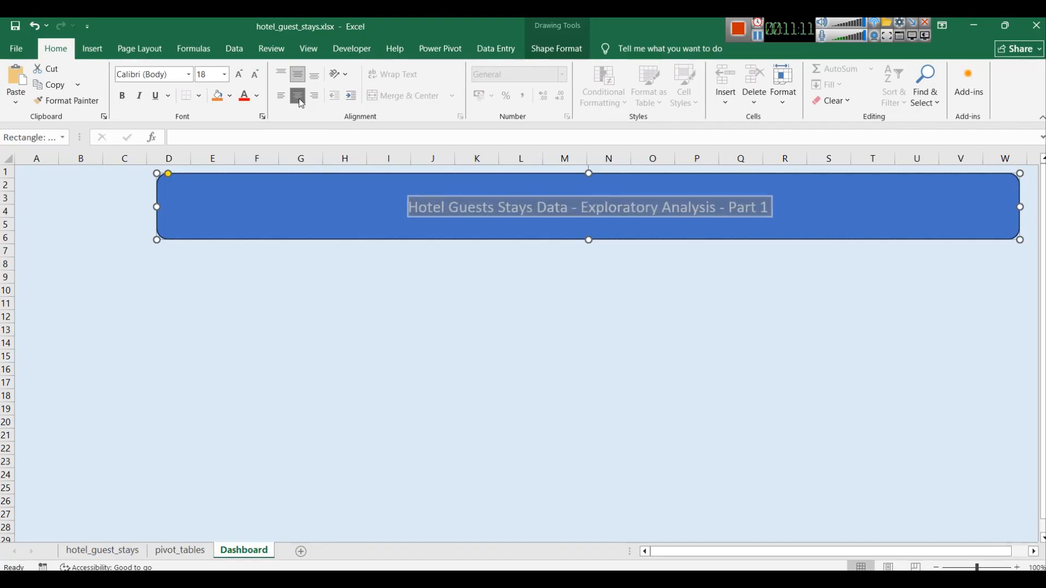
pyautogui.hotkey('ctrl', 'shift', '.')
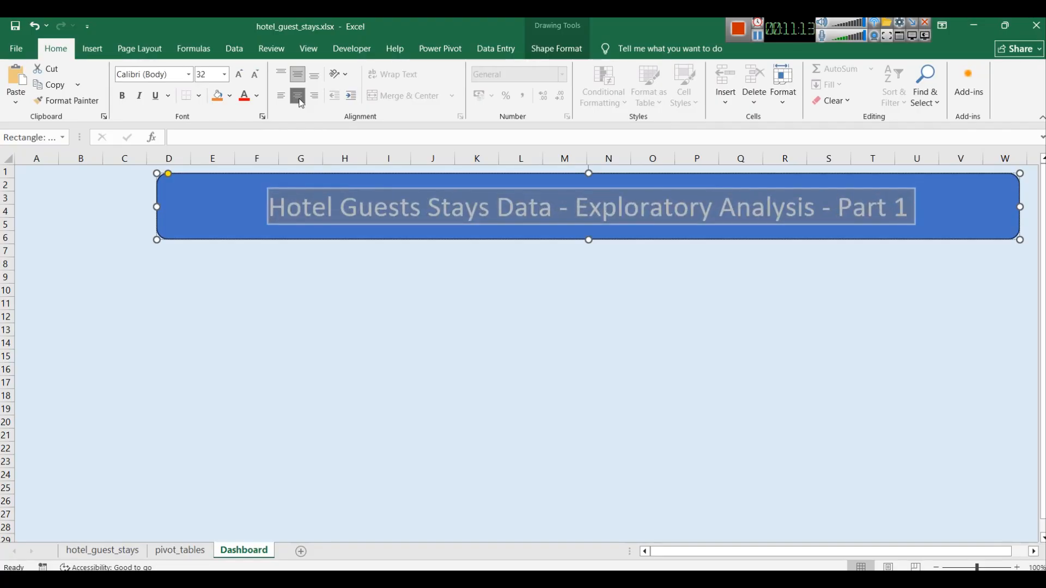
pyautogui.hotkey('ctrl', 'b')
pyautogui.click(412, 194)
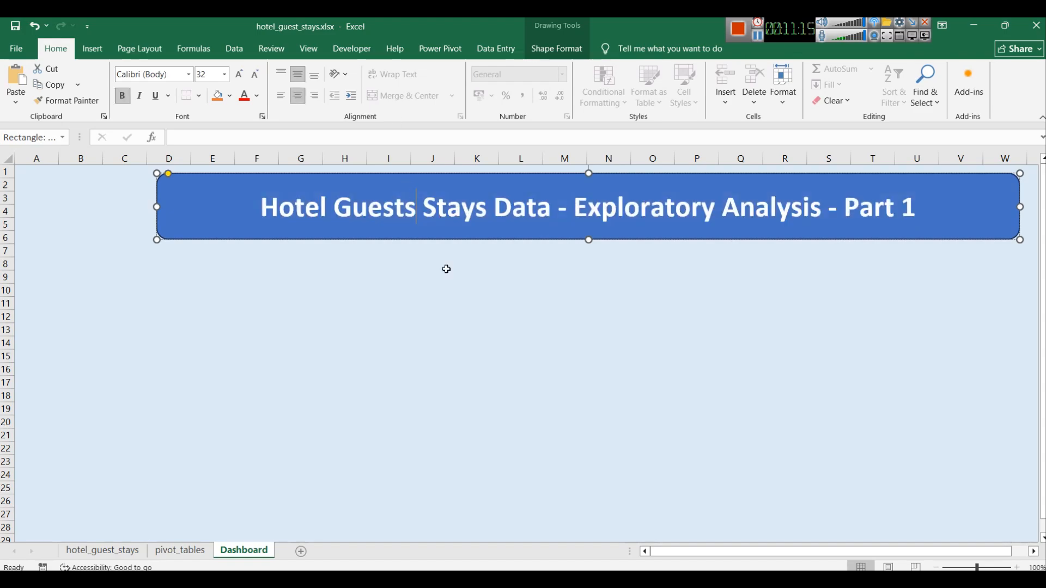
pyautogui.click(461, 304)
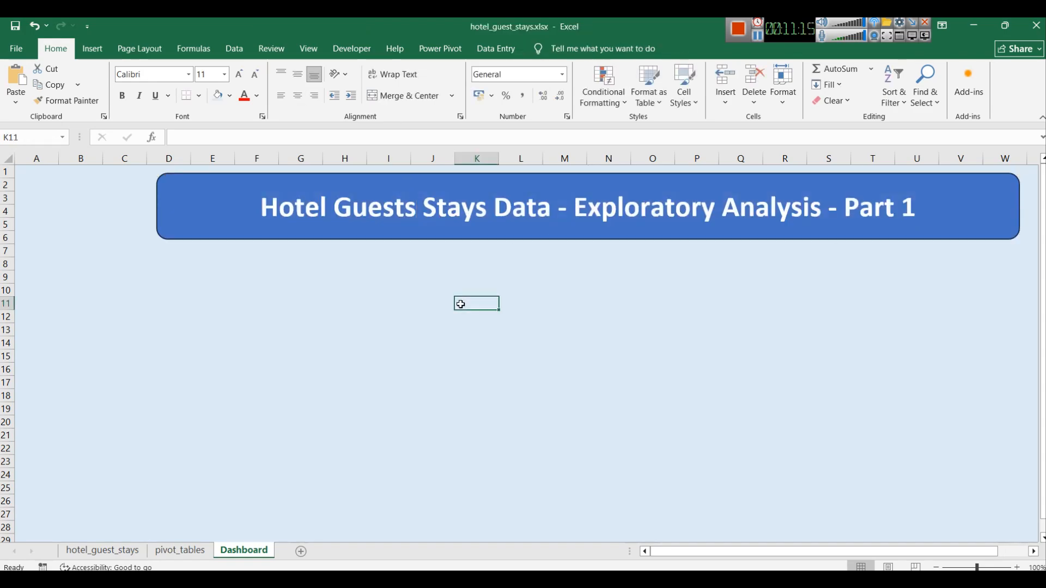
# Step: Indent the title and insert a building icon, placing it at the banner's left end
pyautogui.click(262, 208)
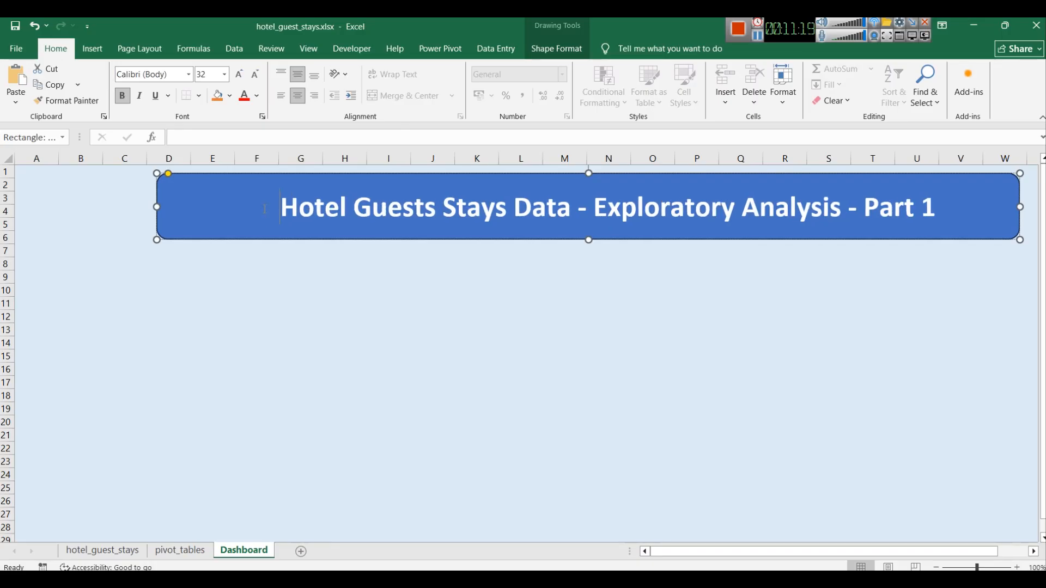
pyautogui.click(87, 51)
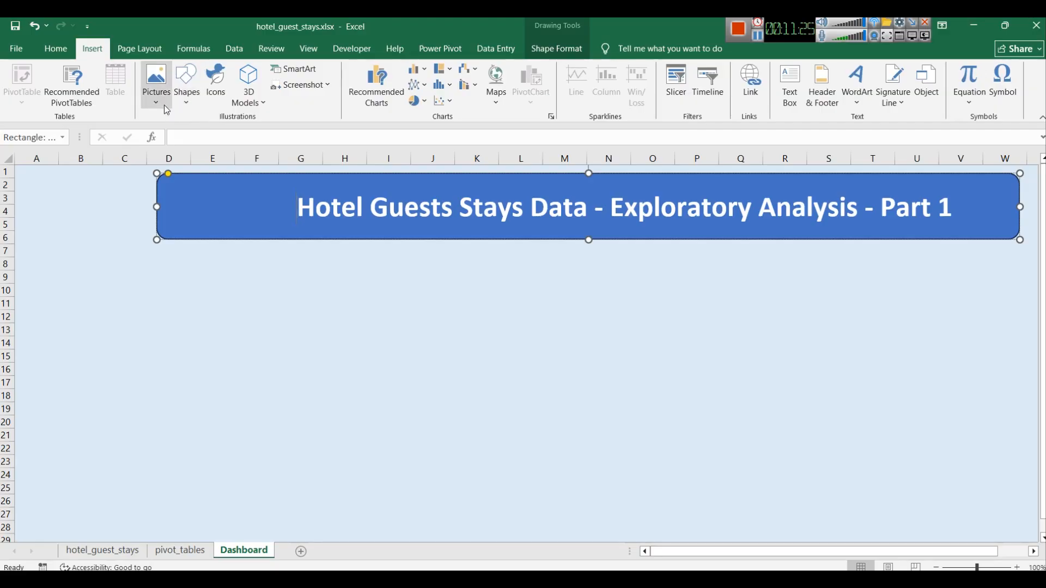
pyautogui.click(221, 83)
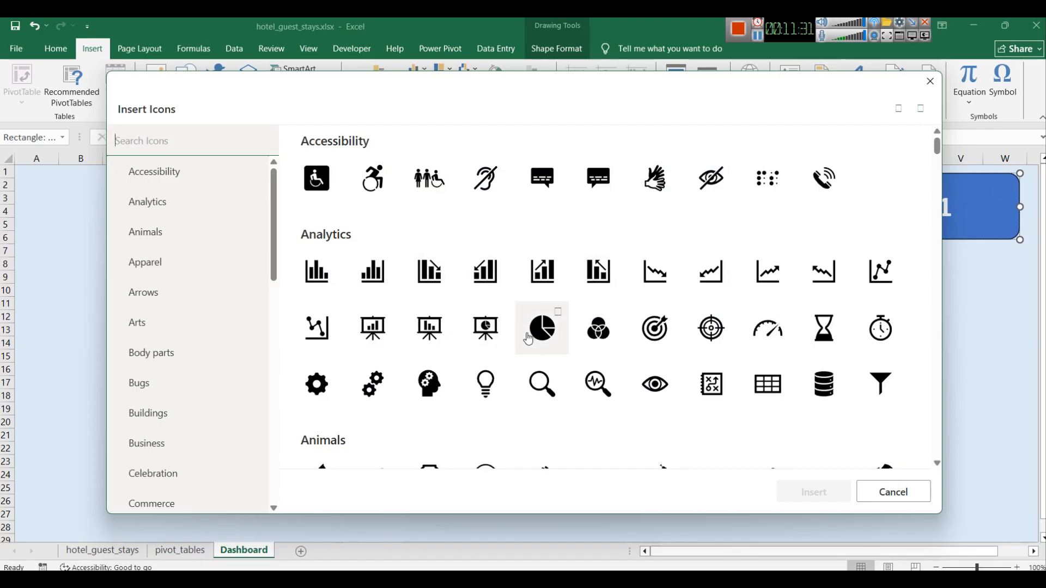
pyautogui.scroll(-13, 474, 300)
pyautogui.scroll(-9, 477, 300)
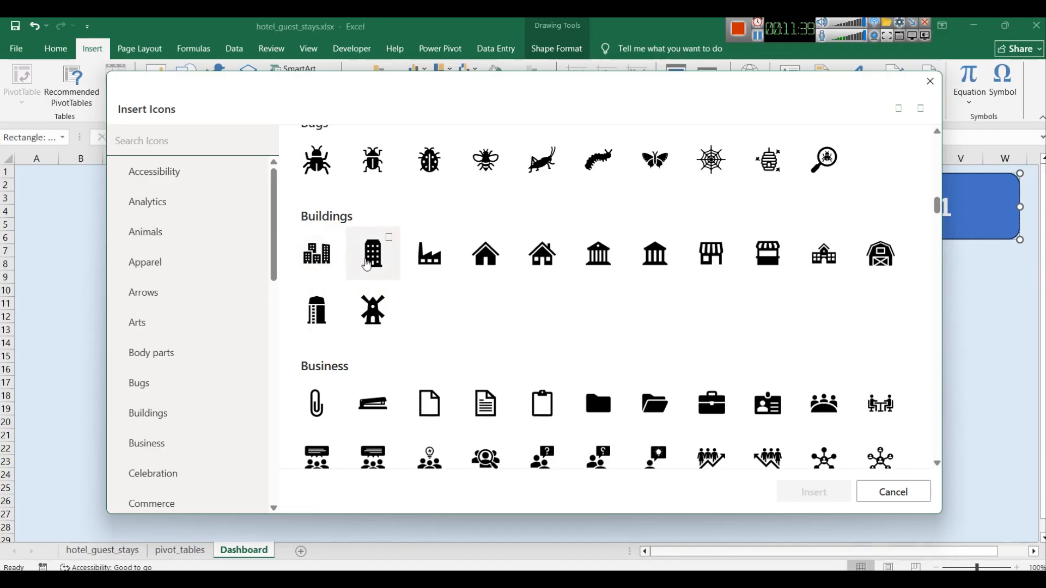
pyautogui.click(366, 265)
pyautogui.click(812, 492)
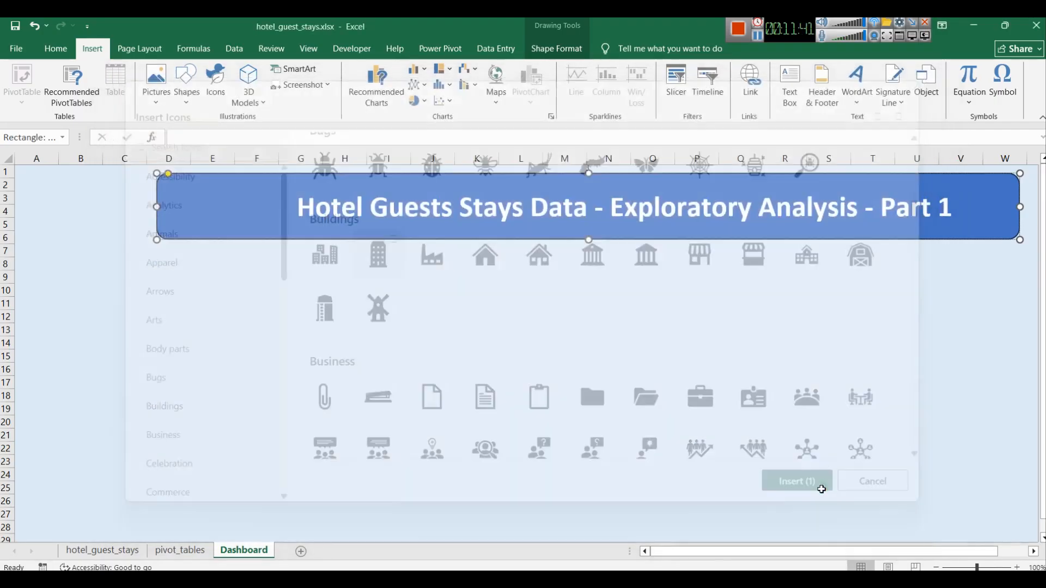
pyautogui.moveTo(491, 348); pyautogui.dragTo(231, 226)
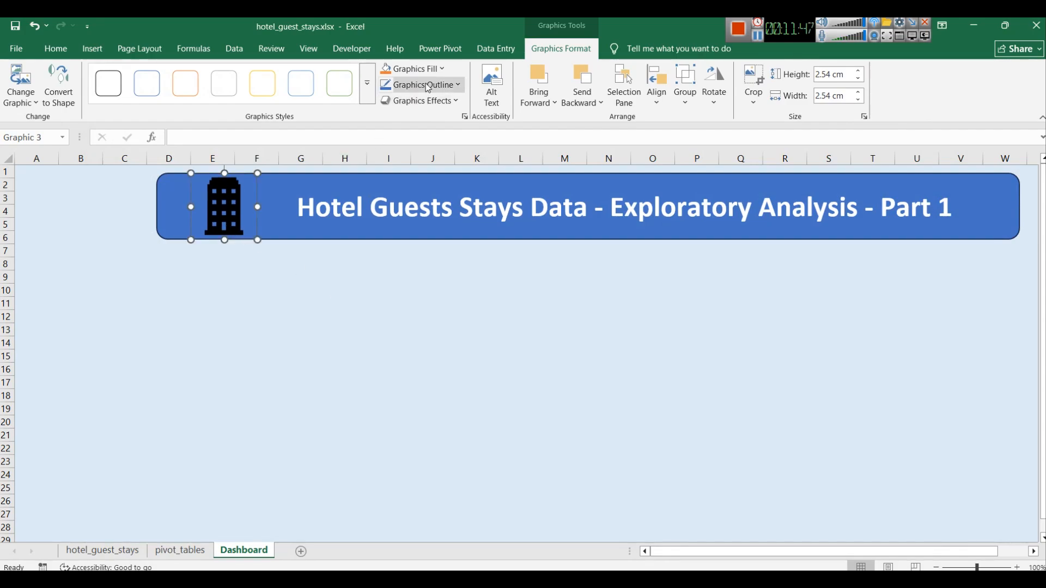
# Step: Recolour the building icon with a light theme fill
pyautogui.click(436, 68)
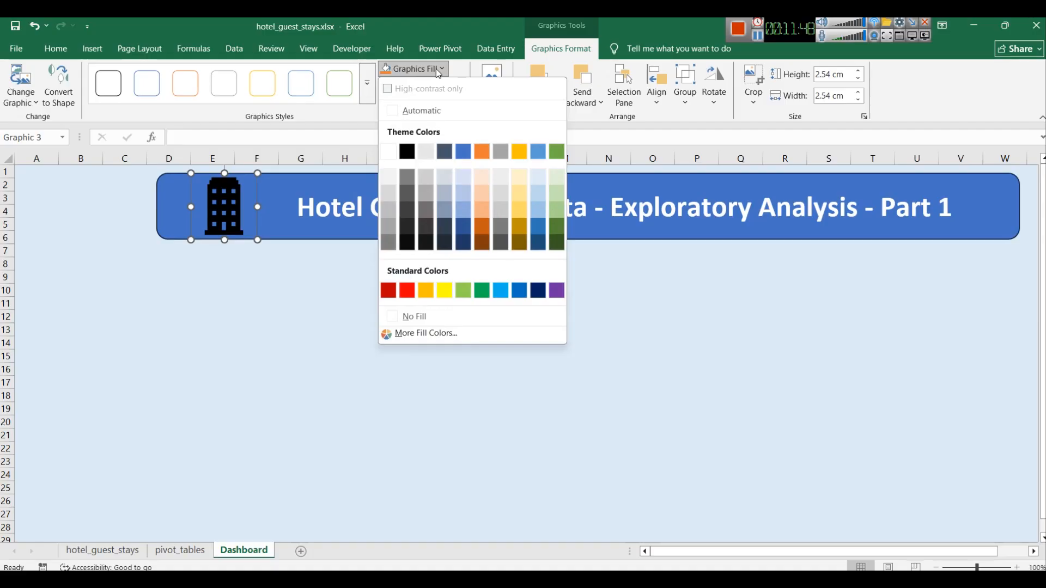
pyautogui.click(426, 152)
pyautogui.click(428, 277)
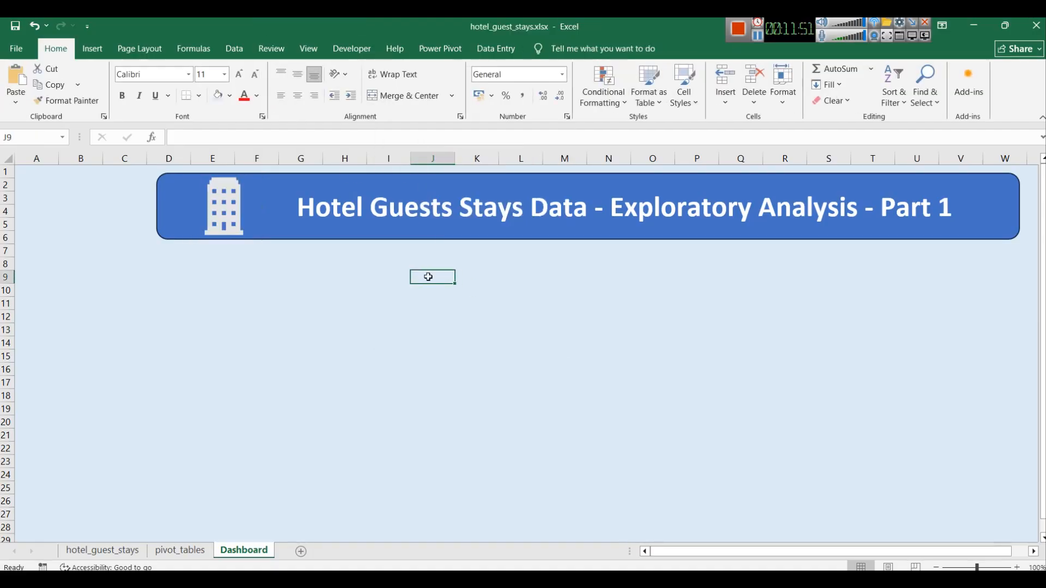
pyautogui.click(432, 409)
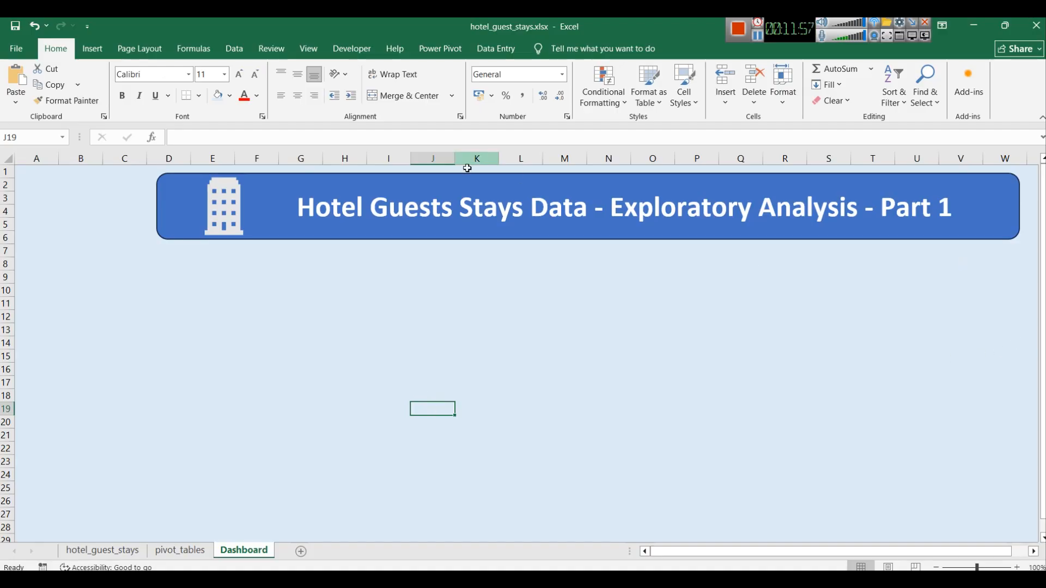
# Step: Shorten the banner's height to about rows 1–3 and shrink the building icon to fit inside it
pyautogui.click(483, 210)
pyautogui.moveTo(589, 240); pyautogui.dragTo(559, 218)
pyautogui.click(224, 210)
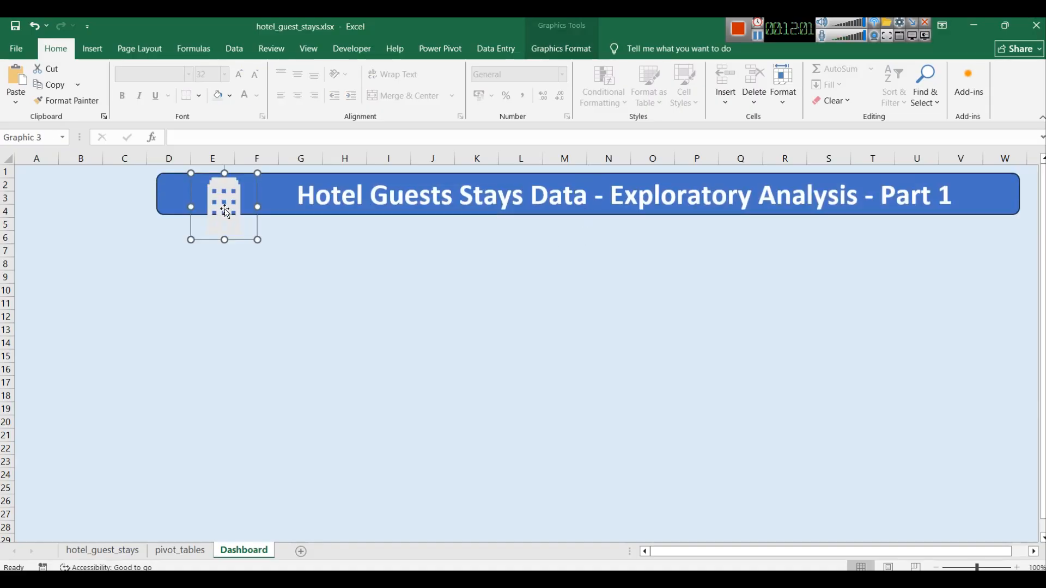
pyautogui.moveTo(192, 208); pyautogui.dragTo(248, 209)
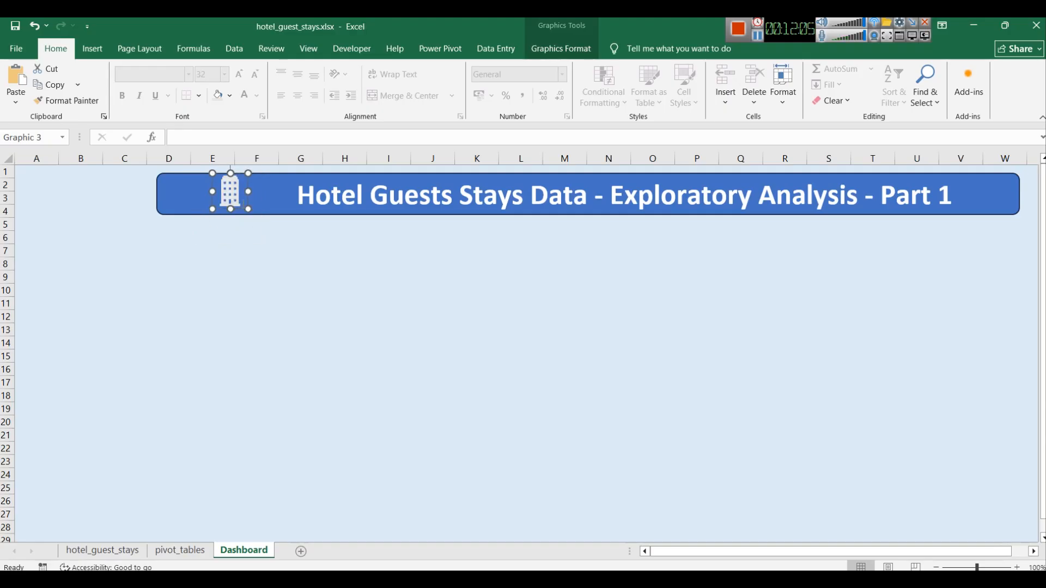
# Step: Nudge the building icon slightly down and right so it sits beside the title
pyautogui.press('Down')
pyautogui.press('Down')
pyautogui.press('Down')
pyautogui.press('Down')
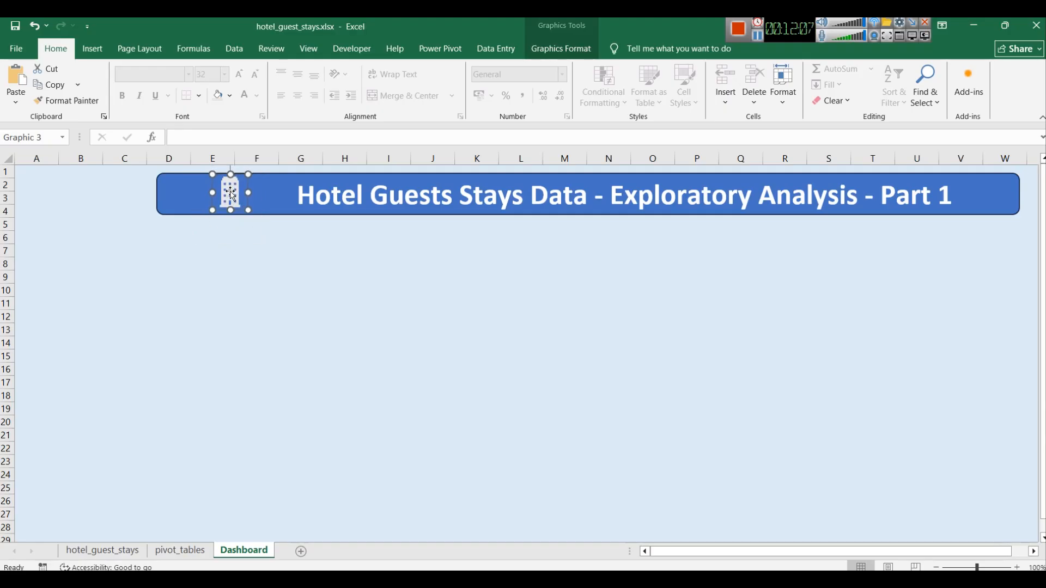
pyautogui.press('Up')
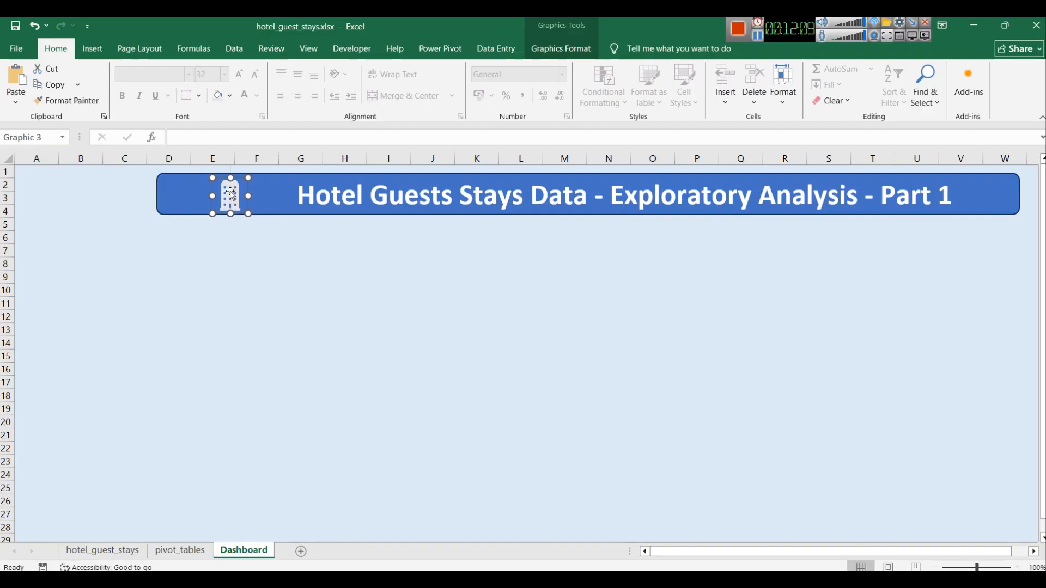
pyautogui.press('Right')
pyautogui.press('Right')
pyautogui.press('Right')
pyautogui.press('Right')
pyautogui.press('Right')
pyautogui.press('Right')
pyautogui.press('Right')
pyautogui.press('Right')
pyautogui.press('Right')
pyautogui.press('Right')
pyautogui.press('Right')
pyautogui.press('Right')
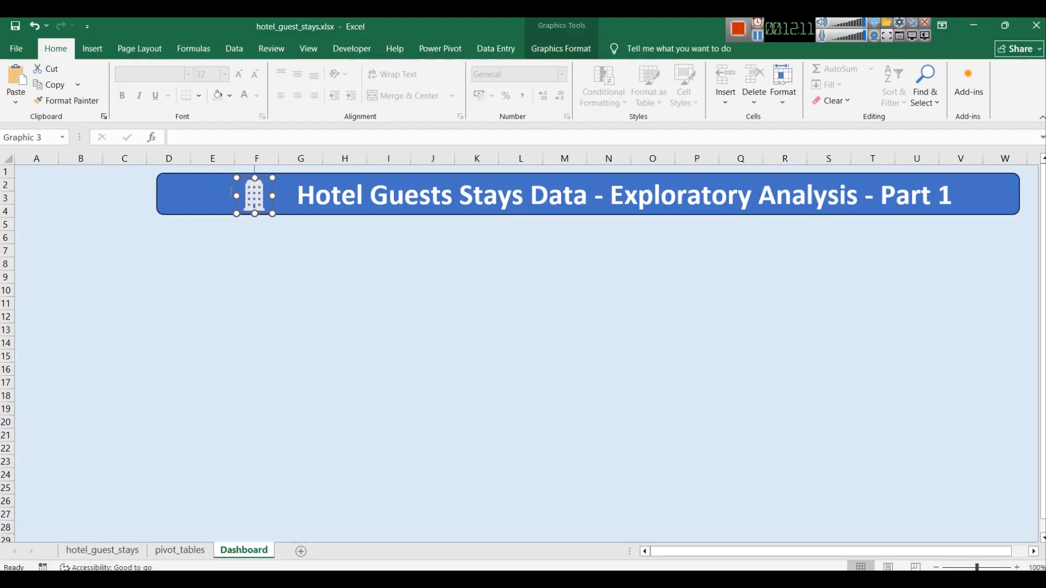
pyautogui.click(533, 220)
pyautogui.click(523, 277)
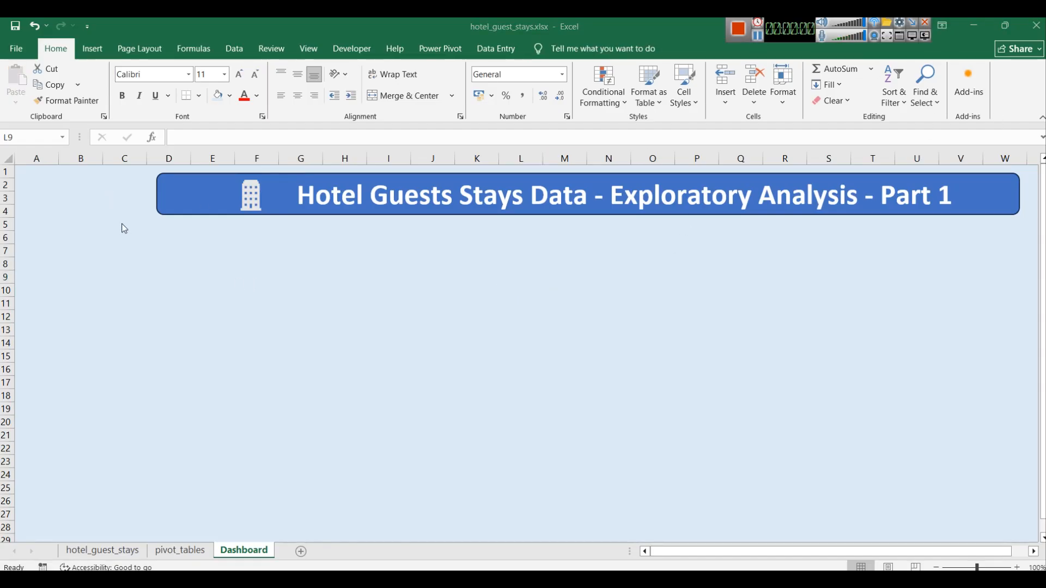
# Step: Copy the four slicers from the pivot_tables sheet and paste them onto the Dashboard sheet
pyautogui.click(175, 551)
pyautogui.click(659, 200)
pyautogui.keyDown('ctrl'); pyautogui.click(642, 312); pyautogui.keyUp('ctrl')
pyautogui.keyDown('ctrl'); pyautogui.click(822, 198); pyautogui.keyUp('ctrl')
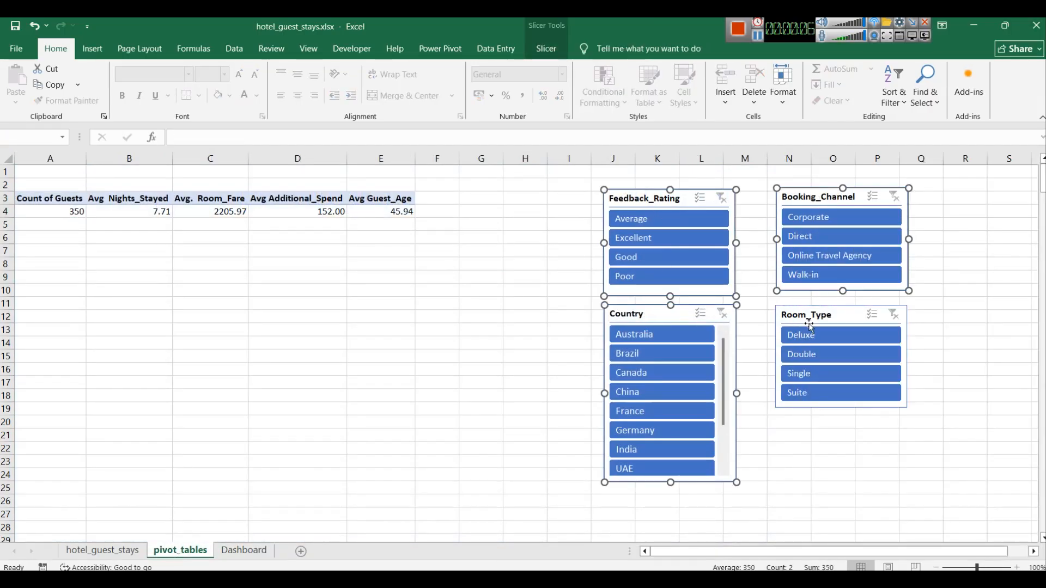
pyautogui.keyDown('ctrl'); pyautogui.click(810, 326); pyautogui.keyUp('ctrl')
pyautogui.hotkey('ctrl', 'c')
pyautogui.click(244, 551)
pyautogui.hotkey('ctrl', 'v')
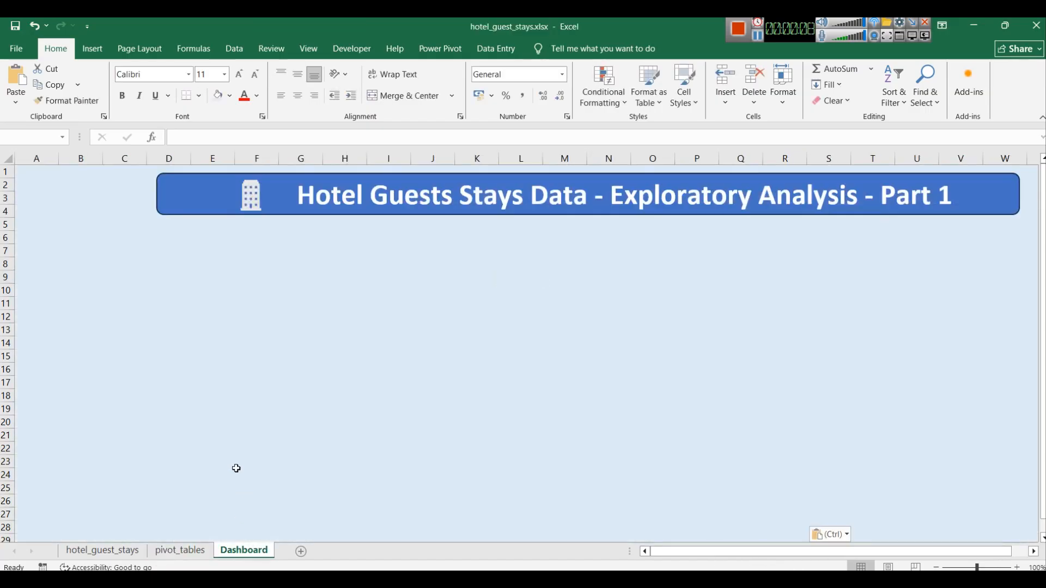
# Step: Move the Feedback_Rating and Country slicers to the left edge and shorten the Country slicer to about rows 10–18
pyautogui.moveTo(564, 280); pyautogui.dragTo(43, 183)
pyautogui.click(433, 302)
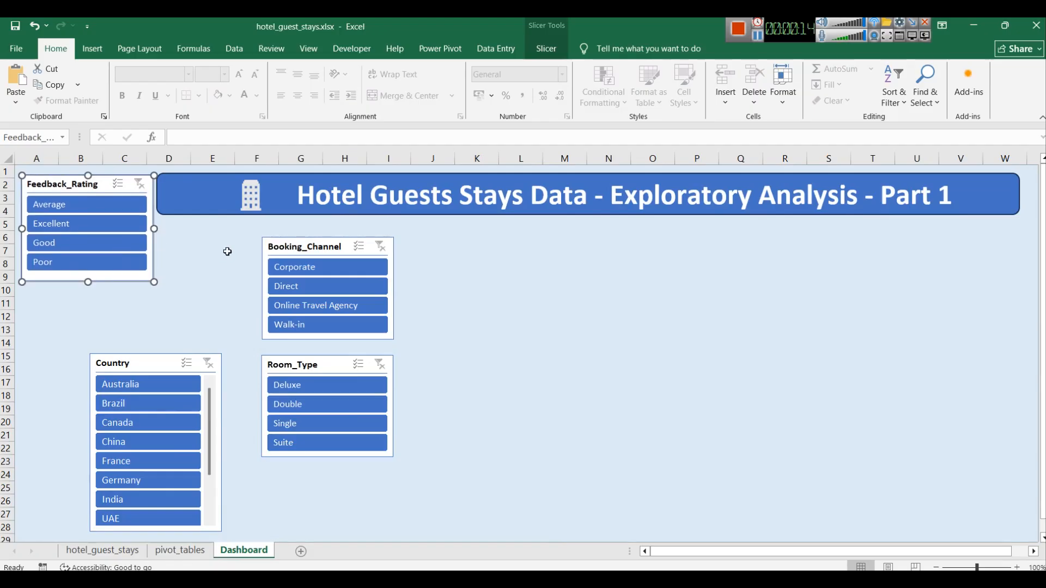
pyautogui.moveTo(145, 362); pyautogui.dragTo(73, 293)
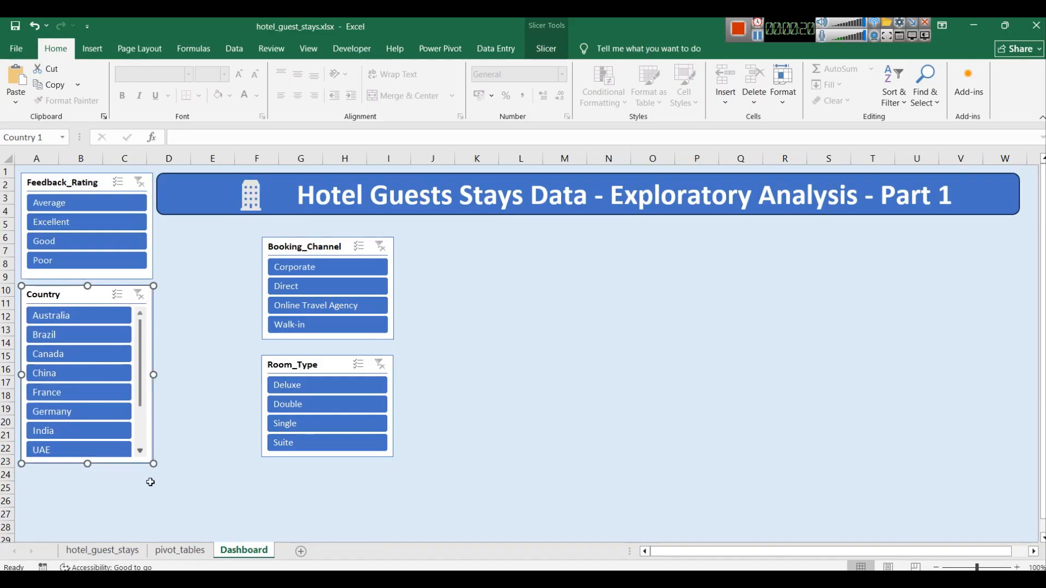
pyautogui.scroll(3, 113, 391)
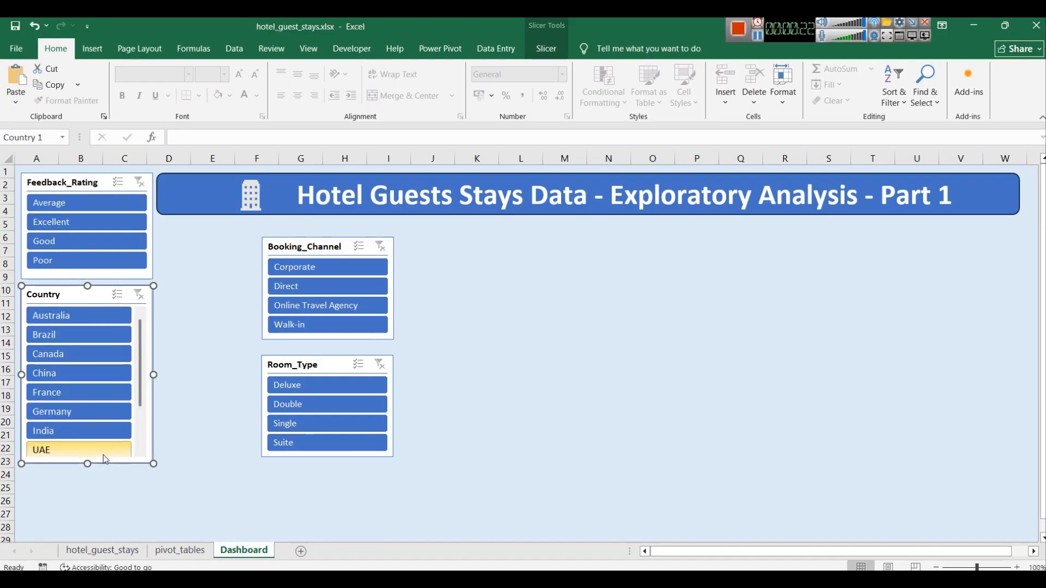
pyautogui.moveTo(87, 463); pyautogui.dragTo(88, 396)
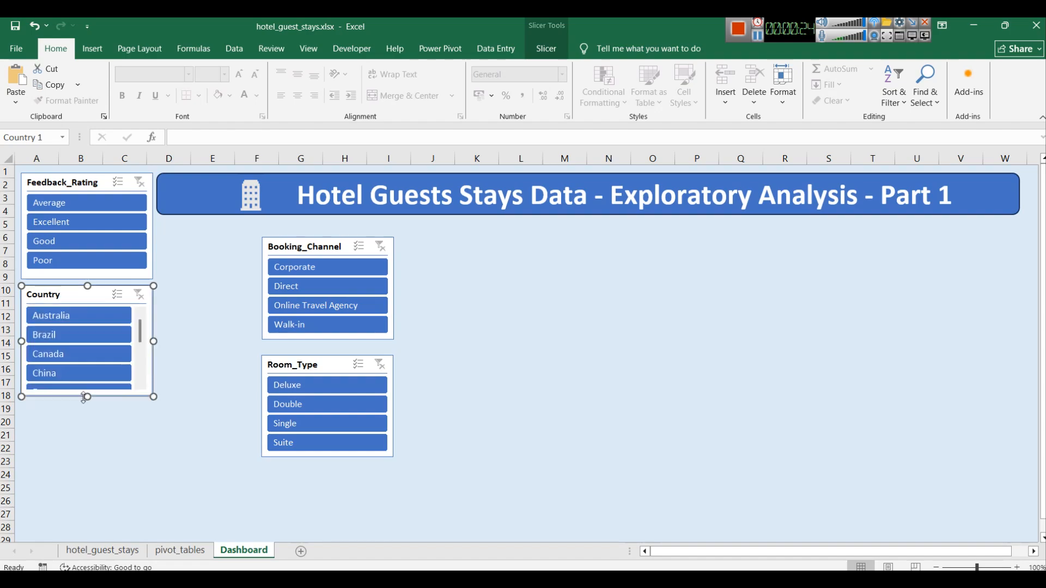
# Step: Stack the Booking_Channel and Room_Type slicers below the Country slicer in the left column
pyautogui.moveTo(323, 244); pyautogui.dragTo(89, 413)
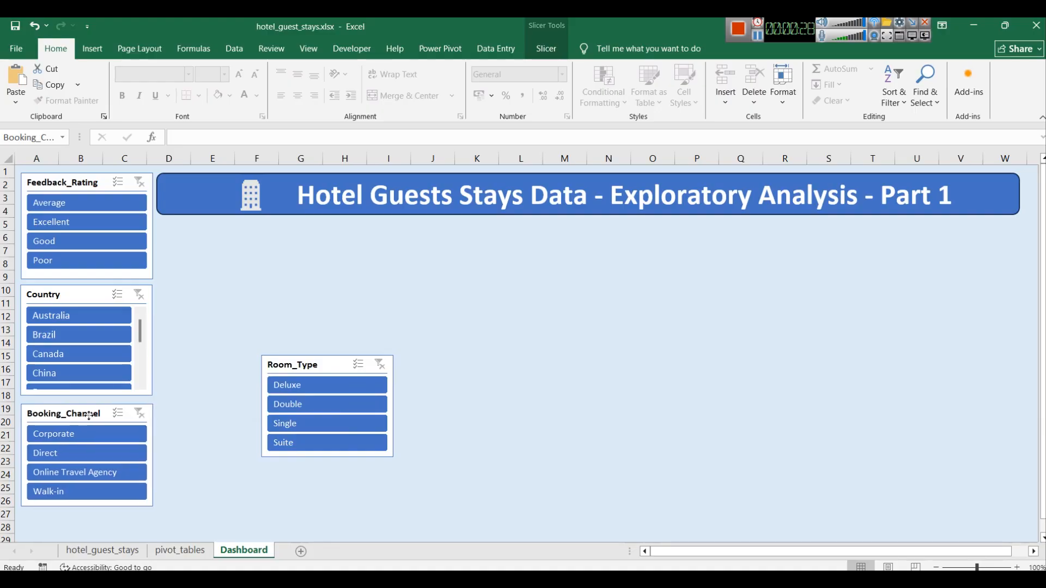
pyautogui.moveTo(297, 367); pyautogui.dragTo(60, 525)
pyautogui.click(412, 464)
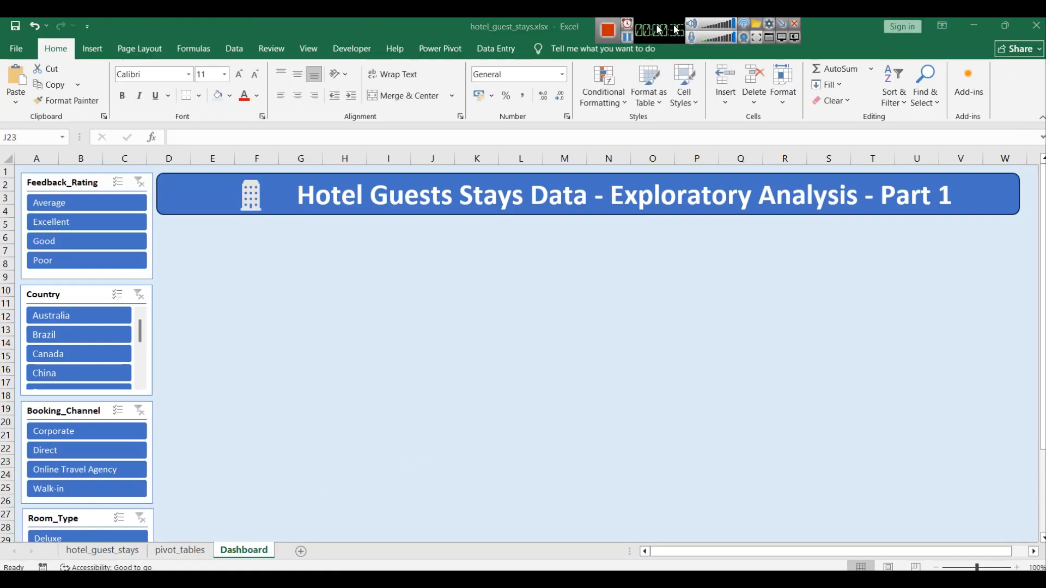
pyautogui.click(942, 25)
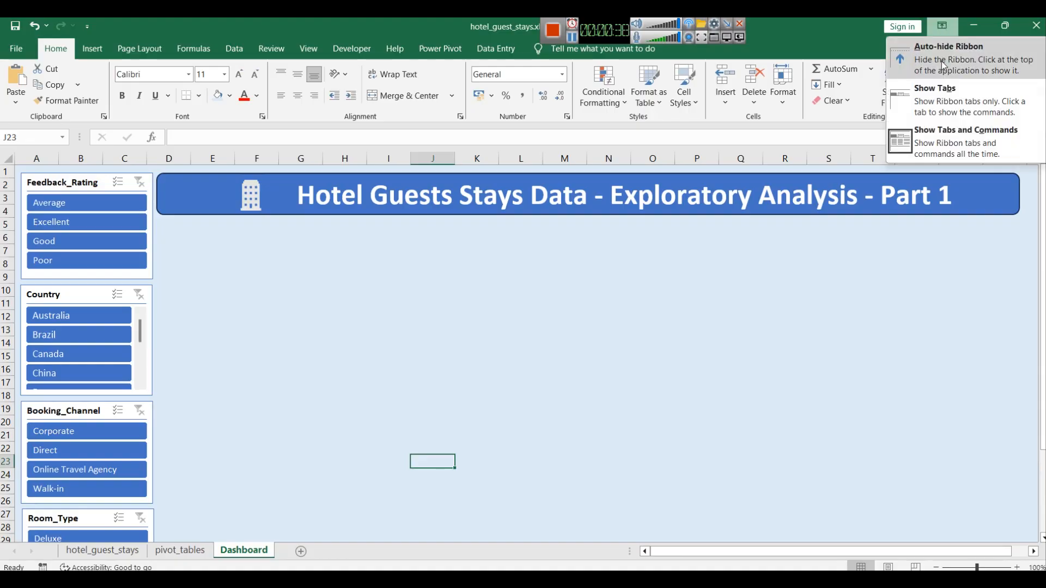
pyautogui.click(942, 48)
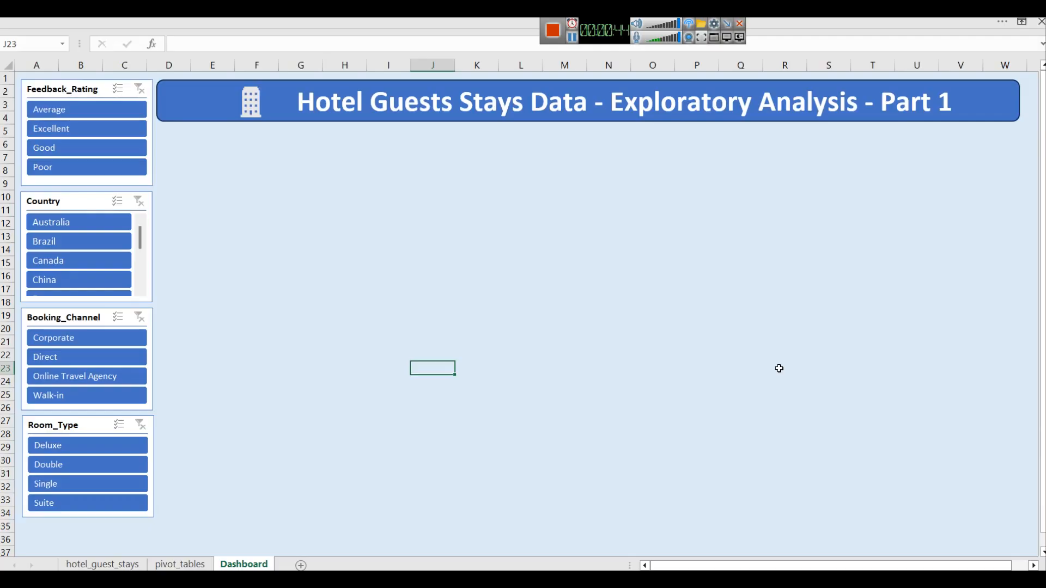
pyautogui.click(1022, 23)
pyautogui.click(968, 53)
pyautogui.click(1011, 22)
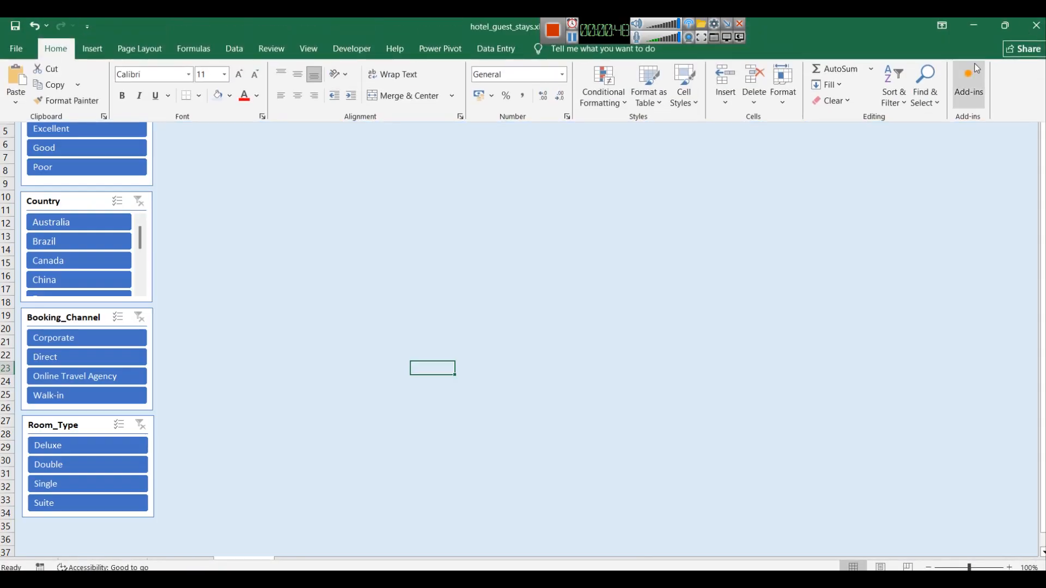
pyautogui.click(1022, 22)
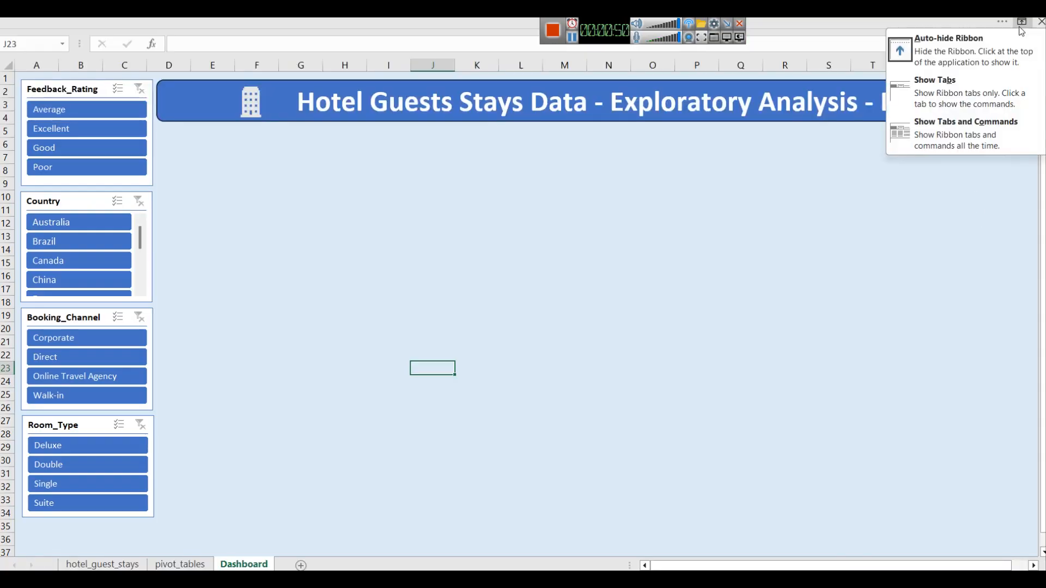
pyautogui.click(950, 96)
pyautogui.click(947, 27)
pyautogui.click(951, 54)
pyautogui.click(1022, 22)
pyautogui.click(959, 91)
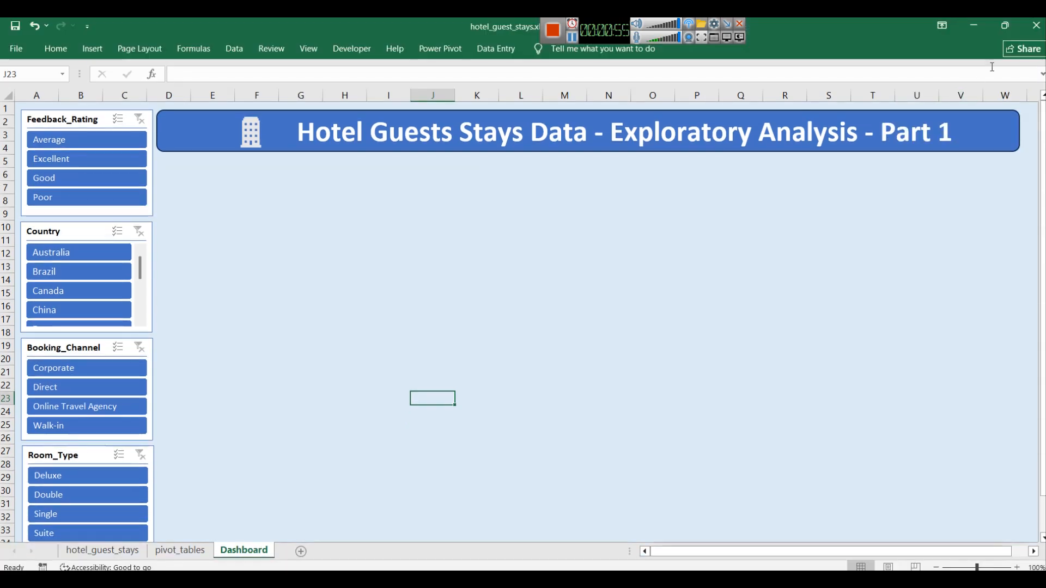
pyautogui.click(942, 25)
pyautogui.click(959, 141)
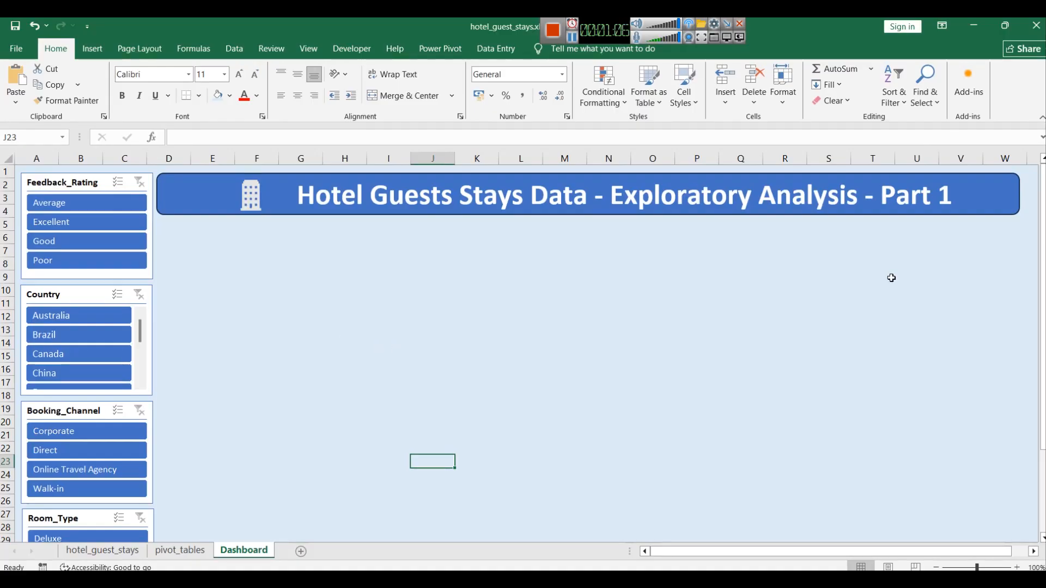
pyautogui.click(572, 40)
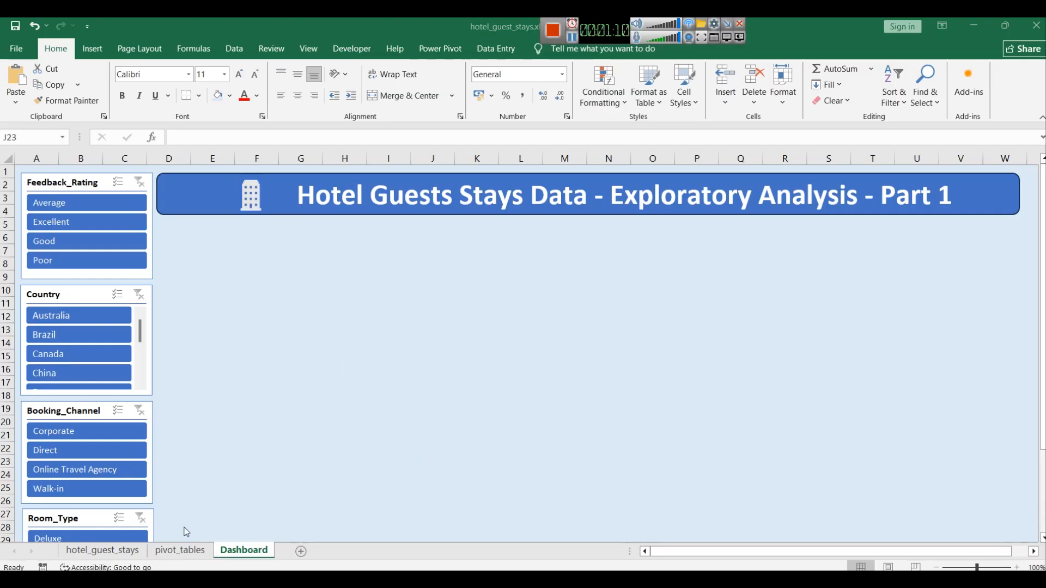
pyautogui.click(180, 551)
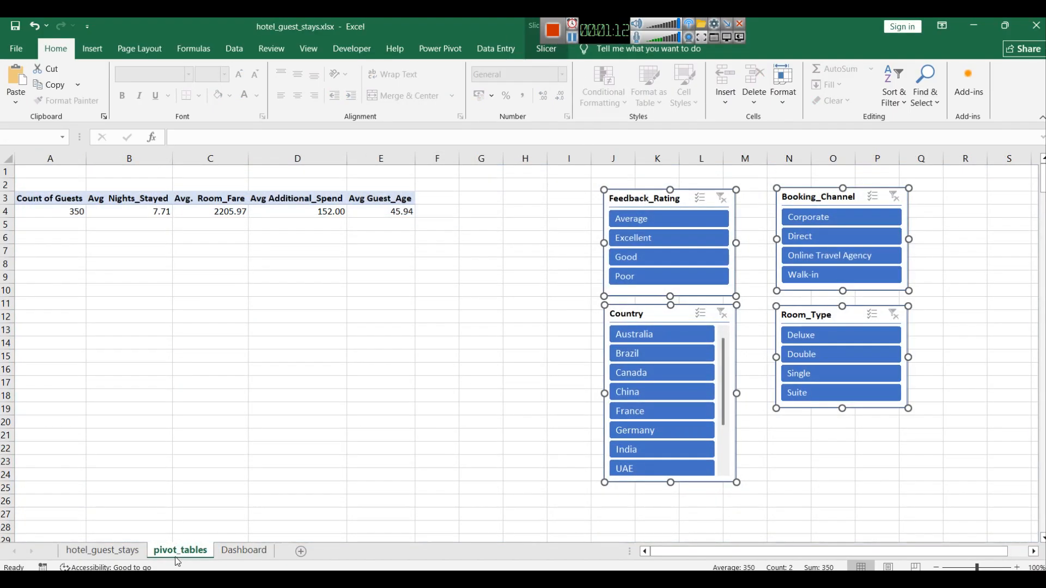
pyautogui.click(244, 551)
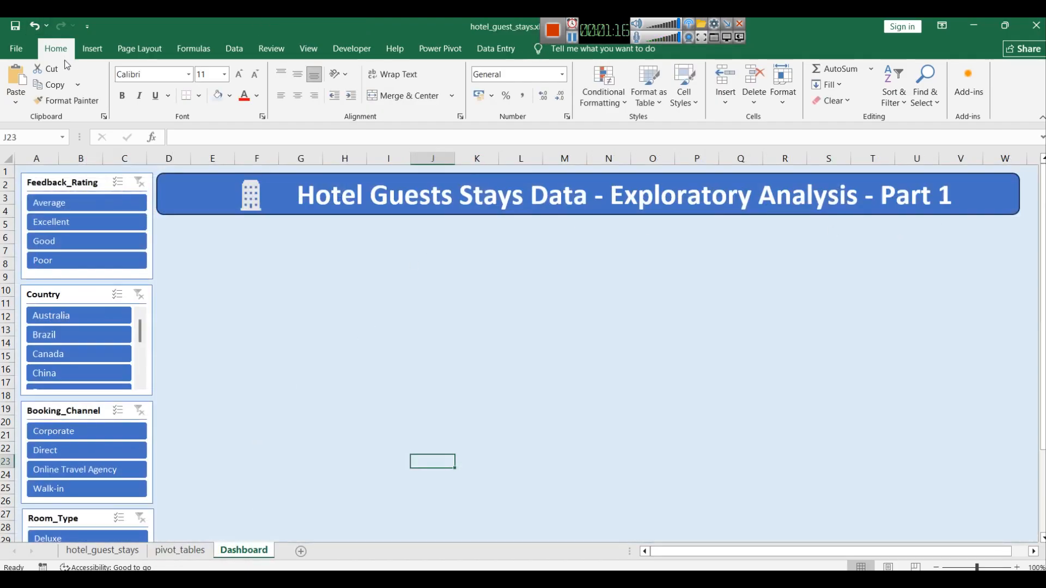
# Step: Insert a rounded rectangle about 2.54 cm high and 4.49 cm wide below the banner beside the slicers
pyautogui.click(105, 52)
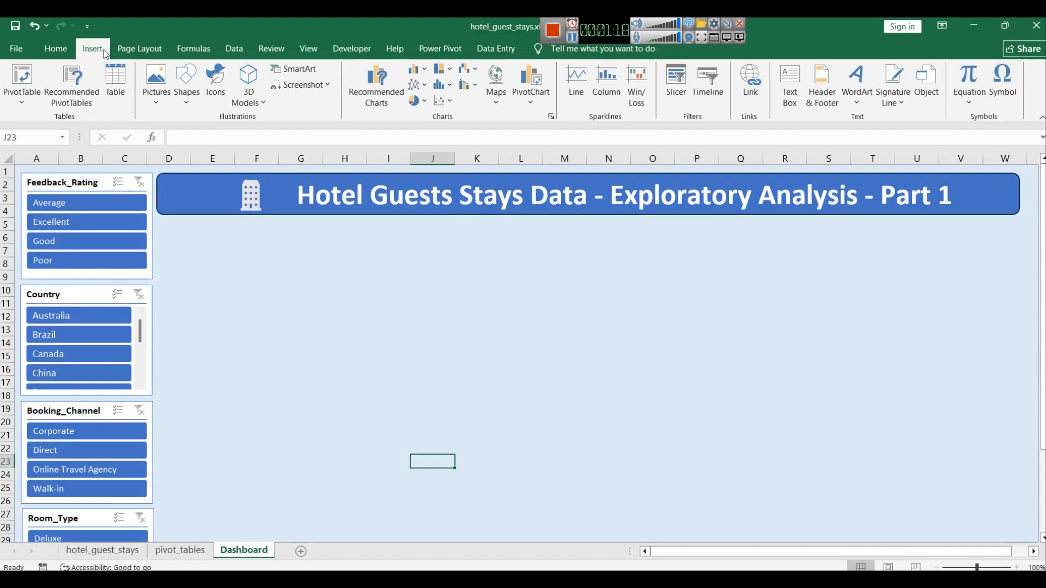
pyautogui.click(175, 97)
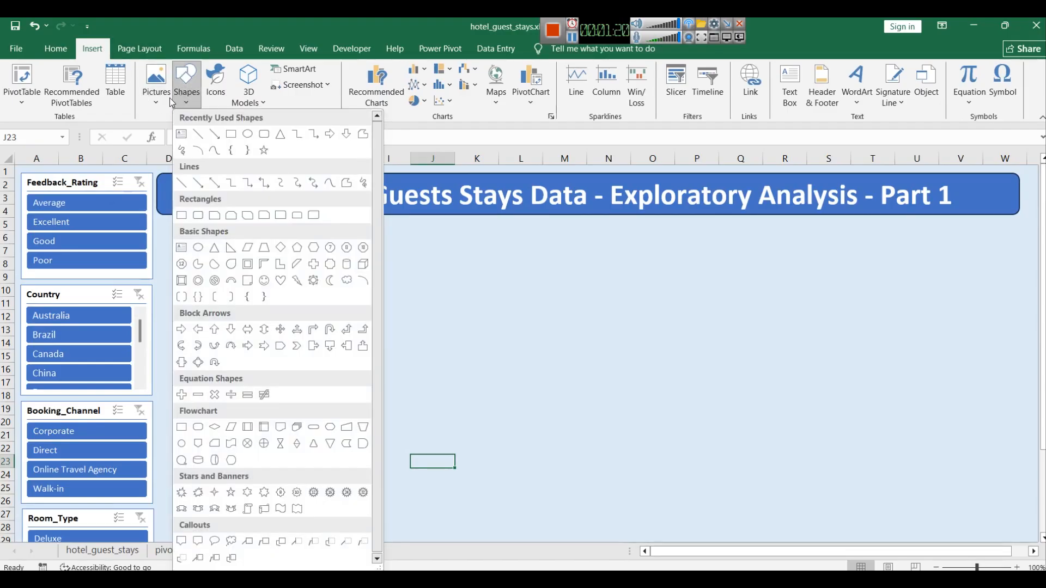
pyautogui.click(260, 137)
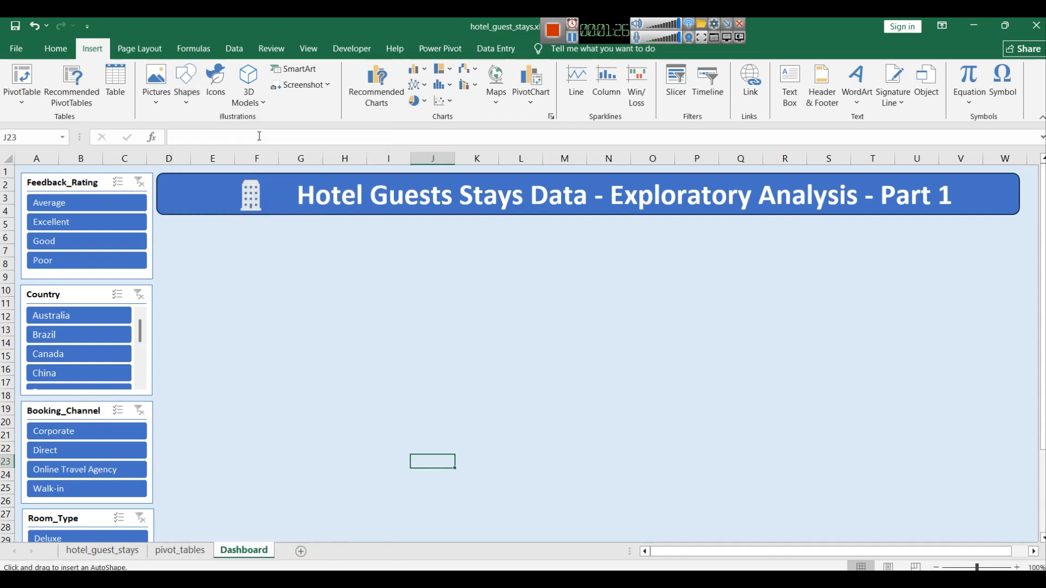
pyautogui.click(165, 239)
pyautogui.moveTo(232, 271); pyautogui.dragTo(192, 263)
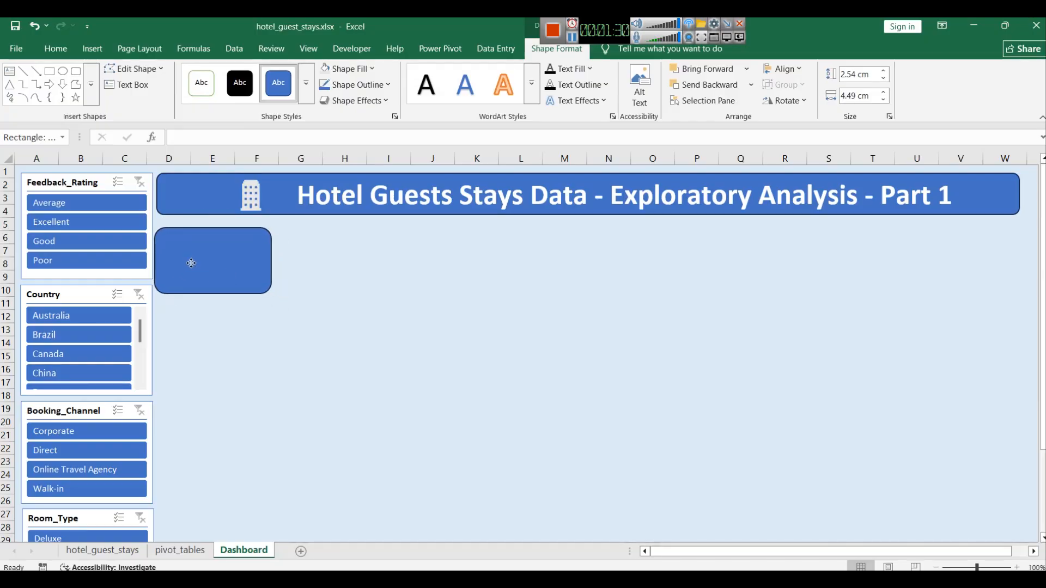
# Step: Fill the rounded rectangle with a light blue theme colour
pyautogui.click(382, 269)
pyautogui.click(217, 269)
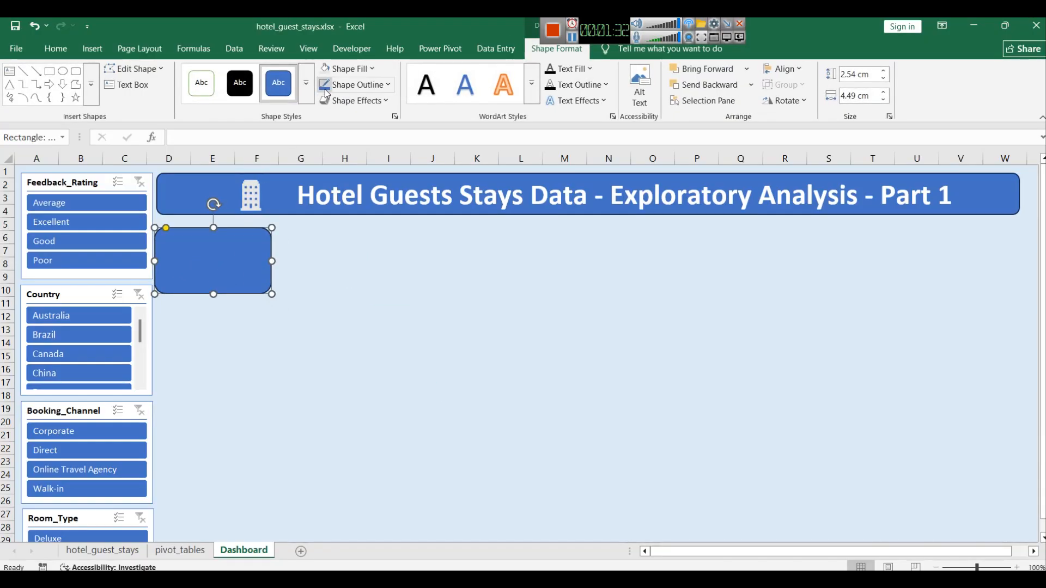
pyautogui.click(375, 69)
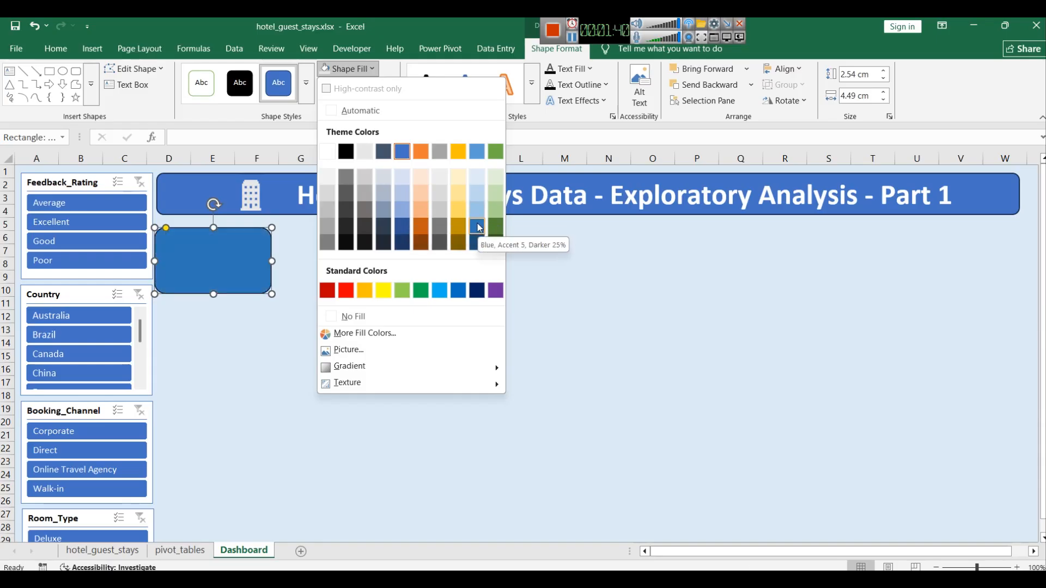
pyautogui.click(402, 211)
pyautogui.click(307, 311)
# Step: Nudge the rectangle slightly right and reduce its height to about 2.29 cm
pyautogui.click(221, 275)
pyautogui.press('Right')
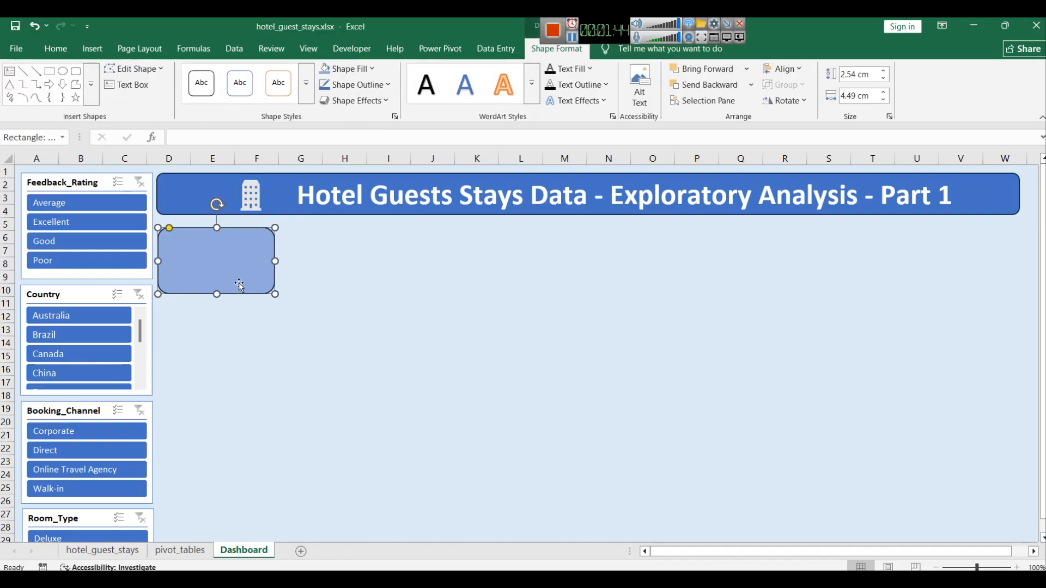
pyautogui.moveTo(216, 295); pyautogui.dragTo(218, 287)
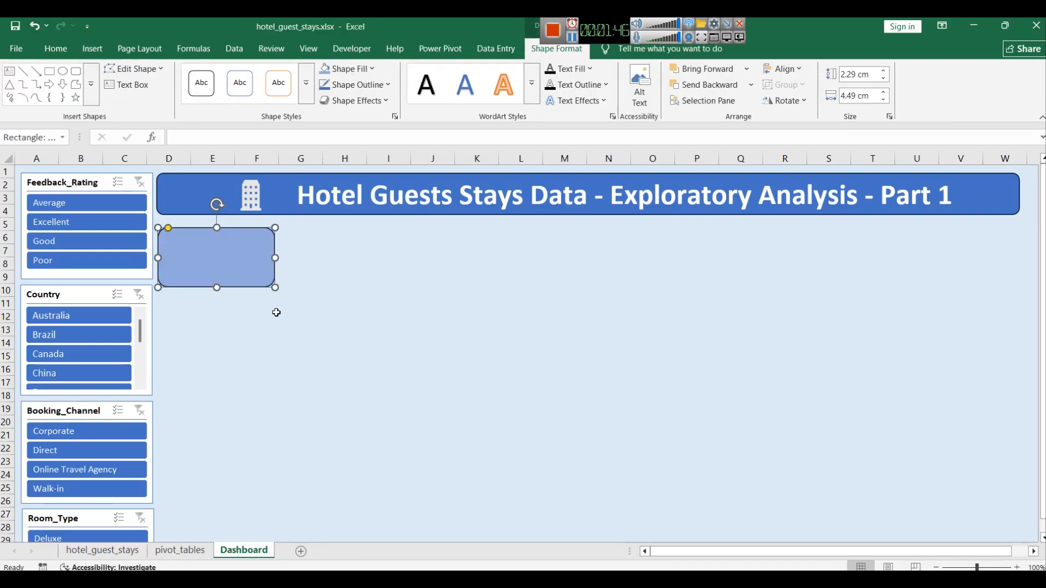
pyautogui.click(276, 313)
# Step: Enter the text Count of Guests in the rectangle, centred and aligned to the top
pyautogui.click(251, 268)
pyautogui.click(179, 550)
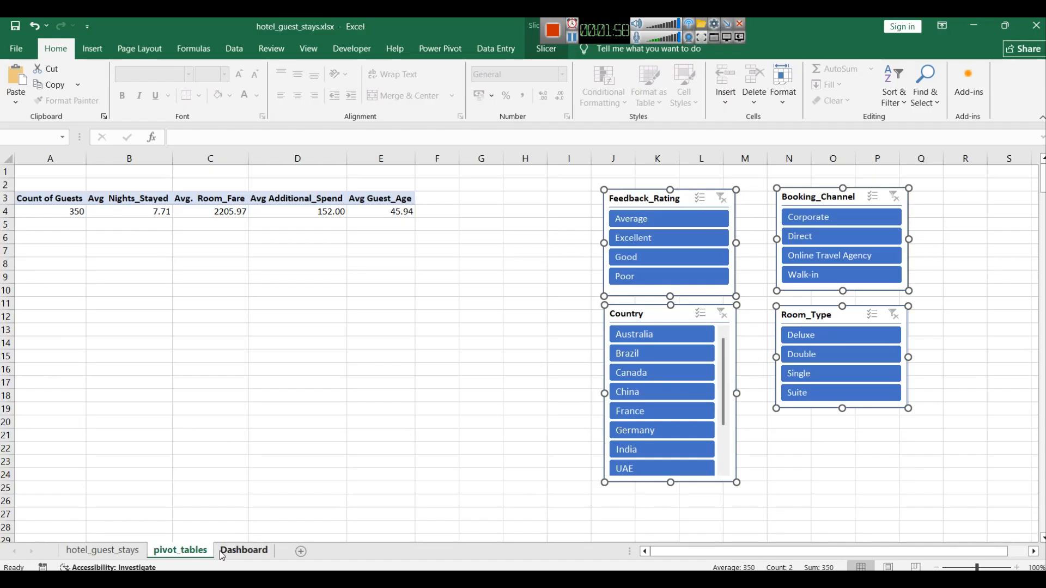
pyautogui.click(244, 550)
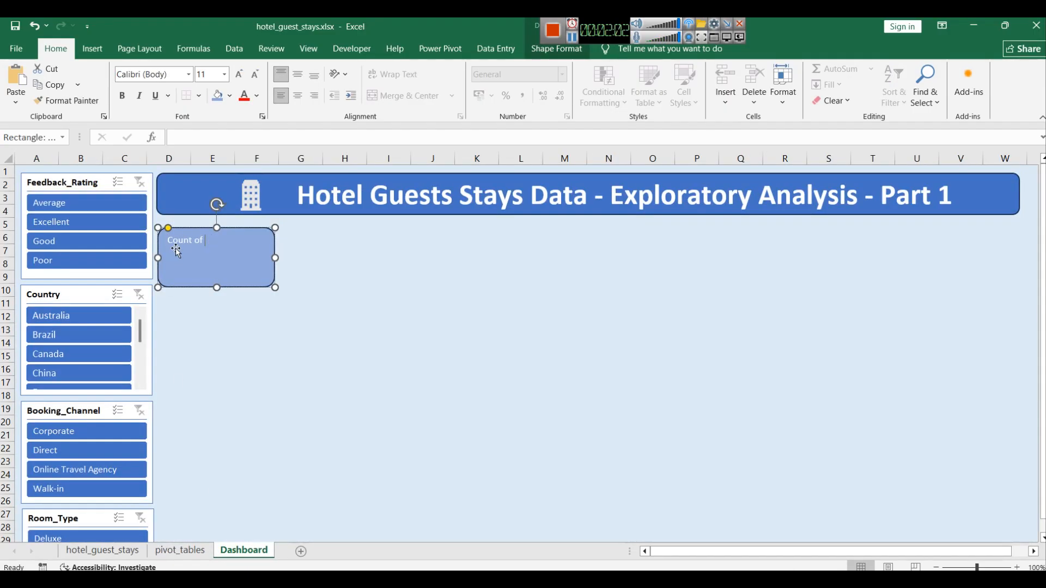
pyautogui.write('Guests')
pyautogui.click(298, 100)
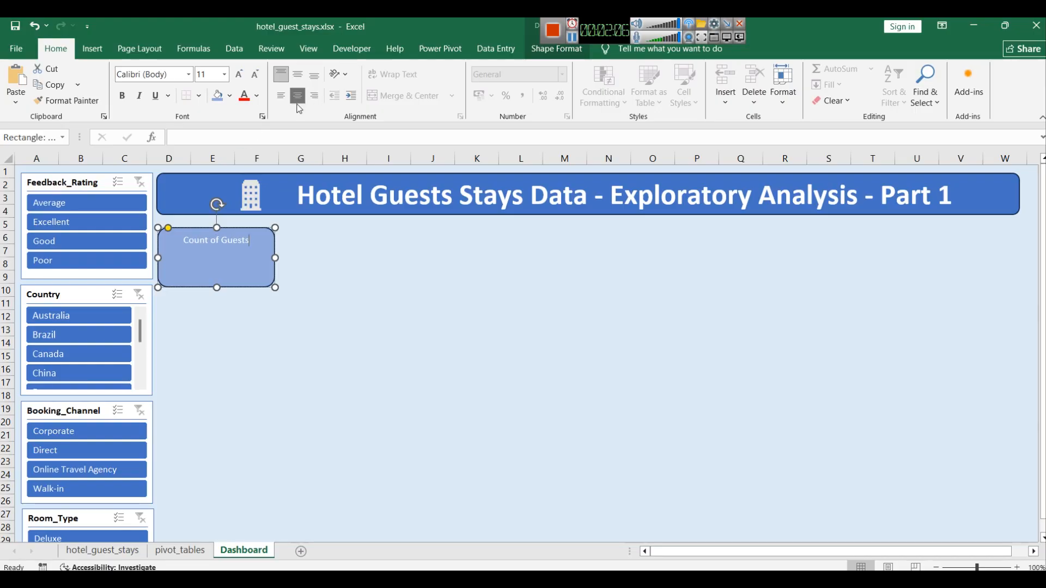
pyautogui.click(284, 74)
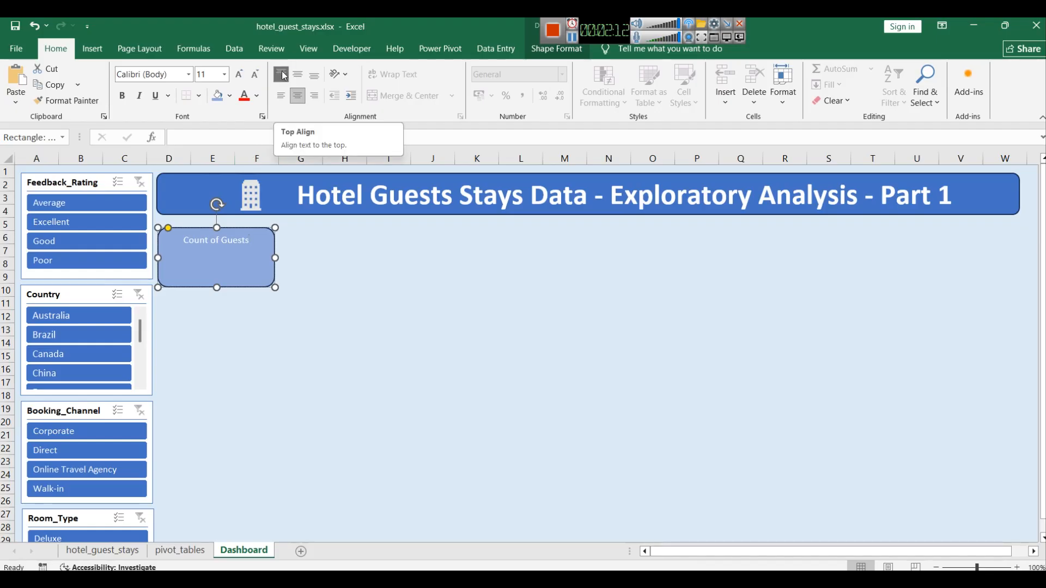
# Step: Format the Count of Guests label as bold, 14 pt, with a dark blue font colour
pyautogui.doubleClick(212, 238)
pyautogui.tripleClick(212, 238)
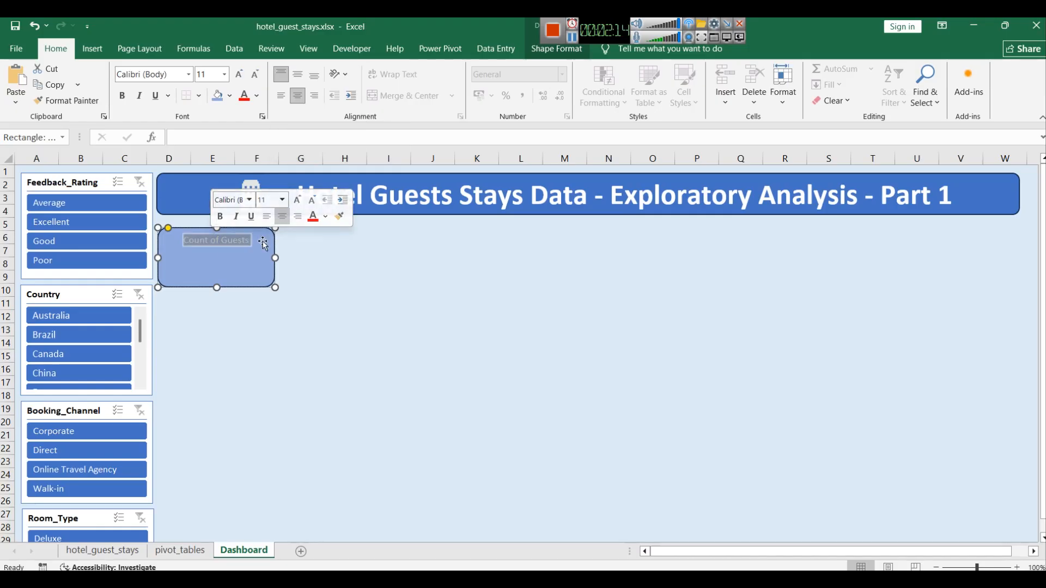
pyautogui.click(223, 219)
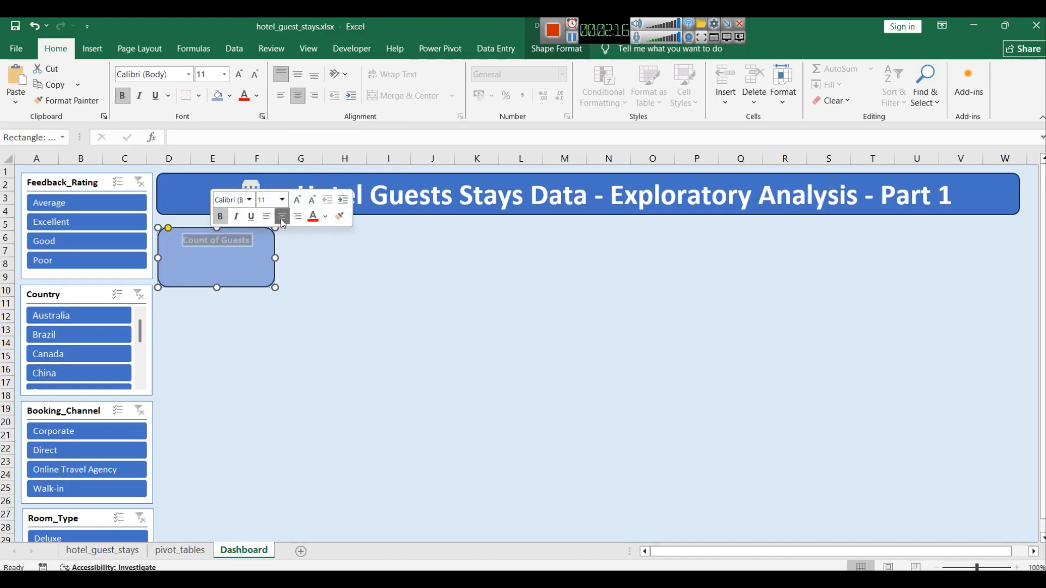
pyautogui.click(282, 199)
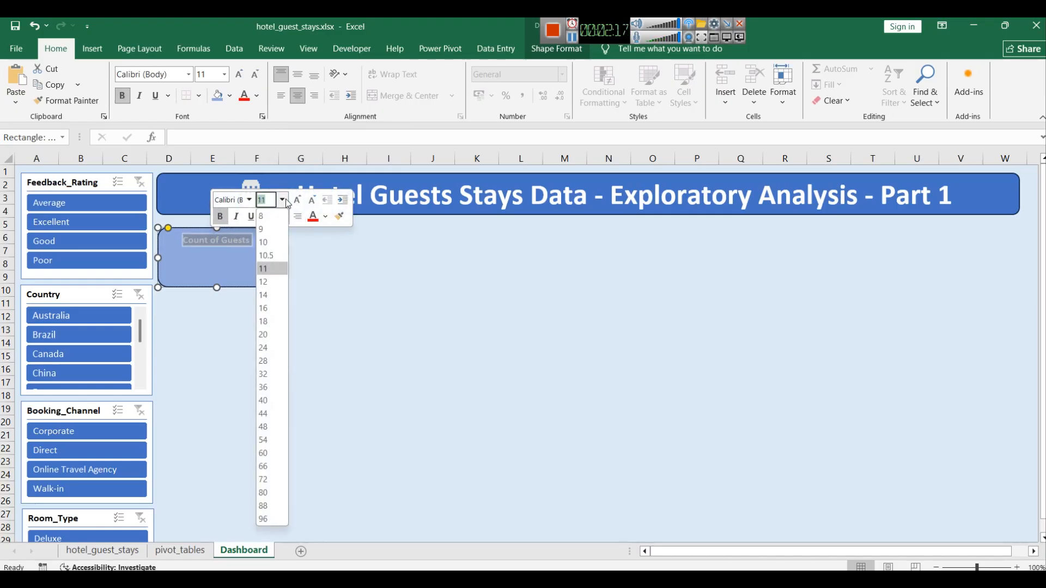
pyautogui.click(269, 295)
pyautogui.click(315, 275)
pyautogui.click(299, 330)
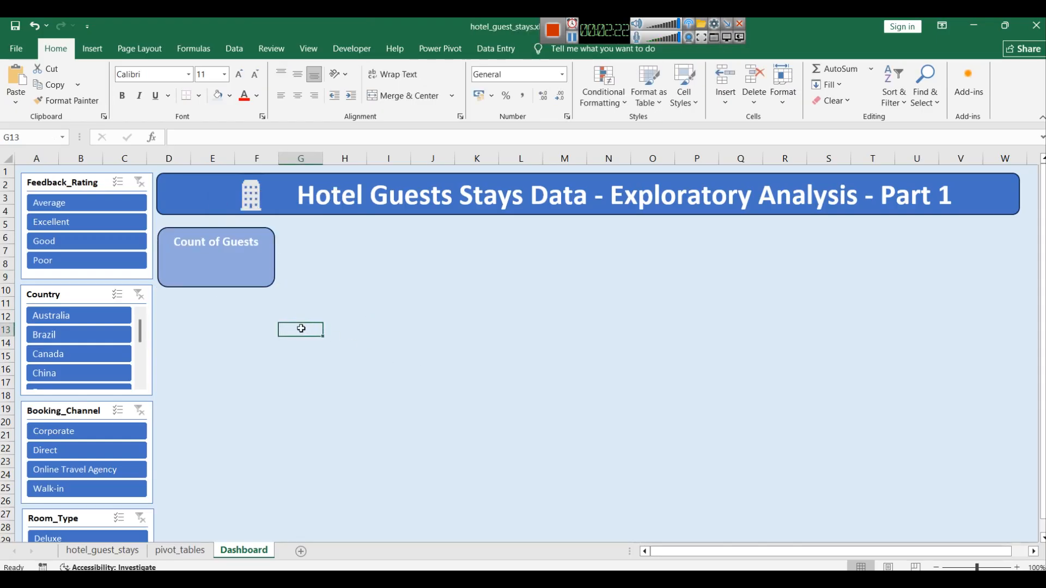
# Step: Insert a text box on the dashboard sheet
pyautogui.click(85, 54)
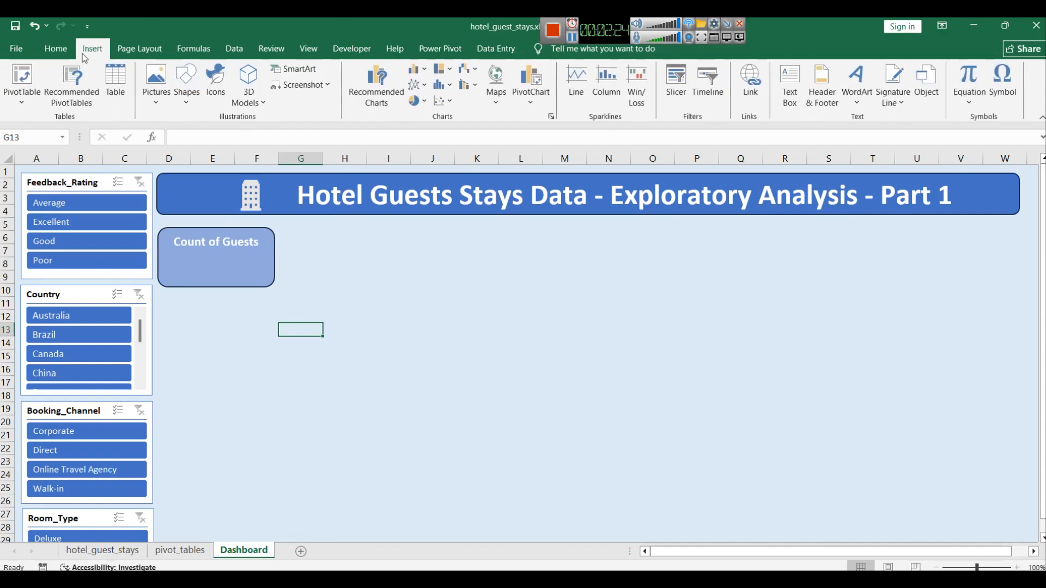
pyautogui.click(791, 95)
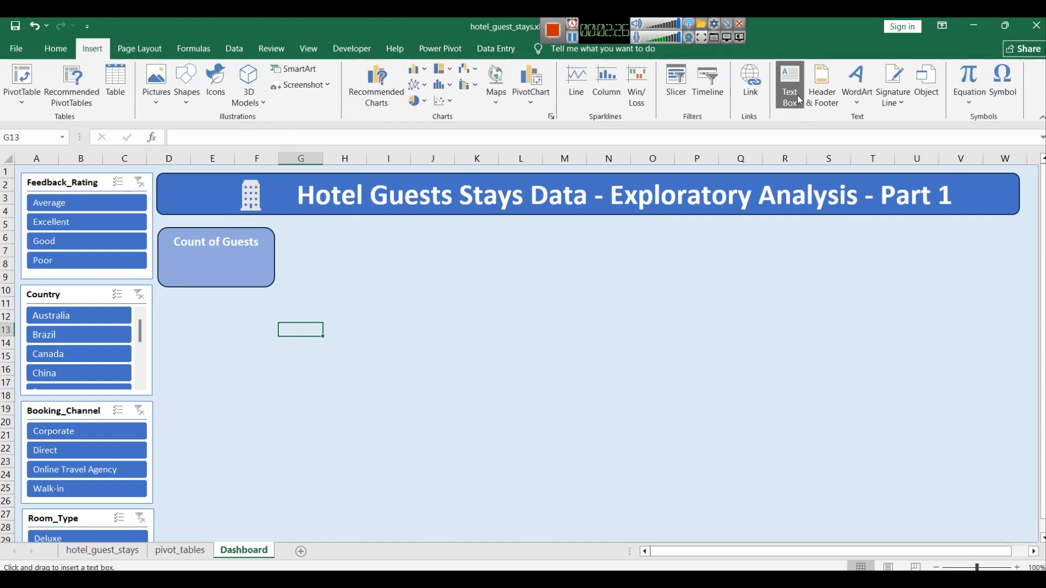
pyautogui.click(493, 320)
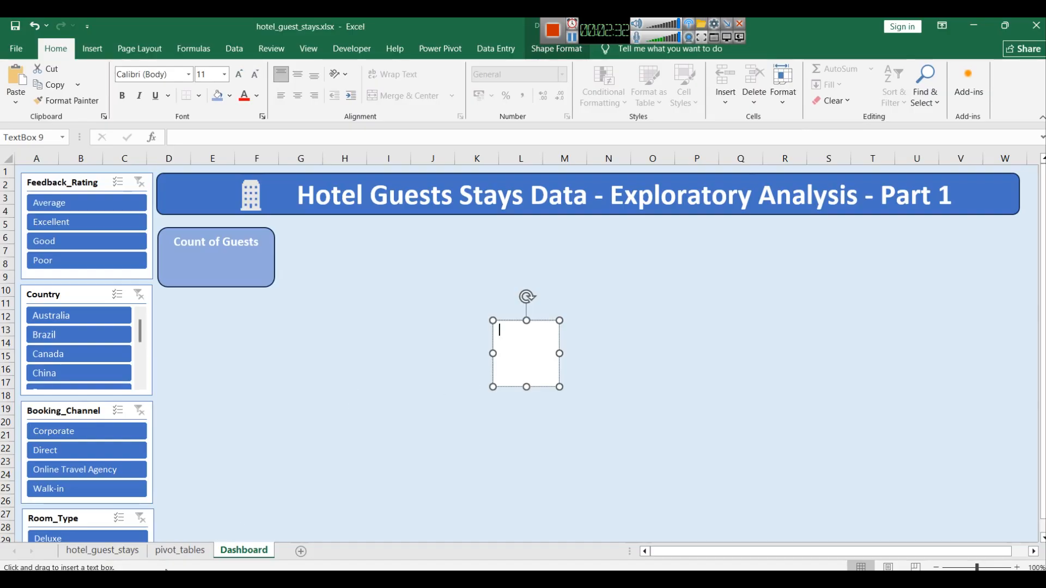
# Step: Link the text box to the guest count with the formula =pivot_tables!A4
pyautogui.click(168, 550)
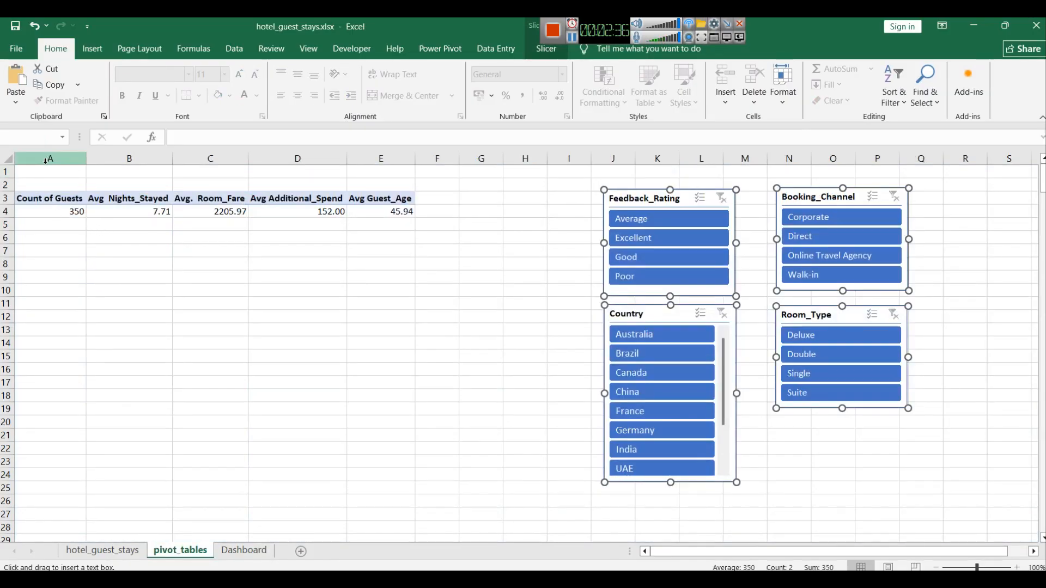
pyautogui.click(248, 551)
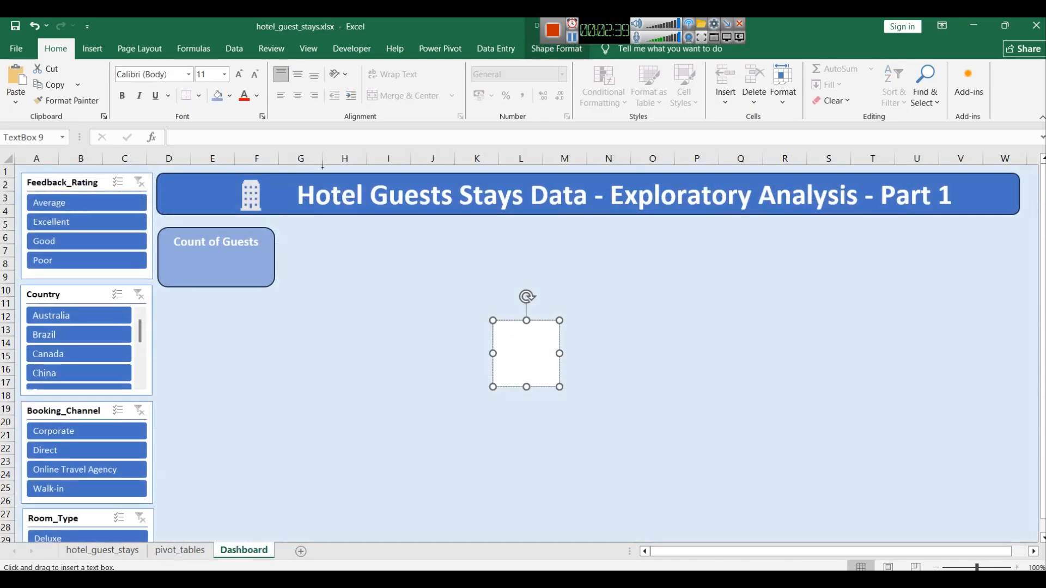
pyautogui.click(216, 143)
pyautogui.write('=')
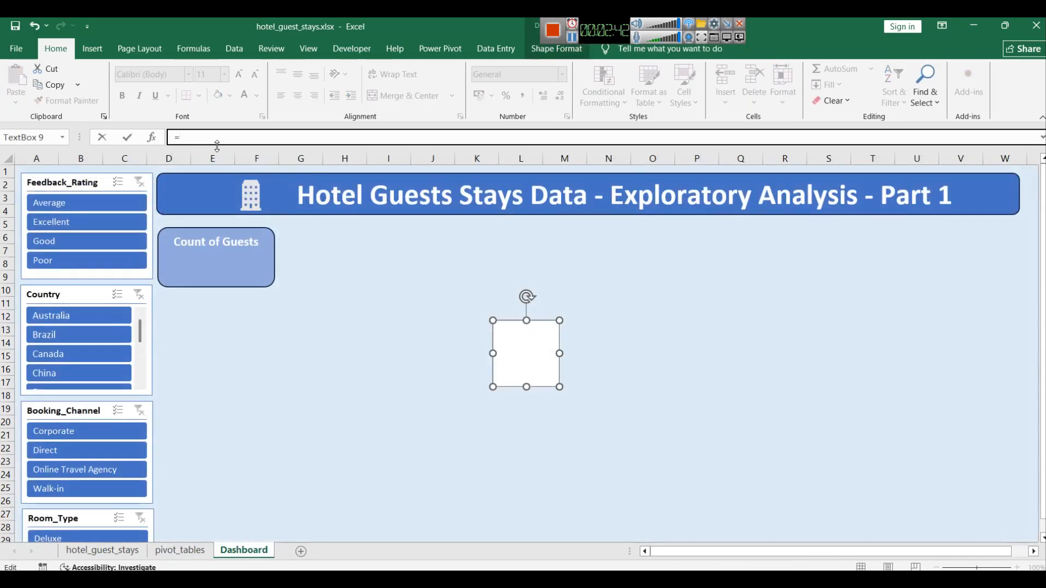
pyautogui.write('pivot_tables!')
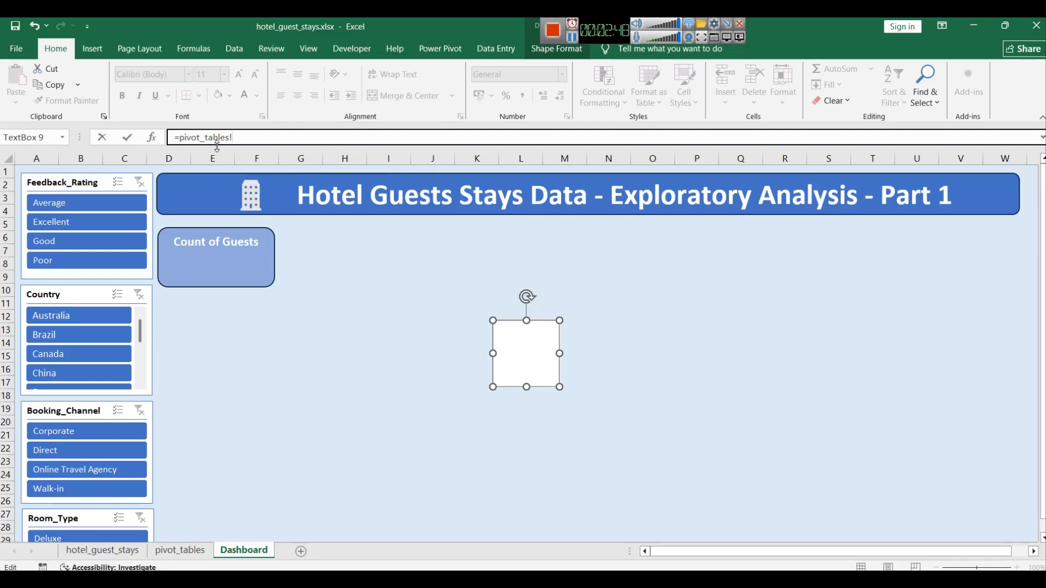
pyautogui.write('A4')
pyautogui.press('Return')
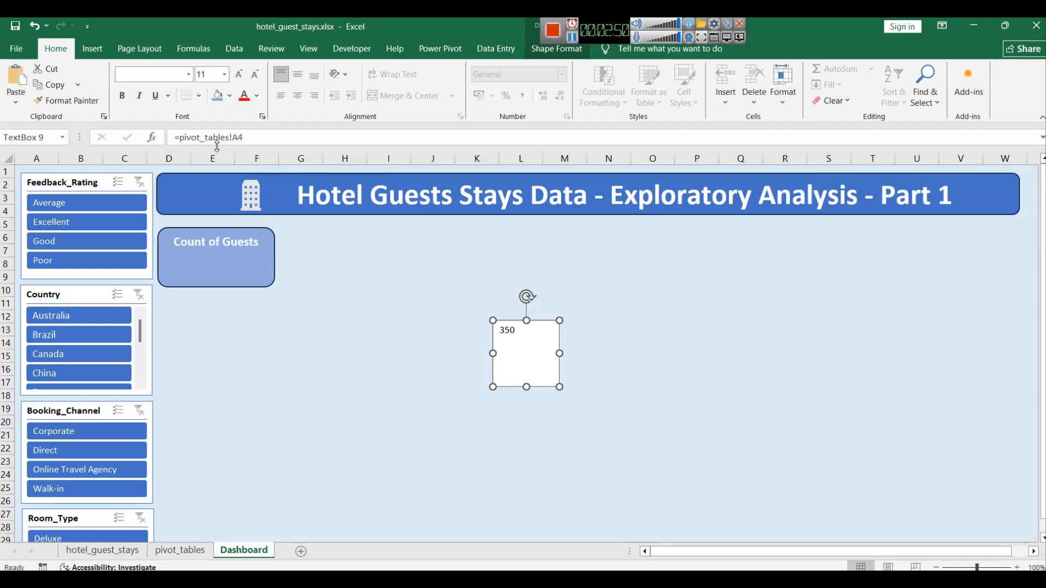
# Step: Move the text box into the Count of Guests card and give it no fill
pyautogui.moveTo(527, 386); pyautogui.dragTo(238, 268)
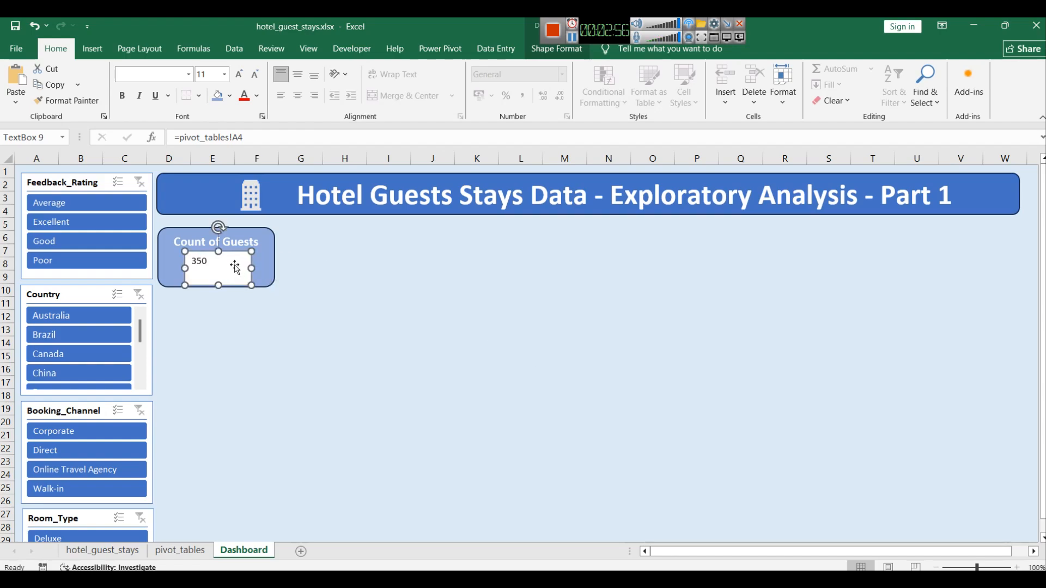
pyautogui.rightClick(236, 267)
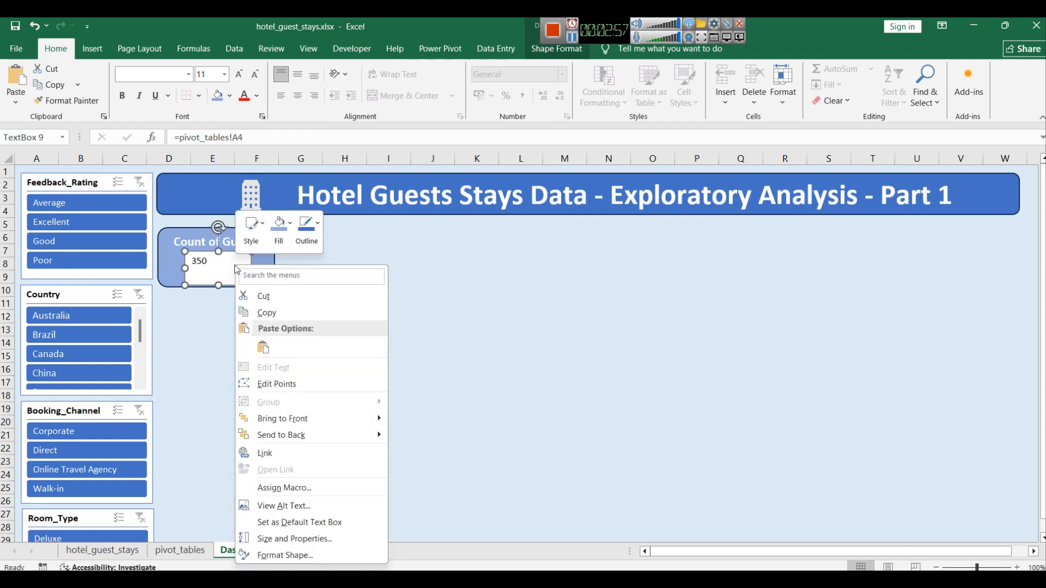
pyautogui.click(279, 224)
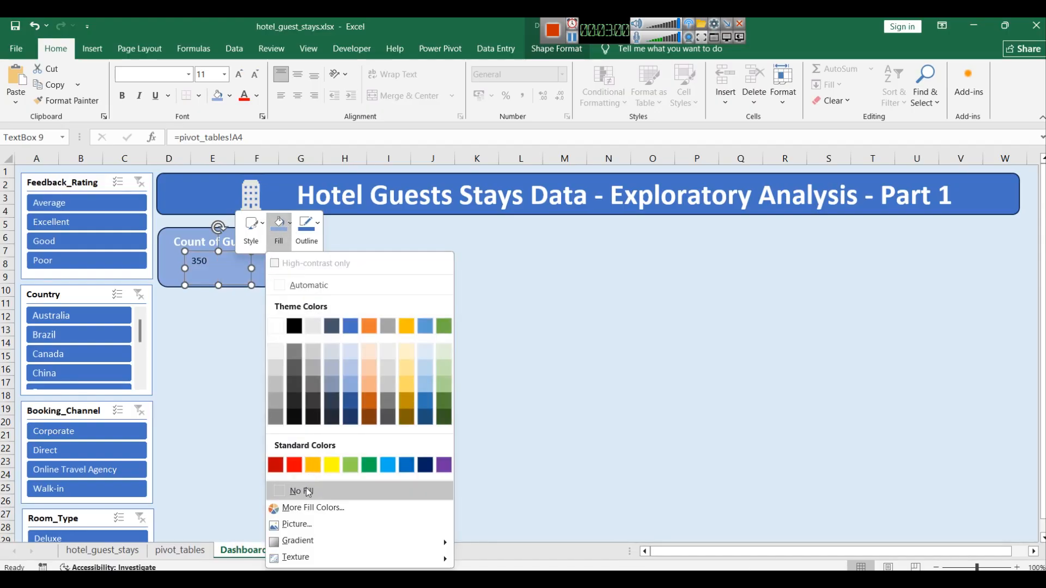
pyautogui.click(308, 492)
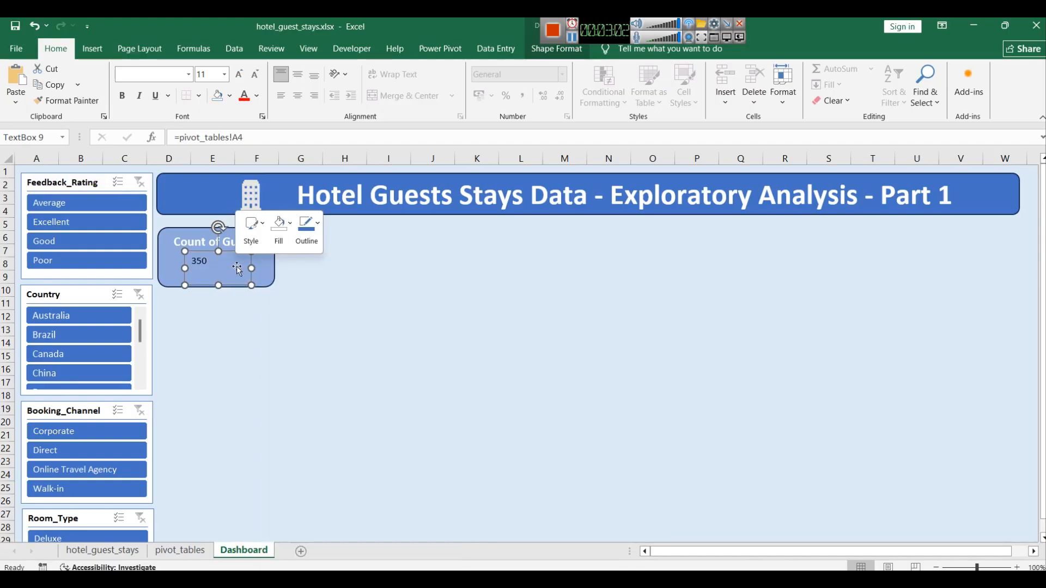
# Step: Format the linked count as bold, centred and 24 pt
pyautogui.click(214, 266)
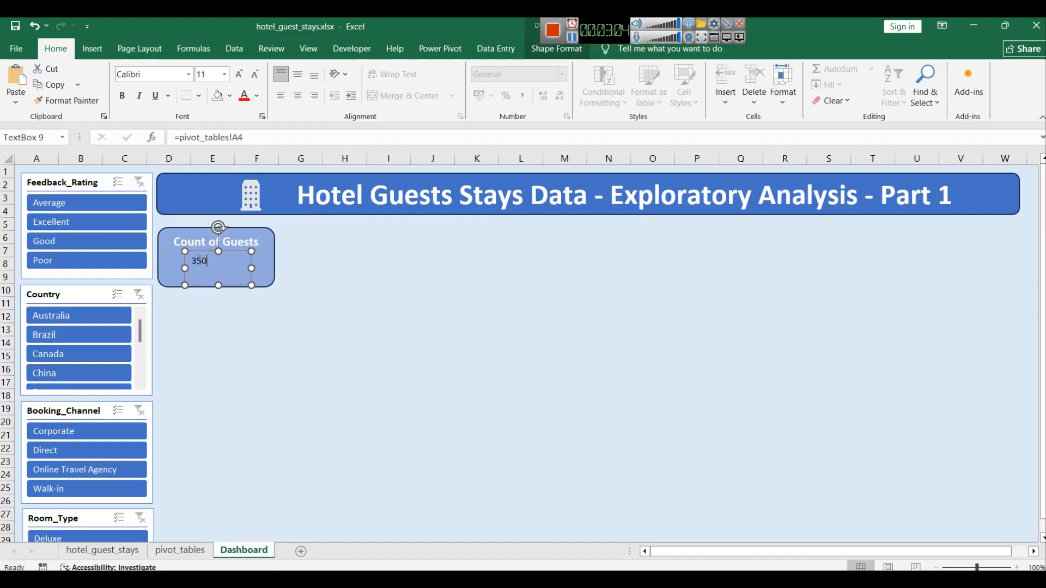
pyautogui.hotkey('ctrl', 'a')
pyautogui.click(224, 78)
pyautogui.click(208, 204)
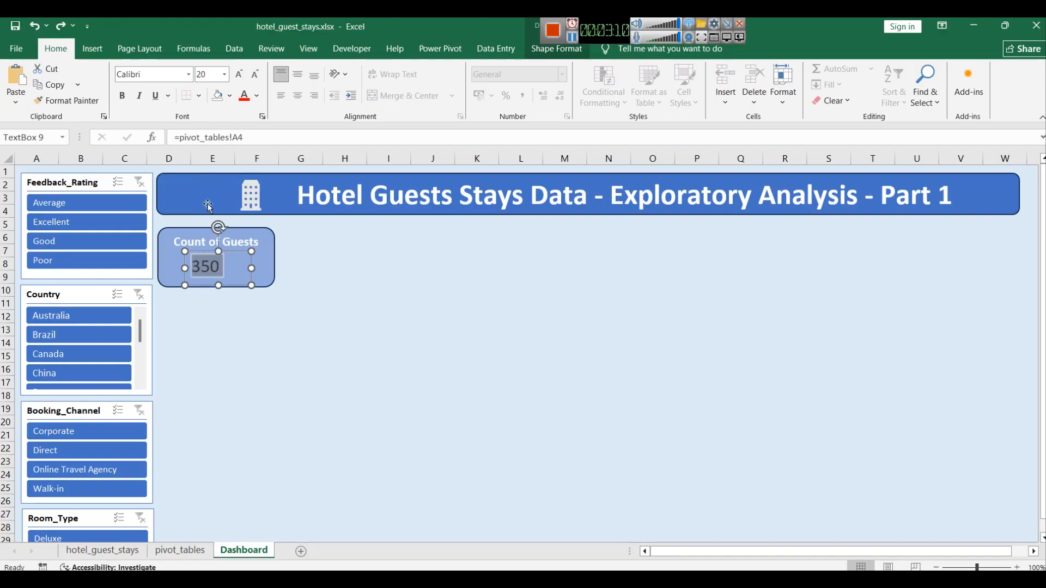
pyautogui.click(580, 39)
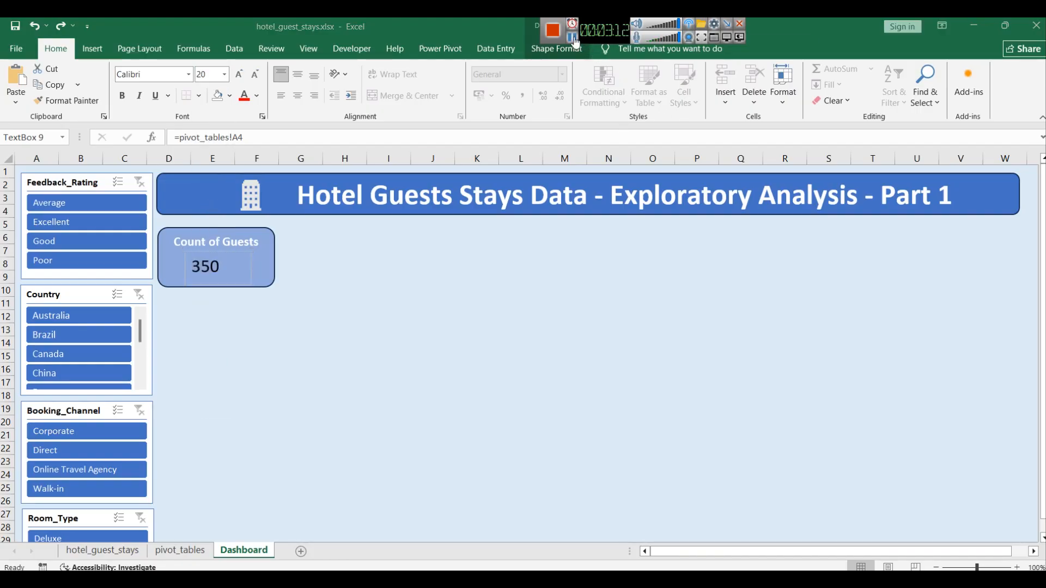
pyautogui.click(200, 267)
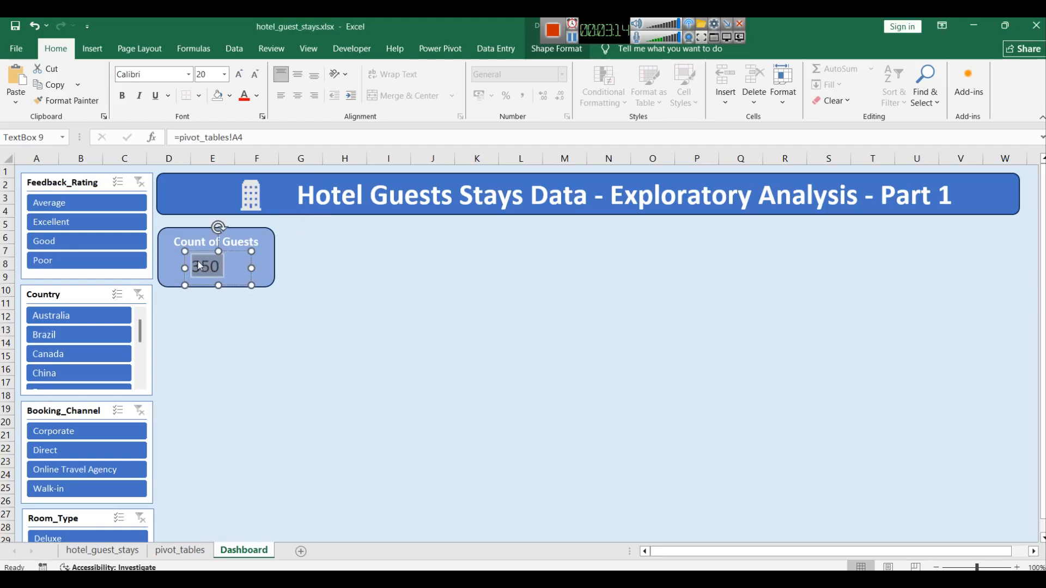
pyautogui.click(122, 96)
pyautogui.click(297, 96)
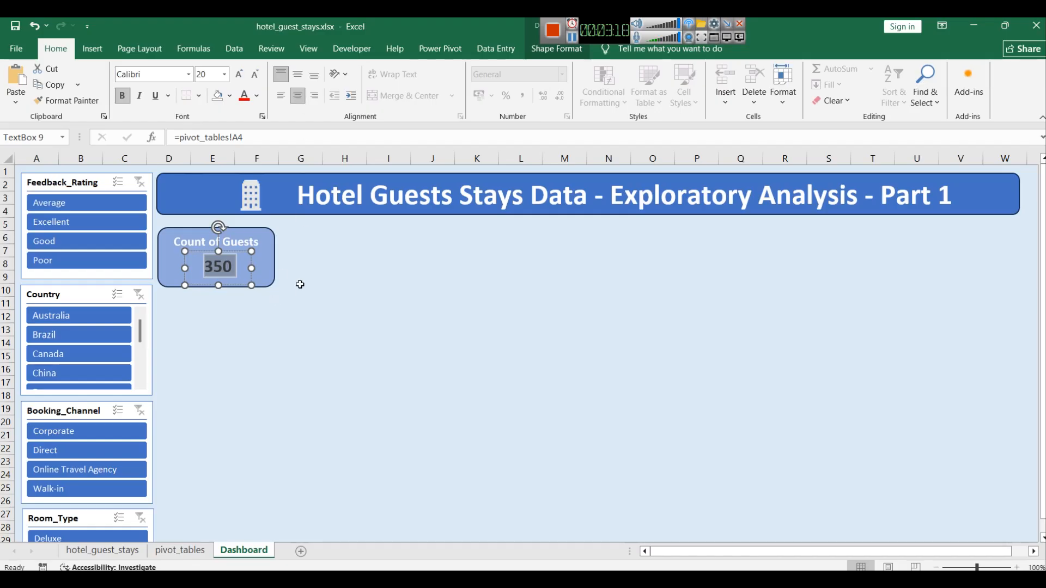
pyautogui.click(225, 80)
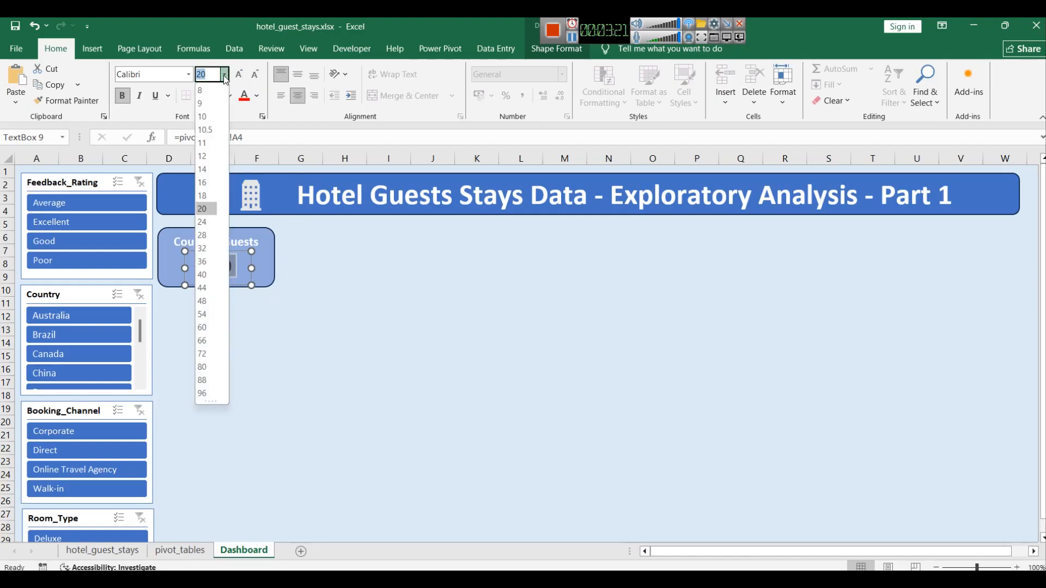
pyautogui.click(212, 221)
pyautogui.moveTo(227, 258); pyautogui.dragTo(225, 258)
pyautogui.click(200, 268)
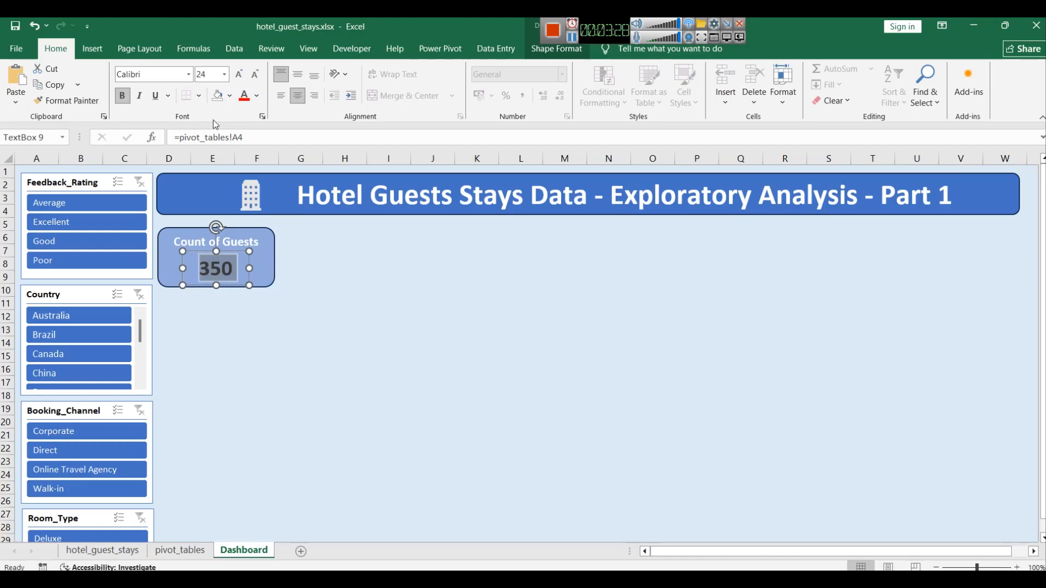
# Step: Set the count's font colour to a dark blue theme shade
pyautogui.click(258, 97)
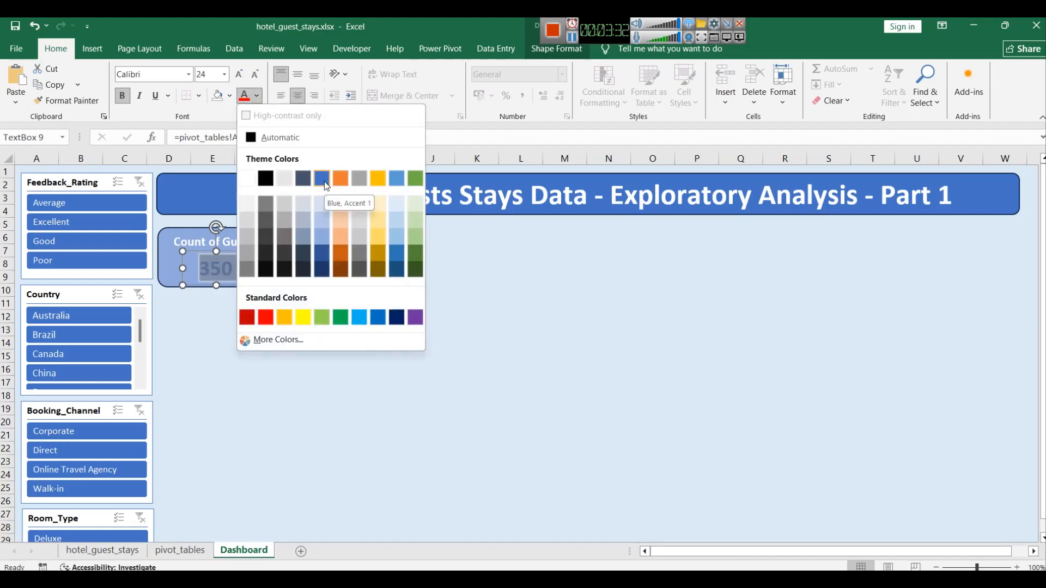
pyautogui.click(322, 269)
pyautogui.click(264, 273)
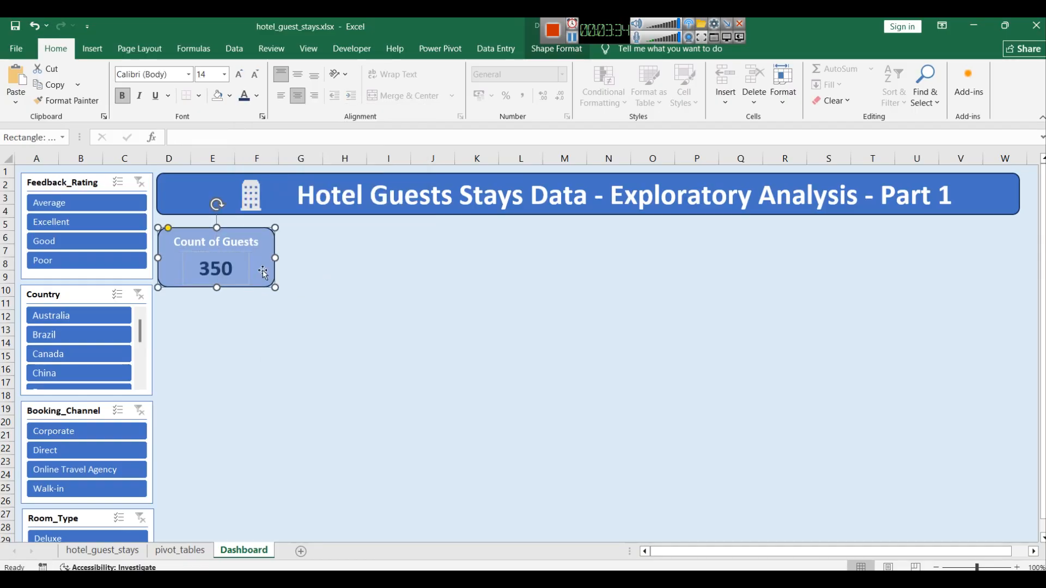
pyautogui.click(343, 324)
# Step: Remove the outline from the count text box
pyautogui.click(224, 267)
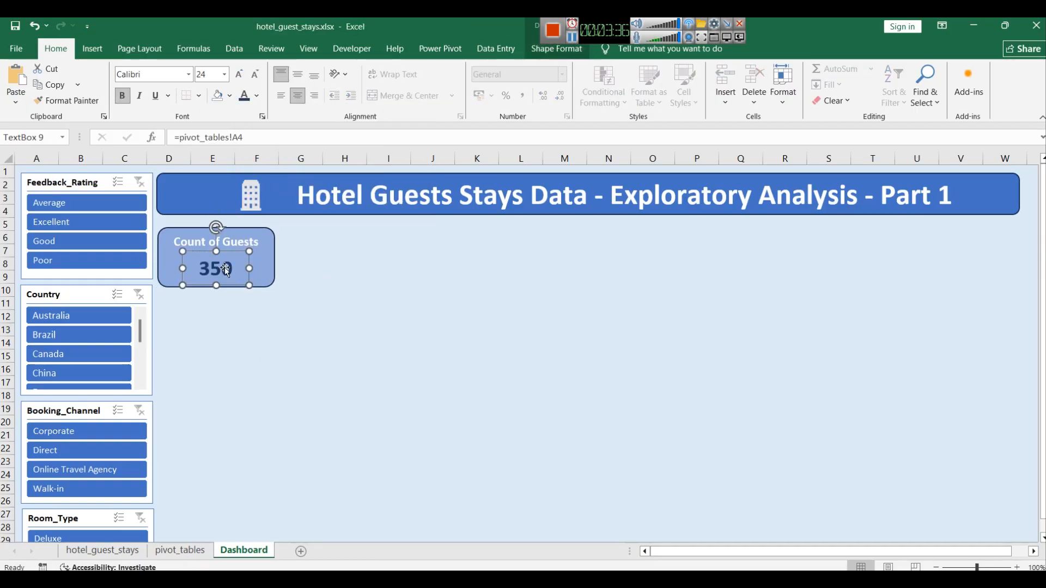
pyautogui.rightClick(226, 270)
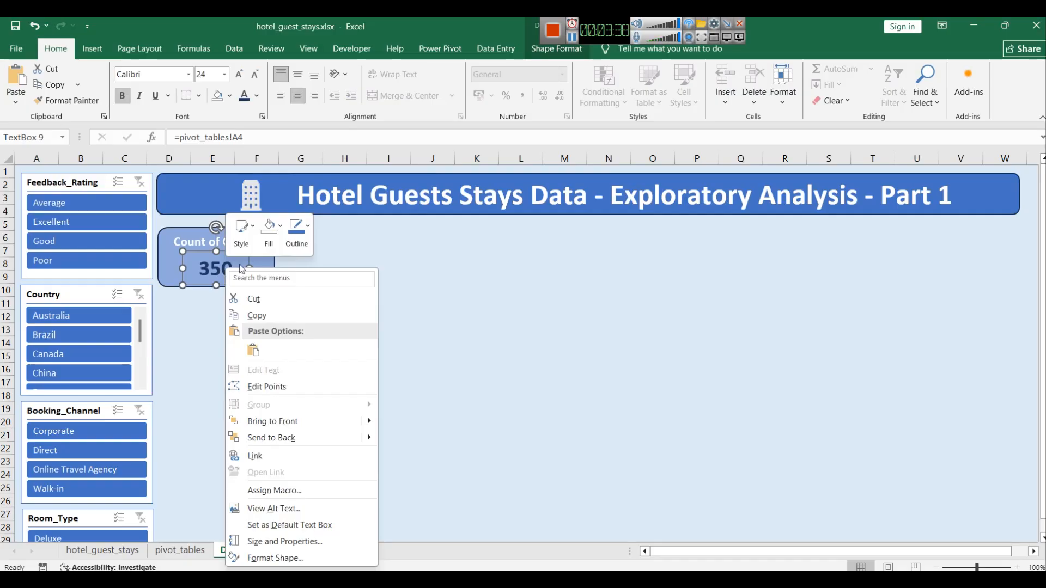
pyautogui.click(297, 232)
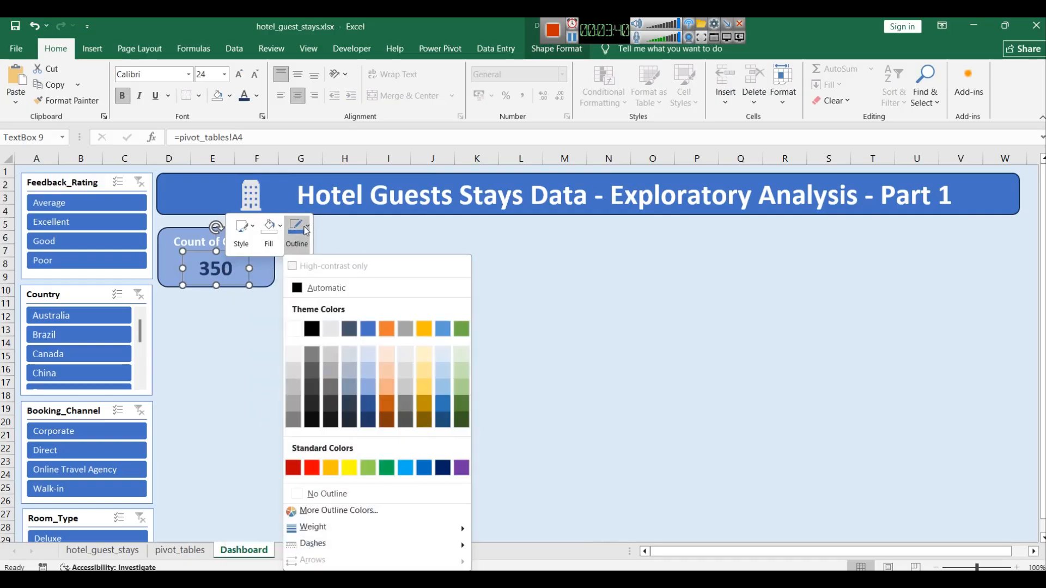
pyautogui.click(318, 492)
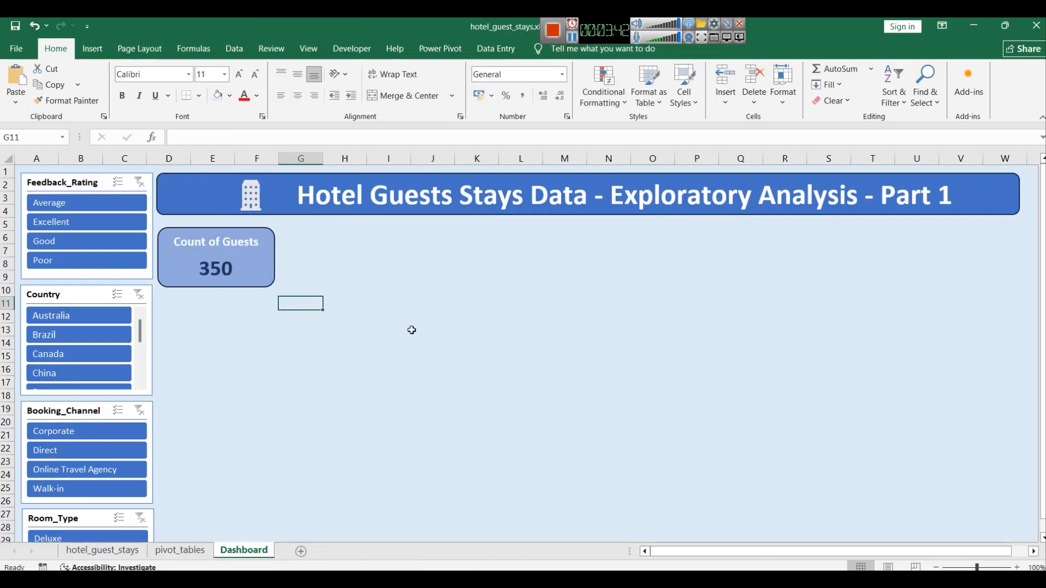
# Step: Nudge the count text box slightly right within the card
pyautogui.click(182, 274)
pyautogui.moveTo(182, 267); pyautogui.dragTo(224, 268)
pyautogui.click(305, 278)
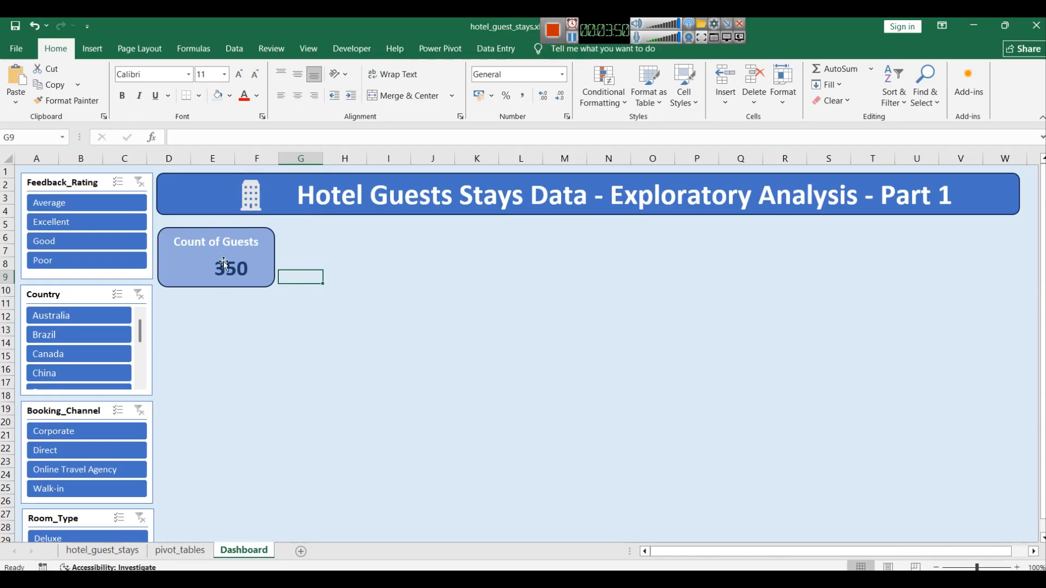
# Step: Insert the family icon from the People icons and place it about 1.3 cm square beside the count in the Count of Guests card
pyautogui.click(105, 54)
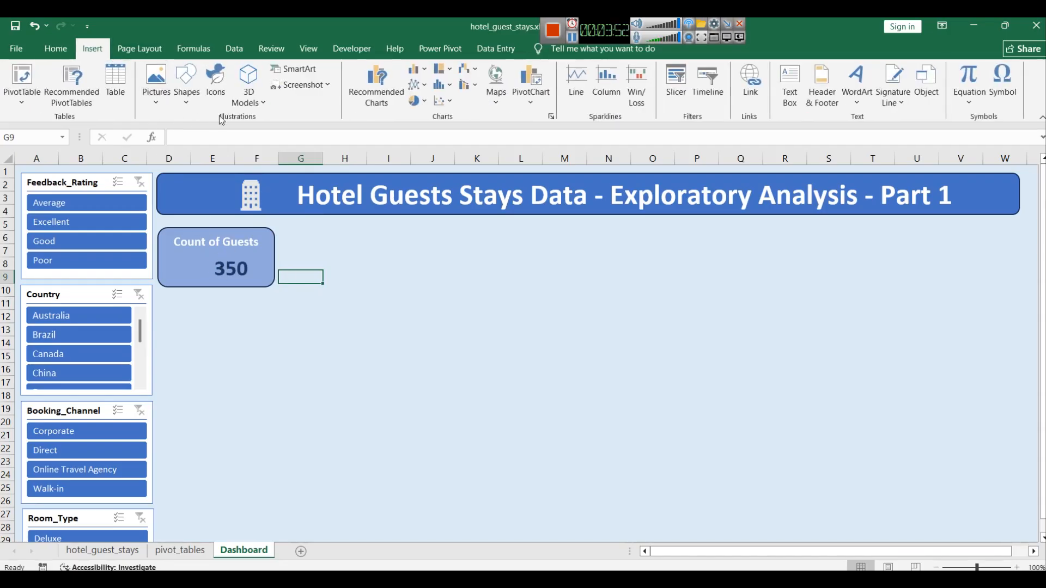
pyautogui.click(192, 104)
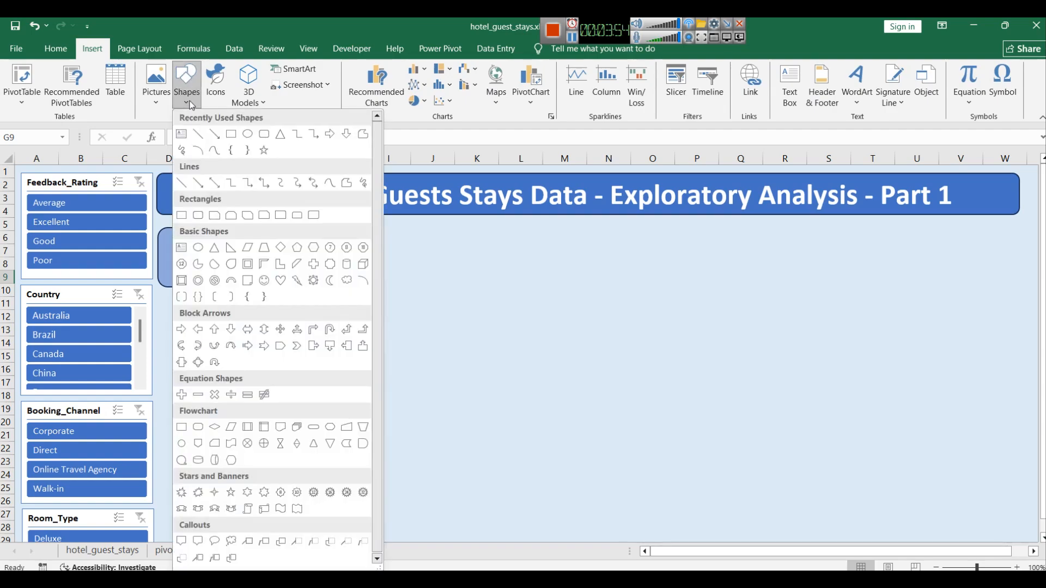
pyautogui.click(225, 90)
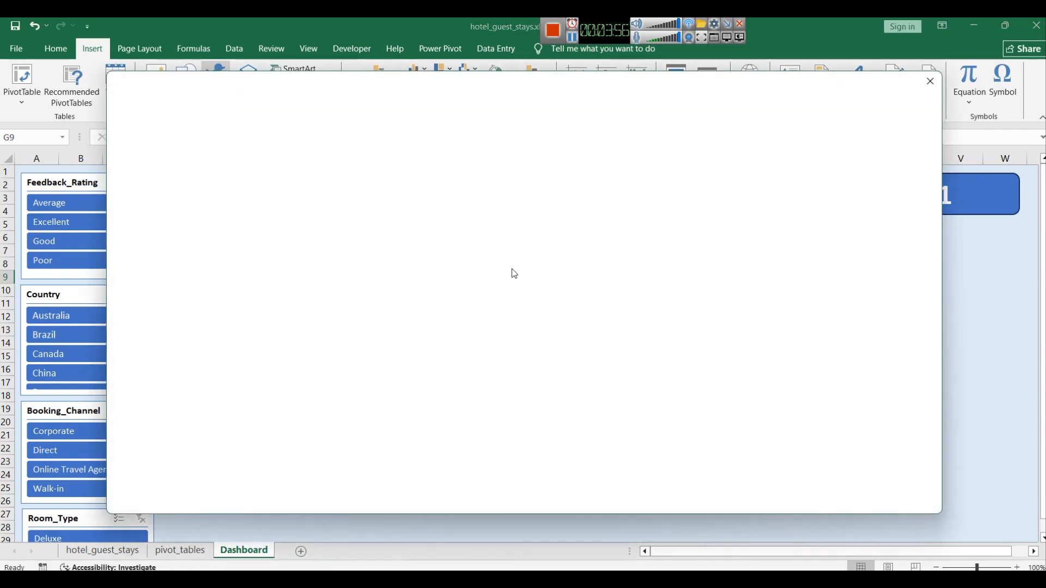
pyautogui.scroll(-4, 607, 292)
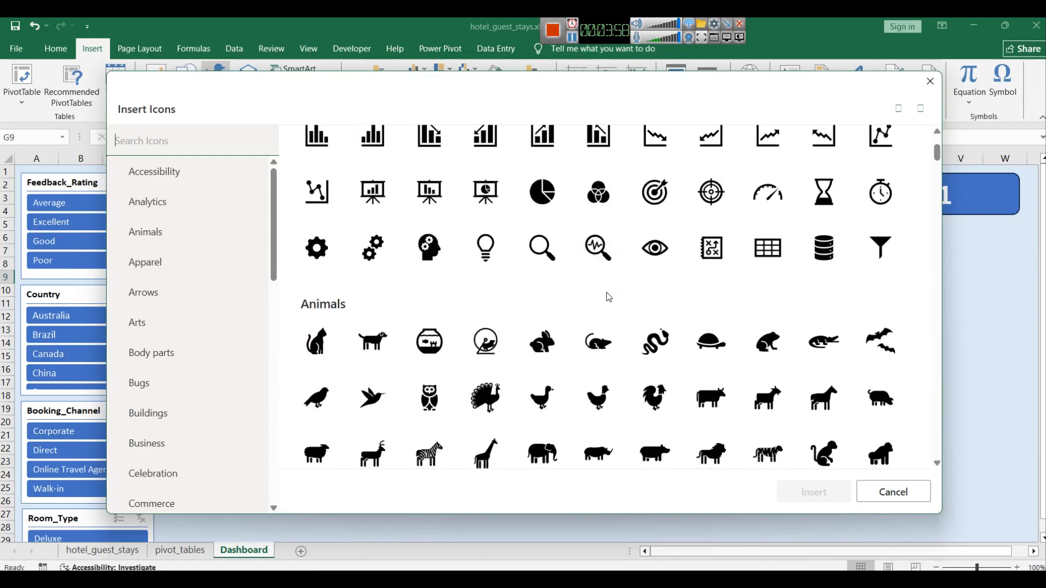
pyautogui.scroll(-15, 510, 292)
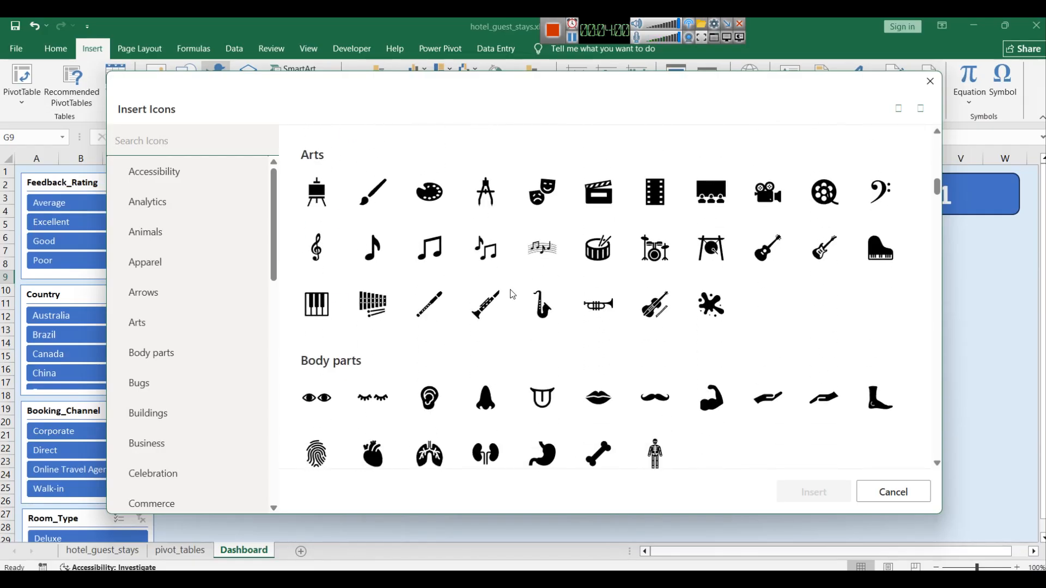
pyautogui.scroll(-15, 526, 299)
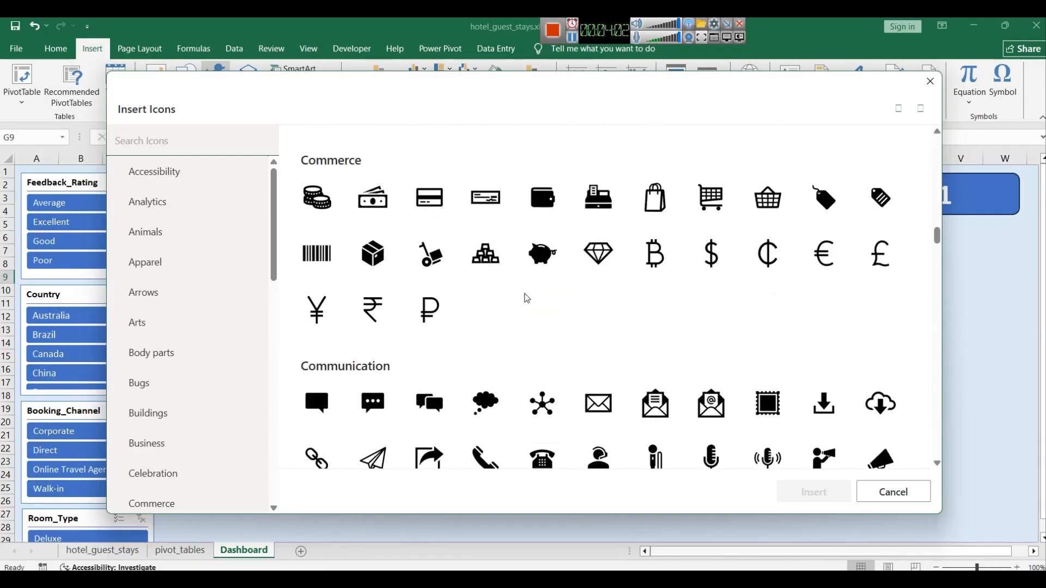
pyautogui.scroll(-6, 499, 296)
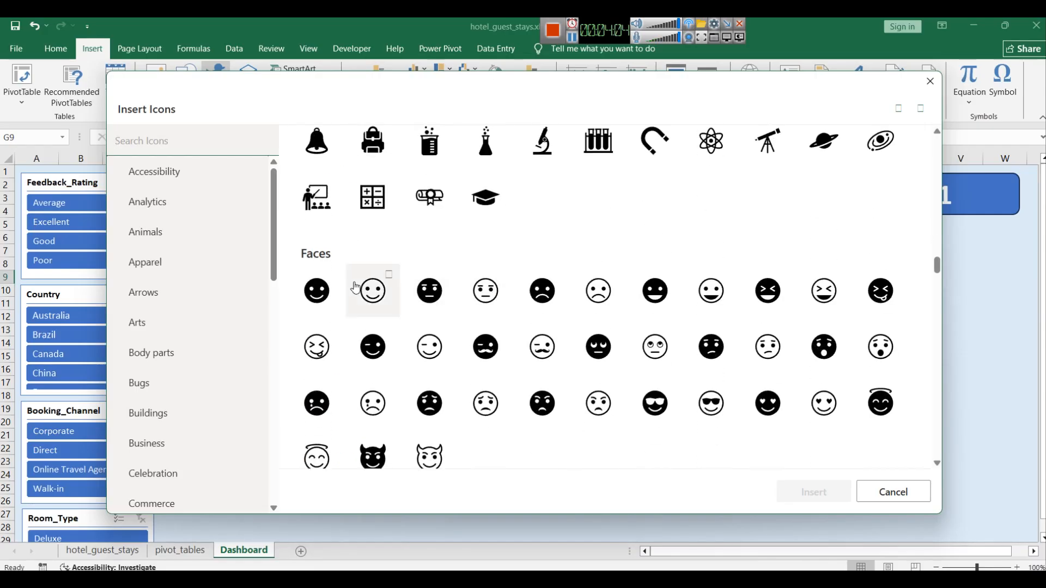
pyautogui.scroll(2, 419, 296)
pyautogui.scroll(-12, 455, 294)
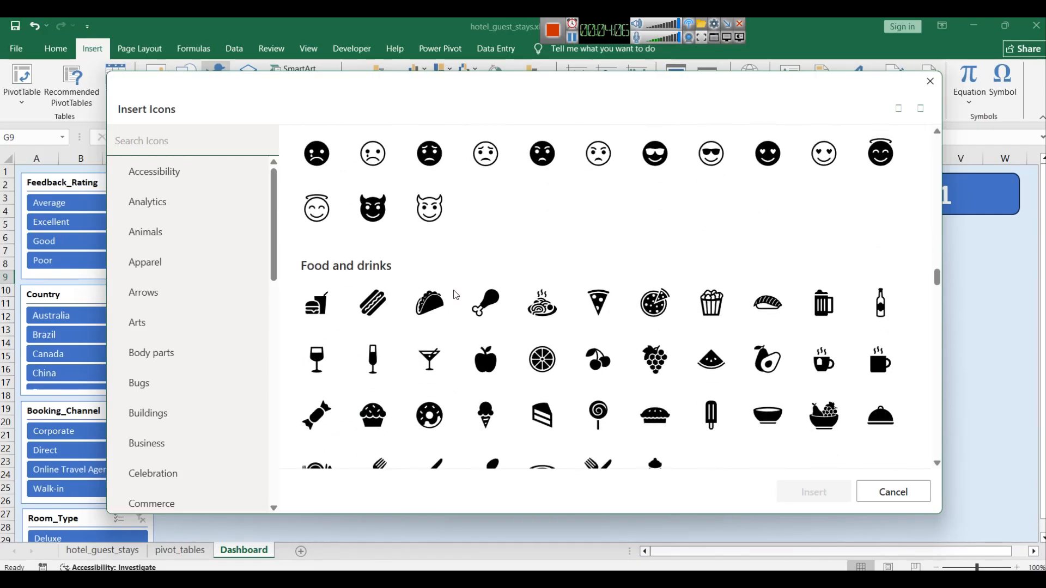
pyautogui.scroll(-10, 450, 295)
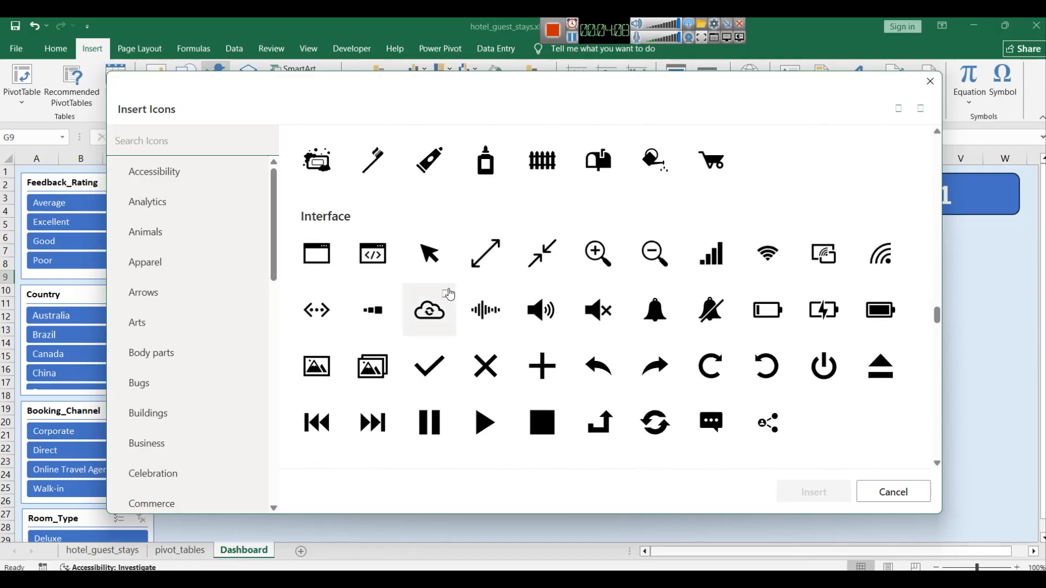
pyautogui.scroll(2, 448, 278)
pyautogui.scroll(-10, 599, 327)
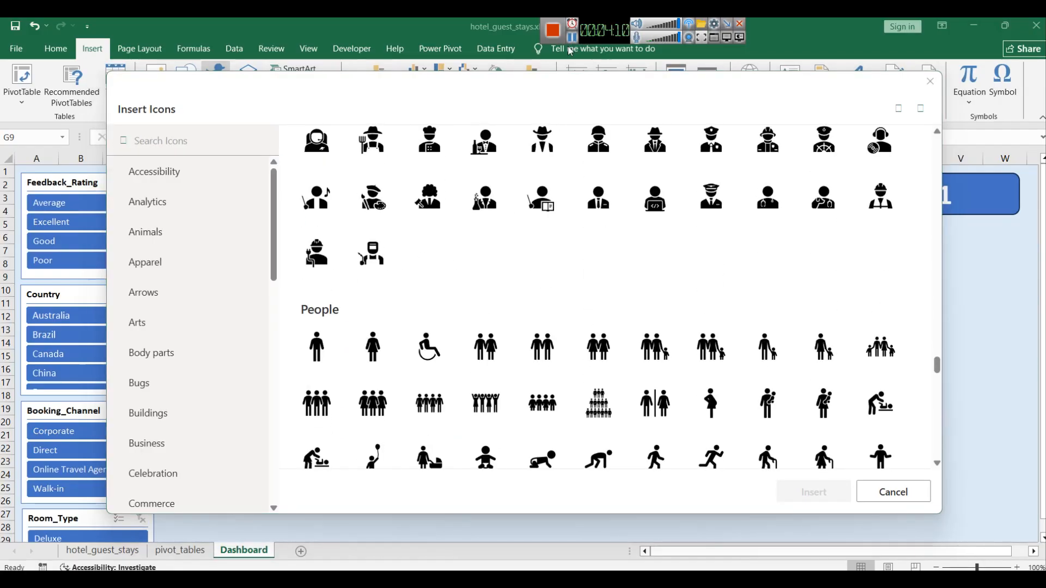
pyautogui.click(719, 357)
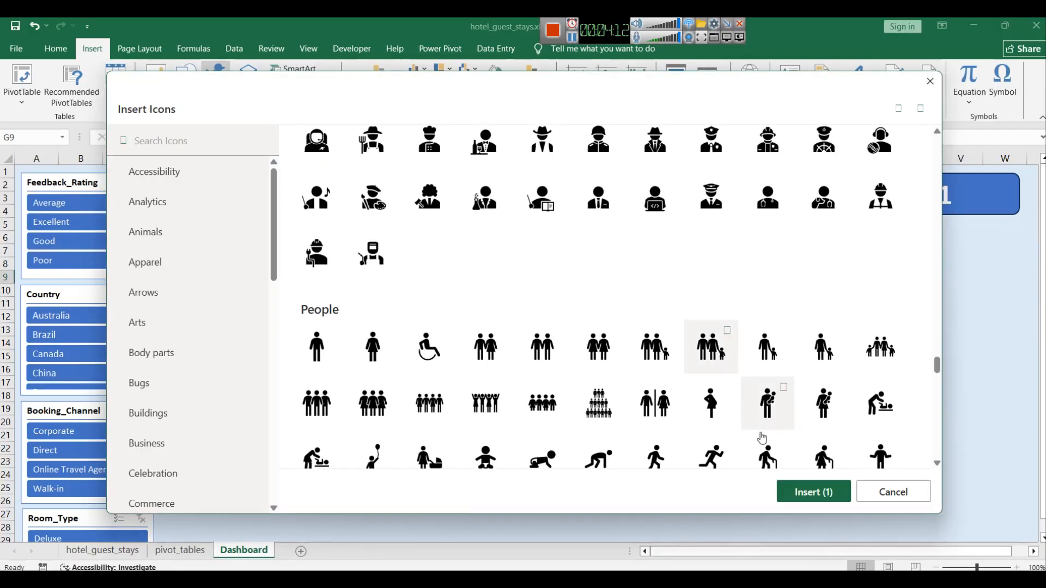
pyautogui.click(812, 492)
pyautogui.moveTo(316, 308); pyautogui.dragTo(207, 277)
pyautogui.moveTo(234, 234); pyautogui.dragTo(189, 263)
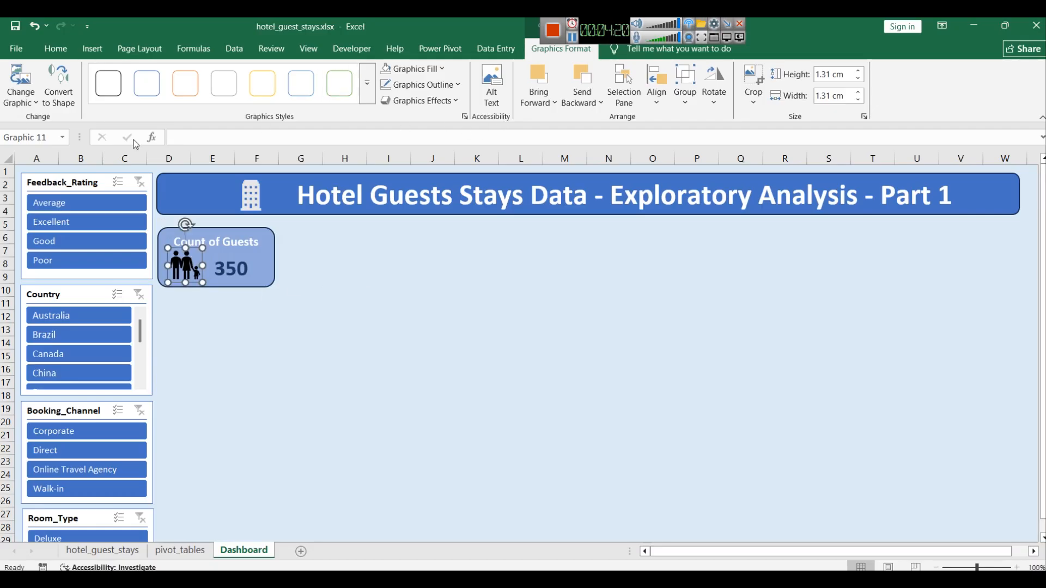
# Step: Set the family icon's fill to a dark blue theme shade
pyautogui.rightClick(188, 268)
pyautogui.click(230, 230)
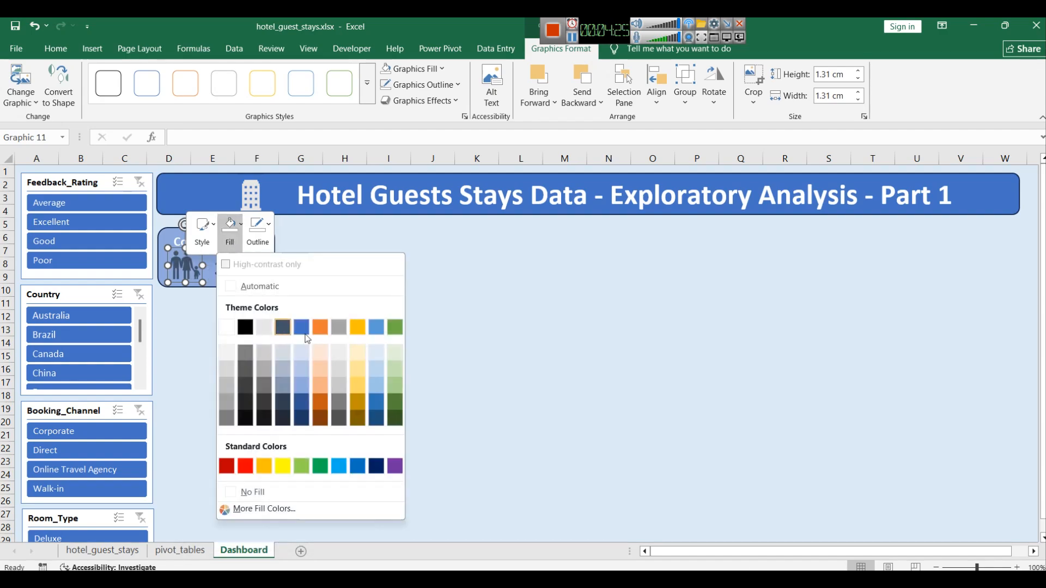
pyautogui.click(301, 417)
pyautogui.click(355, 302)
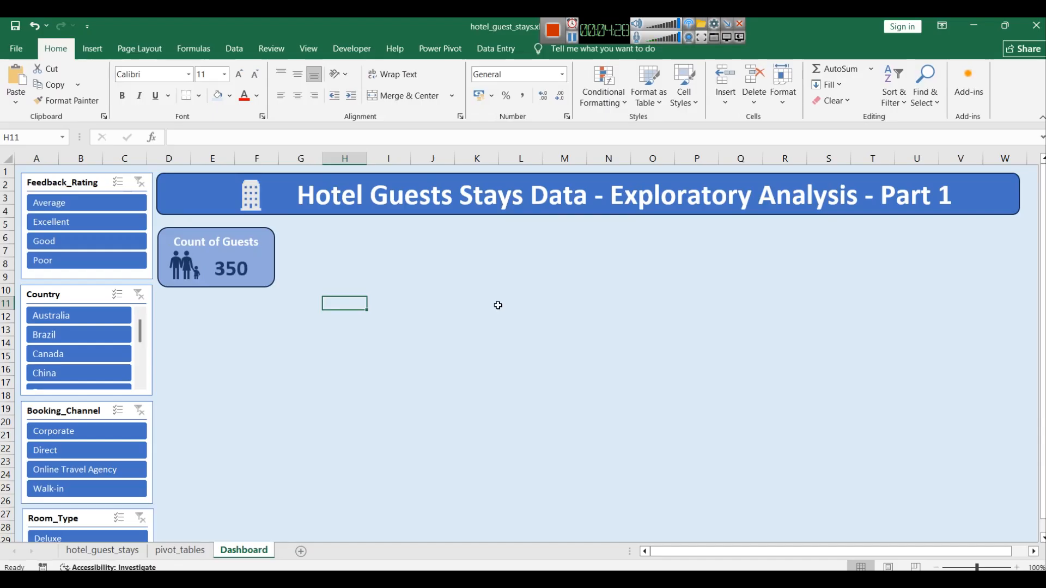
# Step: Select the card, title, icon and count, duplicate them, move the copy right, and undo both actions
pyautogui.click(204, 247)
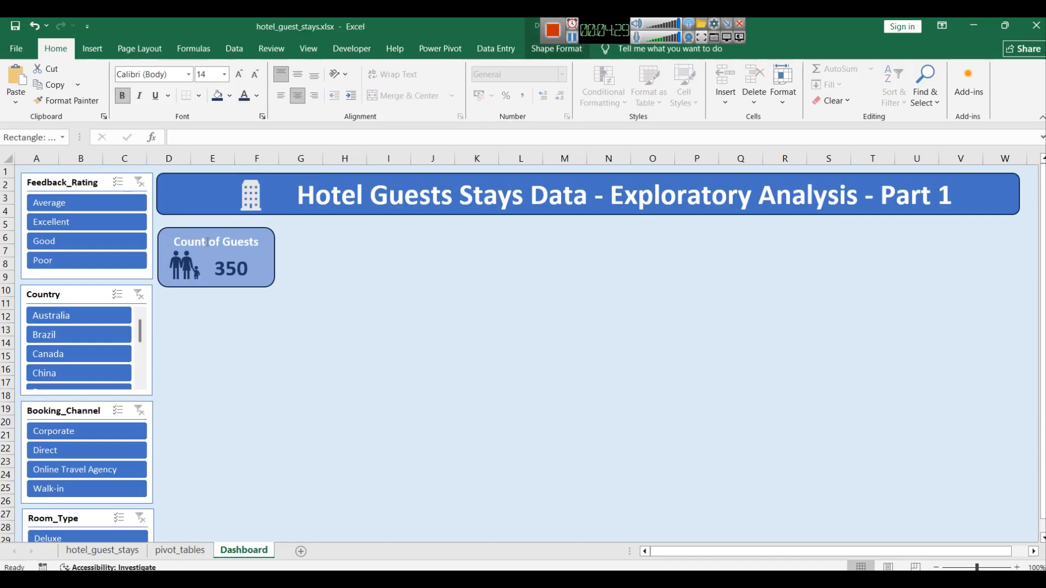
pyautogui.click(318, 298)
pyautogui.click(259, 282)
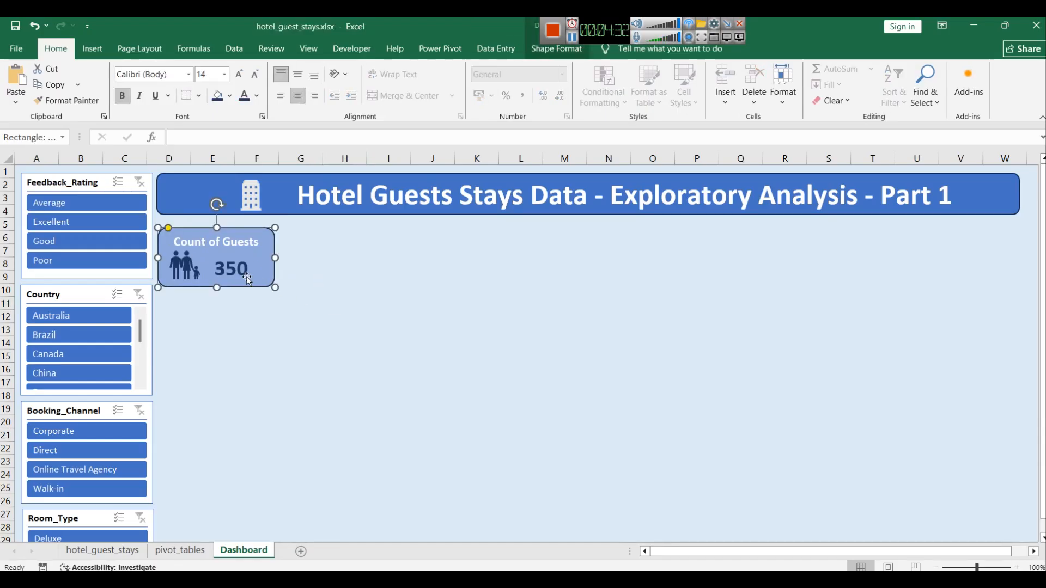
pyautogui.keyDown('ctrl'); pyautogui.click(192, 267); pyautogui.keyUp('ctrl')
pyautogui.keyDown('ctrl'); pyautogui.click(232, 266); pyautogui.keyUp('ctrl')
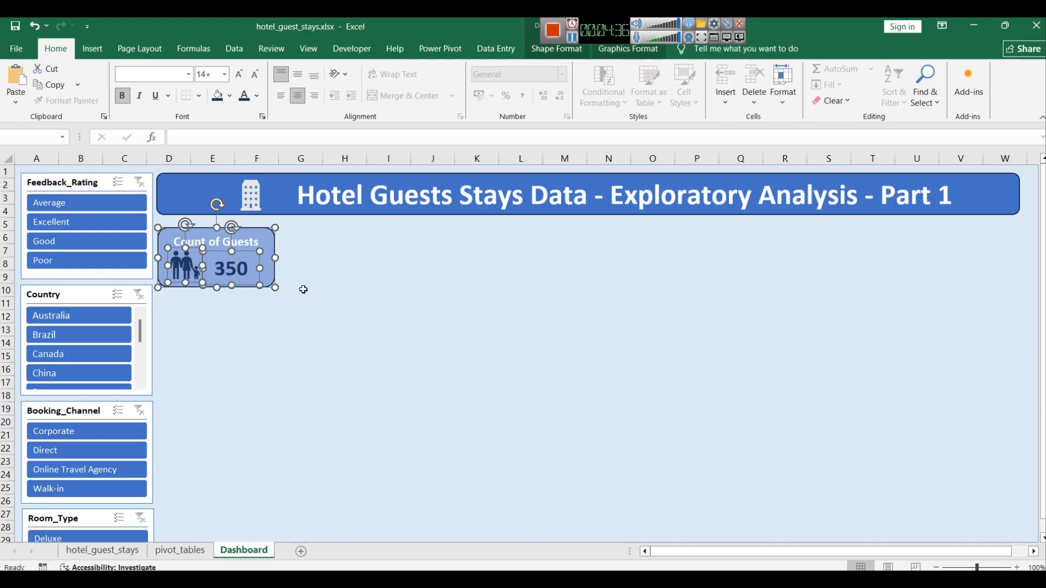
pyautogui.hotkey('ctrl', 'd')
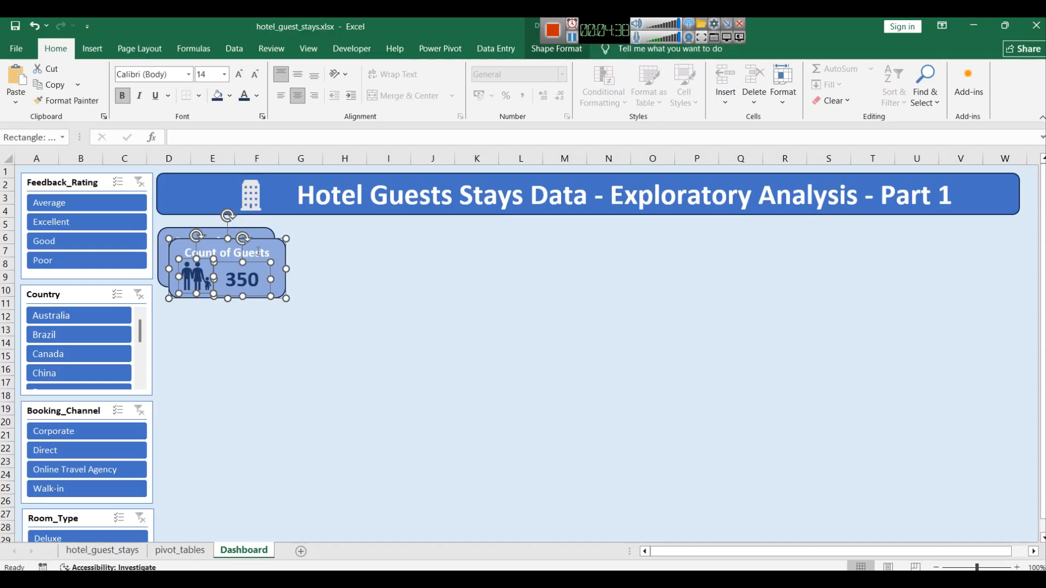
pyautogui.moveTo(258, 245); pyautogui.dragTo(368, 229)
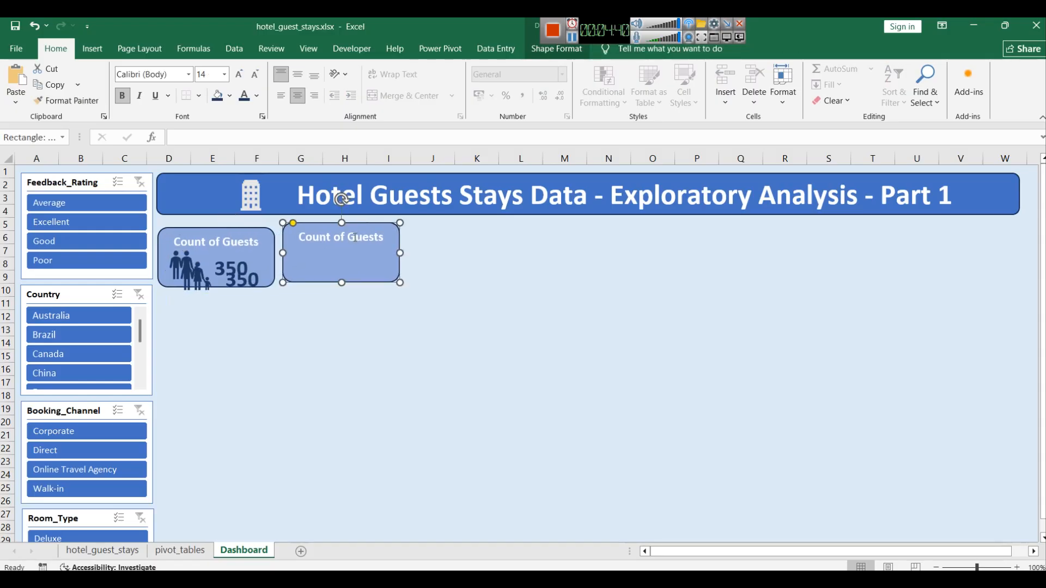
pyautogui.hotkey('ctrl', 'z')
pyautogui.hotkey('ctrl', 'z')
# Step: Open shape formatting options for the selected card, icon and count shapes
pyautogui.click(567, 36)
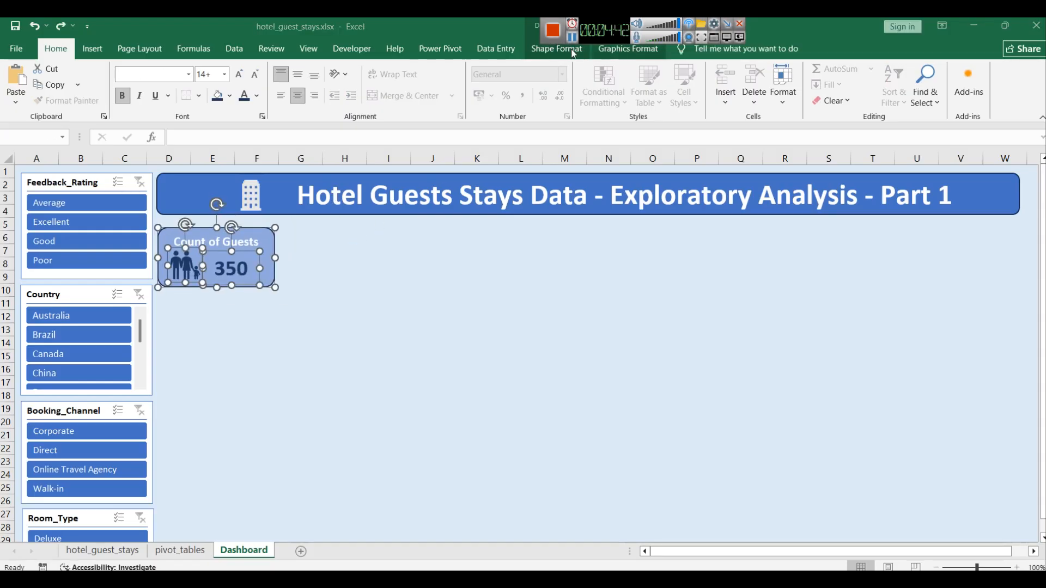
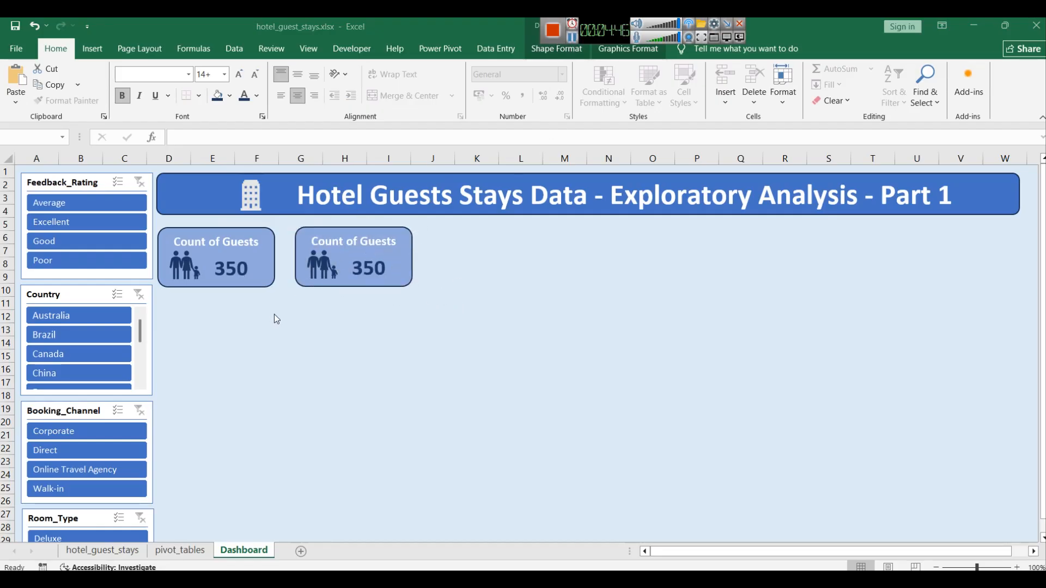
# Step: Duplicate the Count of Guests KPI card and move the copy to the right of the existing cards
pyautogui.click(249, 254)
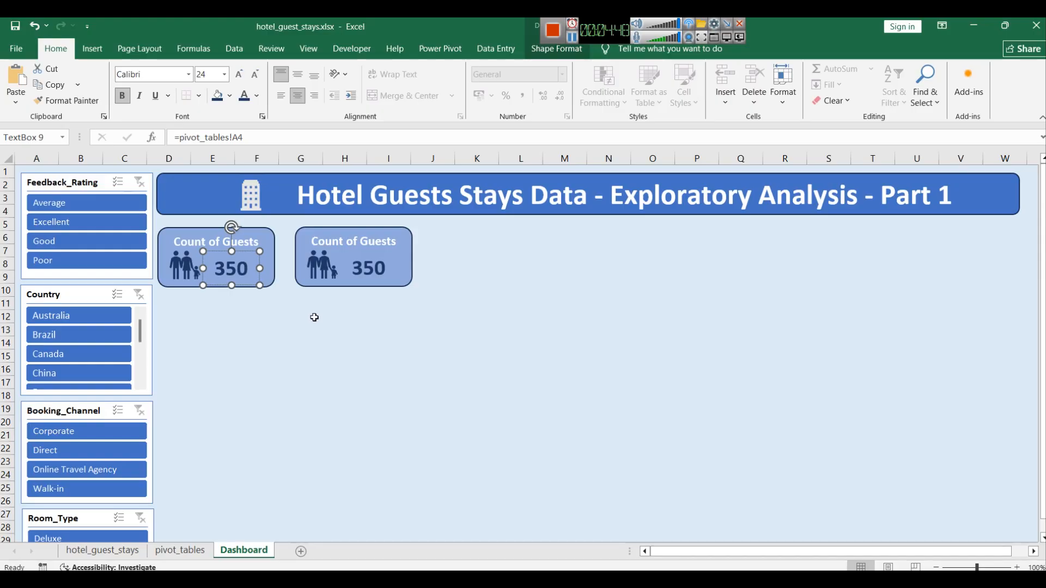
pyautogui.hotkey('ctrl', 'd')
pyautogui.moveTo(309, 259); pyautogui.dragTo(538, 233)
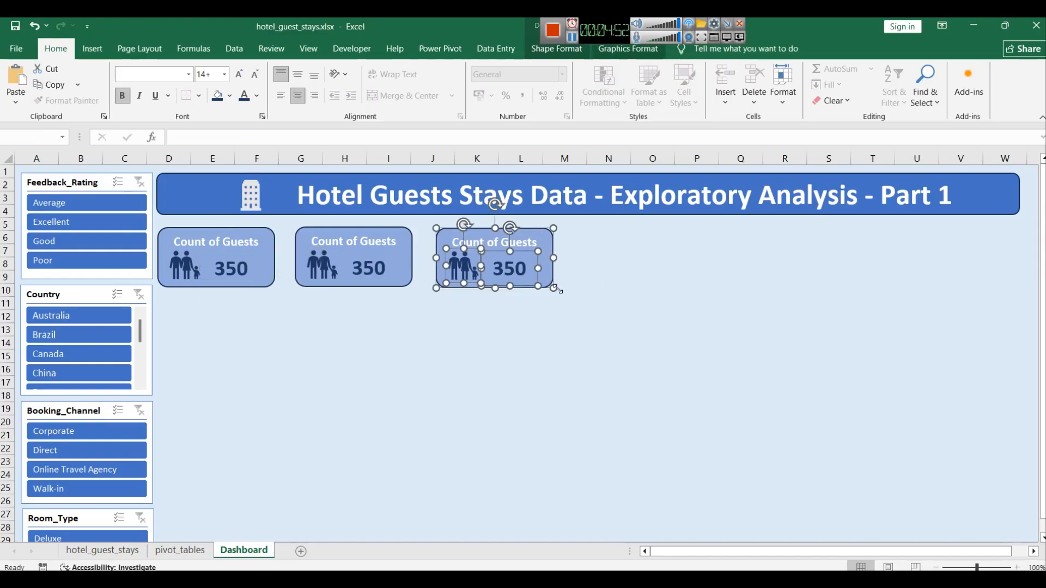
pyautogui.click(278, 357)
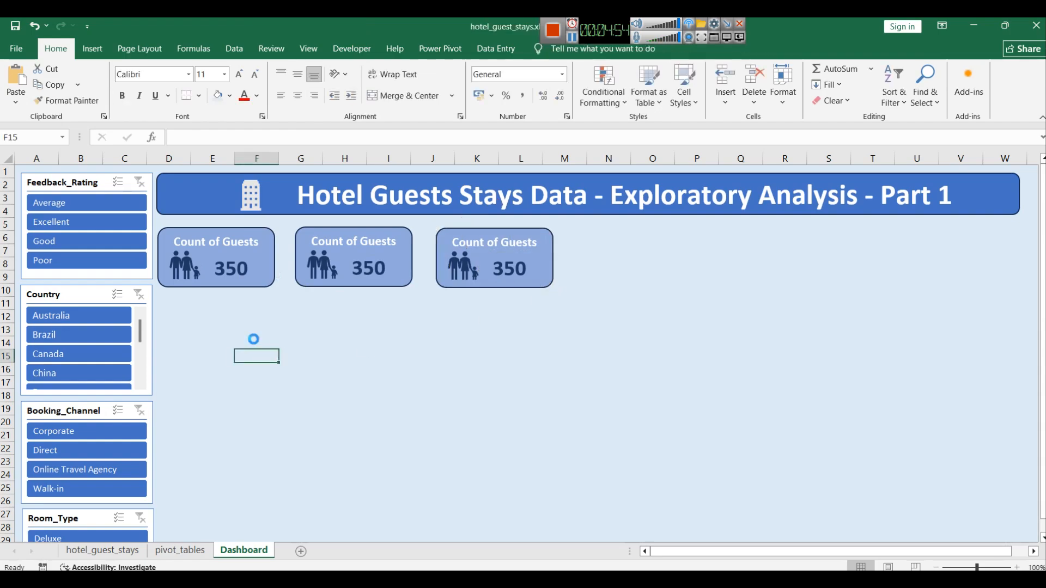
# Step: Paste and duplicate more card copies, arranging five KPI cards evenly across the row below the title
pyautogui.hotkey('ctrl', 'v')
pyautogui.moveTo(328, 354); pyautogui.dragTo(1005, 229)
pyautogui.hotkey('ctrl', 'd')
pyautogui.click(812, 329)
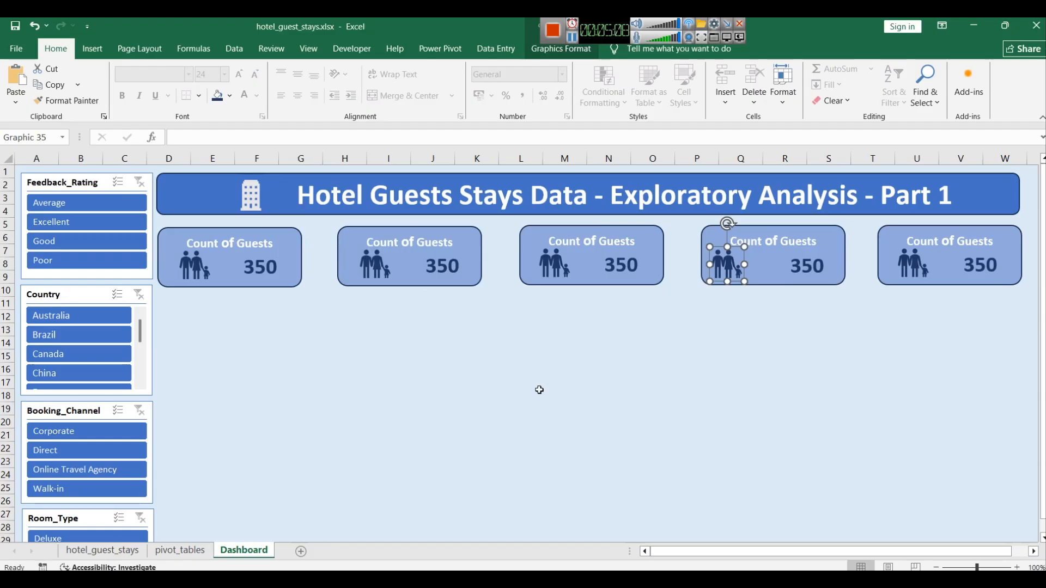
pyautogui.click(654, 403)
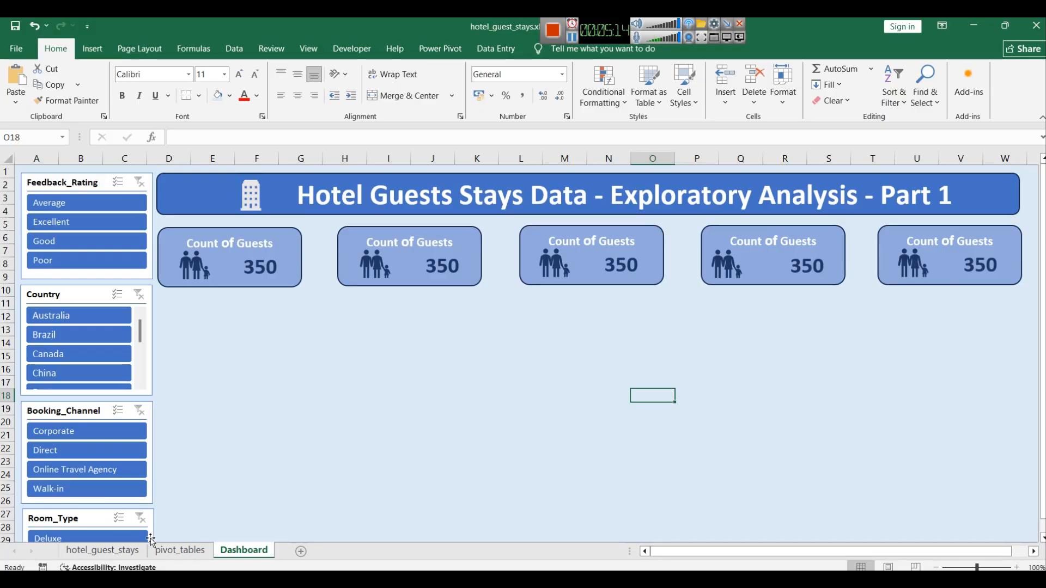
# Step: Check the pivot summary values, then retitle the second card as Avg Night Stayed
pyautogui.click(168, 536)
pyautogui.click(174, 550)
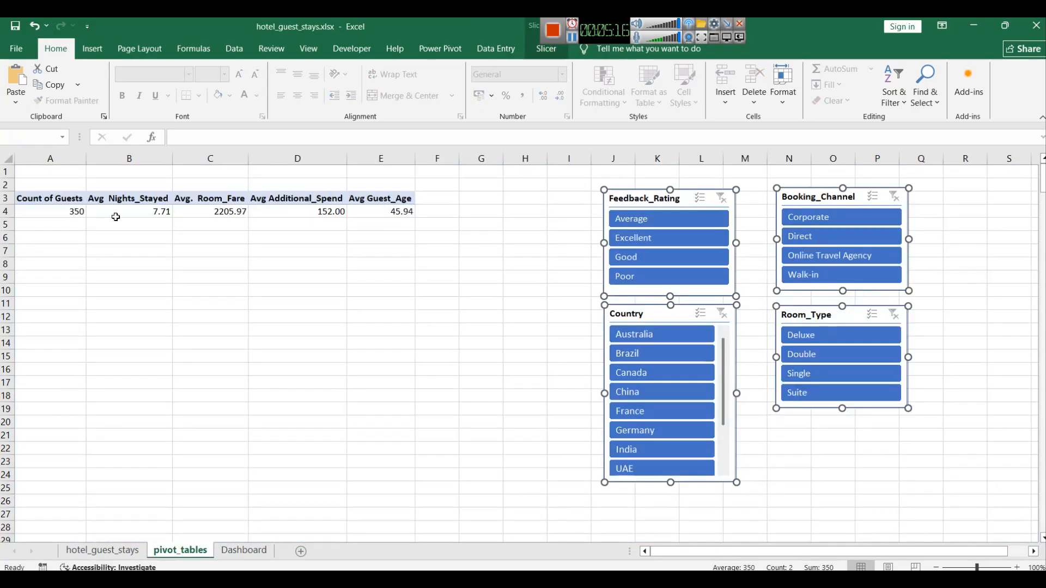
pyautogui.moveTo(116, 217)
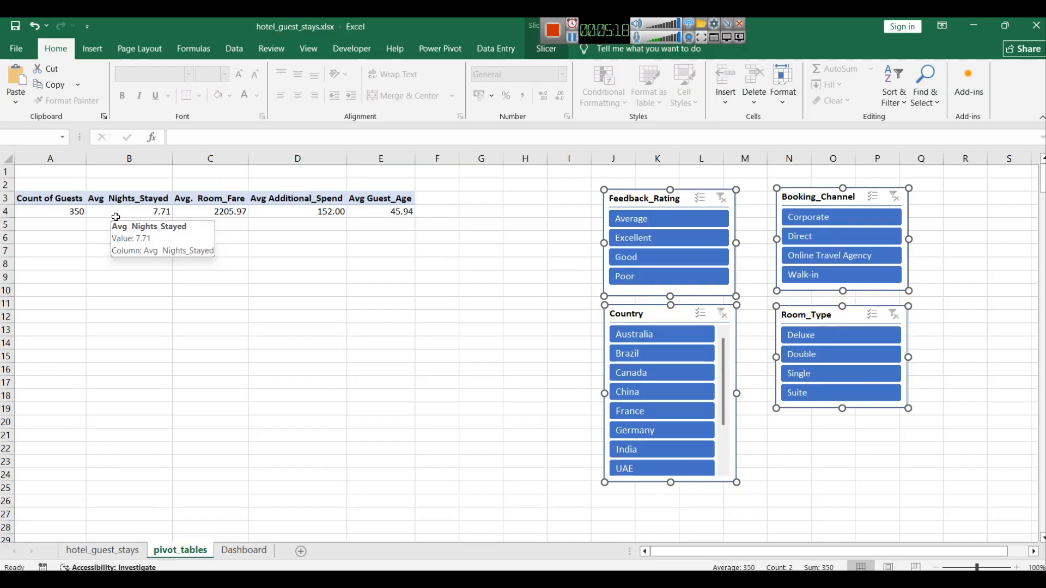
pyautogui.click(236, 551)
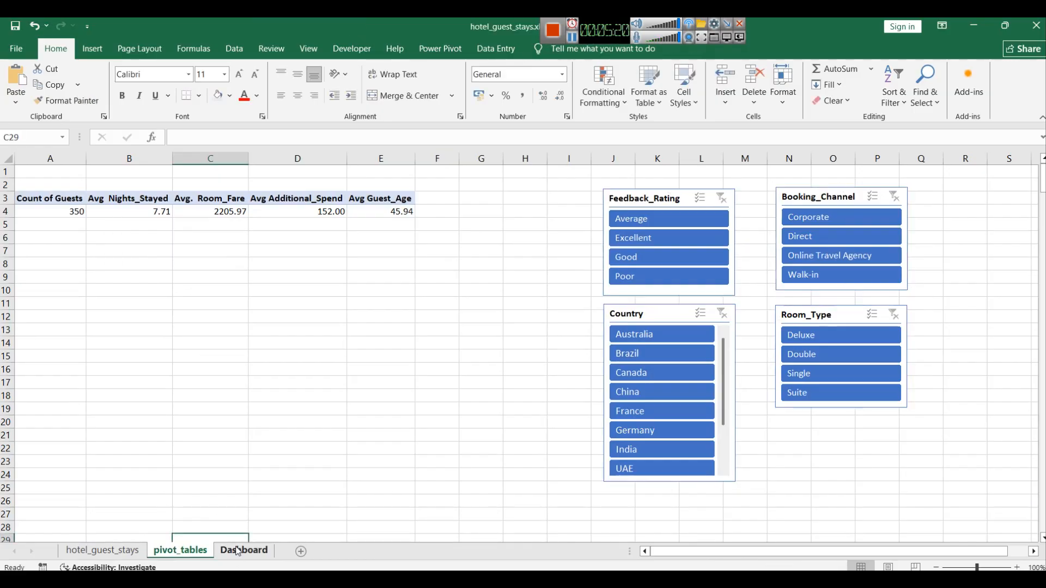
pyautogui.tripleClick(402, 244)
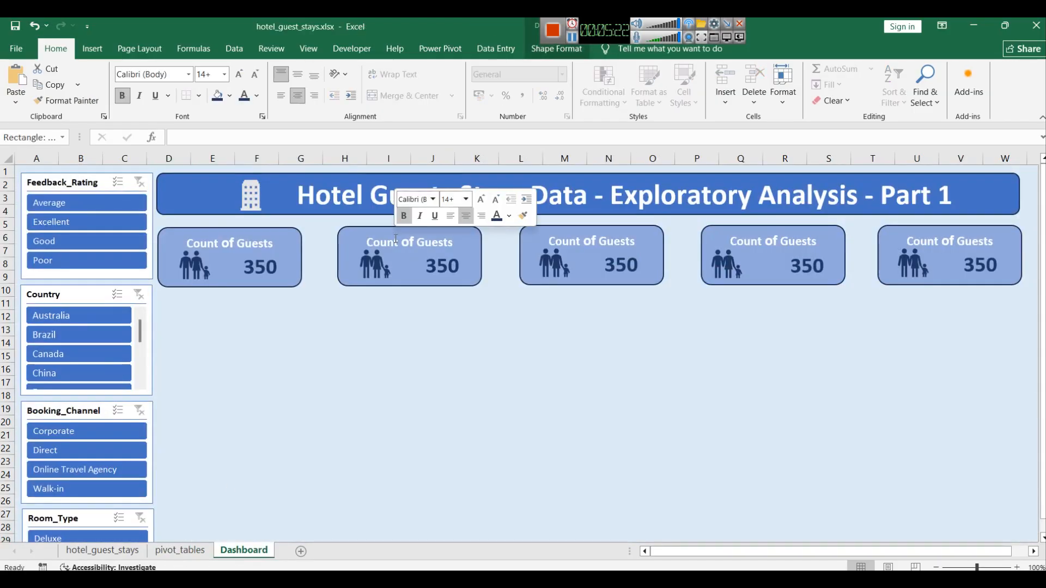
pyautogui.write('Avg Night Stayed')
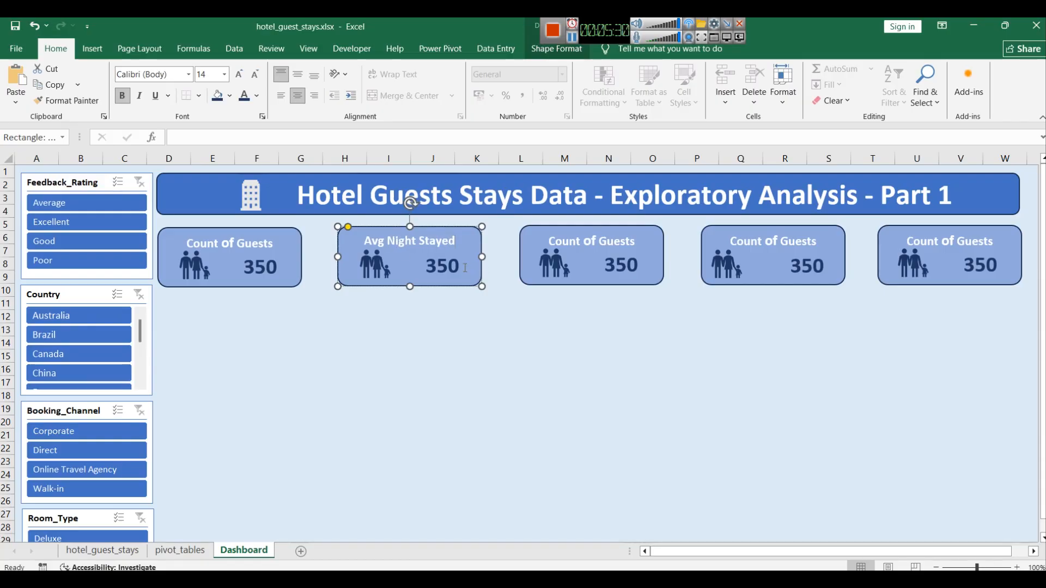
# Step: Link the second card's number box to pivot_tables!B4
pyautogui.click(467, 334)
pyautogui.click(442, 265)
pyautogui.click(238, 138)
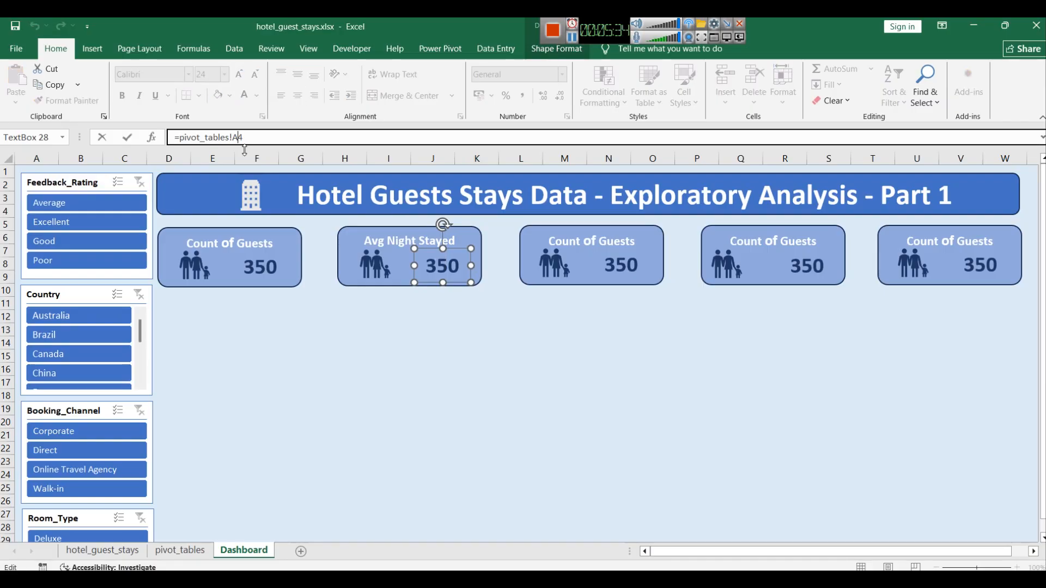
pyautogui.write('B')
pyautogui.press('Return')
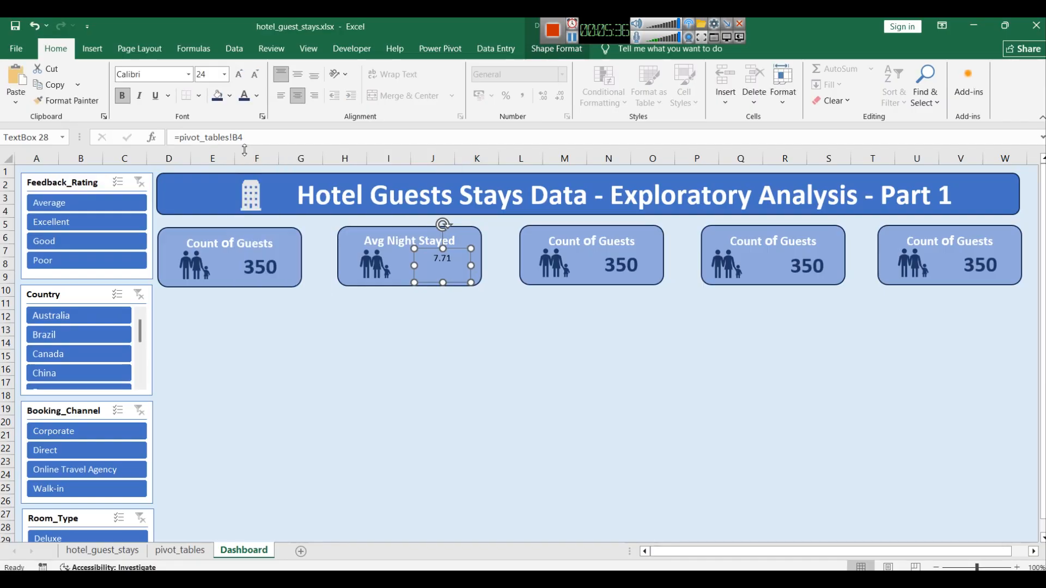
# Step: Copy the Count of Guests number formatting onto the second card's value with Format Painter
pyautogui.click(257, 266)
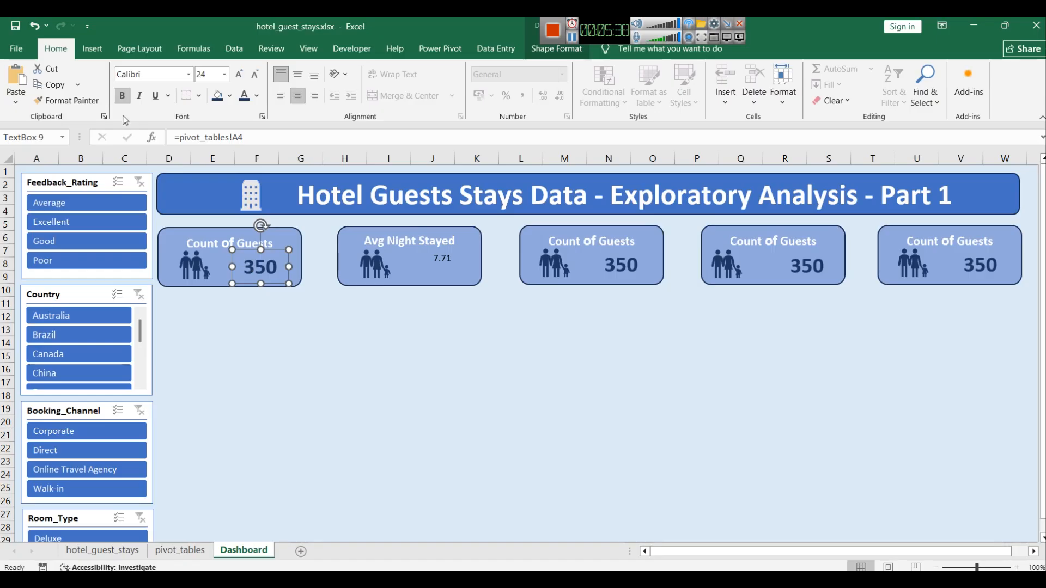
pyautogui.click(71, 101)
pyautogui.click(444, 259)
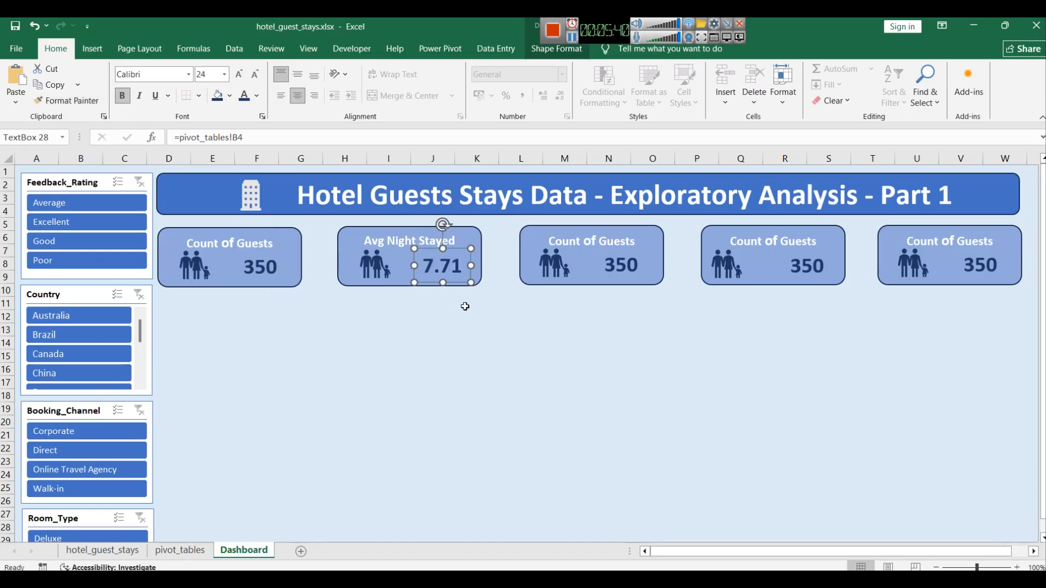
pyautogui.click(470, 329)
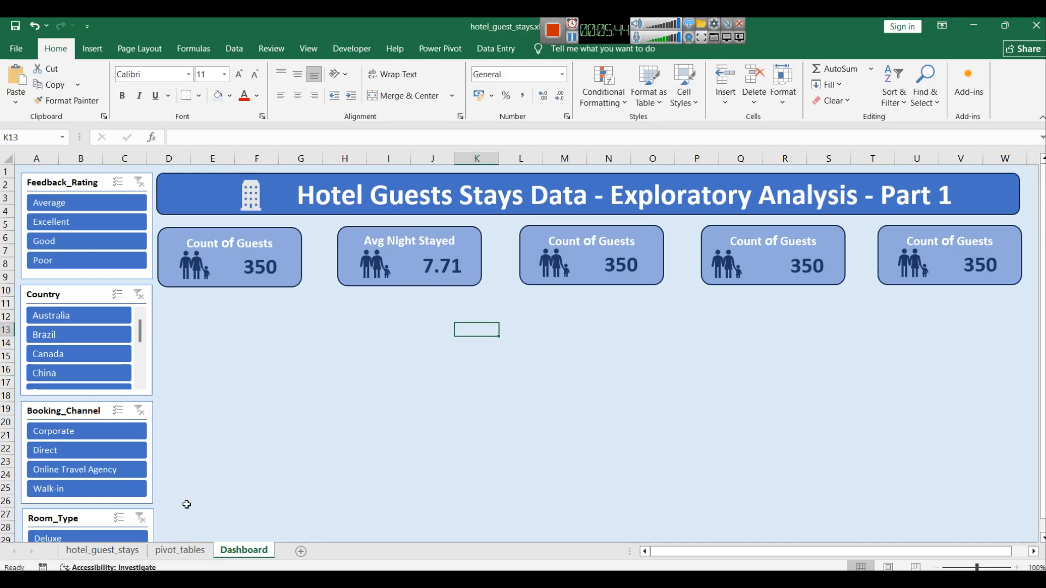
# Step: Check the pivot summary values, then retitle the third card as Avg Room Fare
pyautogui.click(174, 553)
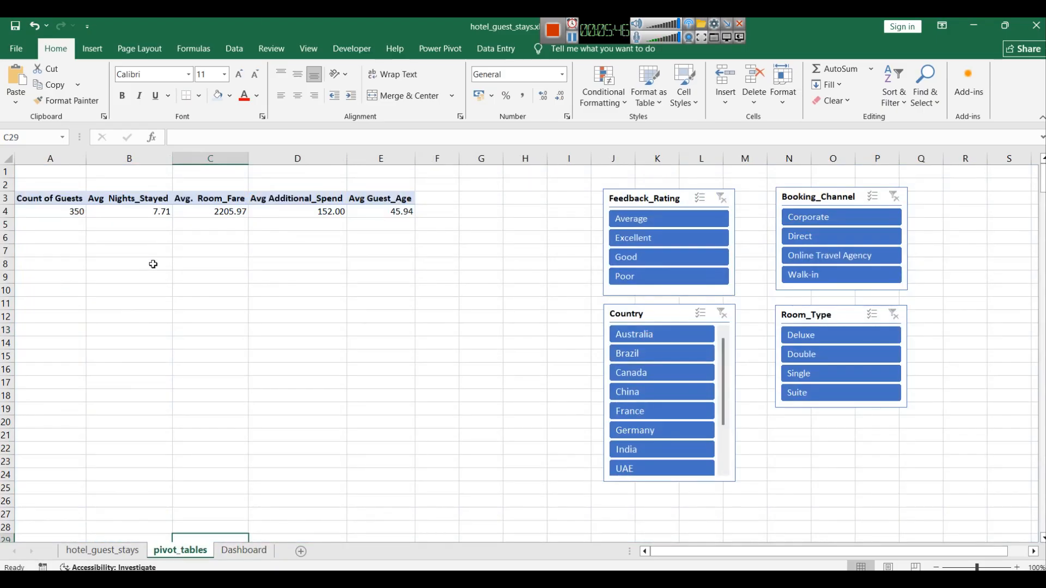
pyautogui.click(244, 550)
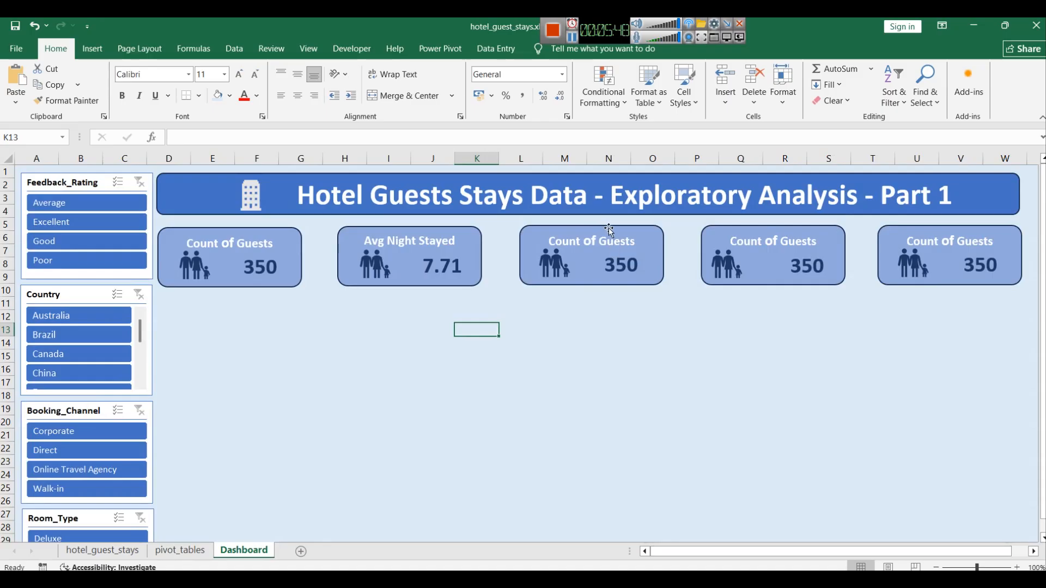
pyautogui.click(598, 247)
pyautogui.doubleClick(598, 247)
pyautogui.write('Avg')
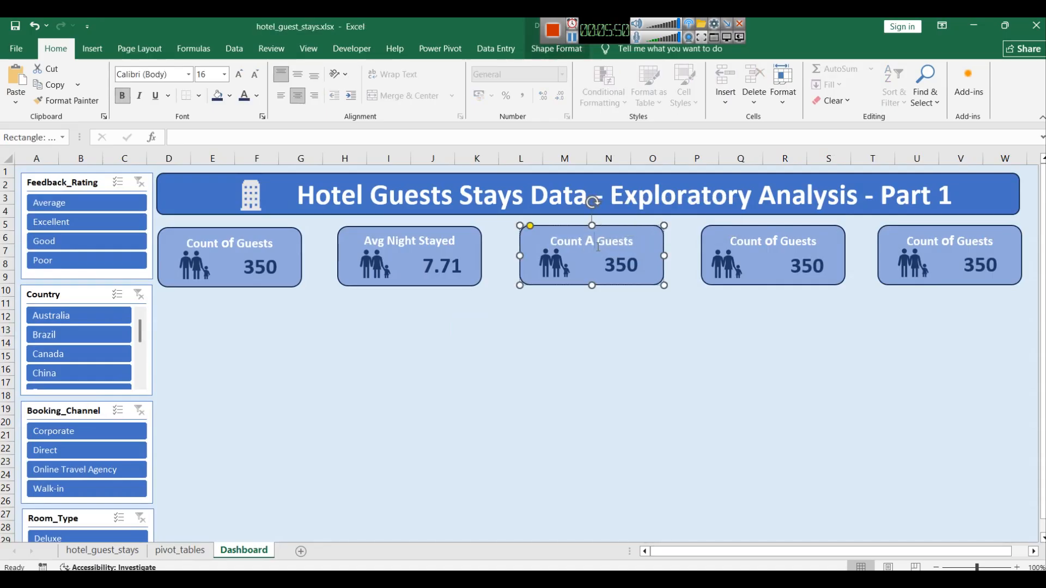
pyautogui.write(' R')
pyautogui.hotkey('ctrl', 'a')
pyautogui.press('BackSpace')
pyautogui.write('Avg Room Fate')
pyautogui.press('BackSpace')
pyautogui.press('BackSpace')
pyautogui.write('re')
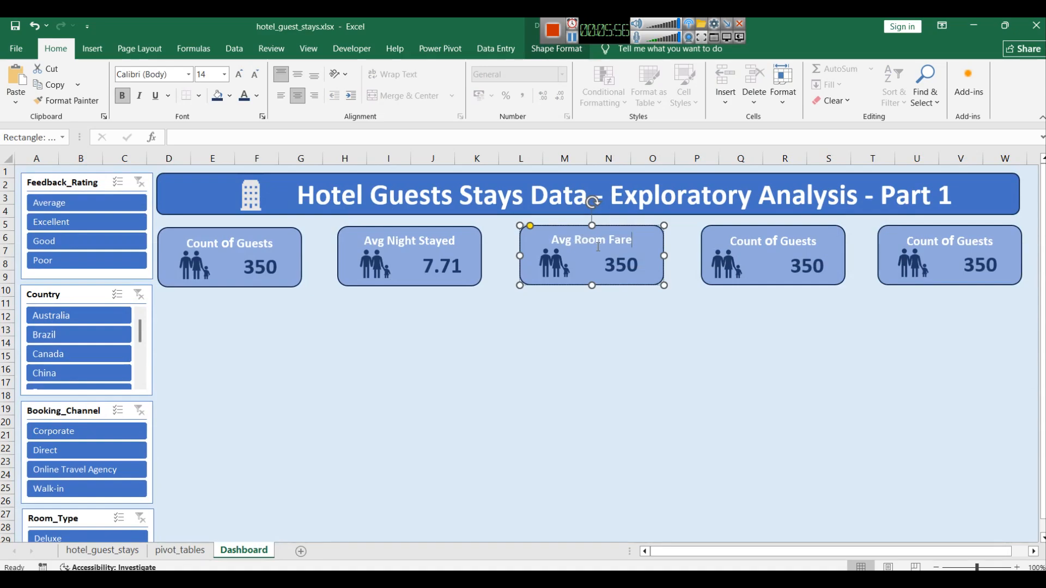
# Step: Link the third card's number box to pivot_tables!C4
pyautogui.click(626, 263)
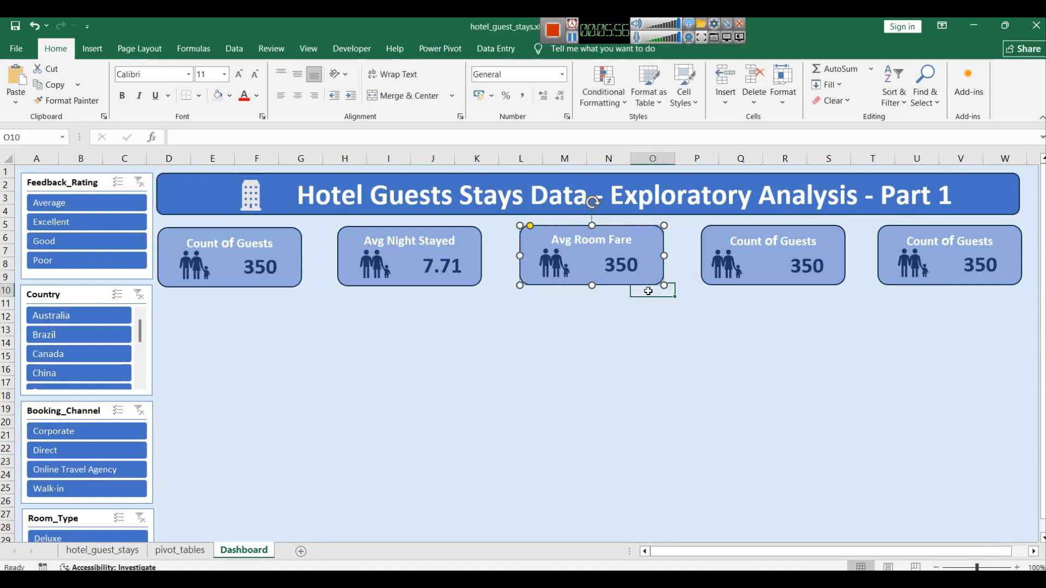
pyautogui.click(242, 145)
pyautogui.write('C')
pyautogui.press('Return')
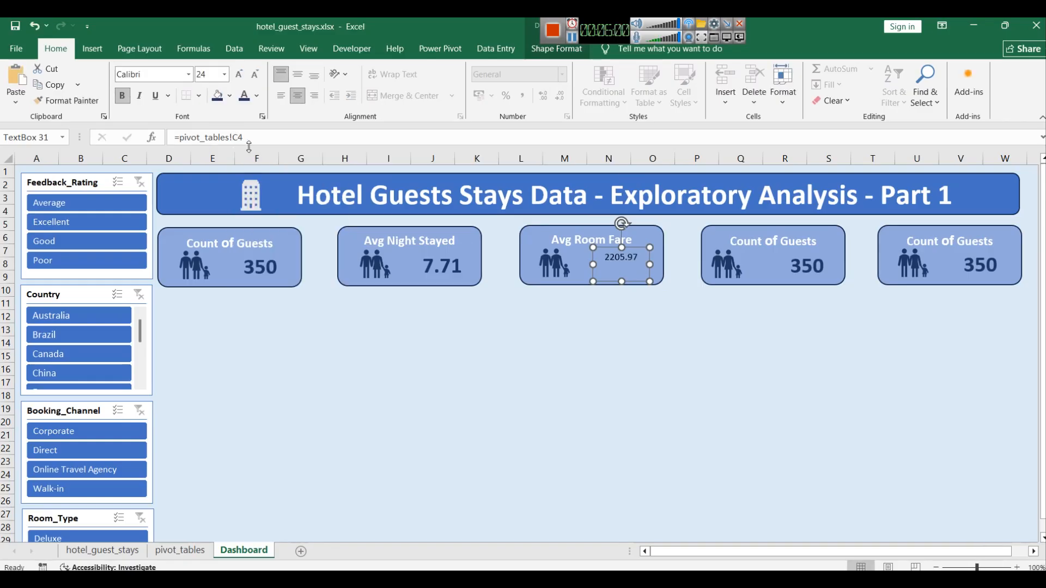
# Step: Copy the Avg Night Stayed value formatting onto the third card's number with Format Painter
pyautogui.click(424, 261)
pyautogui.click(66, 100)
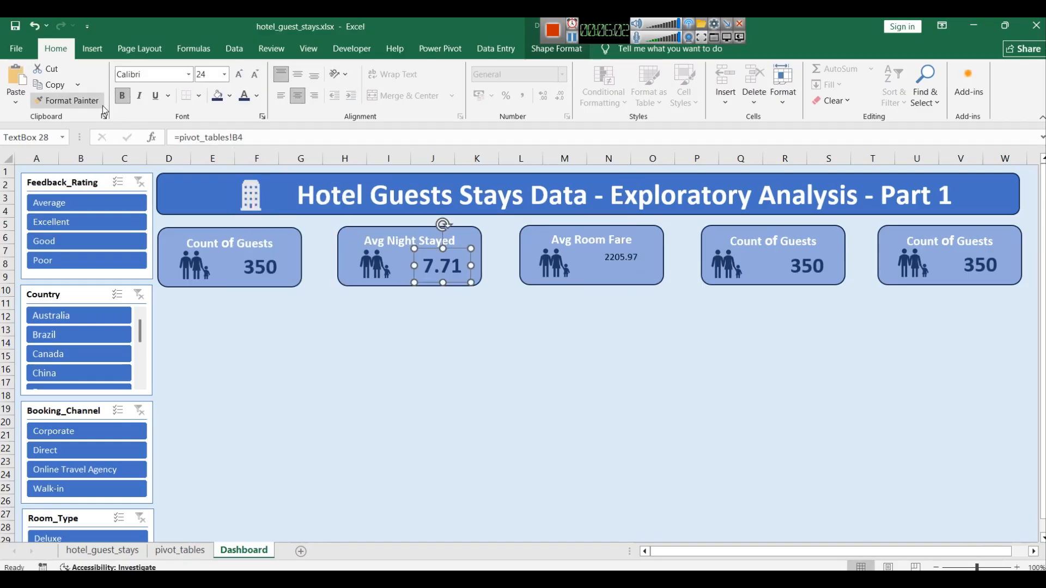
pyautogui.click(621, 257)
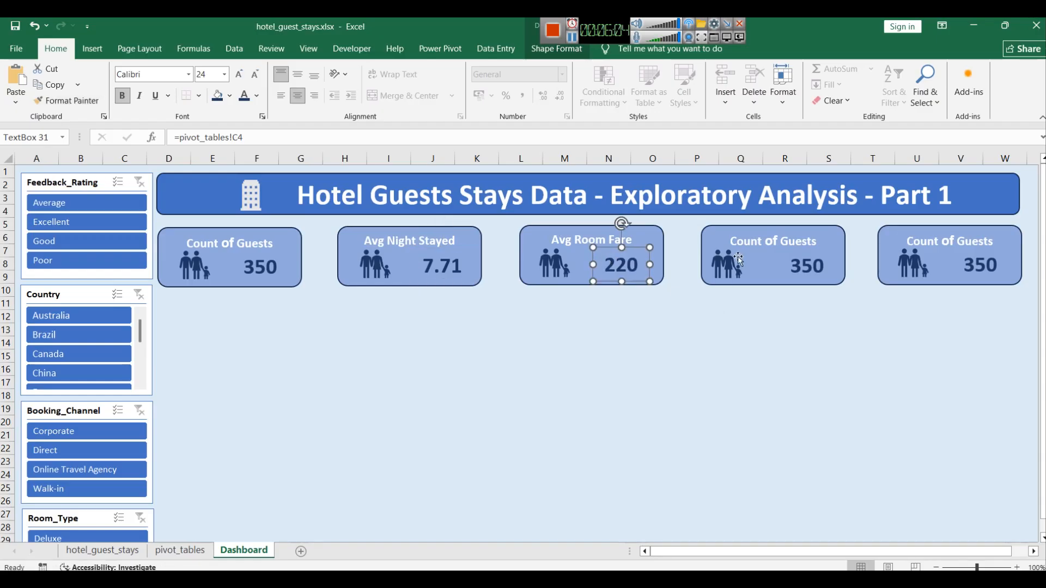
# Step: Check the pivot summary values, then retitle the fourth card as Avg Additional Spend
pyautogui.click(173, 551)
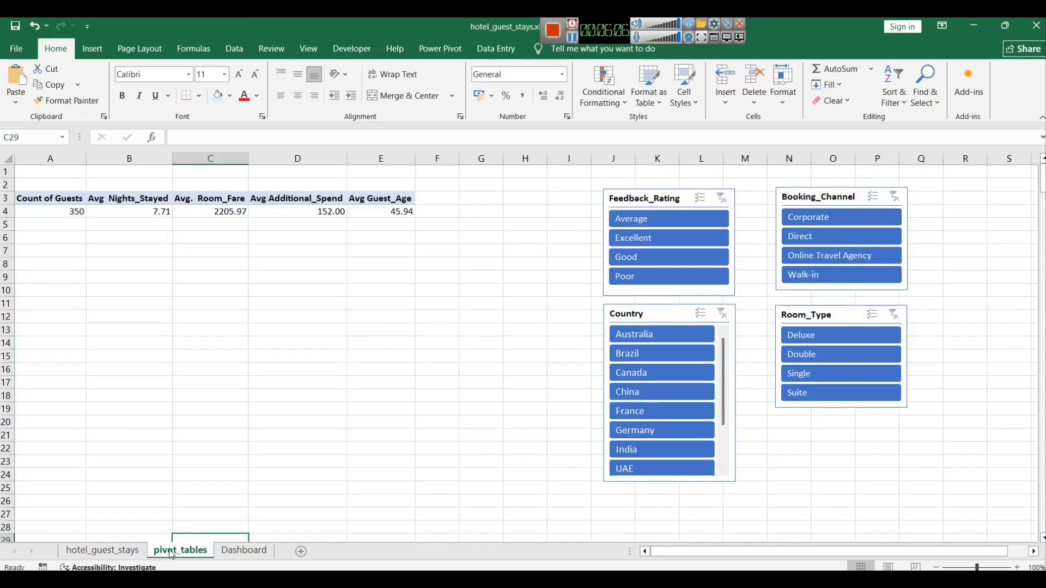
pyautogui.click(244, 550)
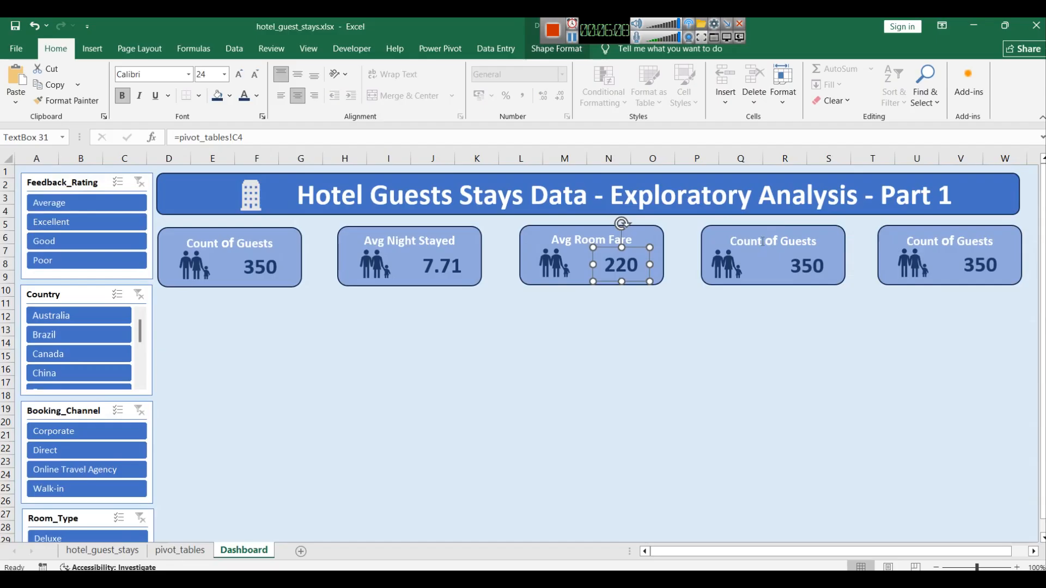
pyautogui.click(763, 242)
pyautogui.tripleClick(761, 240)
pyautogui.write('A')
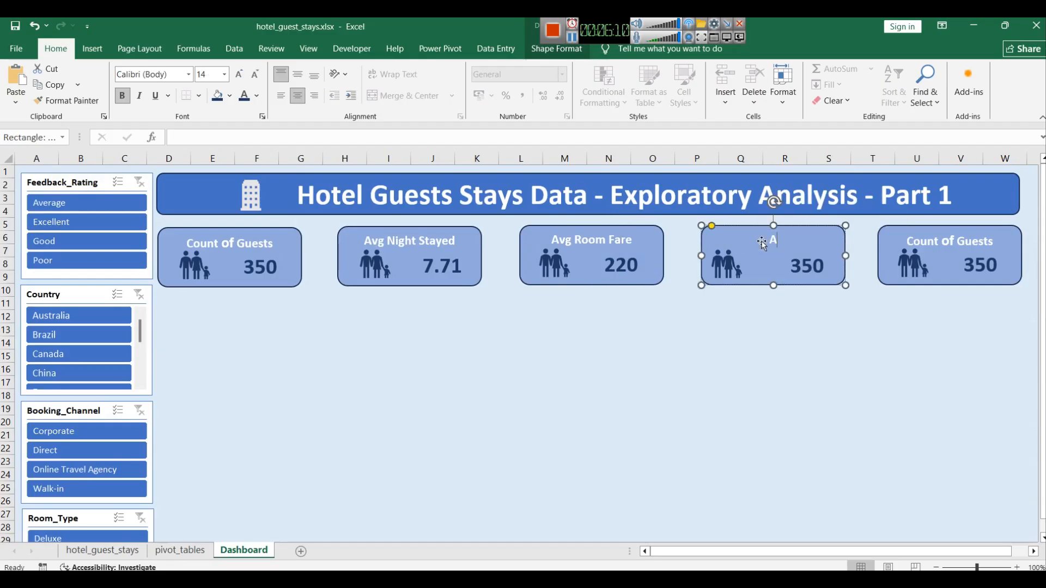
pyautogui.write('vg Additio')
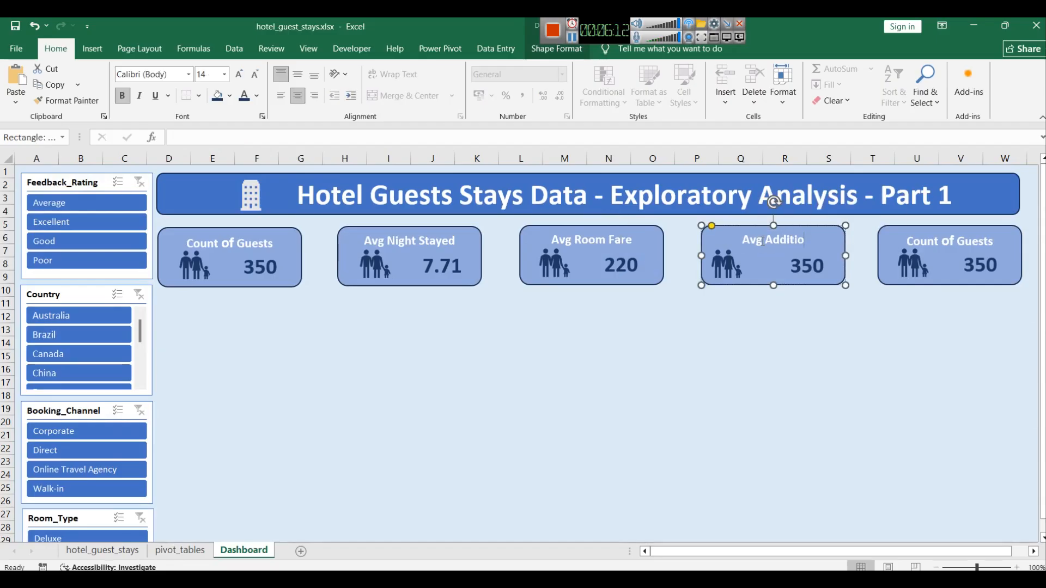
pyautogui.write('nal Spend')
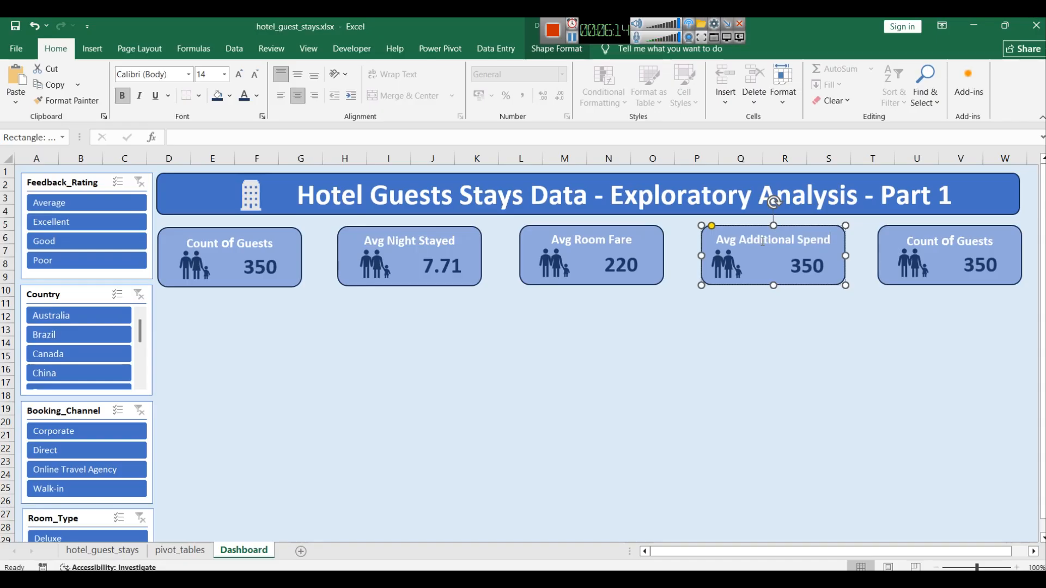
# Step: Nudge the fourth card's family icon slightly to the right
pyautogui.click(822, 352)
pyautogui.click(727, 267)
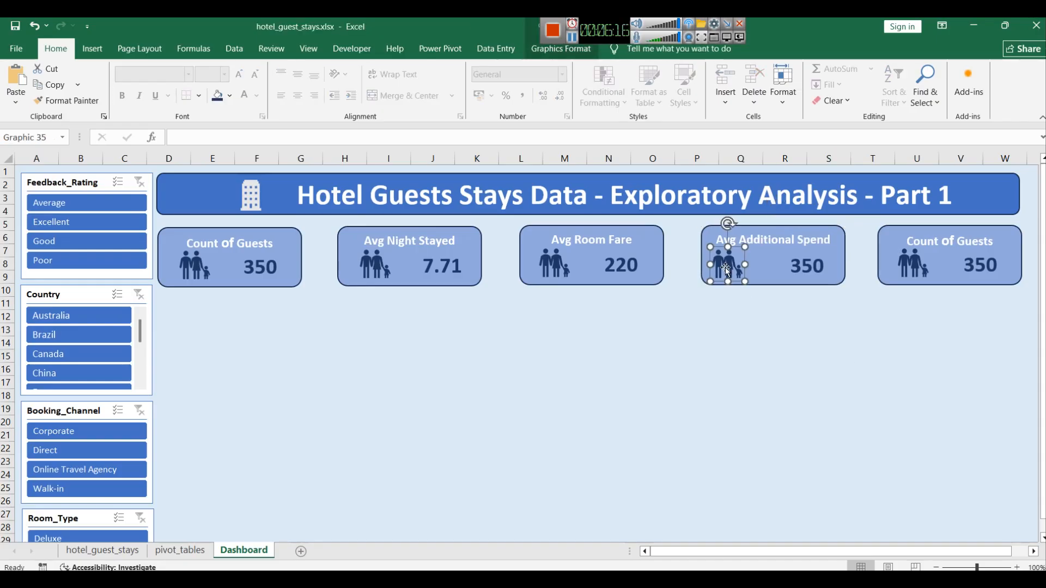
pyautogui.moveTo(728, 268); pyautogui.dragTo(738, 268)
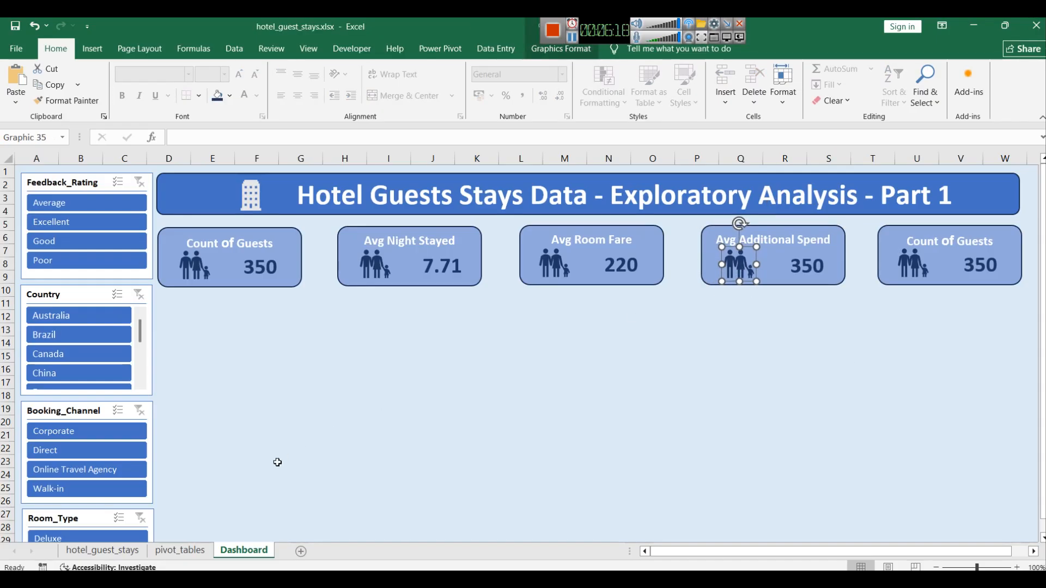
# Step: Check the pivot summary values, then link the fourth card's number box to pivot_tables!D4
pyautogui.click(190, 550)
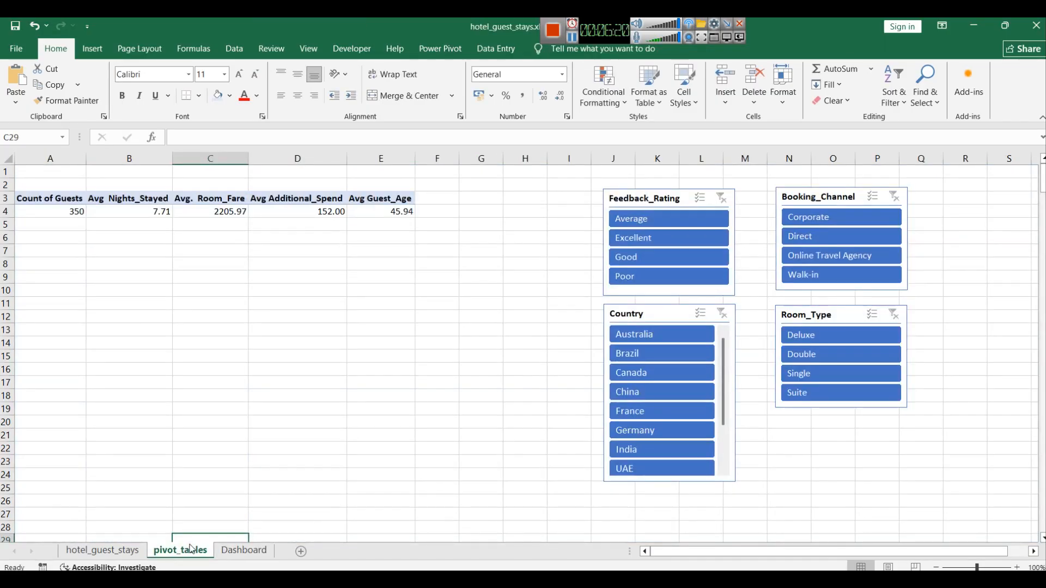
pyautogui.click(244, 550)
pyautogui.click(822, 269)
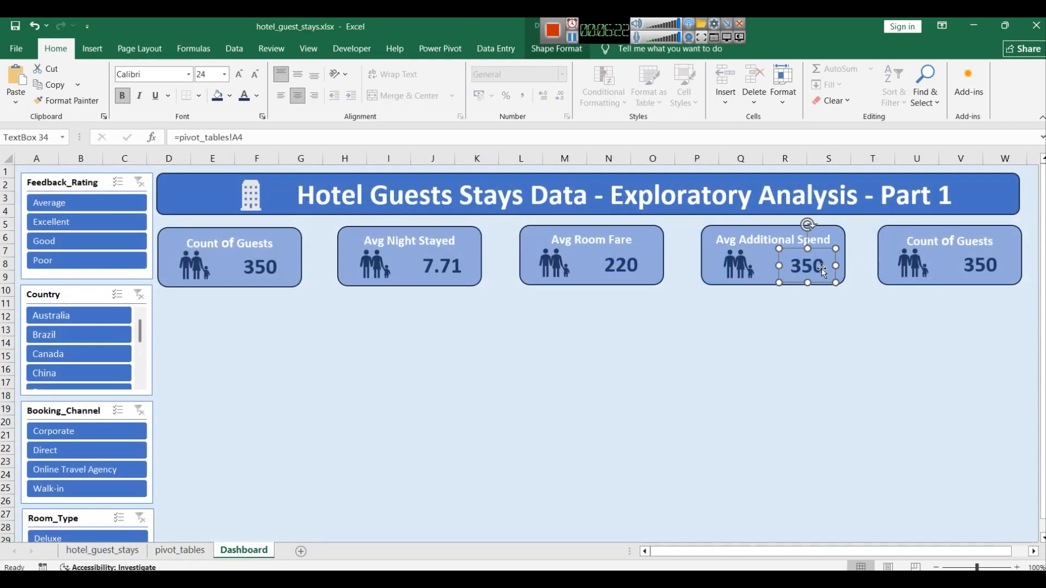
pyautogui.click(243, 138)
pyautogui.press('BackSpace')
pyautogui.write('D')
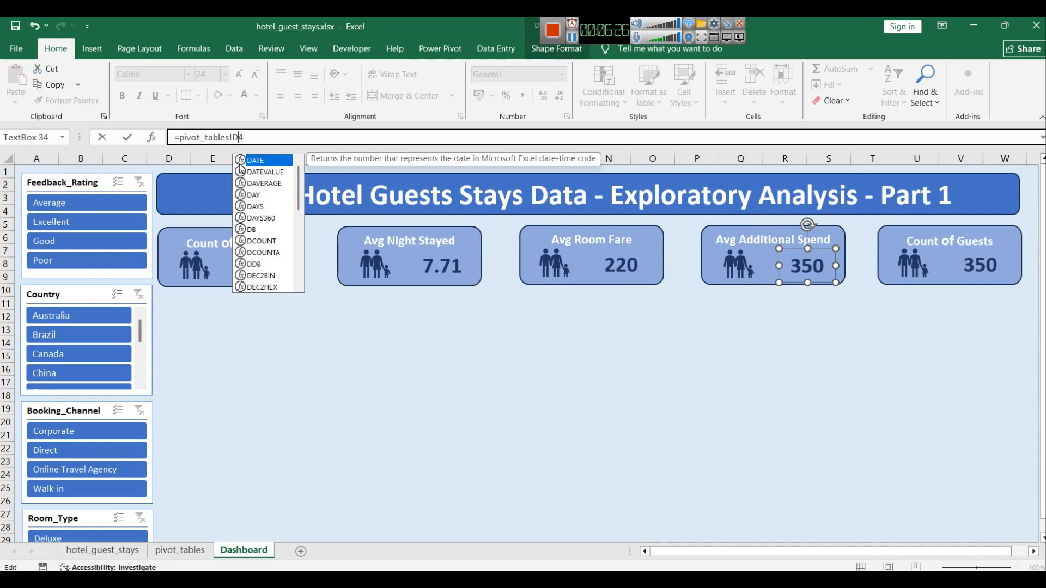
pyautogui.press('Return')
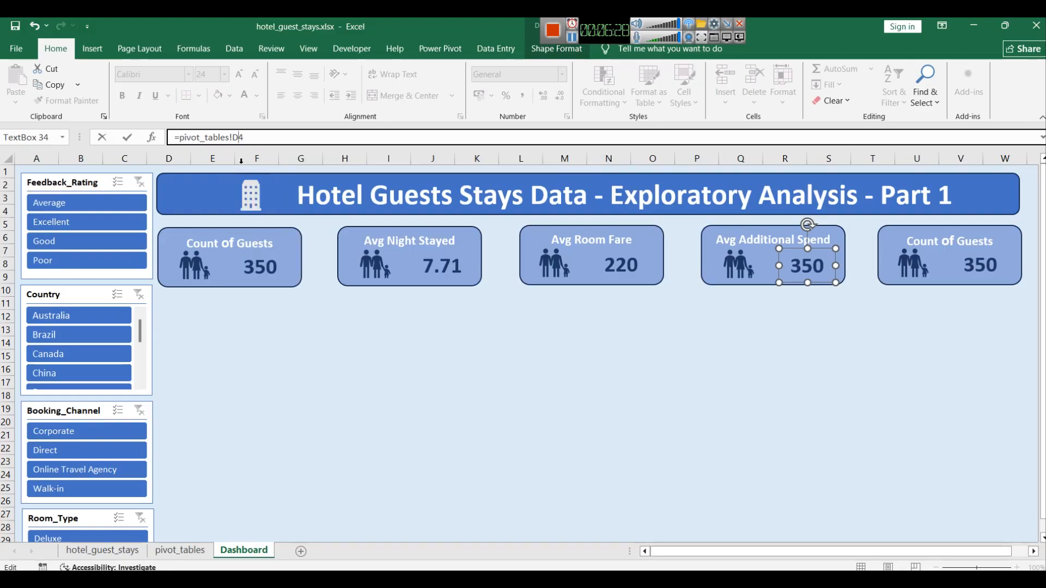
# Step: Copy the third card's number formatting onto the fourth card's number with Format Painter and shift that box slightly left
pyautogui.click(620, 263)
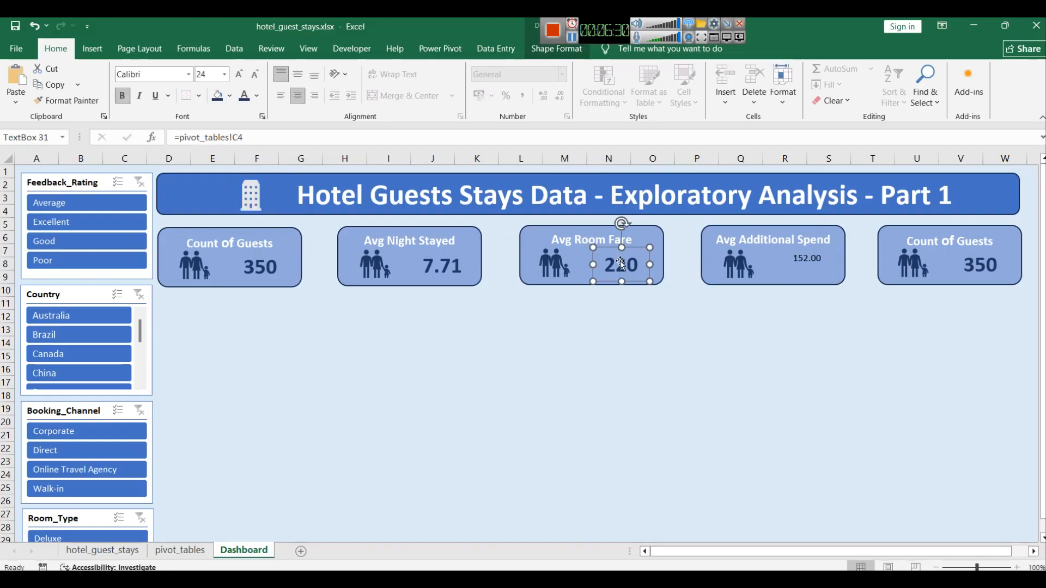
pyautogui.click(58, 106)
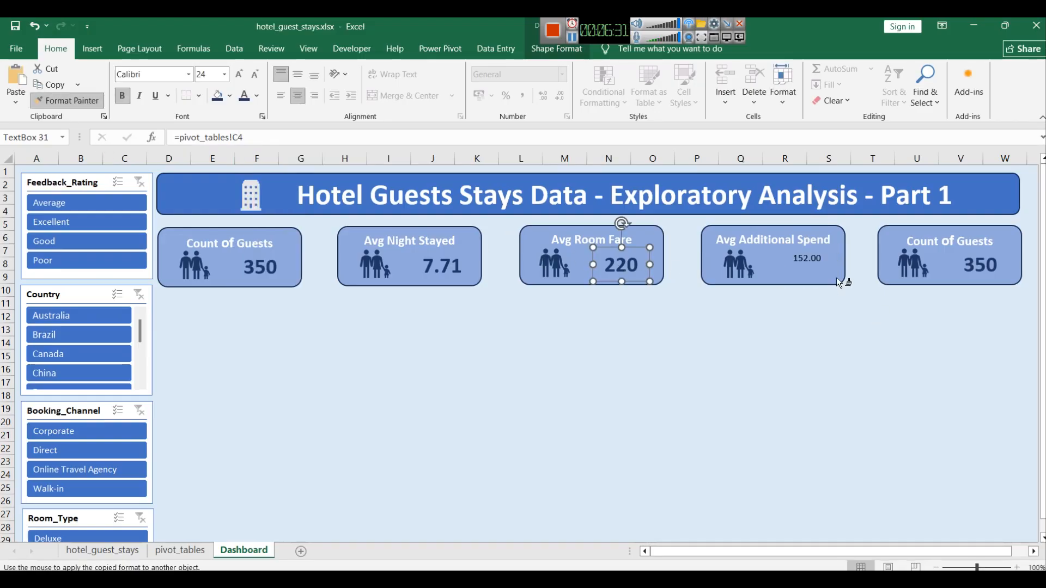
pyautogui.click(795, 259)
pyautogui.moveTo(777, 267); pyautogui.dragTo(757, 265)
pyautogui.click(787, 340)
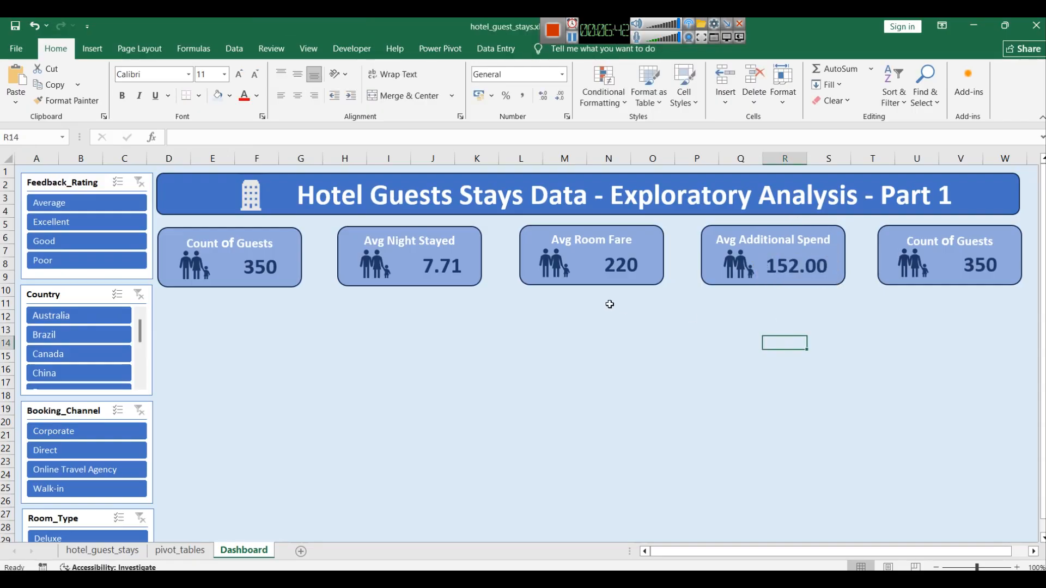
# Step: Widen the third card's number box so the Avg Room Fare value fits on one line
pyautogui.click(613, 266)
pyautogui.moveTo(599, 264); pyautogui.dragTo(569, 264)
pyautogui.moveTo(651, 264); pyautogui.dragTo(662, 264)
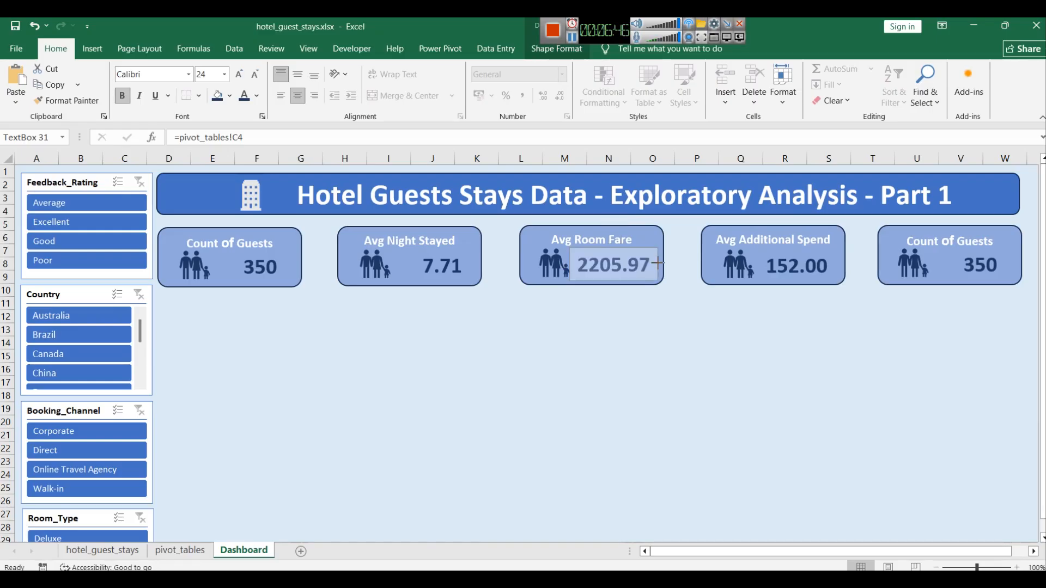
pyautogui.click(672, 342)
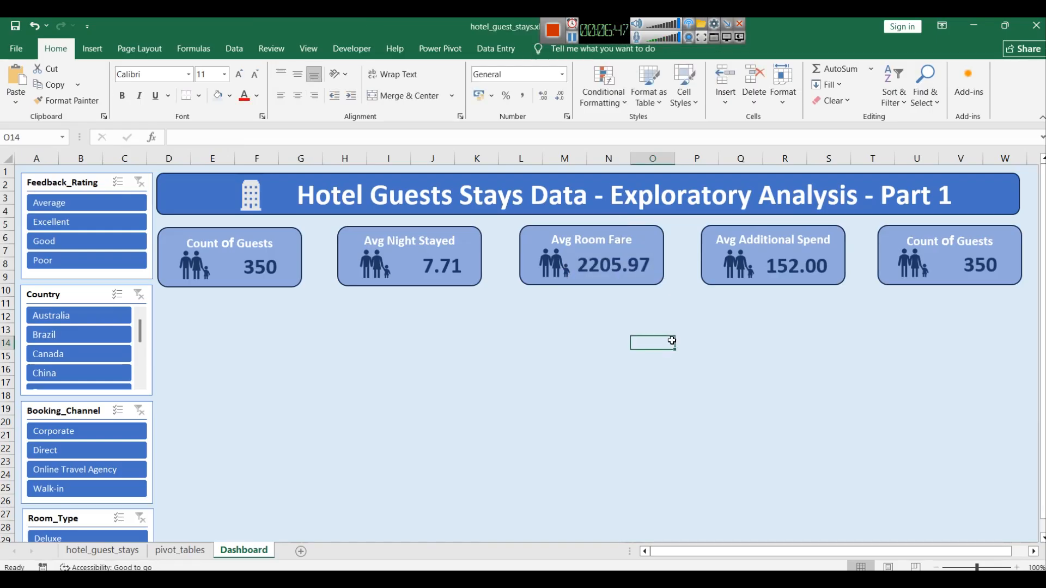
# Step: Nudge the third card's family icon slightly to the left
pyautogui.click(554, 262)
pyautogui.click(553, 262)
pyautogui.press('Left')
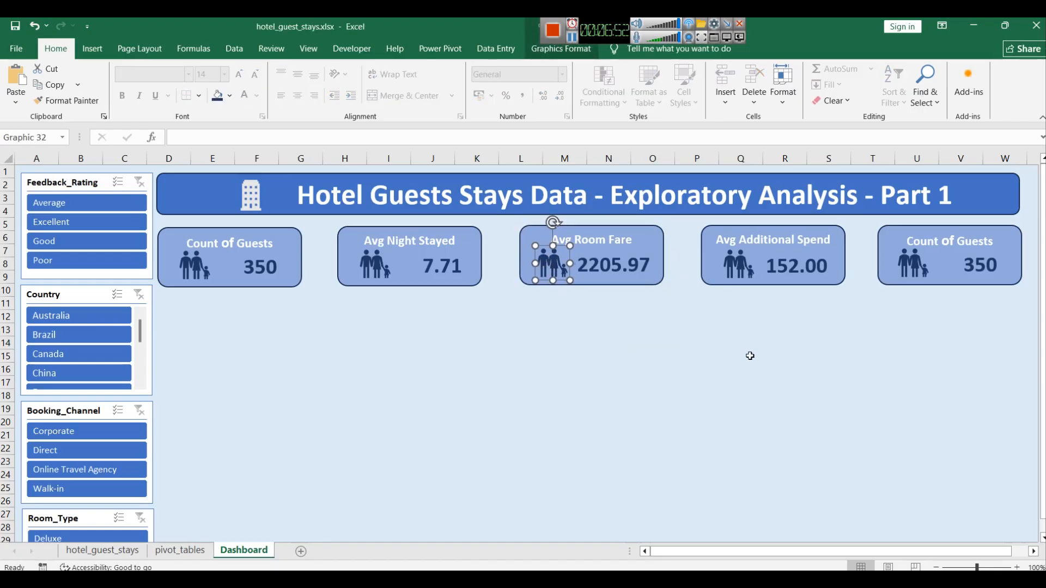
# Step: Check the pivot summary values, then retitle the fifth card as Avg Guest Age
pyautogui.click(181, 551)
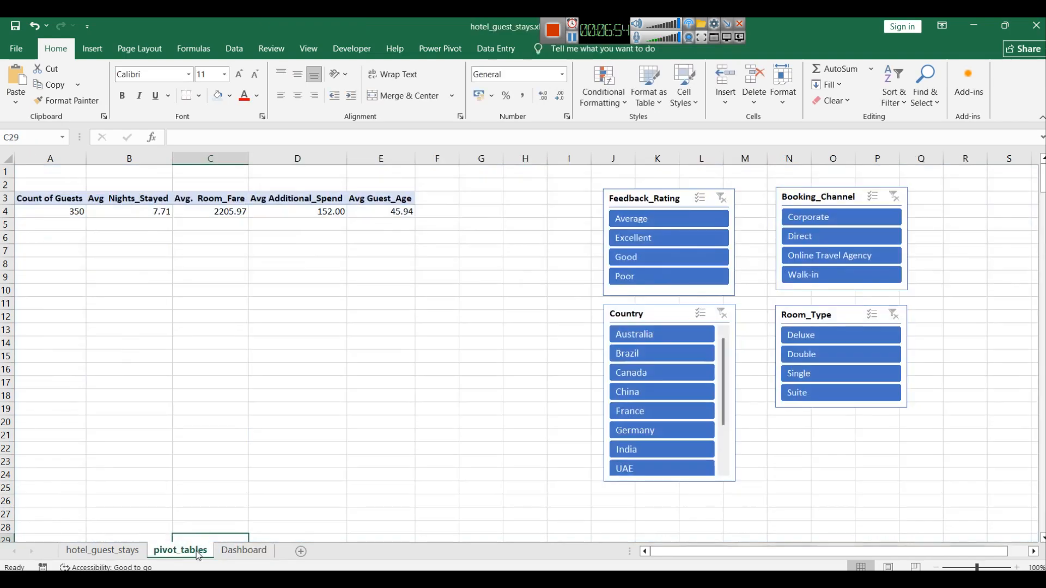
pyautogui.click(231, 551)
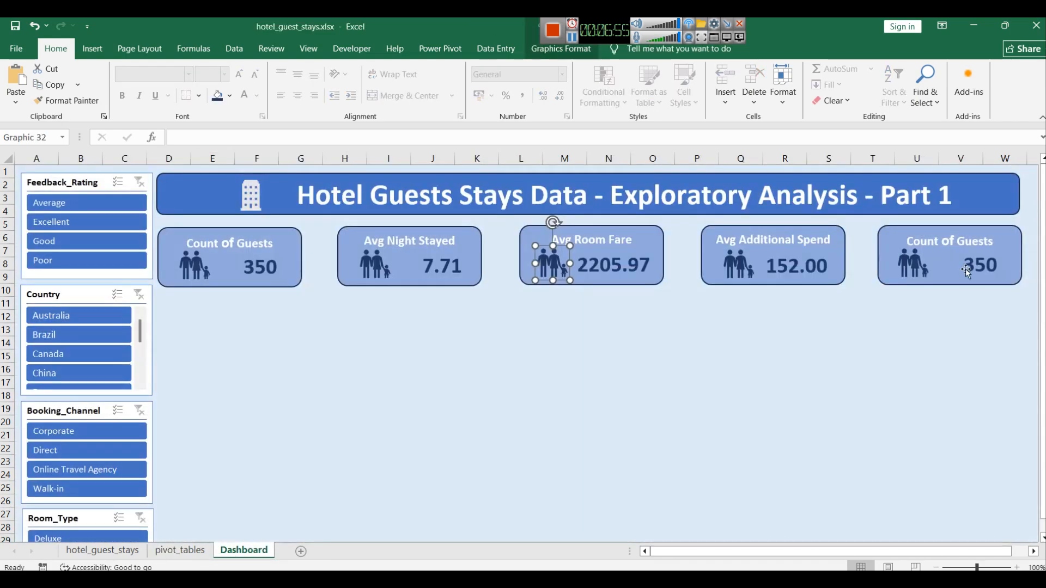
pyautogui.doubleClick(916, 242)
pyautogui.write('Av')
pyautogui.write('g Guest')
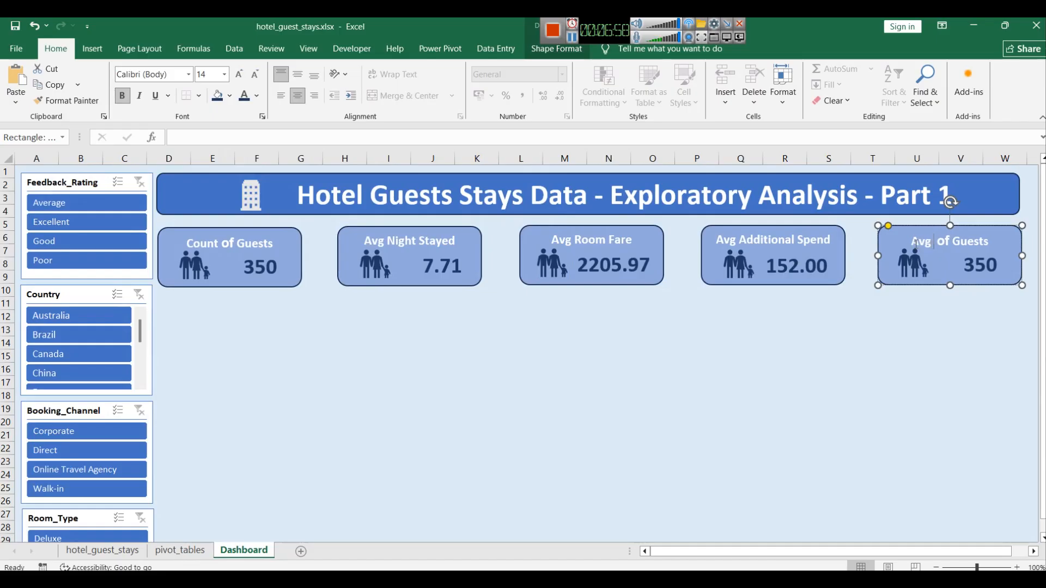
pyautogui.write(' Age')
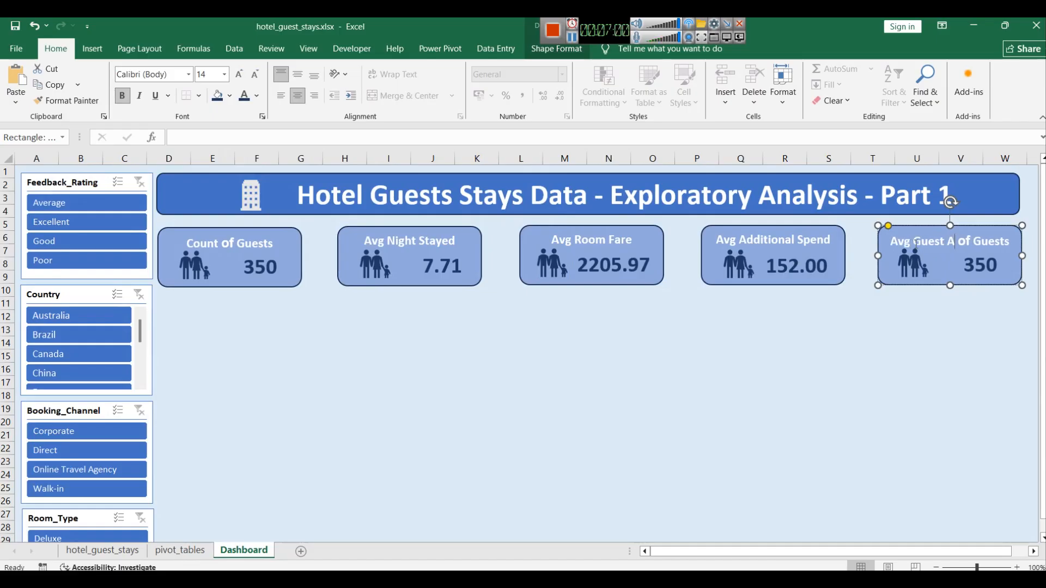
pyautogui.hotkey('shift', 'Right')
pyautogui.hotkey('shift', 'Right')
pyautogui.hotkey('shift', 'Right')
pyautogui.hotkey('shift', 'Right')
pyautogui.hotkey('shift', 'Right')
pyautogui.hotkey('shift', 'Right')
pyautogui.hotkey('shift', 'Right')
pyautogui.hotkey('shift', 'Right')
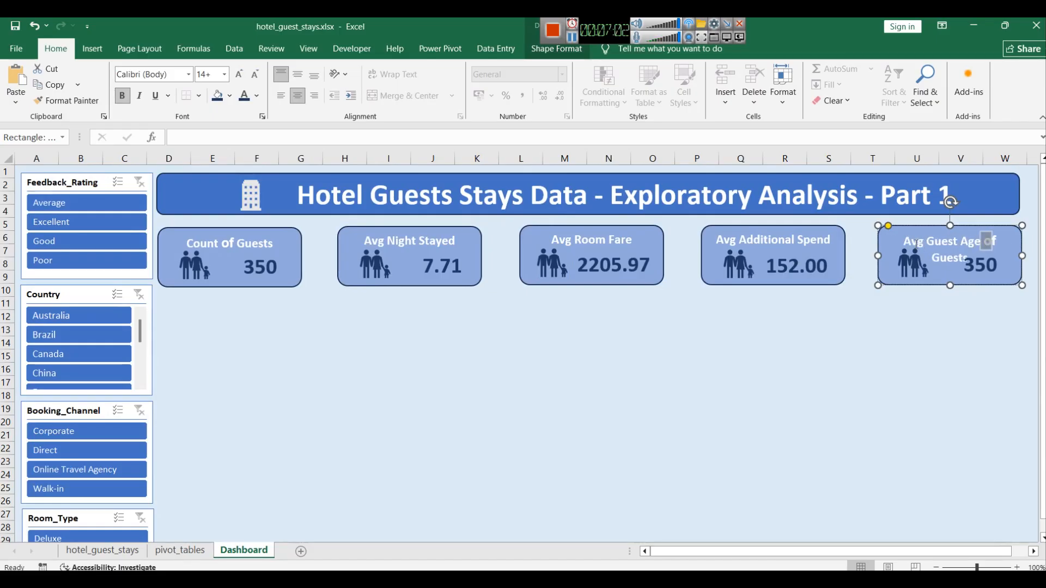
pyautogui.press('Delete')
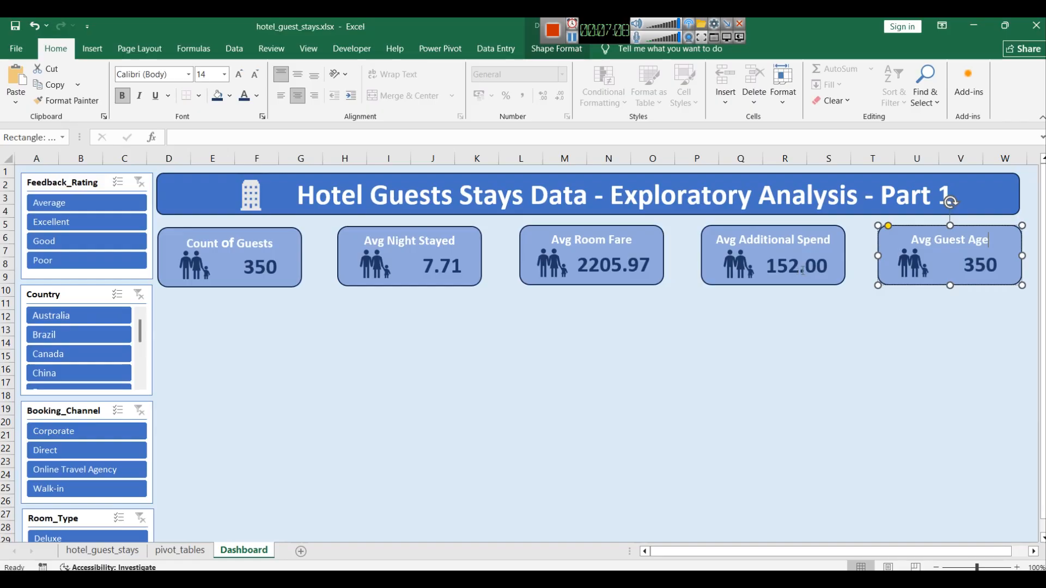
# Step: Link the fifth card's number box to pivot_tables!E4
pyautogui.click(917, 354)
pyautogui.click(799, 270)
pyautogui.click(975, 275)
pyautogui.click(240, 137)
pyautogui.press('BackSpace')
pyautogui.write('E')
pyautogui.press('Return')
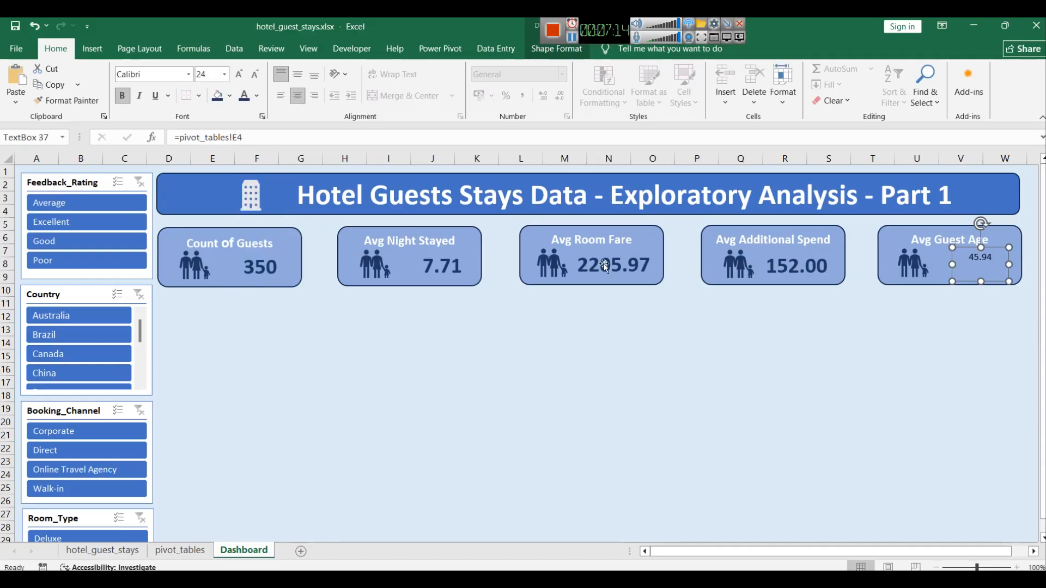
# Step: Copy the fourth card's number formatting onto the fifth card's number with Format Painter and widen that box
pyautogui.click(779, 264)
pyautogui.click(779, 264)
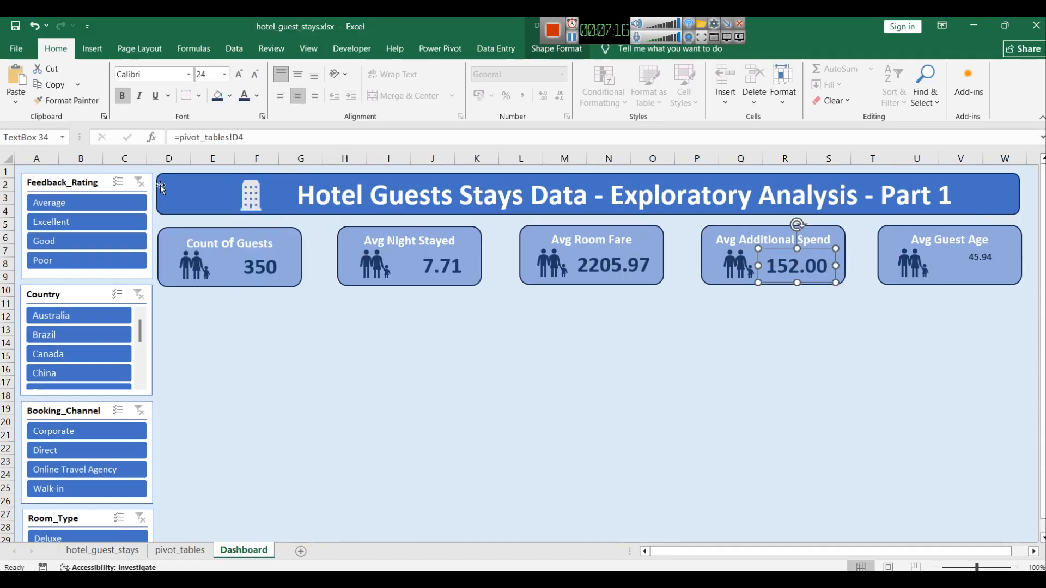
pyautogui.click(57, 109)
pyautogui.click(978, 257)
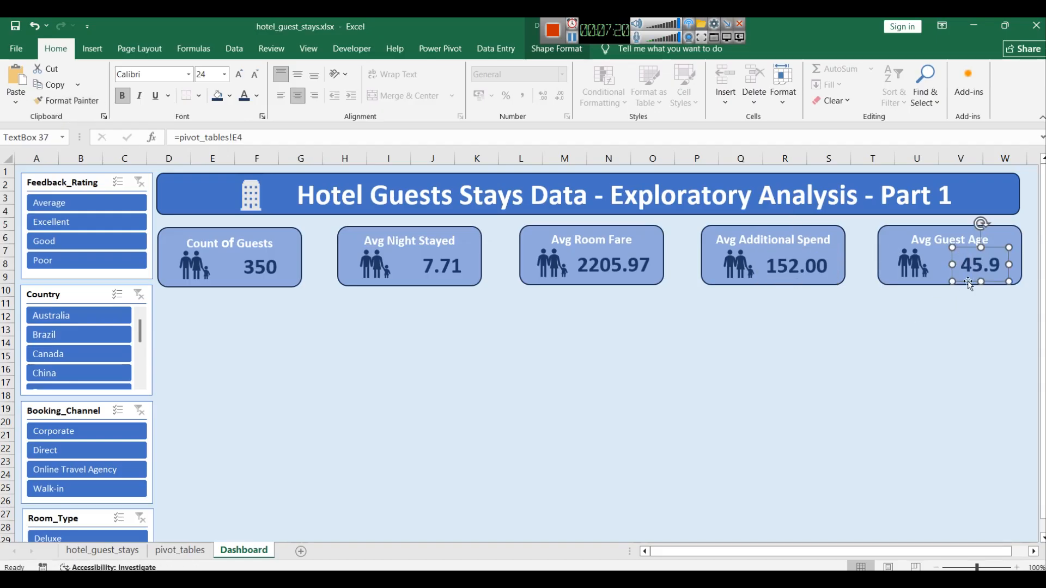
pyautogui.moveTo(953, 264); pyautogui.dragTo(942, 265)
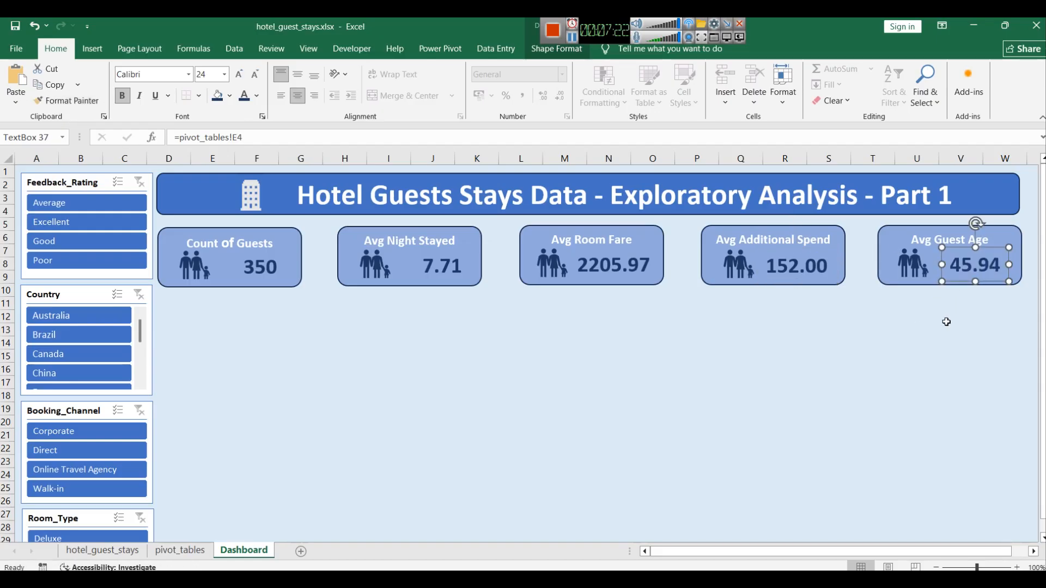
pyautogui.click(946, 322)
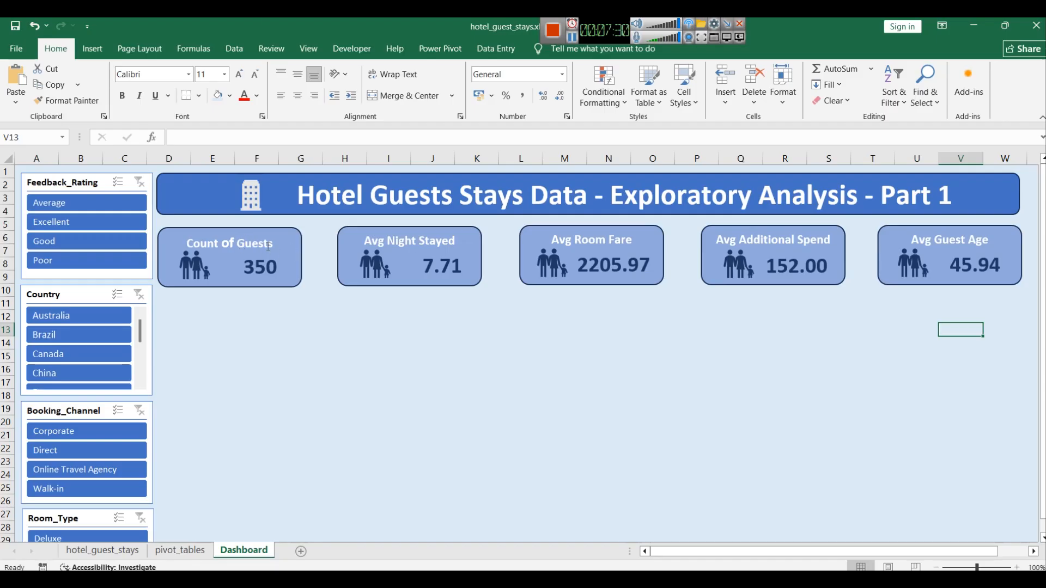
# Step: Increase the font size of the card titles
pyautogui.click(250, 244)
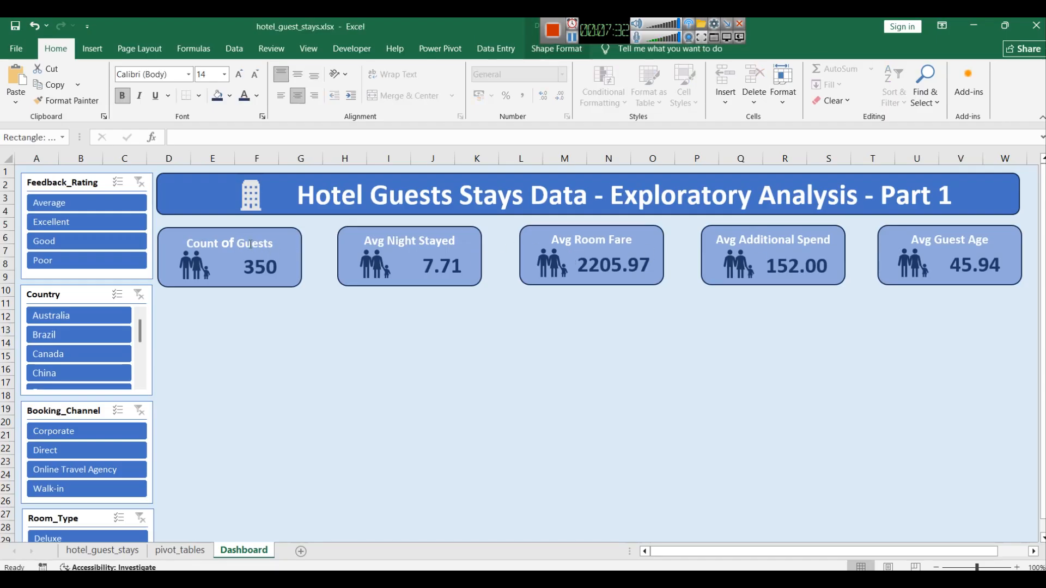
pyautogui.tripleClick(250, 244)
pyautogui.hotkey('ctrl', 'shift', '>')
pyautogui.hotkey('ctrl', 'shift', '>')
pyautogui.press('ctrl+shift+less')
pyautogui.press('ctrl+shift+less')
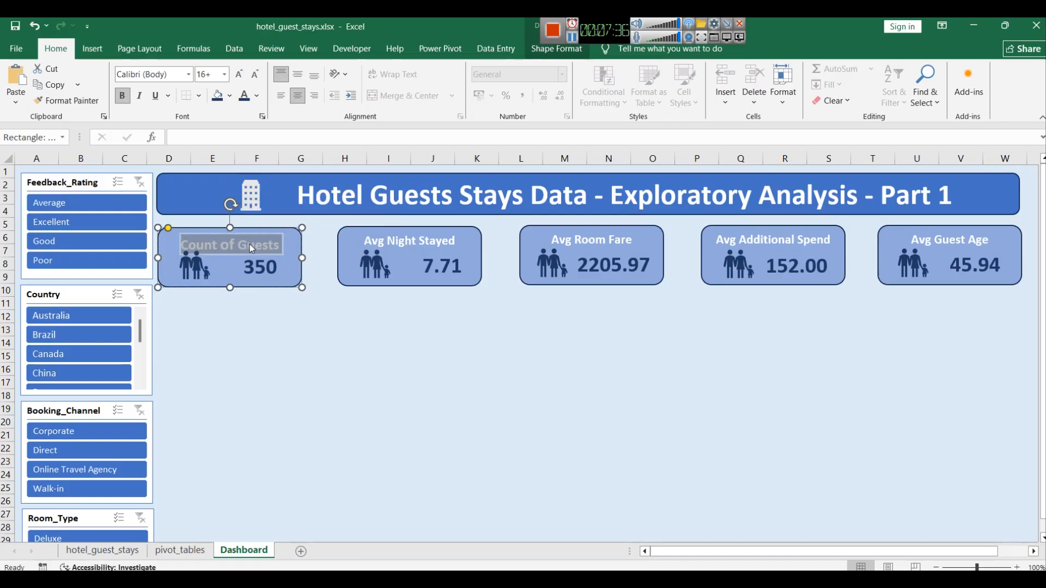
pyautogui.doubleClick(401, 243)
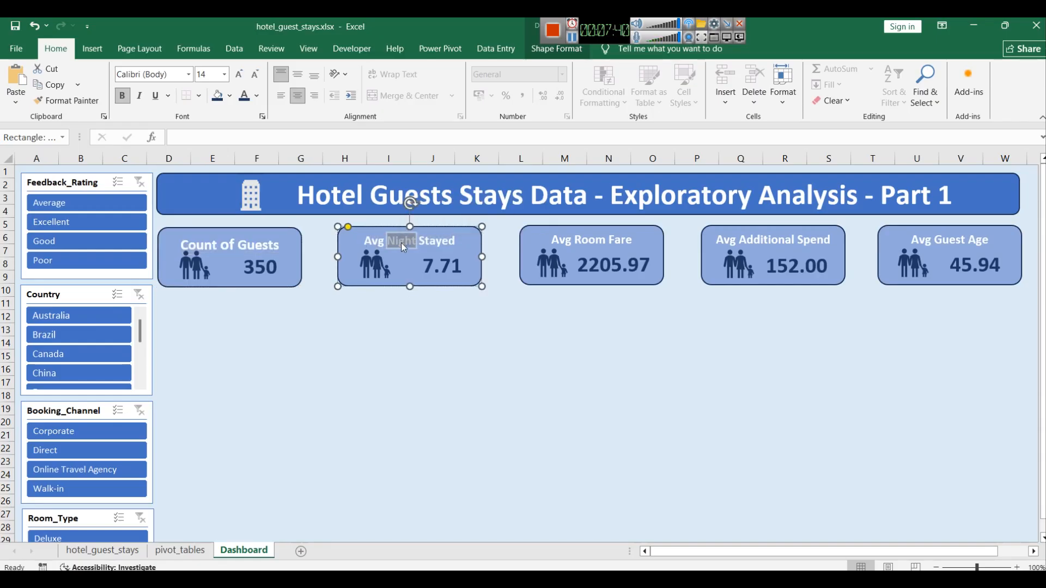
pyautogui.click(415, 384)
pyautogui.click(381, 238)
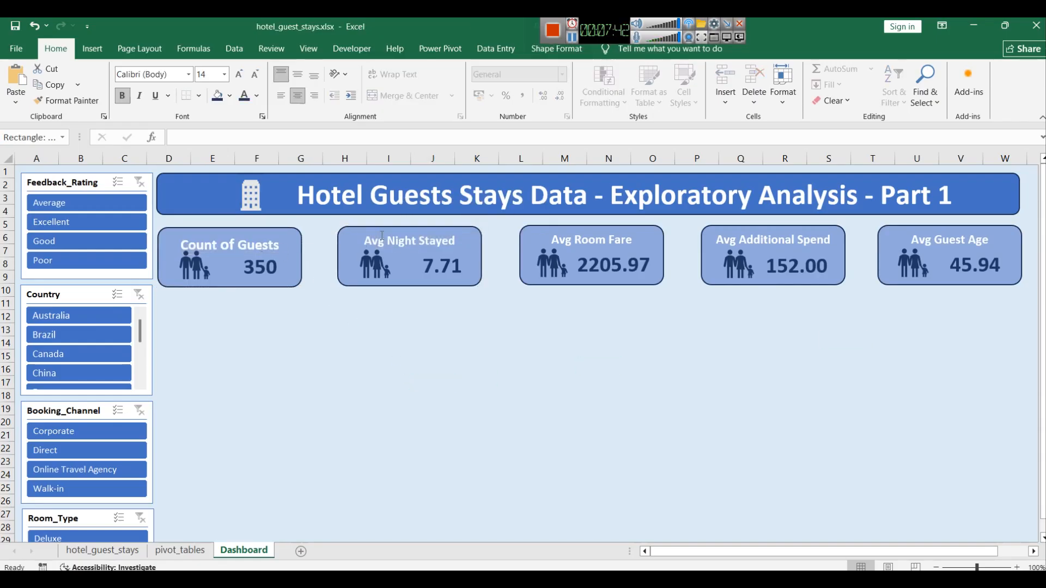
pyautogui.doubleClick(403, 241)
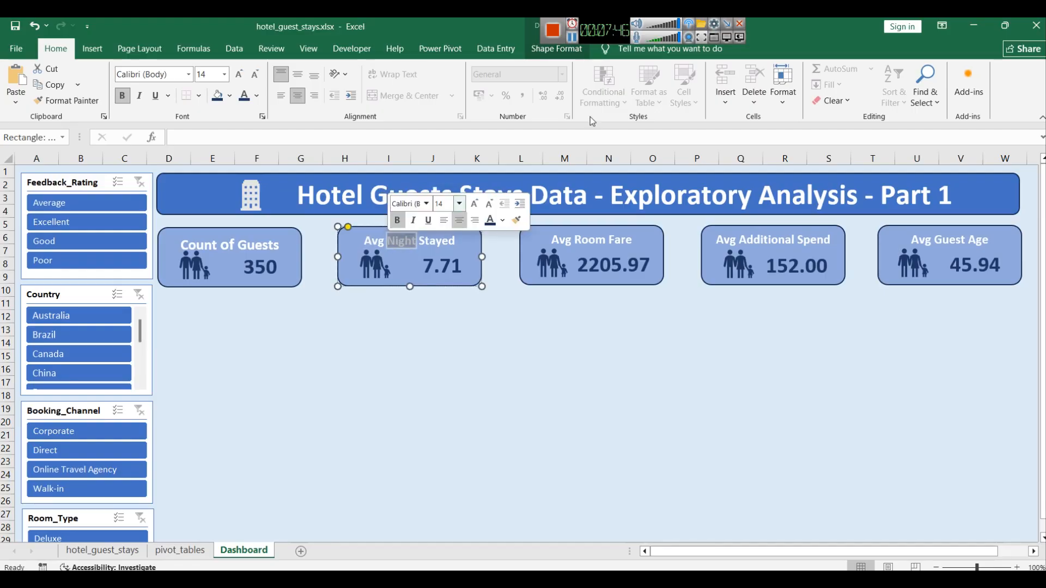
pyautogui.tripleClick(388, 240)
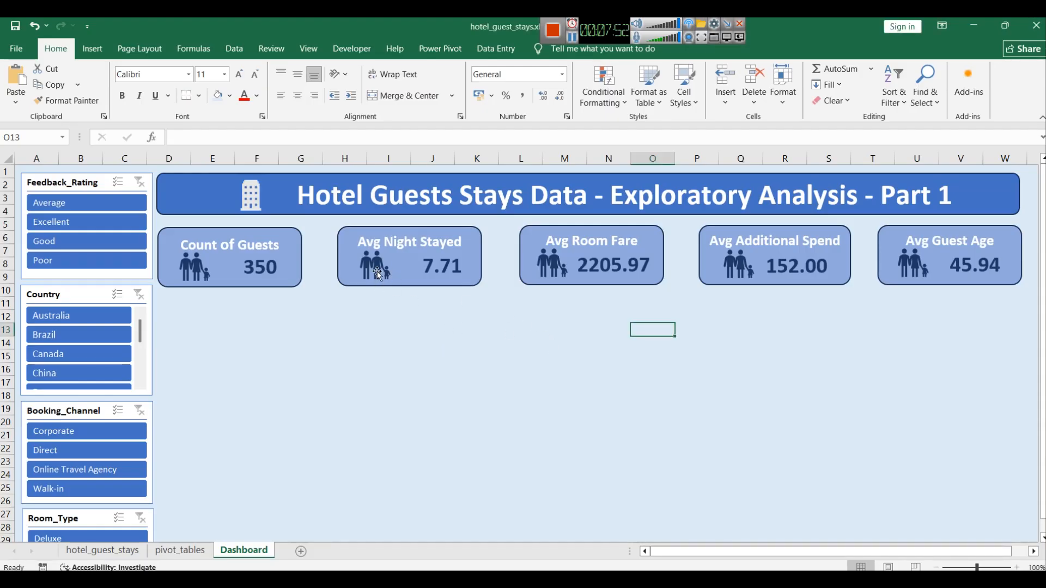
# Step: Replace the family icons on the four average cards with moon, credit card, money and calendar icons
pyautogui.click(88, 53)
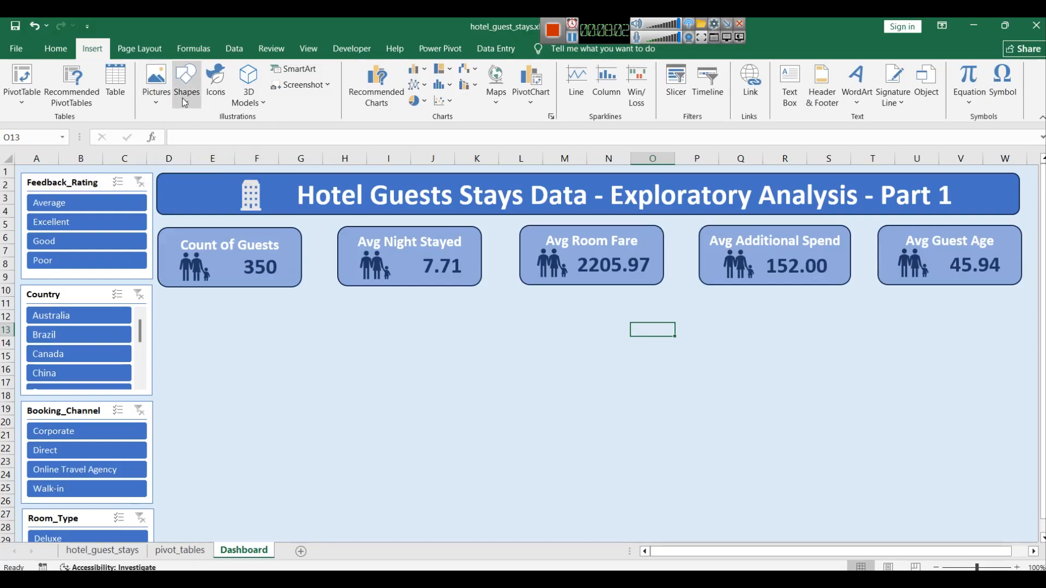
pyautogui.click(213, 80)
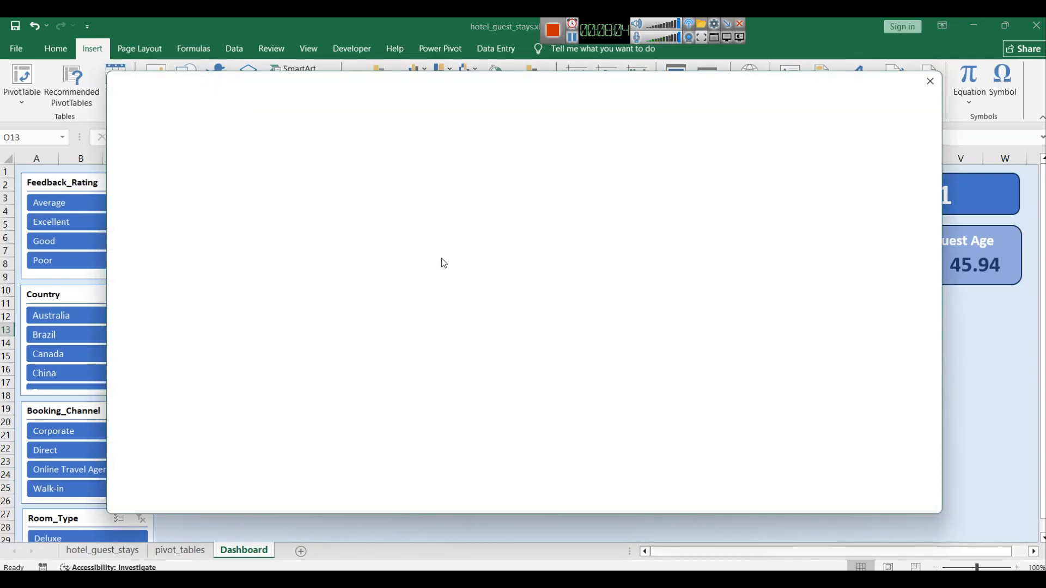
pyautogui.scroll(-20, 643, 321)
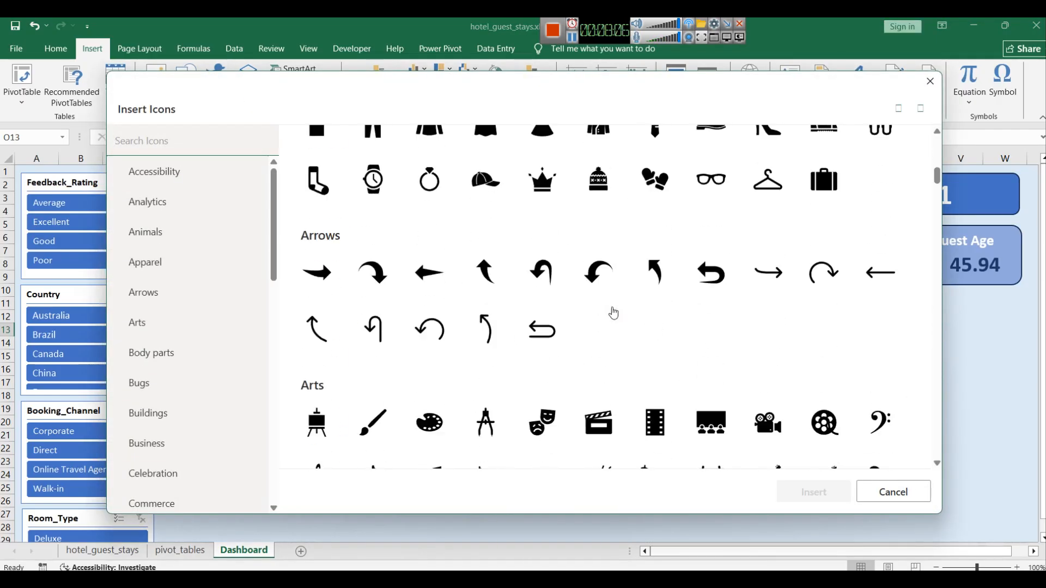
pyautogui.scroll(-18, 616, 308)
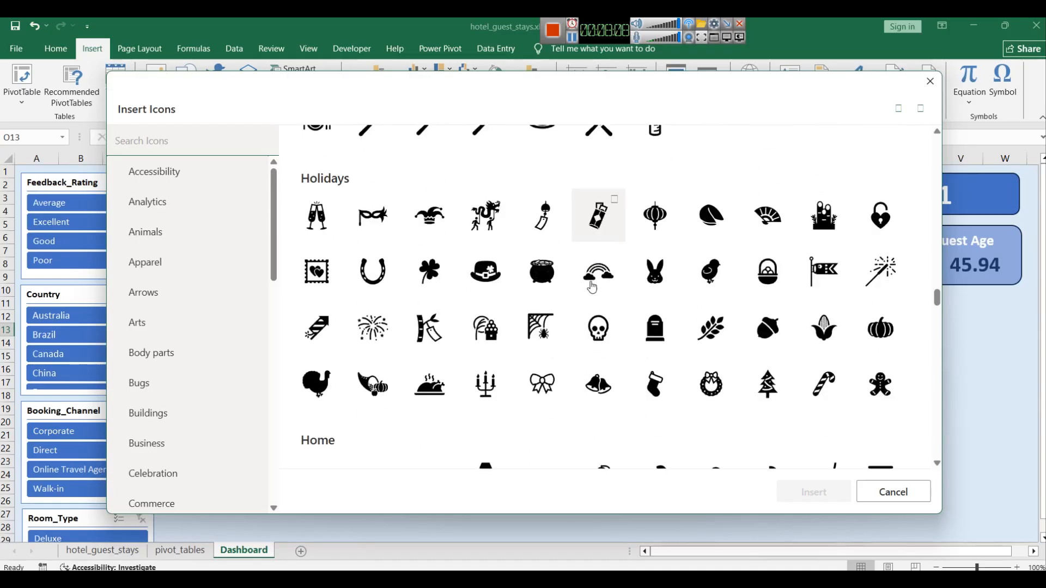
pyautogui.click(572, 38)
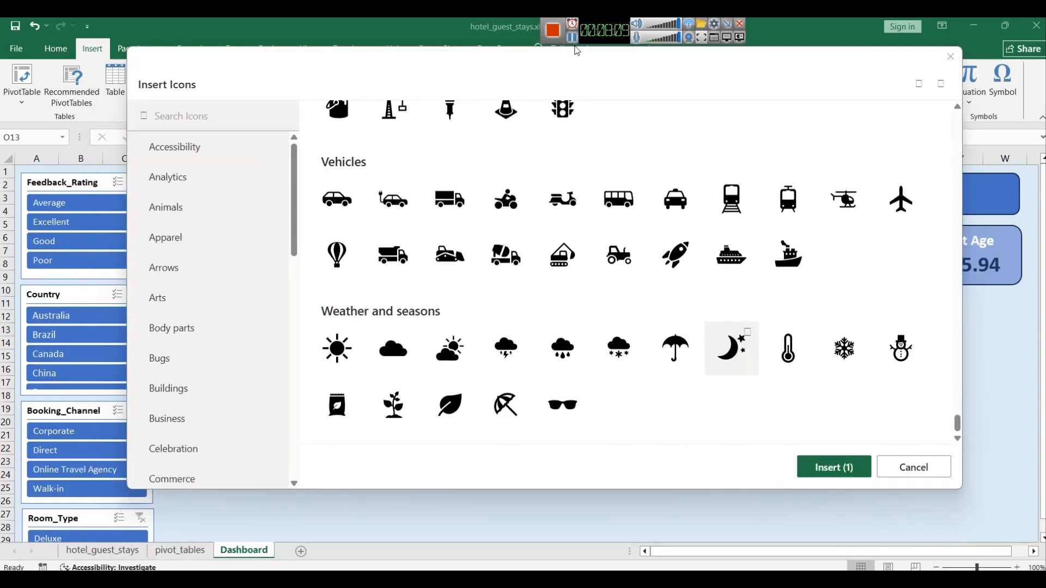
pyautogui.click(749, 337)
pyautogui.click(750, 338)
pyautogui.click(572, 38)
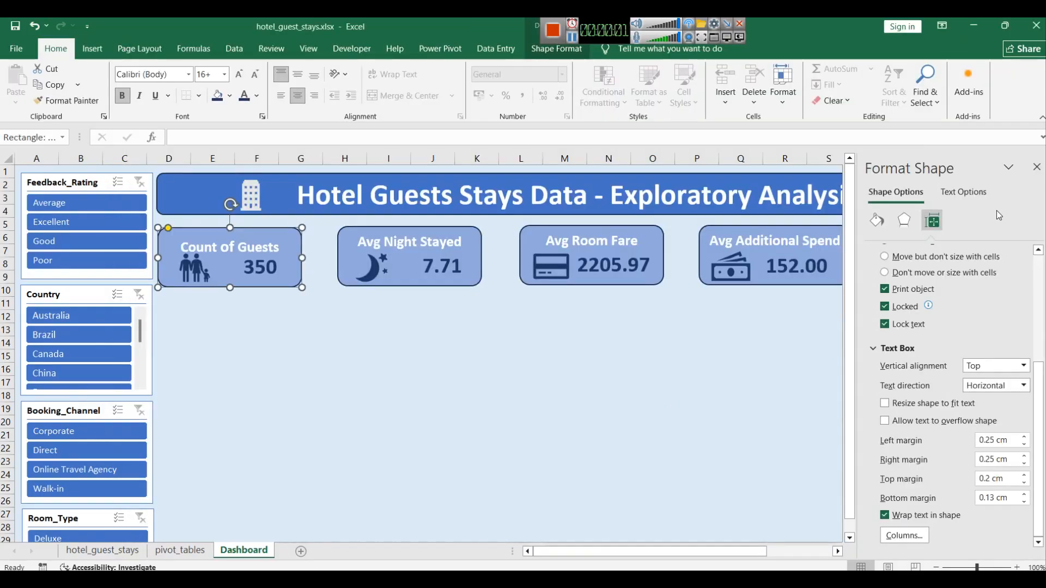
pyautogui.click(1037, 167)
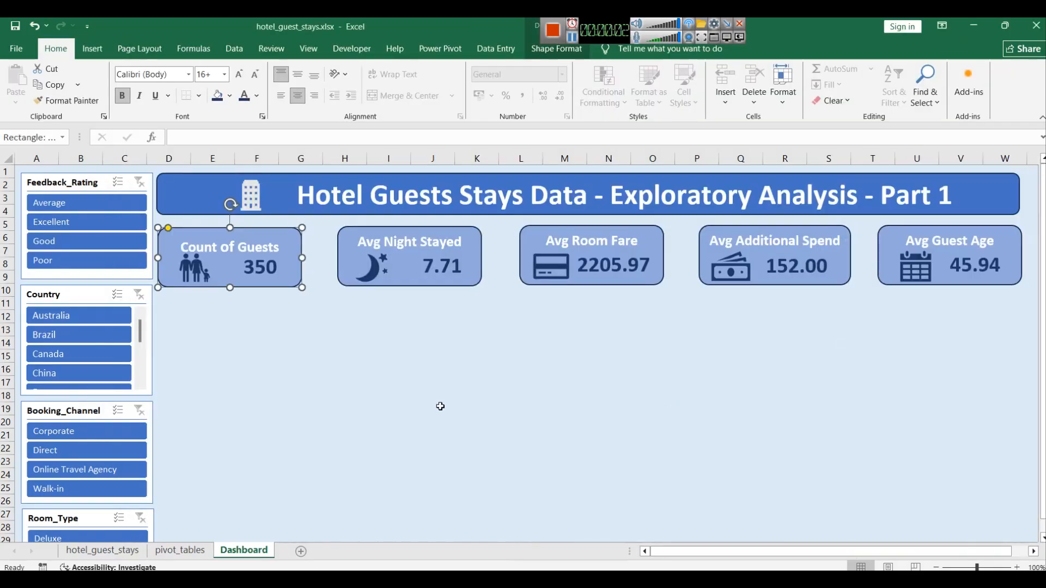
# Step: Set the Count of Guests card's top text margin to 0 cm in its size and properties
pyautogui.rightClick(264, 238)
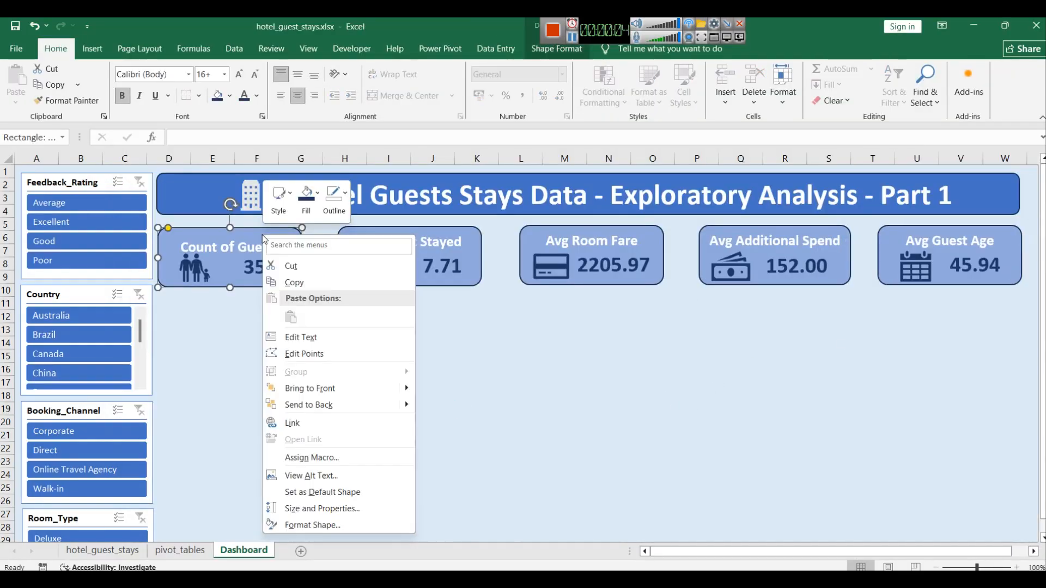
pyautogui.click(350, 508)
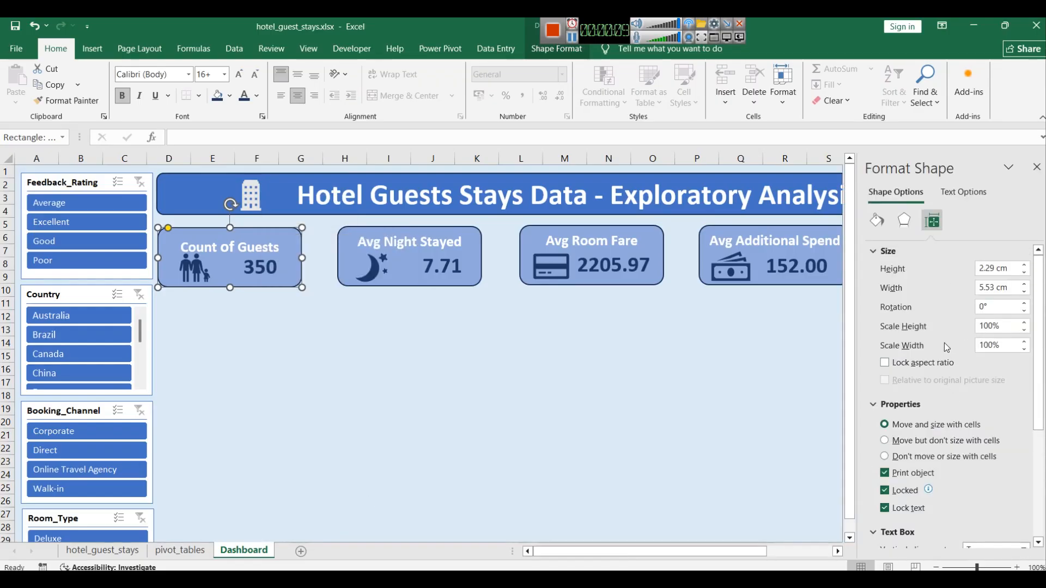
pyautogui.scroll(-3, 943, 342)
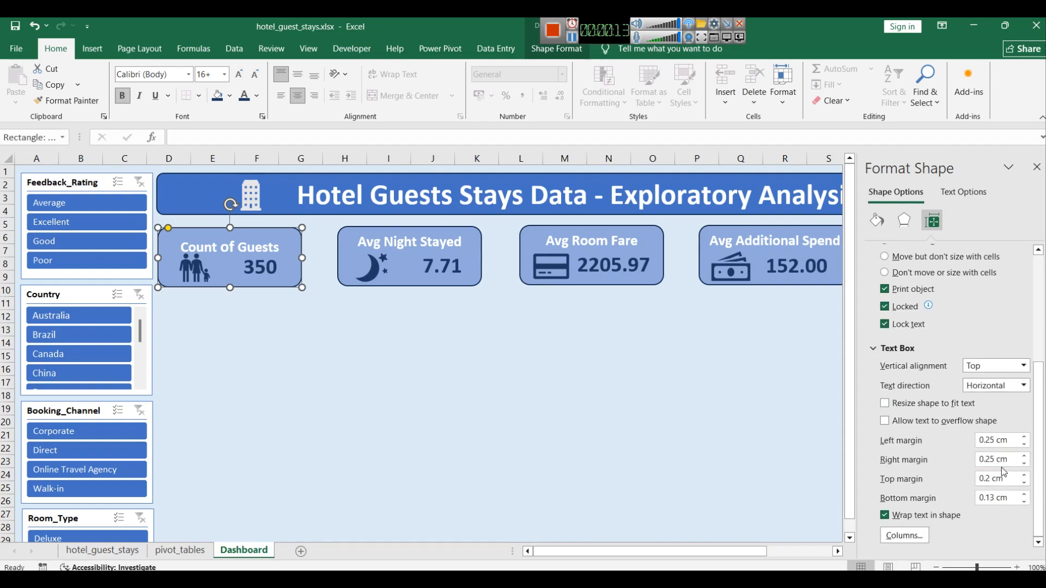
pyautogui.click(1025, 483)
pyautogui.click(1025, 482)
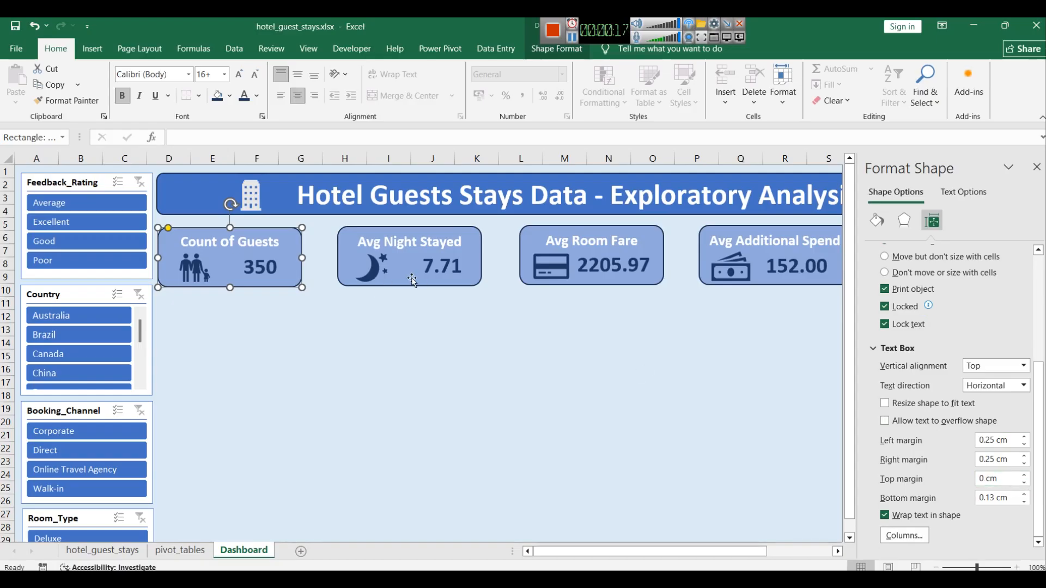
# Step: Set the Avg Night Stayed card's top text margin to 0 cm
pyautogui.click(449, 235)
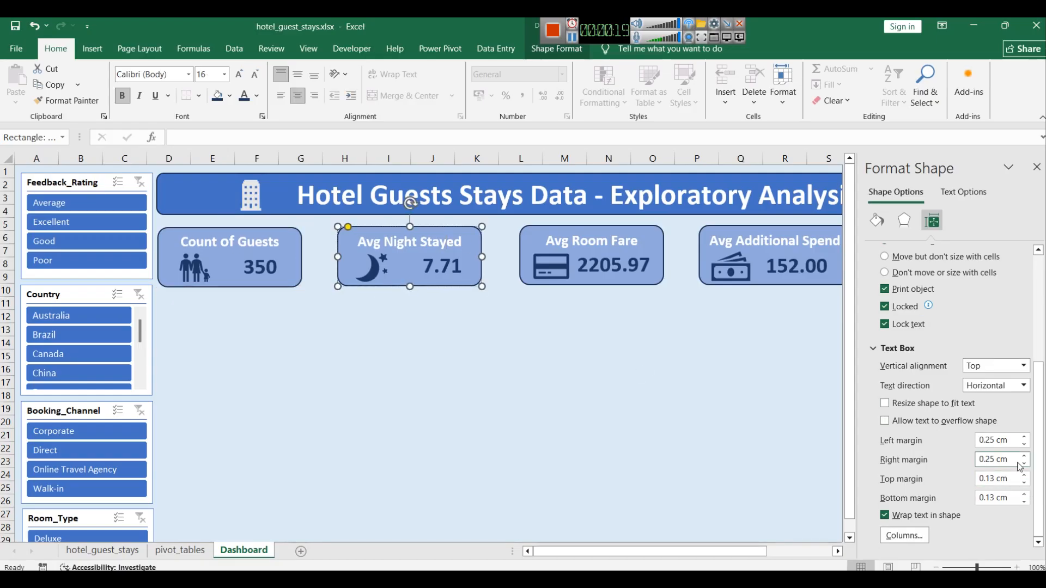
pyautogui.click(1024, 483)
pyautogui.click(1024, 483)
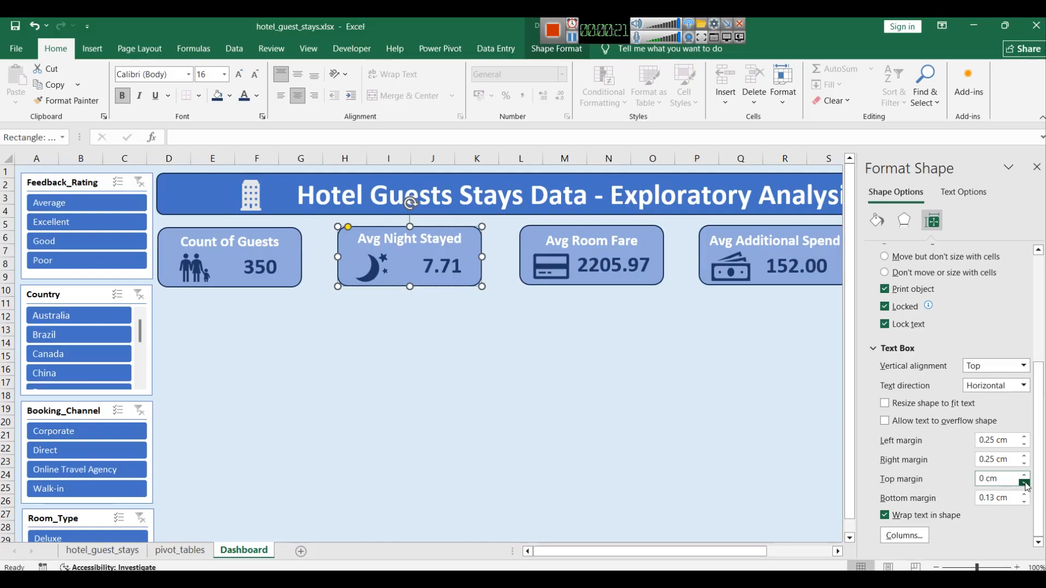
# Step: Set the Avg Room Fare card's top text margin to 0 cm
pyautogui.click(621, 231)
pyautogui.click(1024, 484)
pyautogui.click(1024, 483)
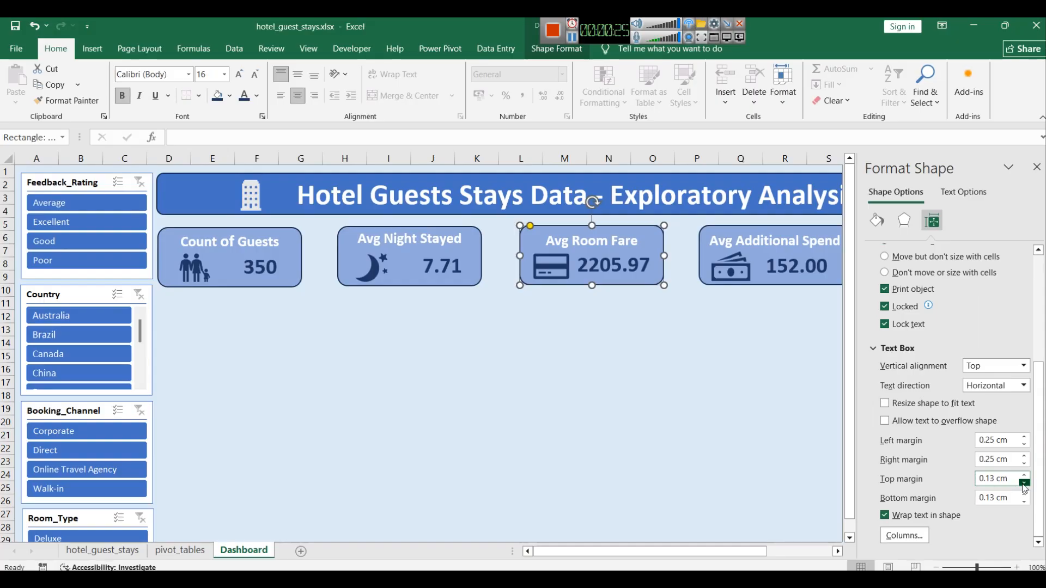
# Step: Set the Avg Additional Spend card's top text margin to 0 cm and close the formatting pane
pyautogui.click(745, 240)
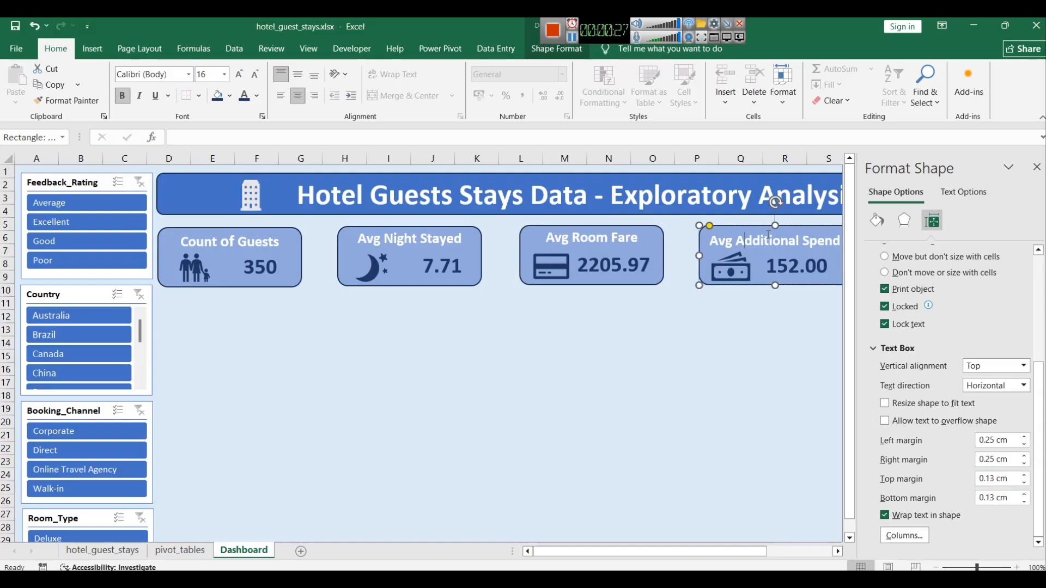
pyautogui.click(1024, 483)
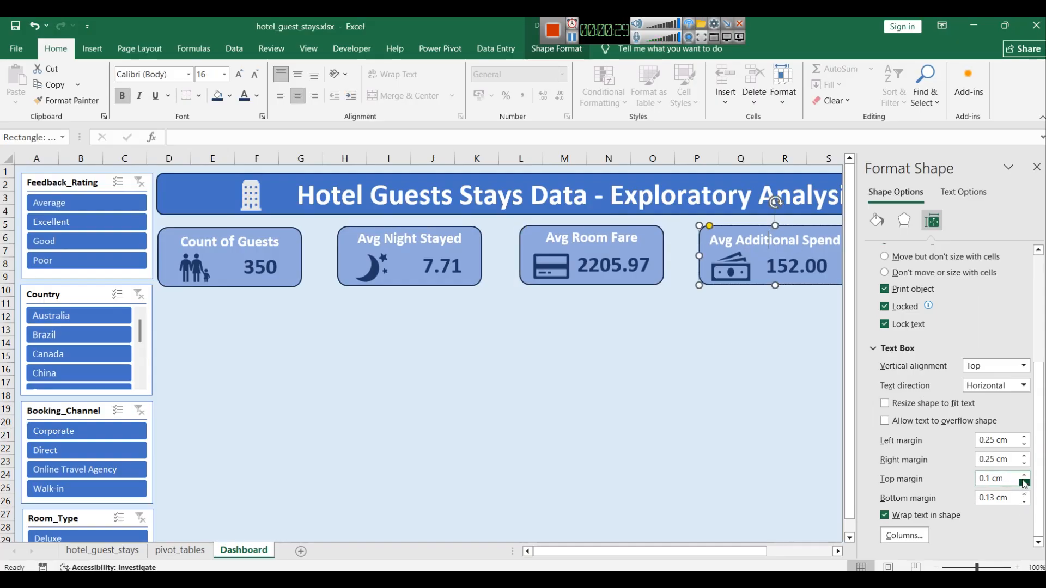
pyautogui.click(1024, 483)
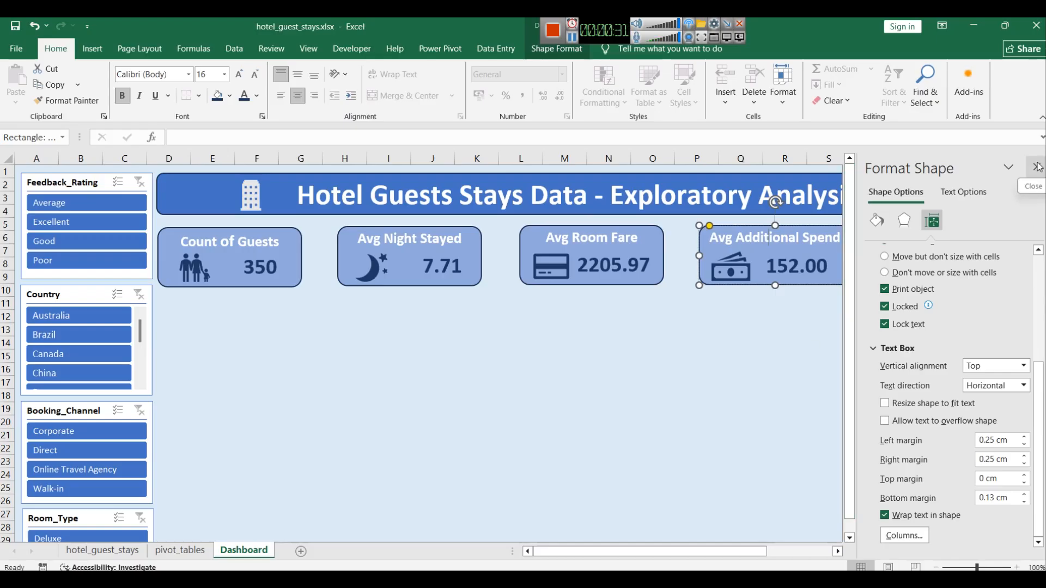
pyautogui.click(787, 334)
pyautogui.click(1036, 166)
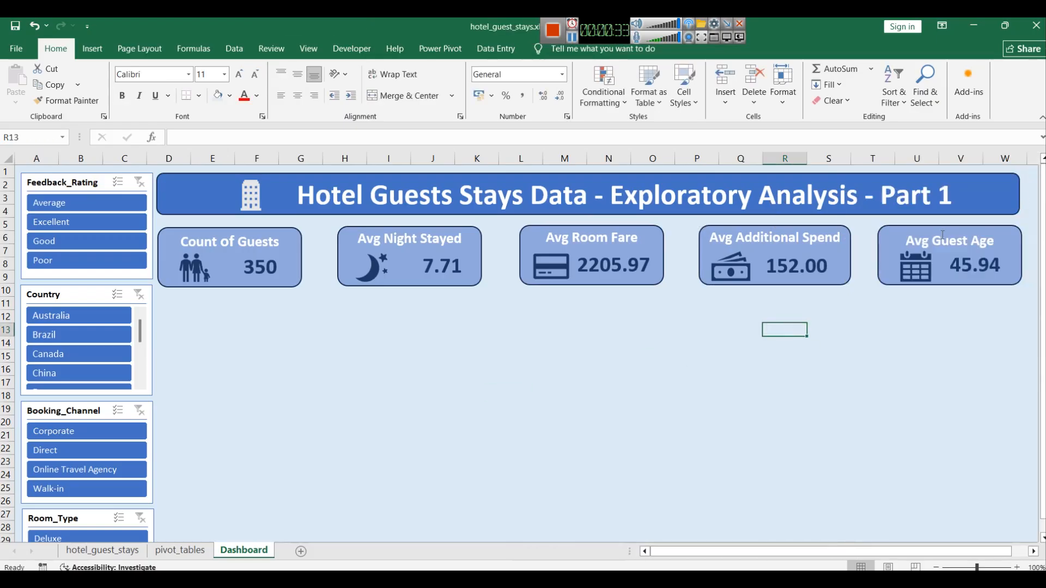
# Step: Set the Avg Guest Age card's top text margin to 0 cm in its size and properties
pyautogui.click(934, 227)
pyautogui.rightClick(935, 228)
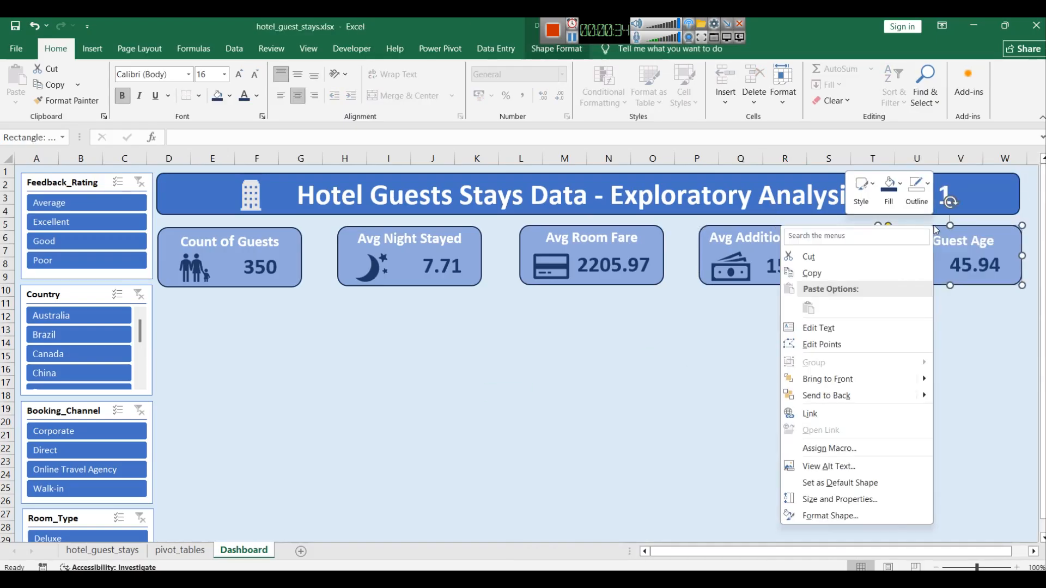
pyautogui.click(838, 493)
pyautogui.scroll(-5, 954, 363)
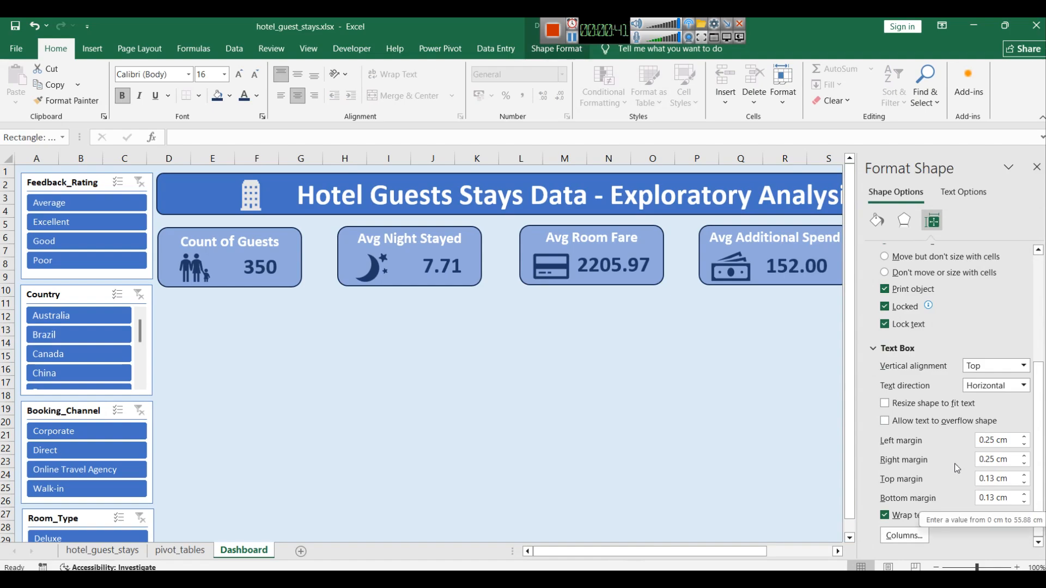
pyautogui.click(1023, 483)
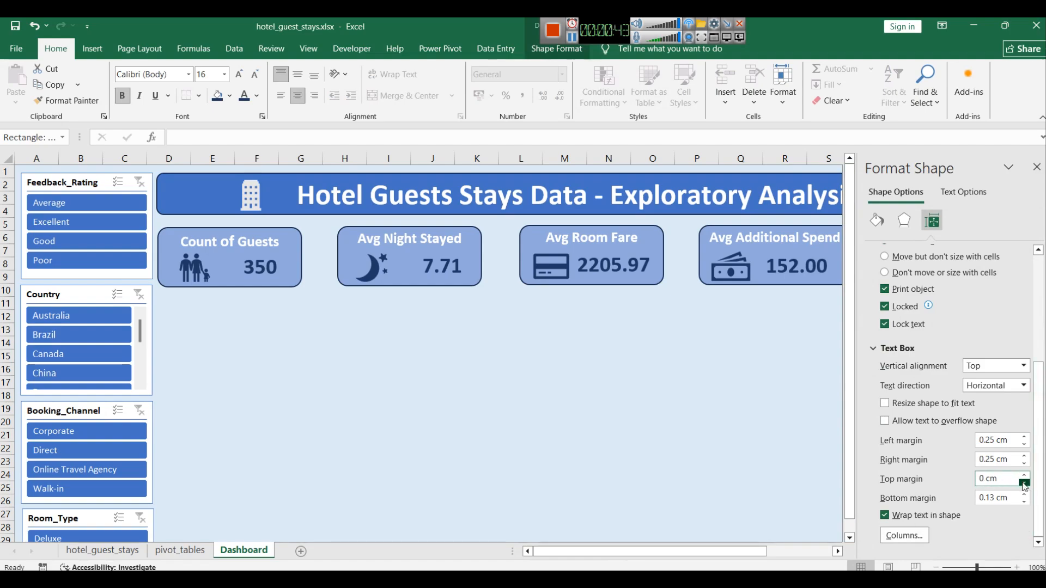
pyautogui.click(608, 383)
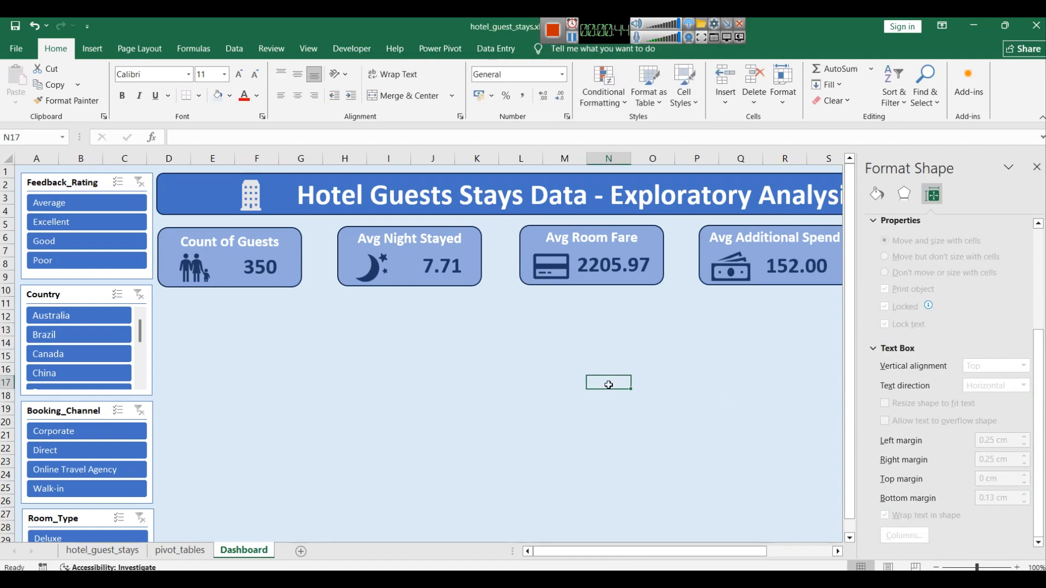
pyautogui.click(1036, 167)
pyautogui.click(780, 372)
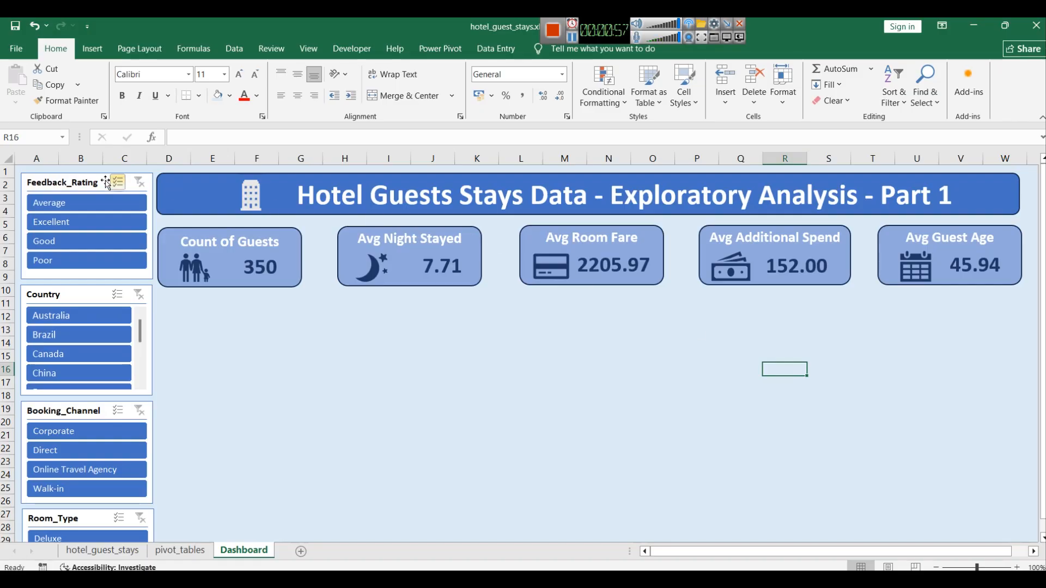
pyautogui.click(47, 188)
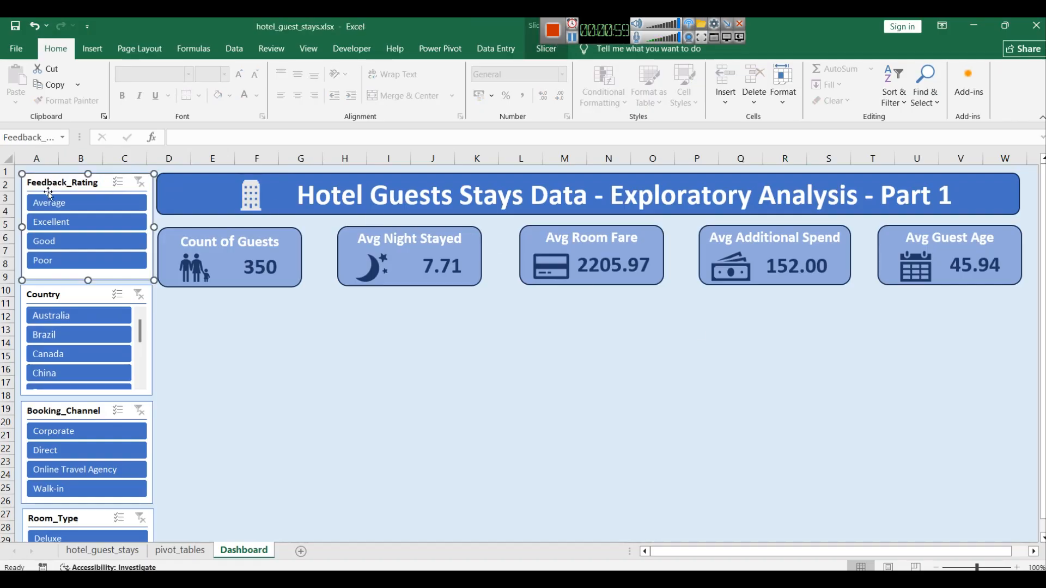
pyautogui.click(546, 51)
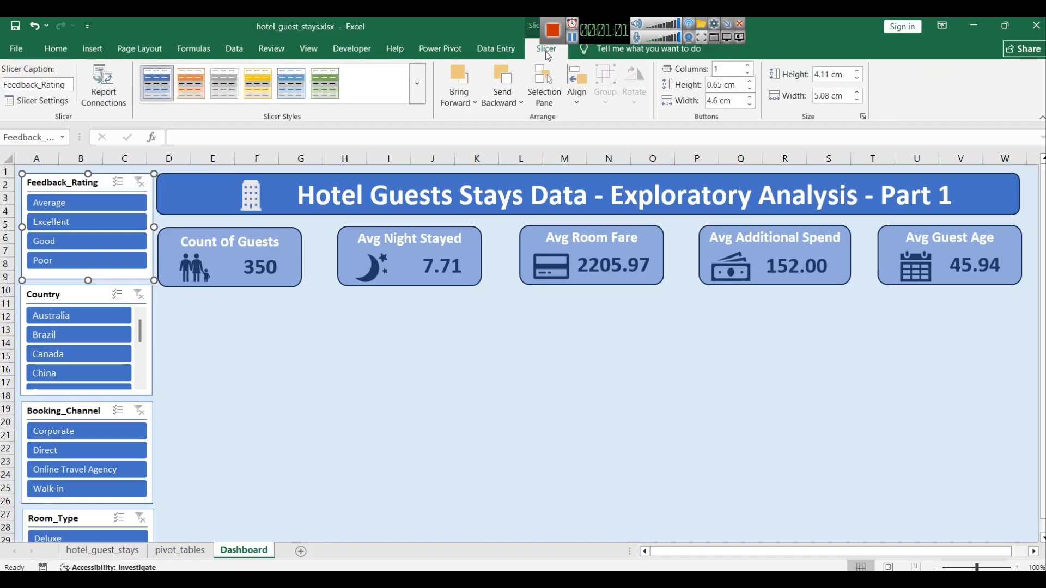
pyautogui.rightClick(160, 83)
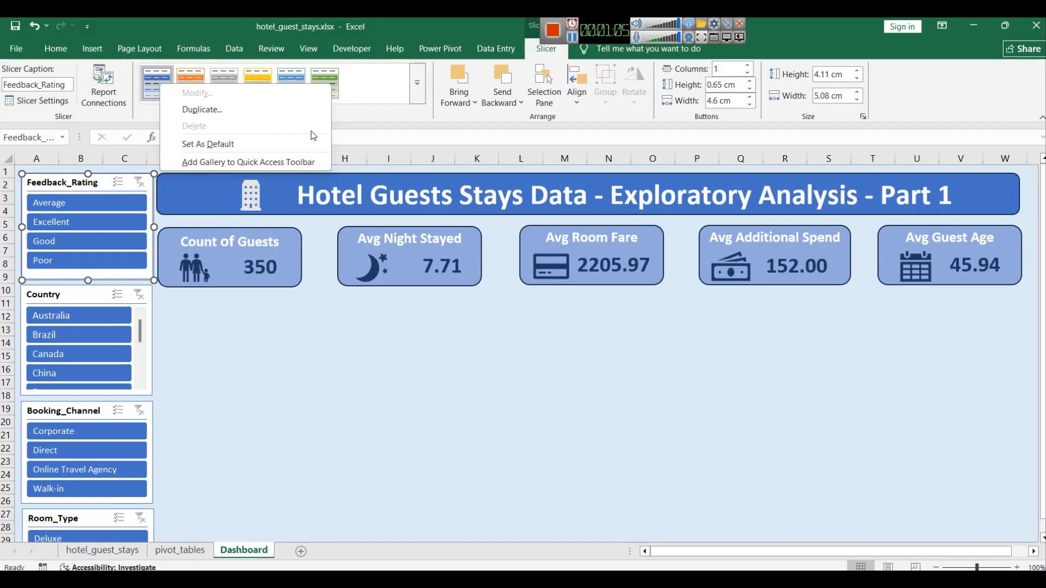
pyautogui.click(416, 98)
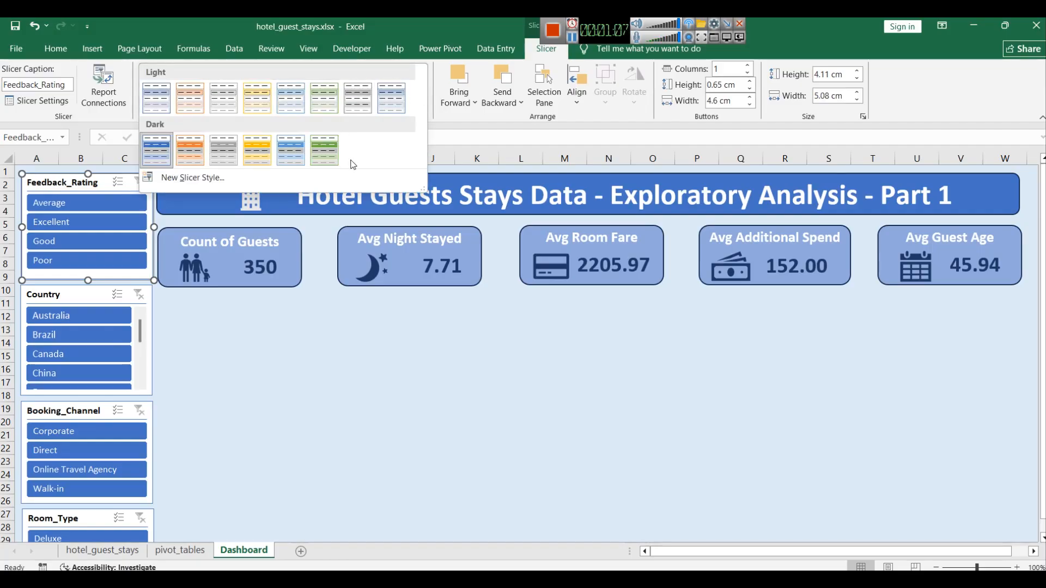
pyautogui.click(253, 178)
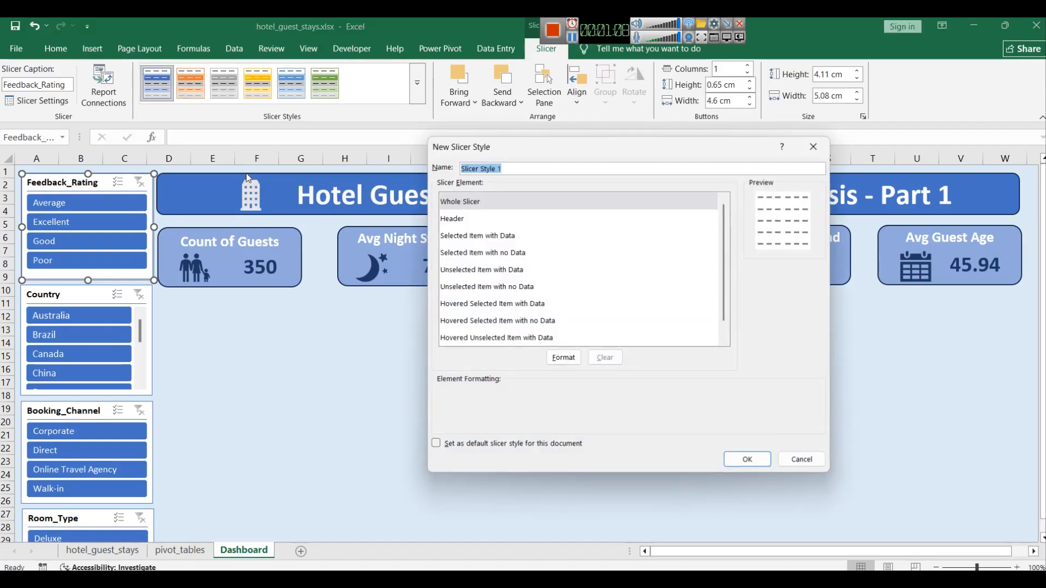
pyautogui.click(498, 270)
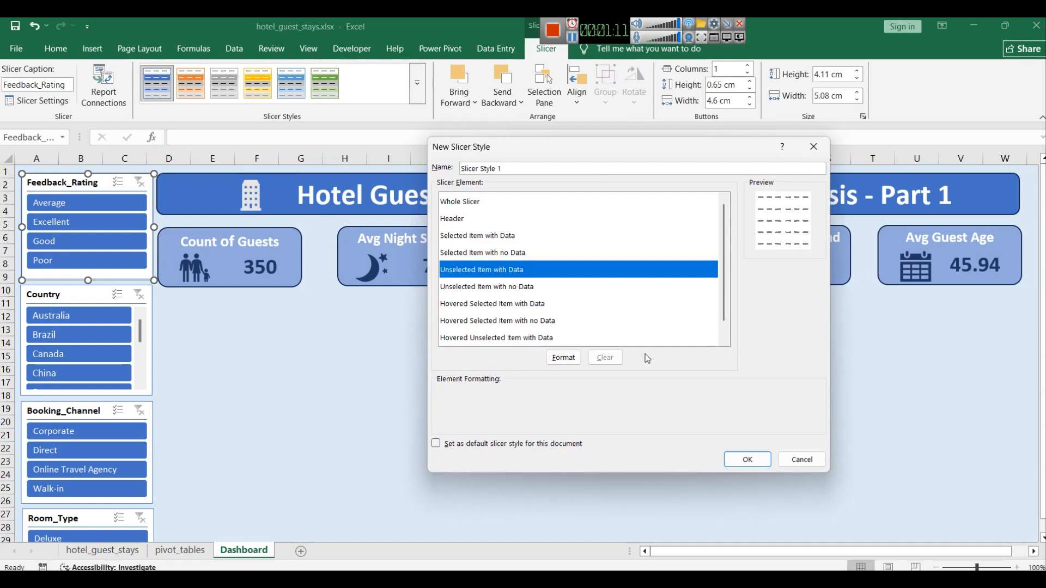
pyautogui.click(496, 237)
pyautogui.click(563, 356)
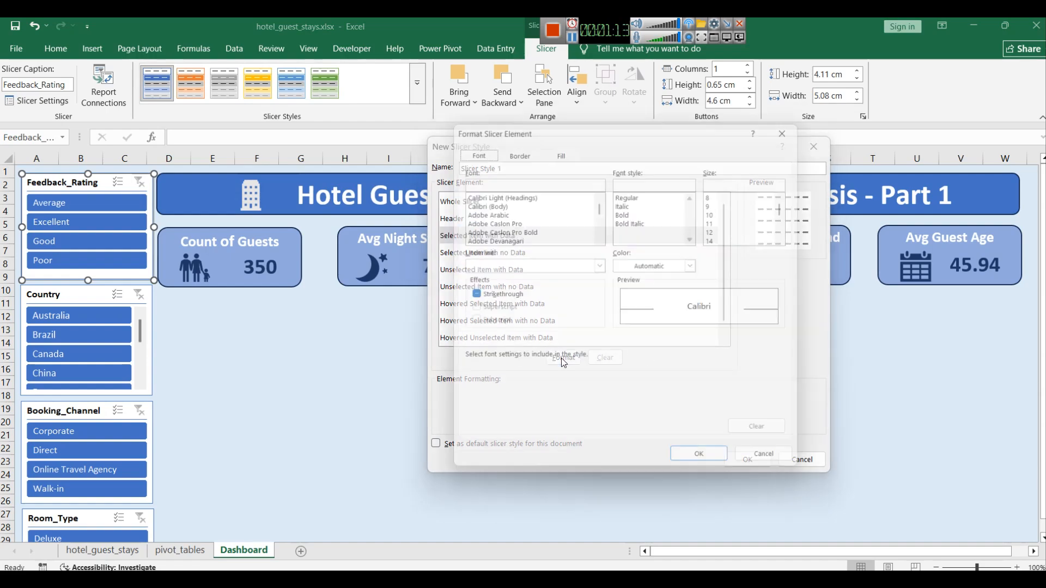
pyautogui.click(523, 149)
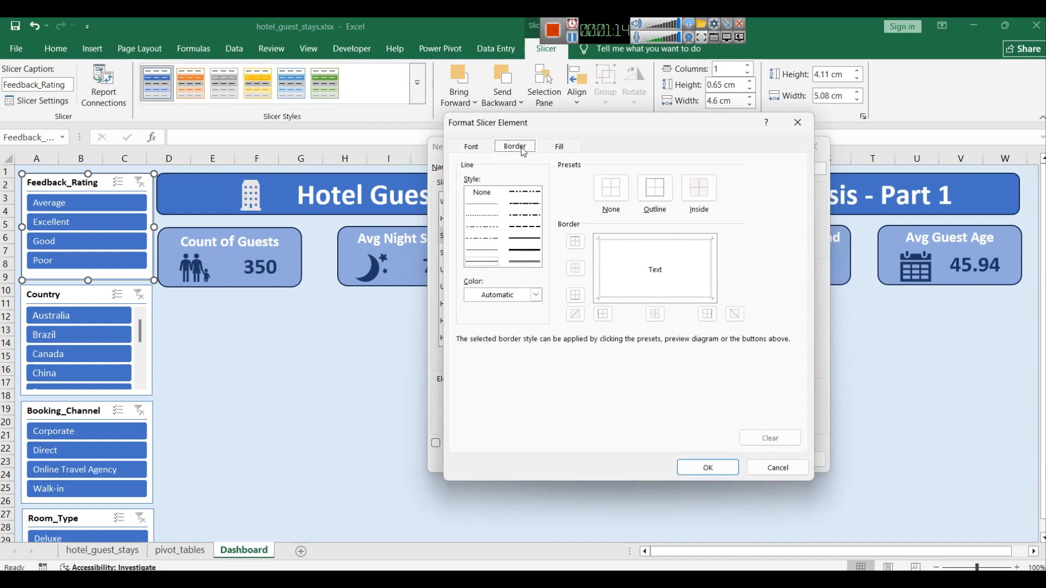
pyautogui.click(557, 147)
pyautogui.click(797, 122)
pyautogui.click(816, 146)
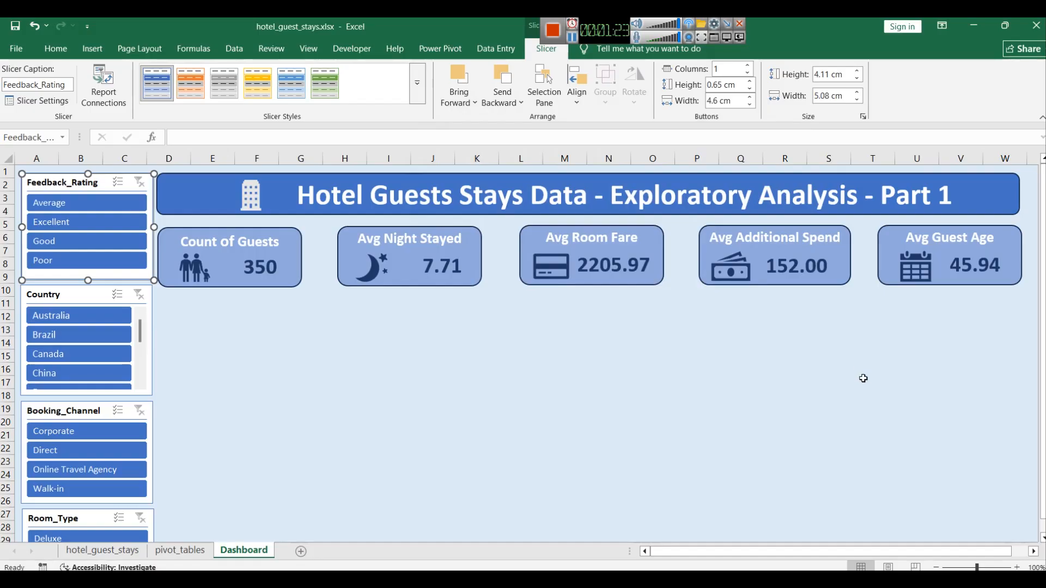
pyautogui.click(863, 379)
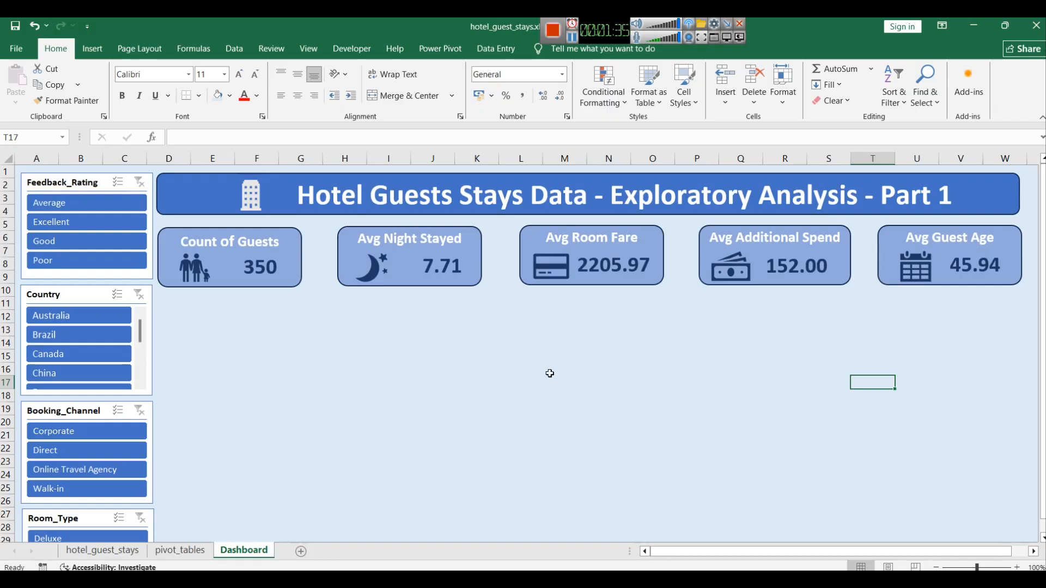
# Step: Test the Feedback_Rating slicer by filtering to Excellent and Good, then clear its filter
pyautogui.click(572, 37)
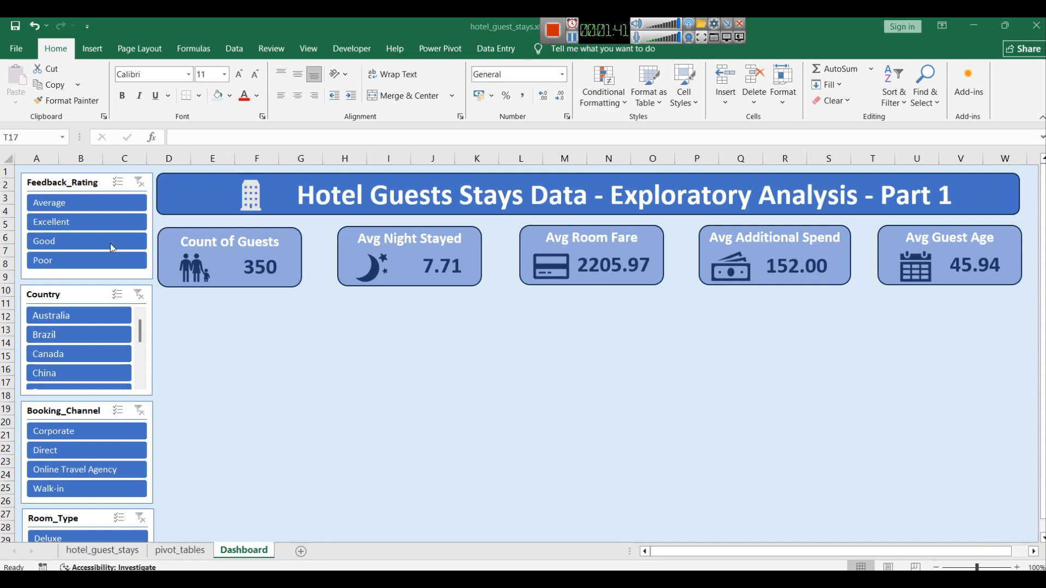
pyautogui.click(99, 224)
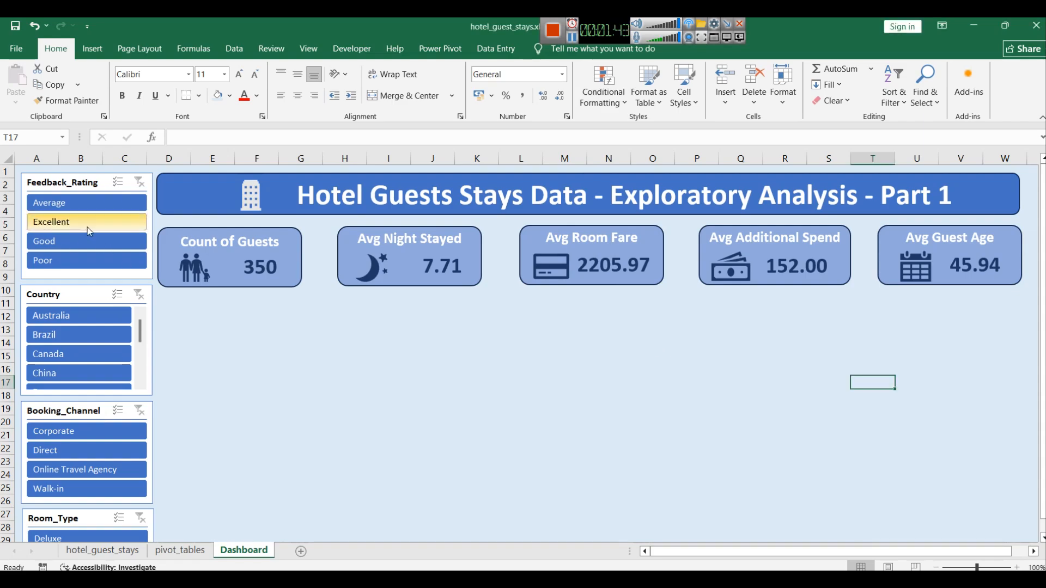
pyautogui.click(87, 227)
pyautogui.click(77, 244)
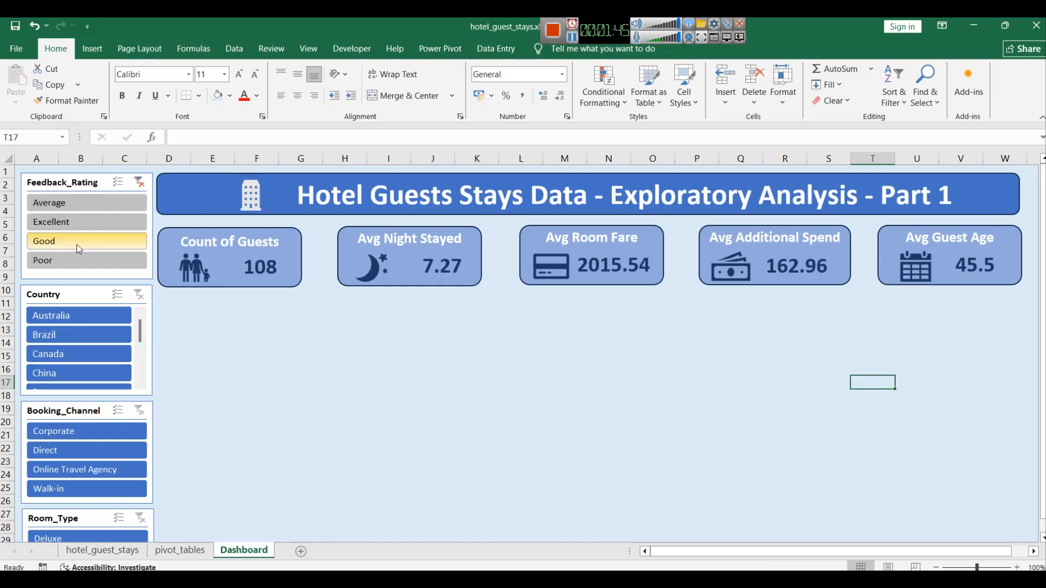
pyautogui.click(139, 182)
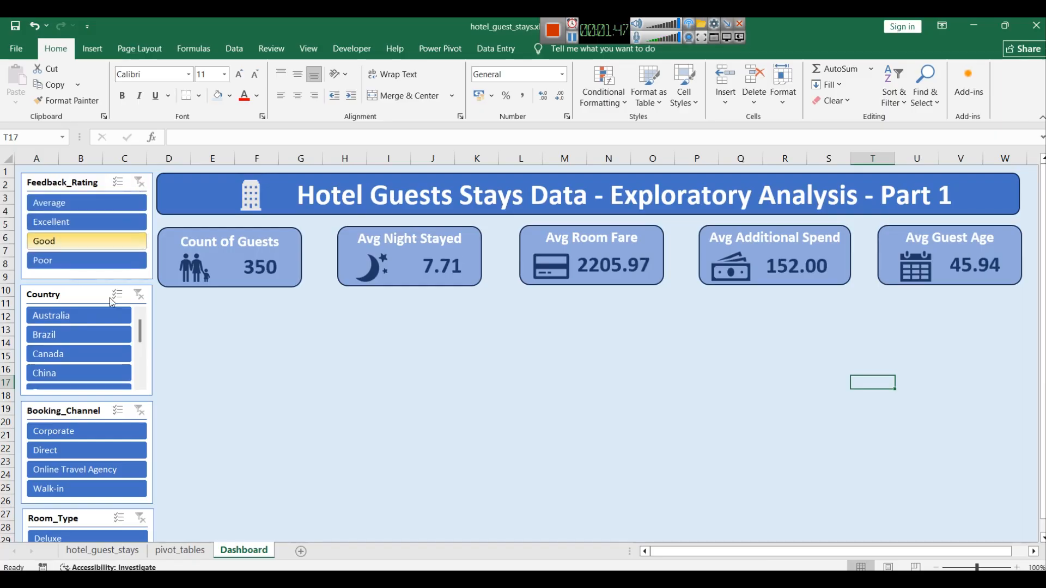
# Step: Test the Country, Booking_Channel and Room_Type slicers with a few selections, then clear all three filters
pyautogui.click(93, 335)
pyautogui.keyDown('ctrl'); pyautogui.click(103, 450); pyautogui.keyUp('ctrl')
pyautogui.scroll(-1, 106, 465)
pyautogui.click(85, 517)
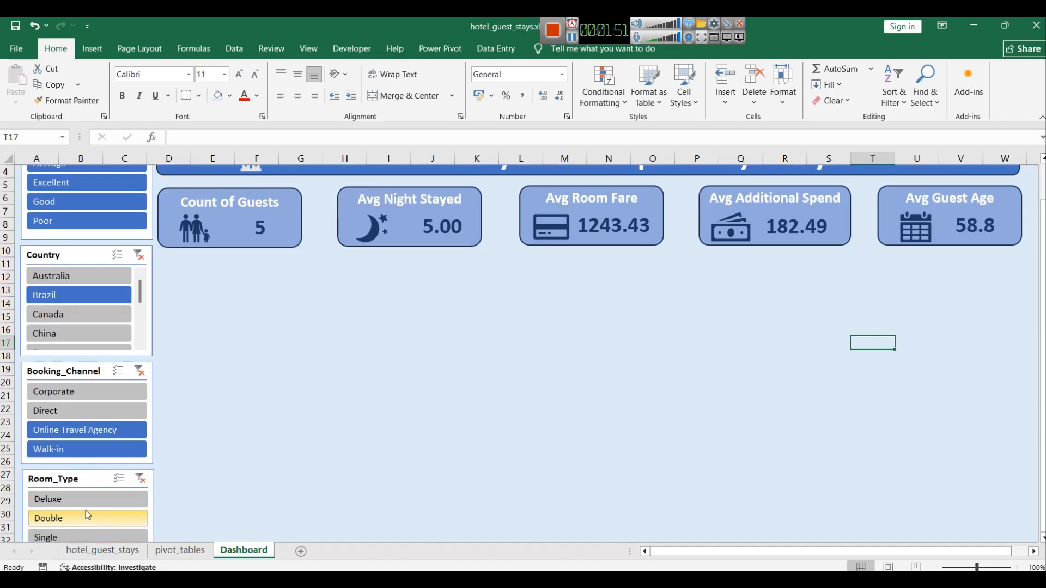
pyautogui.scroll(1, 96, 403)
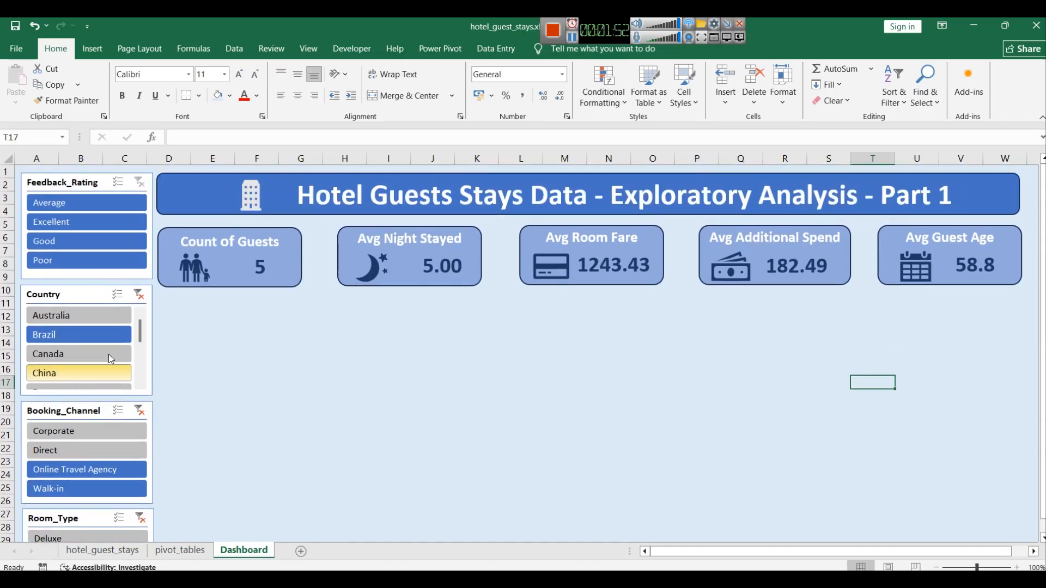
pyautogui.click(139, 296)
pyautogui.click(139, 411)
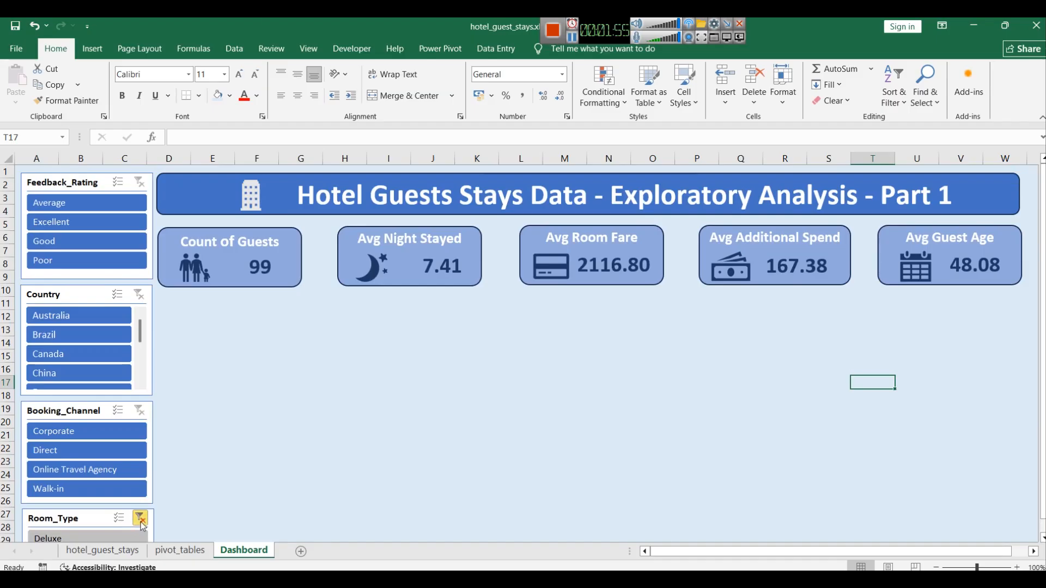
pyautogui.click(140, 519)
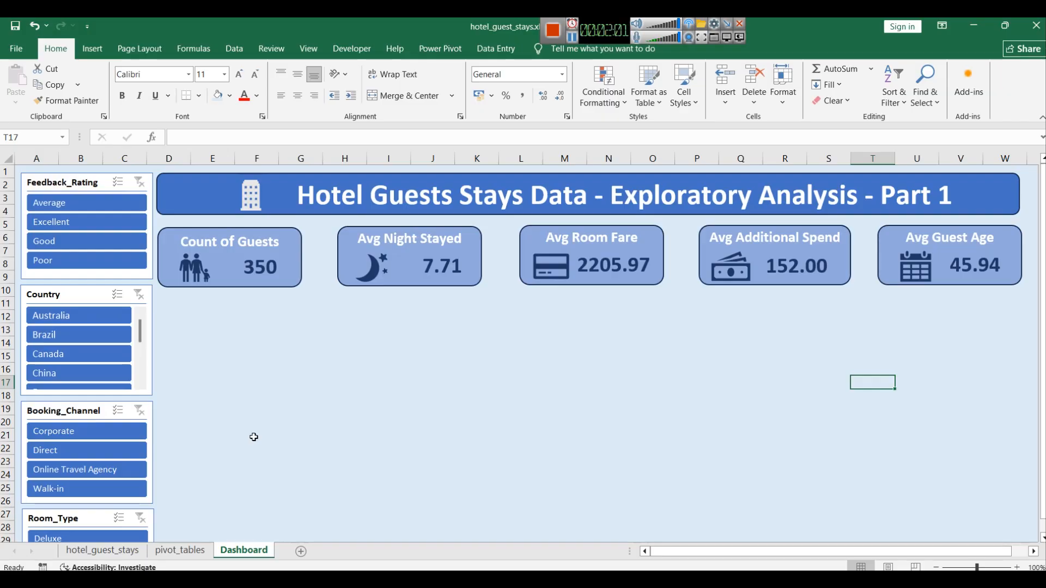
# Step: Copy the KPI pivot table on the pivot_tables sheet and paste a duplicate at cell A7
pyautogui.click(180, 550)
pyautogui.click(219, 288)
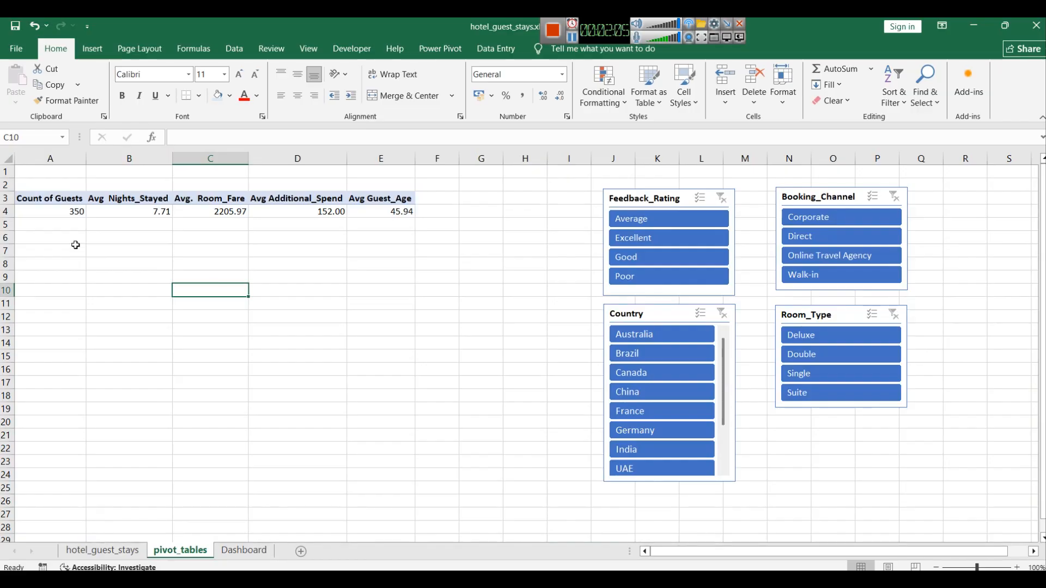
pyautogui.click(26, 199)
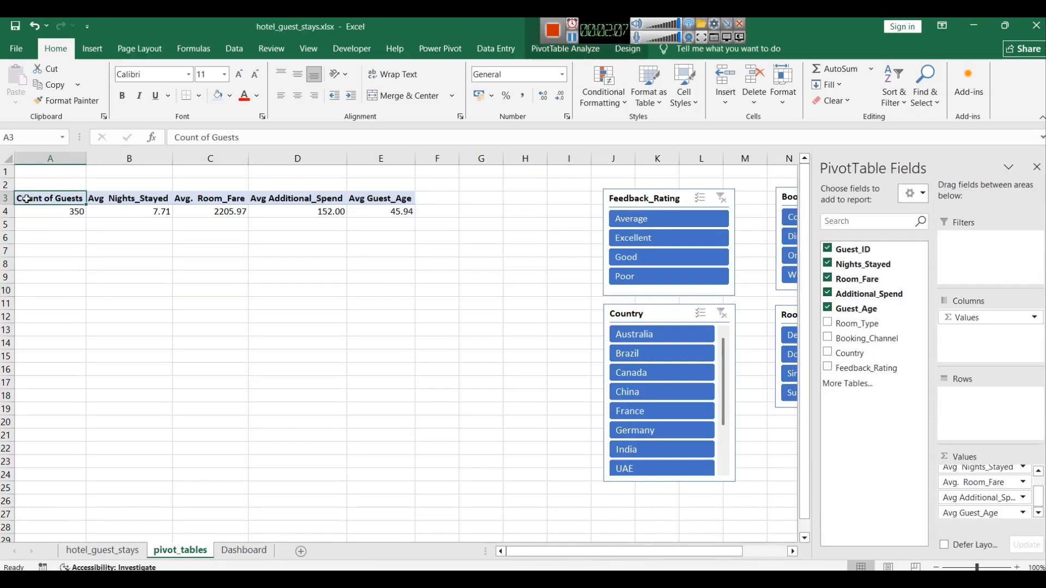
pyautogui.moveTo(394, 212); pyautogui.dragTo(19, 195)
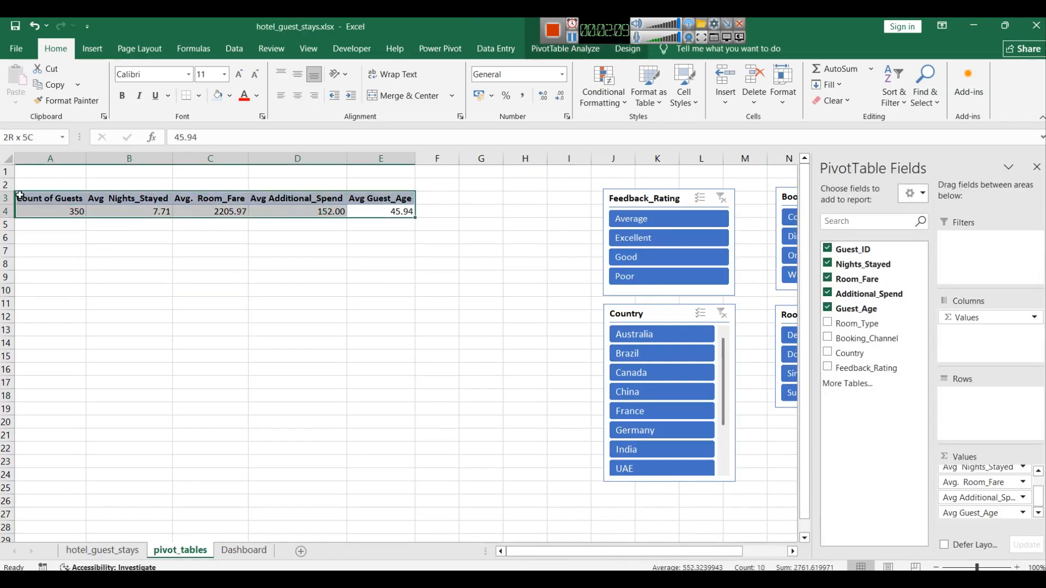
pyautogui.hotkey('ctrl', 'c')
pyautogui.click(38, 250)
pyautogui.hotkey('ctrl', 'v')
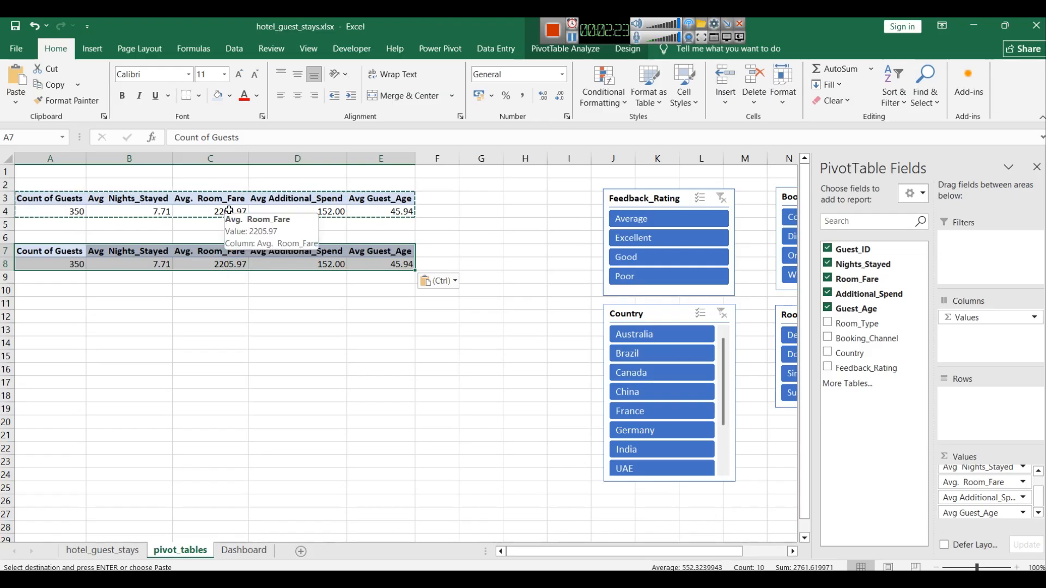
# Step: Remove the Guest_ID, Nights_Stayed and Room_Fare fields from the copied pivot table
pyautogui.click(828, 248)
pyautogui.click(828, 263)
pyautogui.click(828, 278)
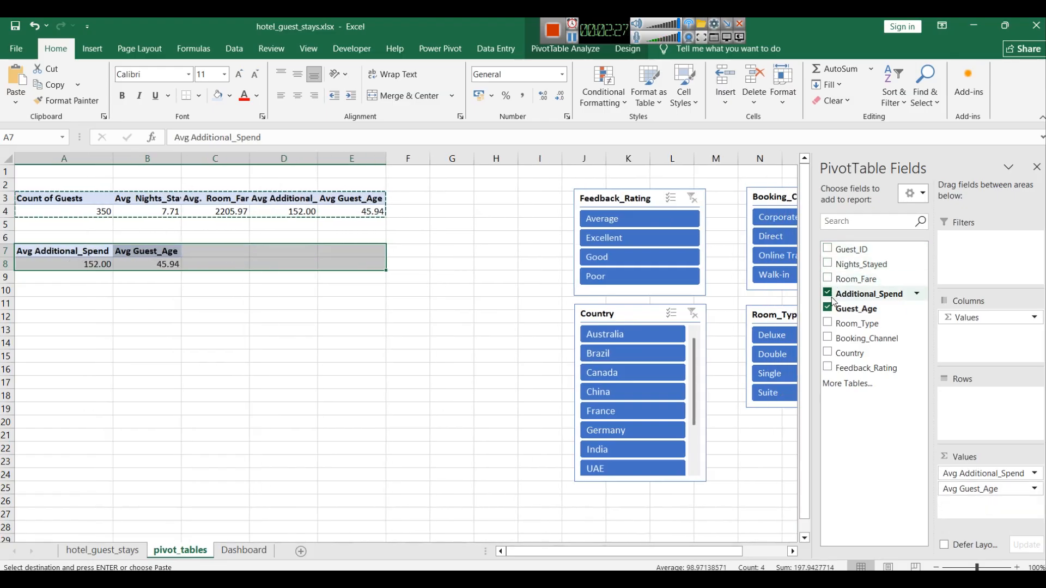
# Step: Remove the remaining Additional_Spend and Guest_Age fields from the copied pivot table
pyautogui.click(828, 307)
pyautogui.click(827, 292)
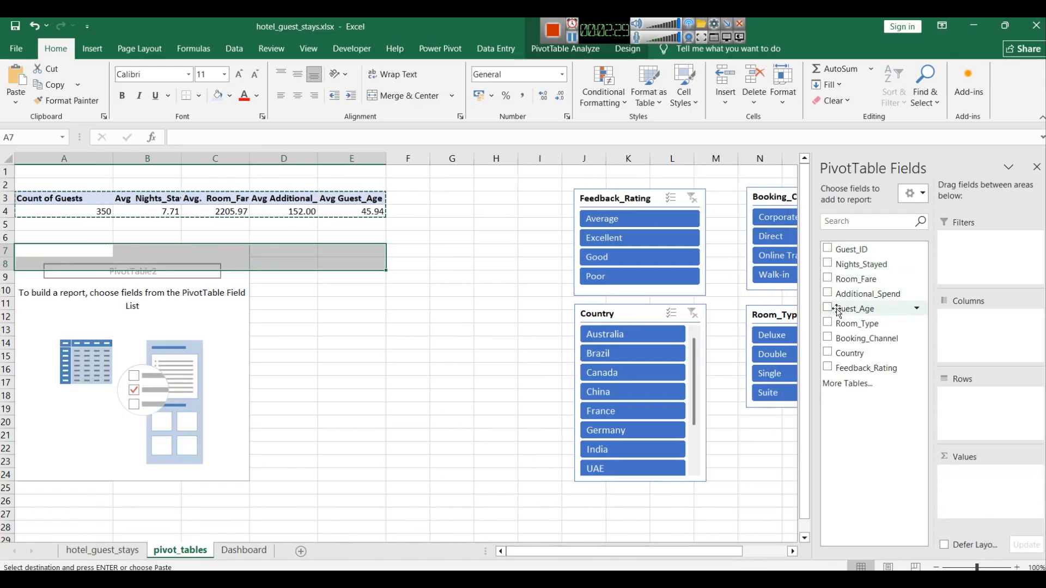
pyautogui.click(229, 339)
pyautogui.click(24, 254)
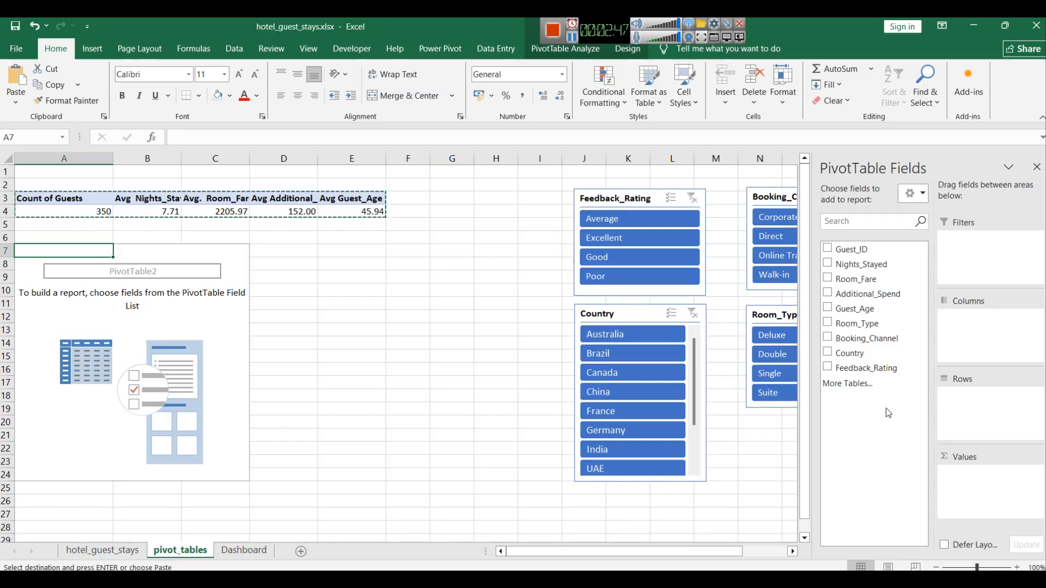
pyautogui.click(244, 551)
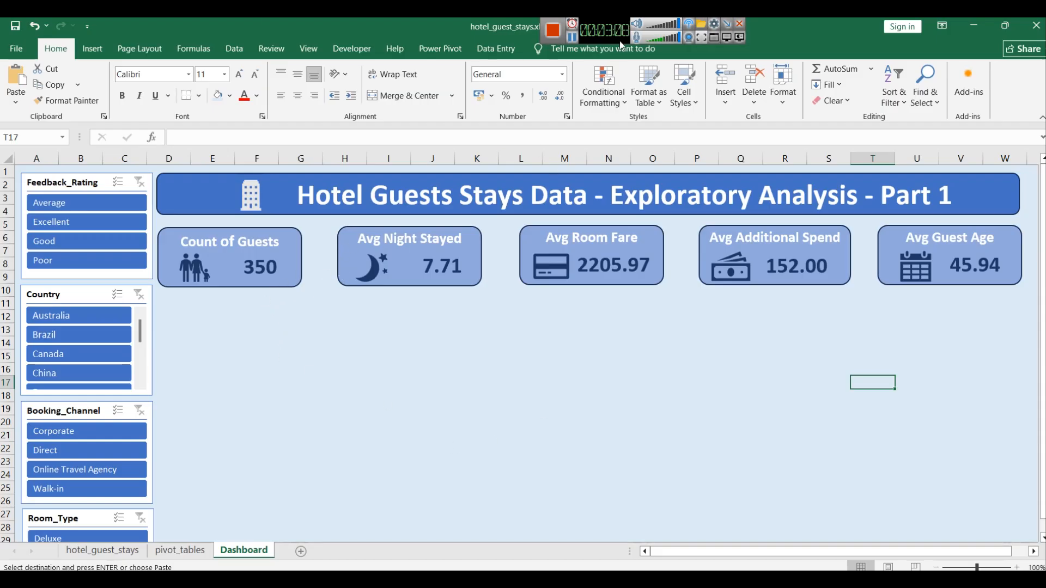
pyautogui.click(572, 38)
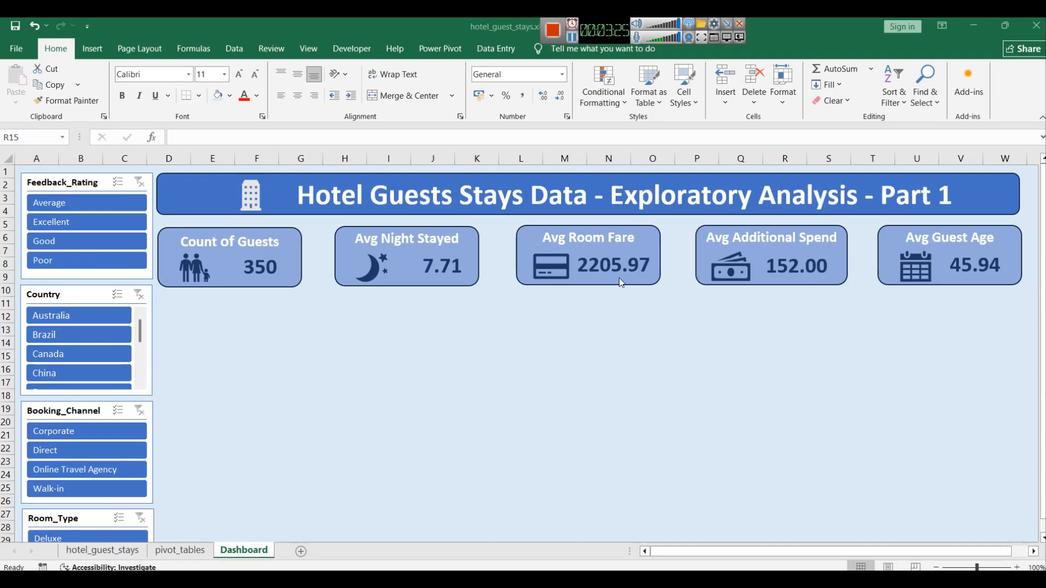
pyautogui.click(202, 554)
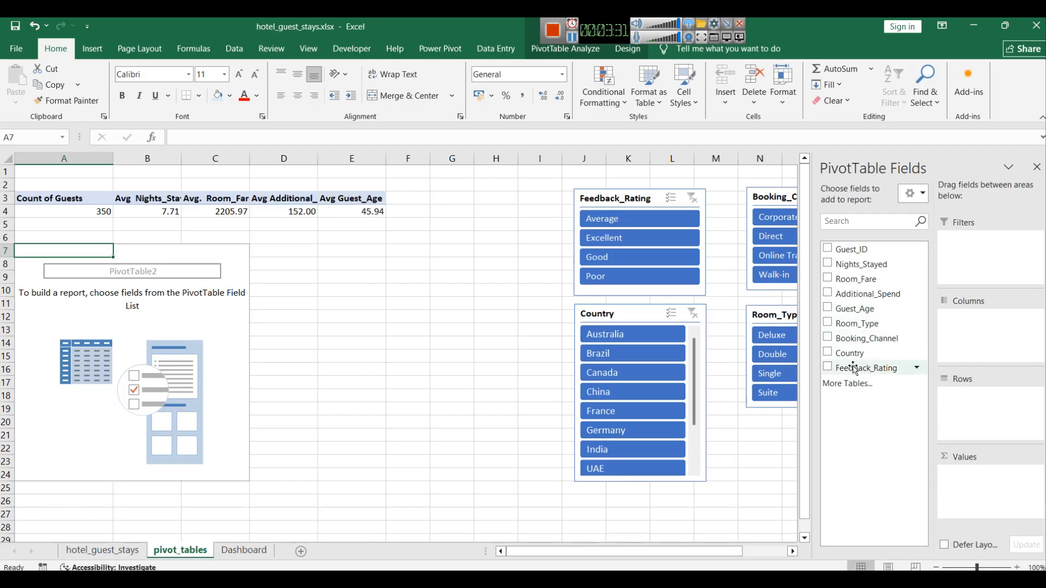
# Step: Build the copied pivot table with Feedback_Rating as rows and Room_Fare as values, summarized by Average with 0.00 number format
pyautogui.click(829, 367)
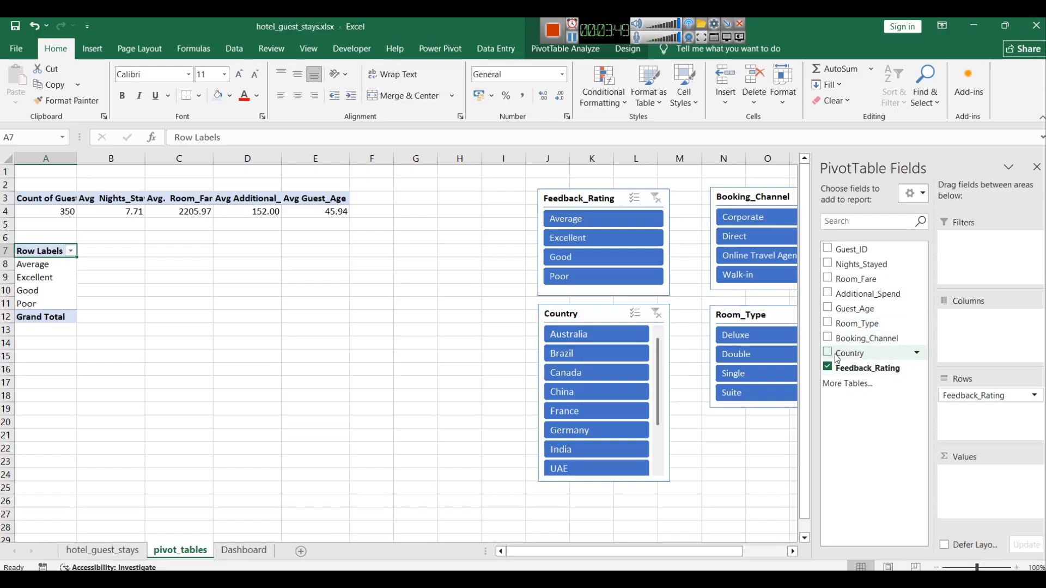
pyautogui.click(828, 278)
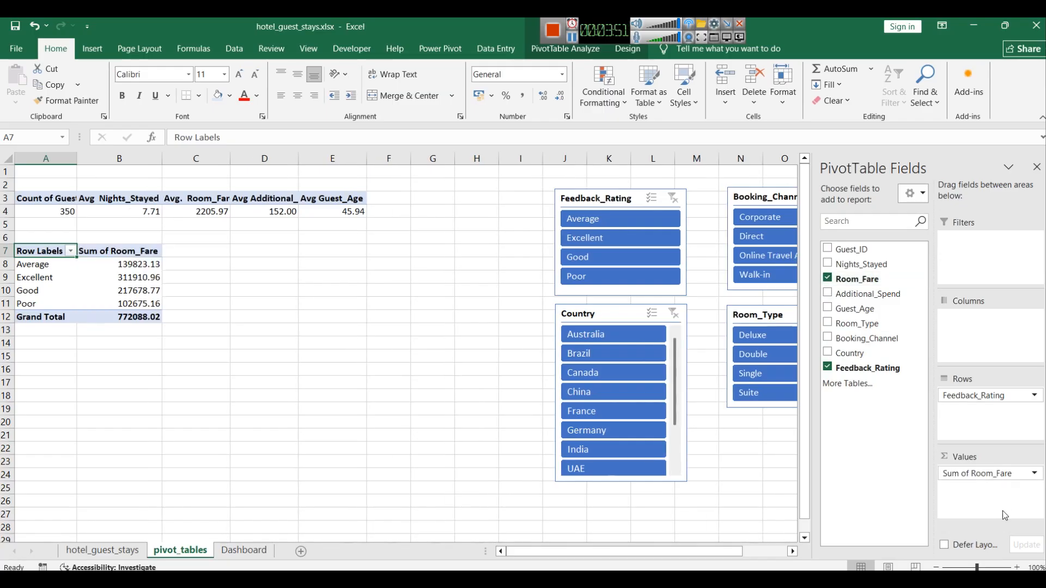
pyautogui.click(999, 474)
pyautogui.click(995, 465)
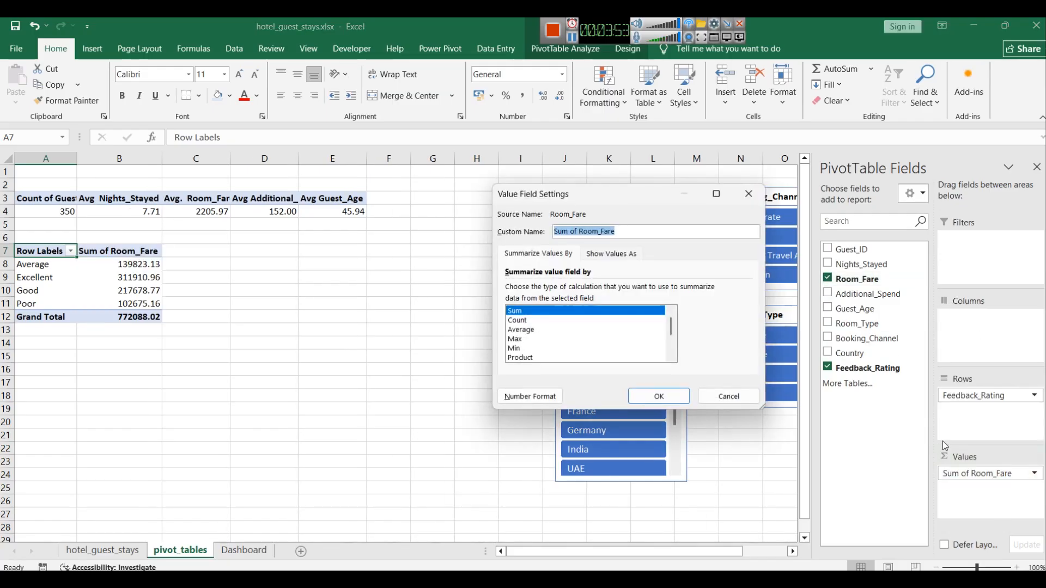
pyautogui.click(526, 330)
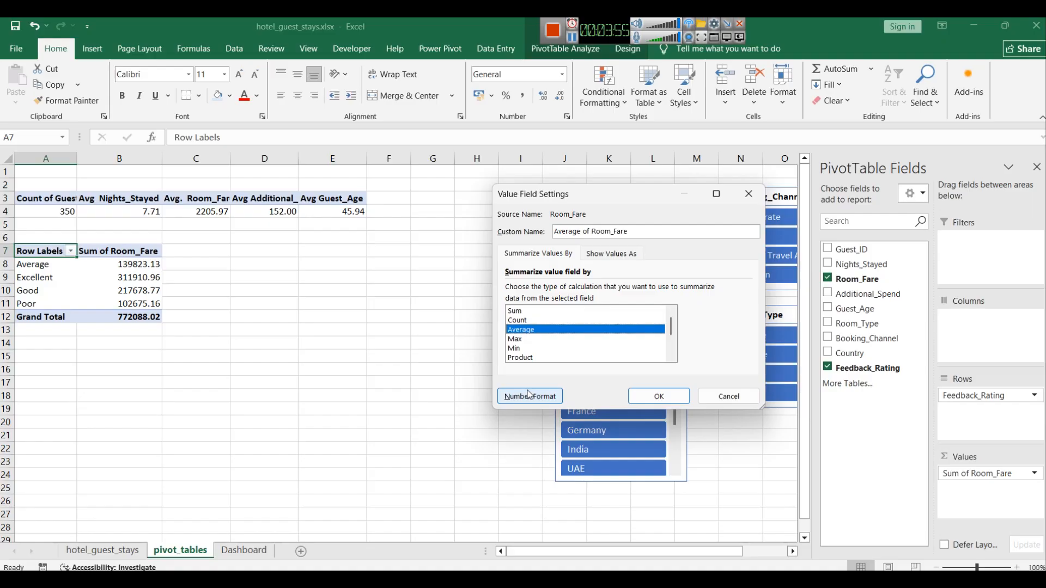
pyautogui.click(554, 396)
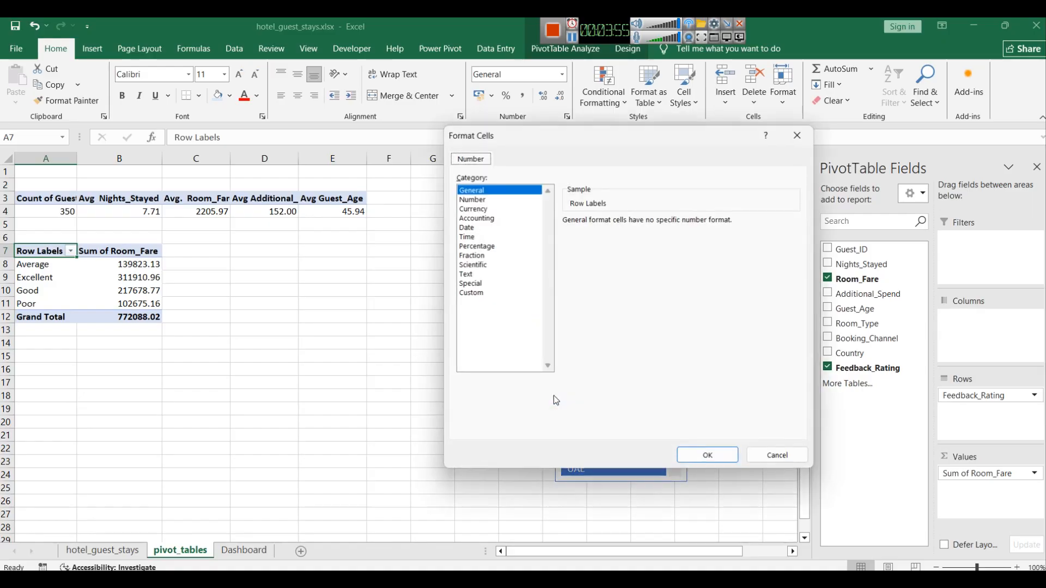
pyautogui.click(470, 293)
pyautogui.click(586, 273)
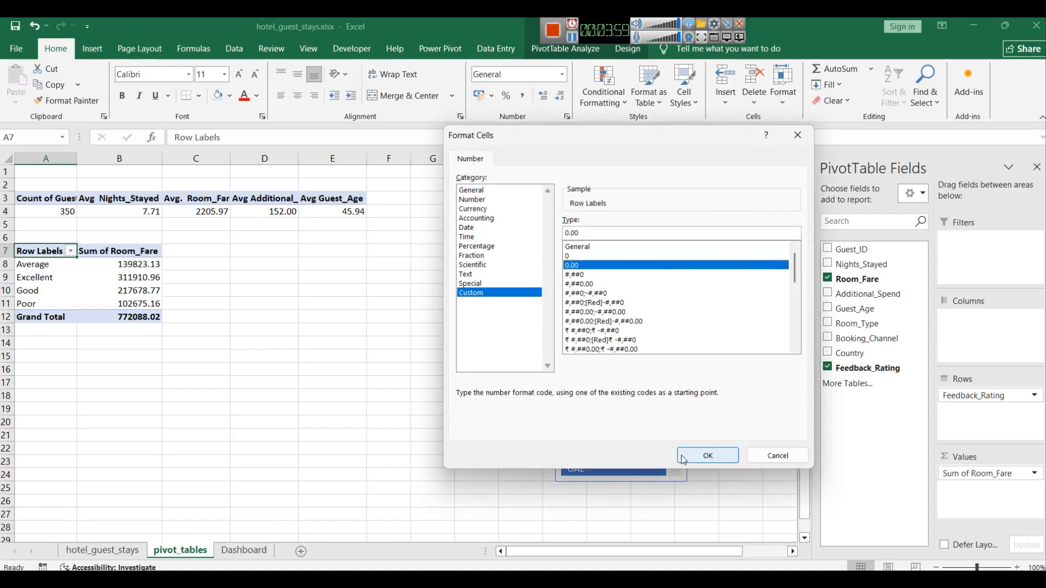
pyautogui.click(695, 456)
pyautogui.click(659, 396)
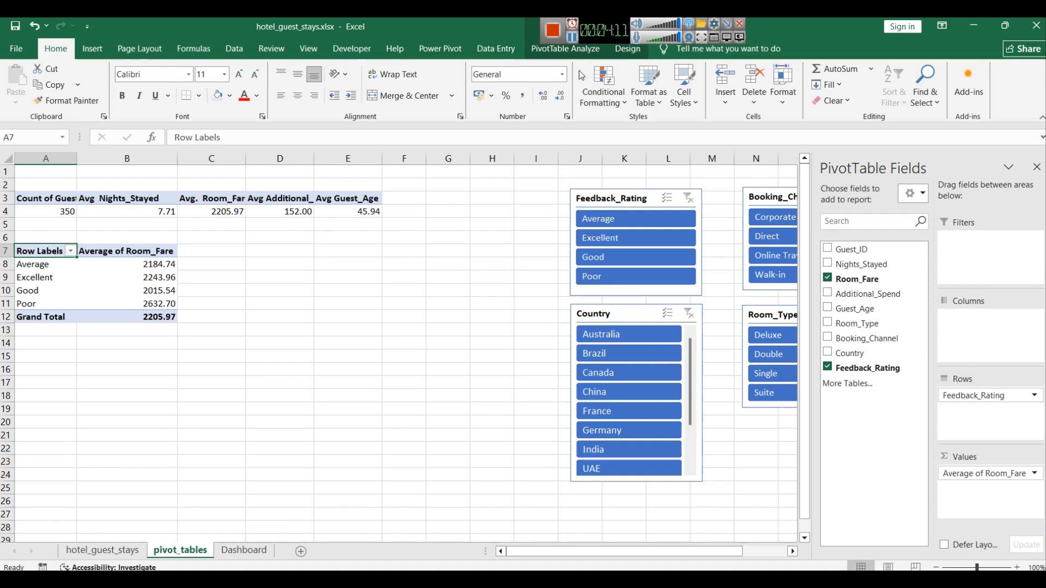
# Step: Rename the pivot table's row label header to Feedback Rating and widen column A to fit
pyautogui.doubleClick(40, 254)
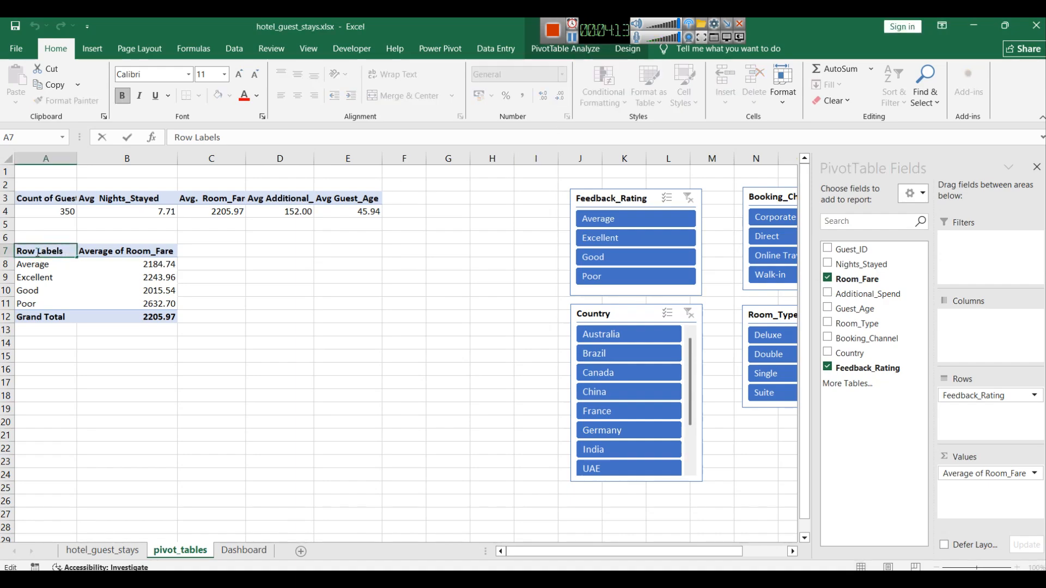
pyautogui.write('Ro')
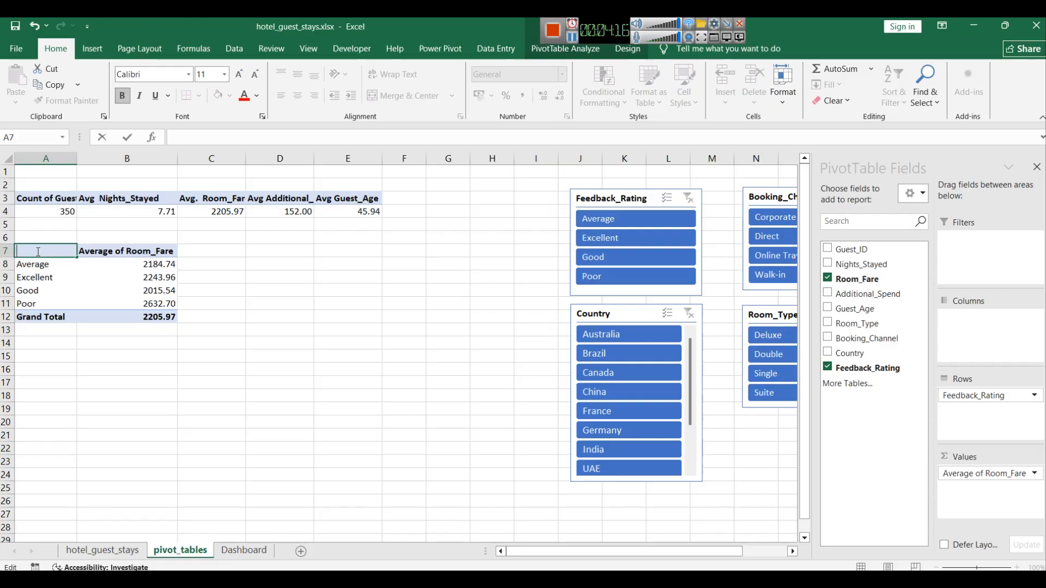
pyautogui.write('Feedback Rat')
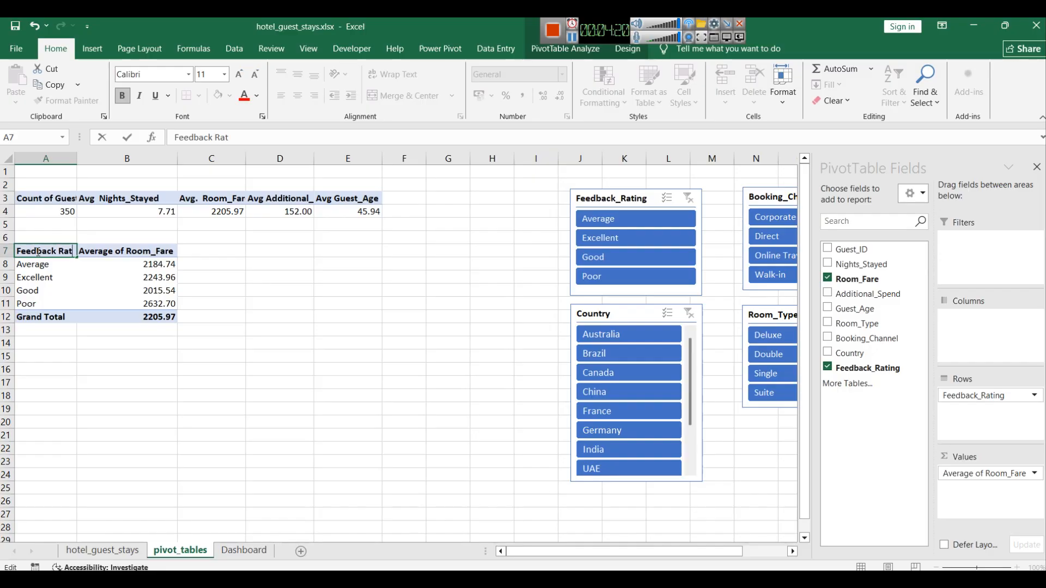
pyautogui.write('ing')
pyautogui.click(366, 396)
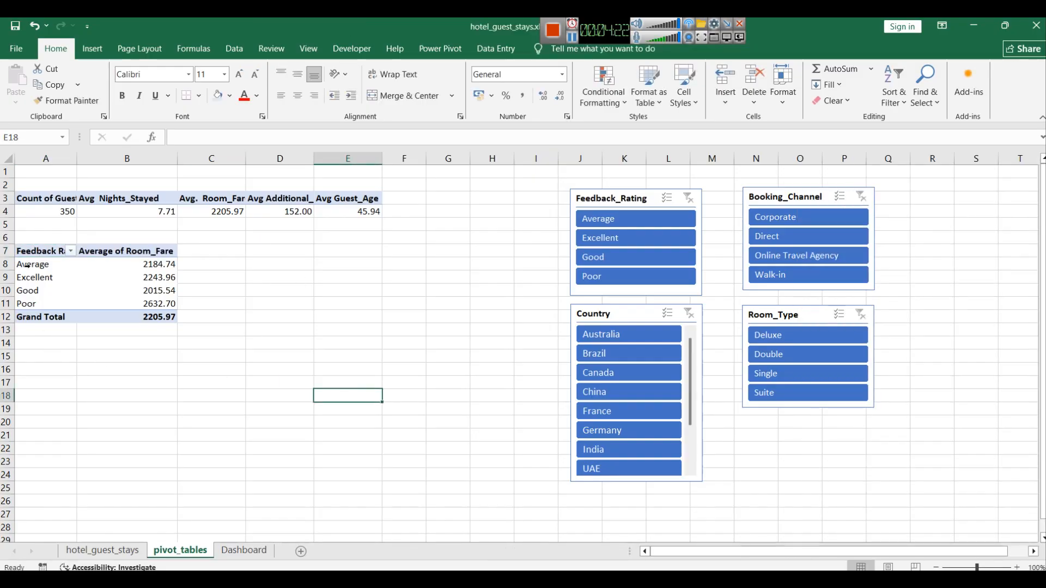
pyautogui.moveTo(77, 162); pyautogui.dragTo(102, 162)
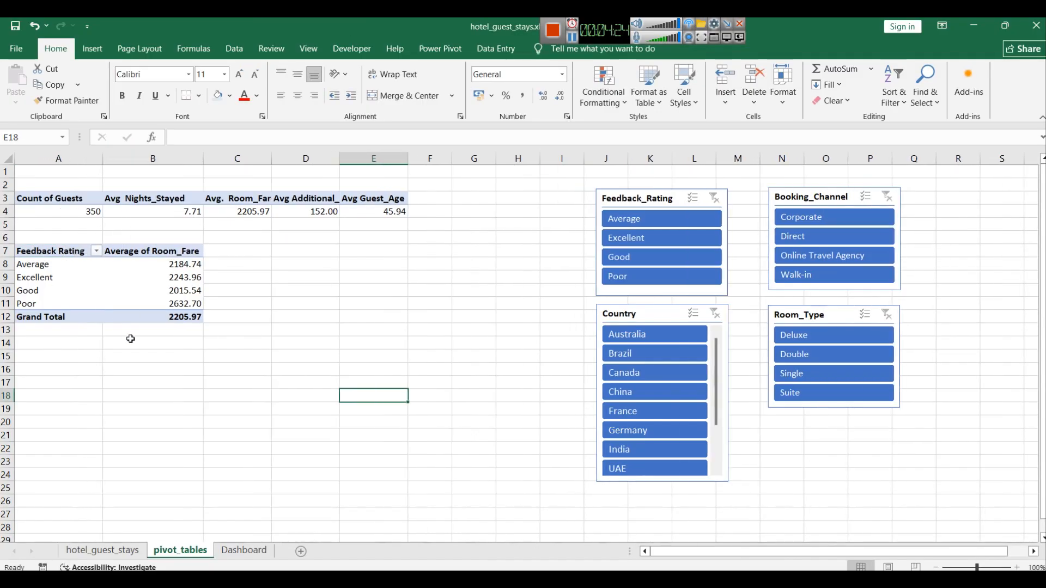
# Step: Insert a 3-D Stacked Column pivot chart from the Feedback Rating pivot table and move it beside the table
pyautogui.moveTo(160, 321); pyautogui.dragTo(76, 254)
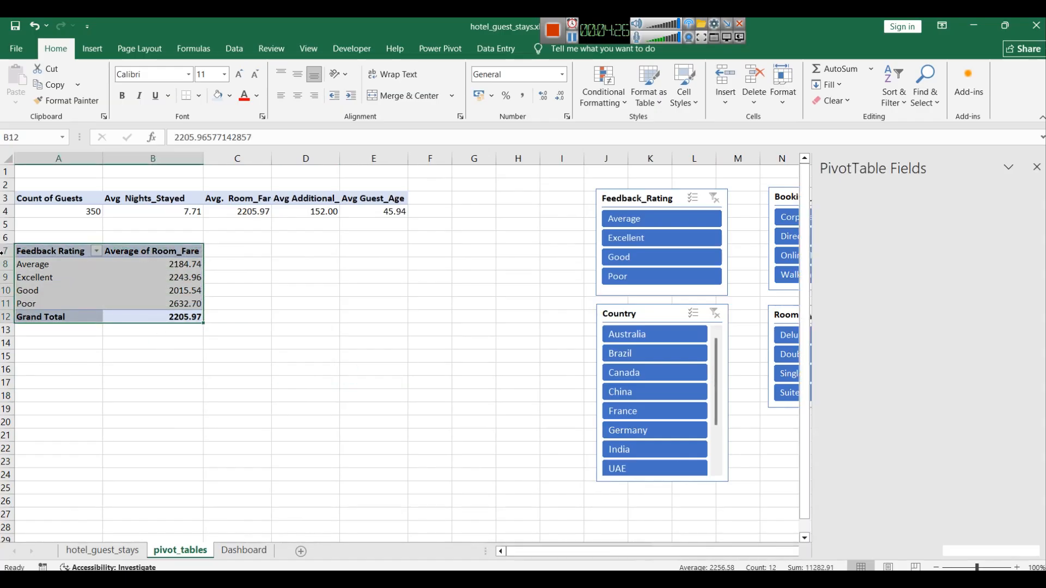
pyautogui.click(88, 50)
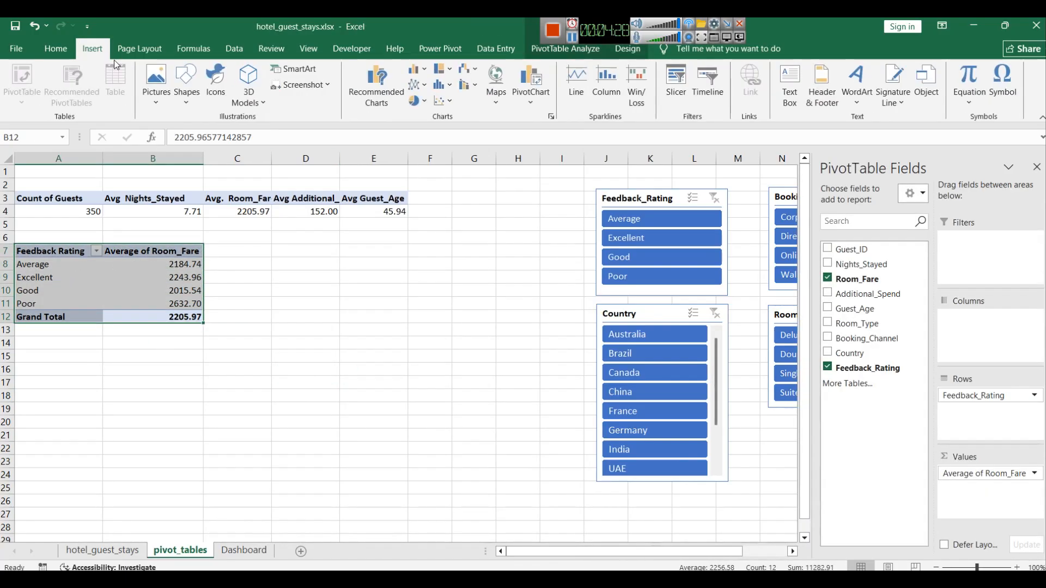
pyautogui.click(542, 107)
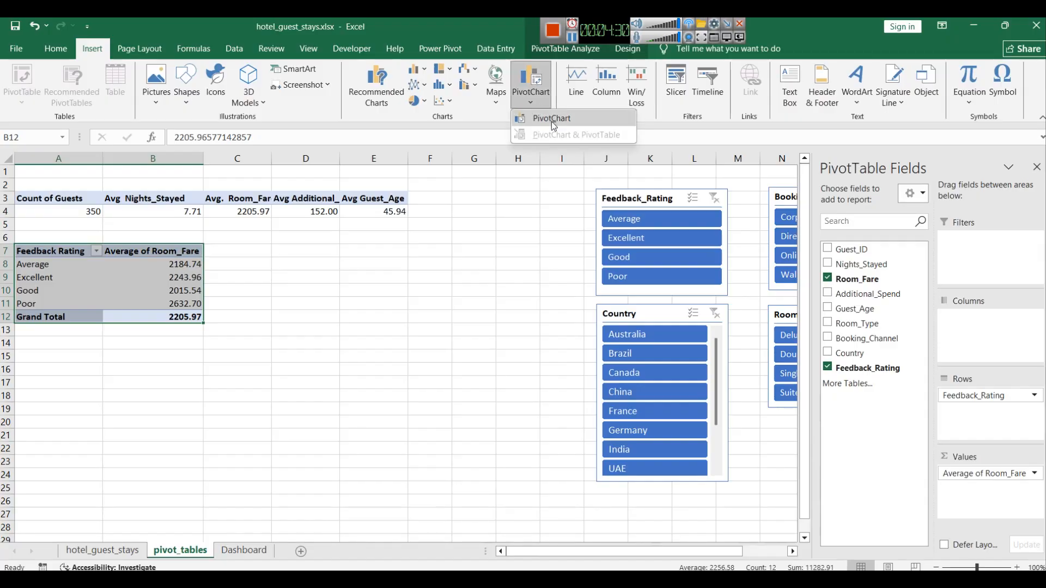
pyautogui.click(551, 122)
pyautogui.moveTo(522, 106); pyautogui.dragTo(723, 124)
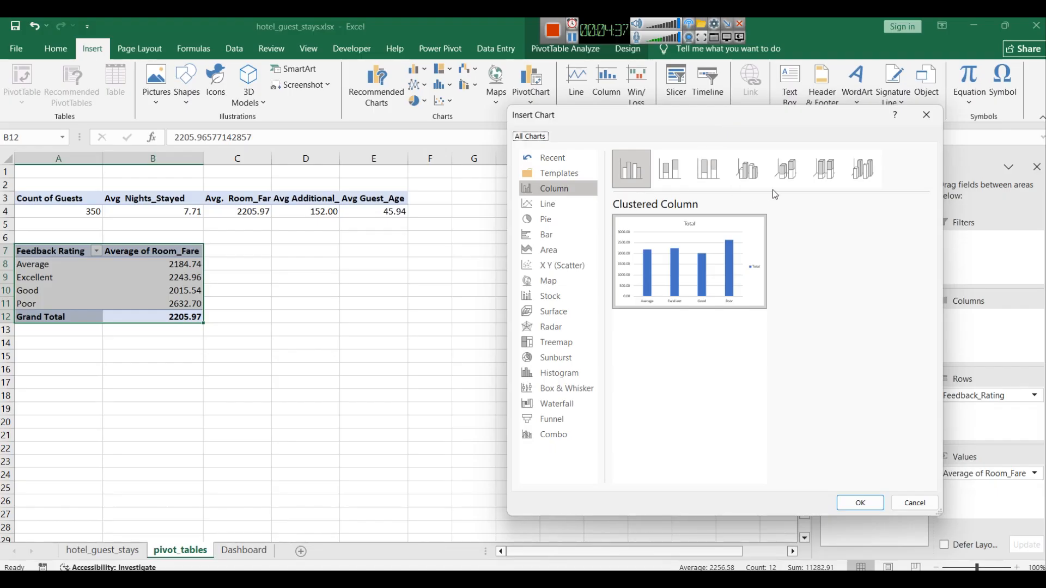
pyautogui.click(798, 176)
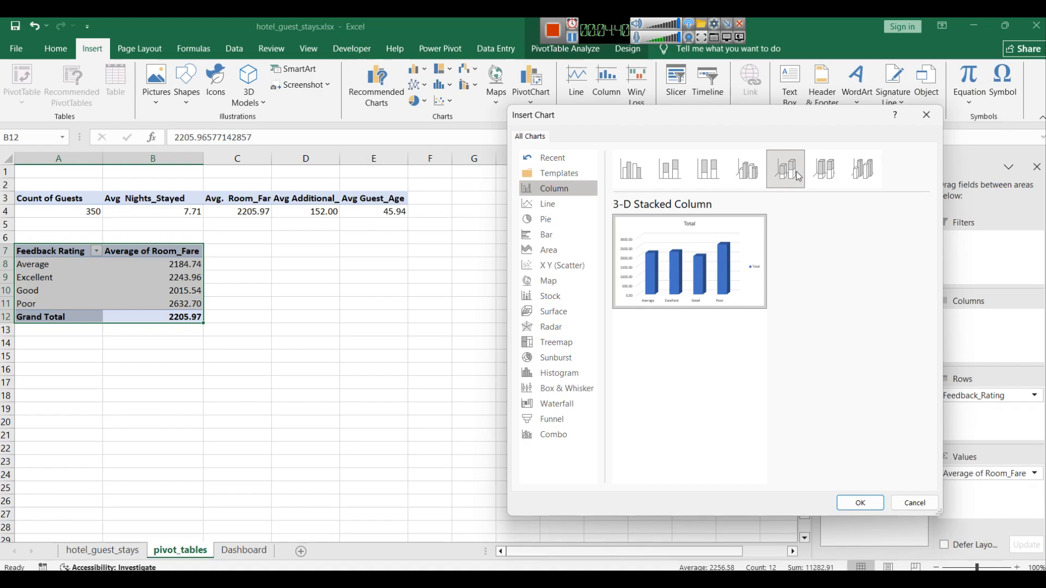
pyautogui.click(860, 502)
pyautogui.moveTo(454, 280); pyautogui.dragTo(433, 254)
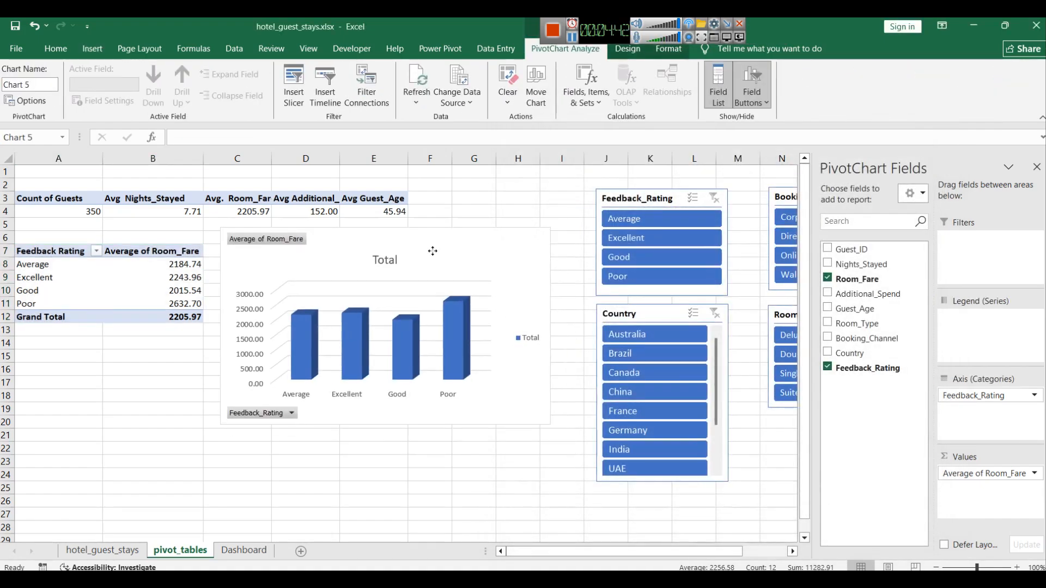
# Step: Set the chart title to Avg Room Fare by Feedback Rating
pyautogui.doubleClick(388, 260)
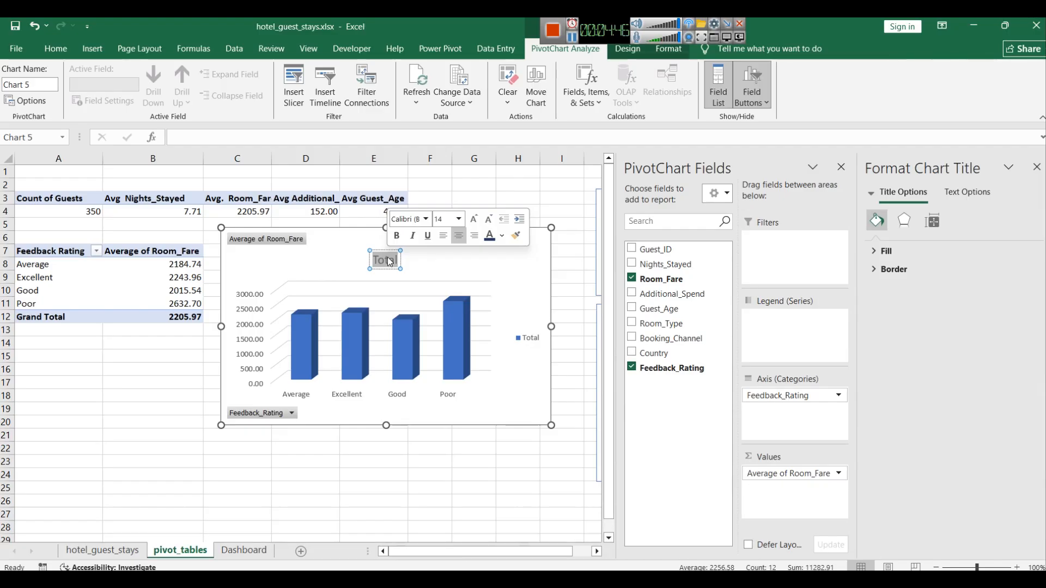
pyautogui.write('Feedback Ratr')
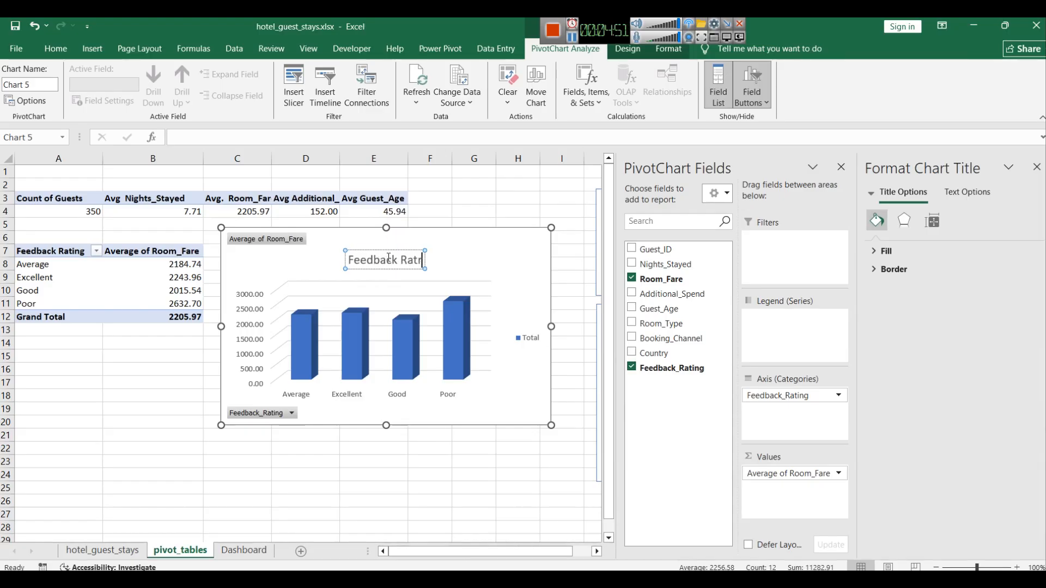
pyautogui.press('BackSpace')
pyautogui.write('ing')
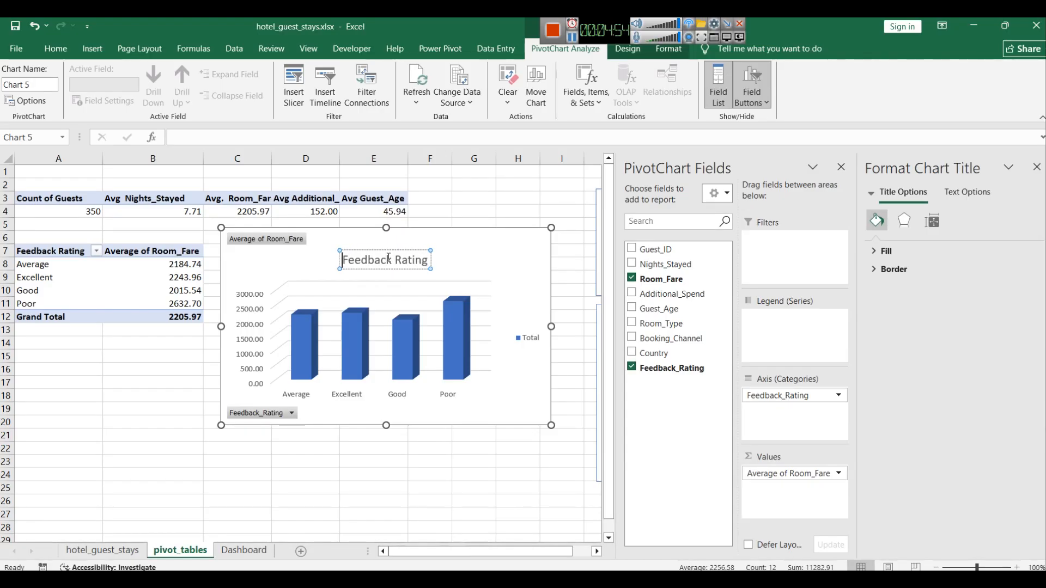
pyautogui.write('Avg Roo')
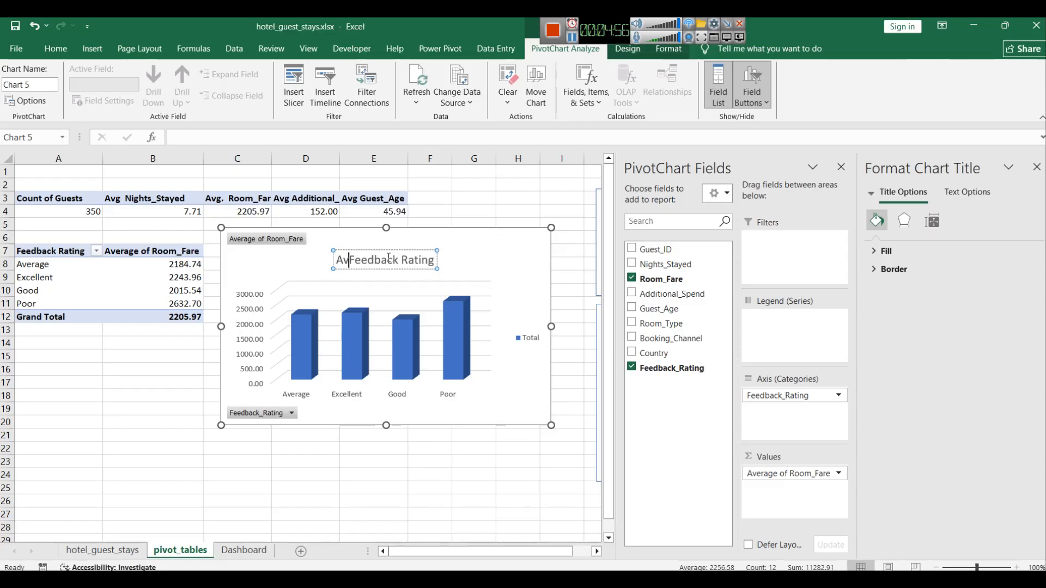
pyautogui.press('BackSpace')
pyautogui.write('m Fate')
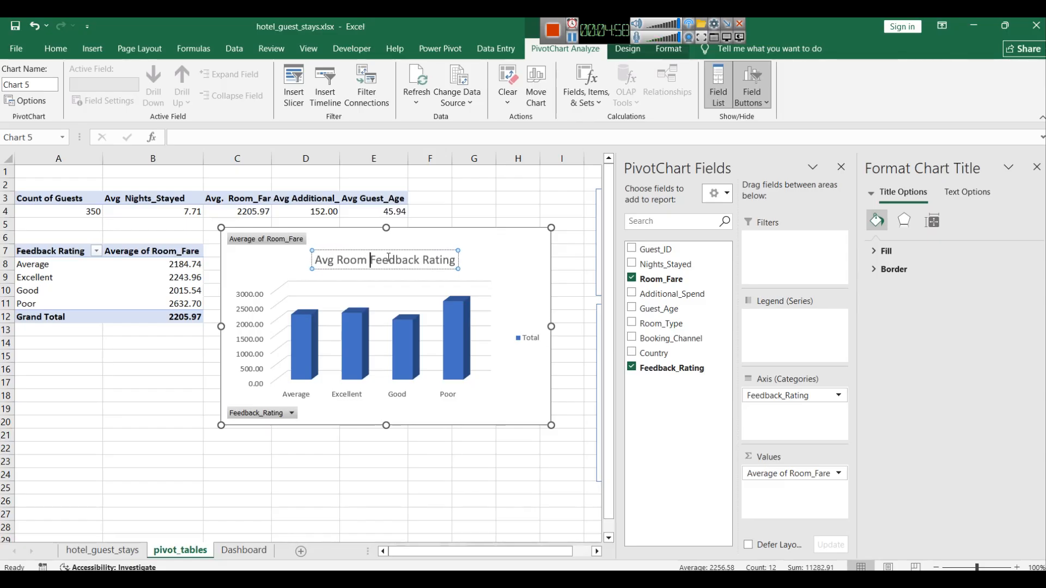
pyautogui.press('BackSpace')
pyautogui.press('BackSpace')
pyautogui.press('BackSpace')
pyautogui.write('re by')
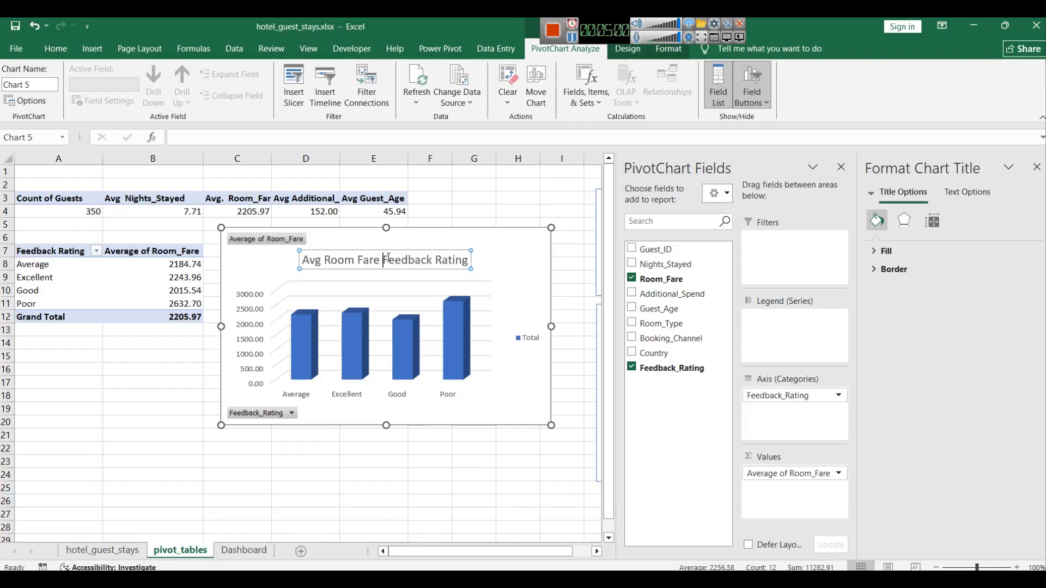
# Step: Make the chart title bold
pyautogui.tripleClick(432, 257)
pyautogui.hotkey('ctrl', 'b')
pyautogui.click(494, 273)
pyautogui.click(449, 260)
pyautogui.tripleClick(463, 260)
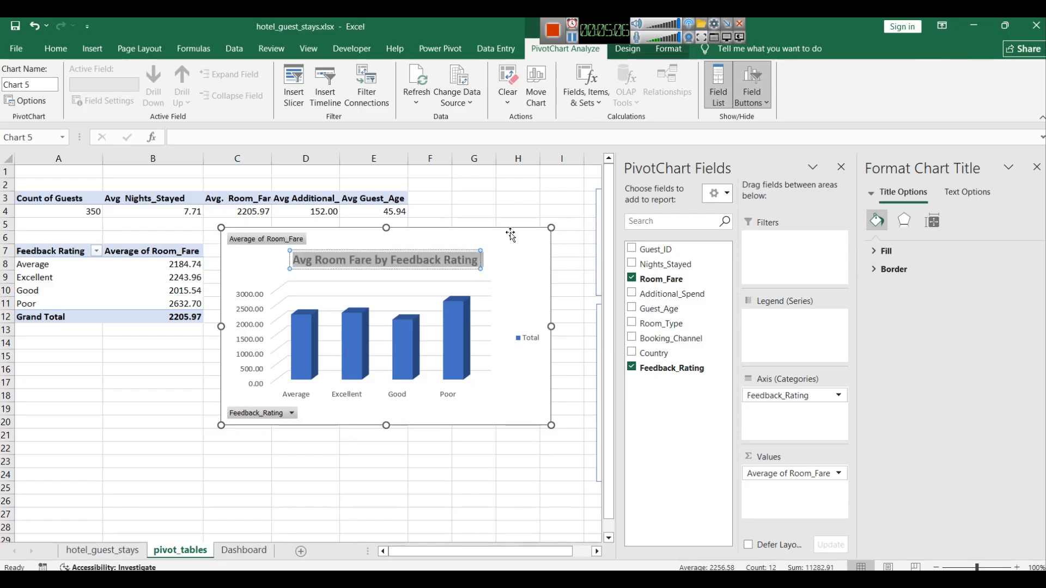
pyautogui.click(55, 49)
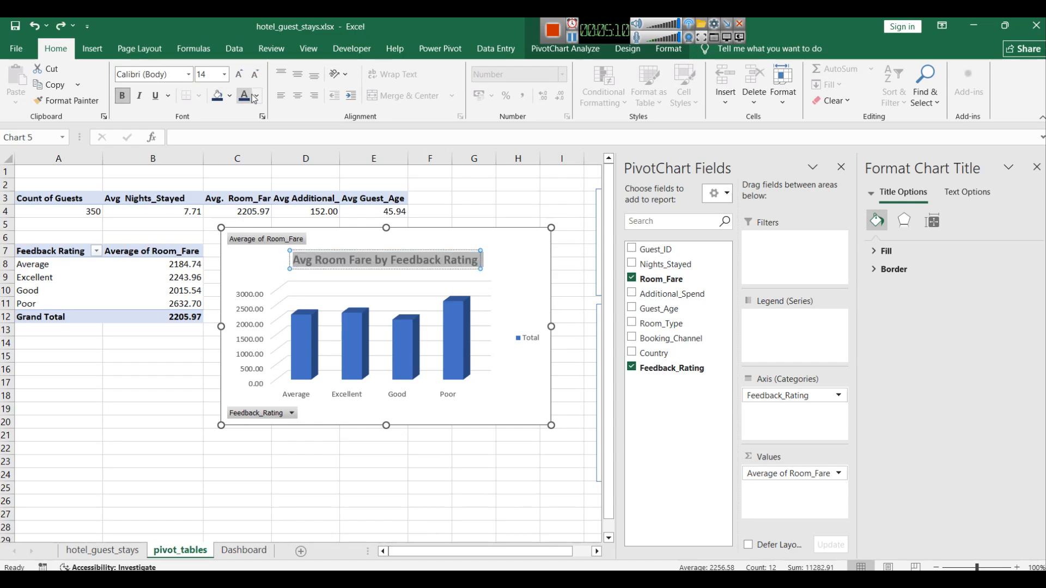
# Step: Apply the dark chart Style 6 to the Avg Room Fare pivot chart
pyautogui.click(532, 252)
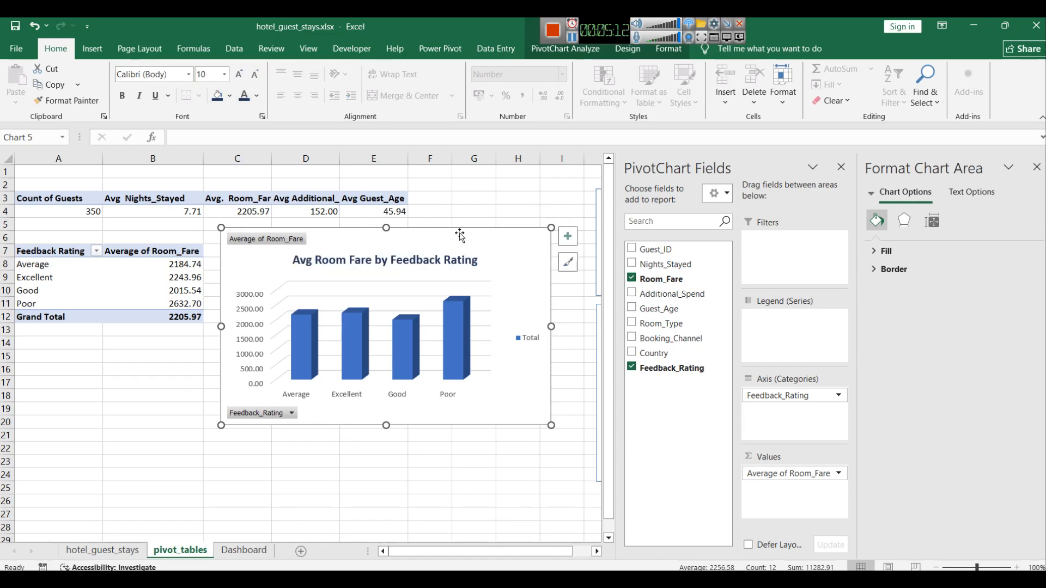
pyautogui.click(567, 264)
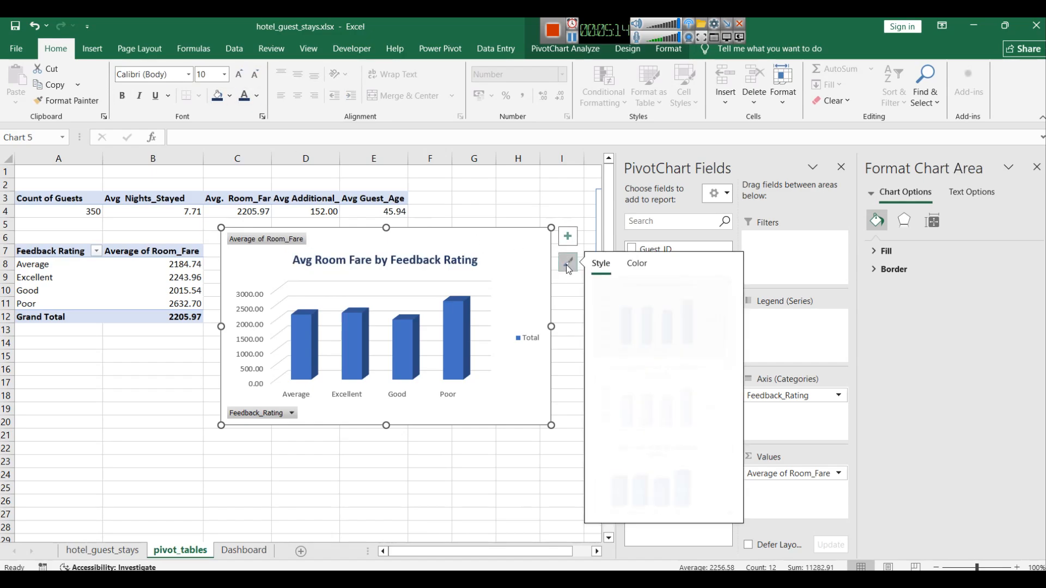
pyautogui.scroll(-1, 676, 375)
pyautogui.scroll(1, 675, 374)
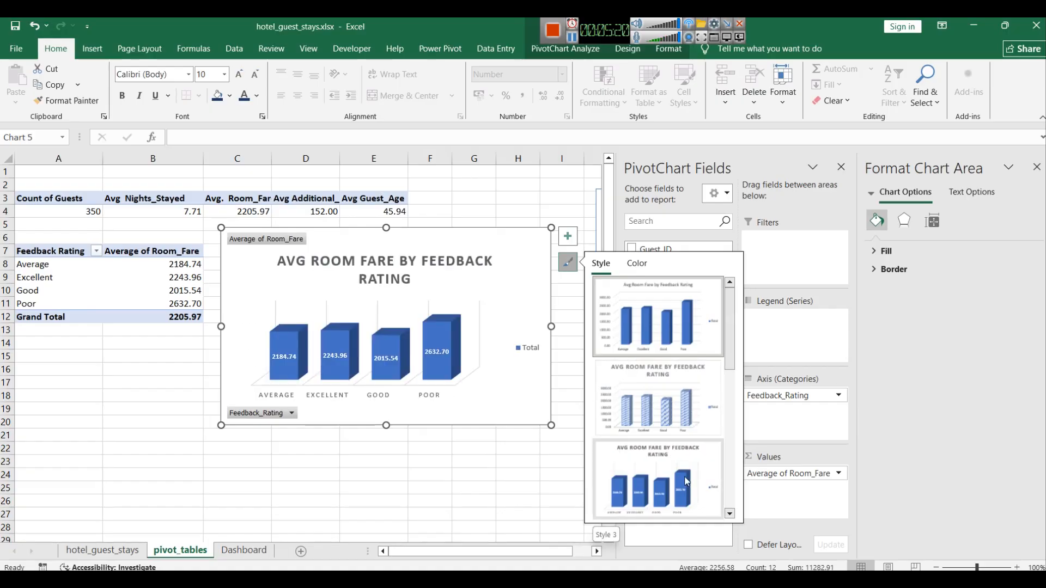
pyautogui.scroll(-1, 684, 474)
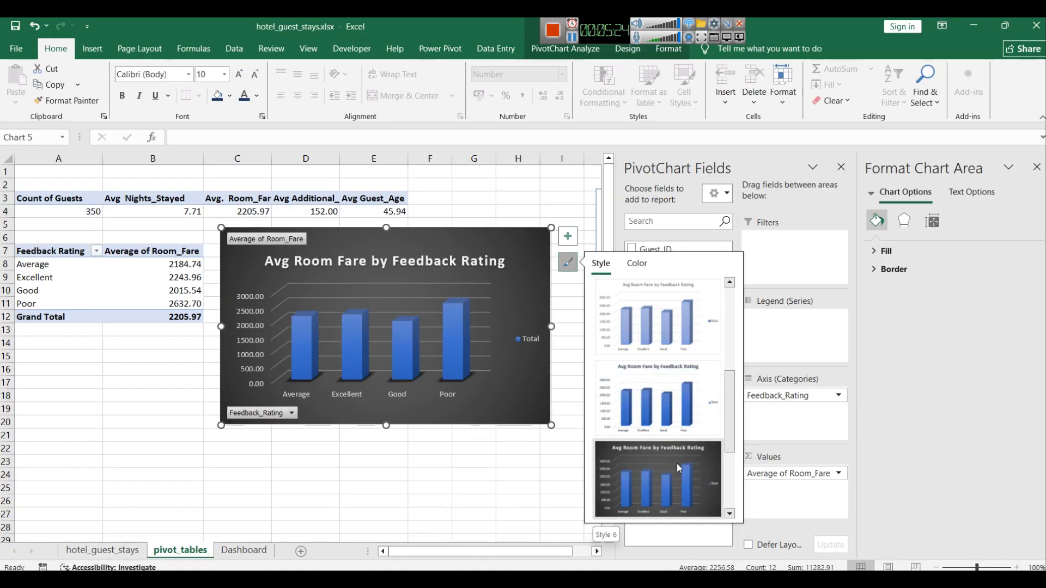
pyautogui.click(677, 463)
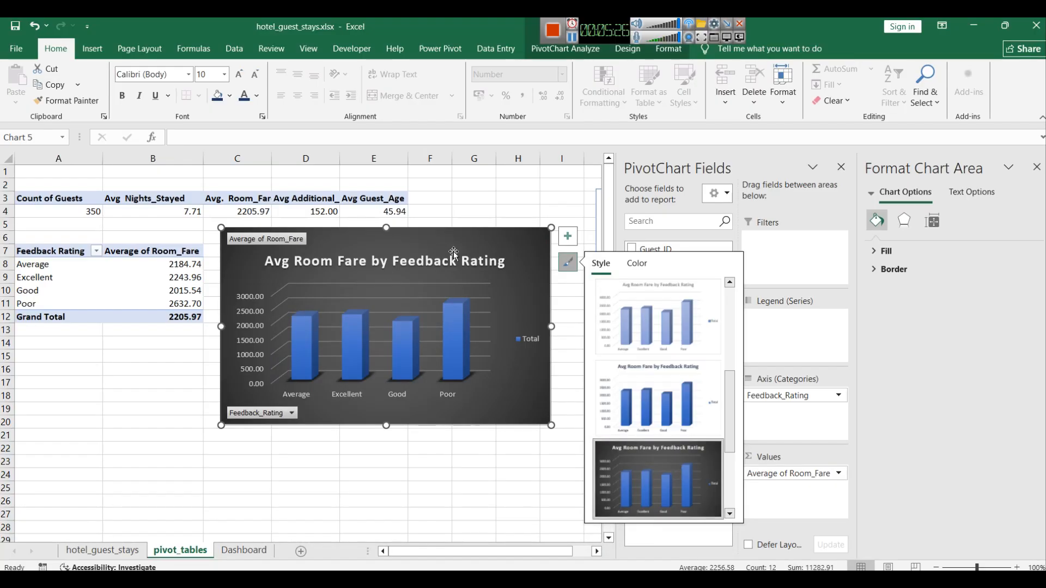
pyautogui.rightClick(513, 239)
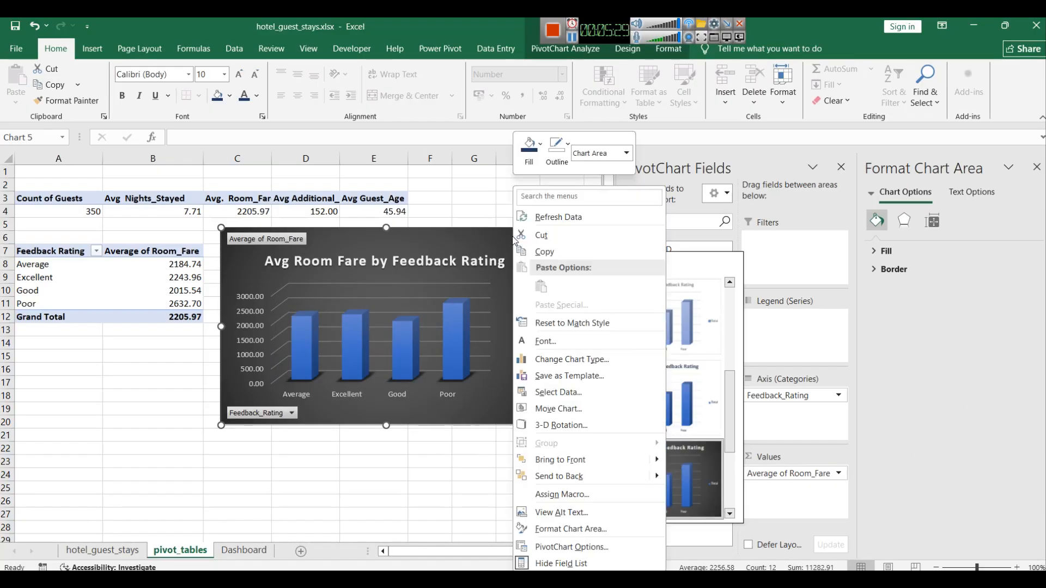
pyautogui.click(586, 546)
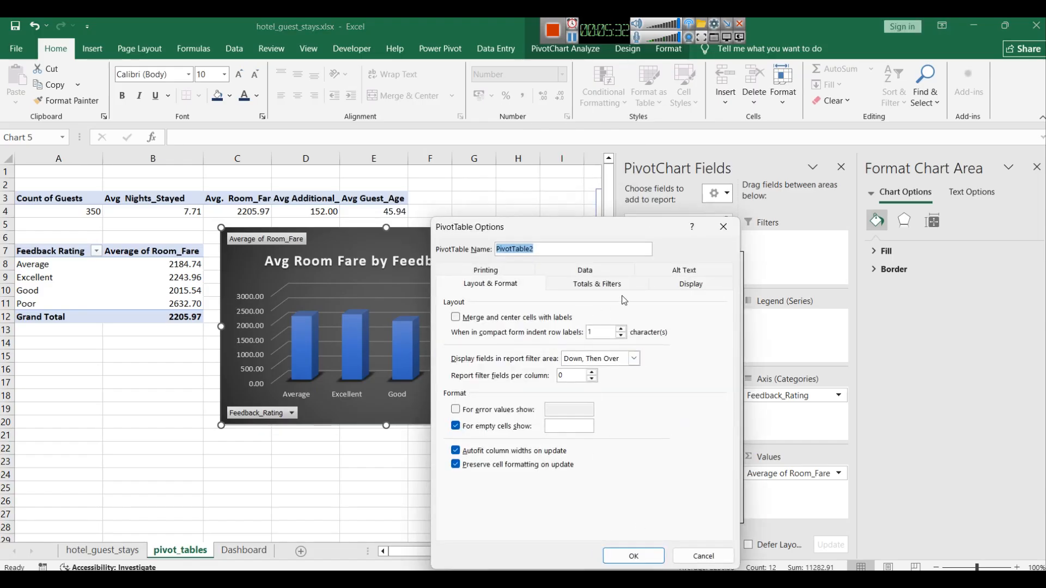
pyautogui.click(724, 227)
# Step: Give the chart area's border rounded corners in the Format Chart Area settings
pyautogui.rightClick(492, 289)
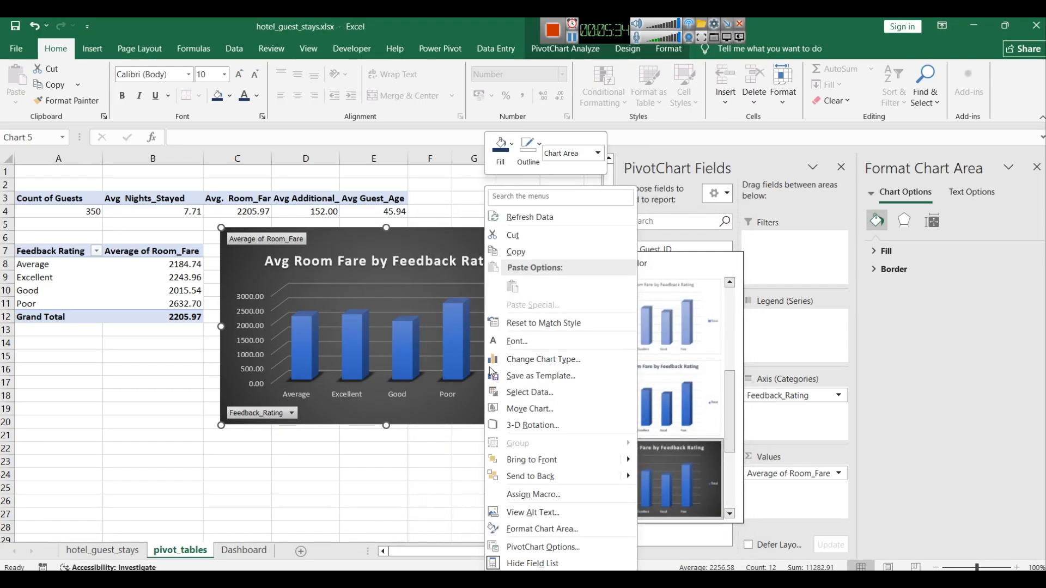
pyautogui.click(554, 527)
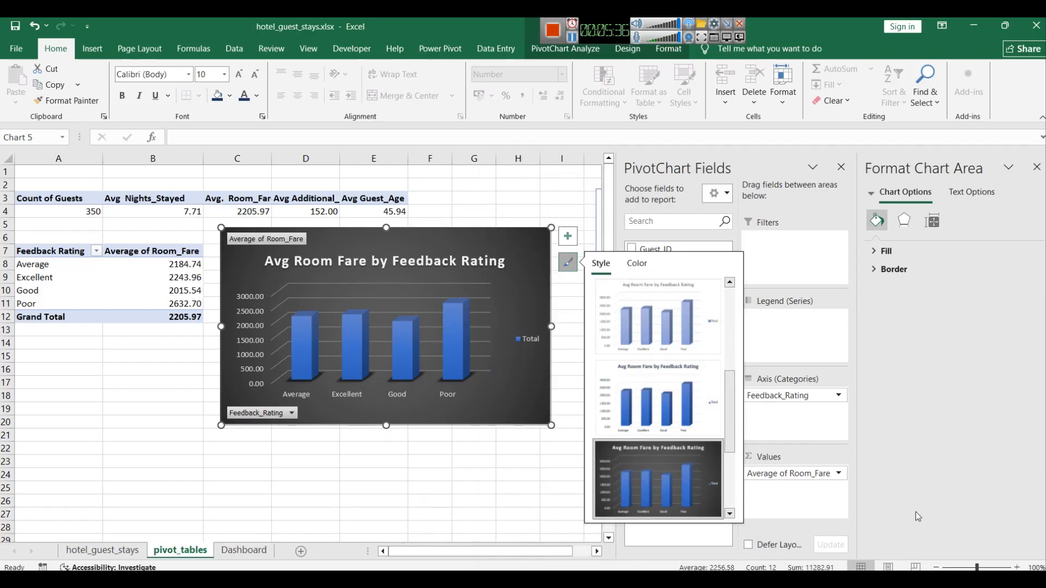
pyautogui.click(932, 220)
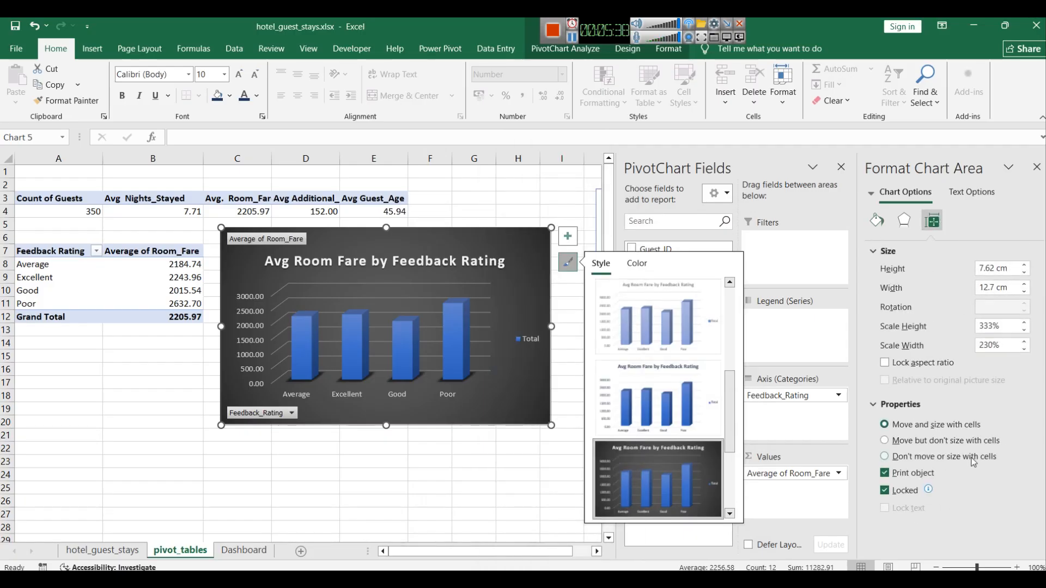
pyautogui.click(878, 253)
pyautogui.click(878, 252)
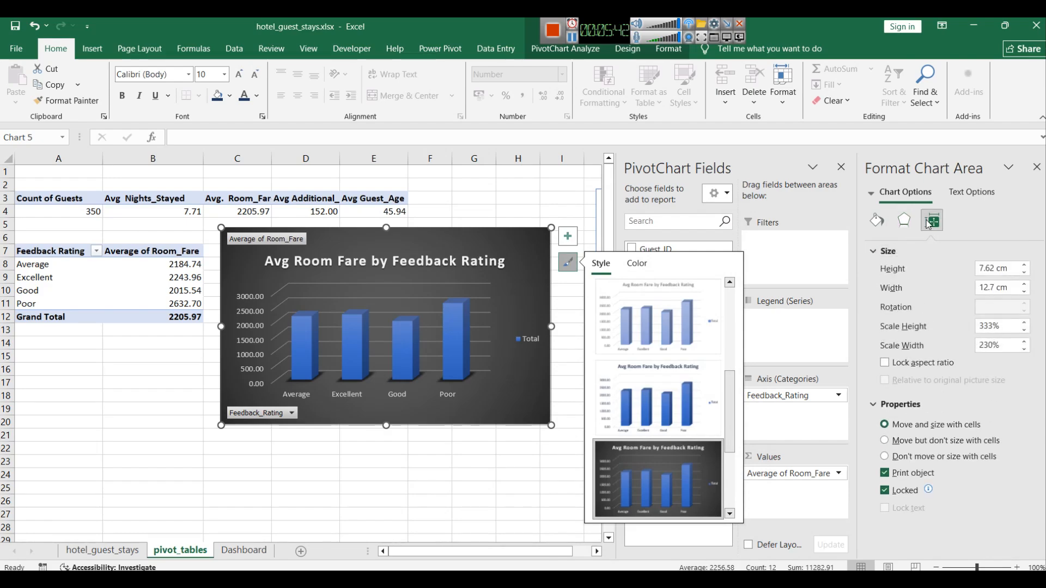
pyautogui.click(905, 220)
pyautogui.click(876, 220)
pyautogui.click(875, 270)
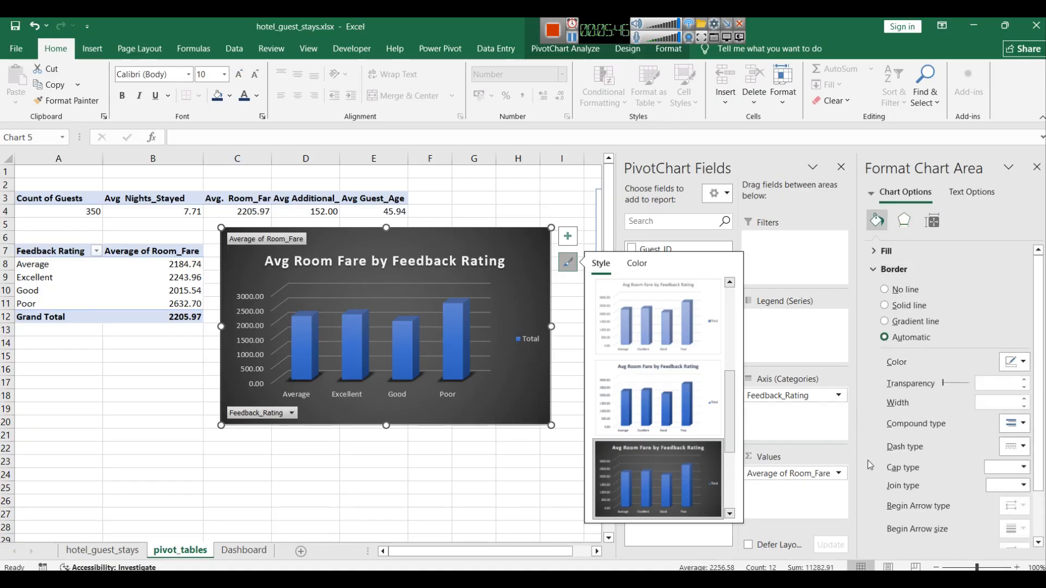
pyautogui.click(891, 535)
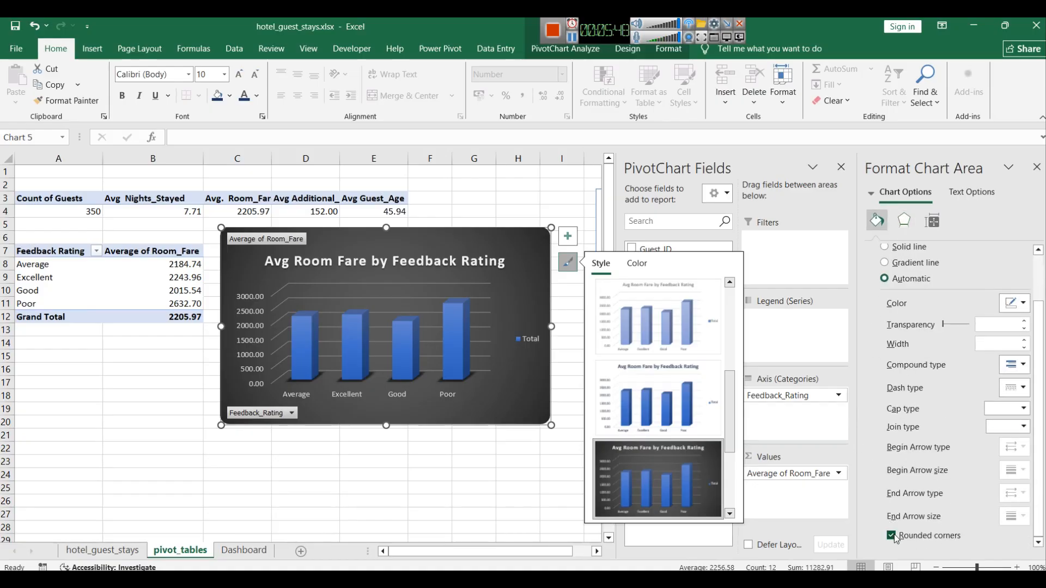
# Step: Shrink the pivot chart by lowering its top edge and pulling in its right edge
pyautogui.click(528, 488)
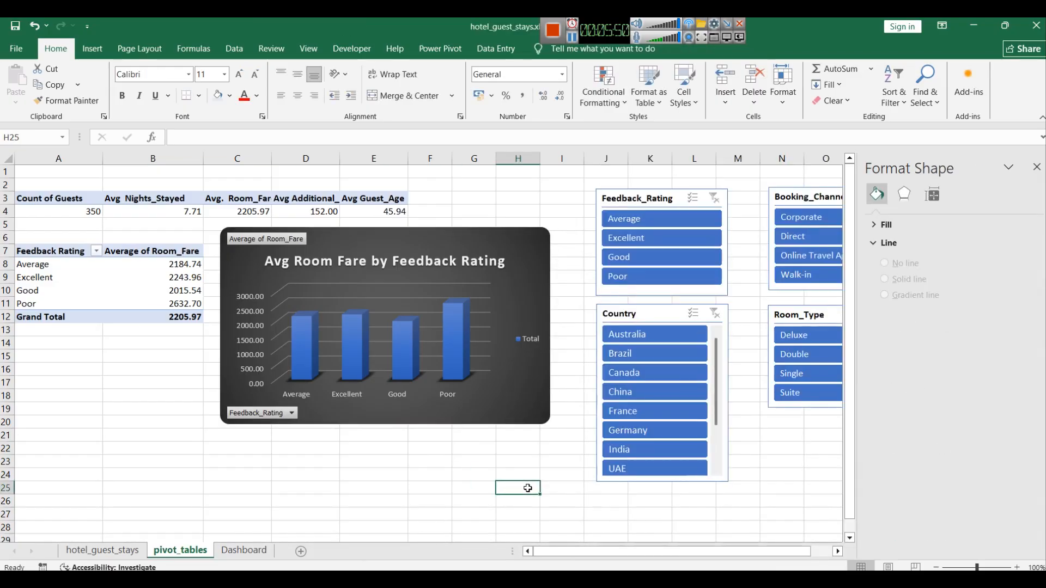
pyautogui.click(463, 242)
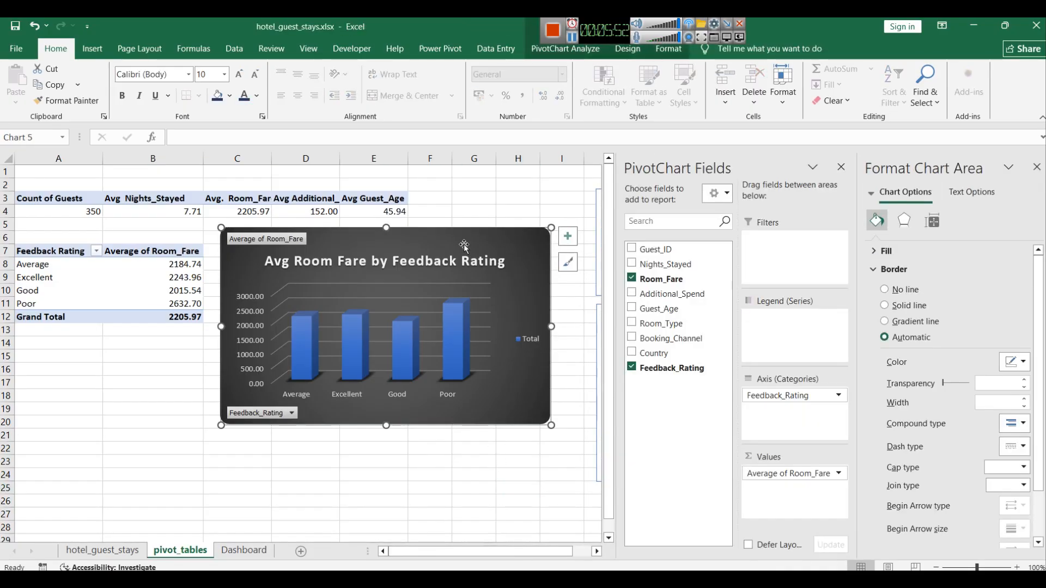
pyautogui.moveTo(384, 228); pyautogui.dragTo(386, 251)
pyautogui.moveTo(552, 338); pyautogui.dragTo(528, 338)
pyautogui.click(478, 391)
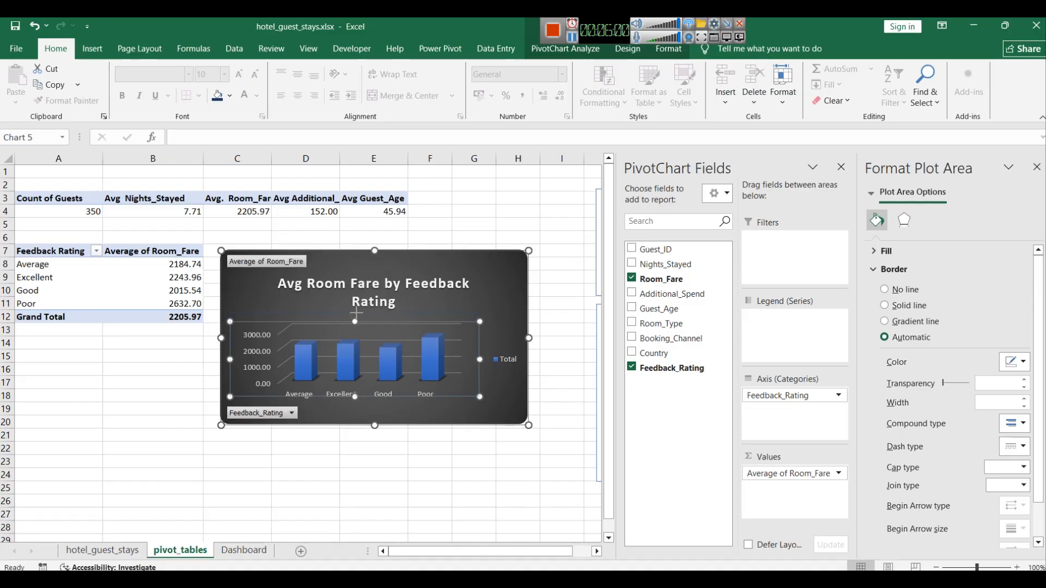
pyautogui.moveTo(356, 312); pyautogui.dragTo(357, 314)
pyautogui.click(388, 286)
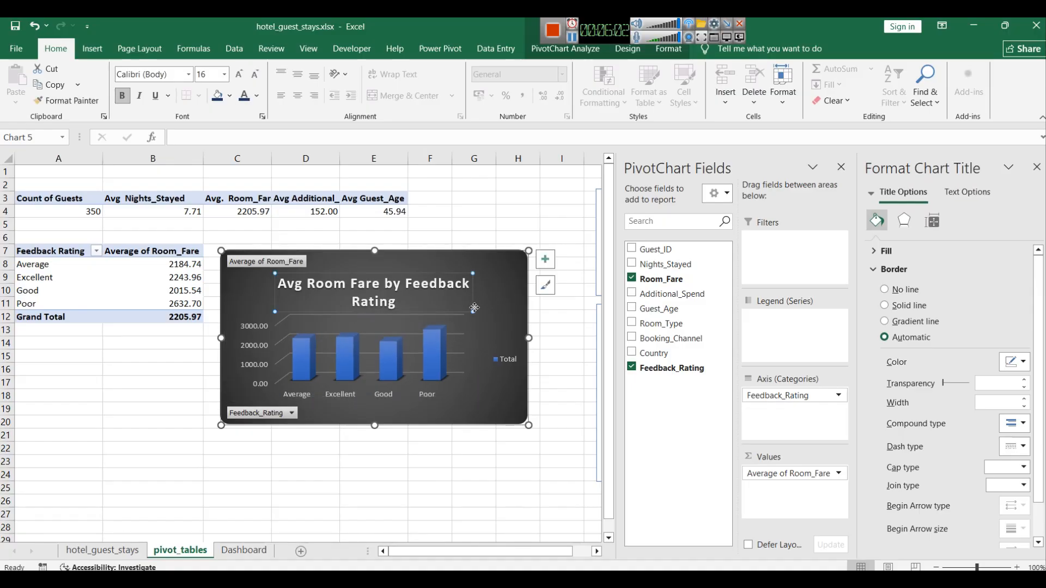
pyautogui.click(572, 39)
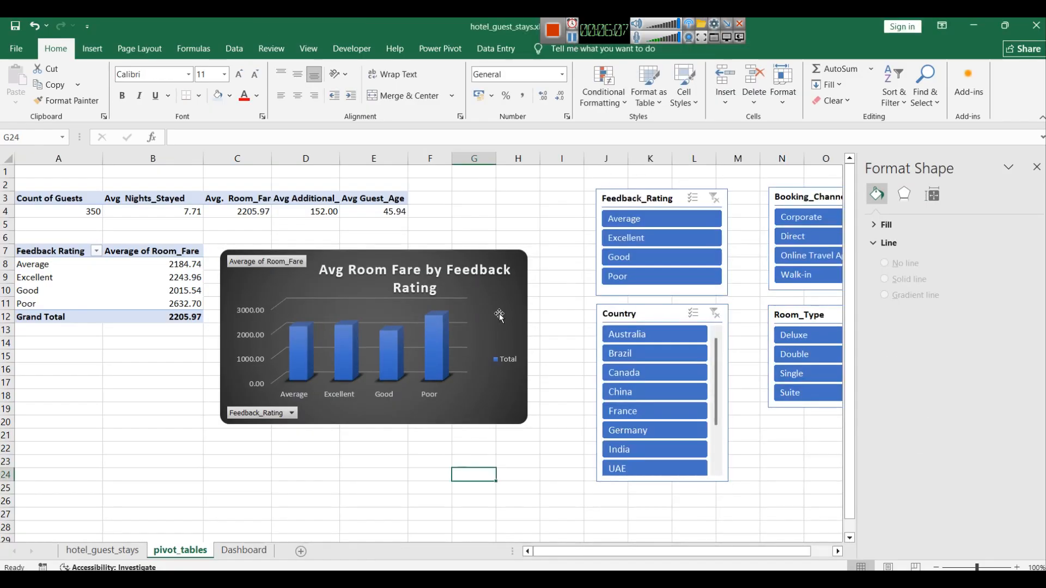
# Step: Copy the pivot chart onto the Dashboard sheet and close the formatting pane
pyautogui.click(507, 310)
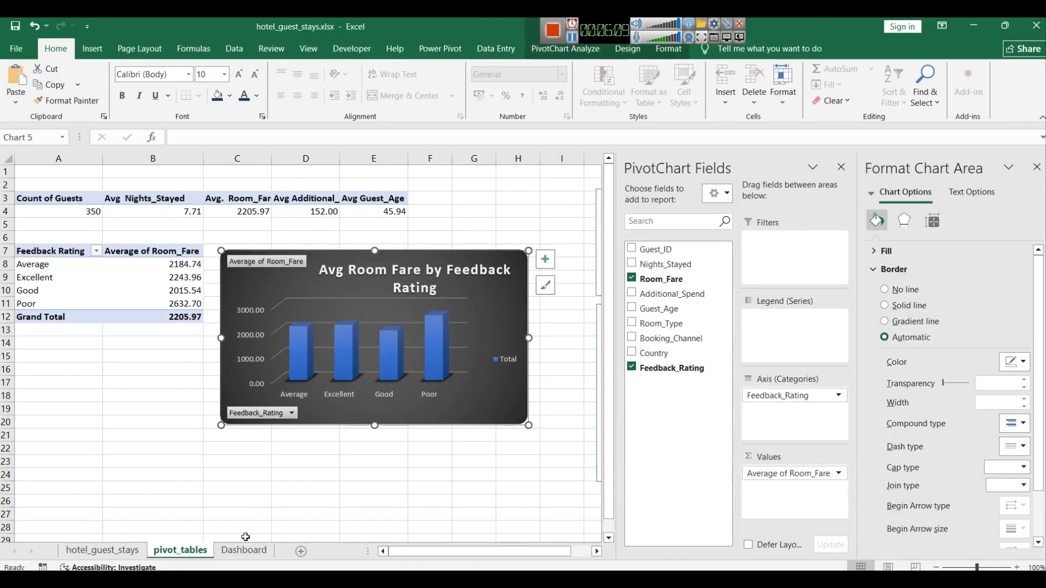
pyautogui.click(244, 551)
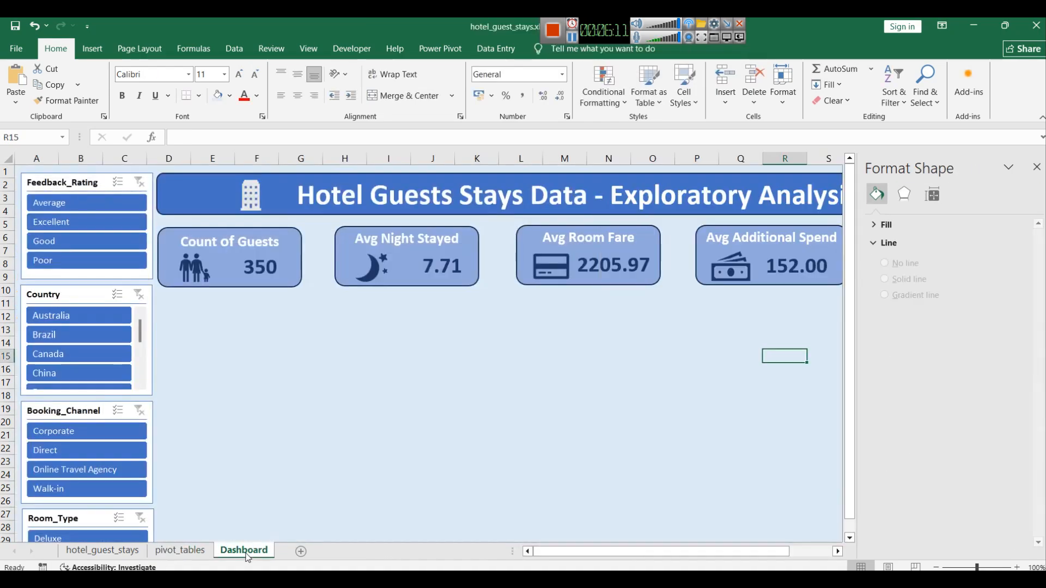
pyautogui.click(450, 377)
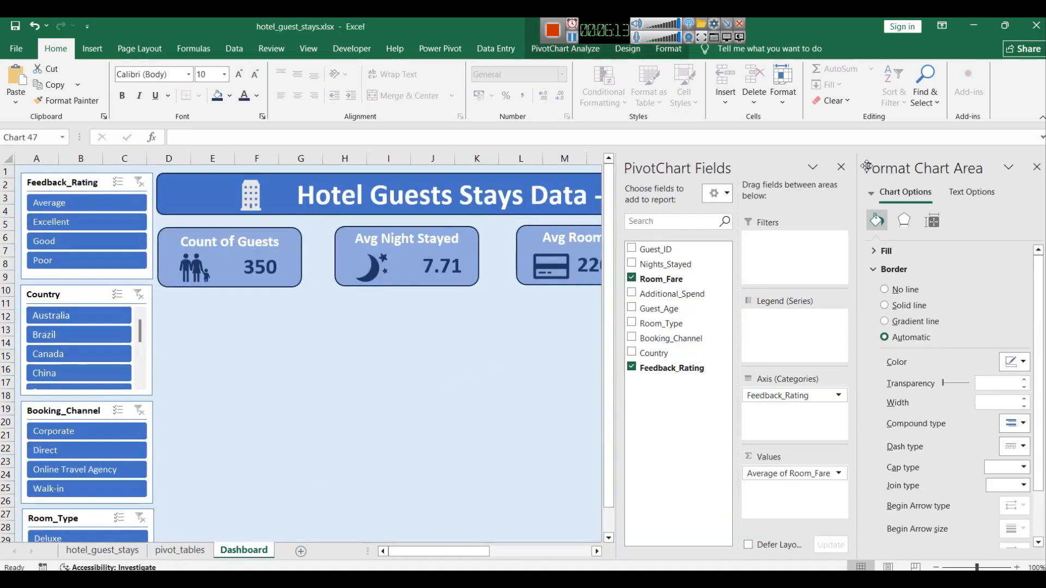
pyautogui.click(841, 167)
pyautogui.click(1037, 167)
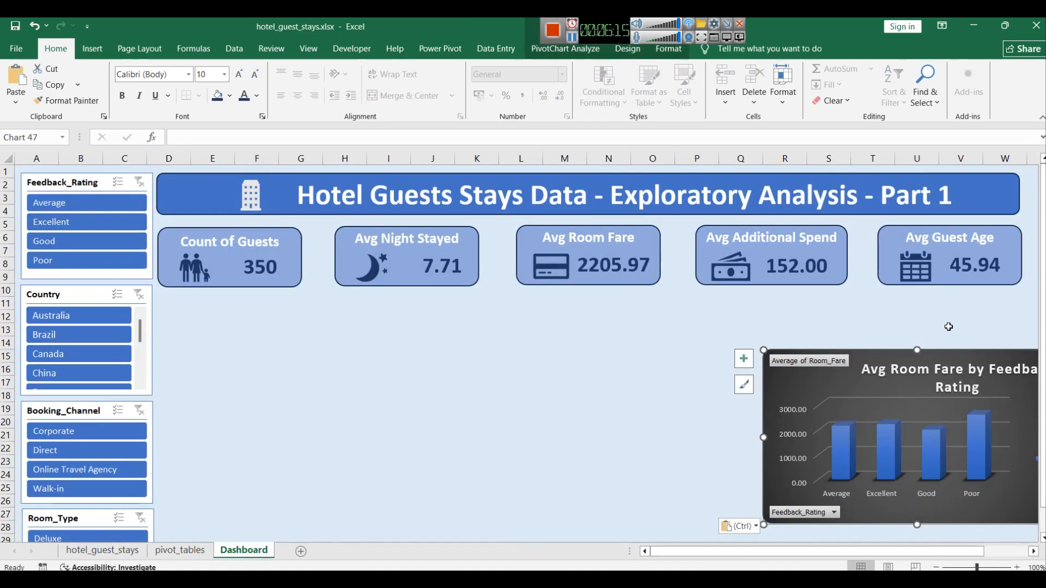
# Step: Move the pasted chart below the Count of Guests card and resize it to fit beside the slicers
pyautogui.moveTo(953, 356); pyautogui.dragTo(355, 300)
pyautogui.moveTo(315, 468); pyautogui.dragTo(316, 421)
pyautogui.moveTo(469, 358); pyautogui.dragTo(433, 358)
pyautogui.moveTo(297, 421); pyautogui.dragTo(294, 433)
pyautogui.click(608, 358)
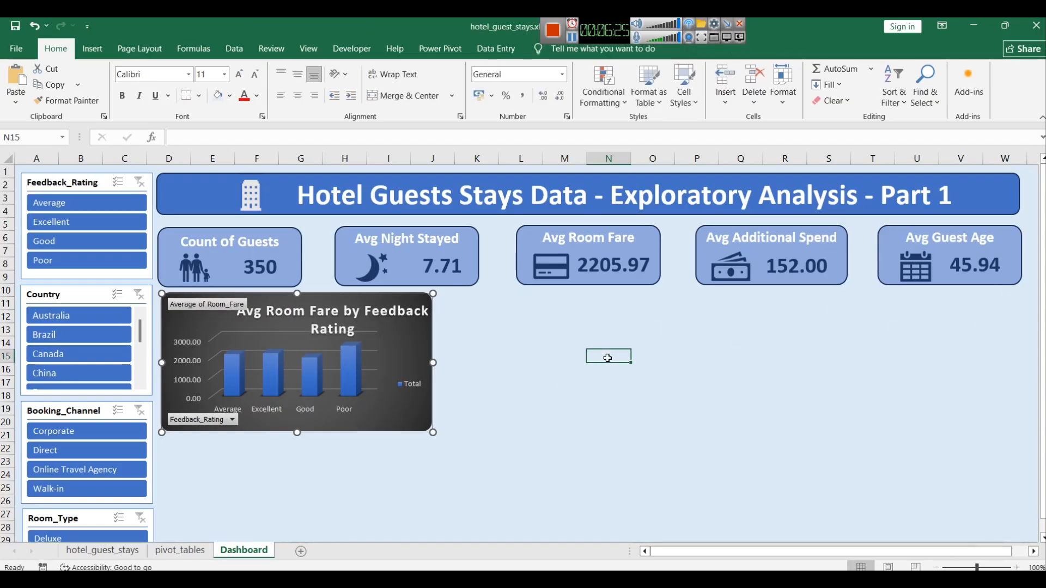
# Step: Set the chart title's font size to 12 and nudge the title slightly down
pyautogui.click(328, 314)
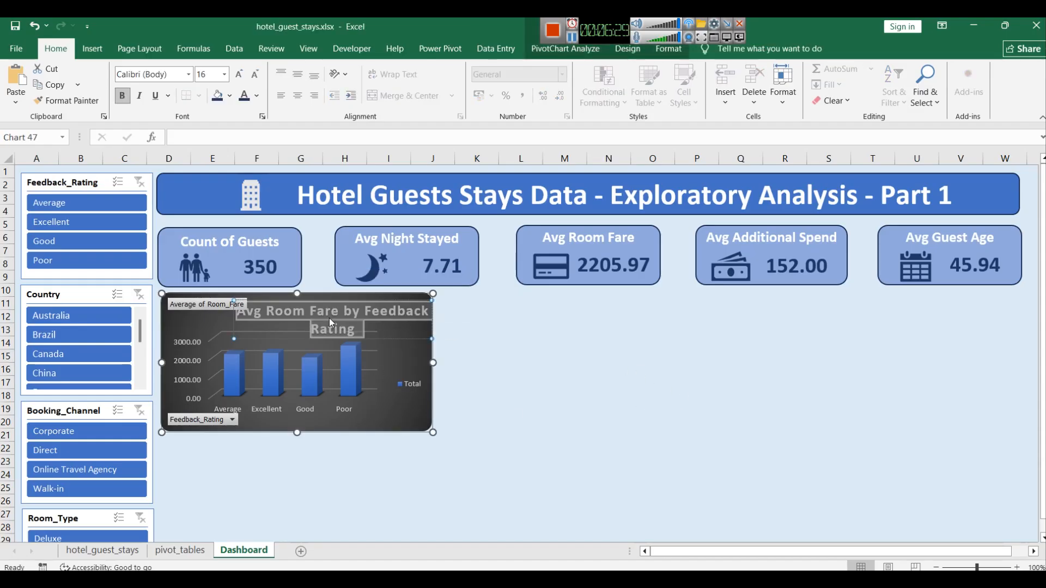
pyautogui.click(224, 75)
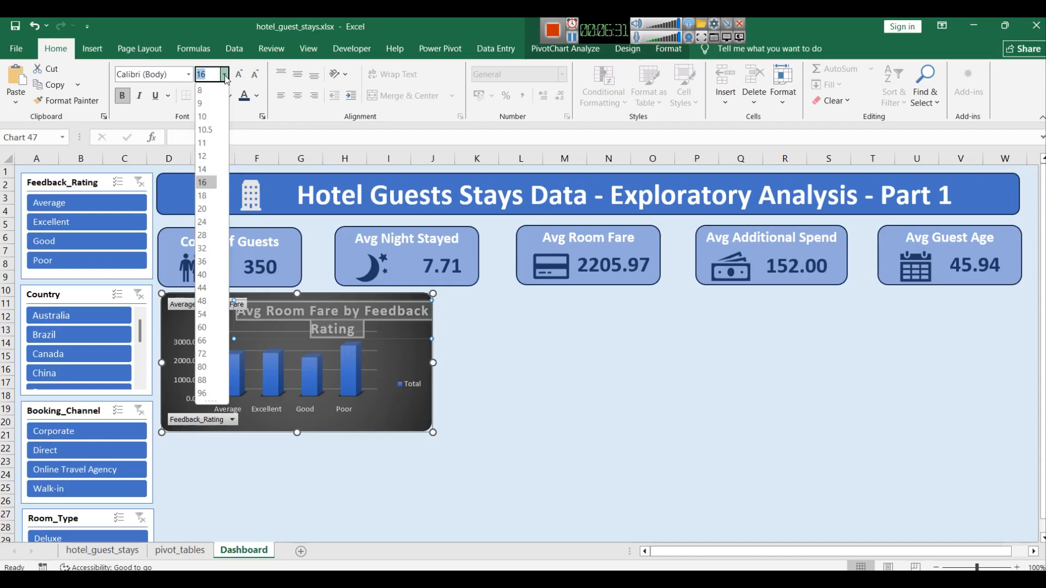
pyautogui.click(206, 157)
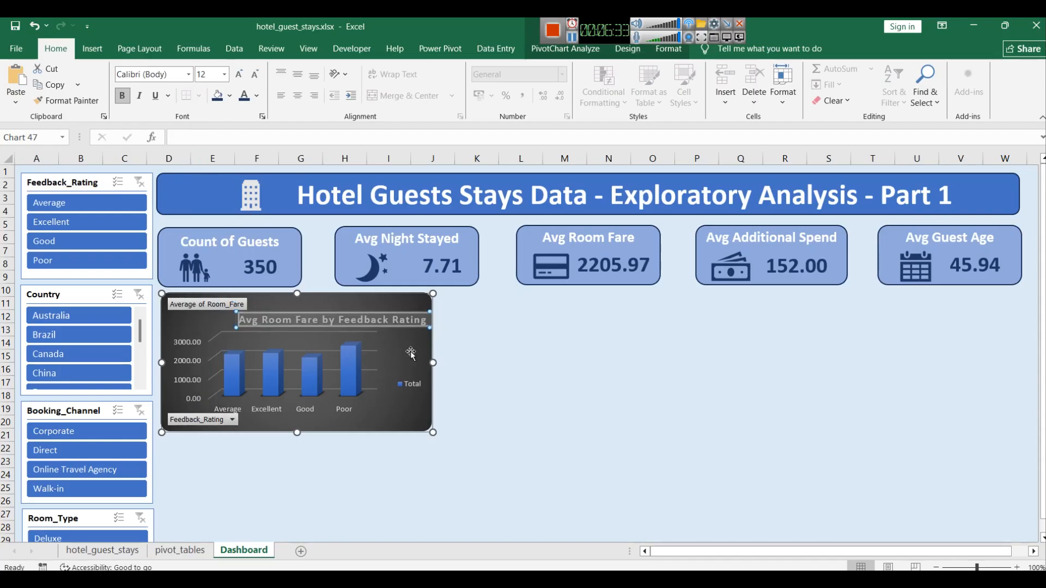
pyautogui.click(473, 355)
pyautogui.click(351, 310)
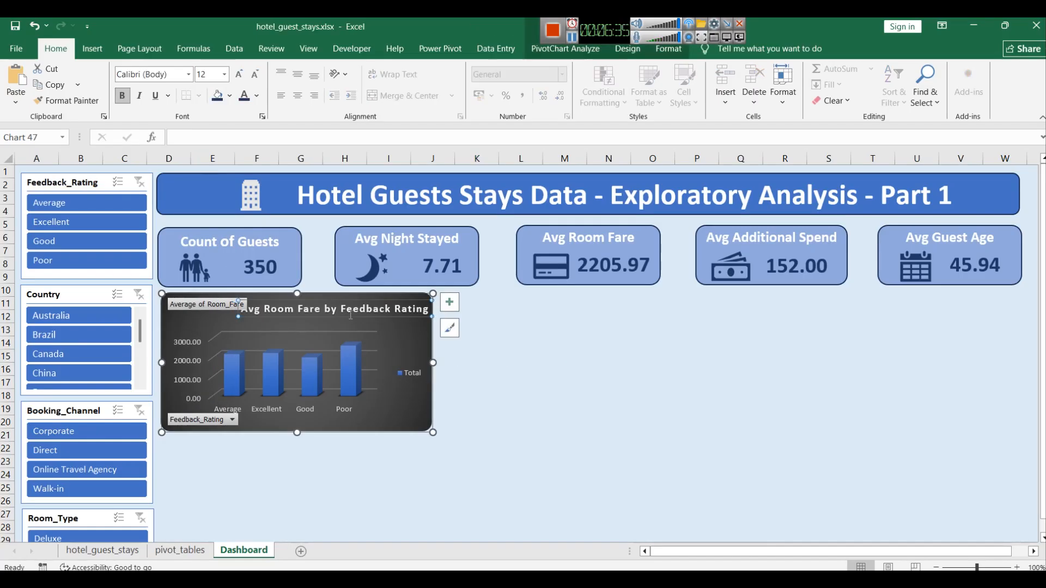
pyautogui.moveTo(349, 299); pyautogui.dragTo(349, 307)
pyautogui.click(545, 347)
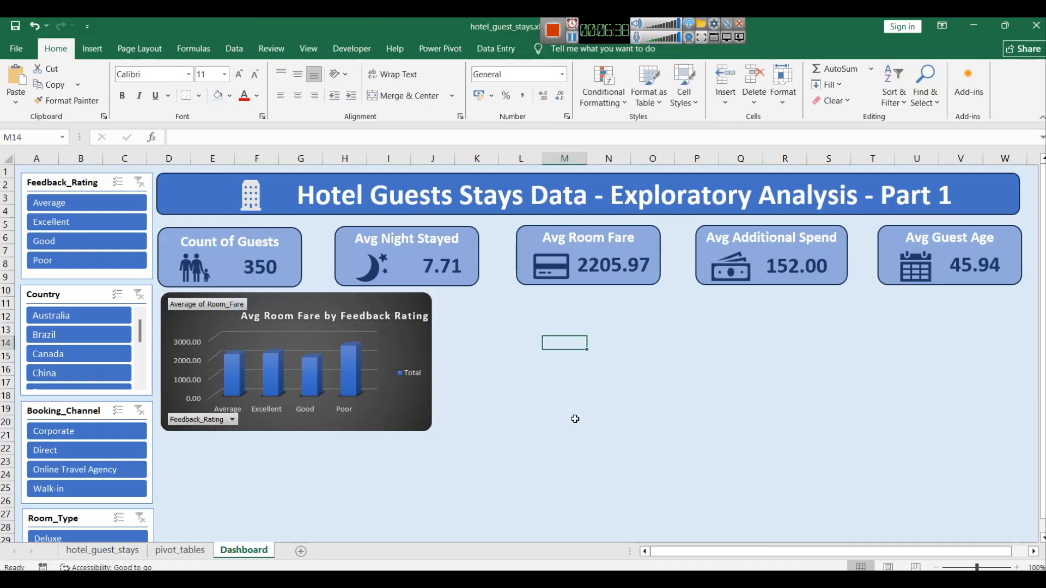
pyautogui.click(384, 304)
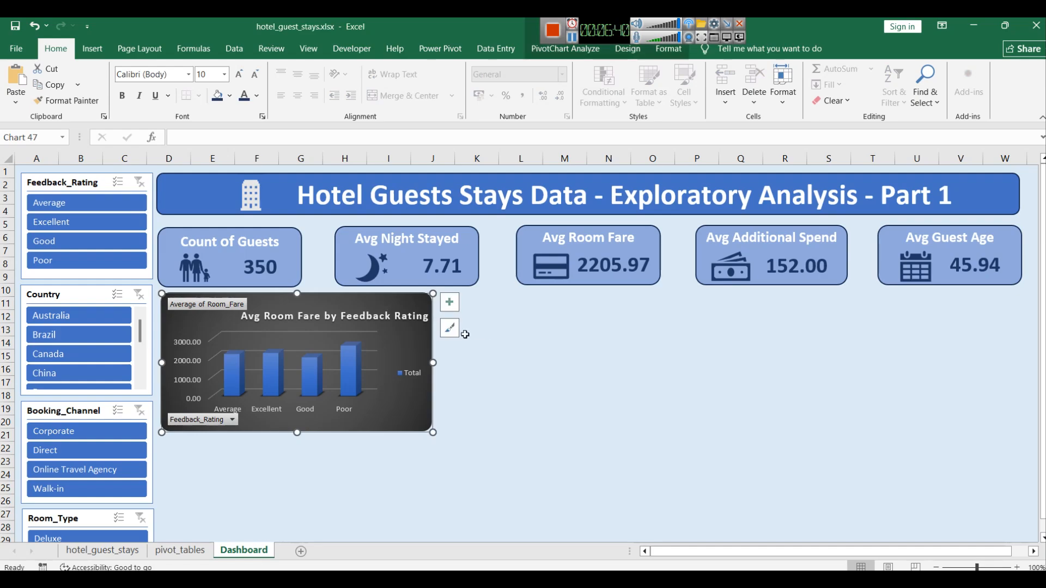
pyautogui.rightClick(376, 406)
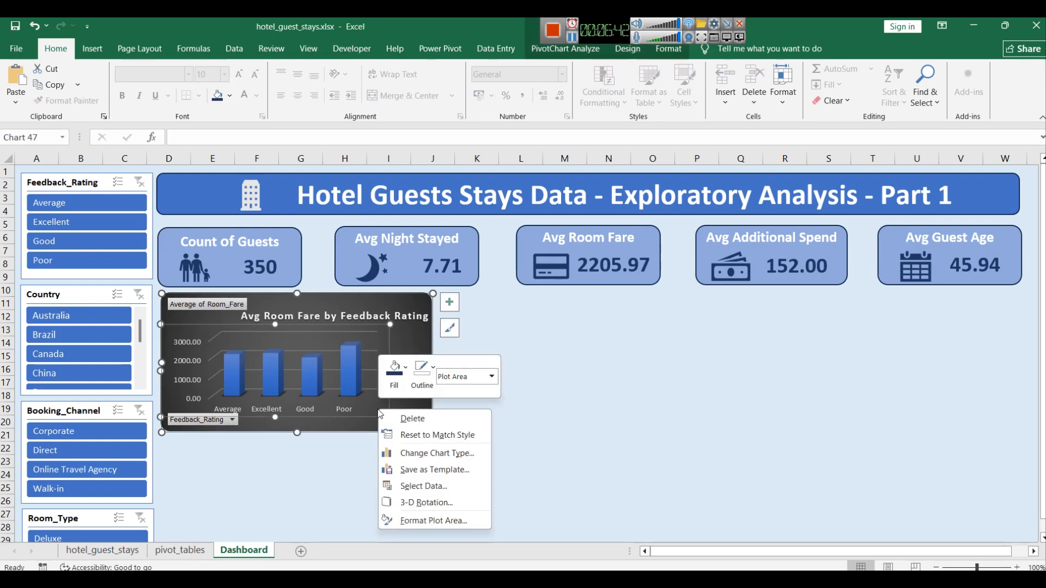
pyautogui.click(394, 380)
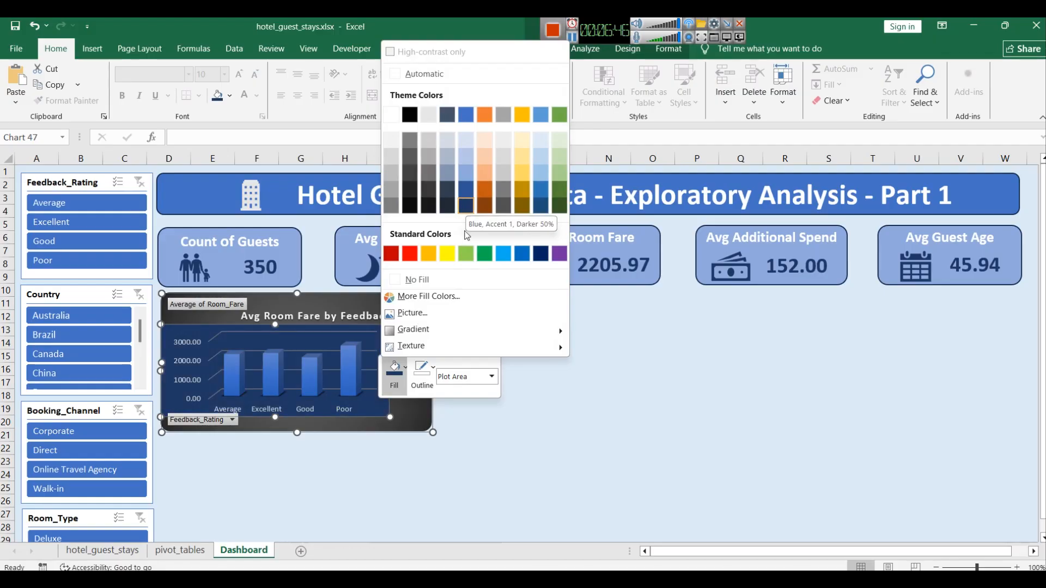
pyautogui.click(438, 449)
pyautogui.rightClick(429, 419)
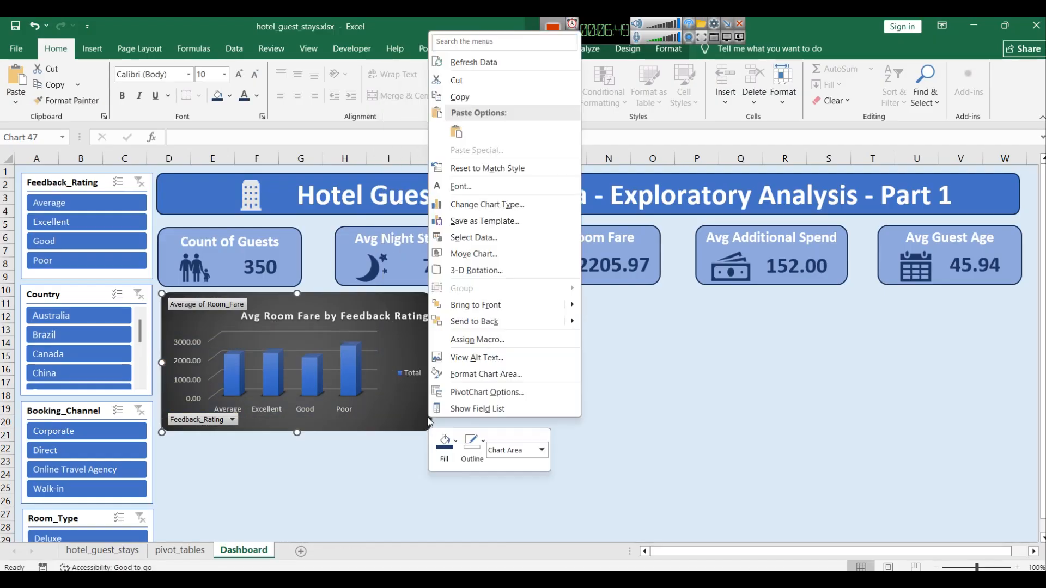
pyautogui.click(402, 432)
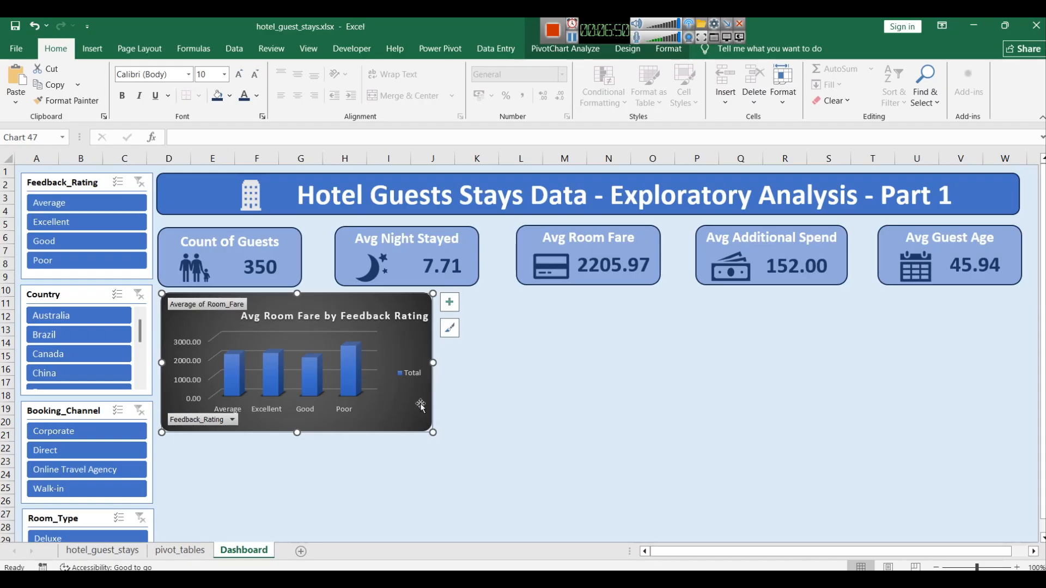
# Step: Fill the dashboard chart's area with the theme colour Blue, Accent 5, Darker 50%
pyautogui.click(448, 329)
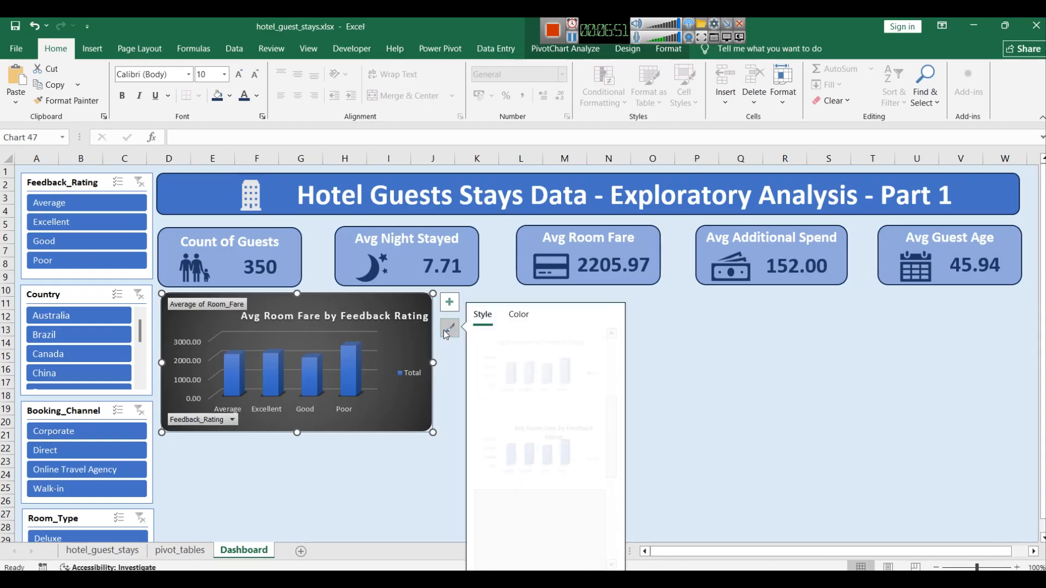
pyautogui.rightClick(404, 302)
pyautogui.click(430, 144)
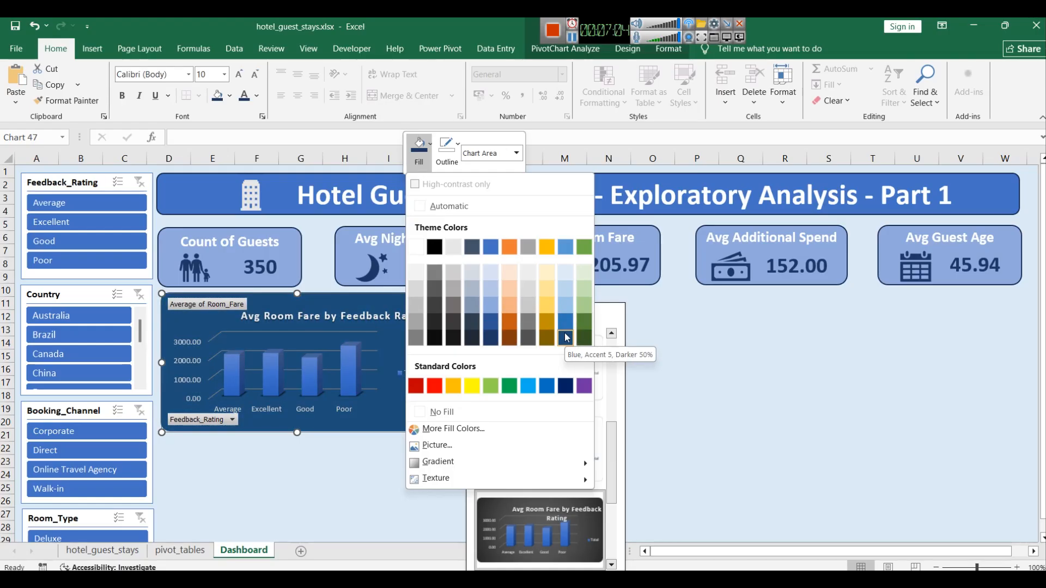
pyautogui.click(566, 338)
pyautogui.click(745, 386)
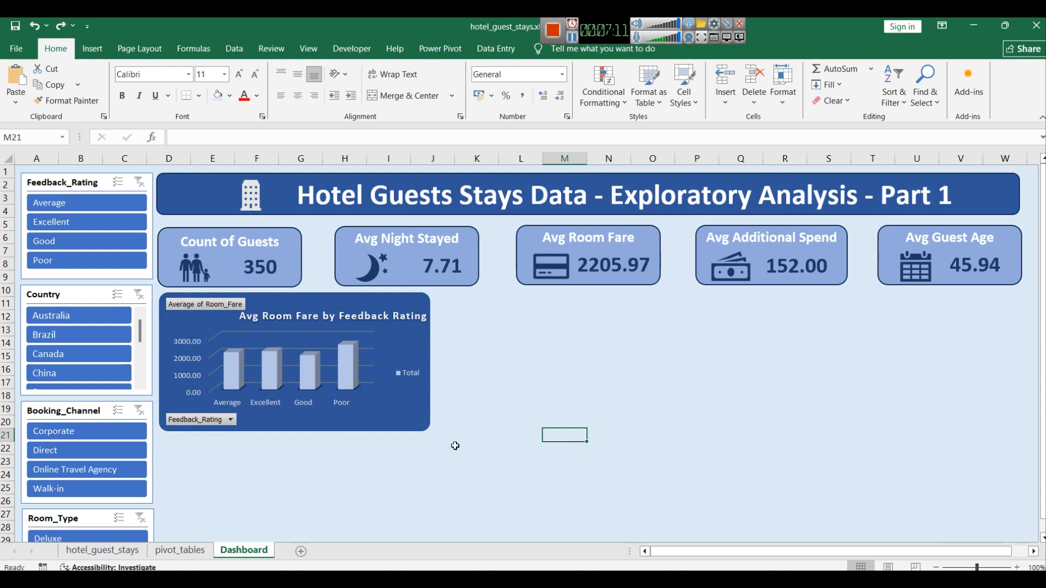
# Step: On the pivot_tables sheet, rename the pivot table's value field to Avg Room_Fare
pyautogui.click(185, 551)
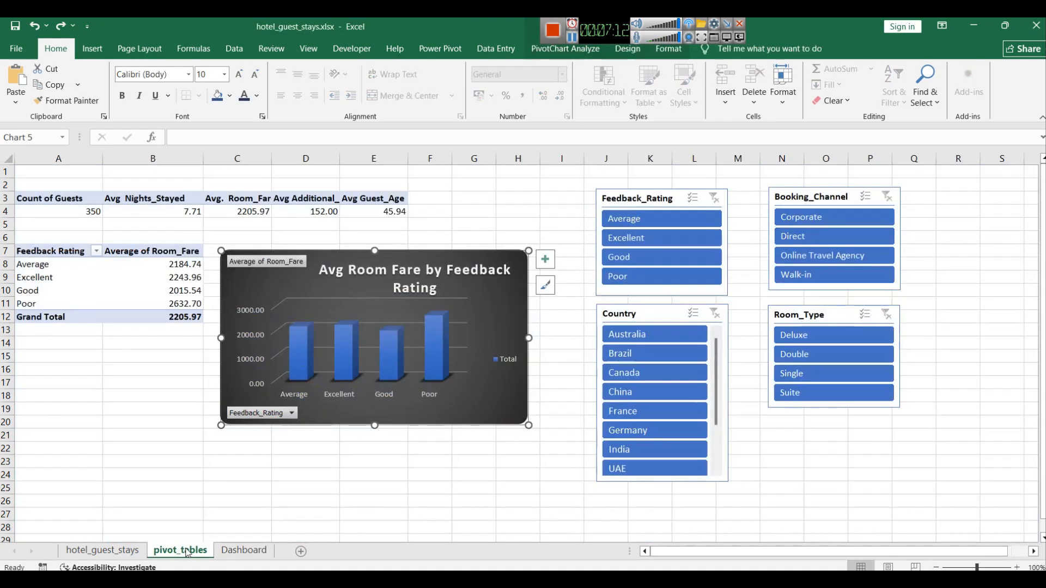
pyautogui.click(131, 250)
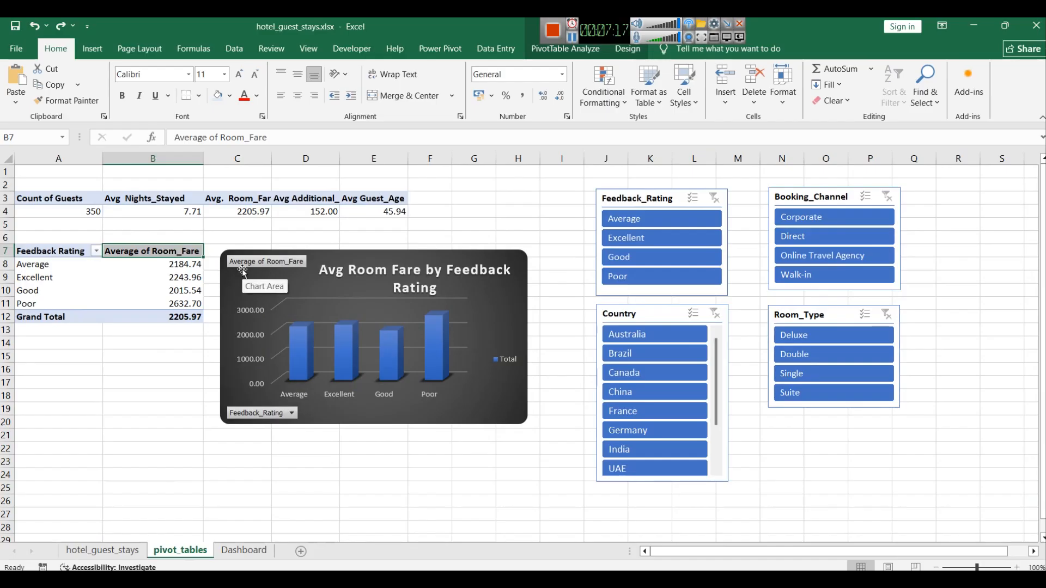
pyautogui.doubleClick(156, 253)
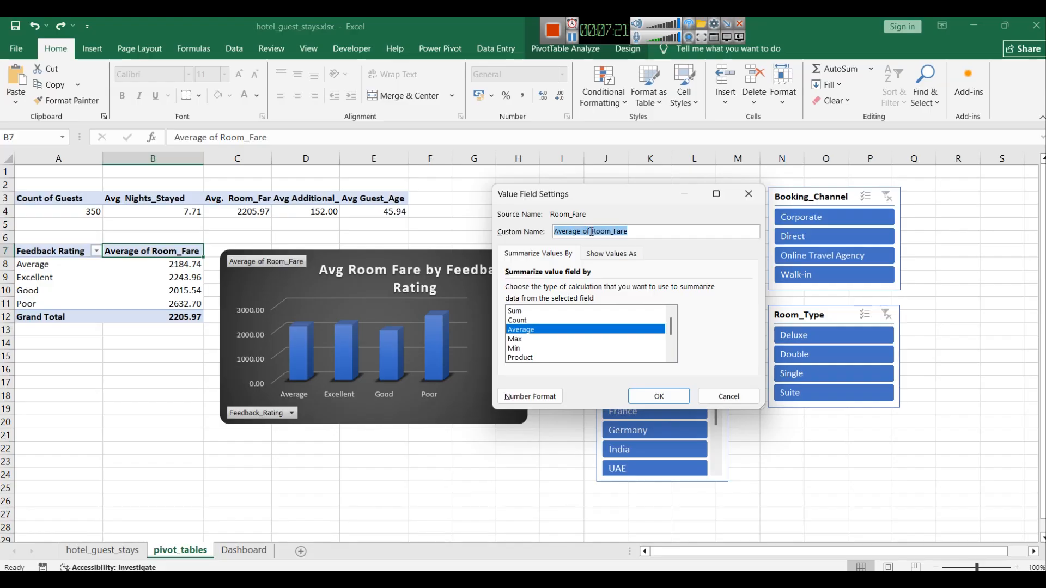
pyautogui.press('BackSpace')
pyautogui.press('BackSpace')
pyautogui.press('BackSpace')
pyautogui.press('BackSpace')
pyautogui.press('BackSpace')
pyautogui.press('BackSpace')
pyautogui.press('BackSpace')
pyautogui.press('BackSpace')
pyautogui.press('BackSpace')
pyautogui.press('BackSpace')
pyautogui.write('Avg')
pyautogui.press('Return')
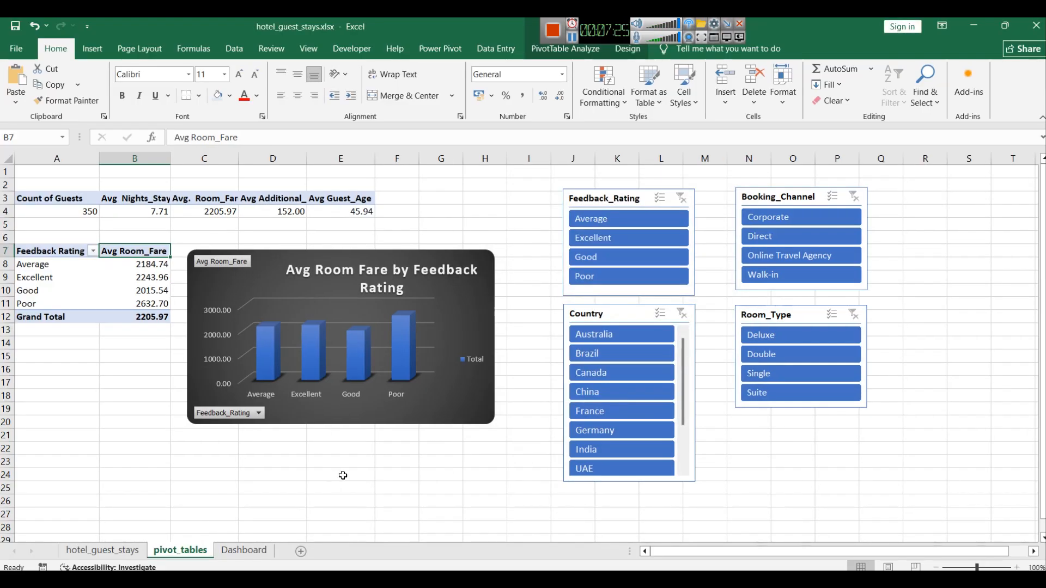
# Step: Return to the Dashboard and nudge the chart title slightly upward
pyautogui.click(350, 464)
pyautogui.click(244, 550)
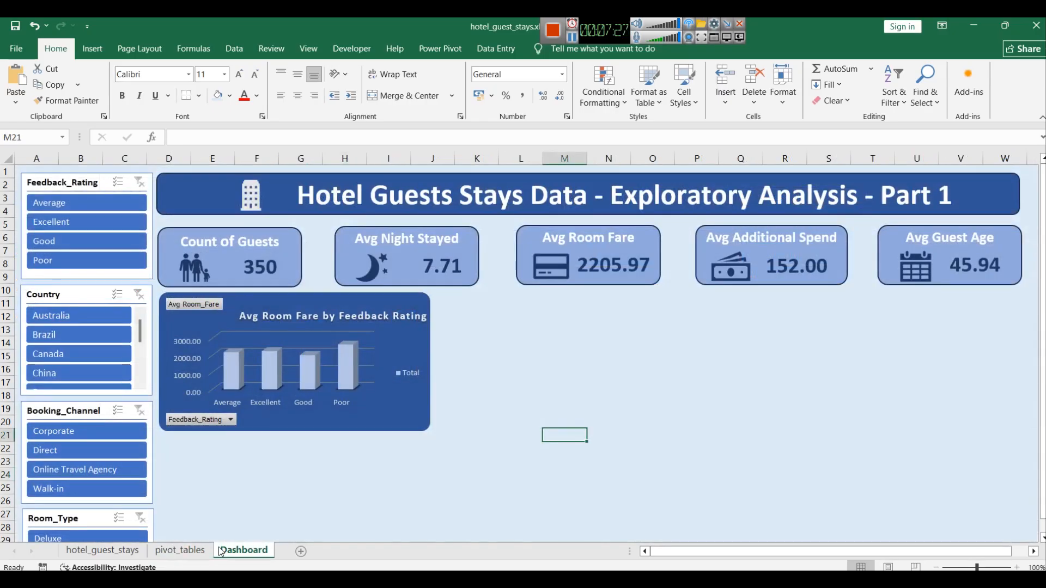
pyautogui.click(518, 369)
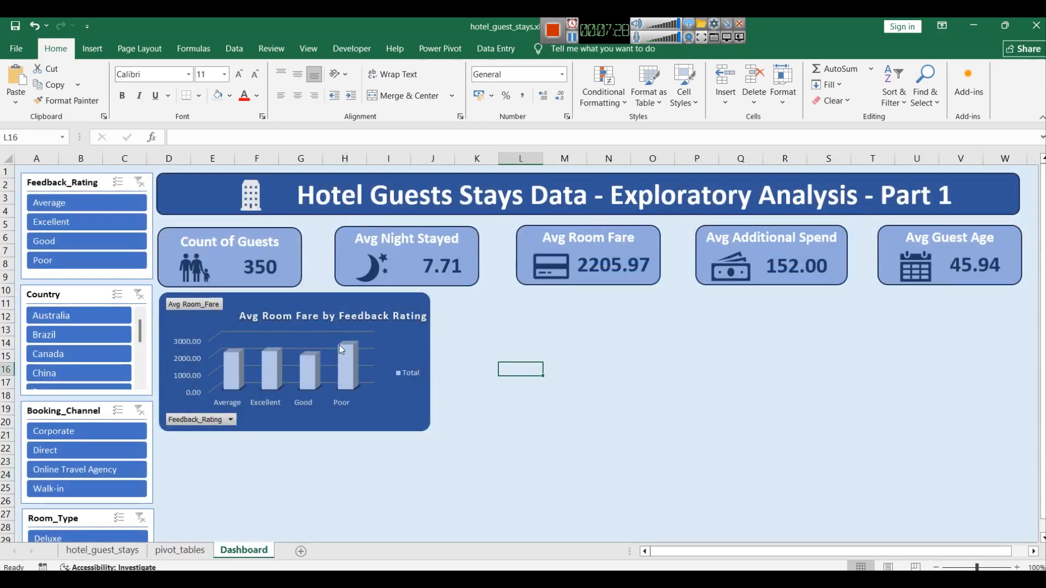
pyautogui.click(266, 312)
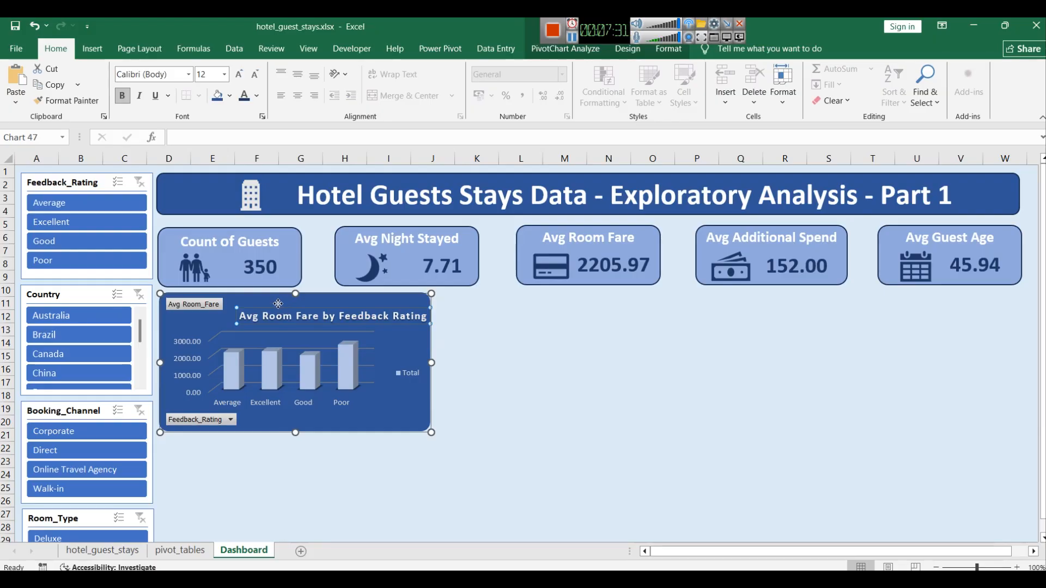
pyautogui.click(517, 357)
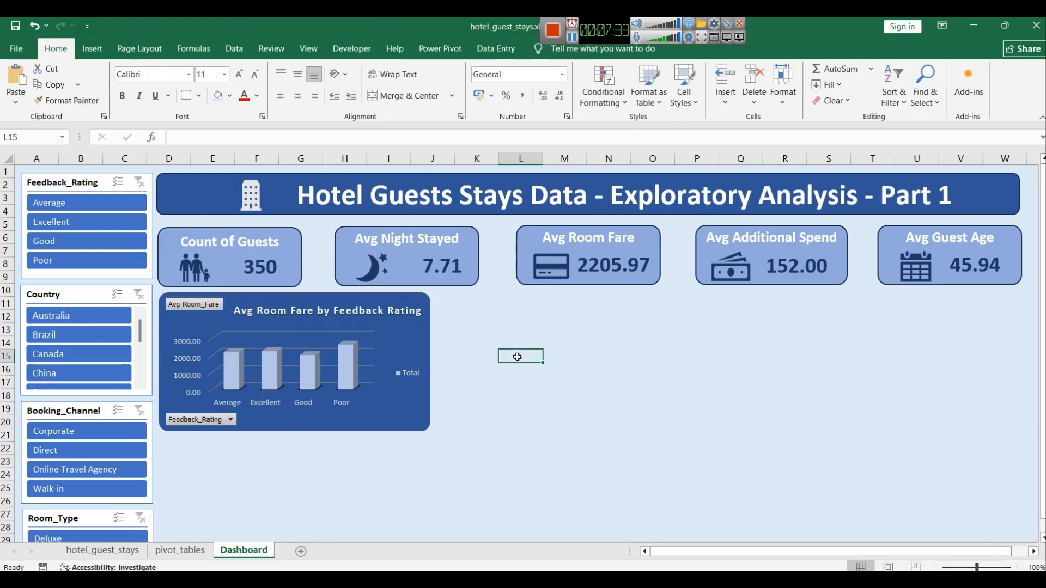
pyautogui.scroll(-3, 521, 359)
pyautogui.scroll(2, 528, 362)
pyautogui.scroll(-1, 528, 362)
pyautogui.scroll(2, 529, 364)
# Step: Shrink the pivot chart on the pivot_tables sheet by raising its bottom edge and pulling in its right edge
pyautogui.click(180, 550)
pyautogui.click(360, 258)
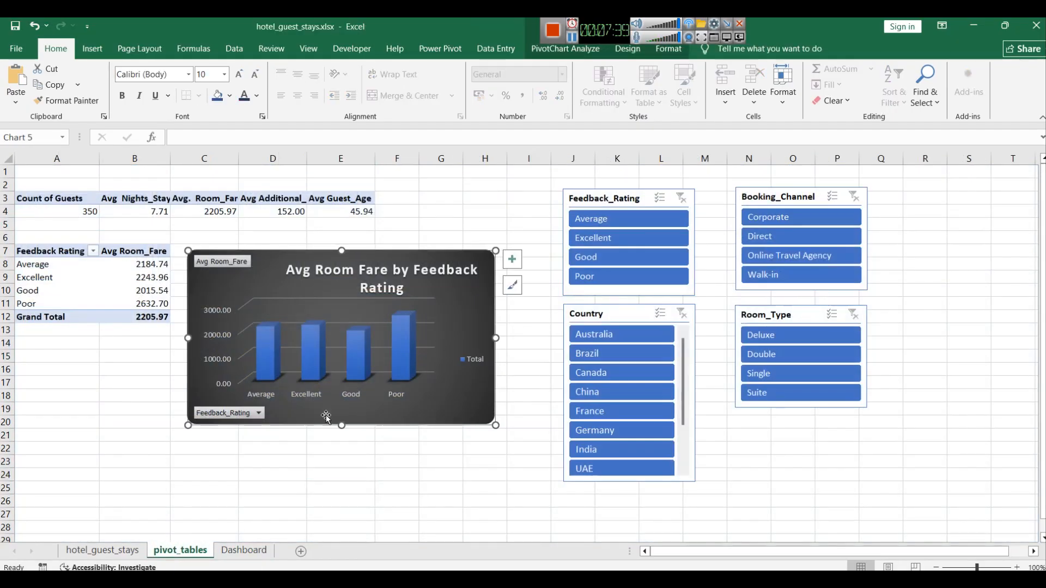
pyautogui.moveTo(341, 425); pyautogui.dragTo(368, 372)
pyautogui.moveTo(497, 301); pyautogui.dragTo(442, 301)
pyautogui.click(396, 393)
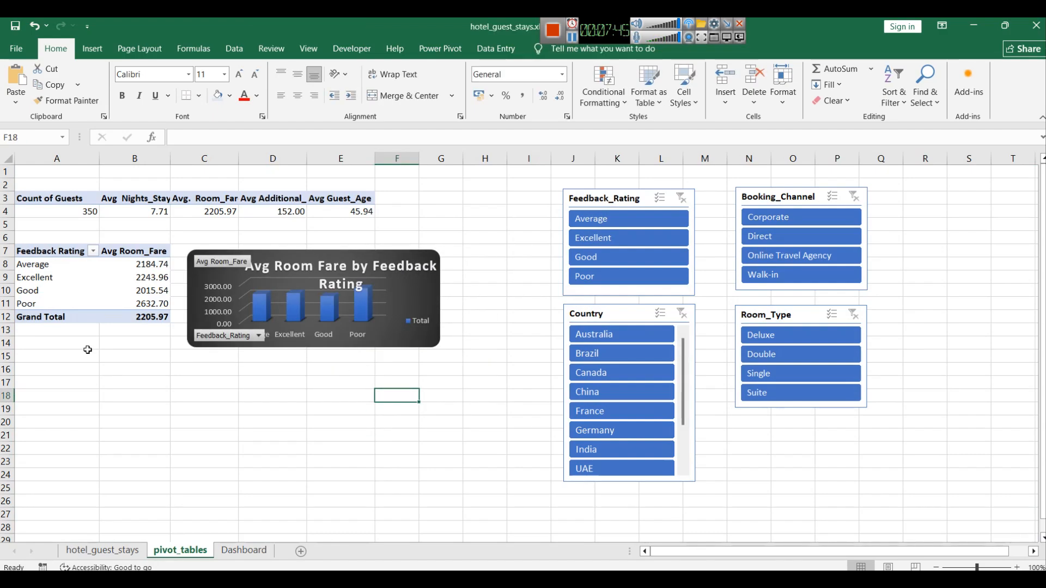
pyautogui.click(30, 199)
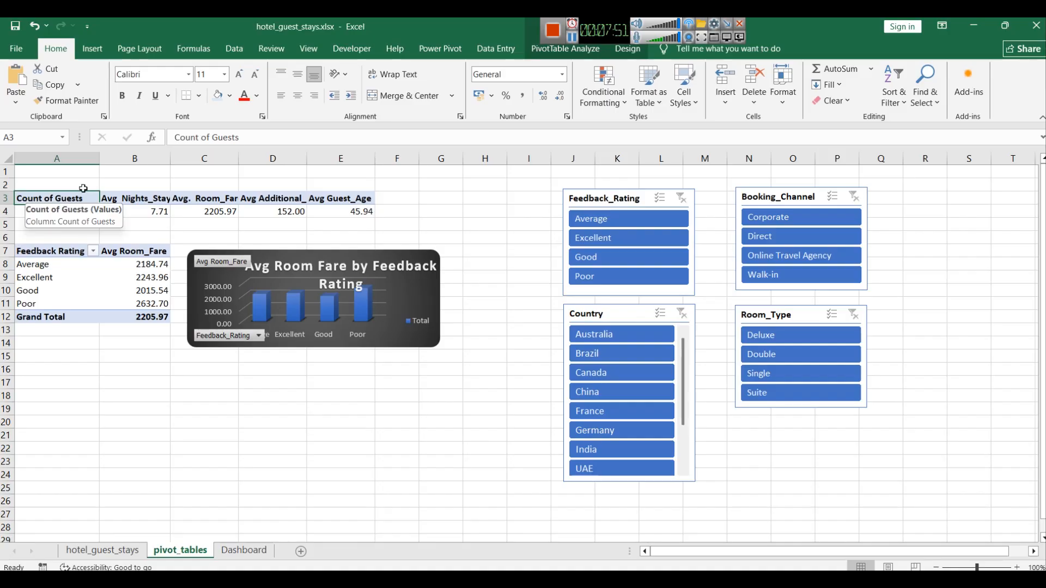
pyautogui.click(50, 252)
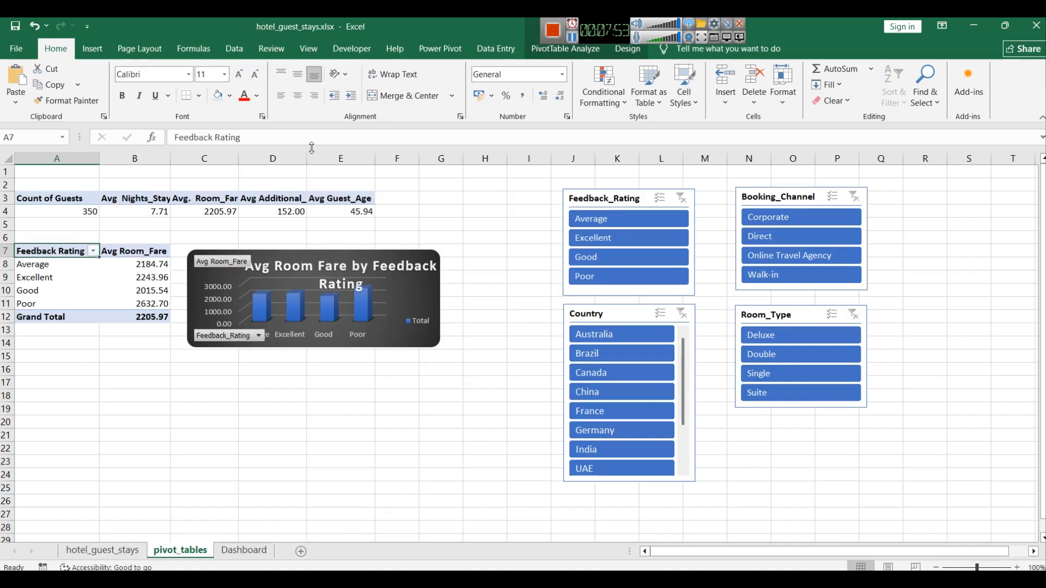
pyautogui.click(566, 48)
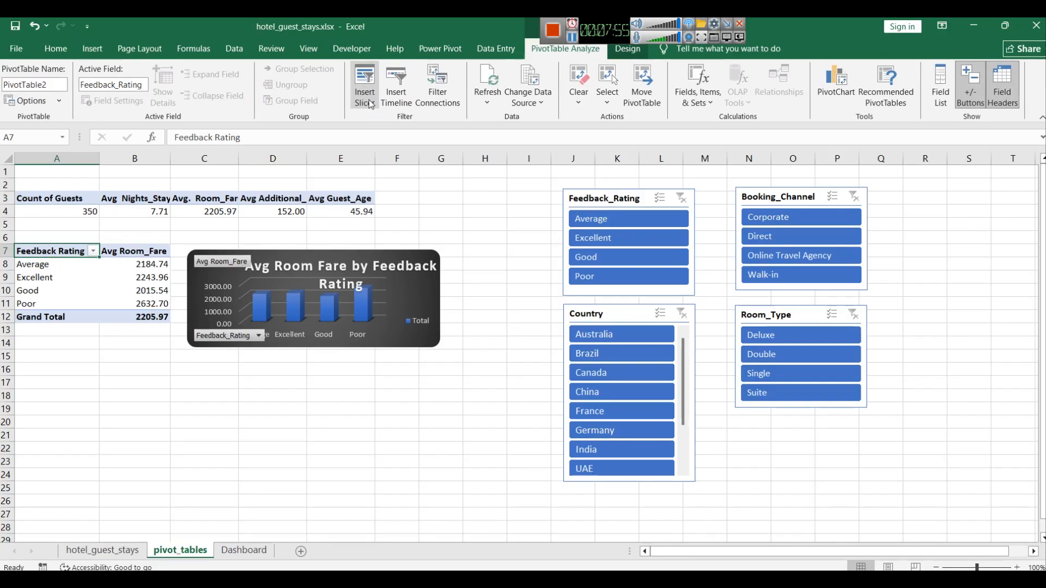
pyautogui.click(364, 94)
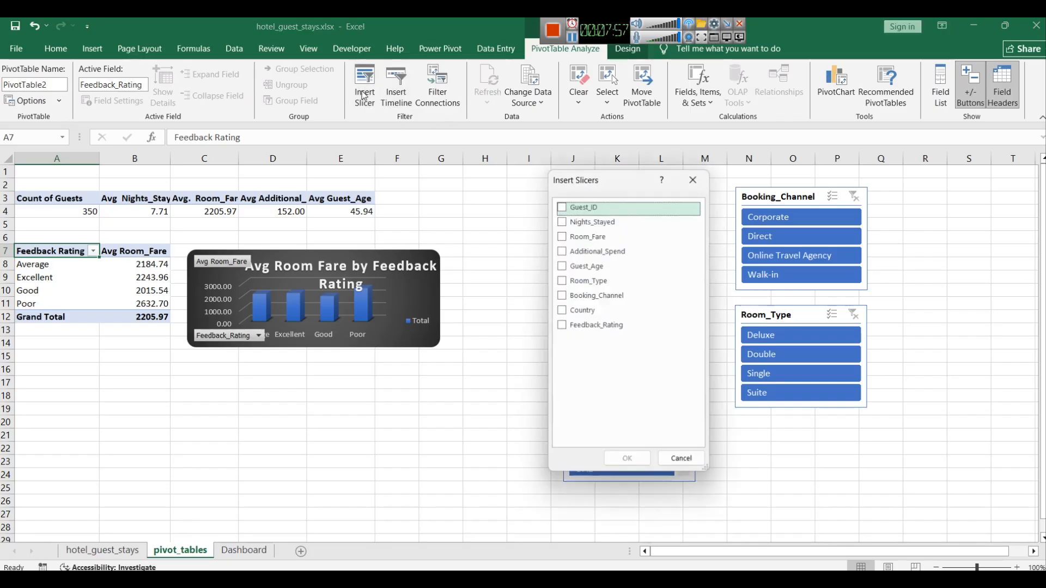
pyautogui.click(693, 178)
# Step: Open the Feedback Rating pivot table's Filter Connections to review which slicers it is connected to
pyautogui.click(638, 203)
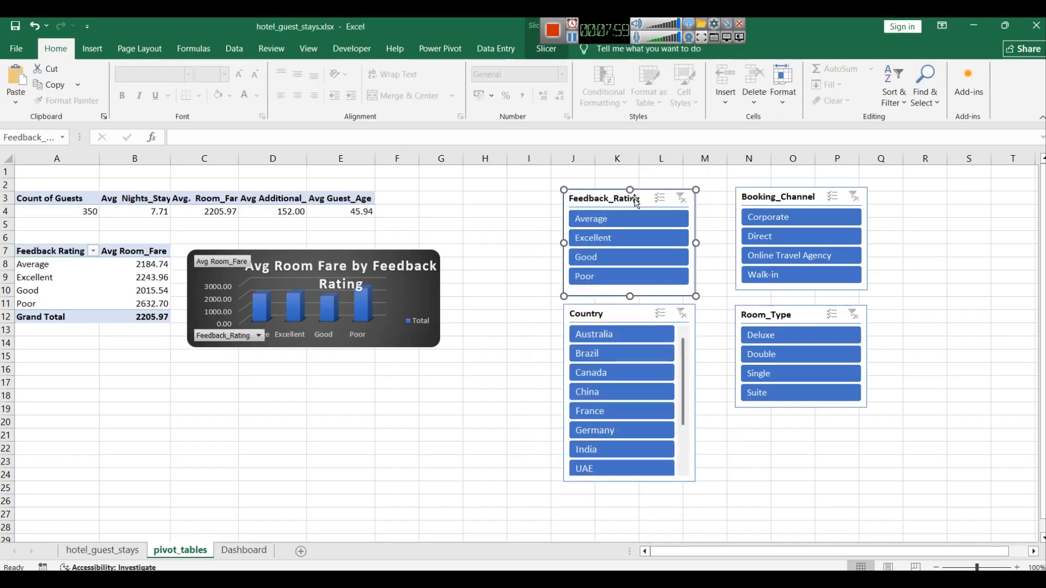
pyautogui.click(56, 250)
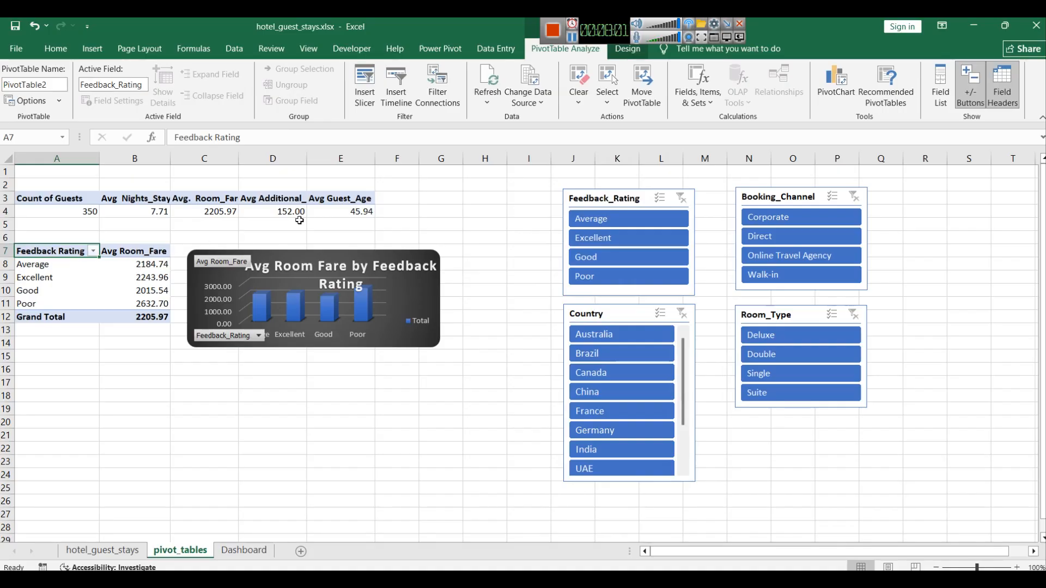
pyautogui.click(445, 103)
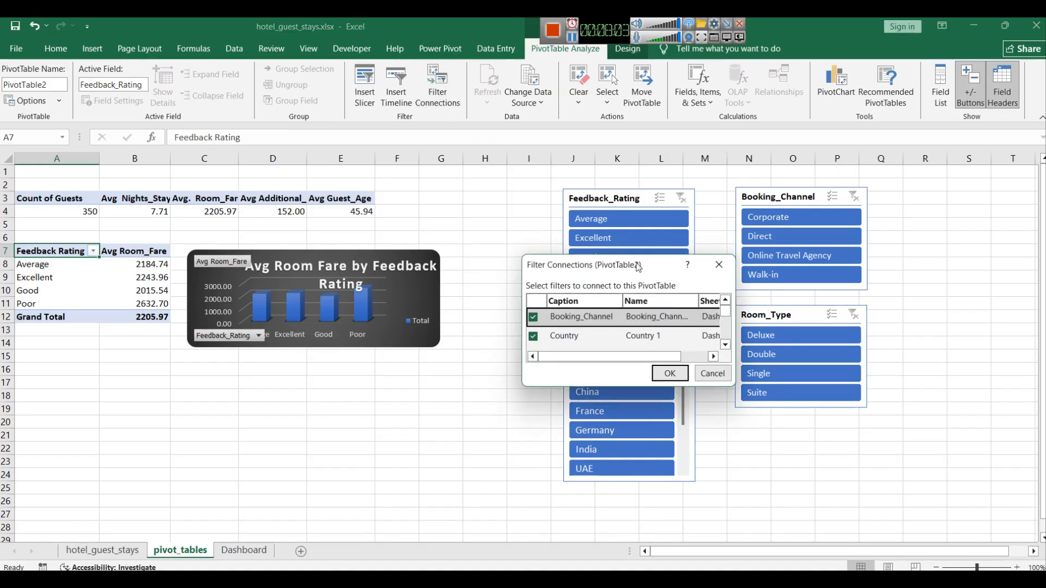
pyautogui.moveTo(634, 257); pyautogui.dragTo(633, 140)
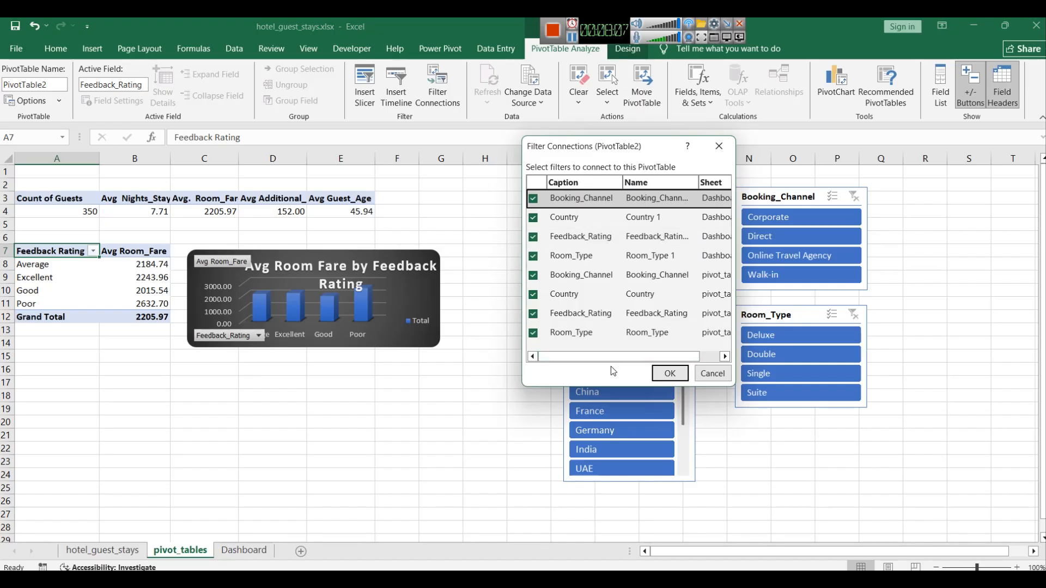
pyautogui.click(699, 375)
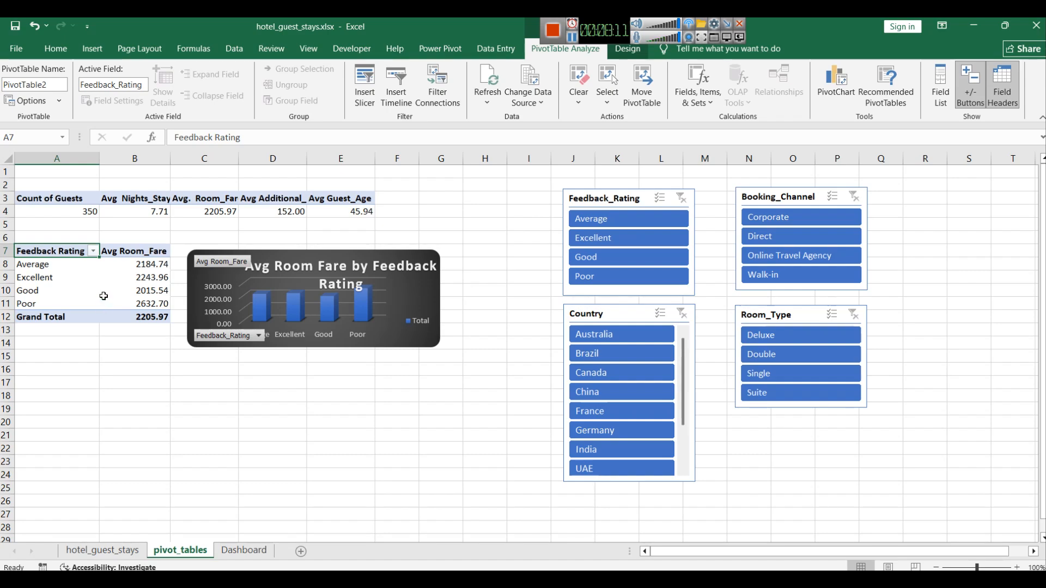
# Step: Test the Country slicer by filtering to a few countries, then clear the filter
pyautogui.click(92, 48)
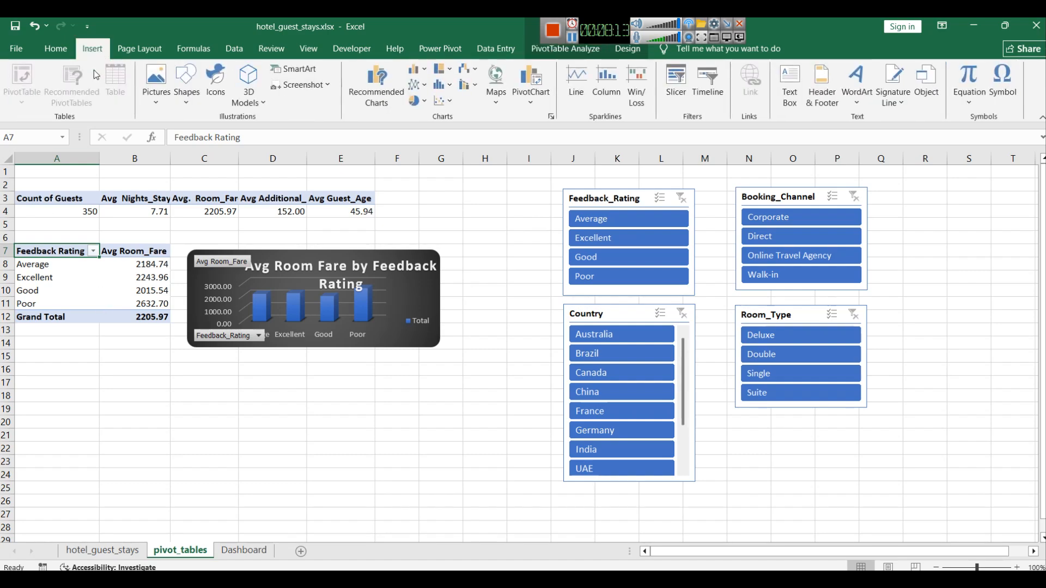
pyautogui.click(71, 346)
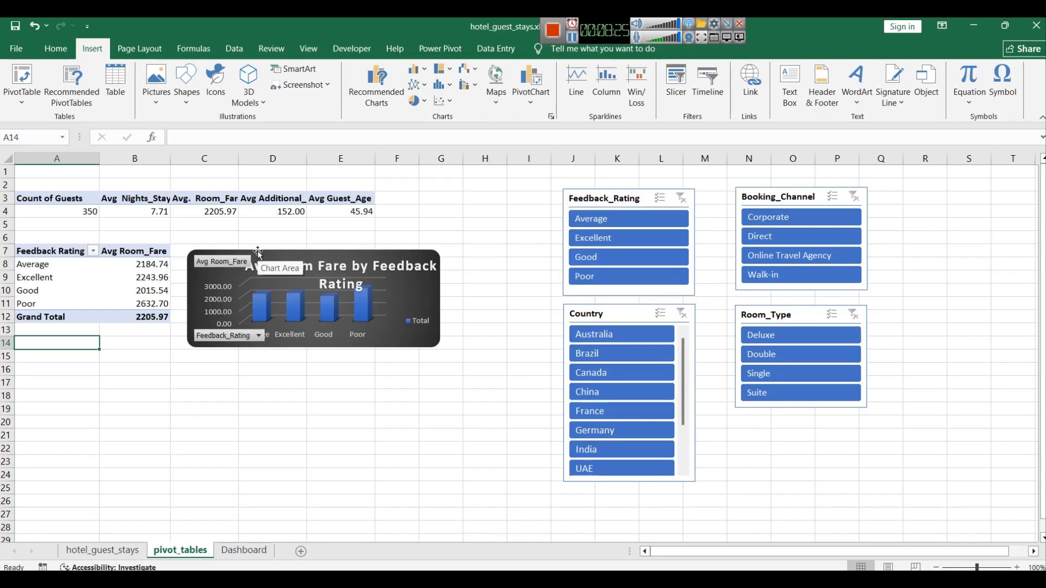
pyautogui.click(624, 358)
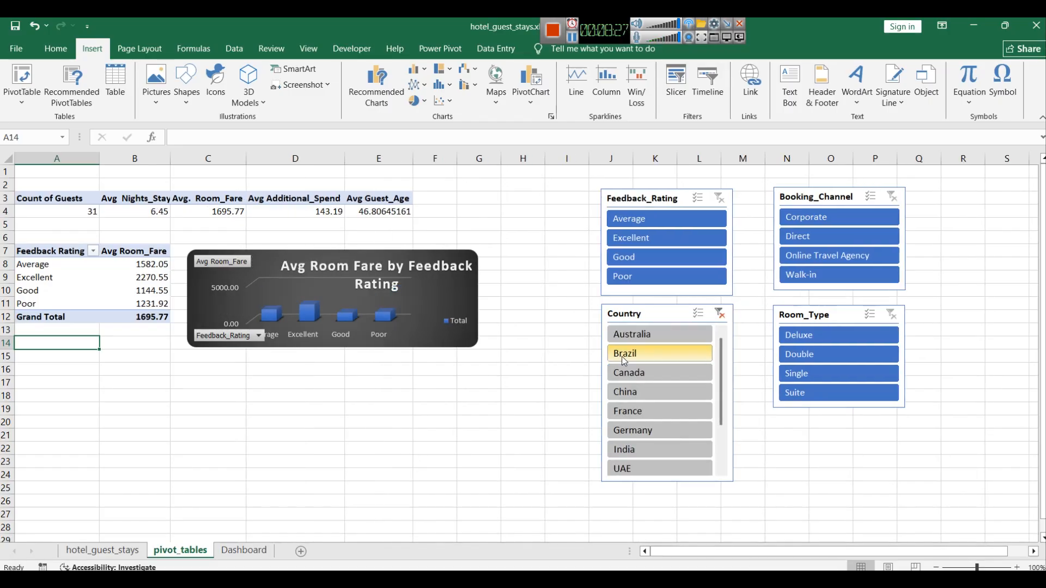
pyautogui.click(631, 394)
pyautogui.click(633, 430)
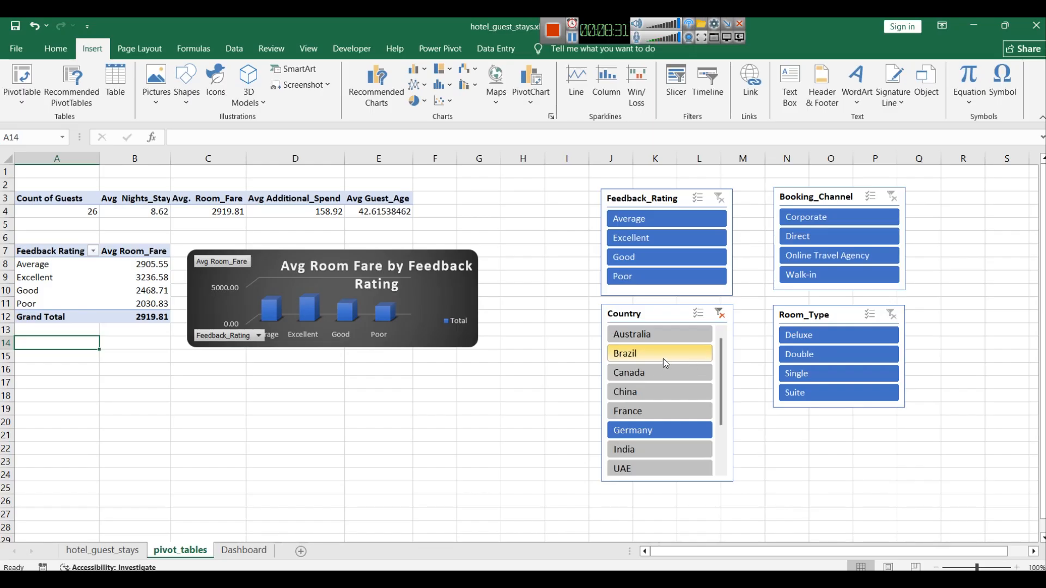
pyautogui.click(717, 316)
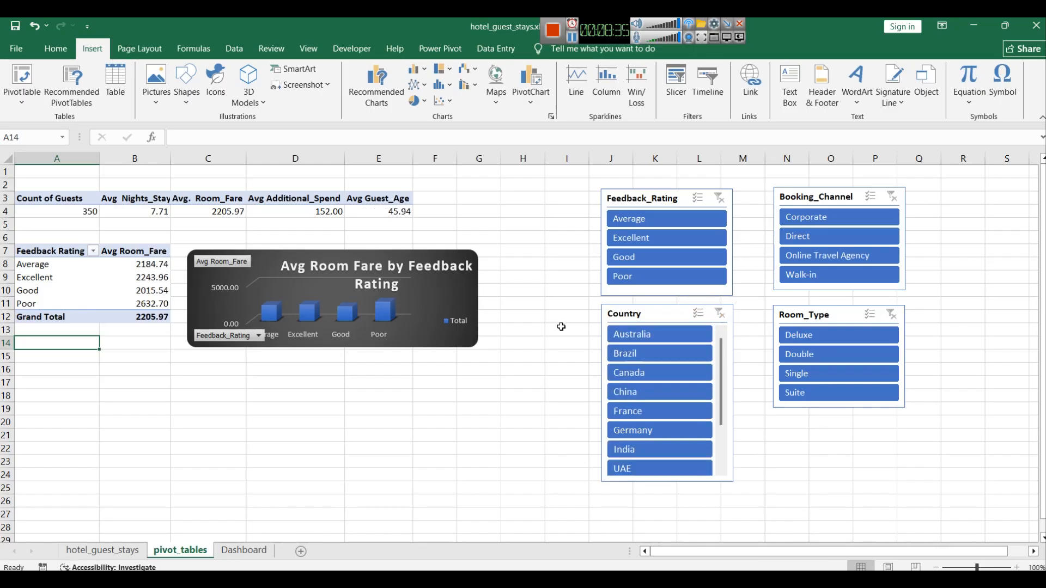
pyautogui.click(510, 381)
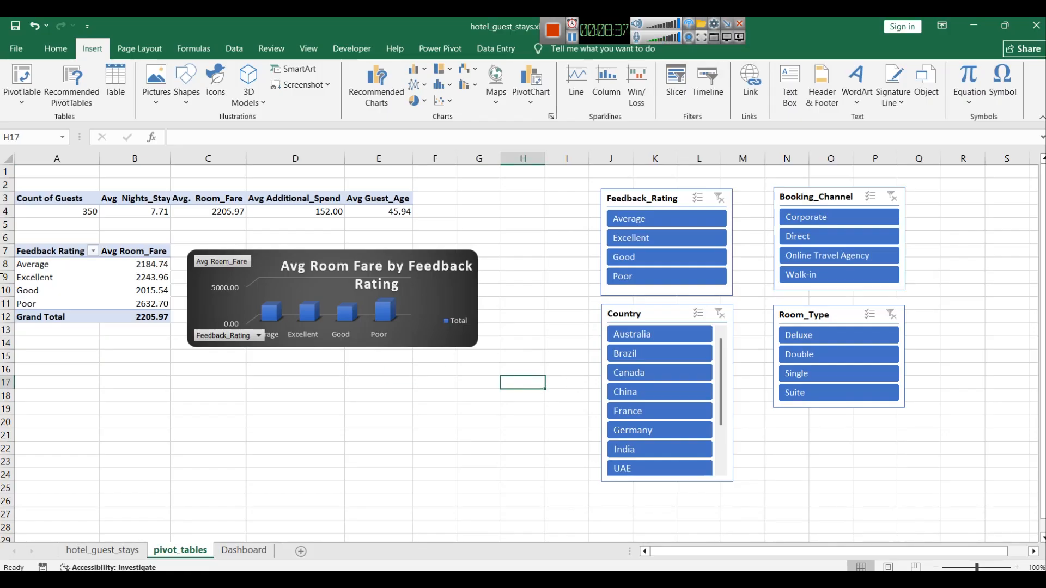
# Step: Recheck the slicer connections listed for the Feedback Rating pivot table
pyautogui.click(31, 249)
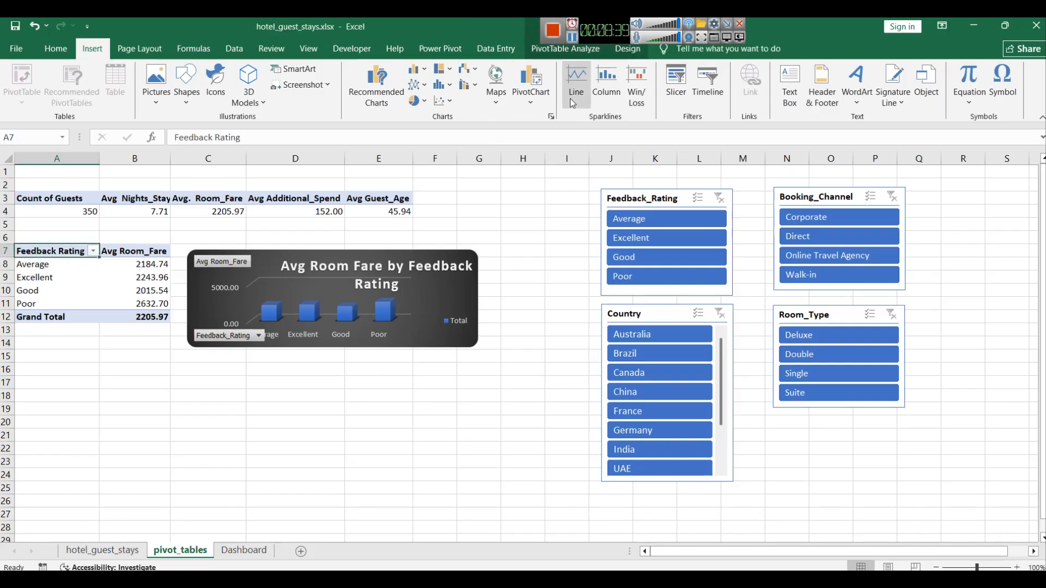
pyautogui.click(556, 50)
pyautogui.click(443, 103)
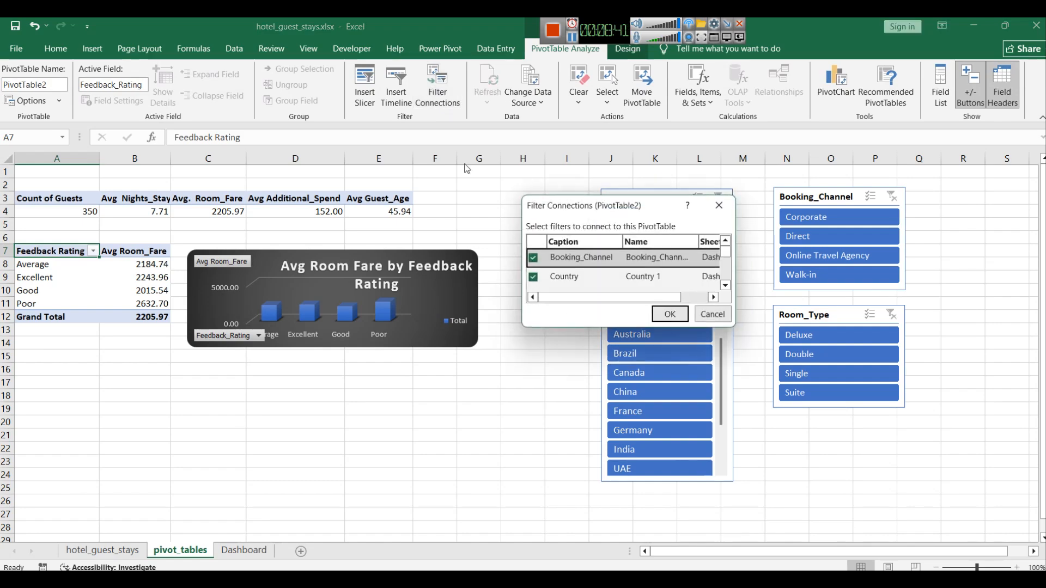
pyautogui.moveTo(596, 196); pyautogui.dragTo(596, 104)
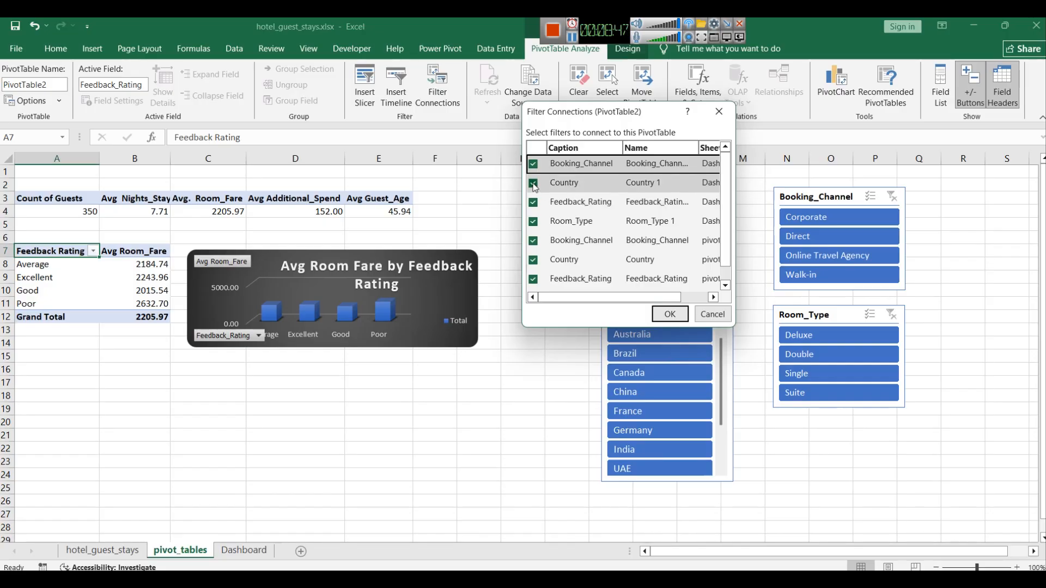
pyautogui.click(572, 38)
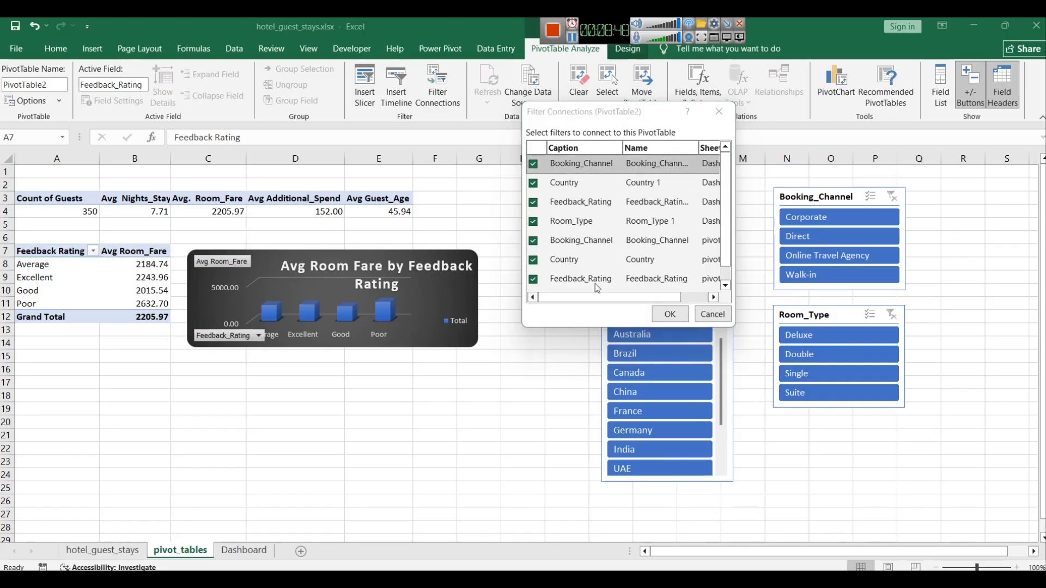
pyautogui.click(727, 318)
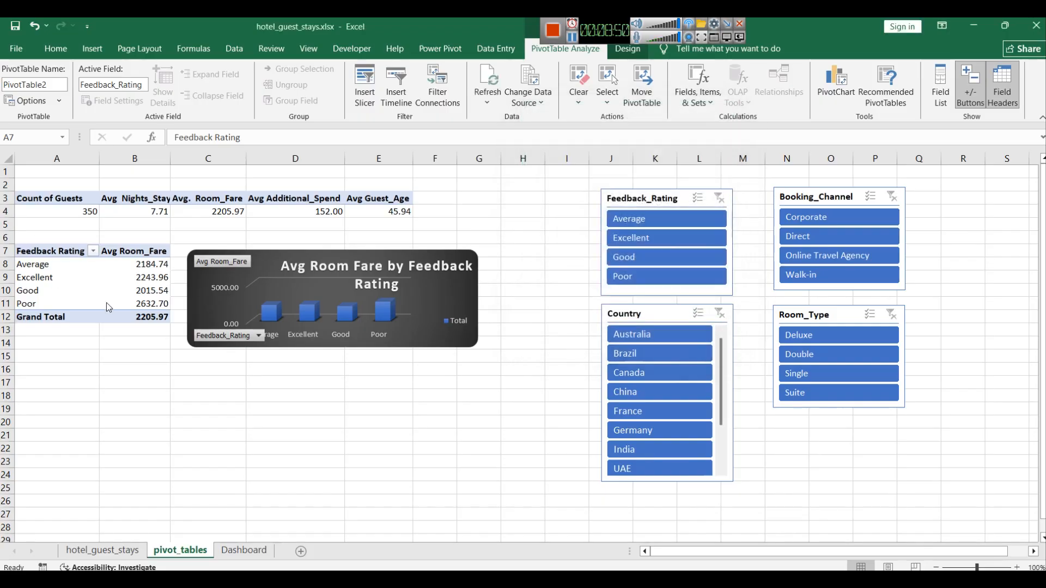
# Step: Copy the Feedback Rating pivot table and paste a duplicate starting at cell A15
pyautogui.moveTo(30, 246); pyautogui.dragTo(136, 316)
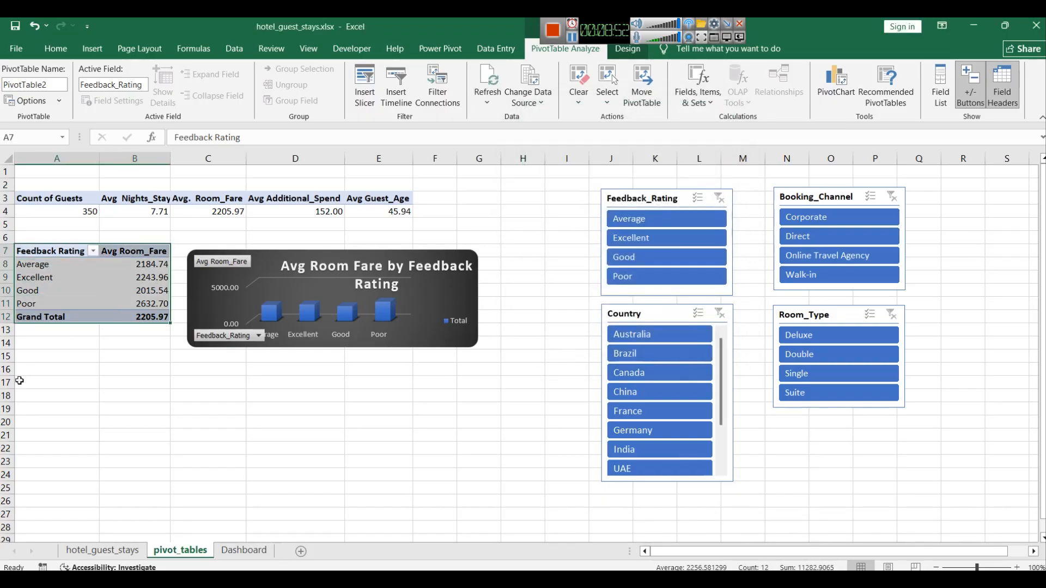
pyautogui.hotkey('ctrl', 'c')
pyautogui.click(25, 357)
pyautogui.hotkey('ctrl', 'v')
pyautogui.click(568, 39)
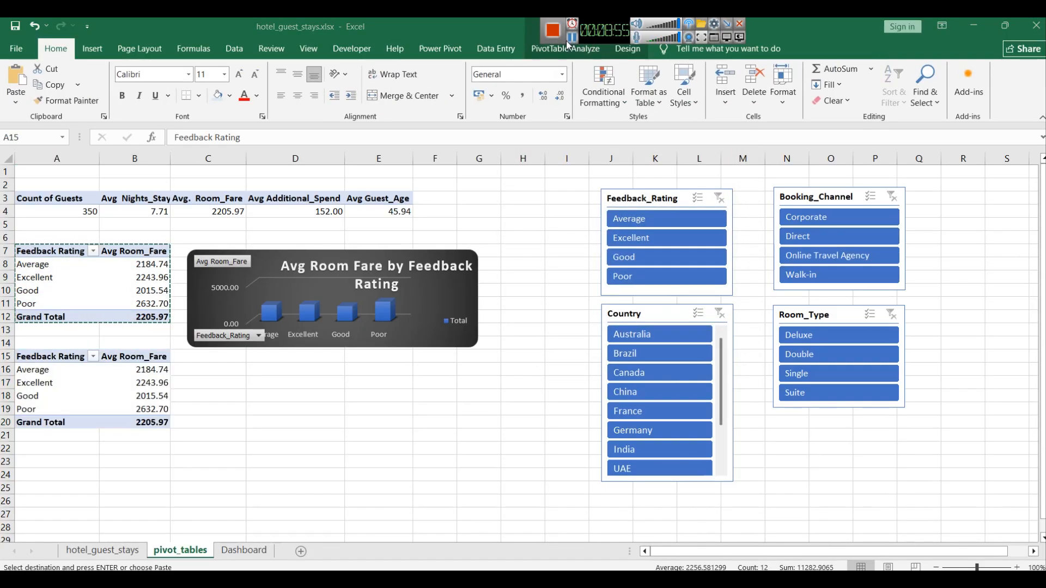
# Step: In the duplicate pivot table, replace the Feedback_Rating row field with Booking_Channel using the field list
pyautogui.click(40, 370)
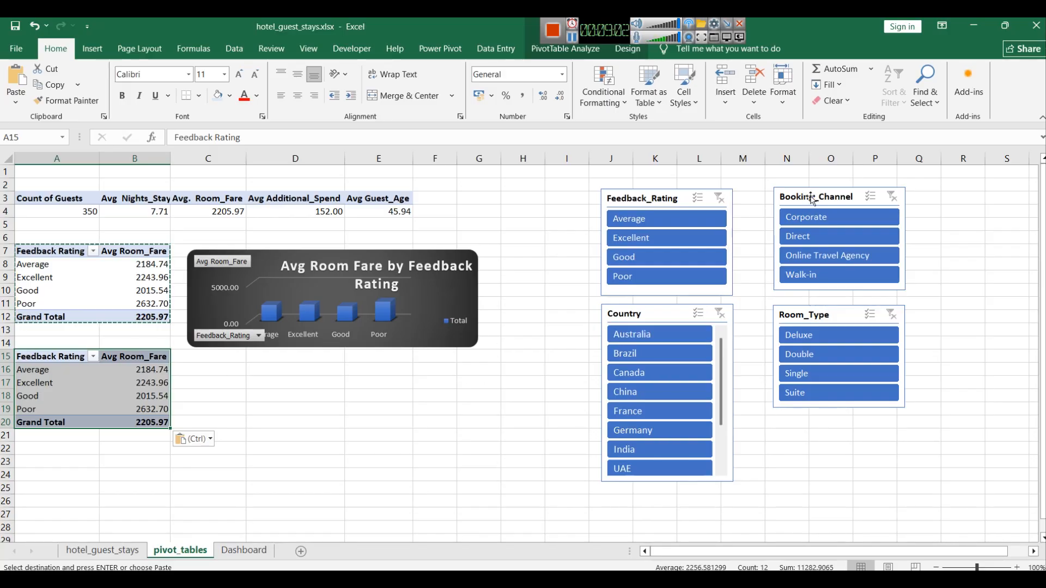
pyautogui.click(63, 362)
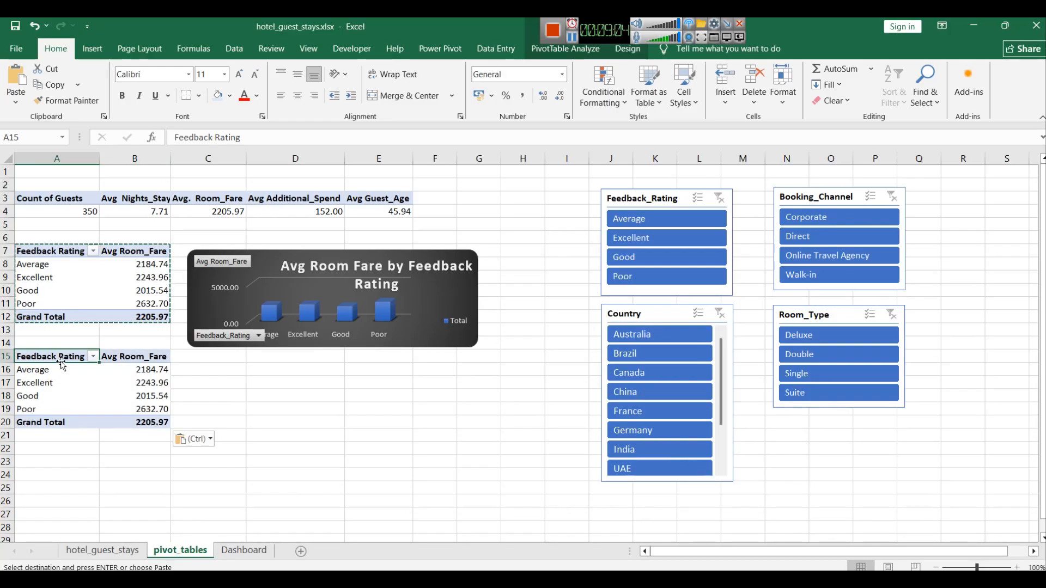
pyautogui.click(565, 48)
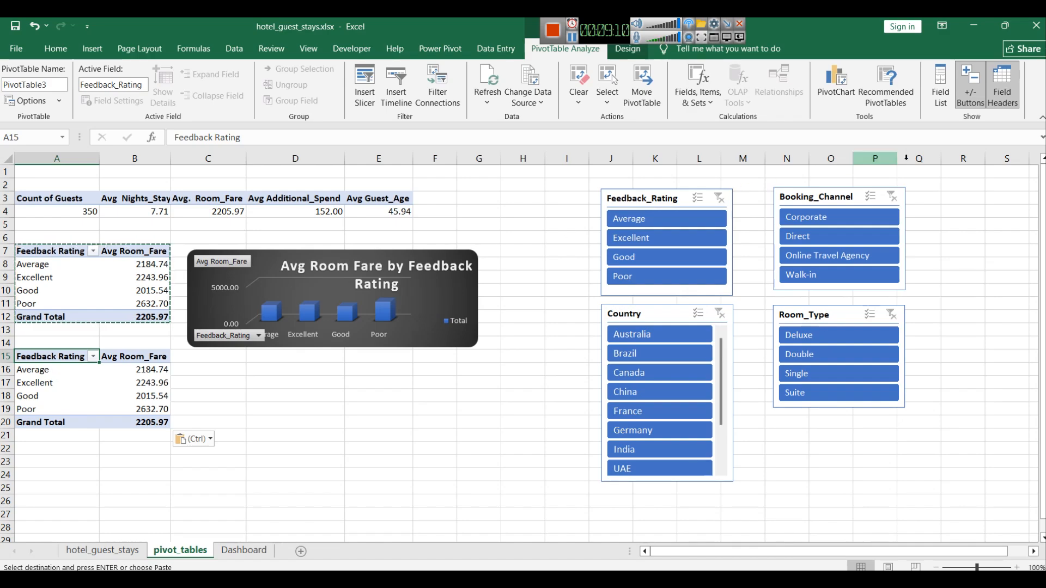
pyautogui.click(942, 92)
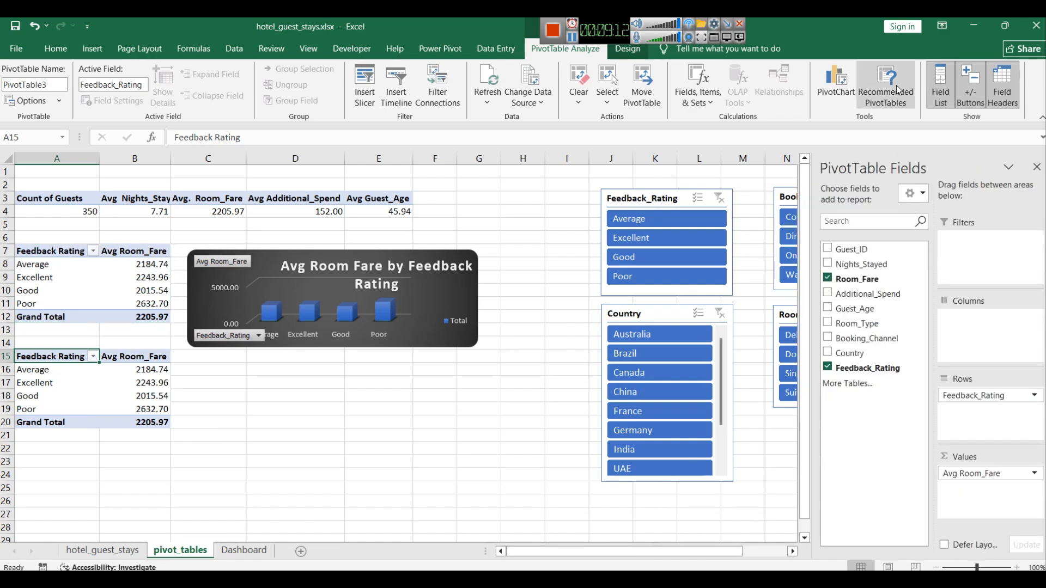
pyautogui.click(47, 403)
pyautogui.click(73, 416)
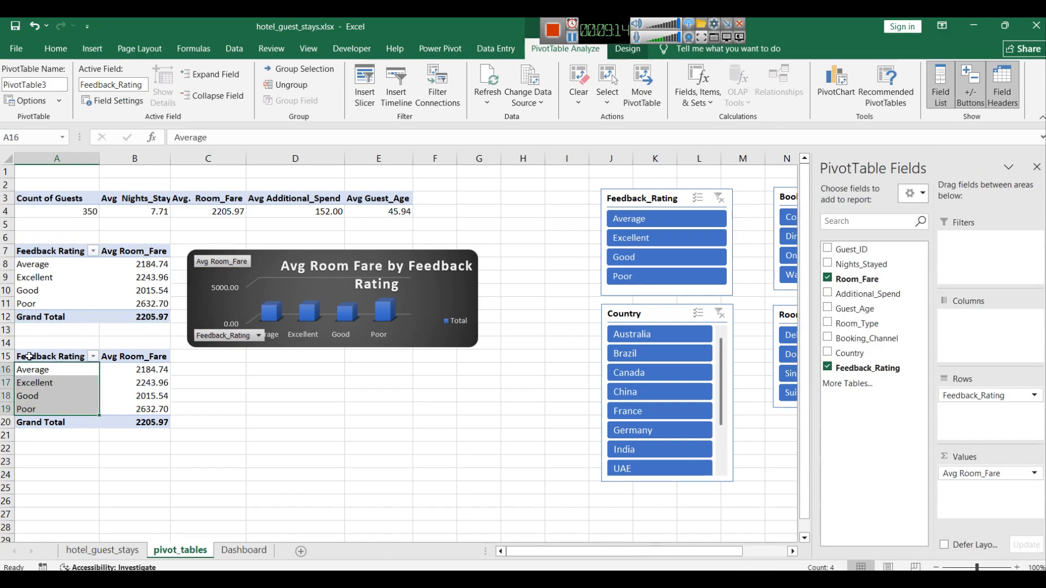
pyautogui.click(30, 356)
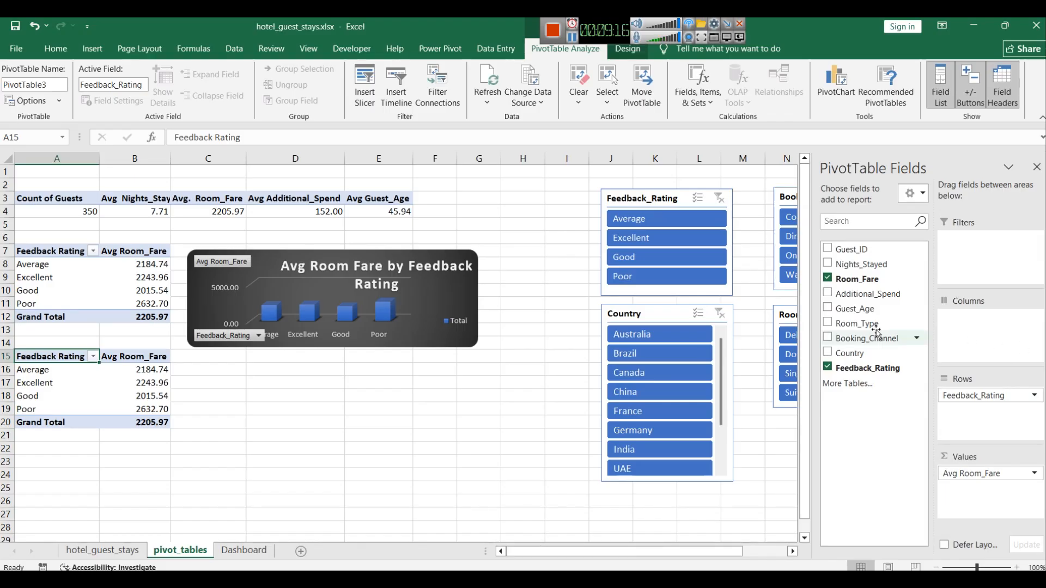
pyautogui.click(827, 369)
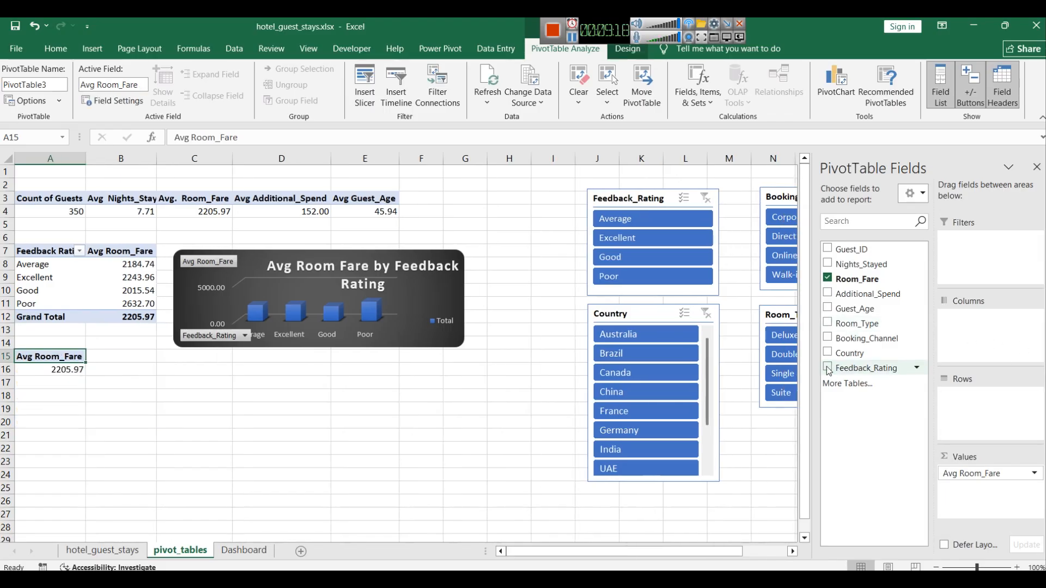
pyautogui.click(827, 338)
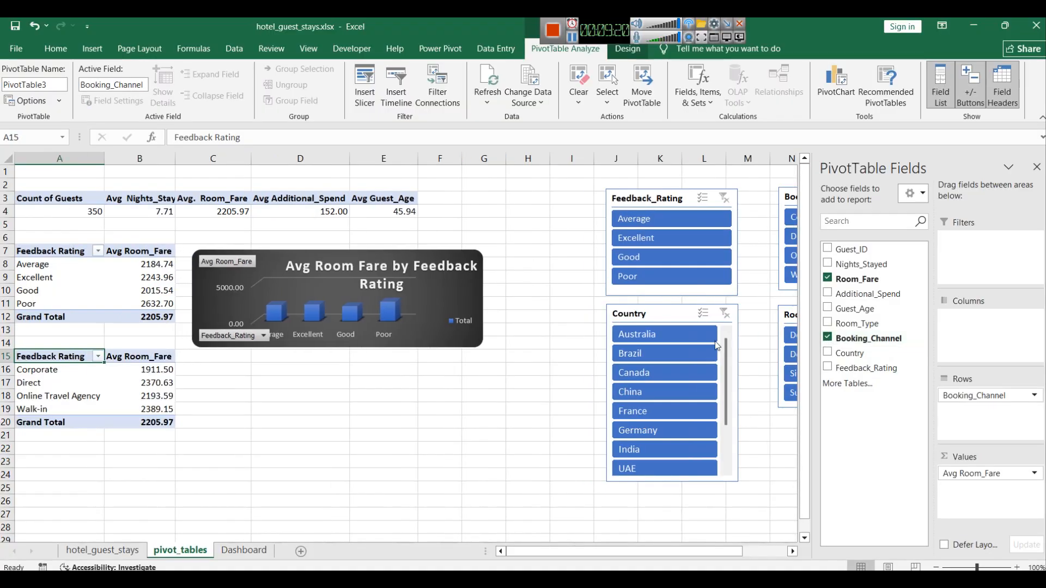
# Step: Rename the duplicate pivot table's row header to Booking Channel
pyautogui.doubleClick(34, 355)
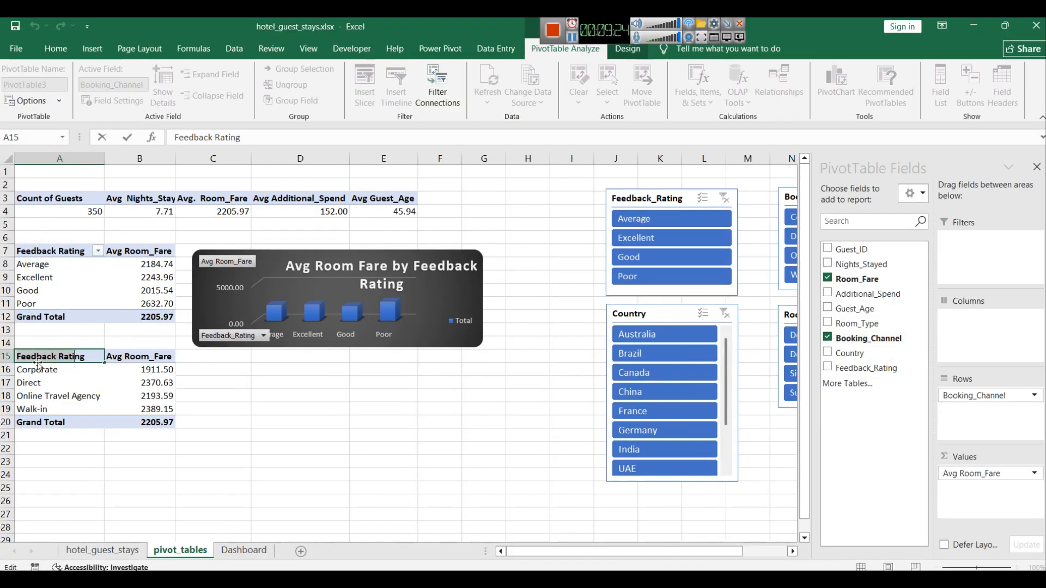
pyautogui.write('Booking Channel')
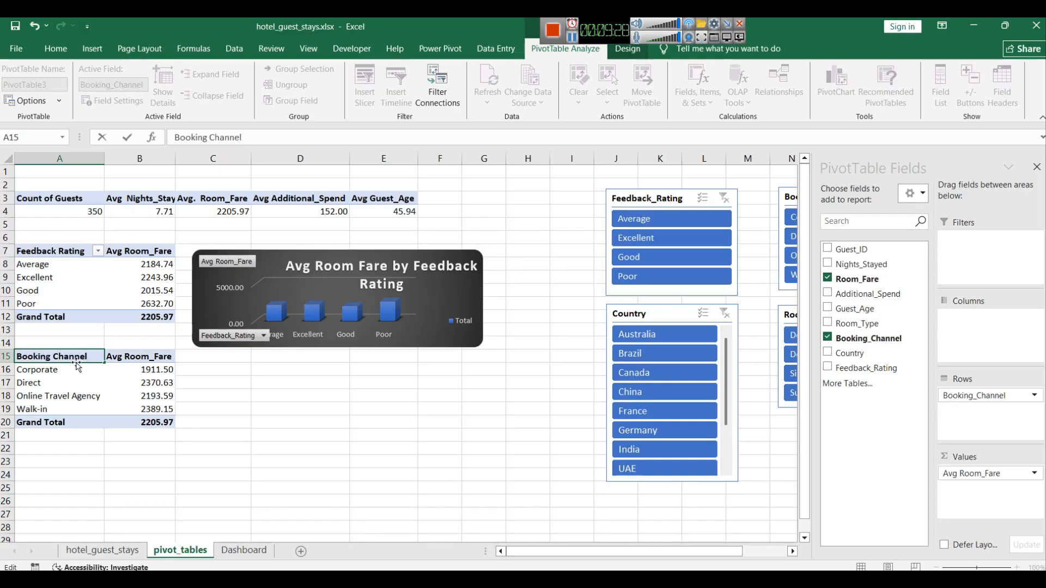
pyautogui.click(418, 468)
# Step: Insert a 3-D Clustered Bar pivot chart from the Booking Channel pivot table
pyautogui.moveTo(122, 423); pyautogui.dragTo(29, 355)
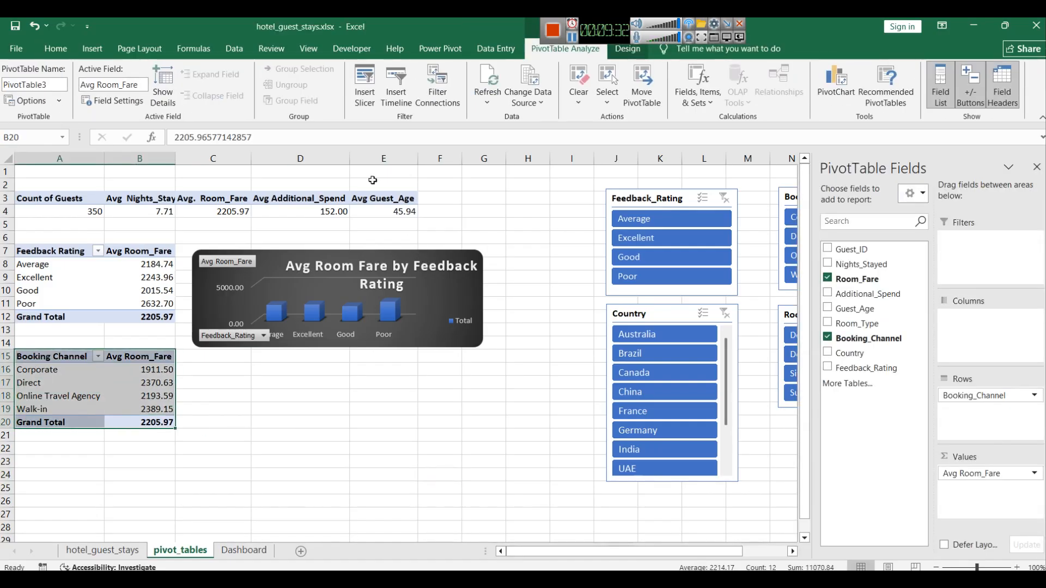
pyautogui.click(92, 48)
pyautogui.click(539, 108)
pyautogui.click(544, 116)
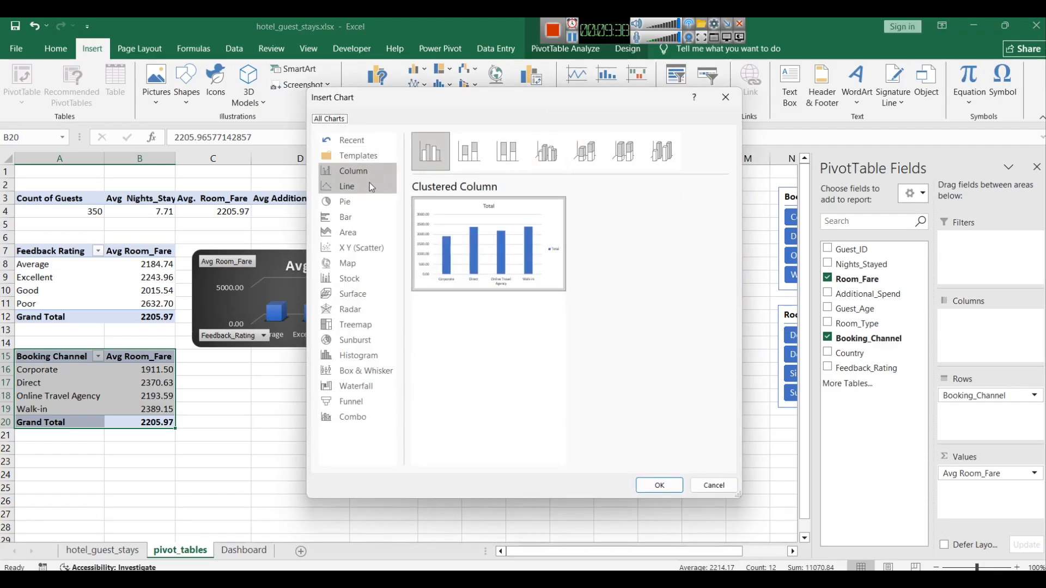
pyautogui.click(351, 217)
pyautogui.moveTo(482, 110); pyautogui.dragTo(733, 147)
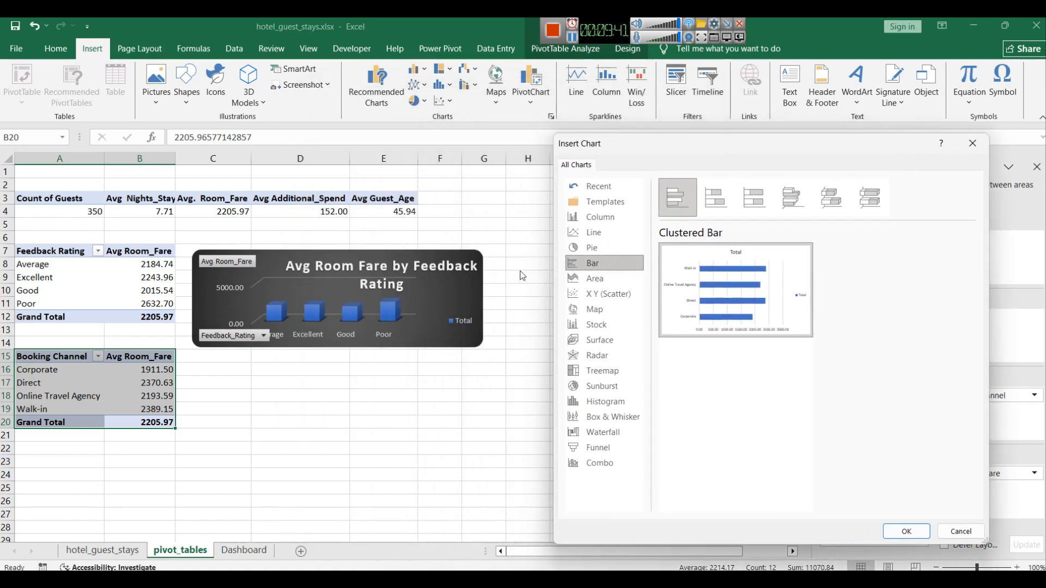
pyautogui.click(793, 200)
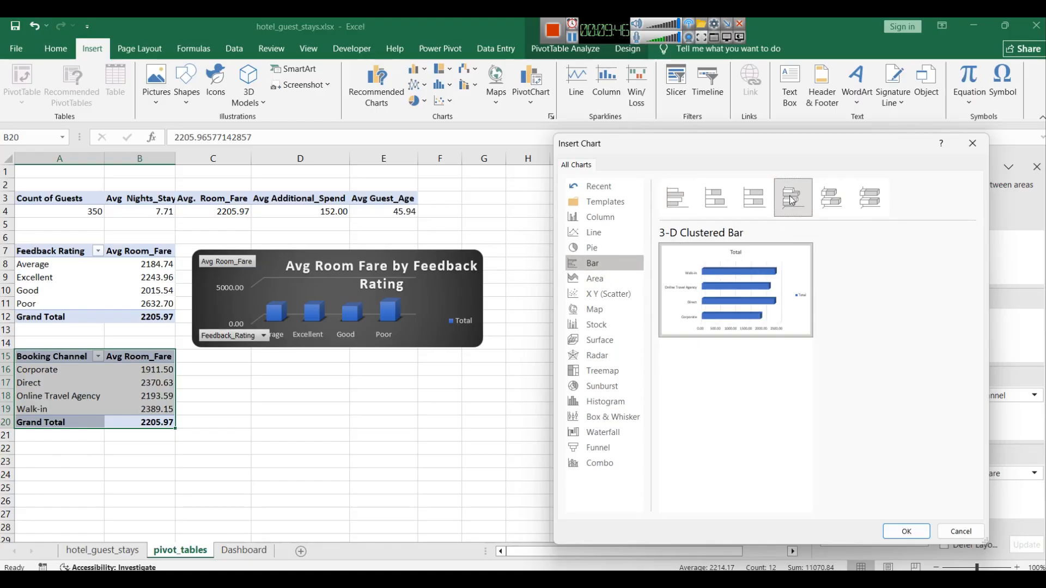
pyautogui.click(918, 533)
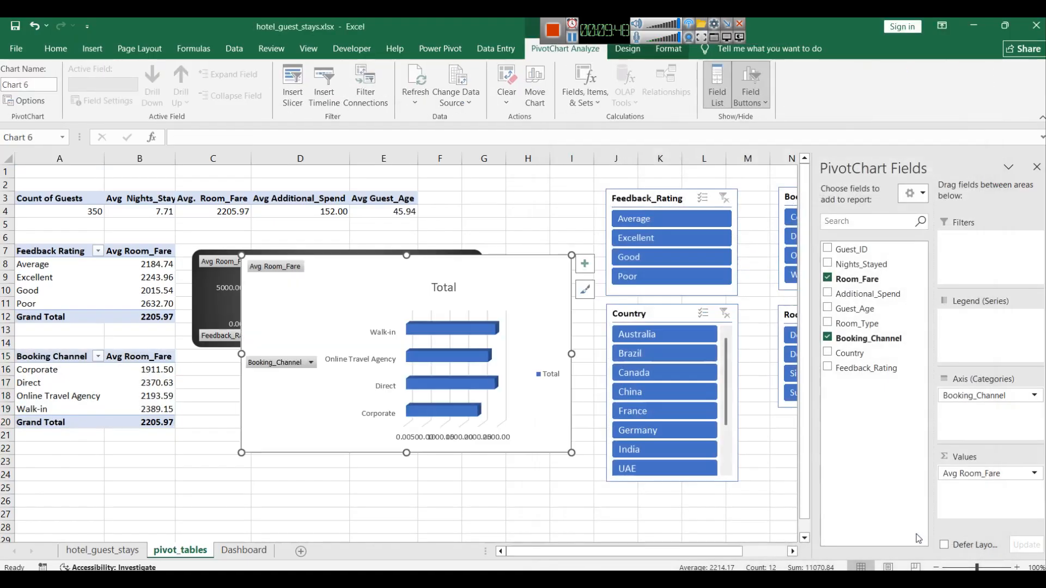
# Step: Move the new bar chart, adjust its plot area and shift its Total title to the left
pyautogui.moveTo(498, 282); pyautogui.dragTo(535, 281)
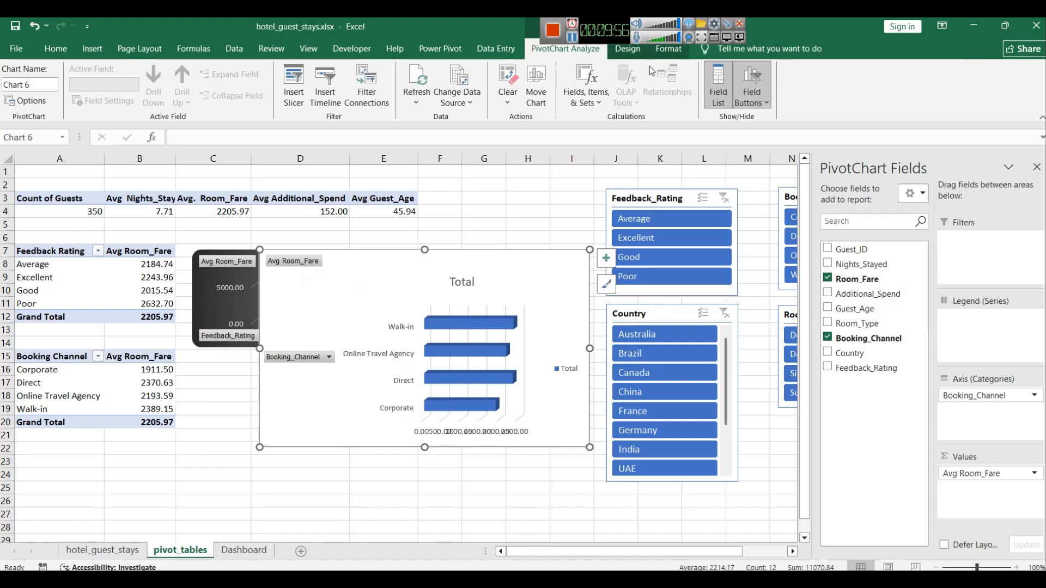
pyautogui.click(522, 335)
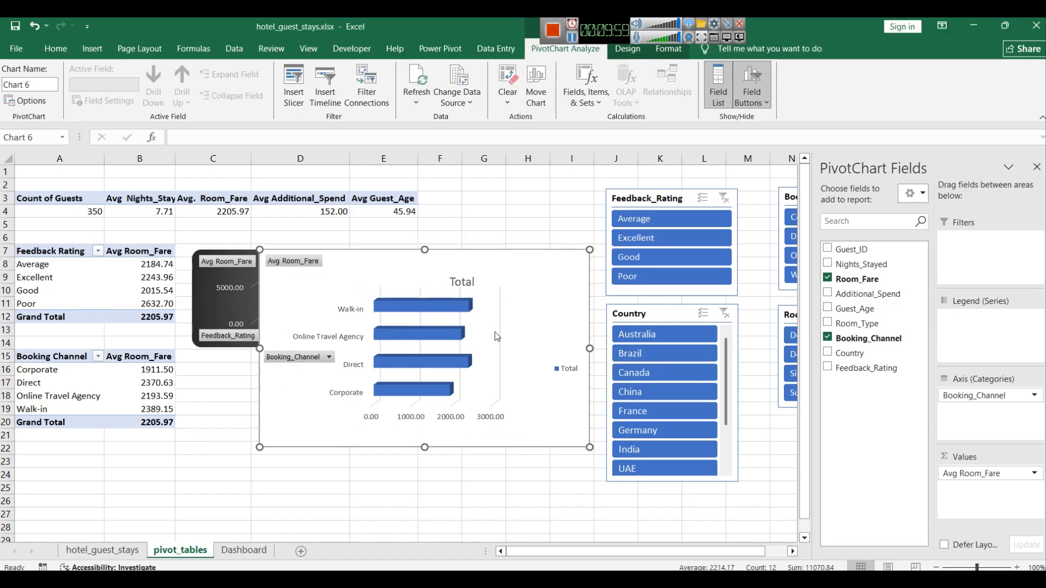
pyautogui.moveTo(523, 355); pyautogui.dragTo(529, 355)
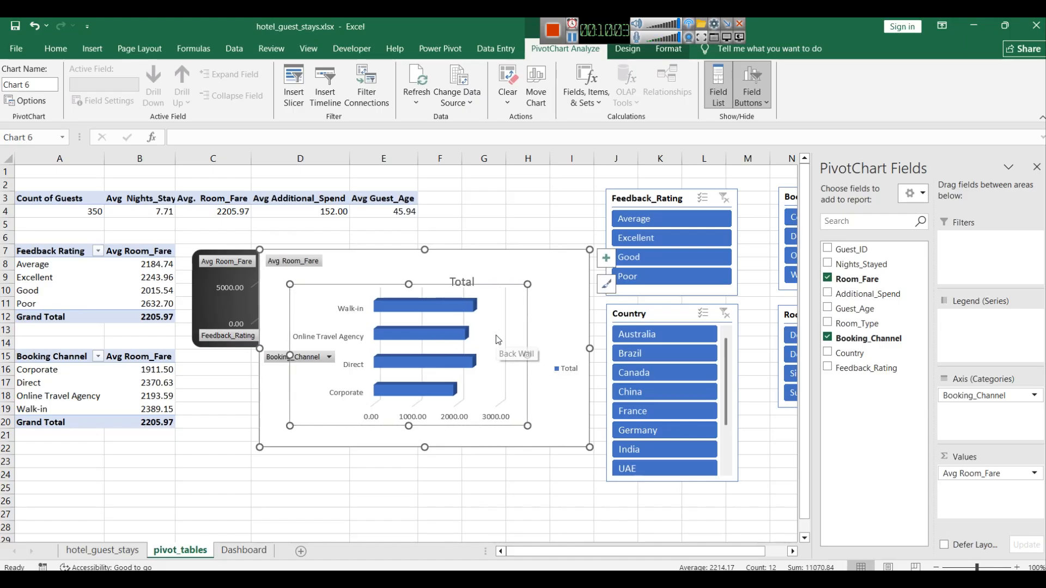
pyautogui.click(461, 285)
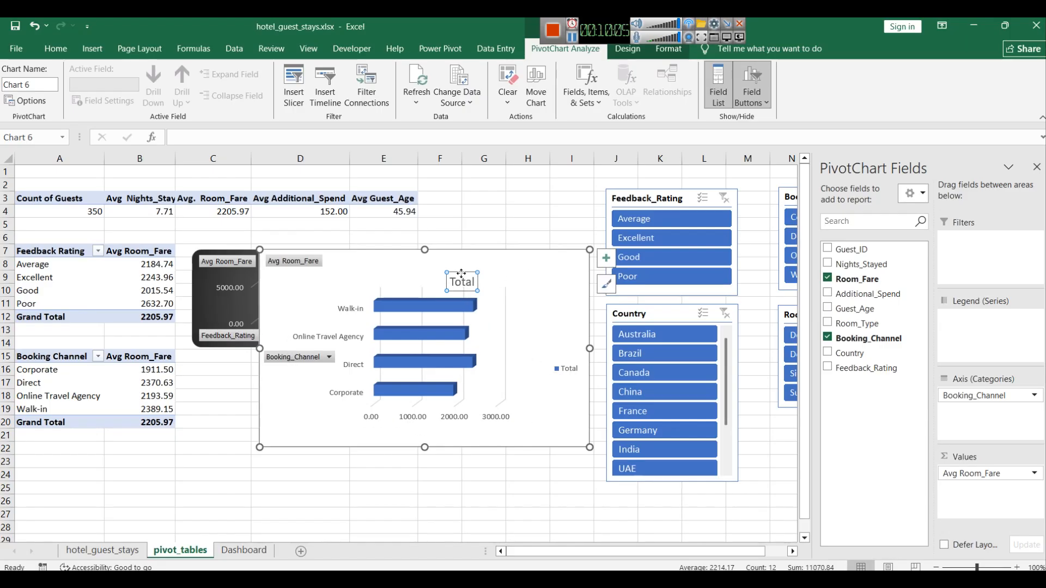
pyautogui.moveTo(461, 282); pyautogui.dragTo(356, 270)
pyautogui.click(543, 274)
pyautogui.moveTo(542, 274); pyautogui.dragTo(502, 287)
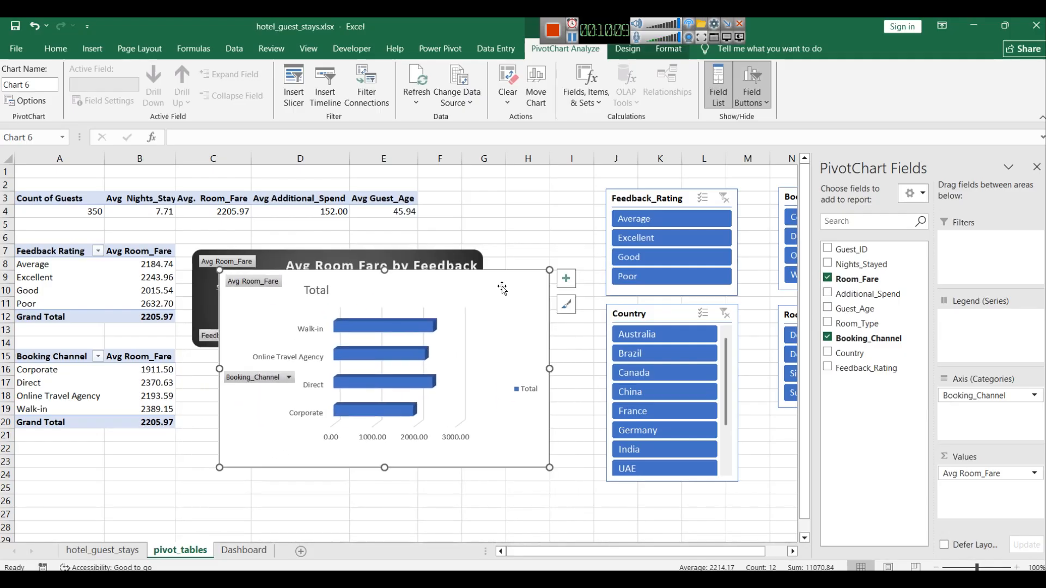
# Step: Paste the booking channel chart onto the Dashboard sheet beside the feedback rating chart
pyautogui.click(243, 550)
pyautogui.hotkey('ctrl', 'v')
pyautogui.moveTo(690, 372); pyautogui.dragTo(631, 322)
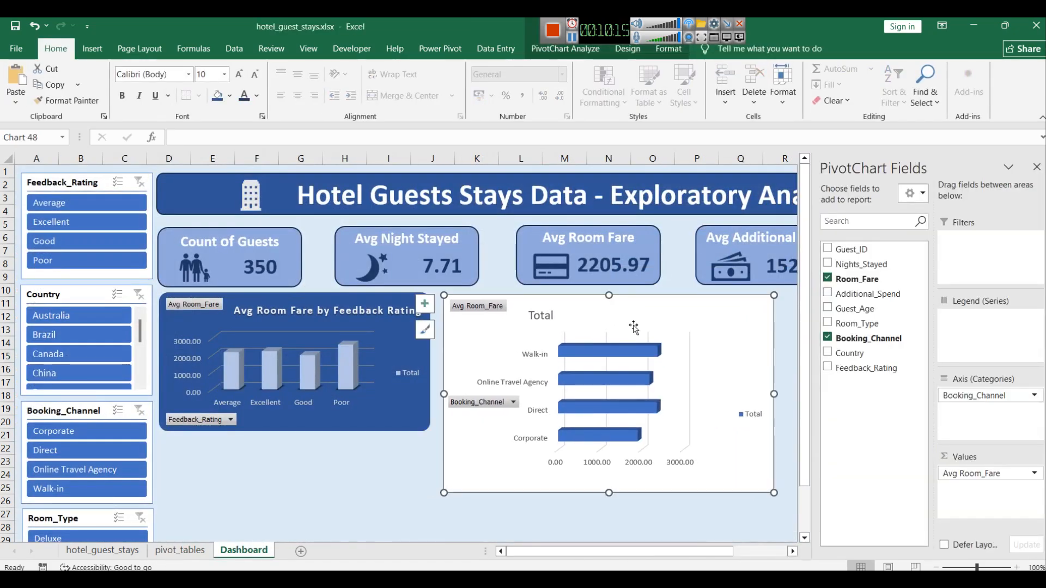
# Step: Try to copy the feedback rating chart's formatting onto the booking channel chart with Format Painter
pyautogui.click(392, 411)
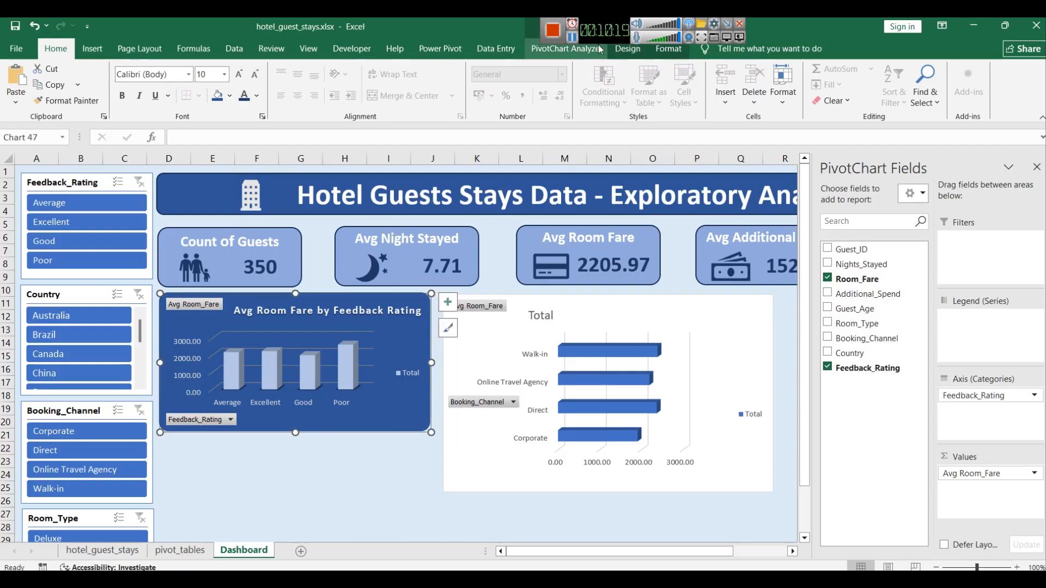
pyautogui.click(572, 38)
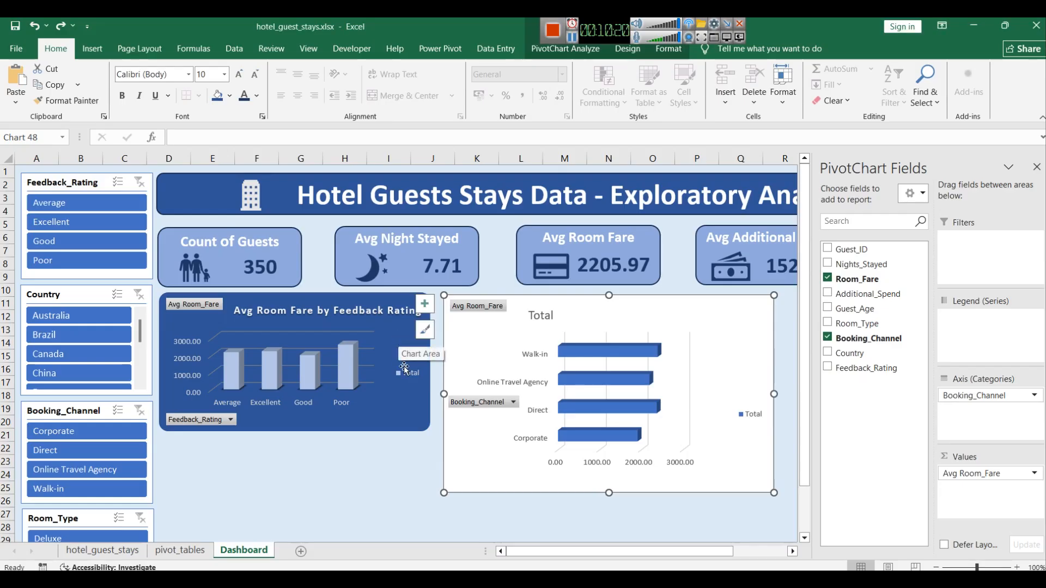
pyautogui.click(240, 294)
pyautogui.click(66, 101)
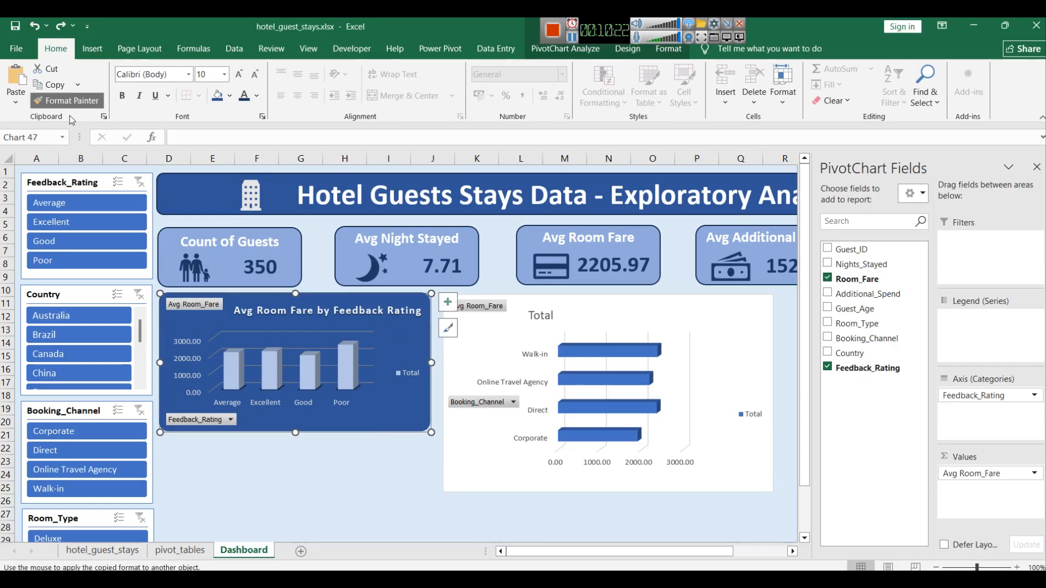
pyautogui.click(648, 301)
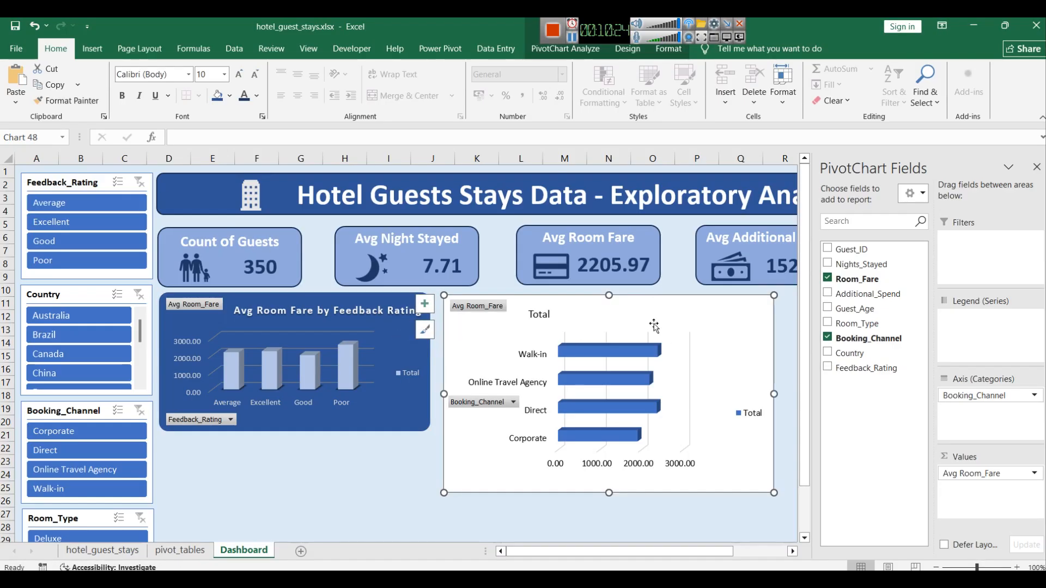
# Step: Resize the booking channel chart to about the feedback chart's height and widen its plot area
pyautogui.moveTo(610, 493); pyautogui.dragTo(609, 431)
pyautogui.moveTo(772, 364); pyautogui.dragTo(701, 360)
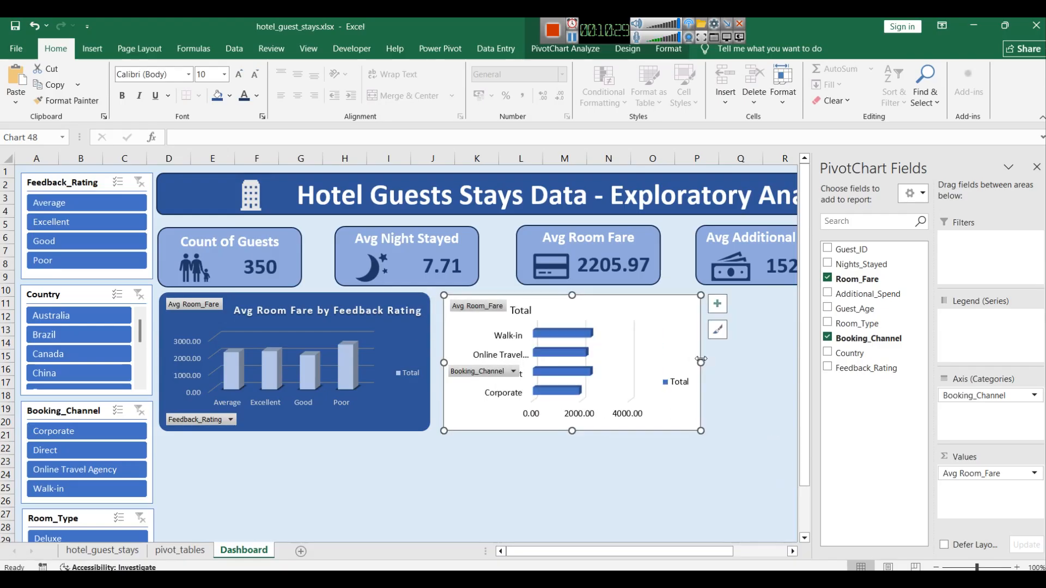
pyautogui.click(604, 341)
pyautogui.click(640, 356)
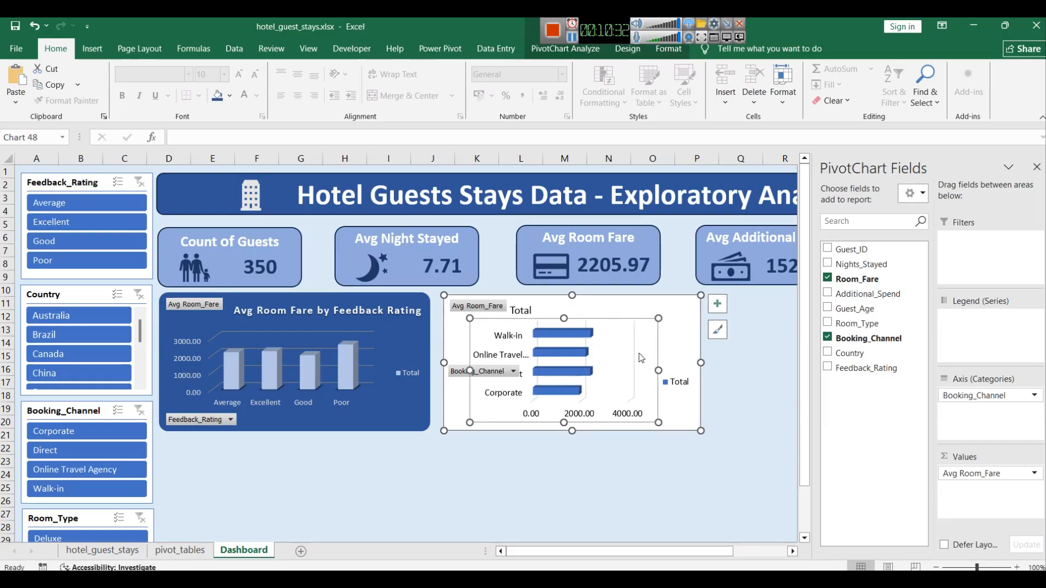
pyautogui.moveTo(659, 368); pyautogui.dragTo(680, 363)
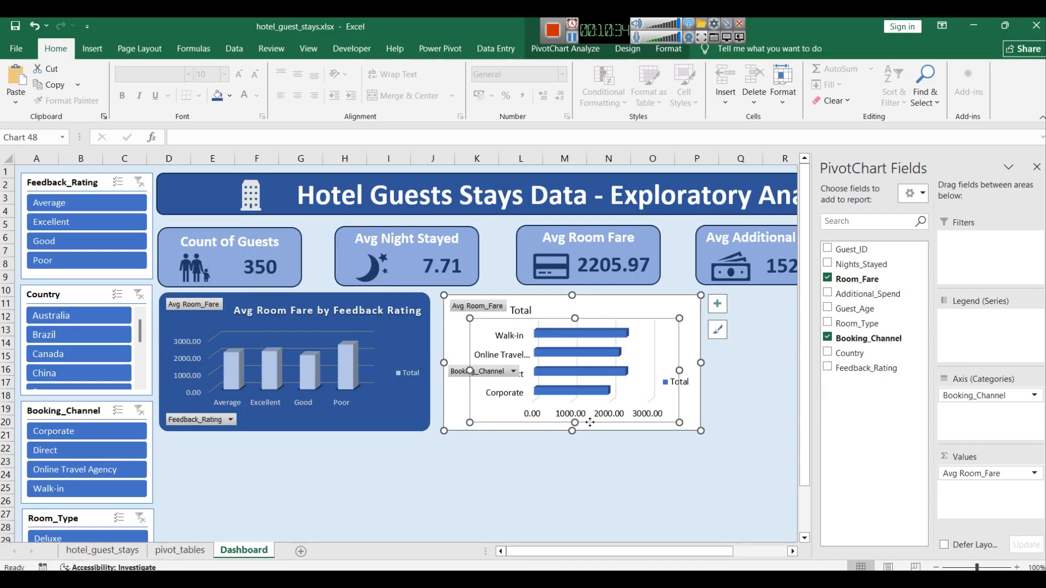
pyautogui.click(512, 452)
pyautogui.click(603, 329)
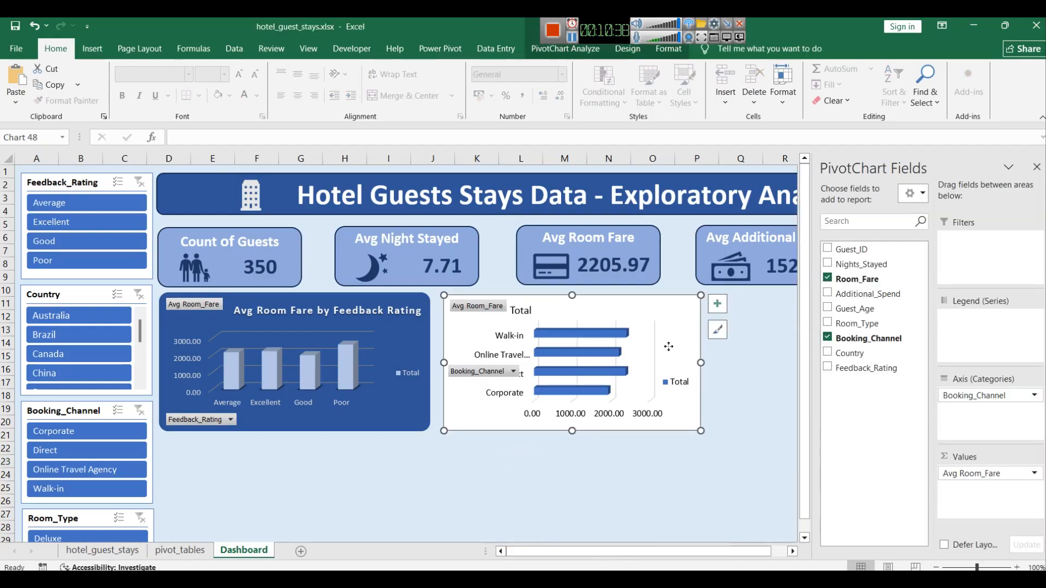
pyautogui.moveTo(662, 340); pyautogui.dragTo(673, 339)
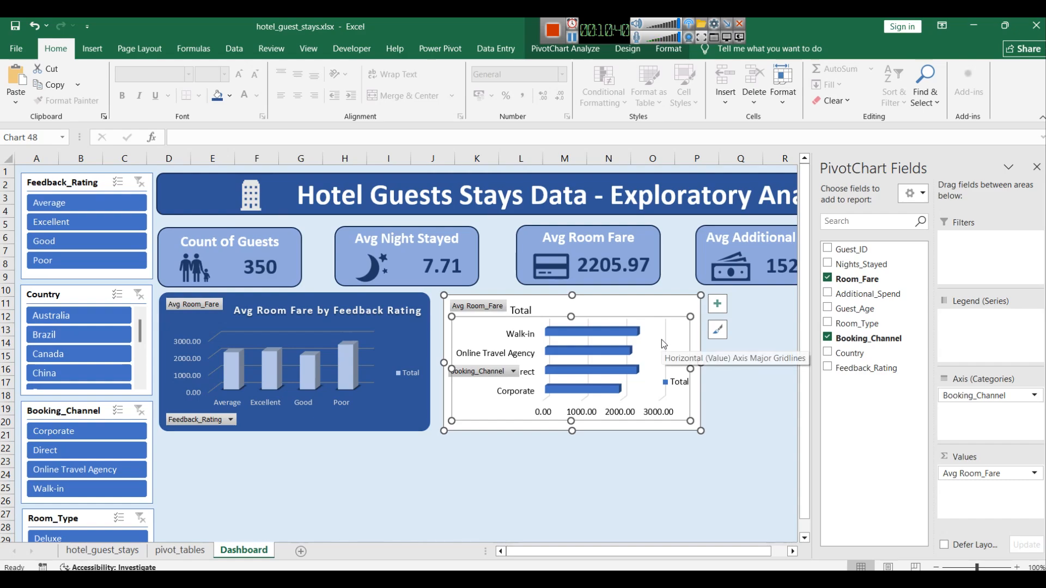
pyautogui.click(572, 36)
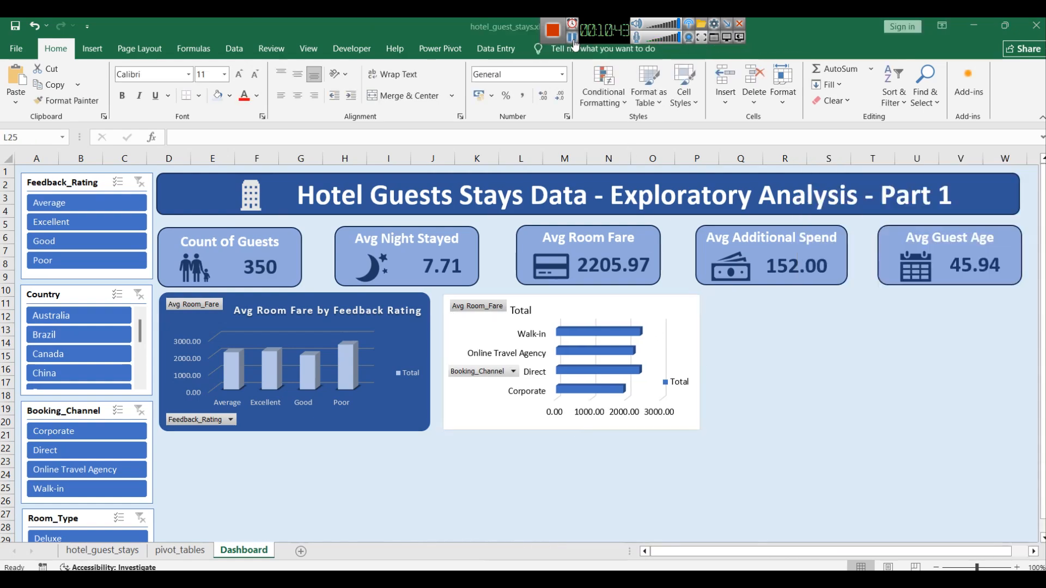
# Step: Apply a dark chart style to the booking channel chart
pyautogui.click(669, 305)
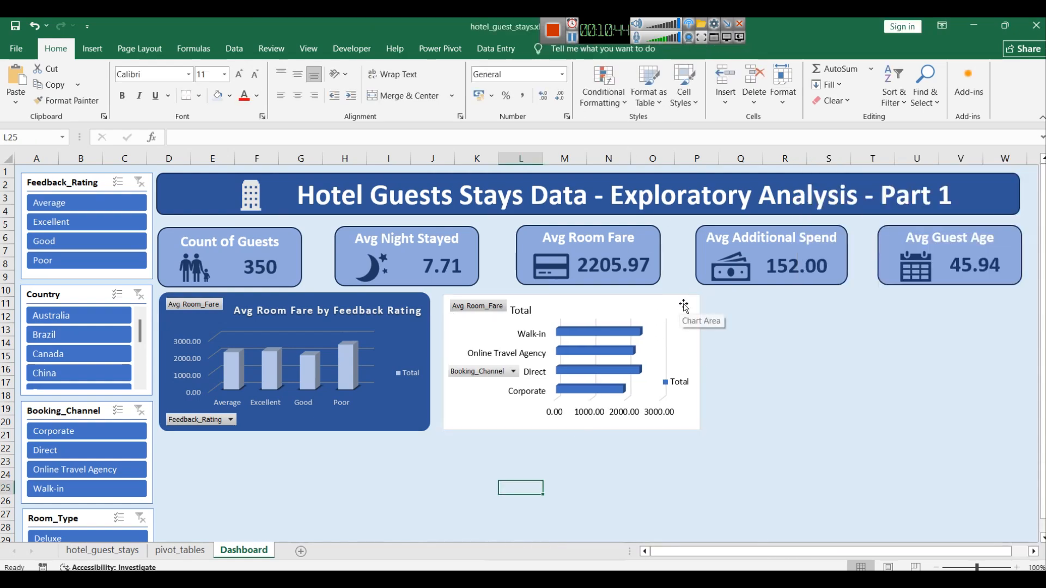
pyautogui.click(684, 306)
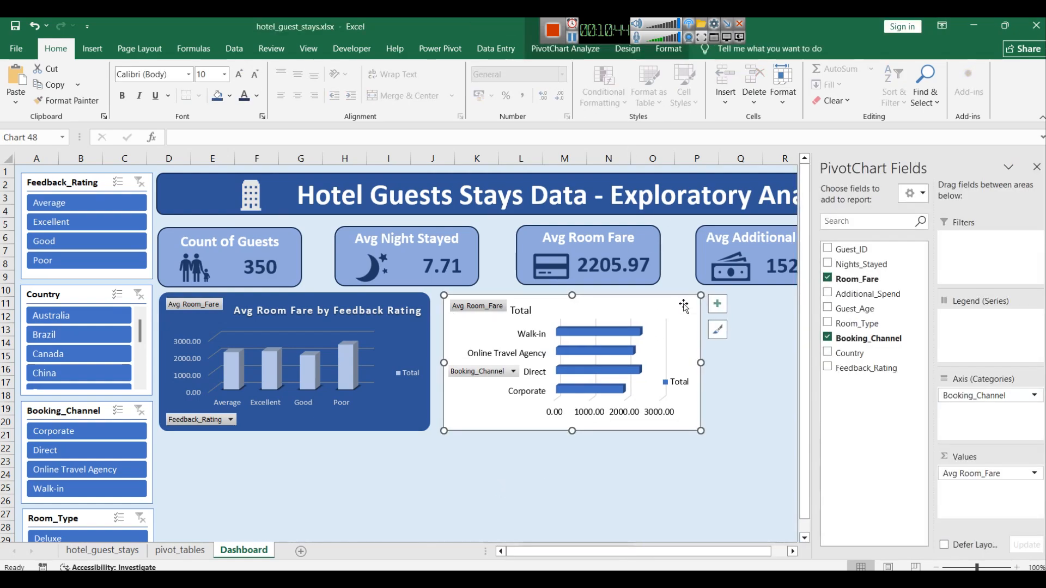
pyautogui.click(717, 330)
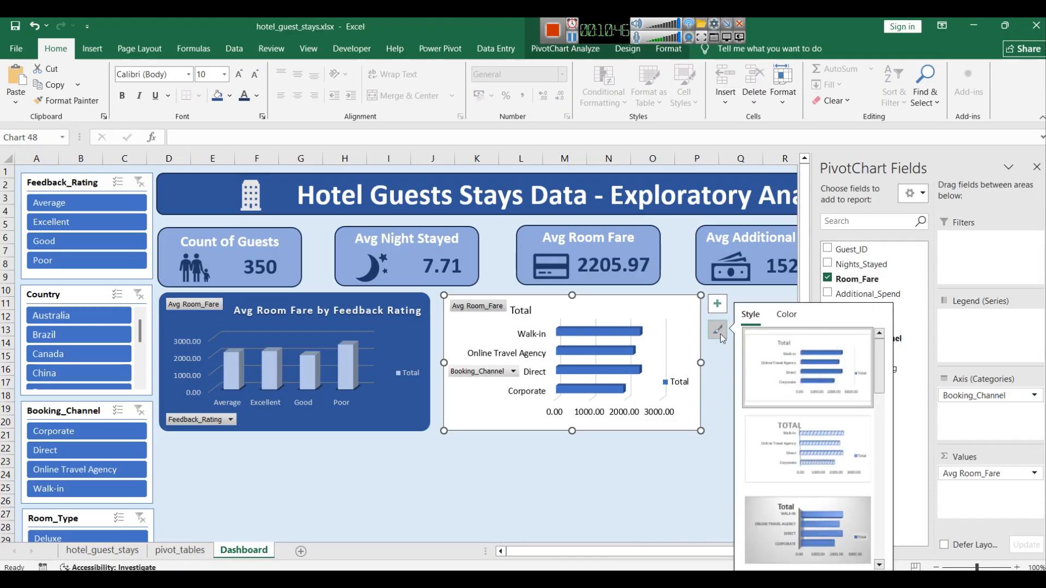
pyautogui.scroll(-2, 794, 425)
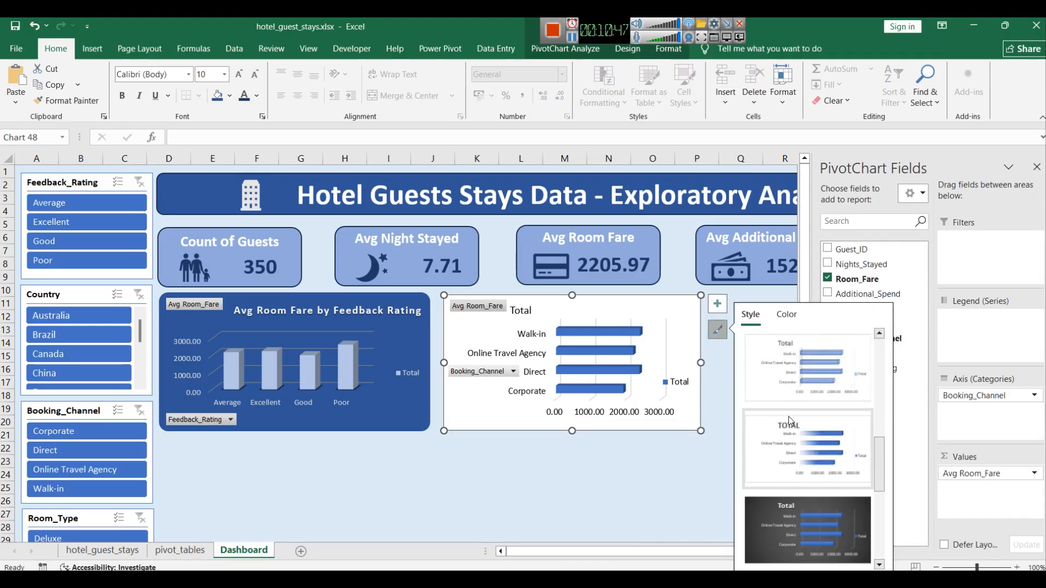
pyautogui.click(815, 517)
pyautogui.click(487, 417)
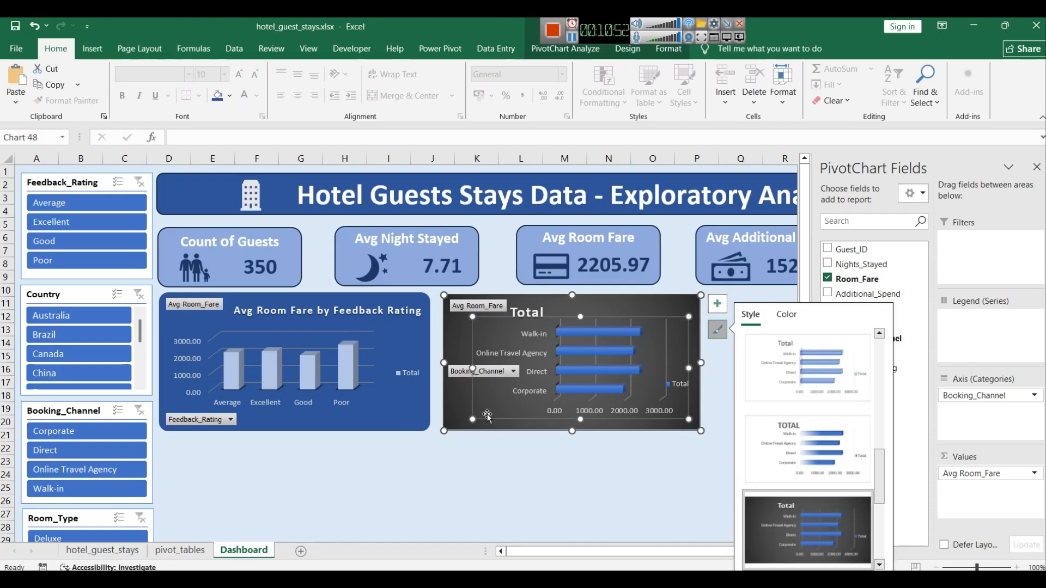
# Step: Fill the booking channel chart's chart area with dark blue
pyautogui.rightClick(456, 415)
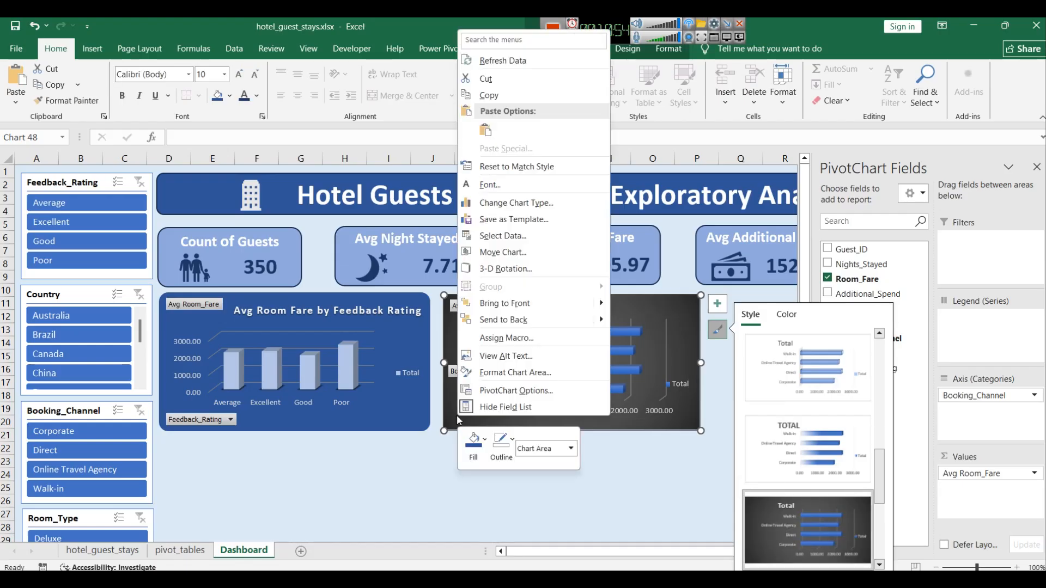
pyautogui.click(478, 442)
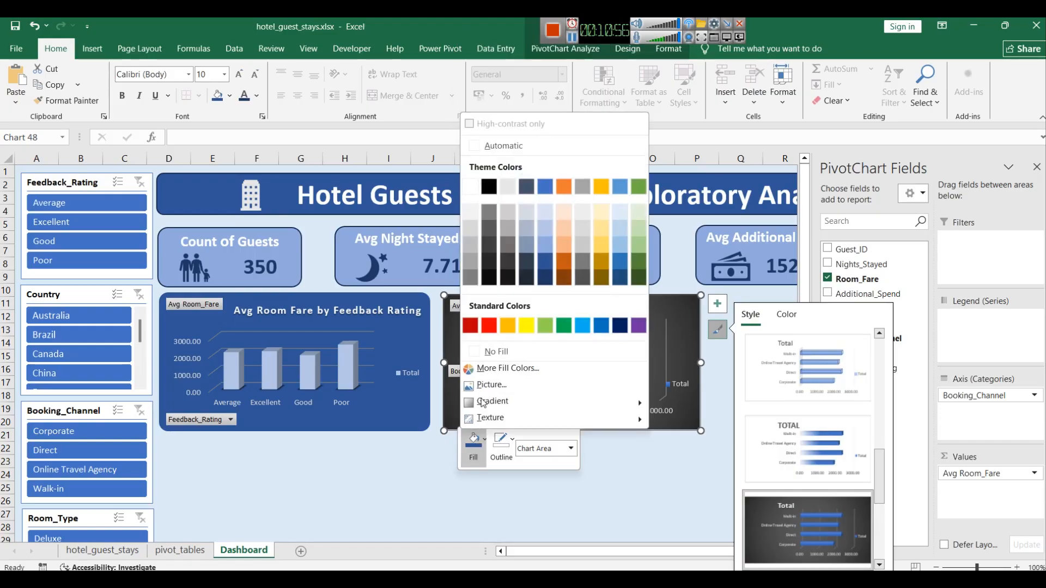
pyautogui.click(543, 265)
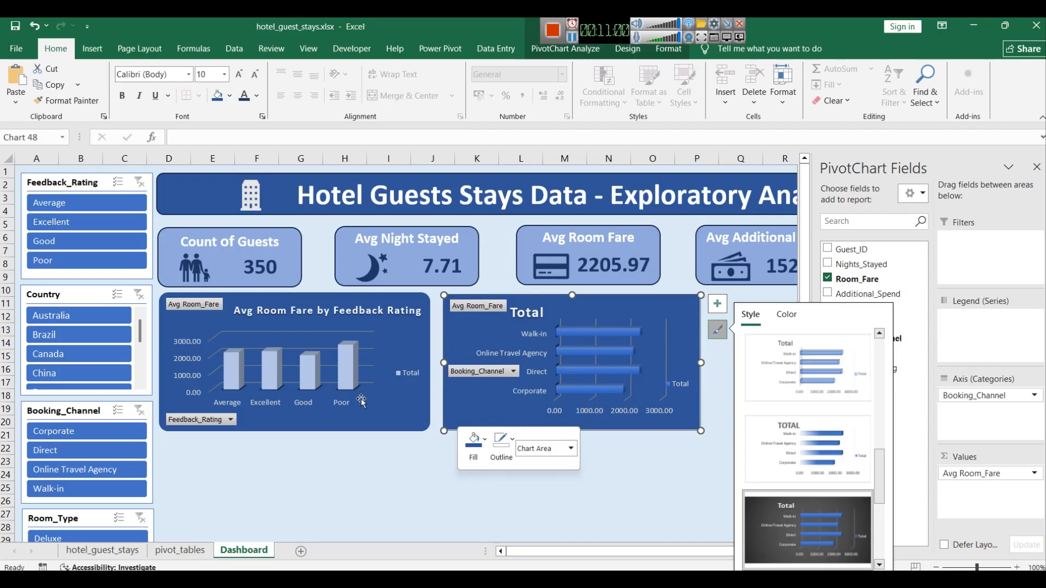
# Step: Fill the booking channel chart's bars with a light blue shade
pyautogui.click(633, 332)
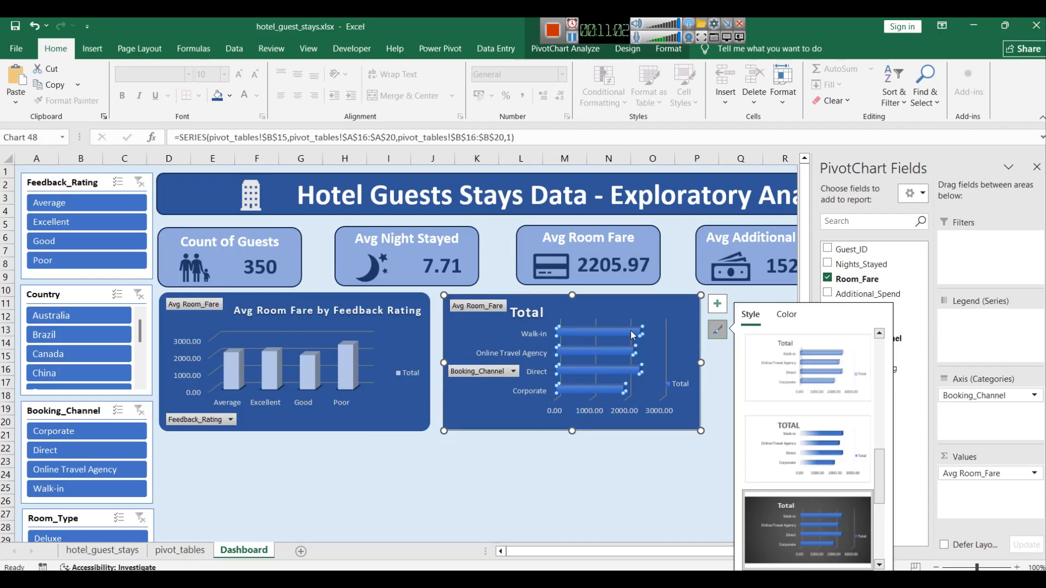
pyautogui.rightClick(633, 335)
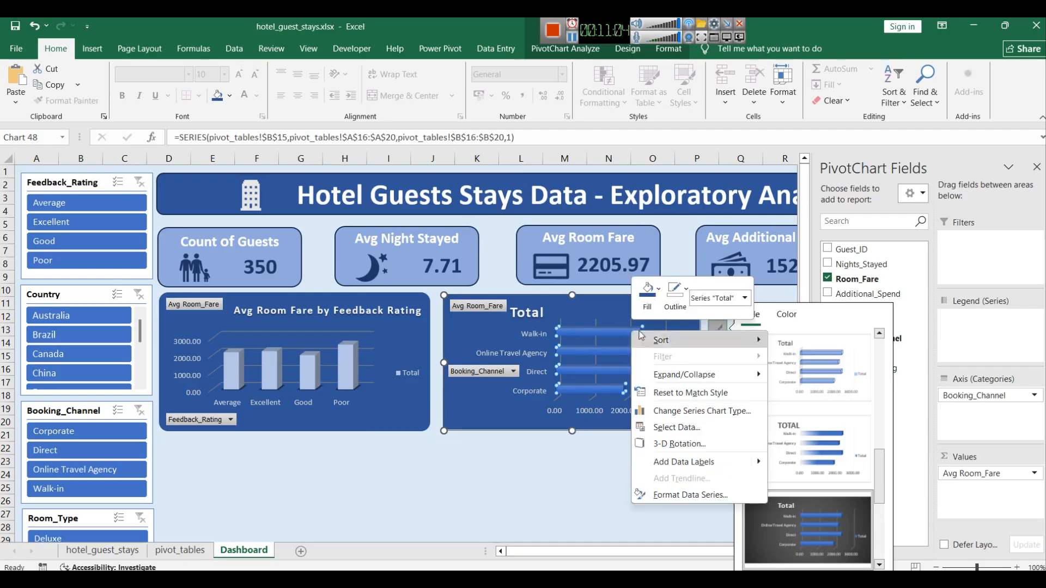
pyautogui.click(649, 291)
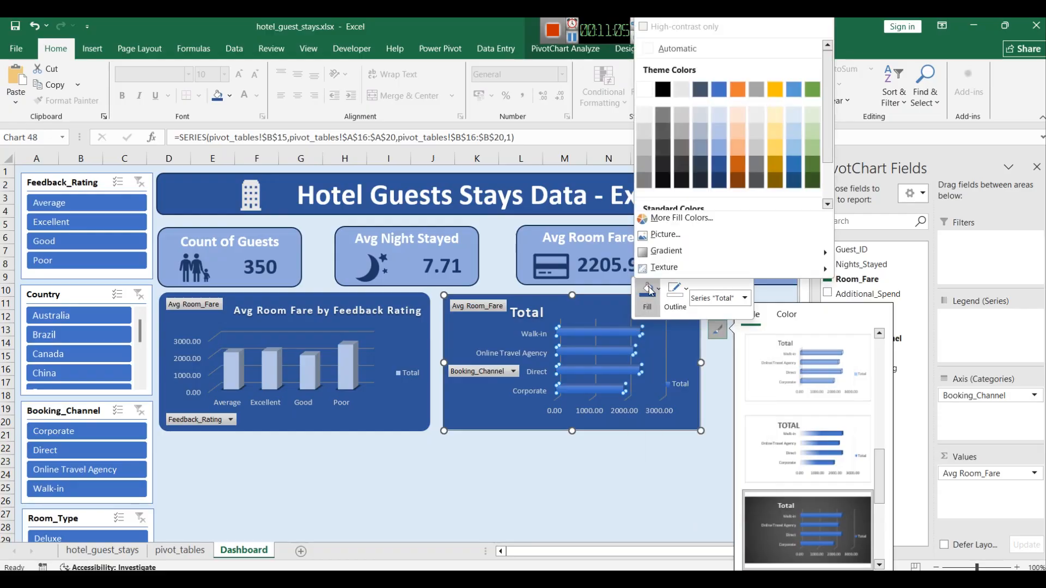
pyautogui.click(720, 134)
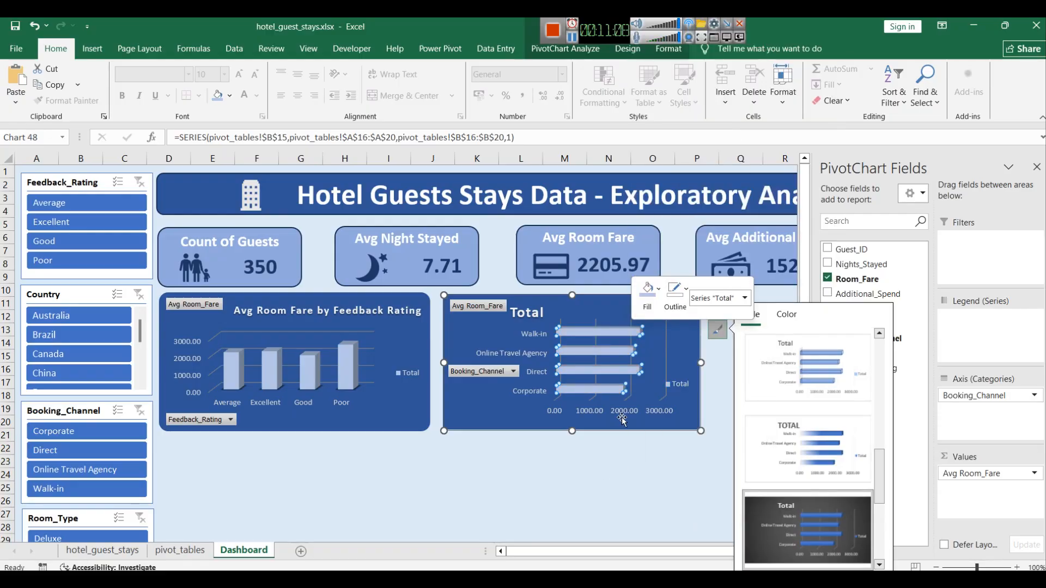
pyautogui.click(514, 486)
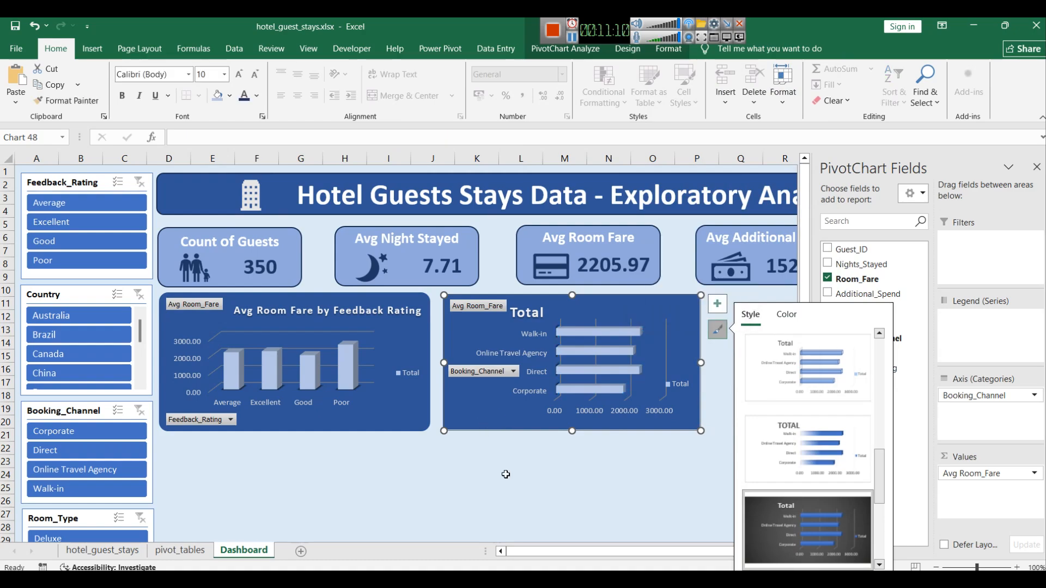
# Step: Open the booking channel chart's chart area formatting and give its border rounded corners
pyautogui.click(476, 412)
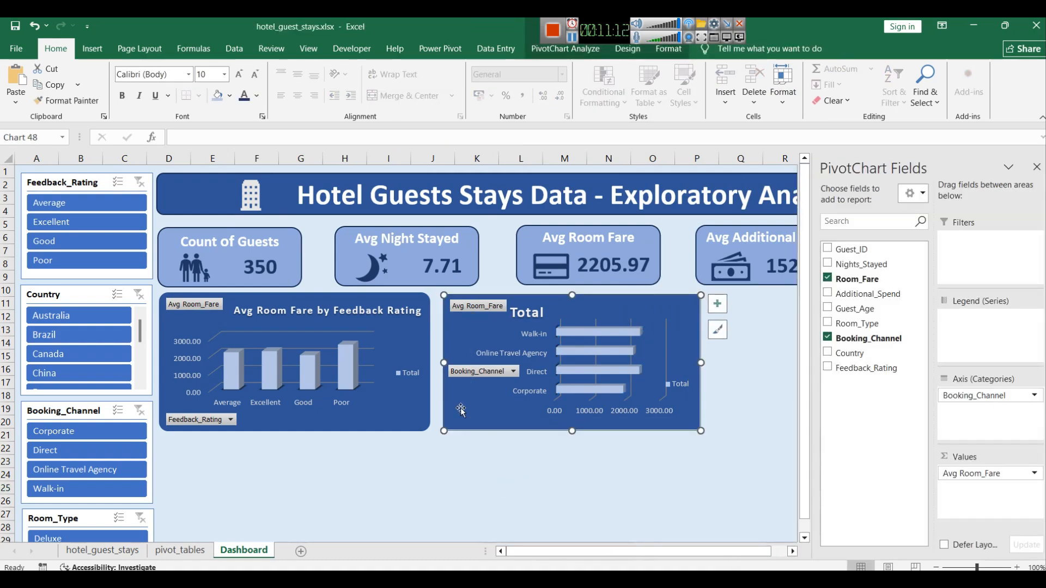
pyautogui.rightClick(461, 408)
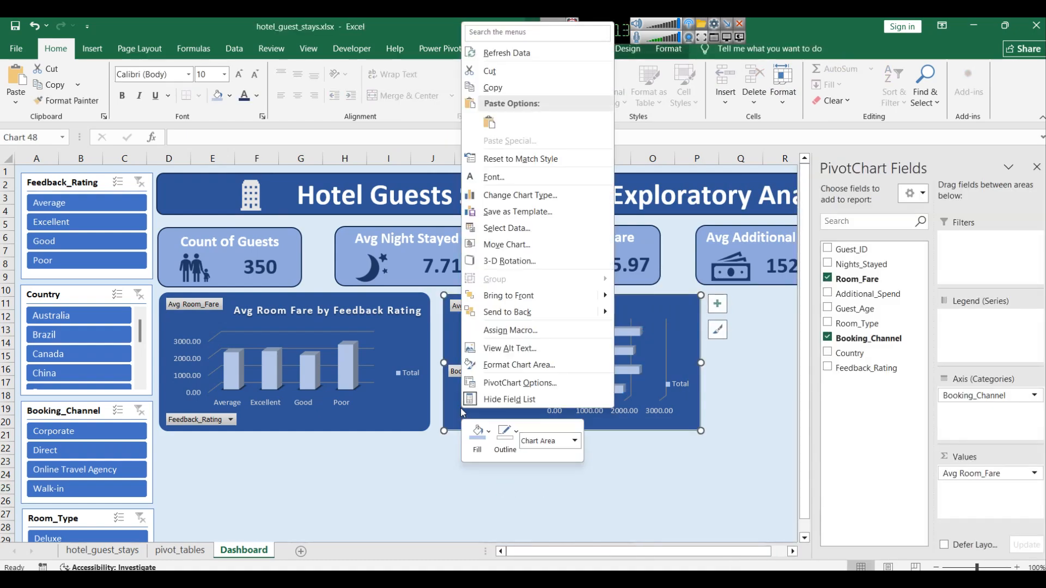
pyautogui.click(509, 369)
pyautogui.scroll(-2, 969, 399)
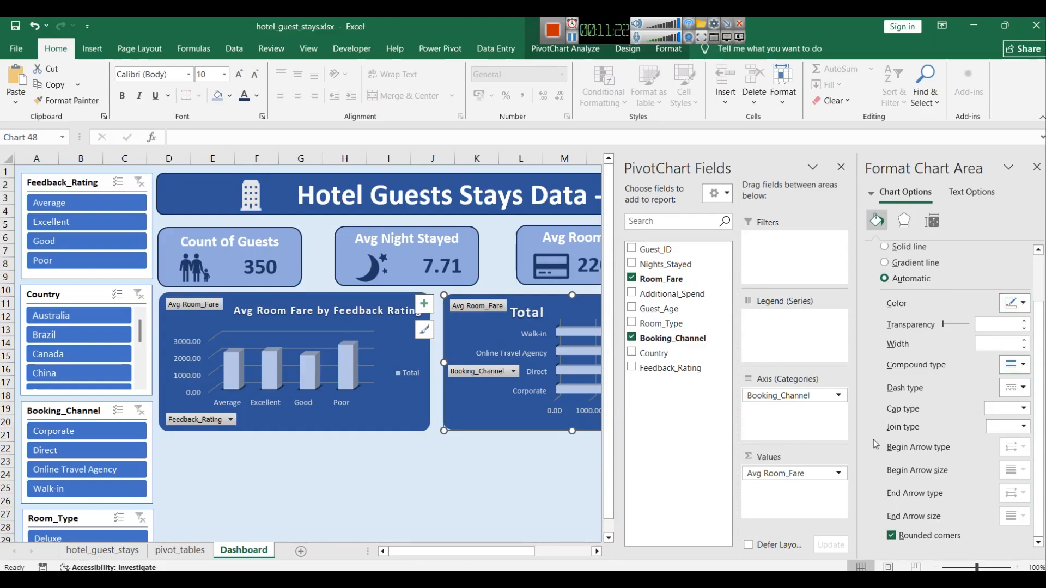
pyautogui.click(488, 454)
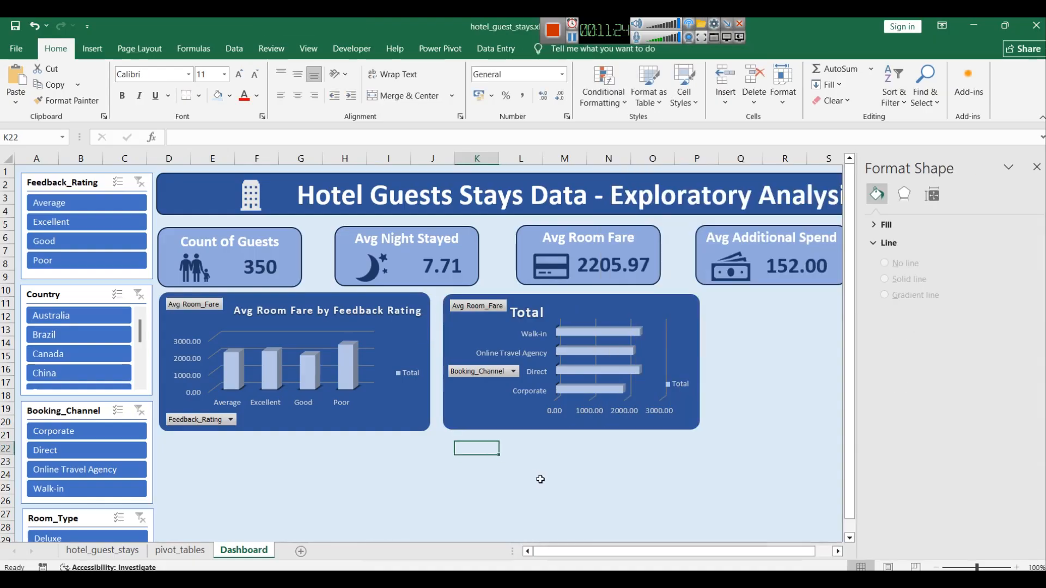
pyautogui.click(1036, 167)
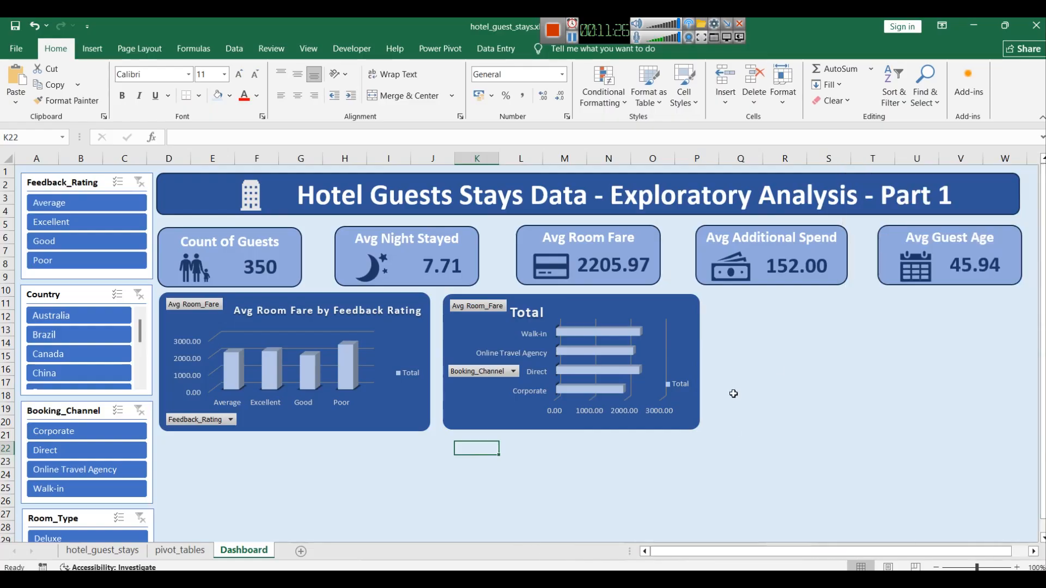
# Step: Nudge the booking channel chart to the right and widen it slightly
pyautogui.click(674, 306)
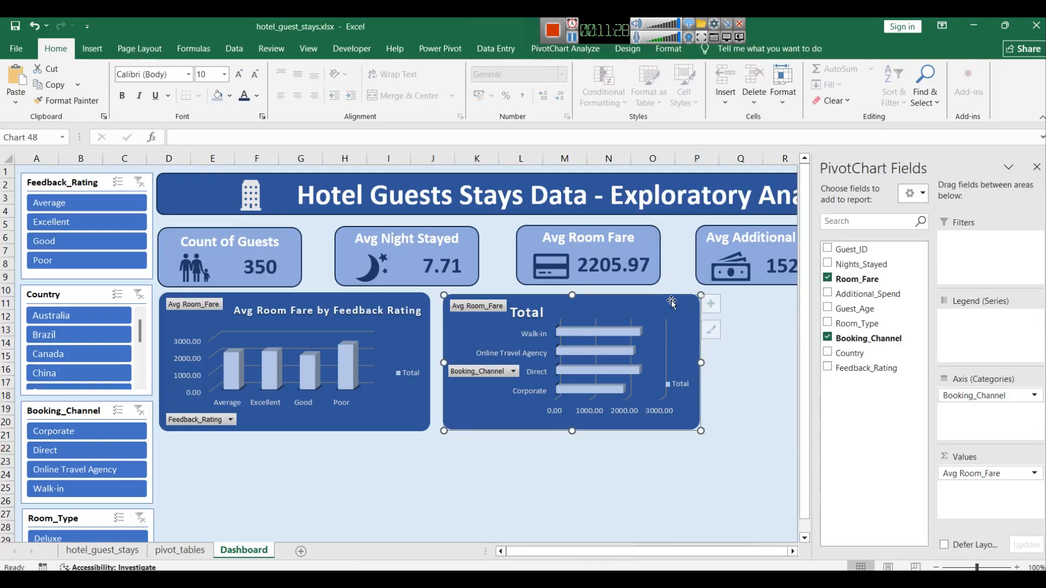
pyautogui.moveTo(711, 363); pyautogui.dragTo(711, 363)
pyautogui.click(725, 466)
pyautogui.click(630, 305)
pyautogui.press('Right')
pyautogui.press('Right')
pyautogui.press('Right')
pyautogui.press('Right')
pyautogui.press('Right')
pyautogui.press('Right')
pyautogui.press('Right')
pyautogui.press('Right')
pyautogui.press('Right')
pyautogui.press('Right')
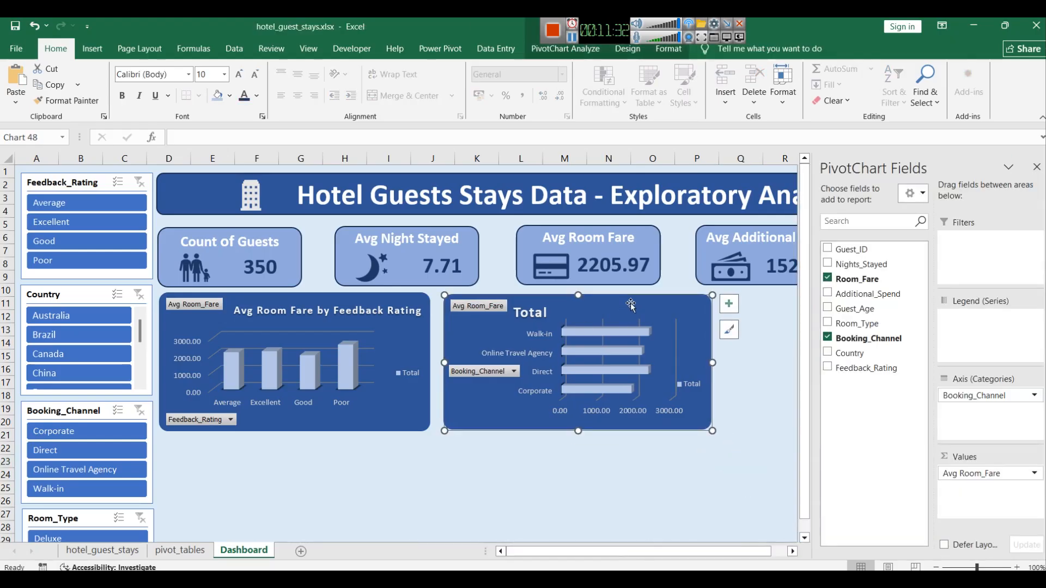
pyautogui.click(694, 463)
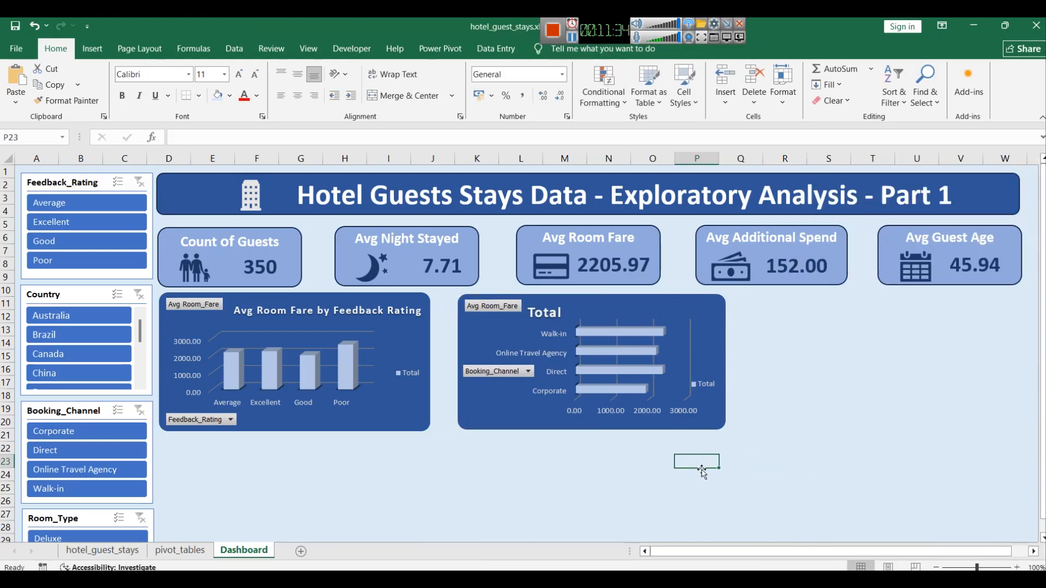
pyautogui.click(726, 349)
pyautogui.moveTo(725, 362); pyautogui.dragTo(744, 362)
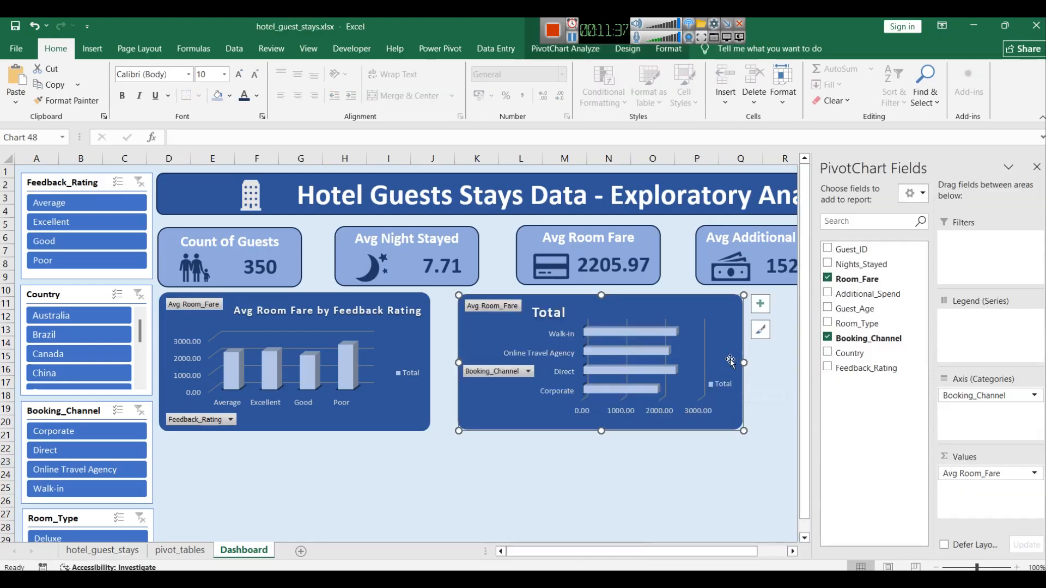
# Step: Retitle the booking channel chart as "Avg Room Fare by Booking Channel"
pyautogui.doubleClick(537, 313)
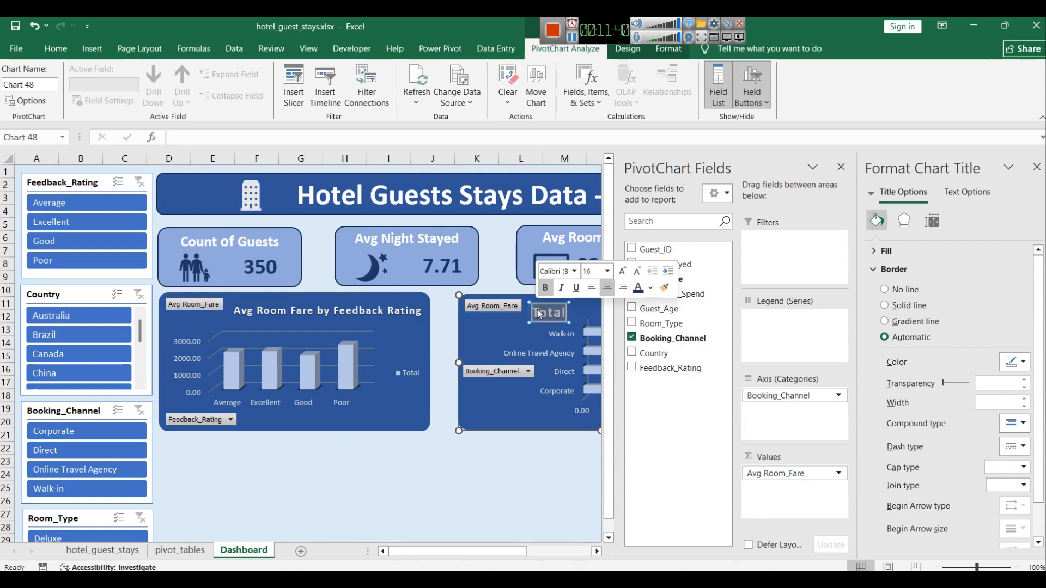
pyautogui.write('Avg Room')
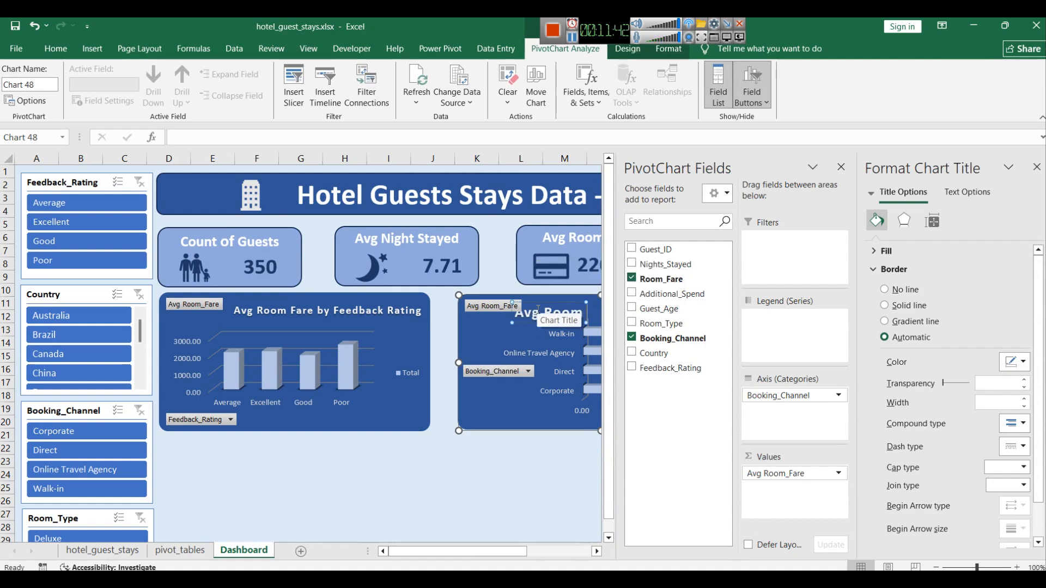
pyautogui.write(' Fare b')
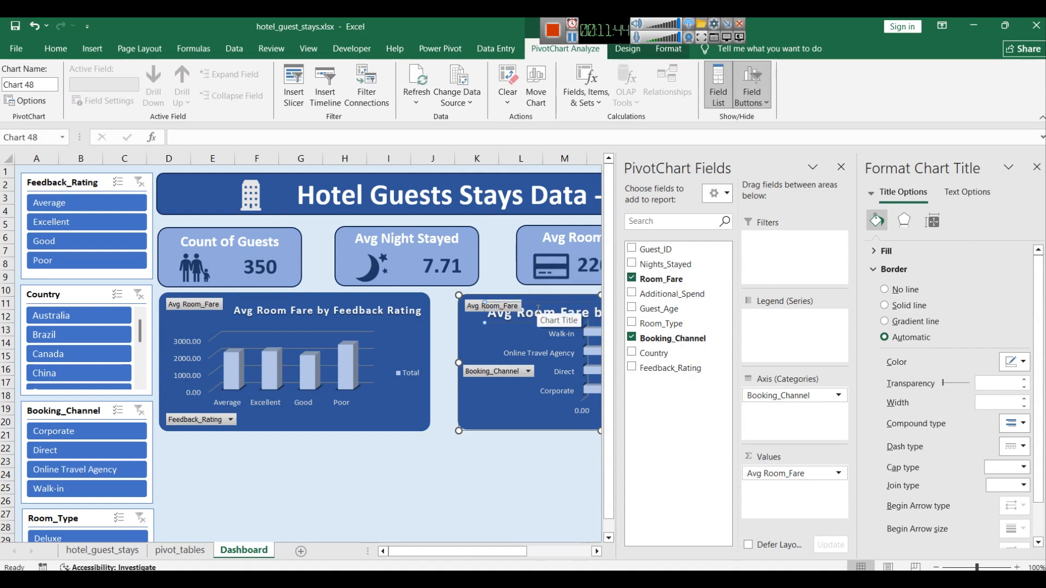
pyautogui.write('y Booki')
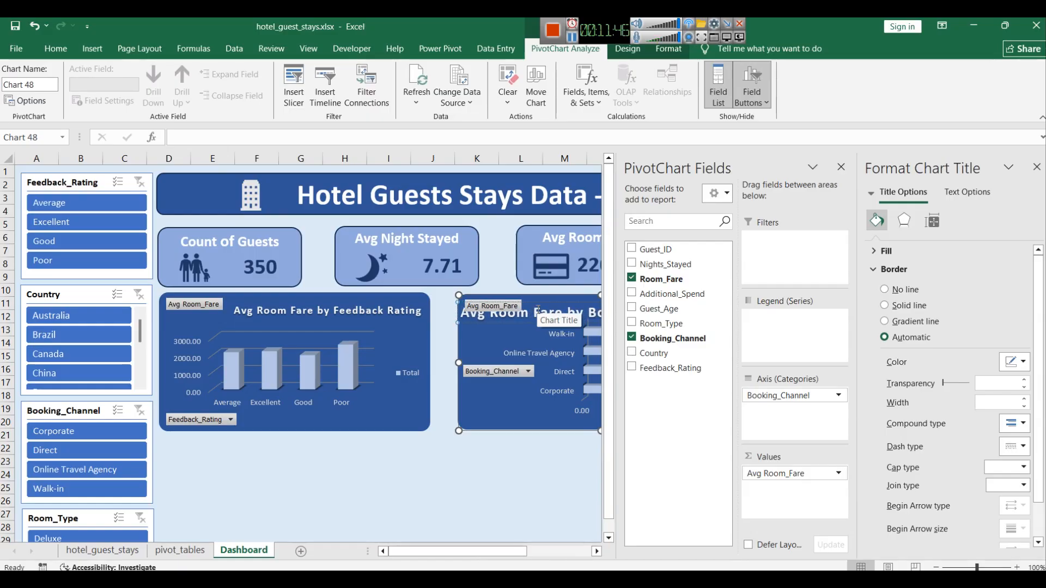
pyautogui.write('ng Channel')
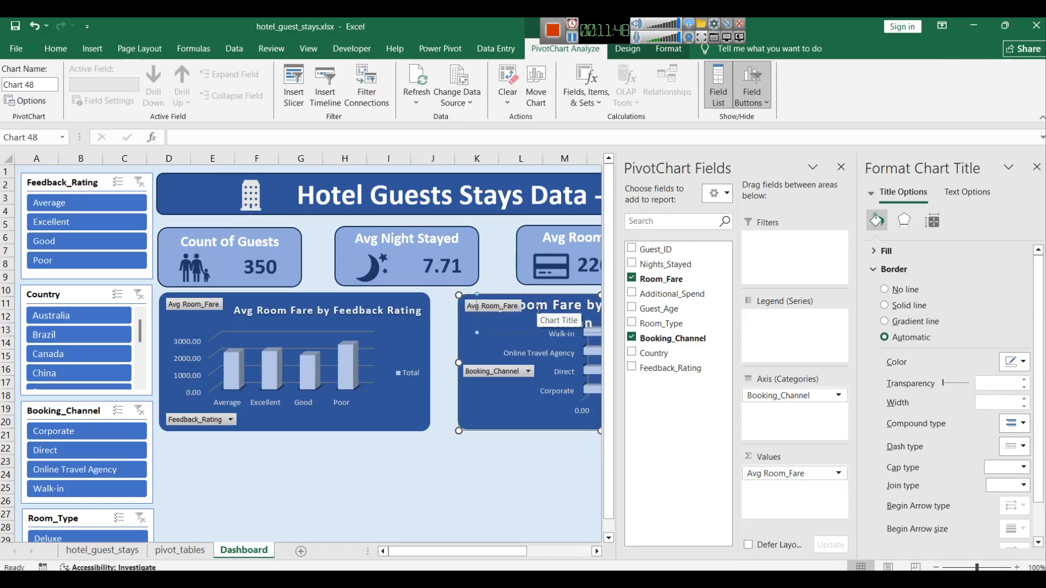
pyautogui.click(567, 473)
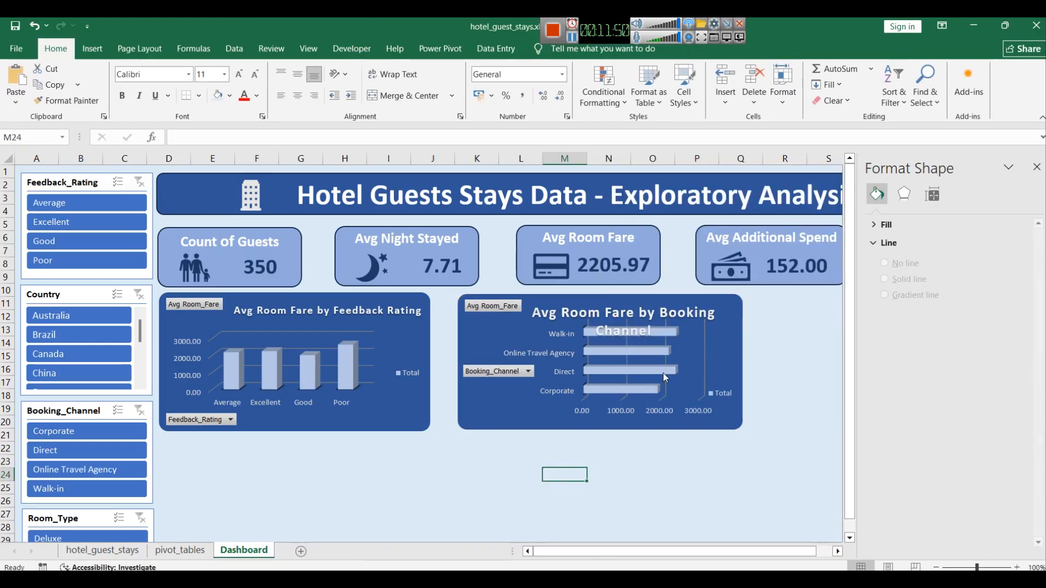
pyautogui.click(1034, 167)
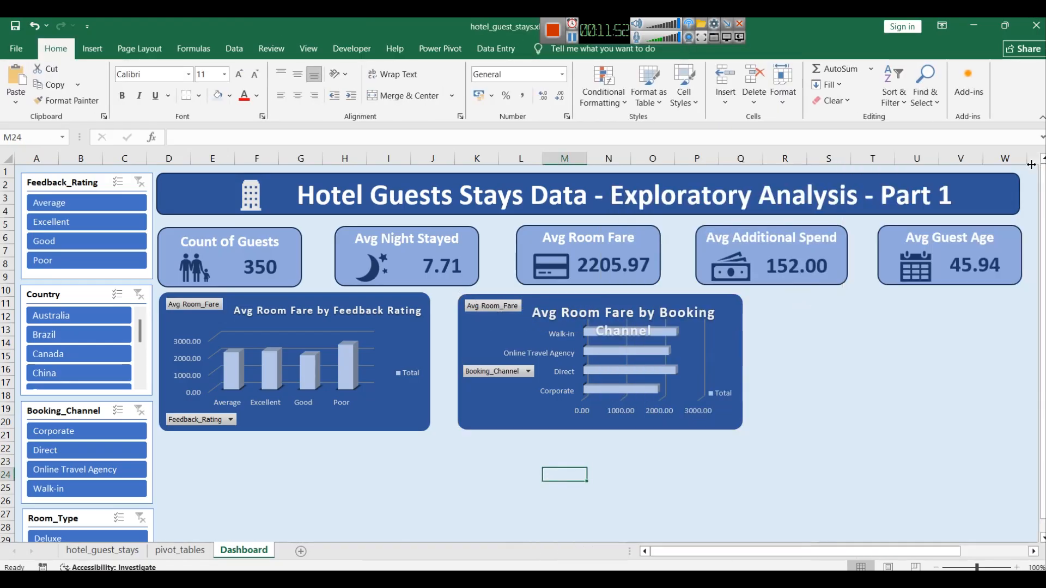
# Step: Set the booking channel chart title's font size to 12
pyautogui.doubleClick(663, 312)
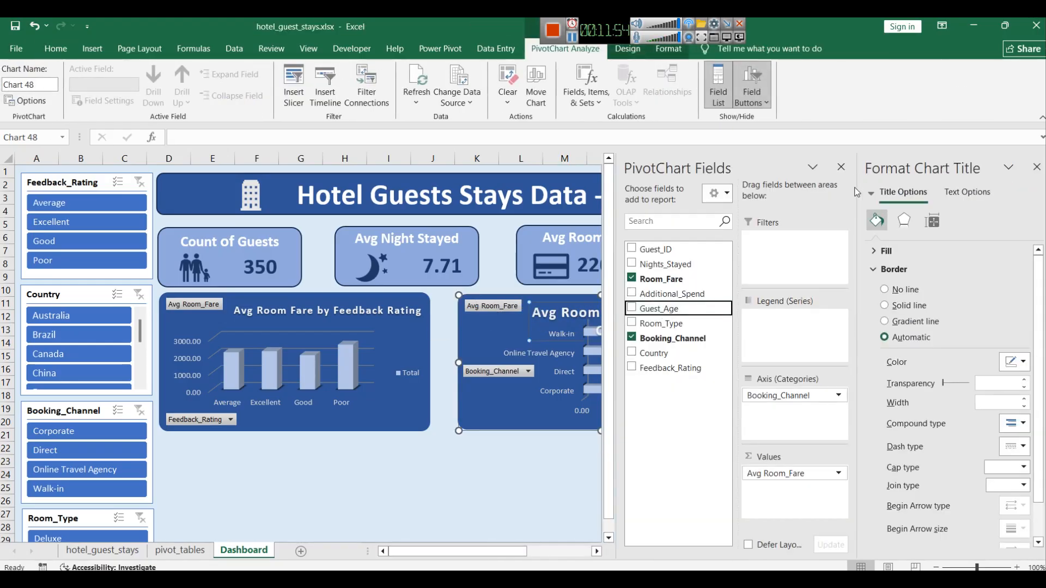
pyautogui.click(841, 167)
pyautogui.click(1037, 166)
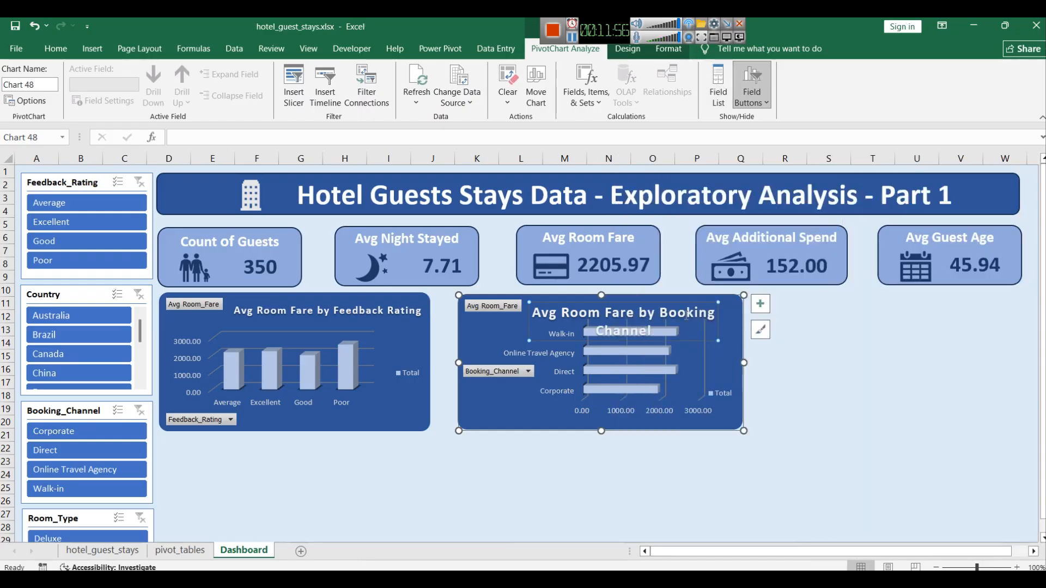
pyautogui.tripleClick(686, 315)
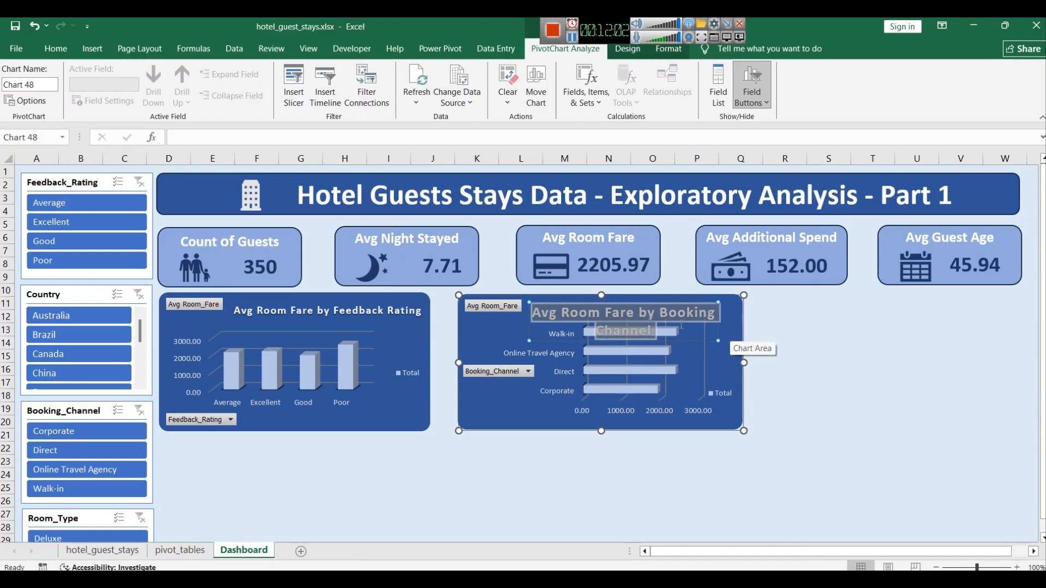
pyautogui.click(48, 50)
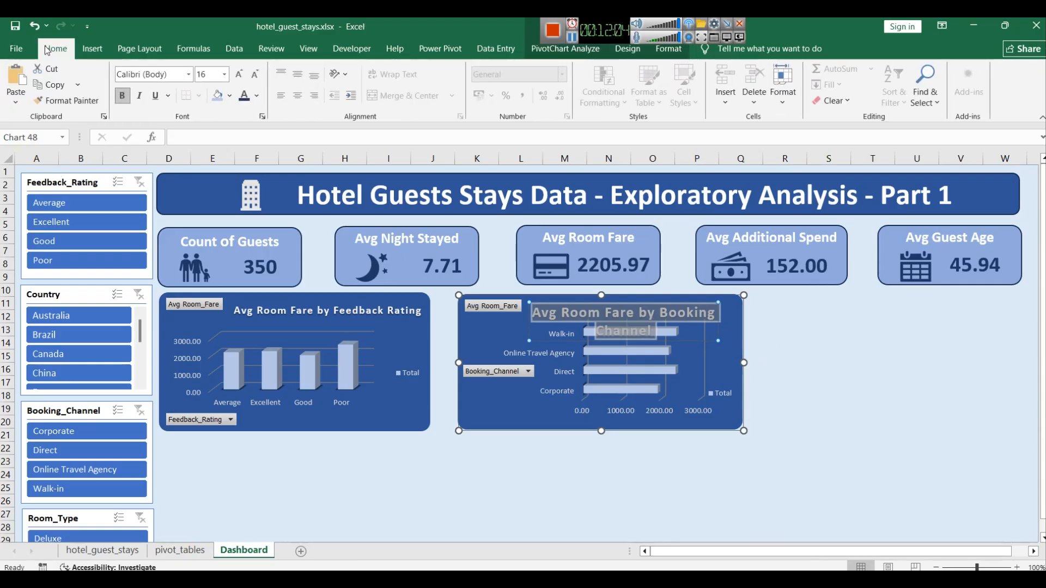
pyautogui.click(224, 75)
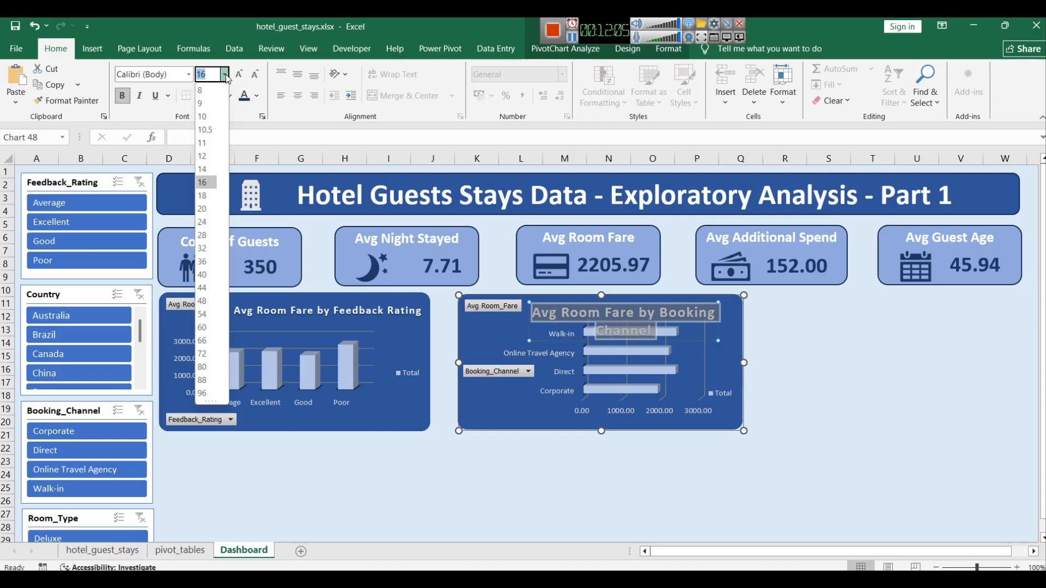
pyautogui.click(206, 159)
pyautogui.click(655, 469)
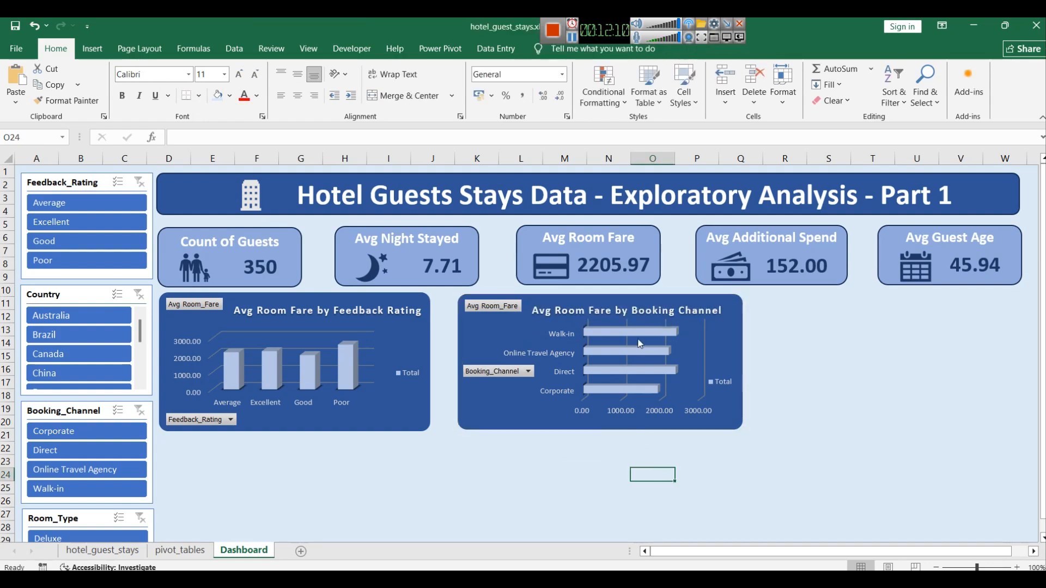
# Step: Inspect the bar values of the feedback rating and booking channel charts
pyautogui.click(829, 411)
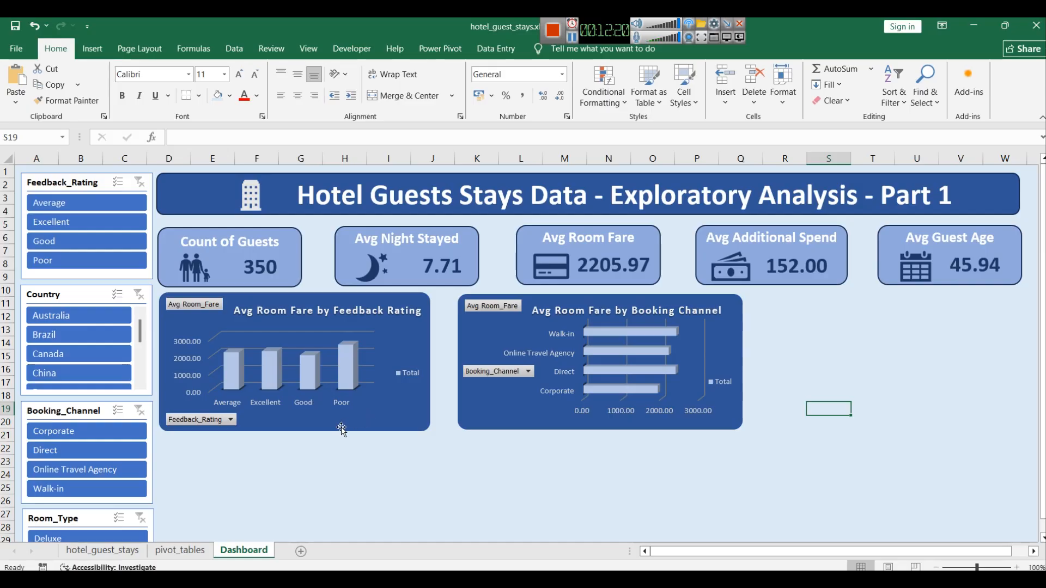
pyautogui.click(352, 369)
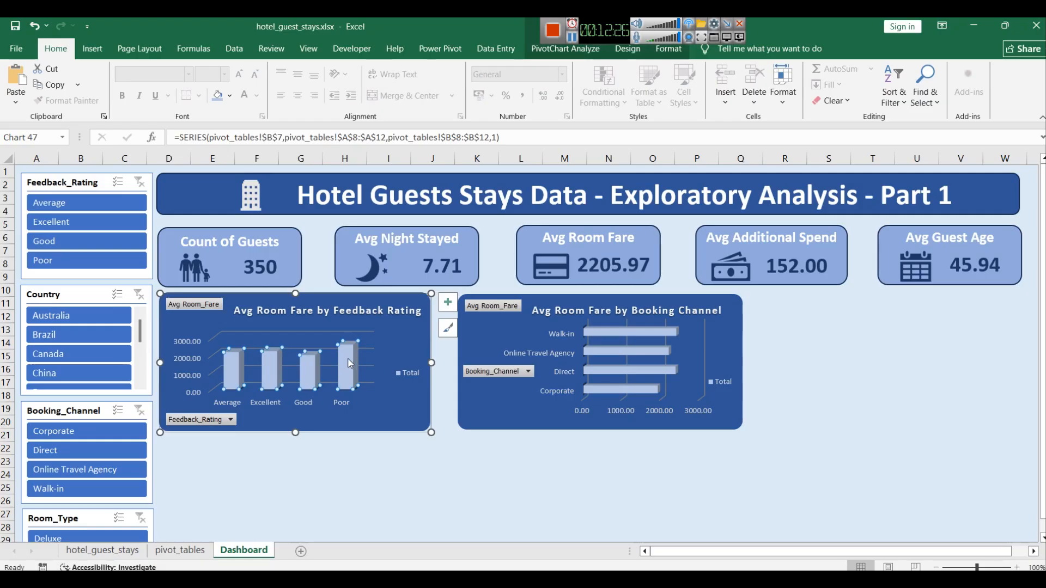
pyautogui.moveTo(350, 364)
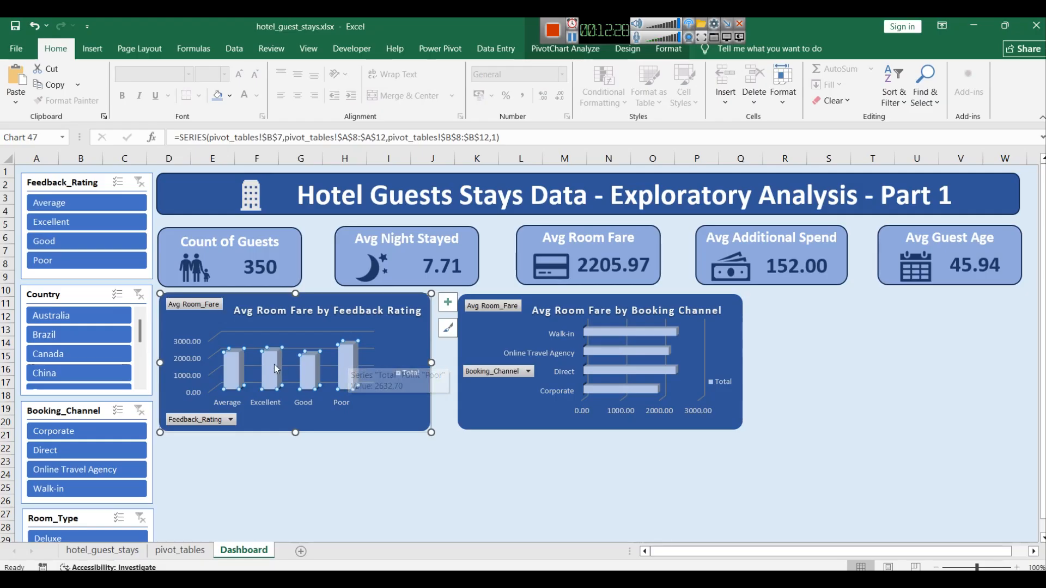
pyautogui.moveTo(275, 368)
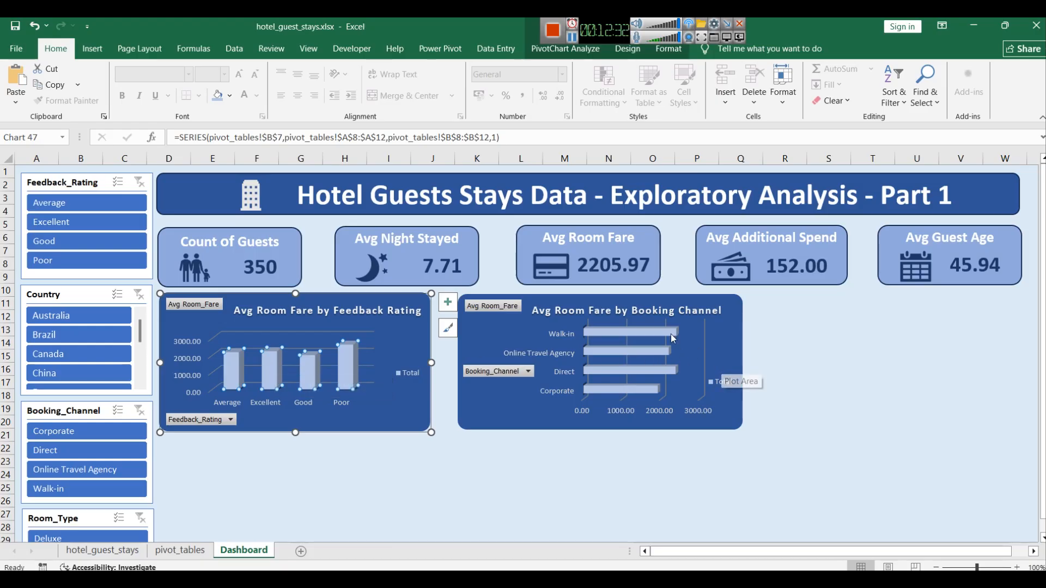
pyautogui.moveTo(672, 335)
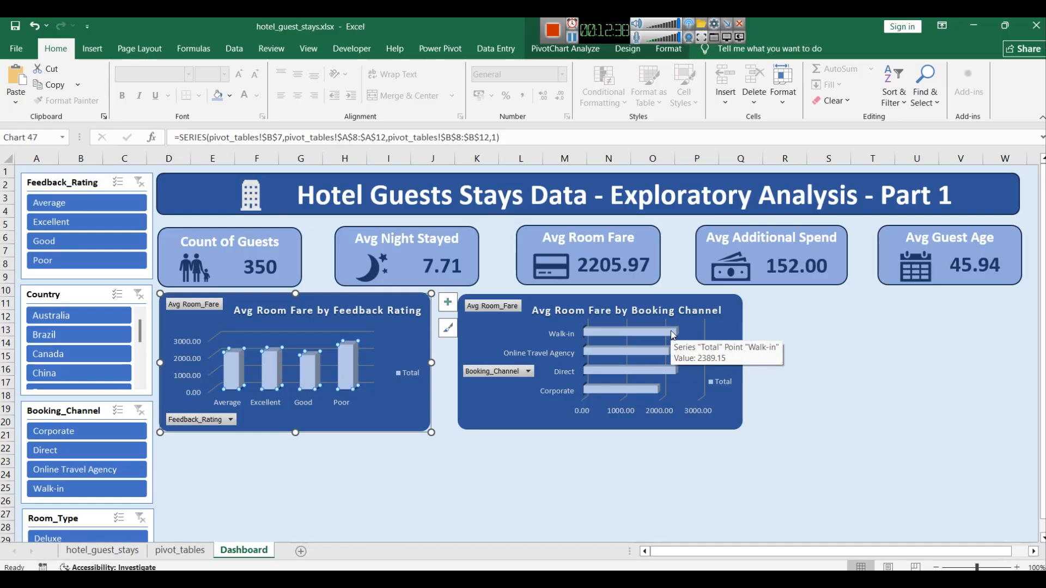
# Step: Review the booking channel bars' values and the feedback rating chart's columns once more without editing
pyautogui.moveTo(669, 371)
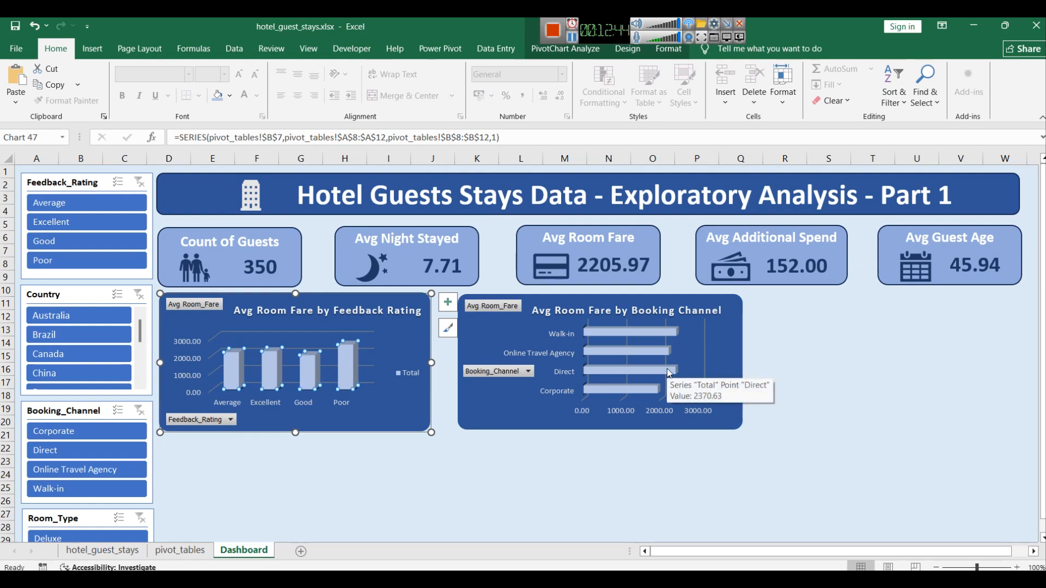
pyautogui.moveTo(607, 393)
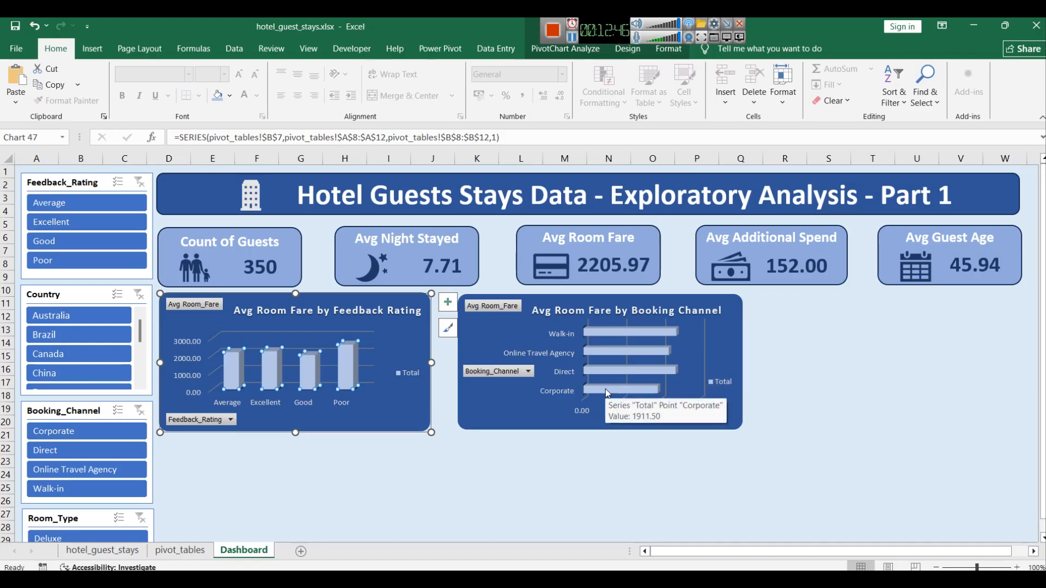
pyautogui.click(894, 395)
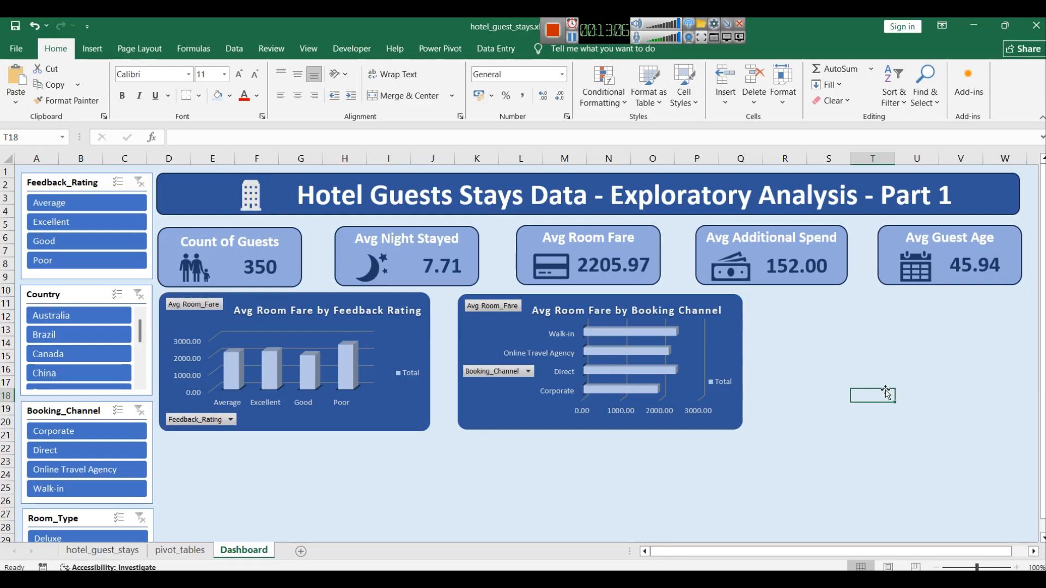
pyautogui.click(350, 378)
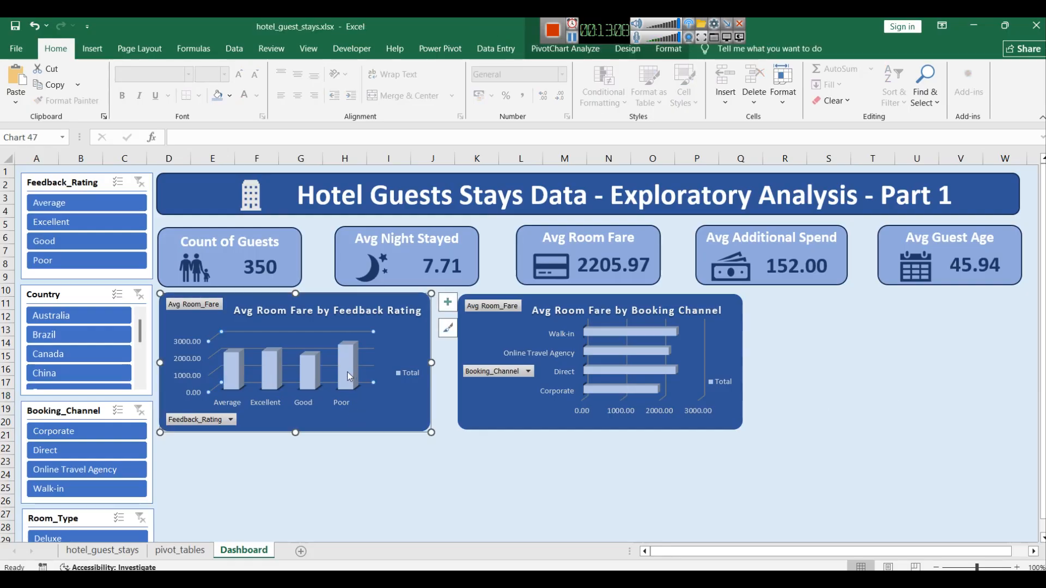
pyautogui.click(348, 370)
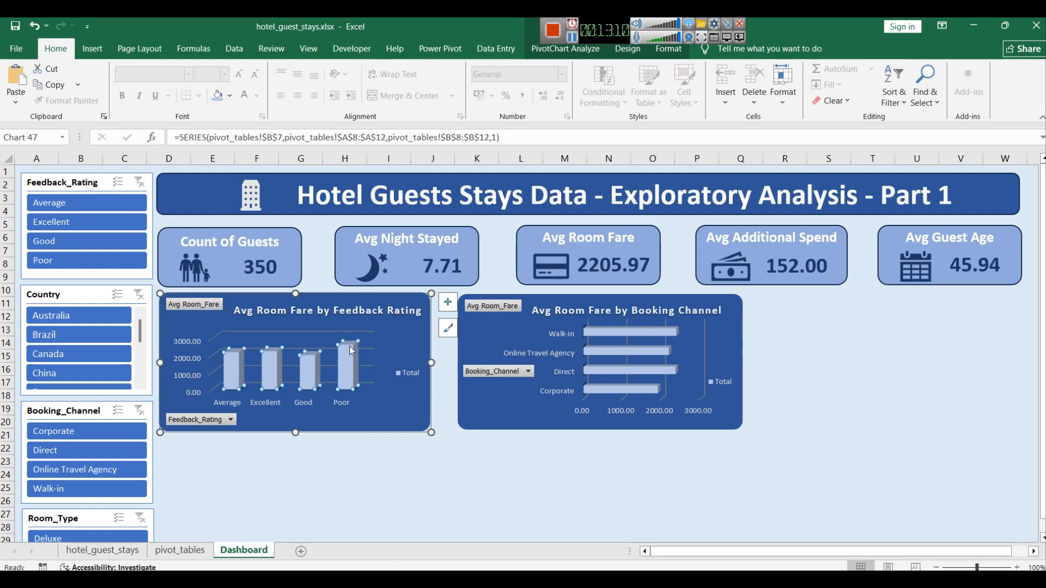
pyautogui.click(857, 362)
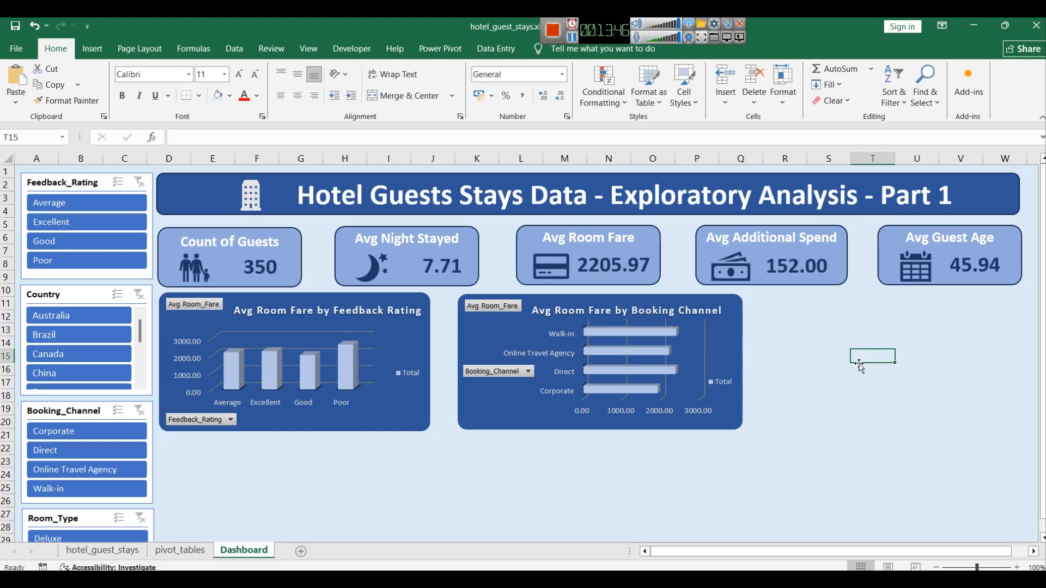
# Step: Move and shrink the booking channel pivot chart on the pivot_tables sheet
pyautogui.click(674, 306)
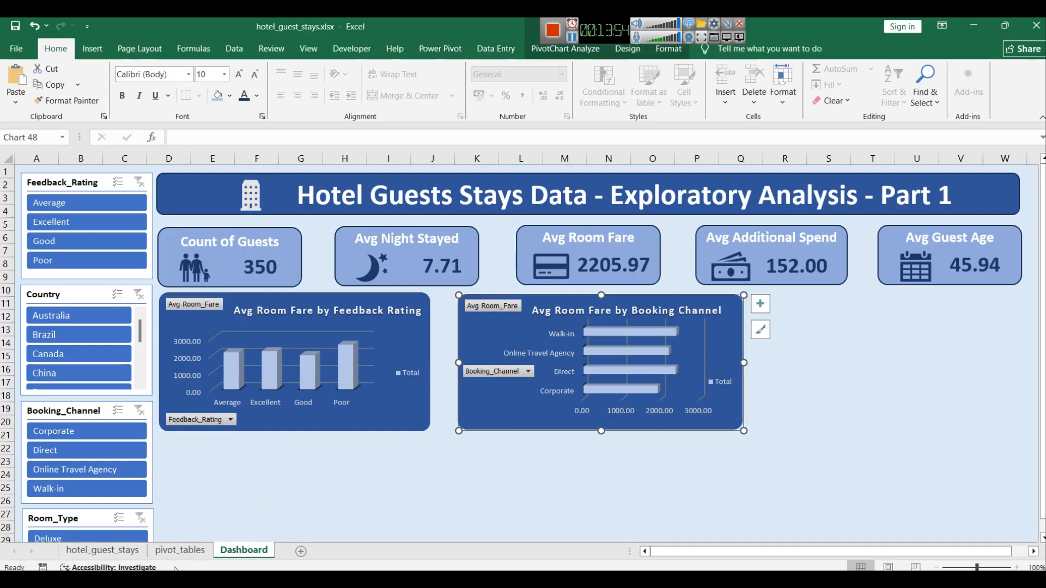
pyautogui.click(180, 550)
pyautogui.moveTo(466, 289); pyautogui.dragTo(439, 377)
pyautogui.scroll(-2, 456, 452)
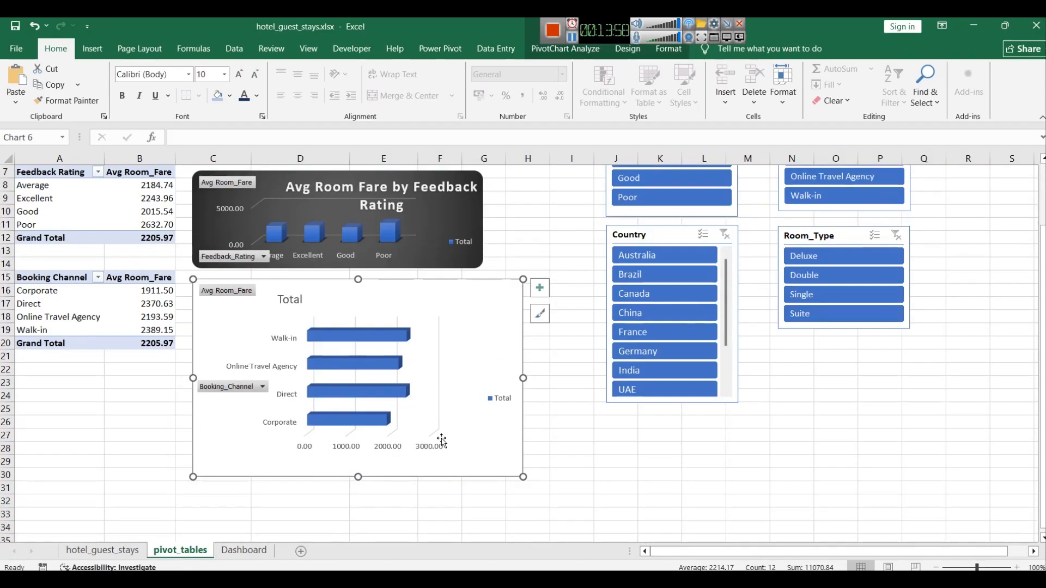
pyautogui.moveTo(358, 475); pyautogui.dragTo(358, 359)
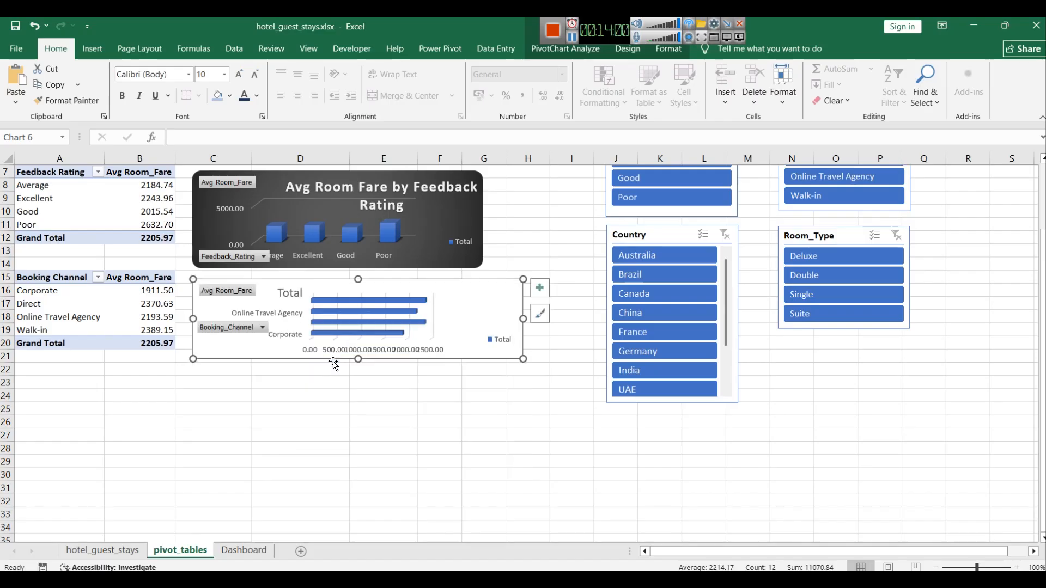
# Step: Copy the booking channel pivot table and paste it at cell A23
pyautogui.click(390, 435)
pyautogui.scroll(1, 392, 446)
pyautogui.moveTo(152, 384); pyautogui.dragTo(33, 317)
pyautogui.hotkey('ctrl', 'c')
pyautogui.click(57, 422)
pyautogui.hotkey('ctrl', 'v')
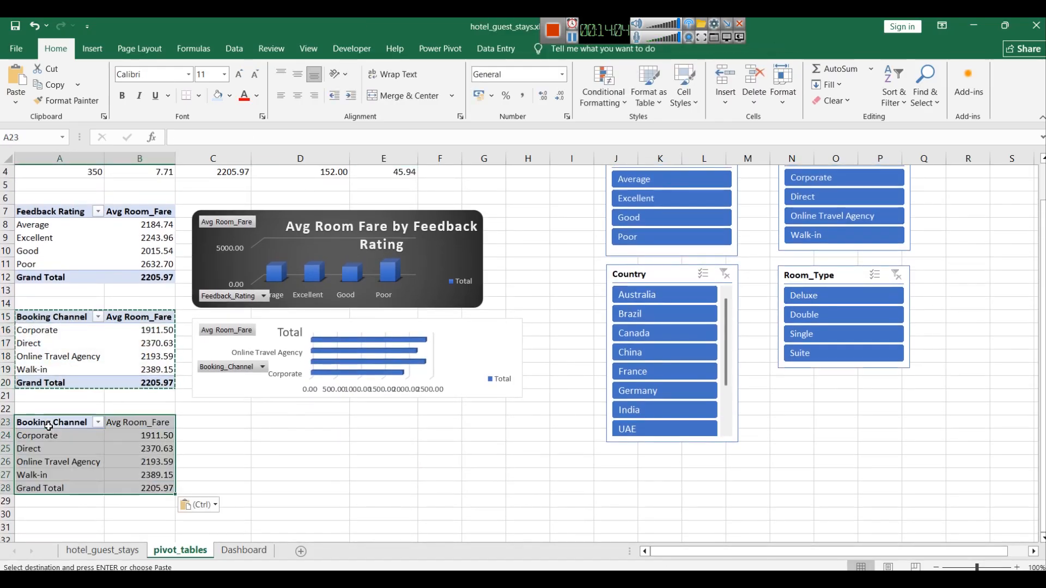
# Step: Replace Booking_Channel with Room_Type as the row field of the copied pivot table
pyautogui.scroll(1, 588, 438)
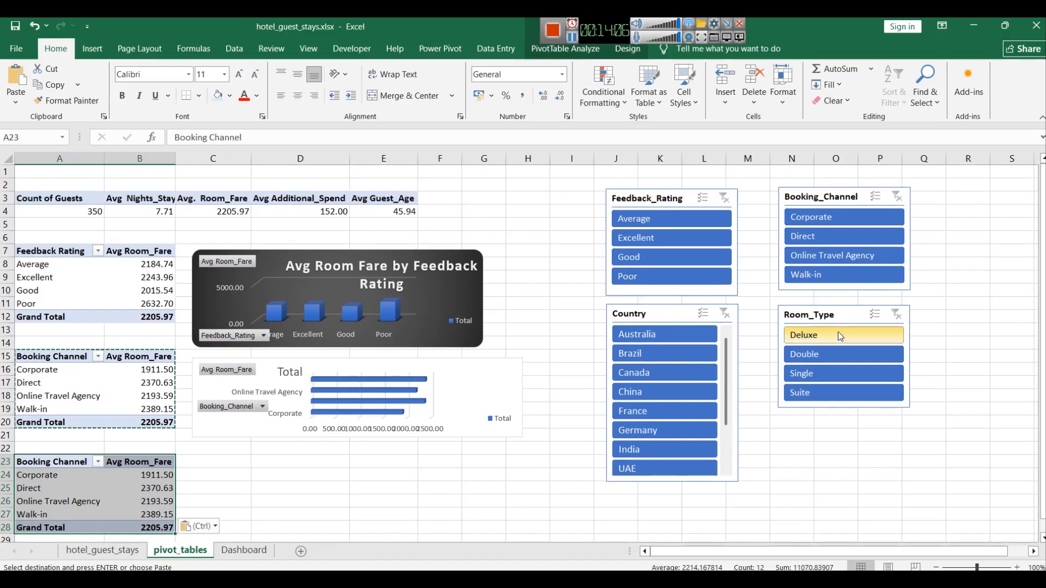
pyautogui.scroll(-2, 779, 447)
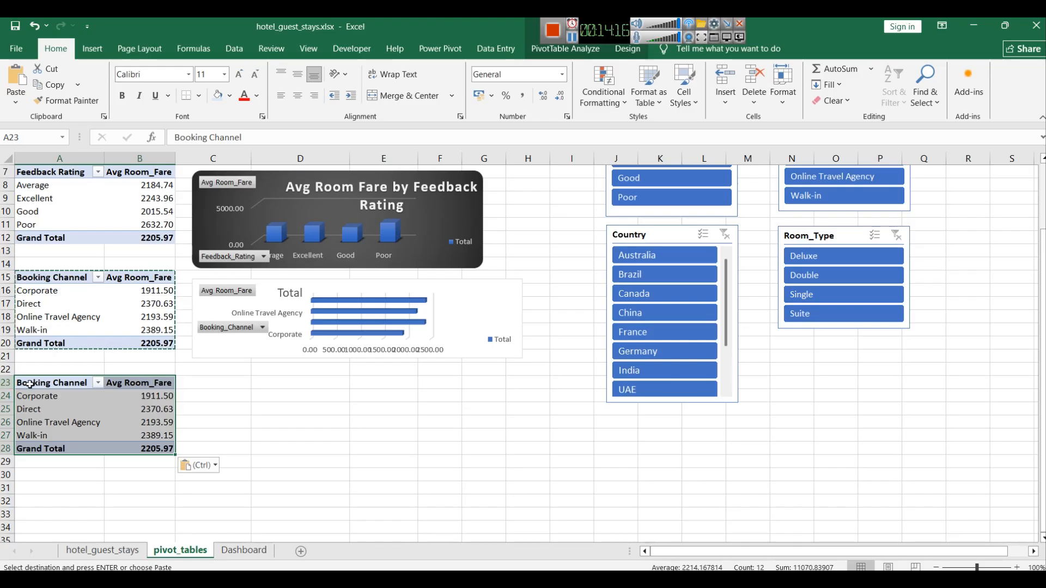
pyautogui.moveTo(45, 396); pyautogui.dragTo(46, 435)
pyautogui.moveTo(147, 453); pyautogui.dragTo(37, 382)
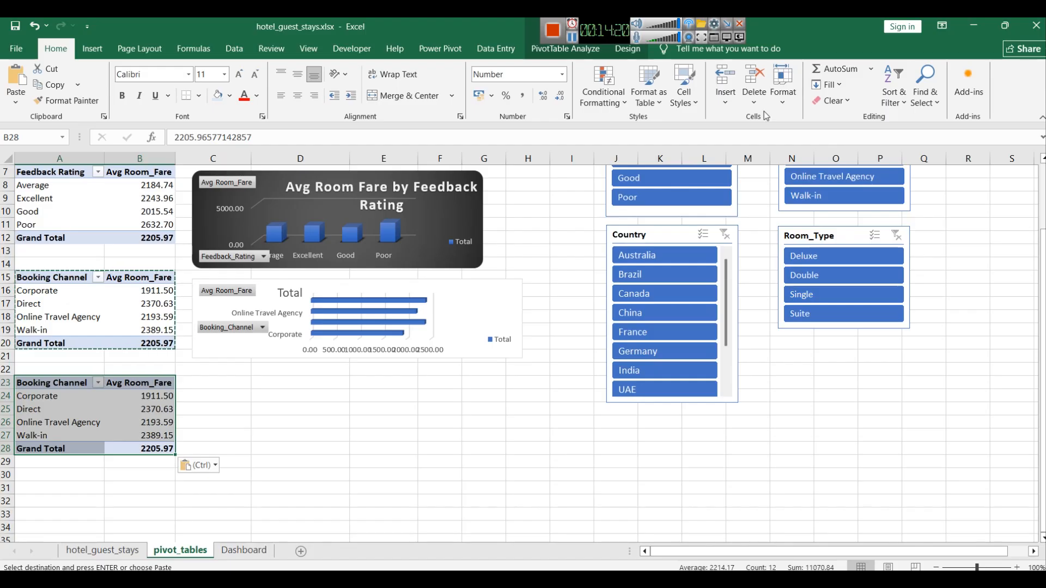
pyautogui.click(552, 50)
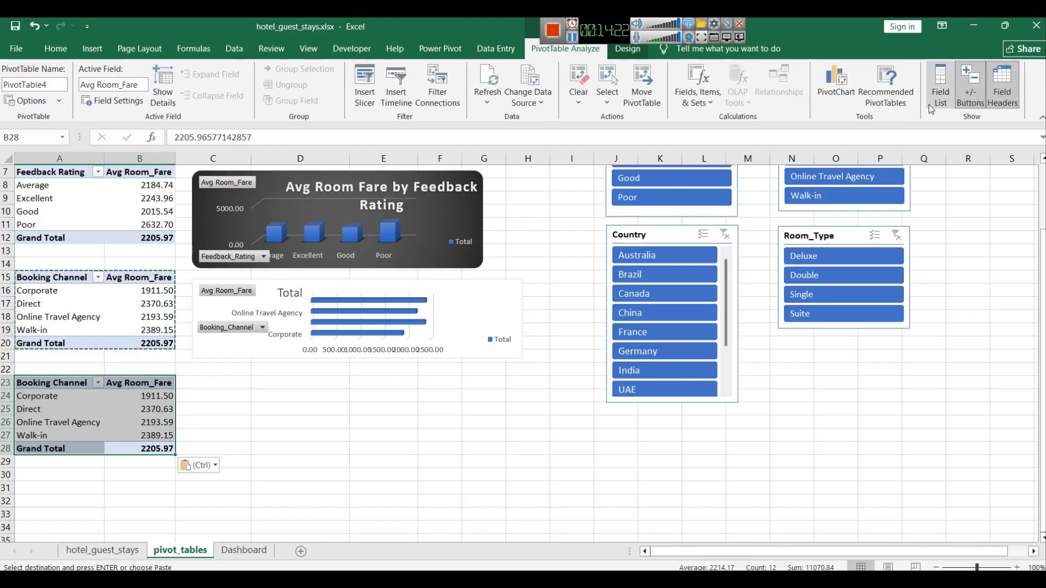
pyautogui.click(940, 86)
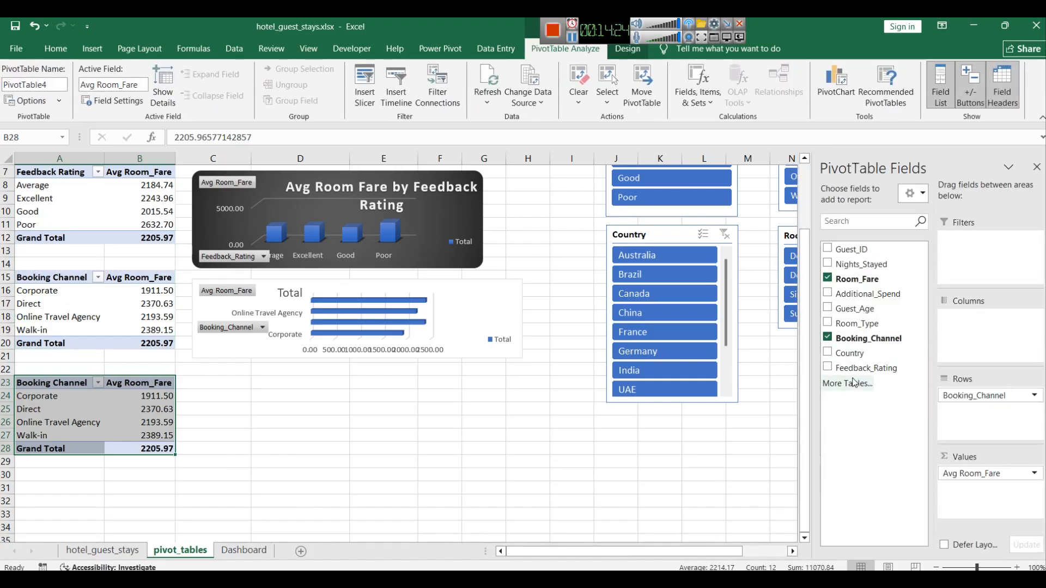
pyautogui.click(828, 339)
pyautogui.click(828, 324)
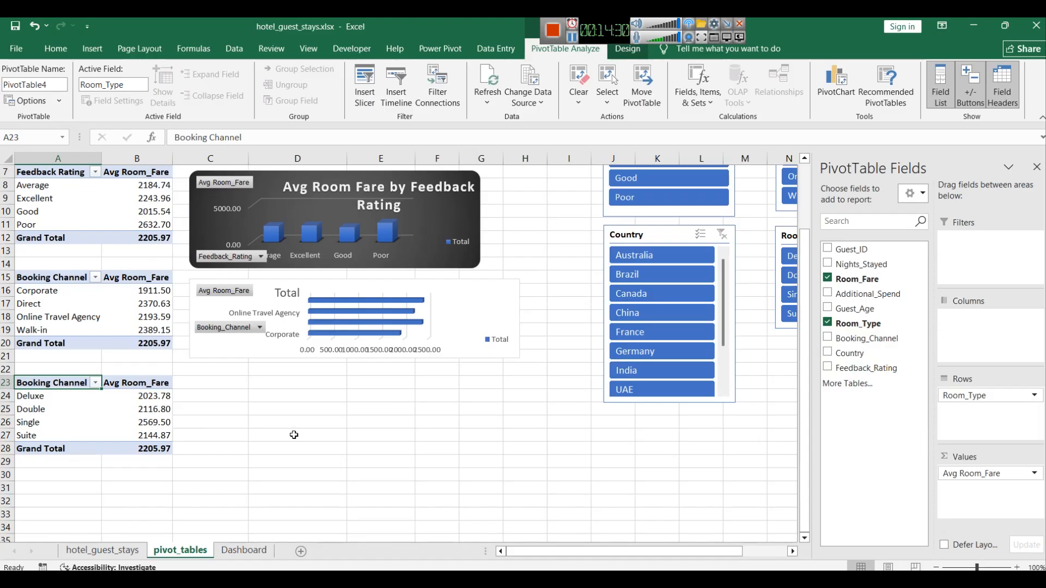
pyautogui.click(244, 438)
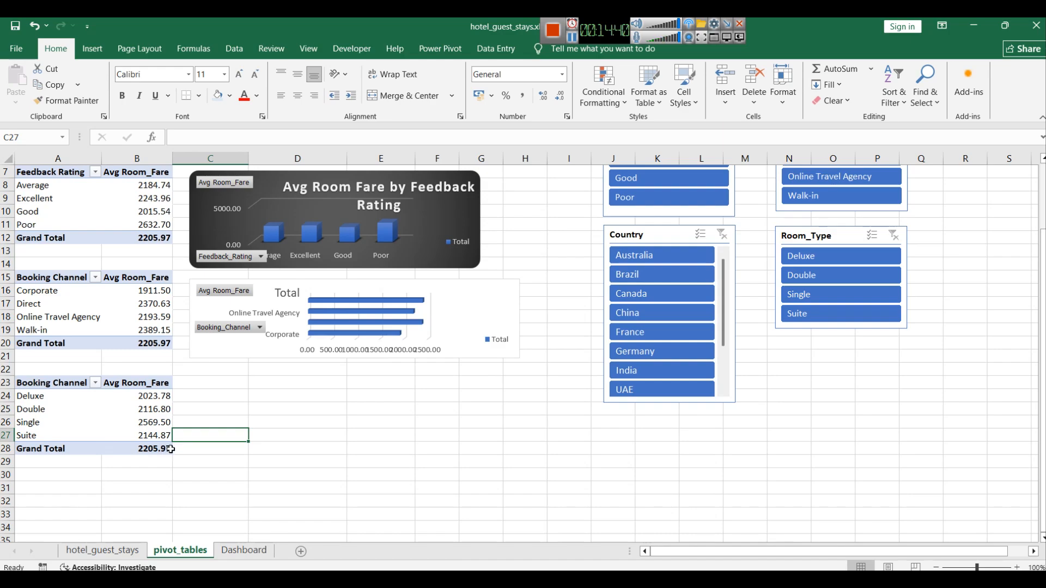
pyautogui.click(314, 457)
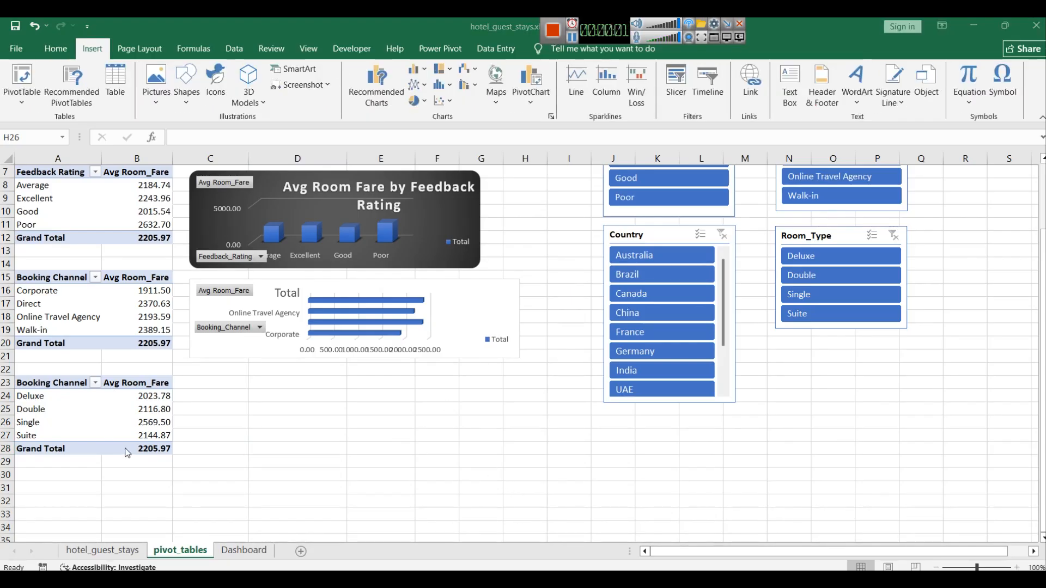
# Step: Insert a 3-D Pie pivot chart from the room type pivot table
pyautogui.moveTo(124, 449); pyautogui.dragTo(37, 388)
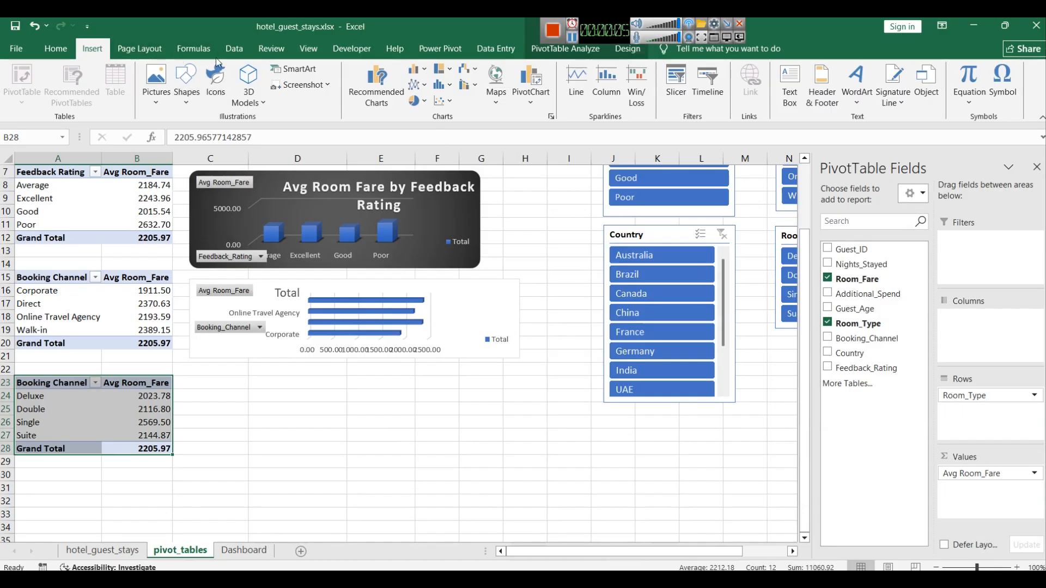
pyautogui.click(530, 102)
pyautogui.click(551, 118)
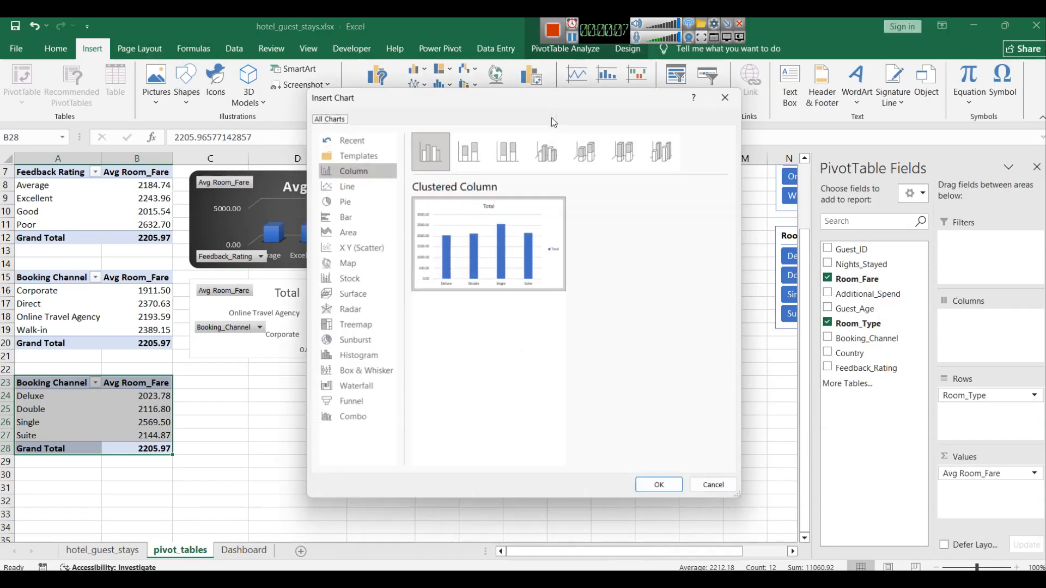
pyautogui.click(363, 206)
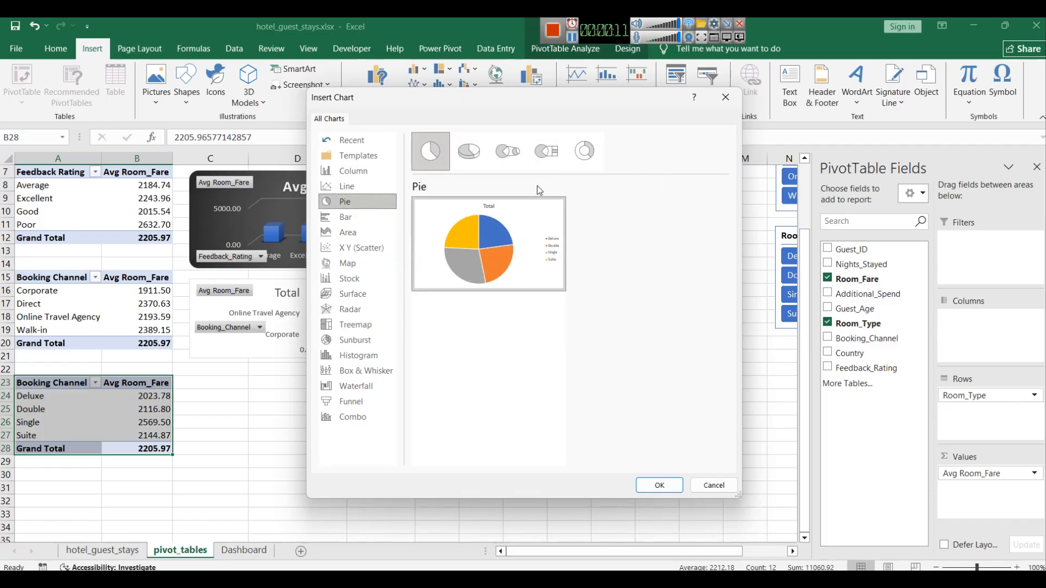
pyautogui.click(479, 153)
pyautogui.click(664, 484)
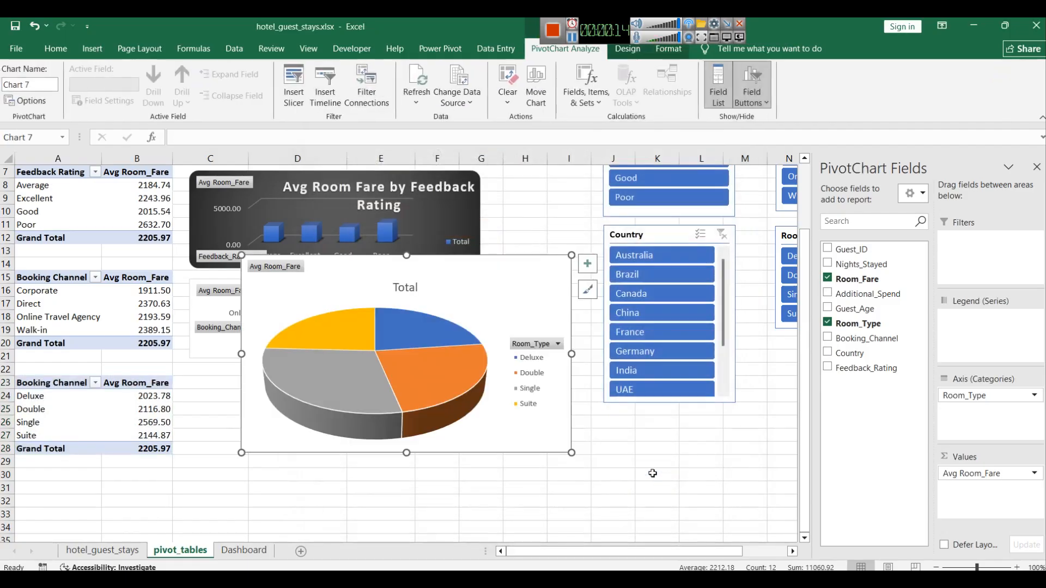
# Step: Apply the dark gradient chart style to the room type pie chart
pyautogui.click(587, 289)
pyautogui.click(678, 429)
pyautogui.scroll(3, 678, 430)
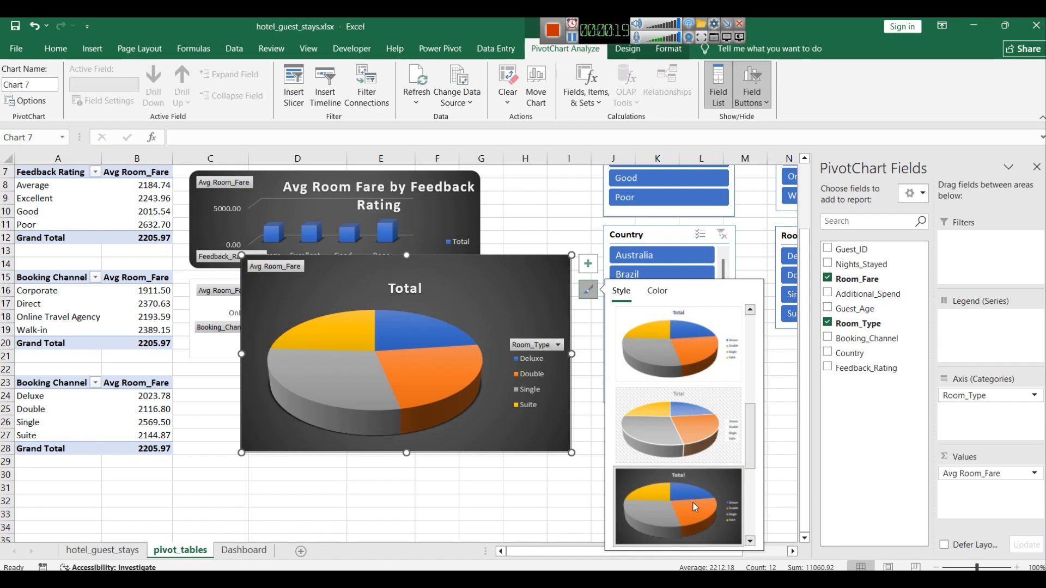
pyautogui.click(719, 492)
# Step: Move the pie chart below the booking channel chart and resize it
pyautogui.moveTo(460, 286); pyautogui.dragTo(419, 400)
pyautogui.moveTo(366, 372); pyautogui.dragTo(368, 417)
pyautogui.moveTo(426, 436); pyautogui.dragTo(418, 393)
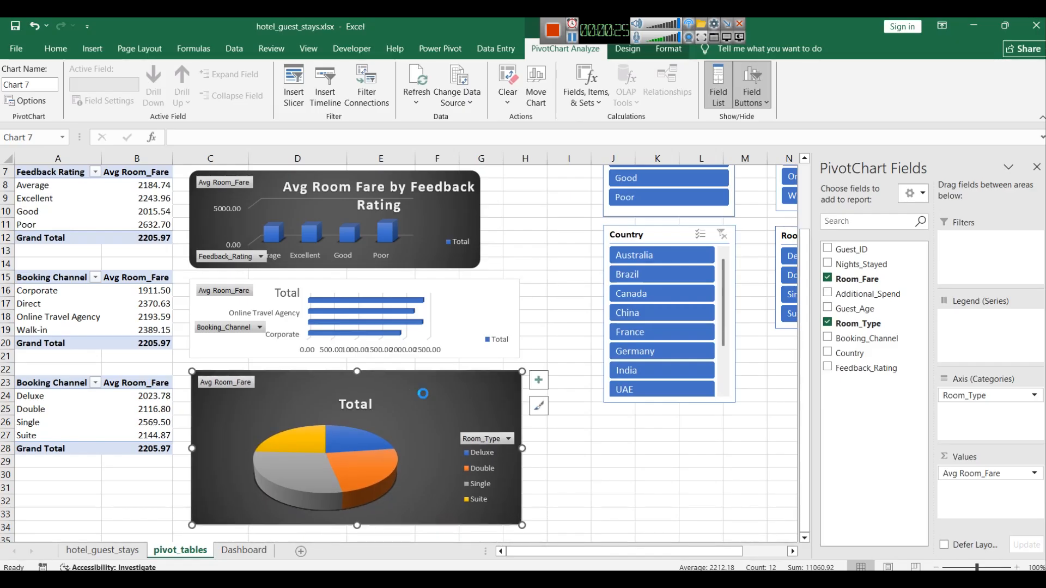
# Step: Paste the room type pie chart onto the Dashboard sheet
pyautogui.click(244, 550)
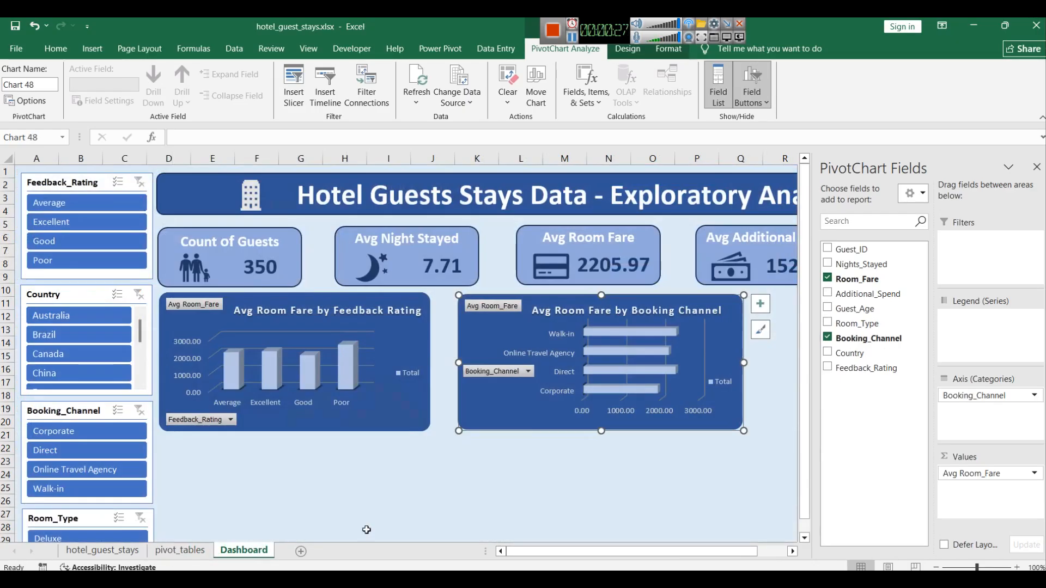
pyautogui.click(1037, 167)
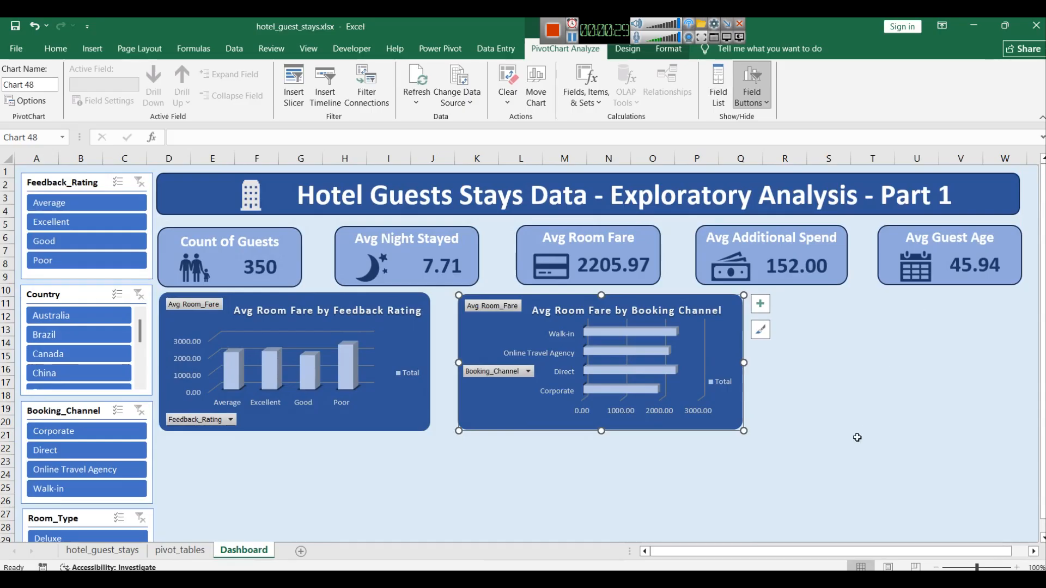
pyautogui.click(834, 487)
pyautogui.hotkey('ctrl', 'v')
# Step: Place and resize the pie chart to the right of the booking channel chart
pyautogui.moveTo(922, 488); pyautogui.dragTo(873, 306)
pyautogui.moveTo(845, 551); pyautogui.dragTo(905, 549)
pyautogui.moveTo(1020, 308); pyautogui.dragTo(997, 310)
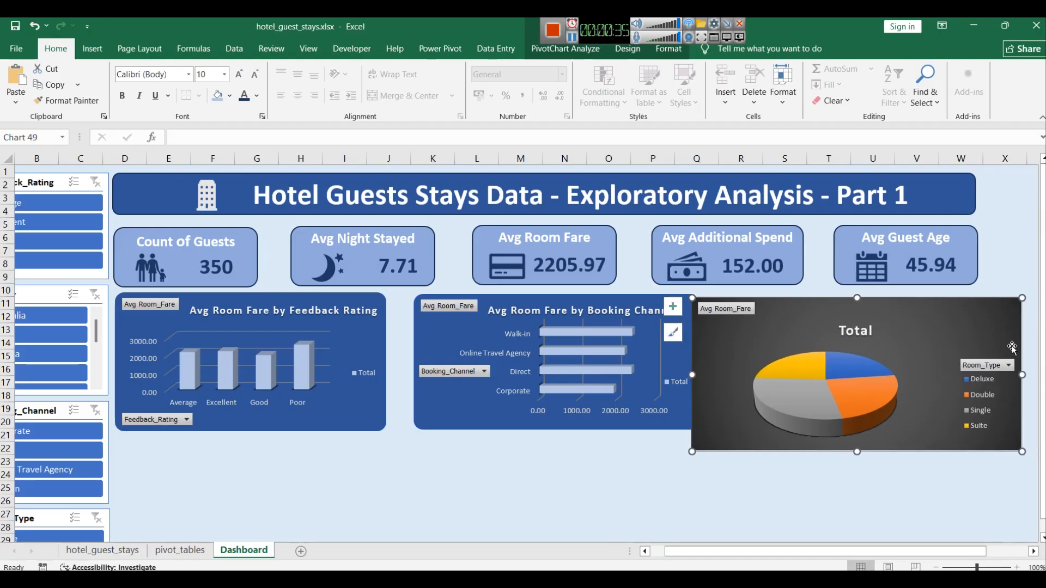
pyautogui.moveTo(1022, 374); pyautogui.dragTo(967, 375)
pyautogui.moveTo(869, 320)
pyautogui.mouseDown()
pyautogui.moveTo(895, 312)
pyautogui.moveTo(887, 317)
pyautogui.mouseUp()
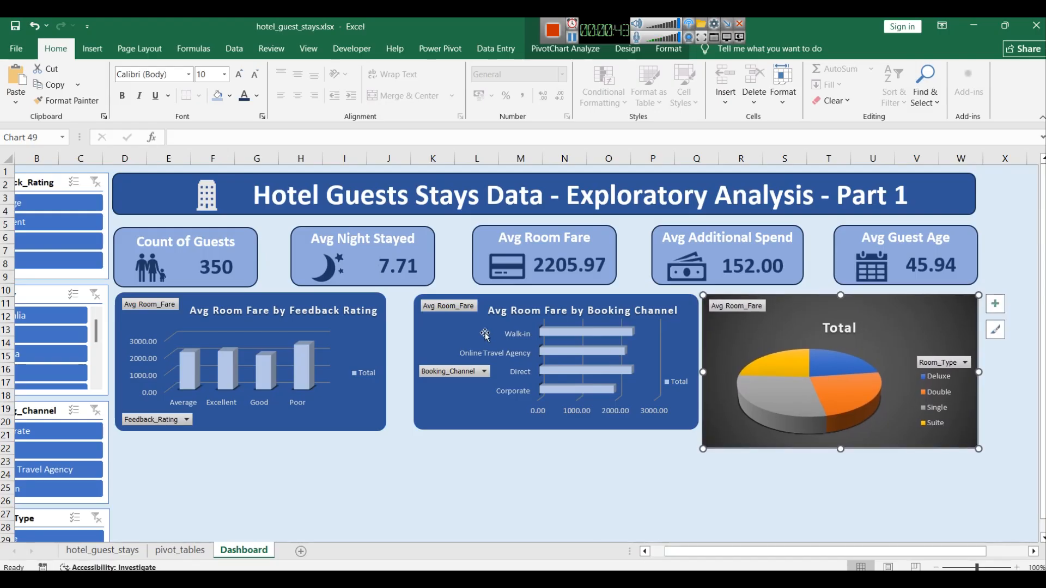
# Step: Nudge the booking channel chart slightly left
pyautogui.click(502, 300)
pyautogui.moveTo(509, 300); pyautogui.dragTo(501, 299)
pyautogui.press('Left')
pyautogui.press('Left')
pyautogui.press('Left')
pyautogui.press('Left')
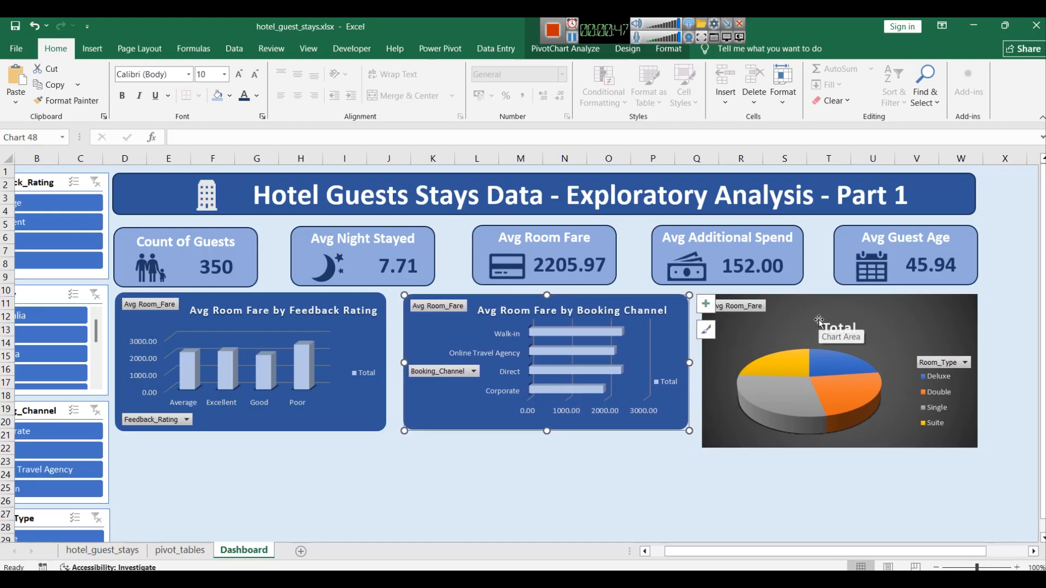
# Step: Shorten the pie chart so its bottom aligns with the other charts
pyautogui.click(861, 309)
pyautogui.moveTo(840, 457); pyautogui.dragTo(841, 435)
pyautogui.click(842, 486)
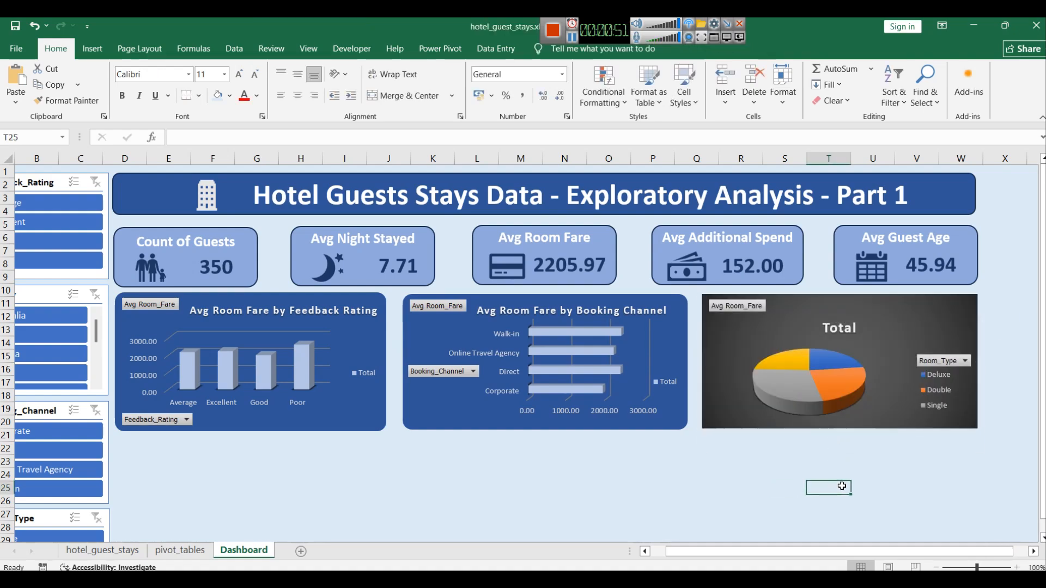
# Step: Enlarge the pie chart's plot area within the chart
pyautogui.click(887, 329)
pyautogui.click(765, 349)
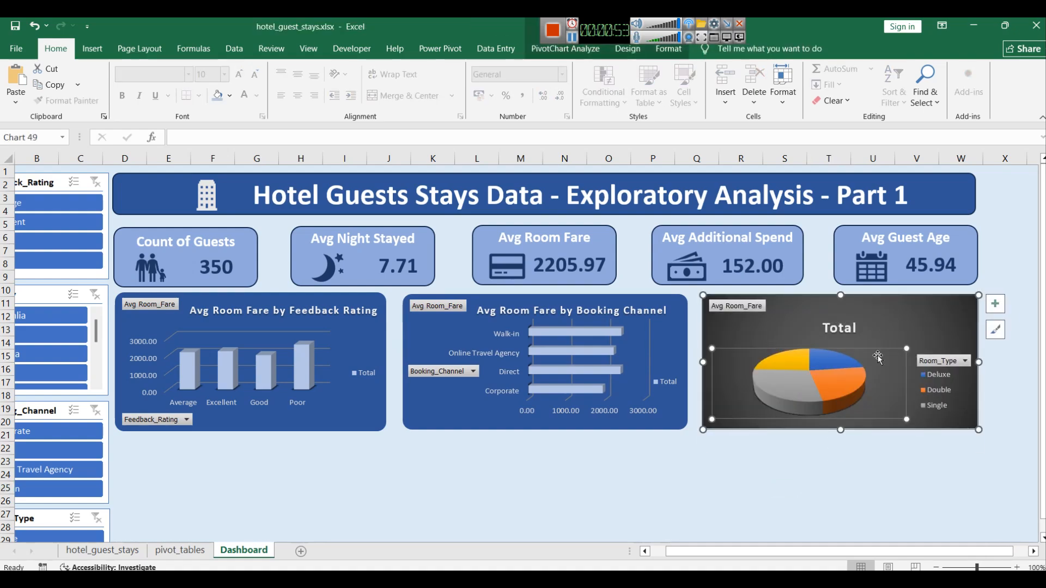
pyautogui.moveTo(905, 348); pyautogui.dragTo(970, 326)
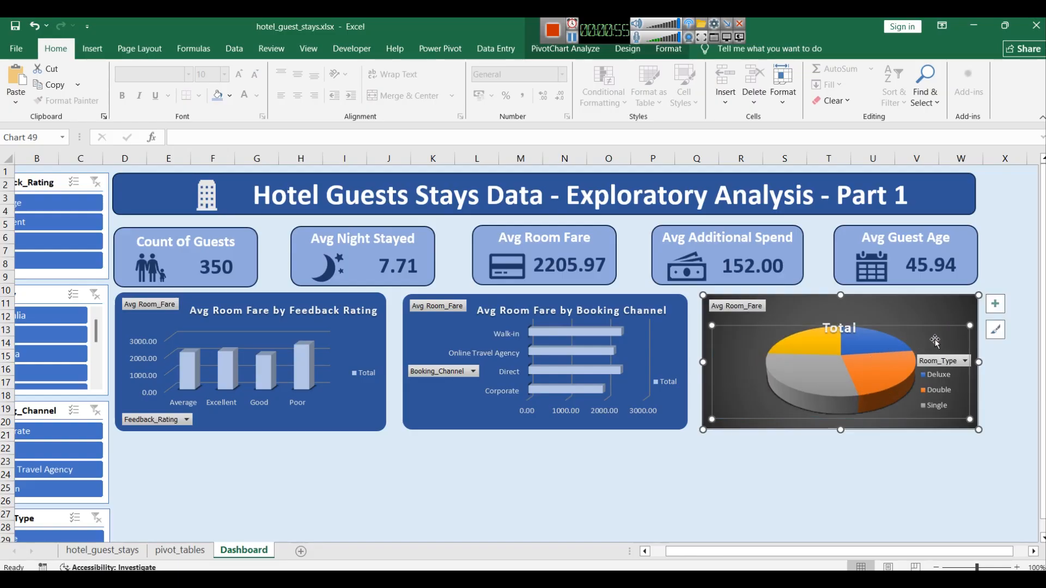
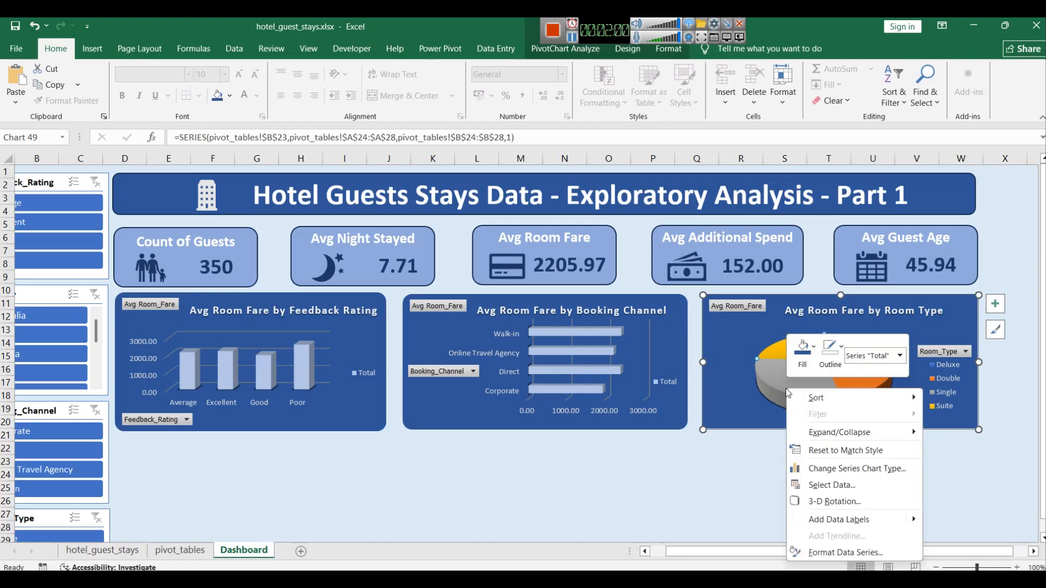
pyautogui.click(812, 351)
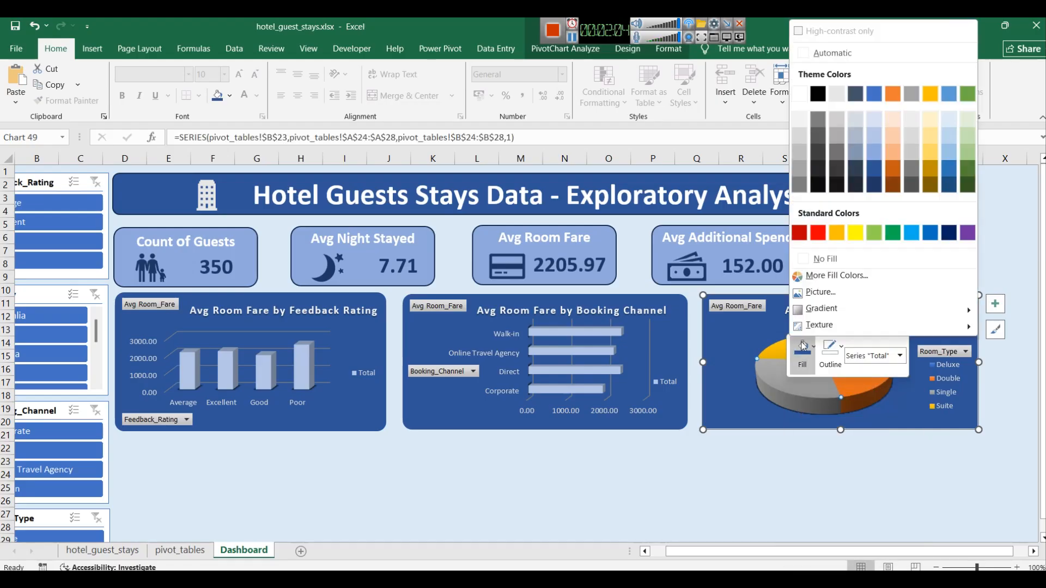
pyautogui.click(833, 376)
pyautogui.rightClick(846, 361)
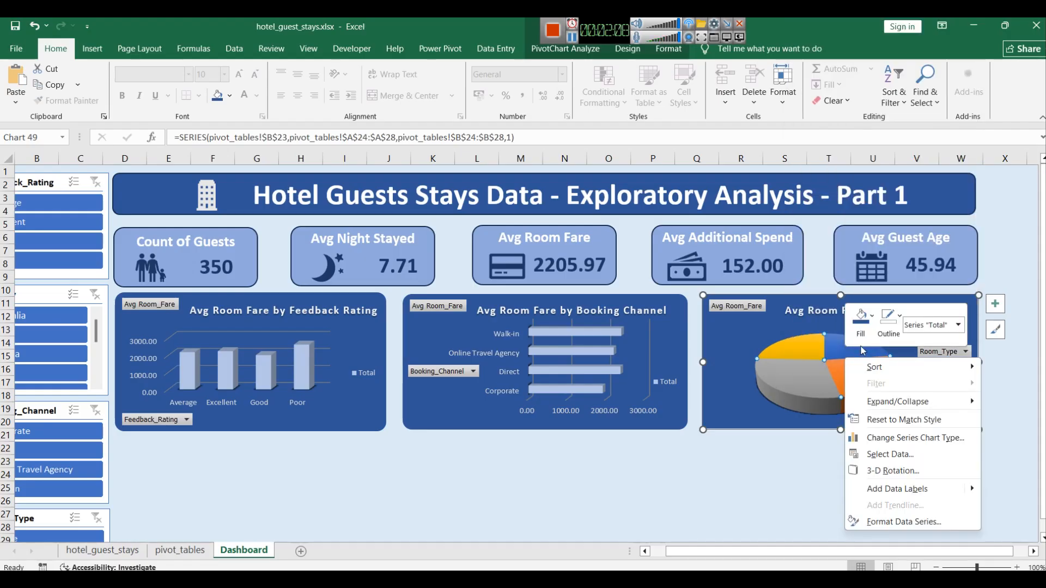
pyautogui.press('Escape')
pyautogui.click(989, 332)
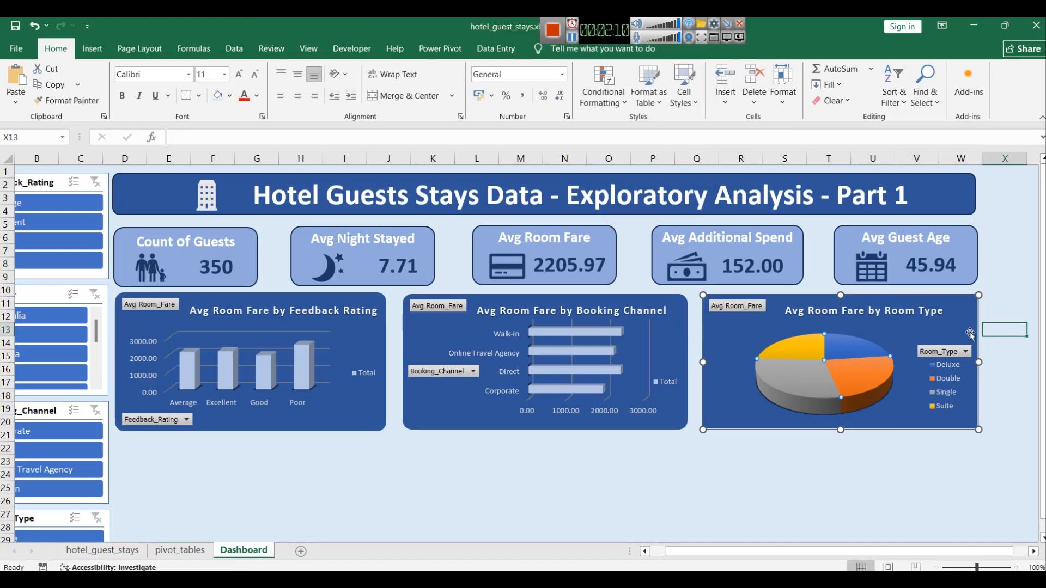
# Step: Preview colour palettes for the pie chart and reapply the first Colorful palette
pyautogui.click(937, 327)
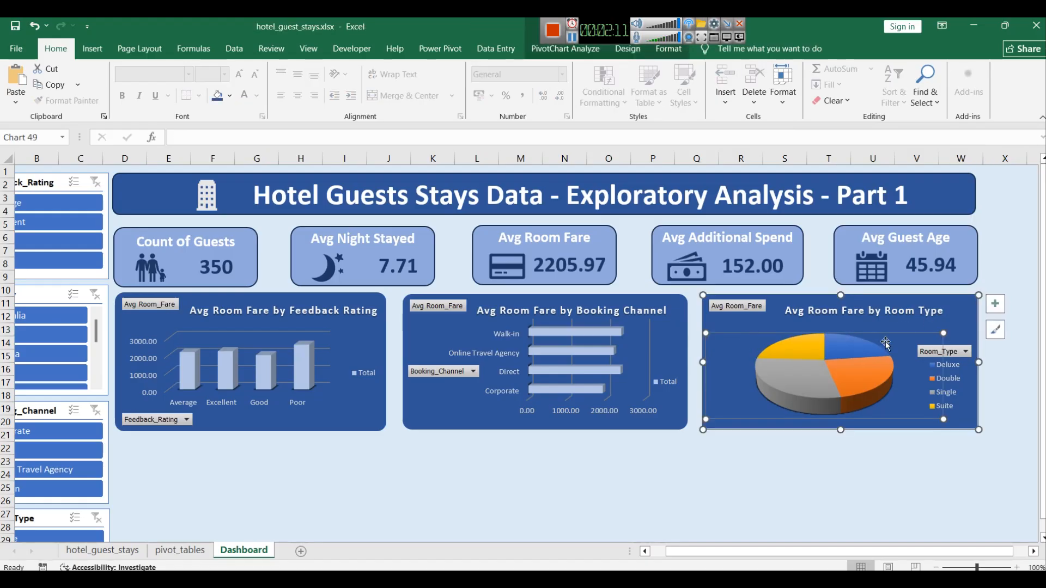
pyautogui.click(967, 318)
pyautogui.click(995, 330)
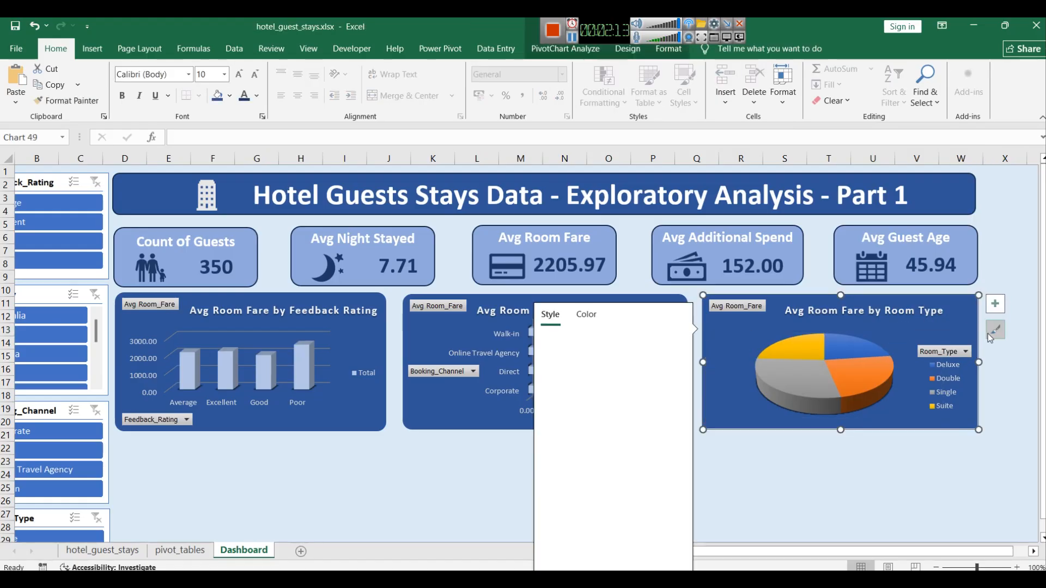
pyautogui.click(601, 321)
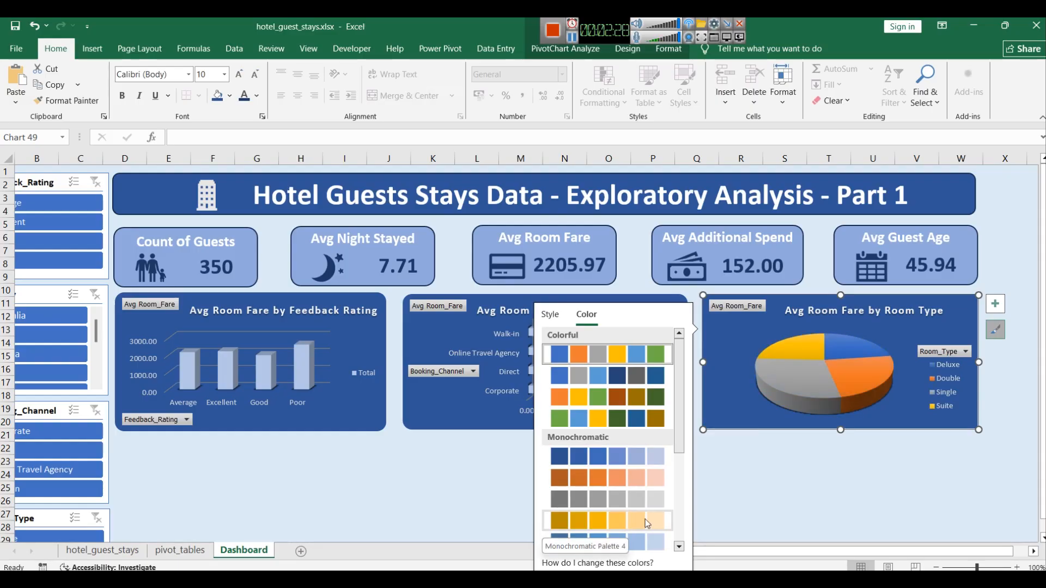
pyautogui.scroll(-3, 624, 495)
pyautogui.scroll(-5, 623, 493)
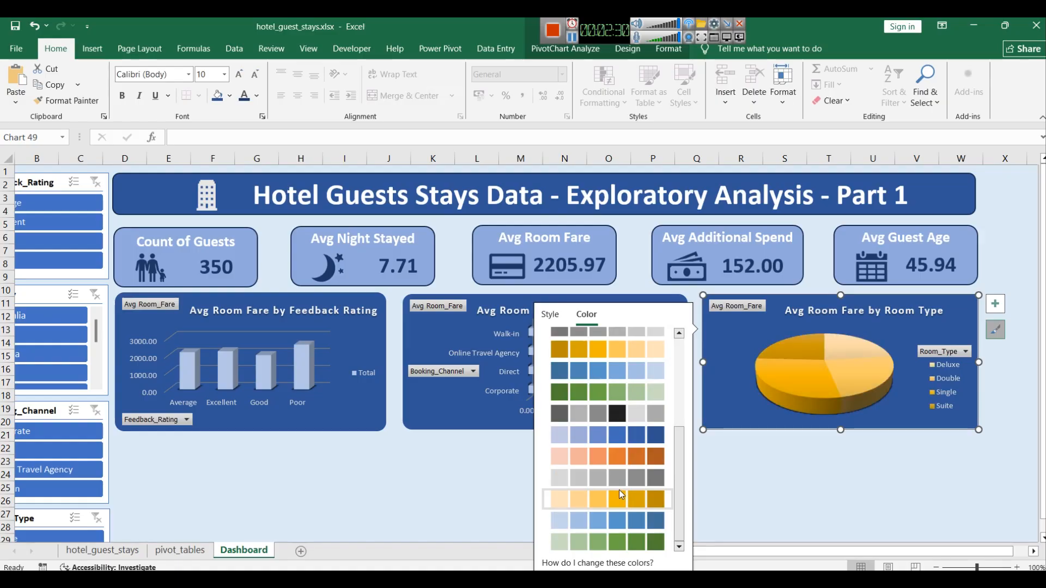
pyautogui.scroll(8, 598, 502)
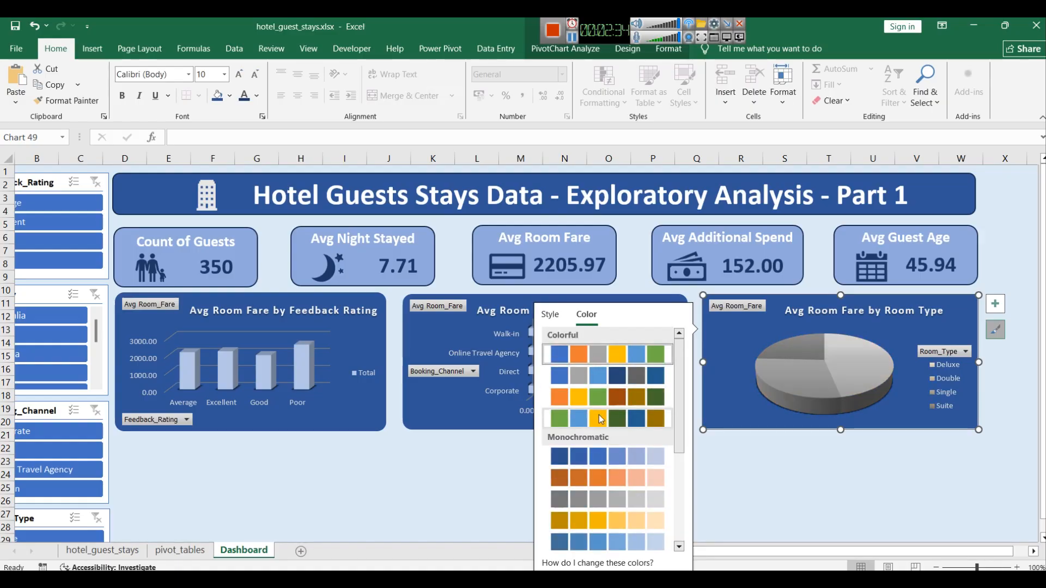
pyautogui.click(596, 355)
pyautogui.click(961, 504)
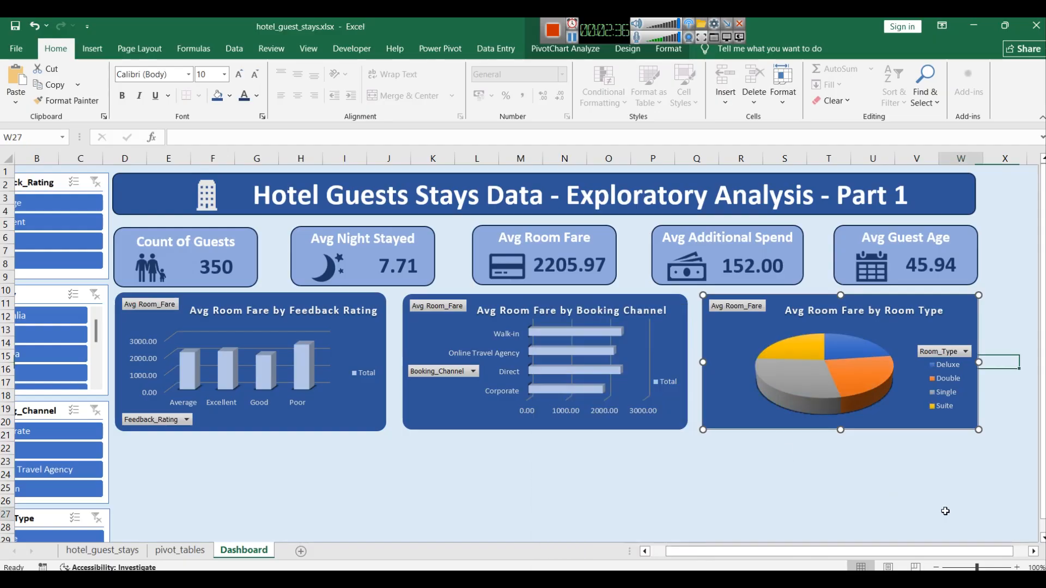
# Step: Open the pie chart's PivotChart Options and close them without changes
pyautogui.click(834, 475)
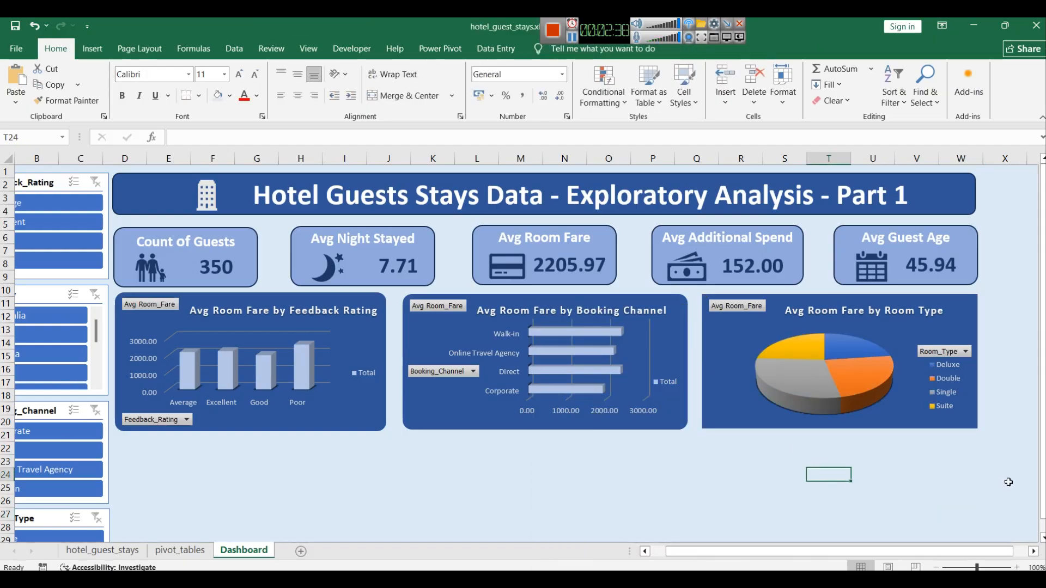
pyautogui.click(735, 400)
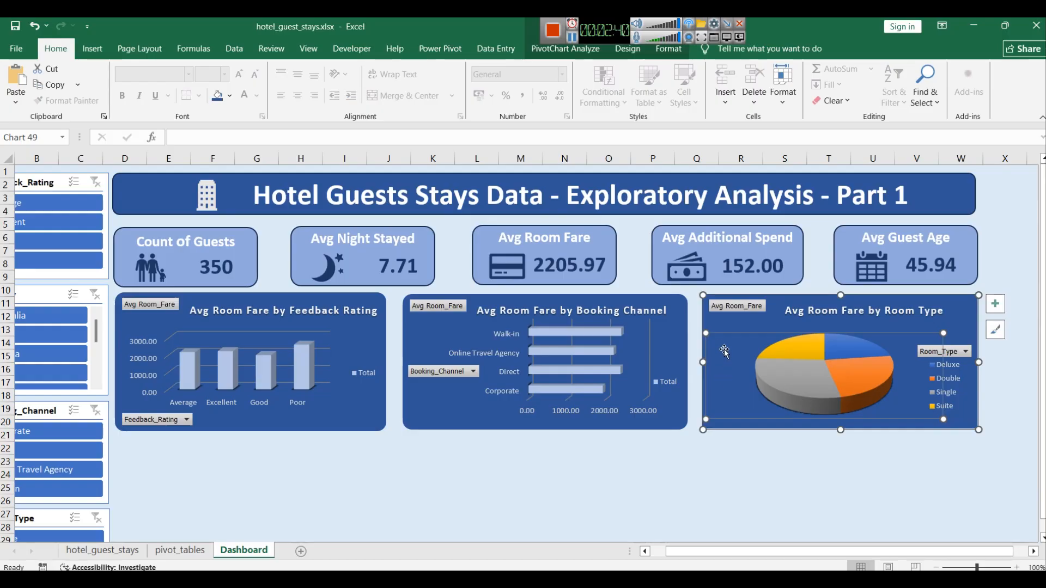
pyautogui.rightClick(713, 331)
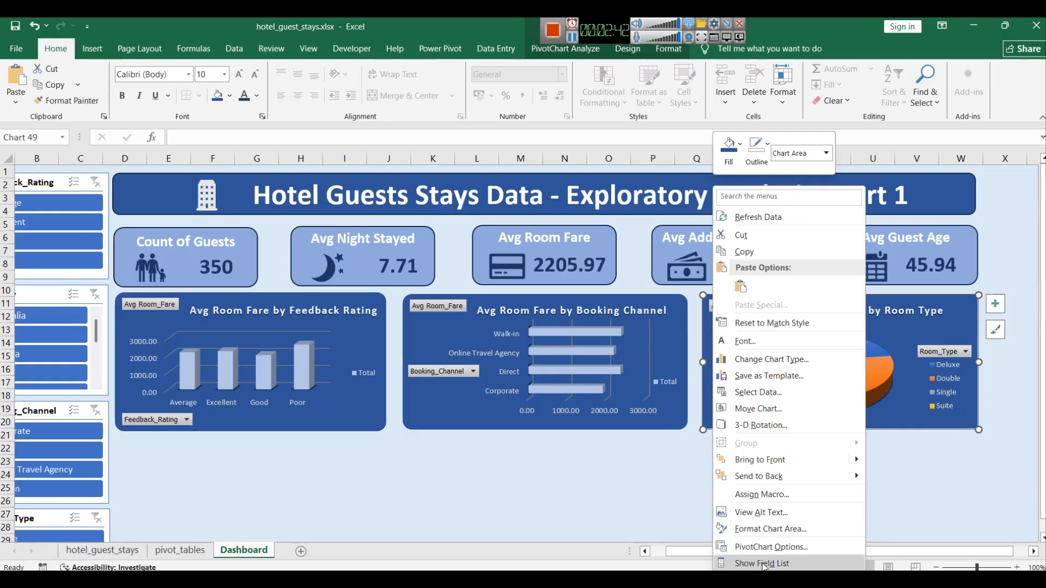
pyautogui.click(763, 546)
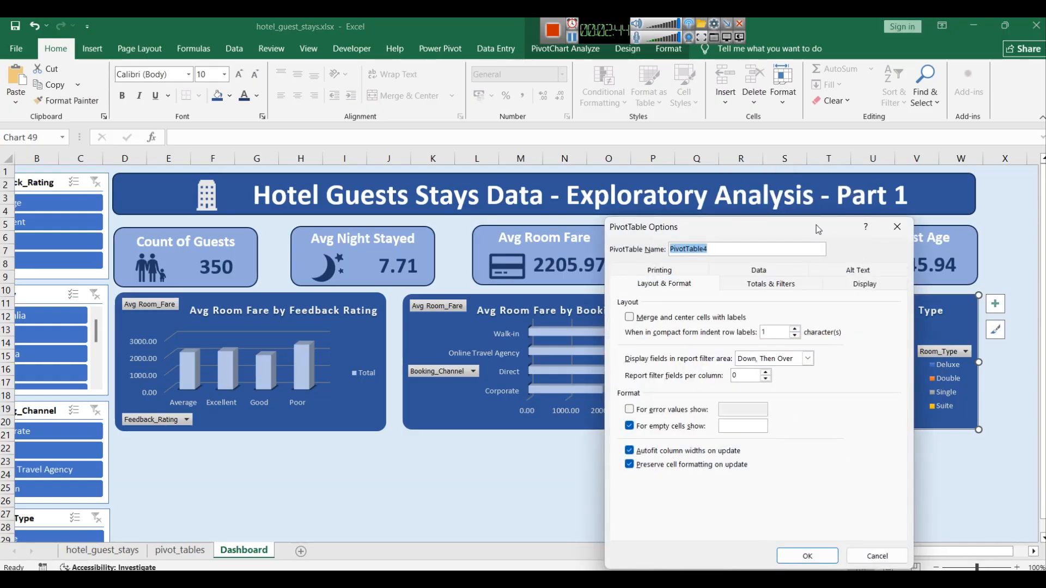
pyautogui.click(897, 226)
pyautogui.rightClick(708, 398)
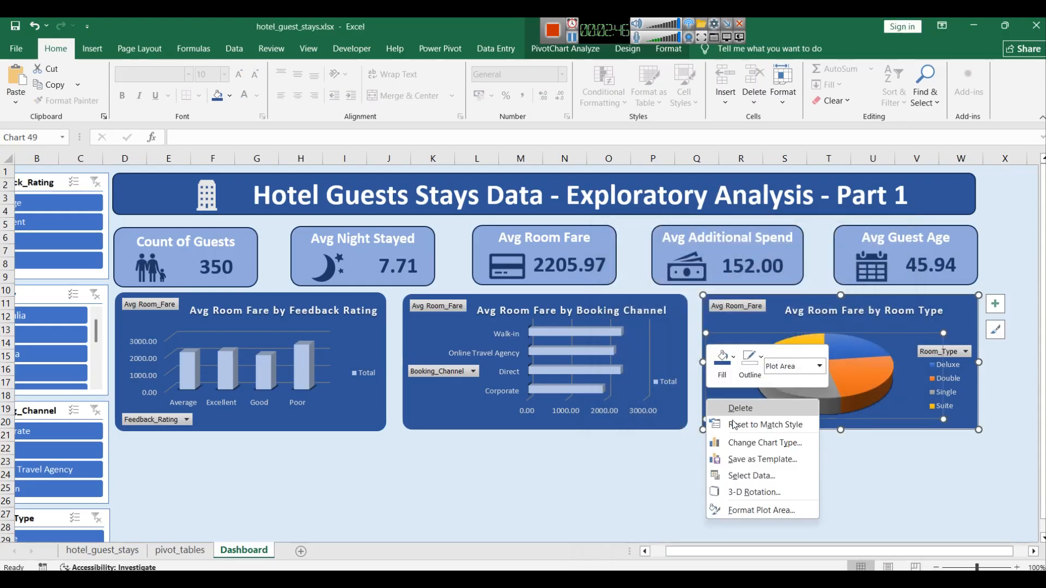
pyautogui.click(714, 319)
pyautogui.rightClick(714, 319)
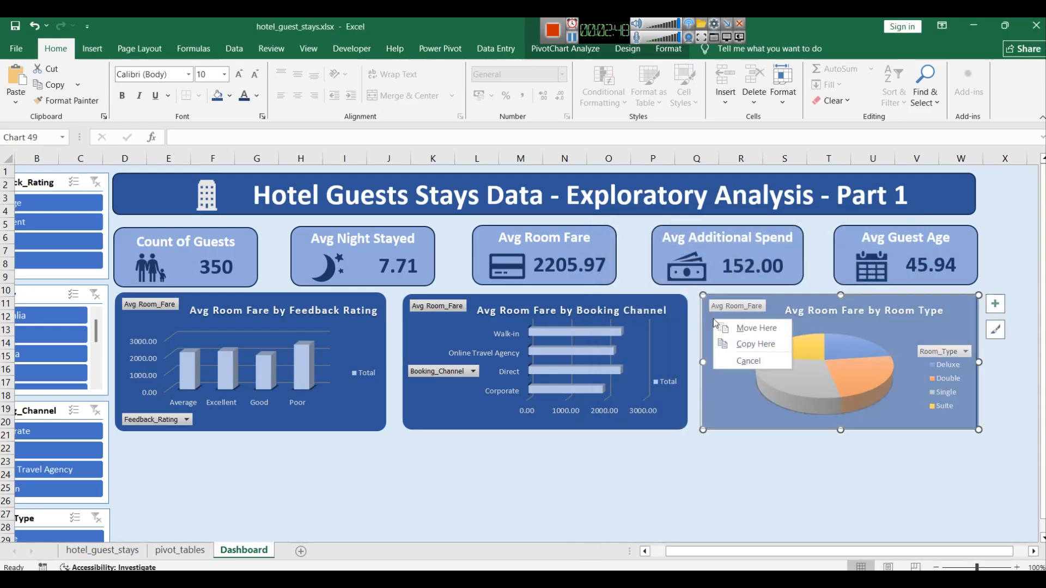
pyautogui.click(737, 427)
# Step: Open the pie chart's Format Chart Area pane to inspect its size and border options, then close it
pyautogui.rightClick(724, 422)
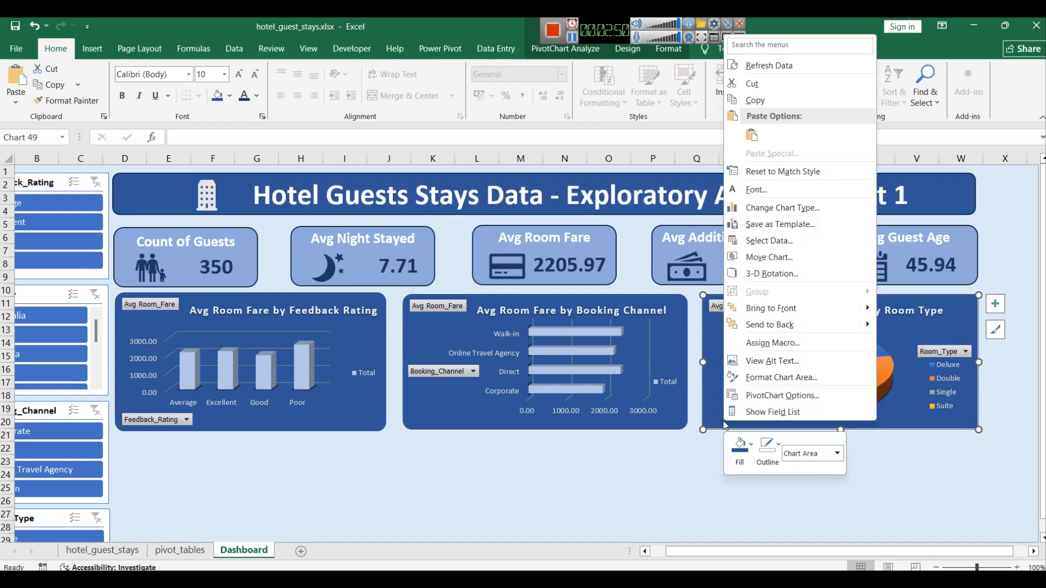
pyautogui.click(770, 380)
pyautogui.click(939, 222)
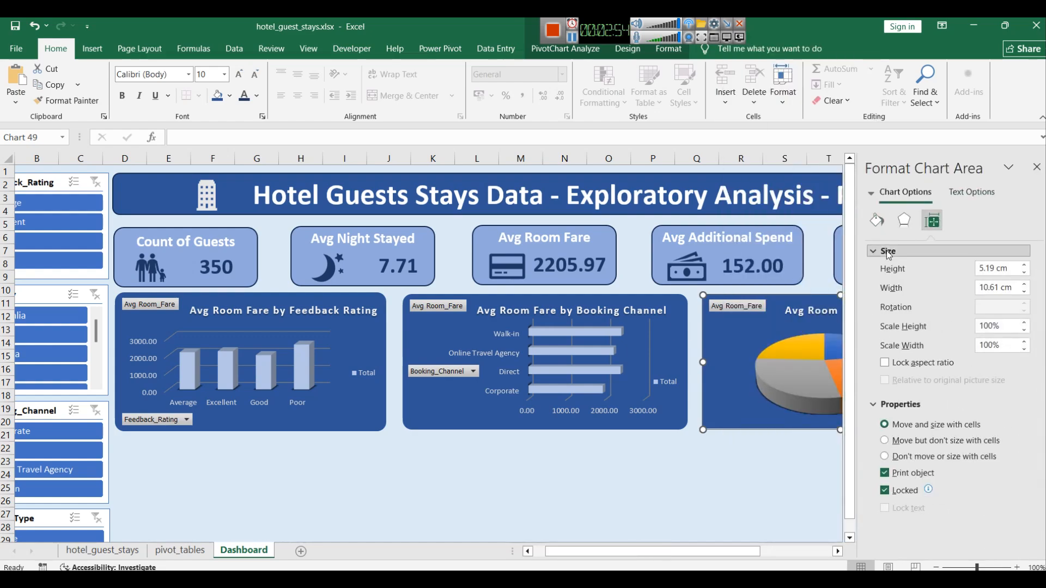
pyautogui.click(876, 220)
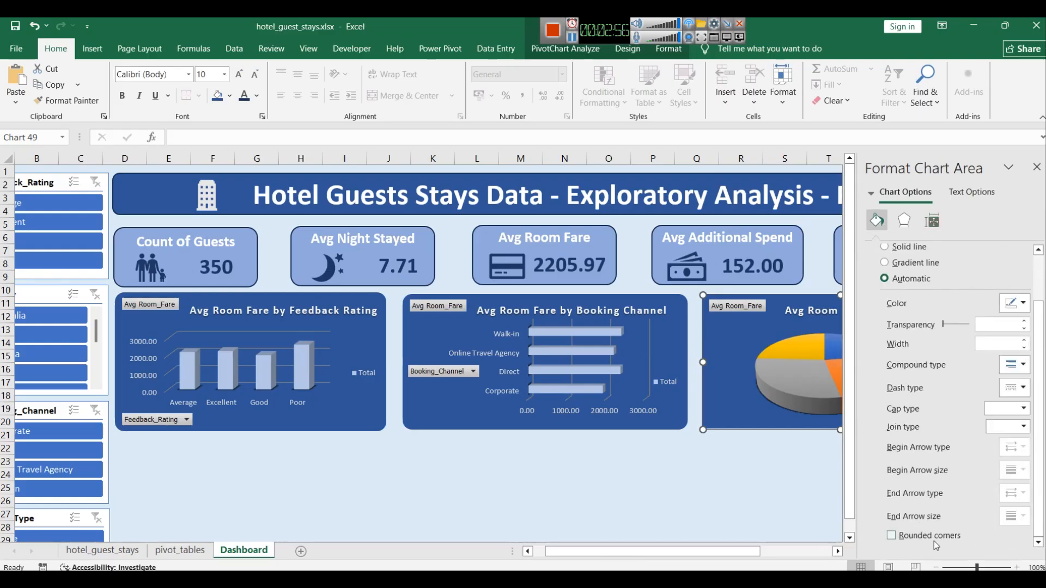
pyautogui.click(685, 485)
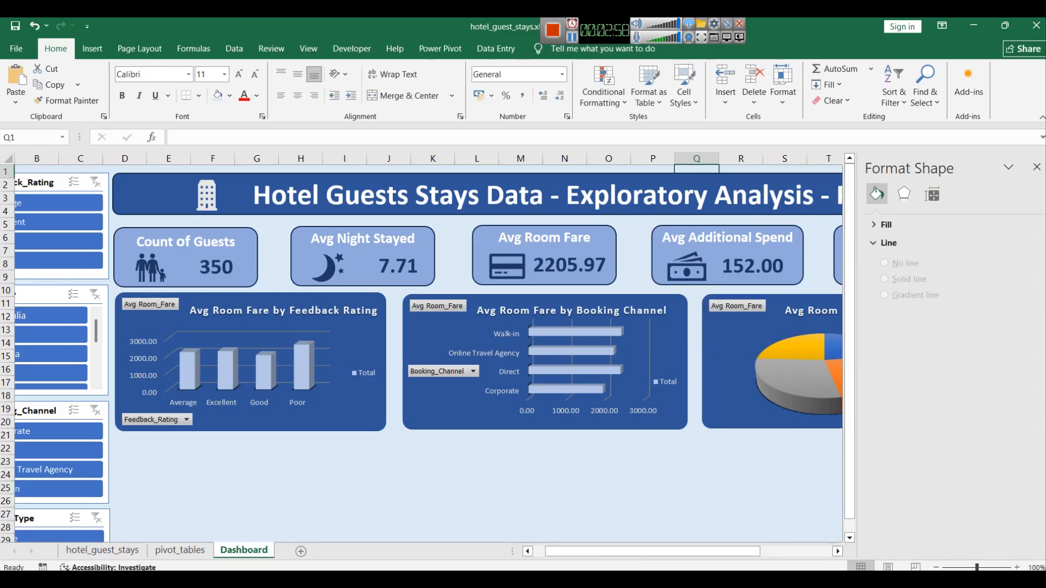
pyautogui.click(1038, 164)
pyautogui.click(921, 501)
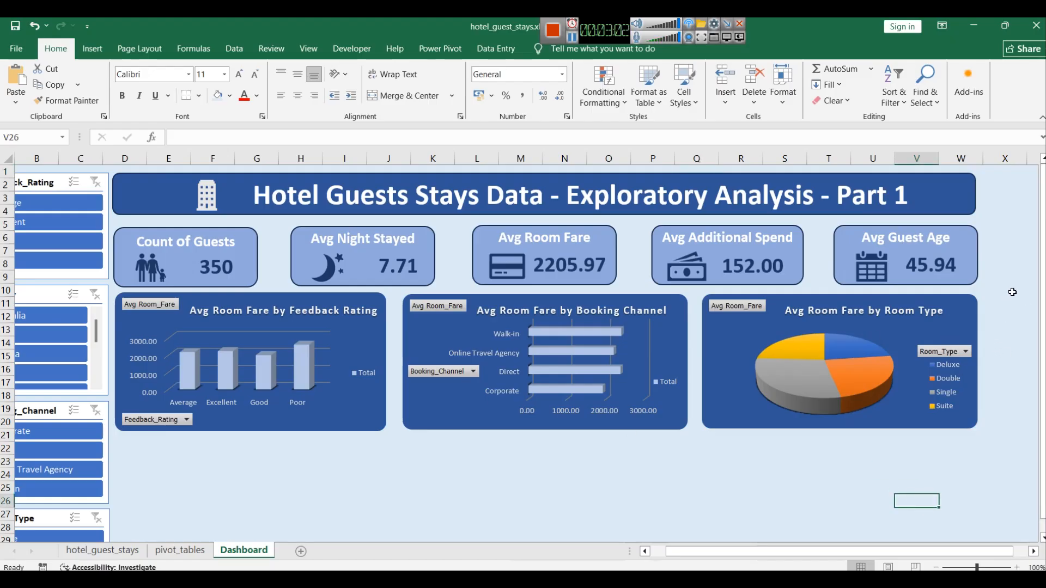
# Step: Inspect the KPI cards and the pivot table cell links behind their value boxes
pyautogui.click(219, 230)
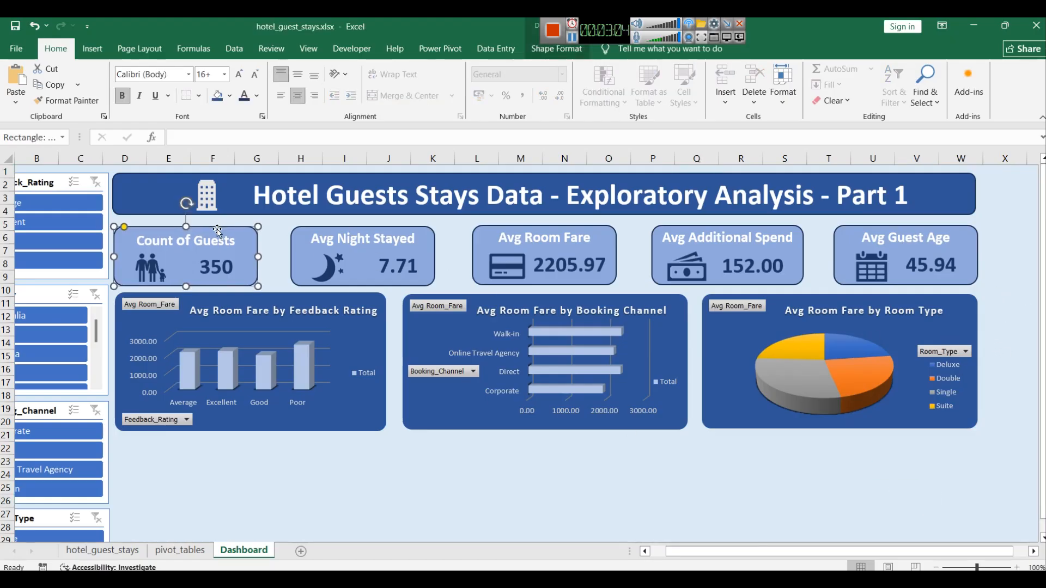
pyautogui.click(468, 463)
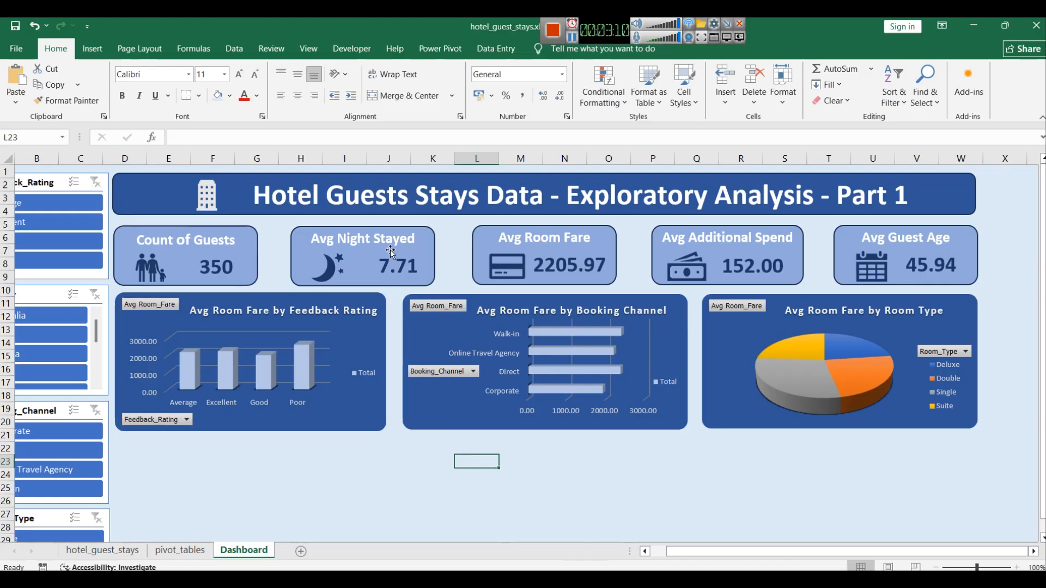
pyautogui.click(424, 231)
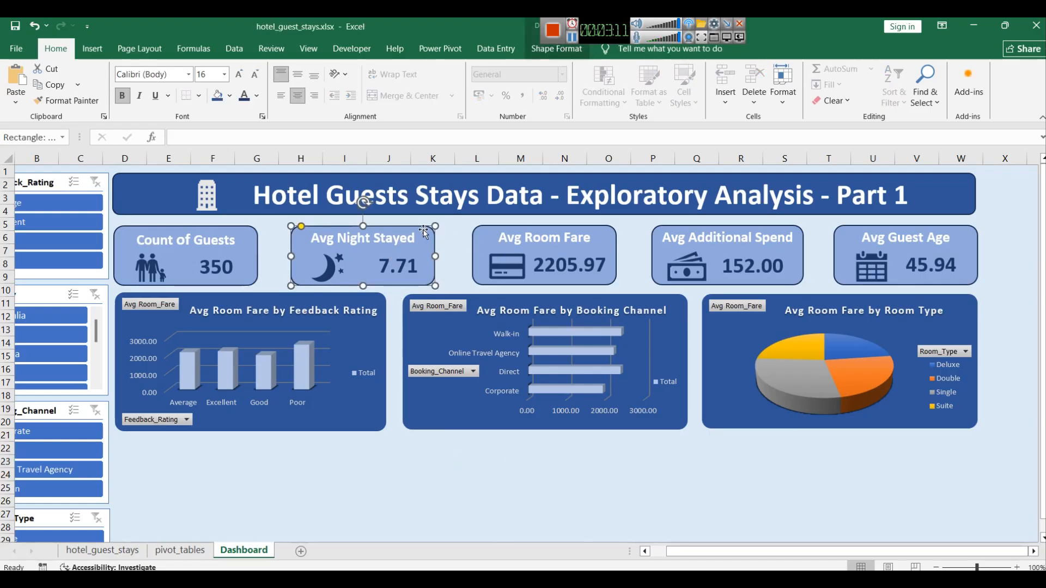
pyautogui.click(246, 232)
pyautogui.click(206, 269)
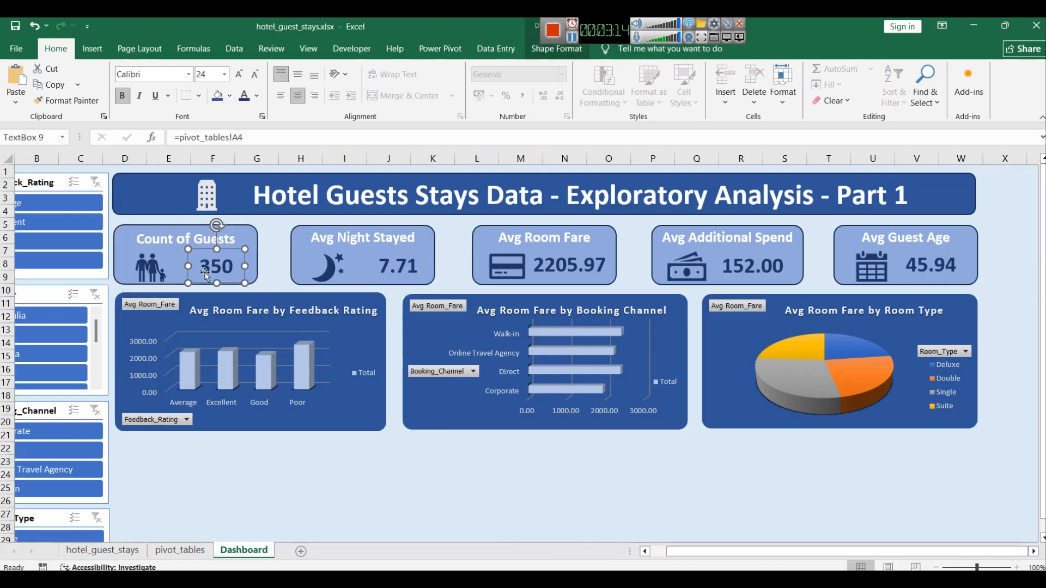
pyautogui.click(395, 266)
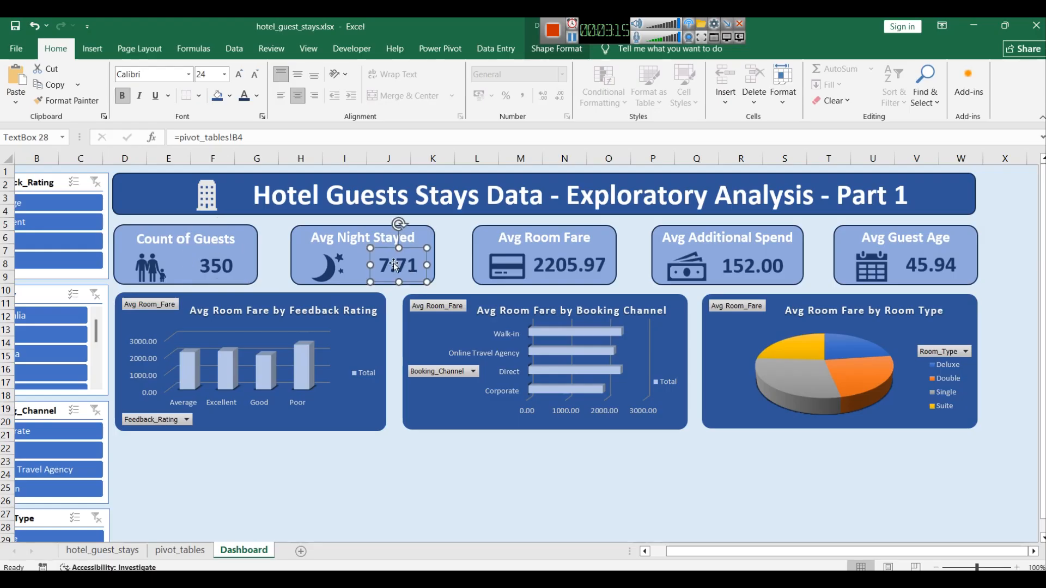
pyautogui.click(454, 300)
pyautogui.click(397, 512)
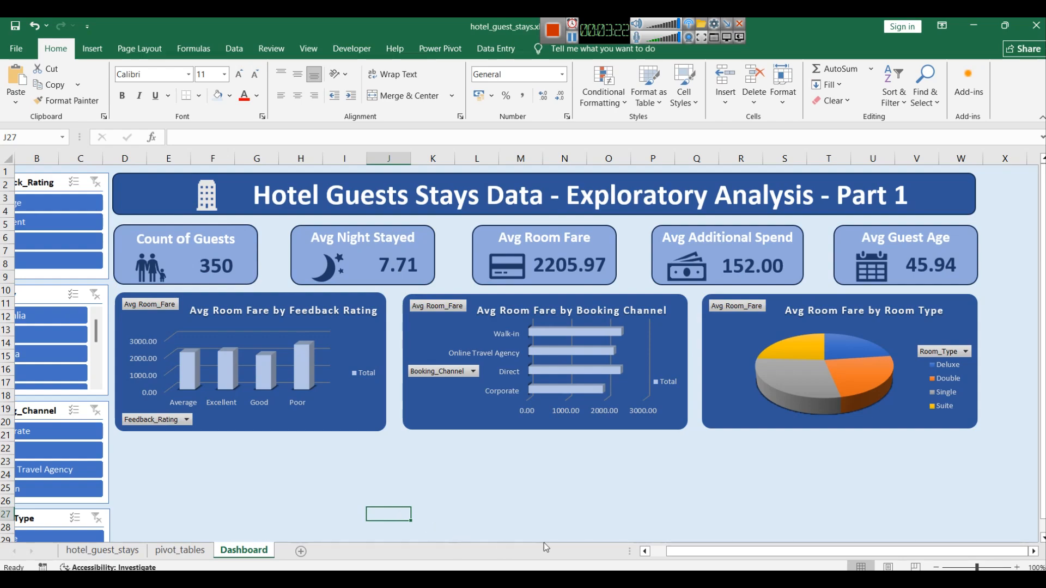
pyautogui.click(779, 430)
pyautogui.click(717, 496)
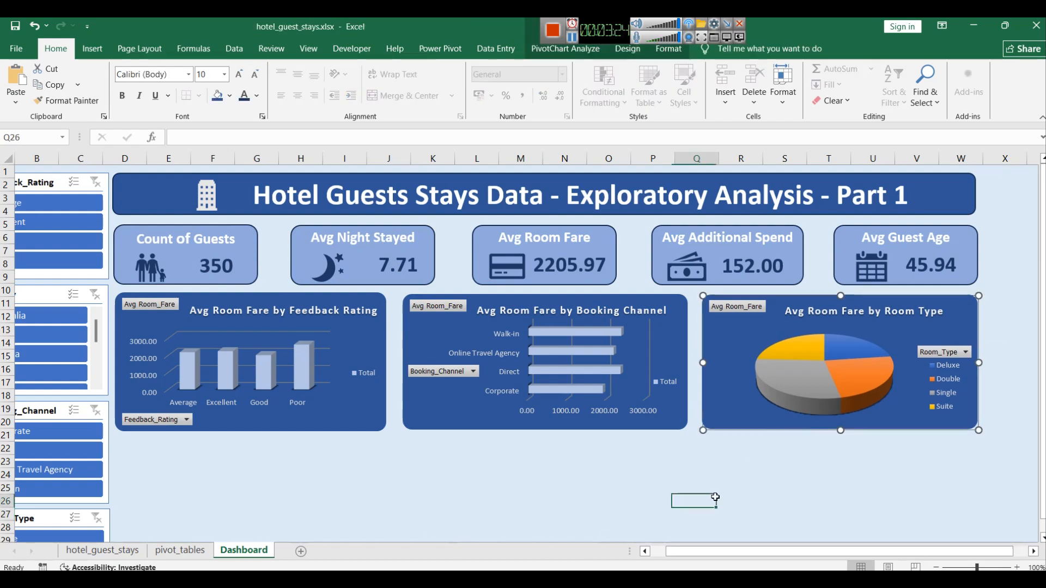
pyautogui.moveTo(761, 552); pyautogui.dragTo(730, 551)
pyautogui.click(693, 512)
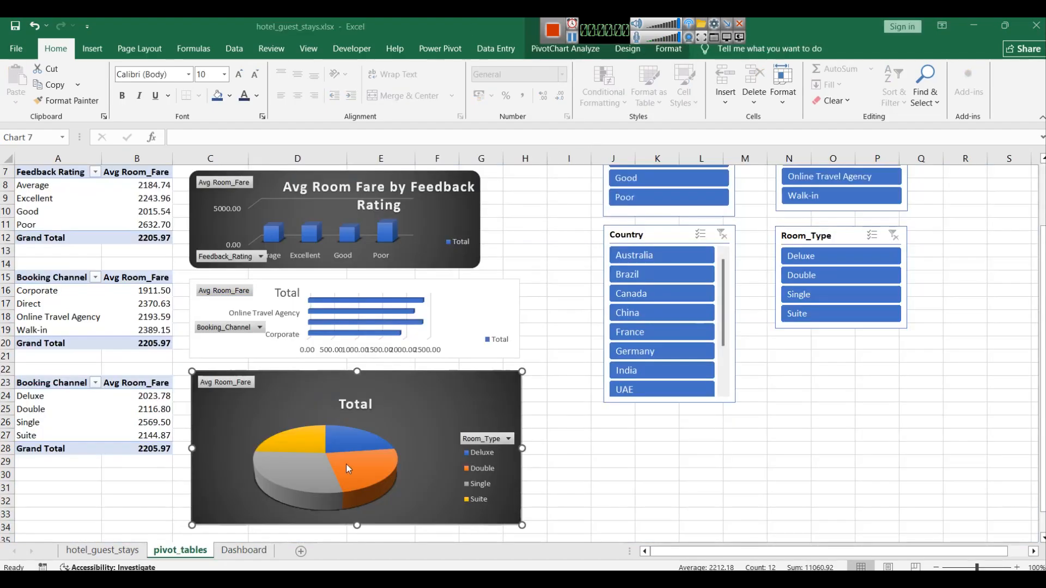
# Step: Copy the room type pivot table on the pivot_tables sheet and paste it below at A31
pyautogui.moveTo(355, 525); pyautogui.dragTo(354, 472)
pyautogui.moveTo(120, 449); pyautogui.dragTo(32, 383)
pyautogui.hotkey('ctrl', 'c')
pyautogui.scroll(-2, 33, 407)
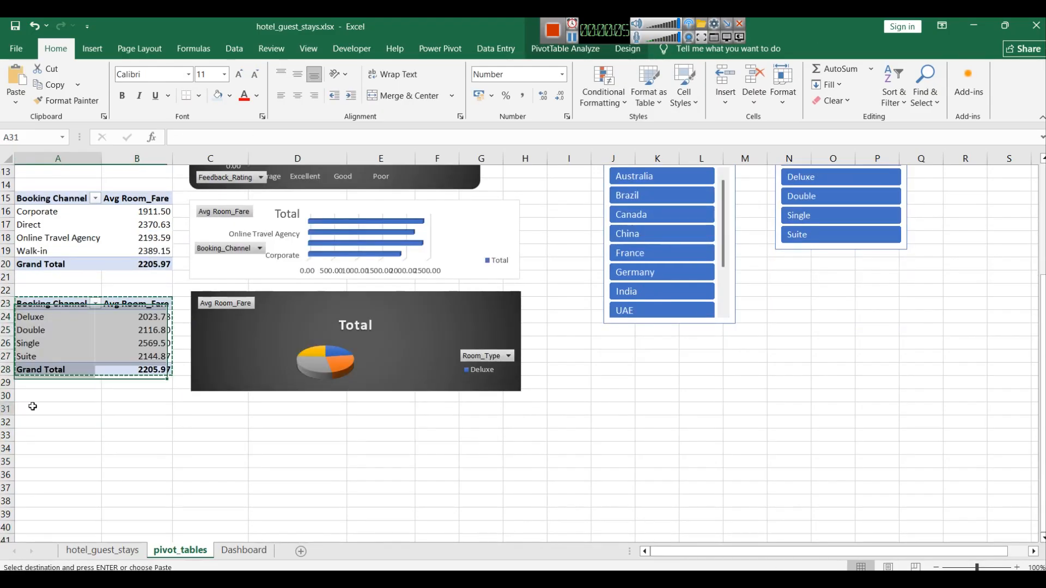
pyautogui.hotkey('ctrl', 'v')
pyautogui.scroll(1, 721, 256)
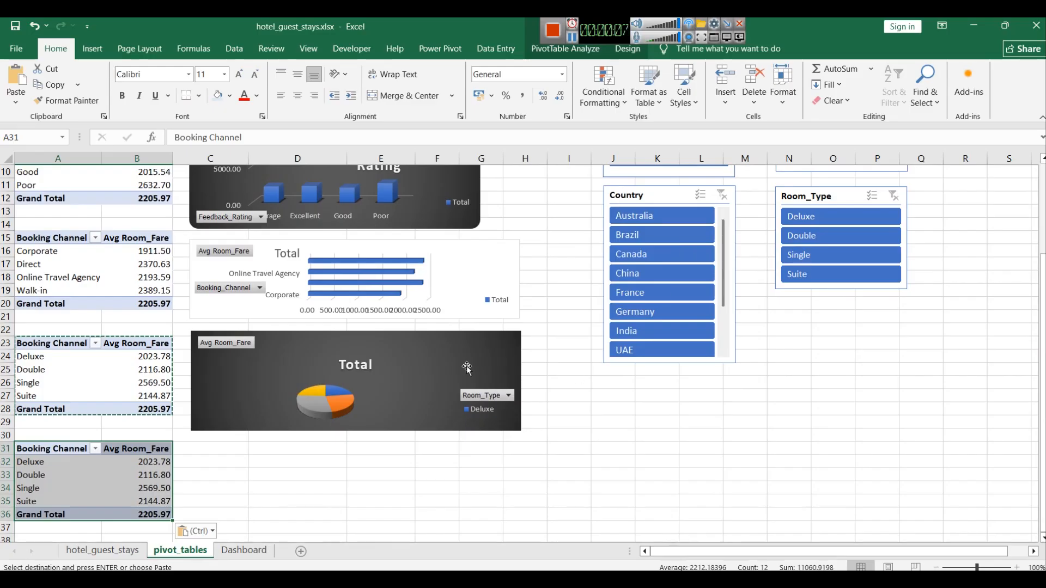
# Step: Switch the copied pivot table's rows from Room_Type to Country and drill into its grand total details
pyautogui.click(597, 49)
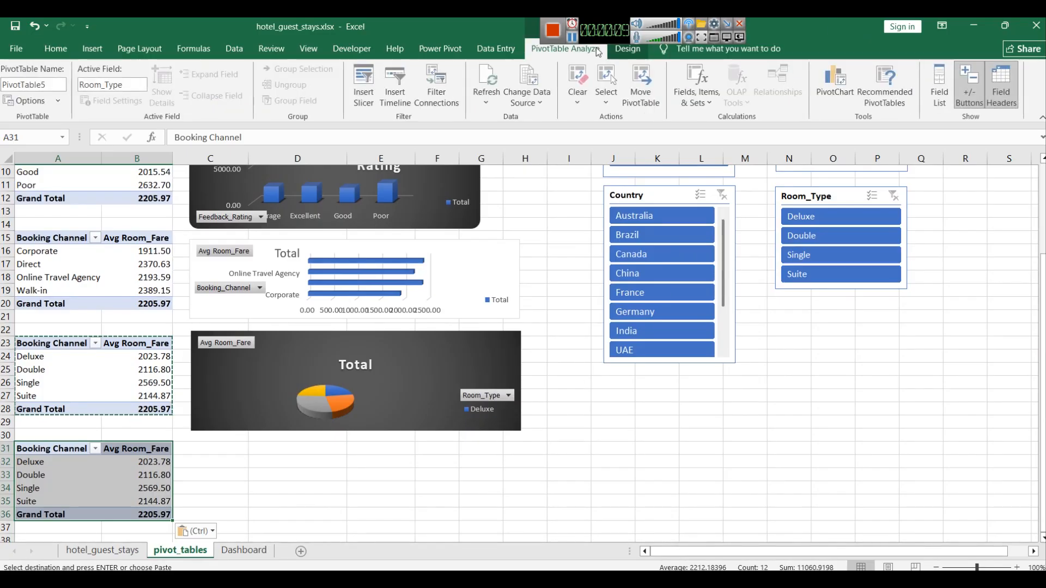
pyautogui.click(939, 101)
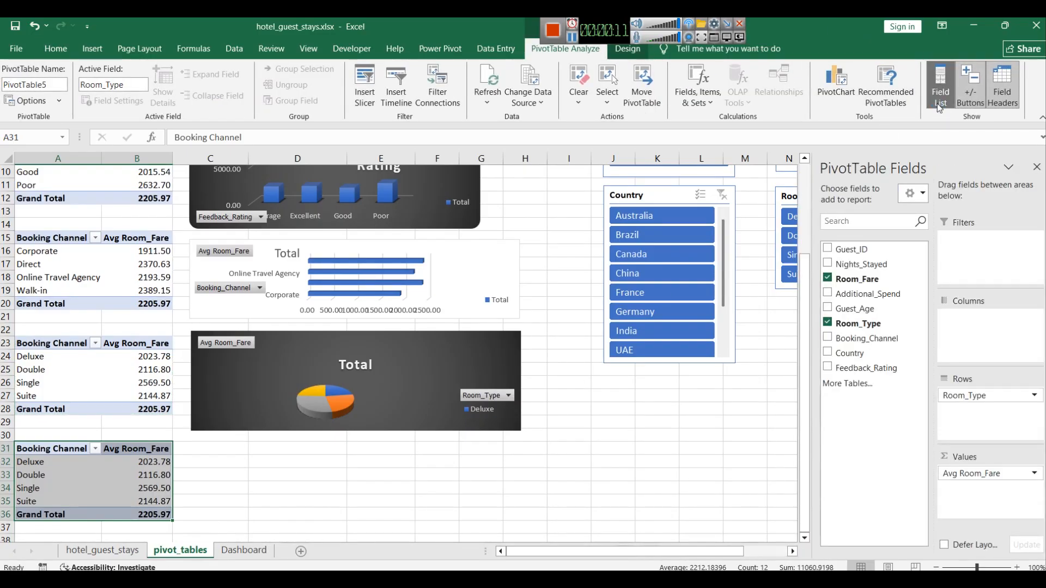
pyautogui.click(828, 352)
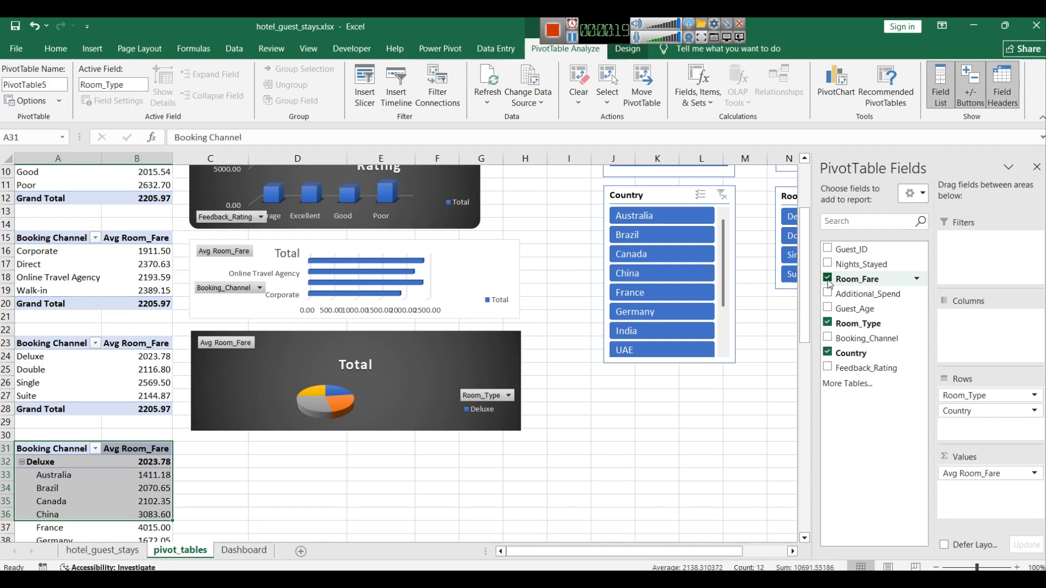
pyautogui.click(827, 323)
pyautogui.scroll(-2, 203, 418)
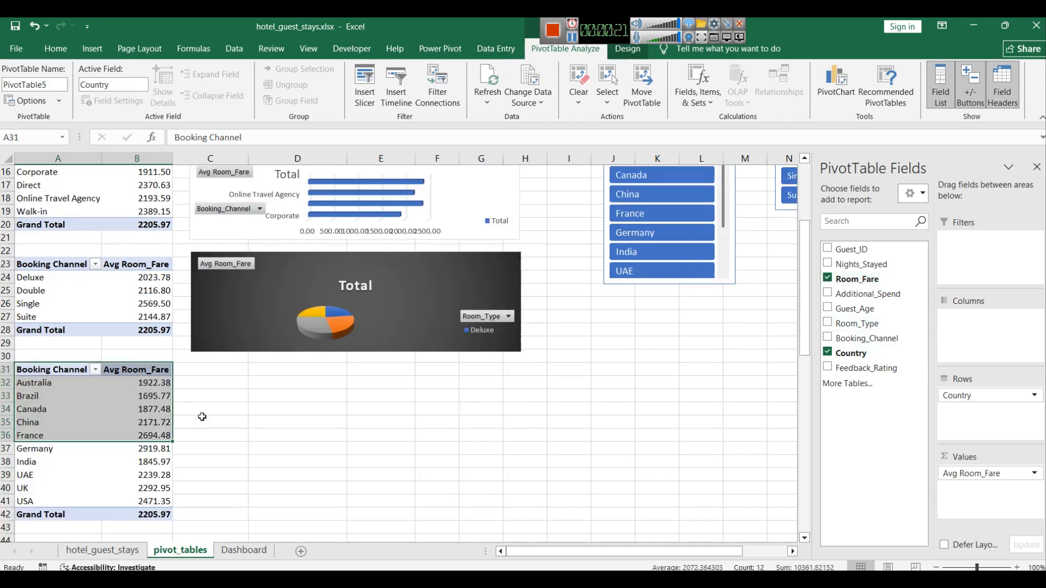
pyautogui.doubleClick(147, 509)
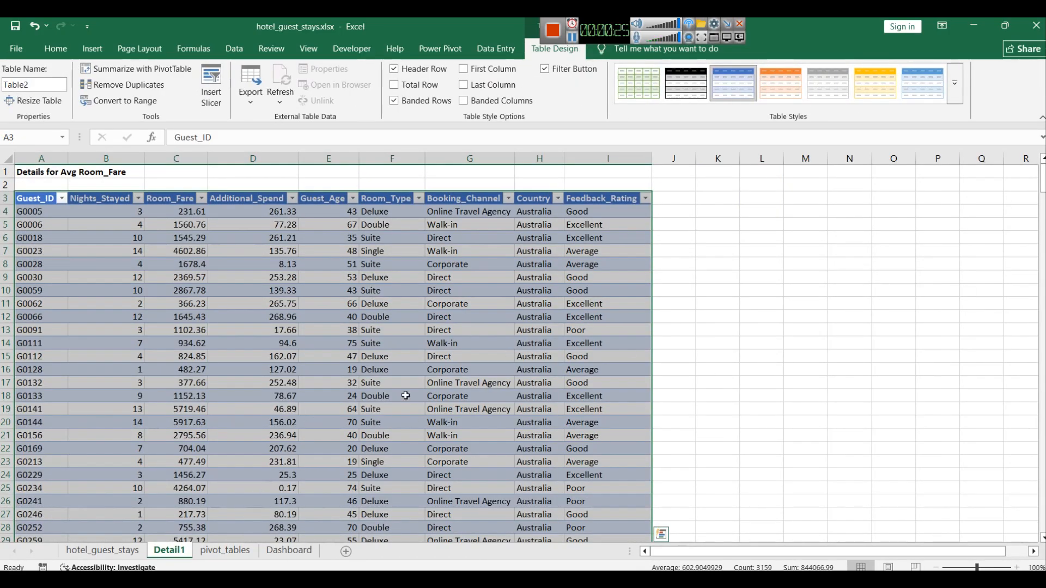
# Step: Undo the grand total drill-down so its detail sheet is removed
pyautogui.hotkey('ctrl', 'z')
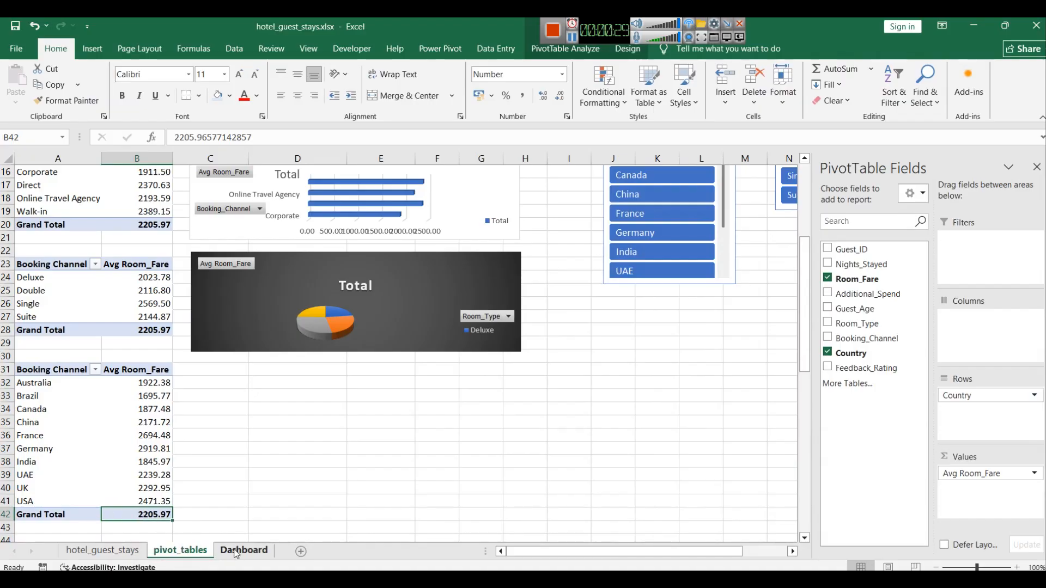
pyautogui.click(231, 491)
# Step: Try to insert a filled map chart directly from the country pivot table
pyautogui.moveTo(160, 514); pyautogui.dragTo(45, 371)
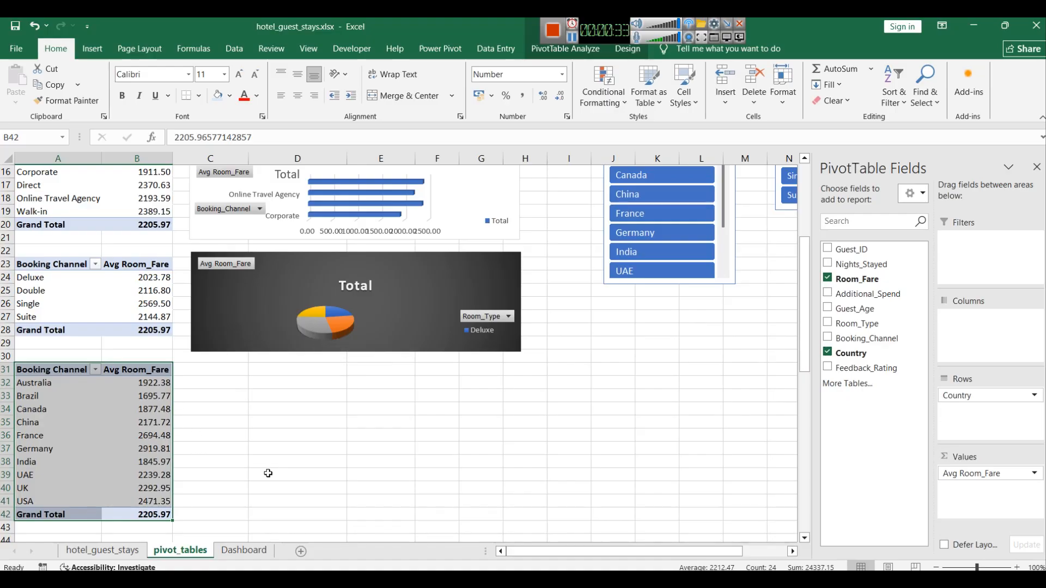
pyautogui.click(90, 50)
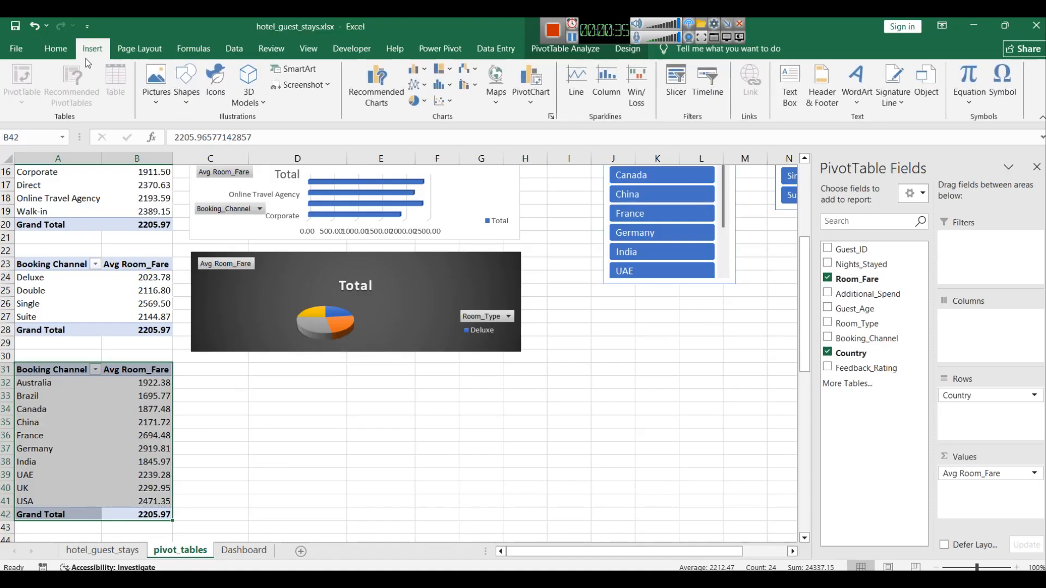
pyautogui.click(489, 96)
pyautogui.click(513, 140)
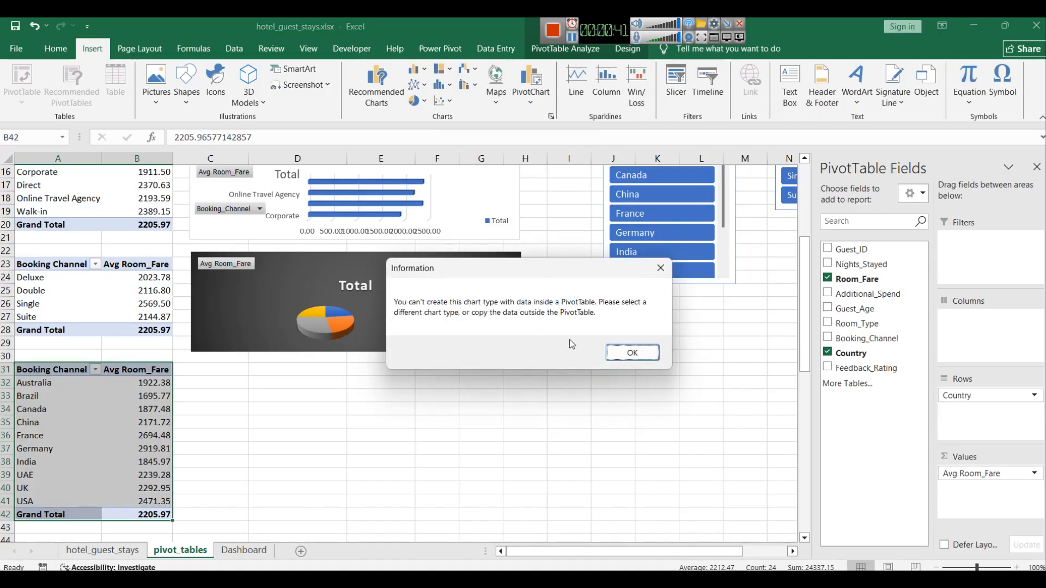
pyautogui.click(632, 352)
# Step: Try to insert a map-type PivotChart from the country pivot table
pyautogui.click(534, 102)
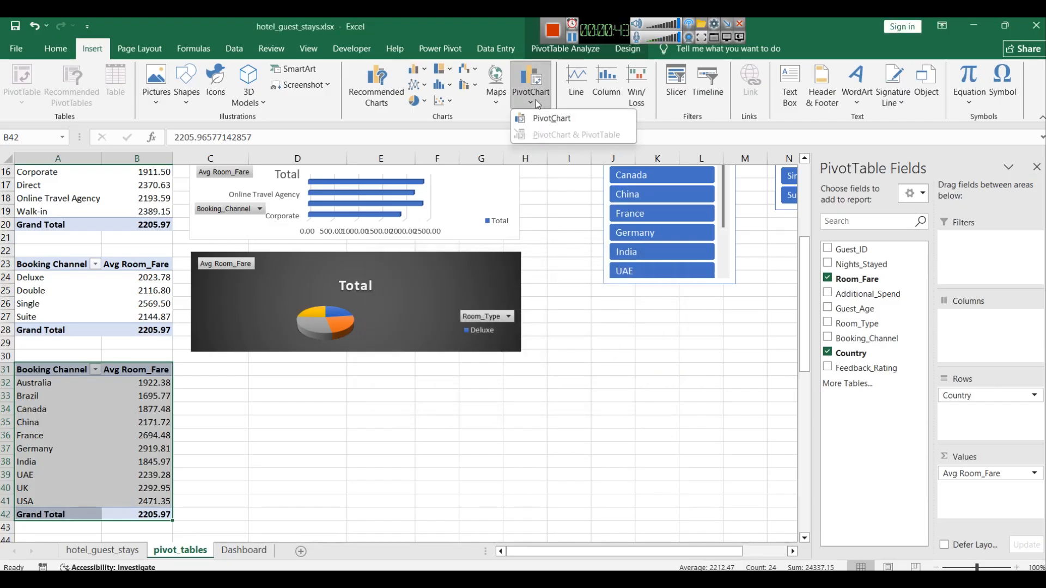
pyautogui.click(549, 115)
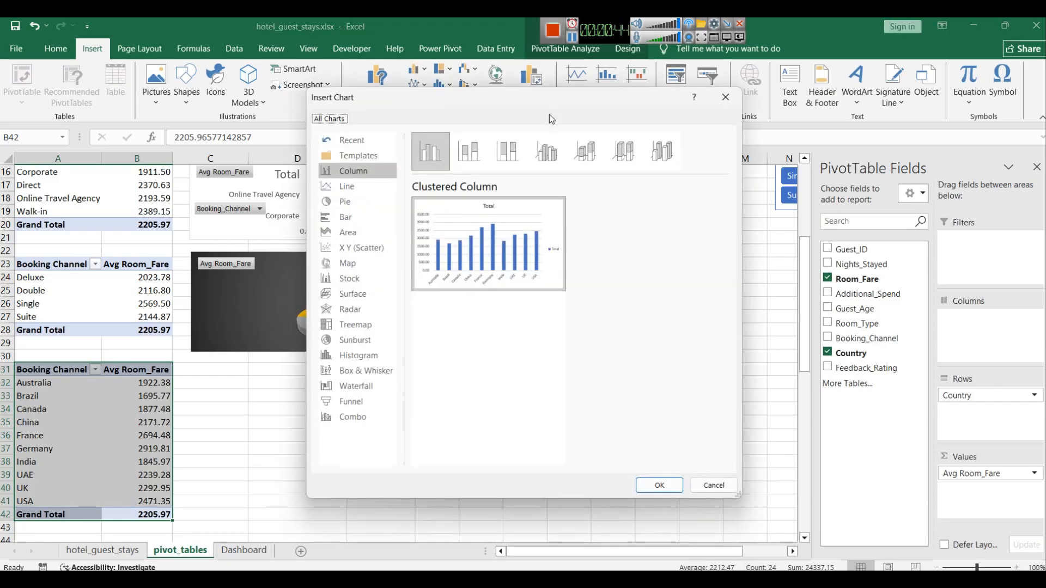
pyautogui.click(383, 262)
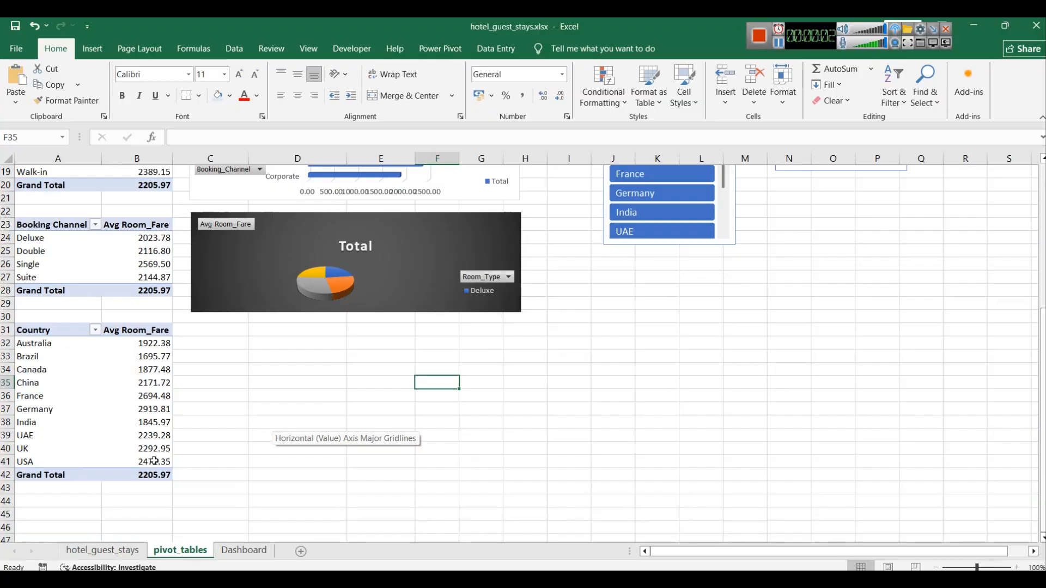
pyautogui.moveTo(150, 473); pyautogui.dragTo(61, 334)
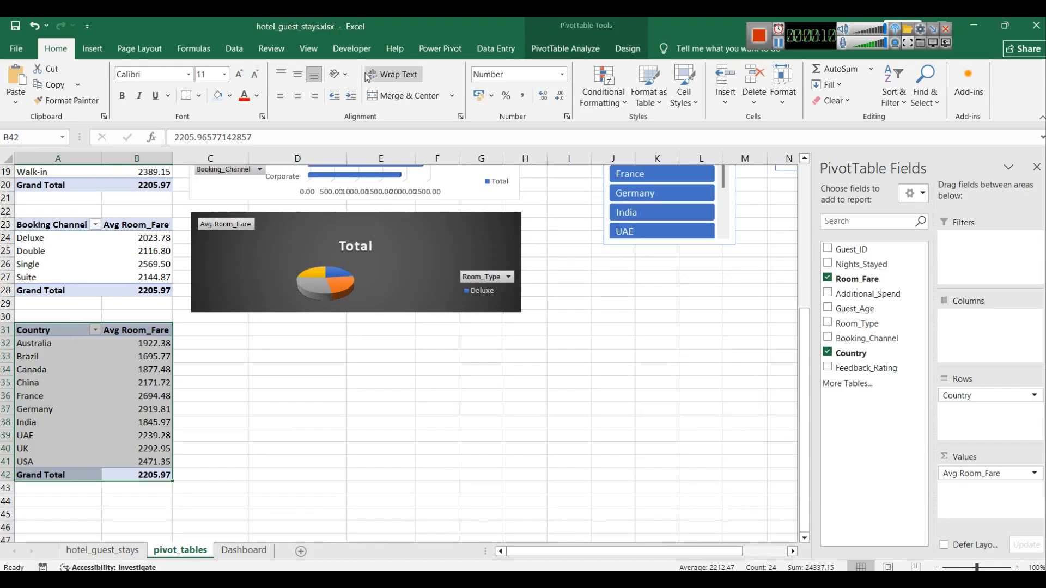
pyautogui.click(94, 49)
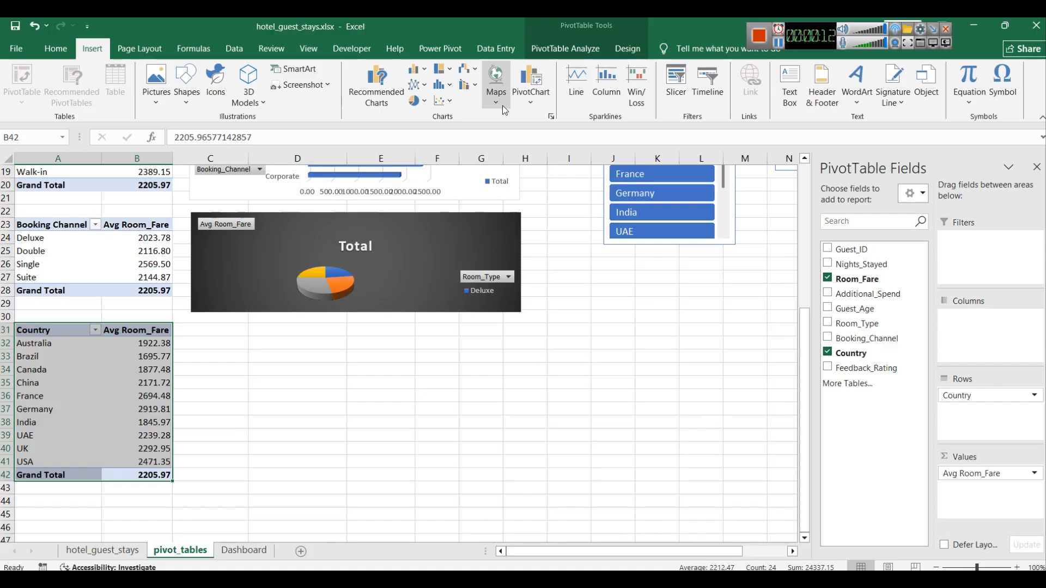
pyautogui.click(532, 103)
pyautogui.click(551, 118)
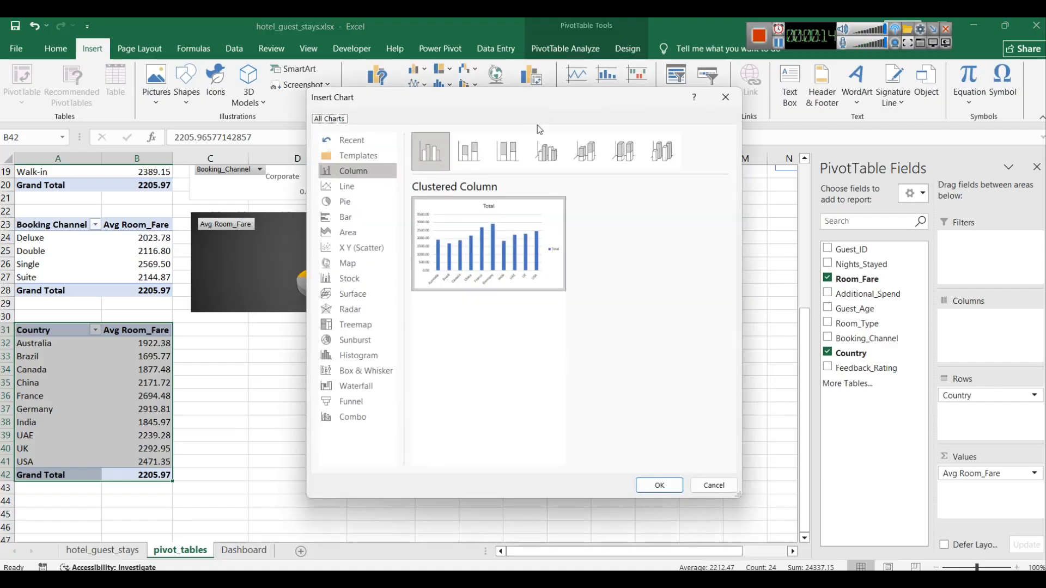
pyautogui.click(351, 262)
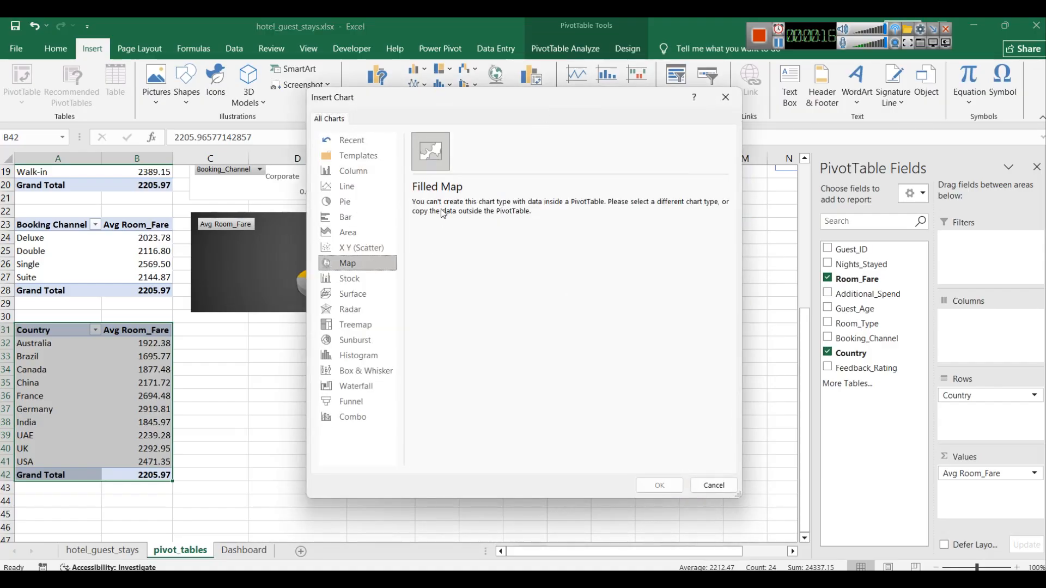
pyautogui.click(709, 485)
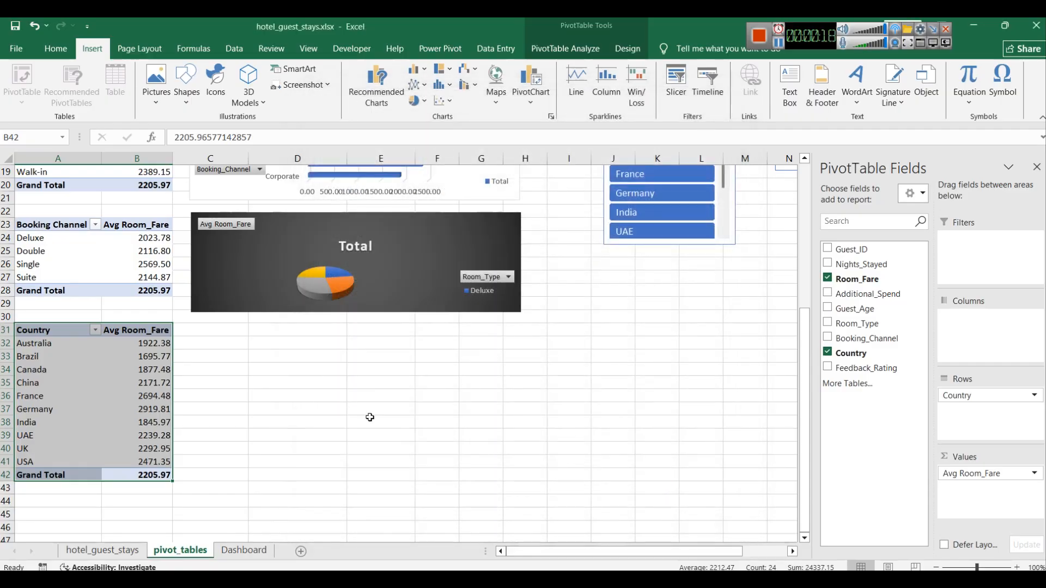
# Step: Copy the country pivot rows without the grand total and paste them as values at D32
pyautogui.moveTo(369, 413); pyautogui.dragTo(370, 423)
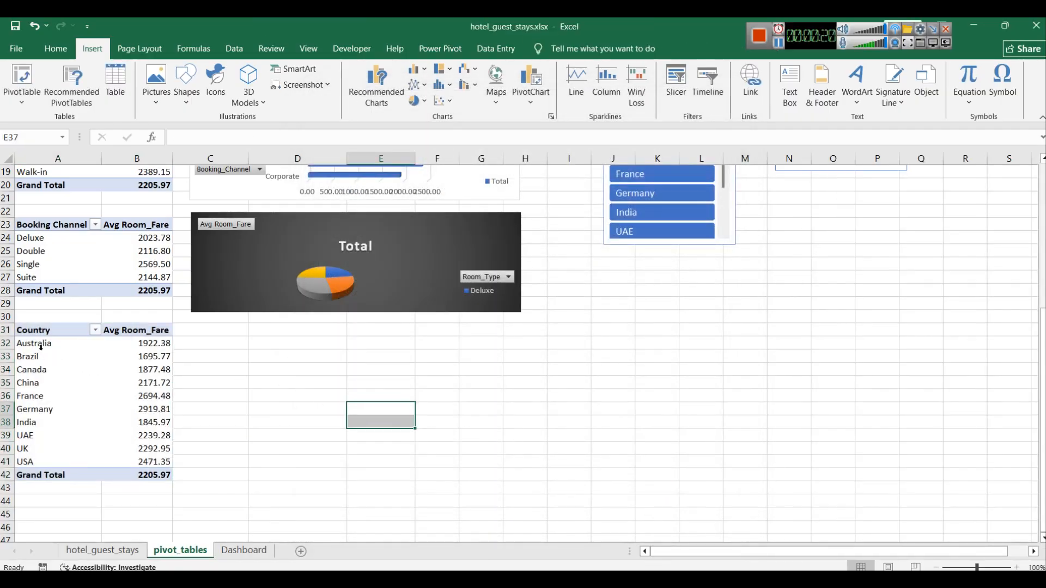
pyautogui.moveTo(38, 333); pyautogui.dragTo(156, 462)
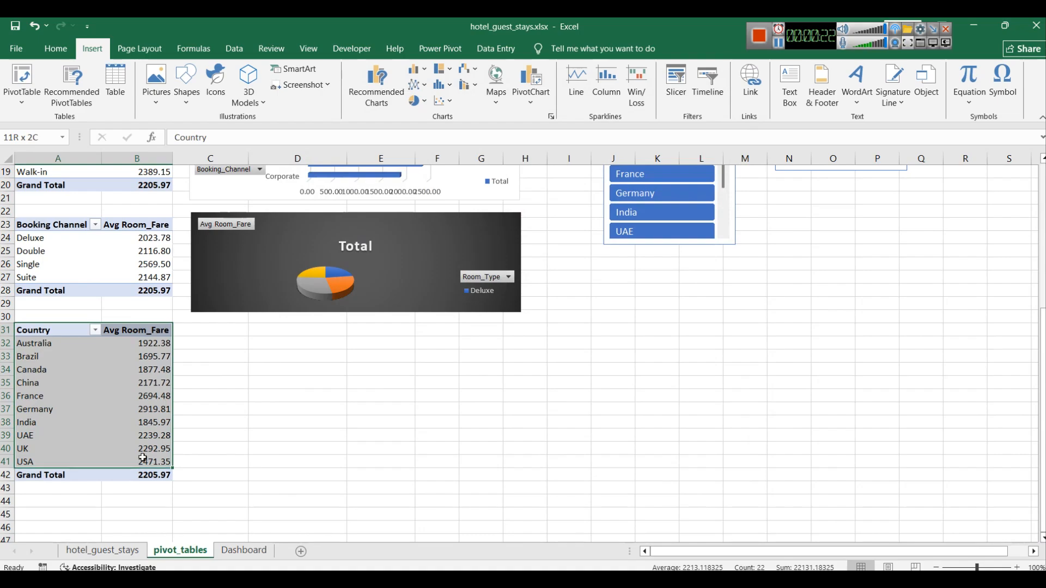
pyautogui.hotkey('ctrl', 'c')
pyautogui.click(268, 345)
pyautogui.hotkey('ctrl', 'v')
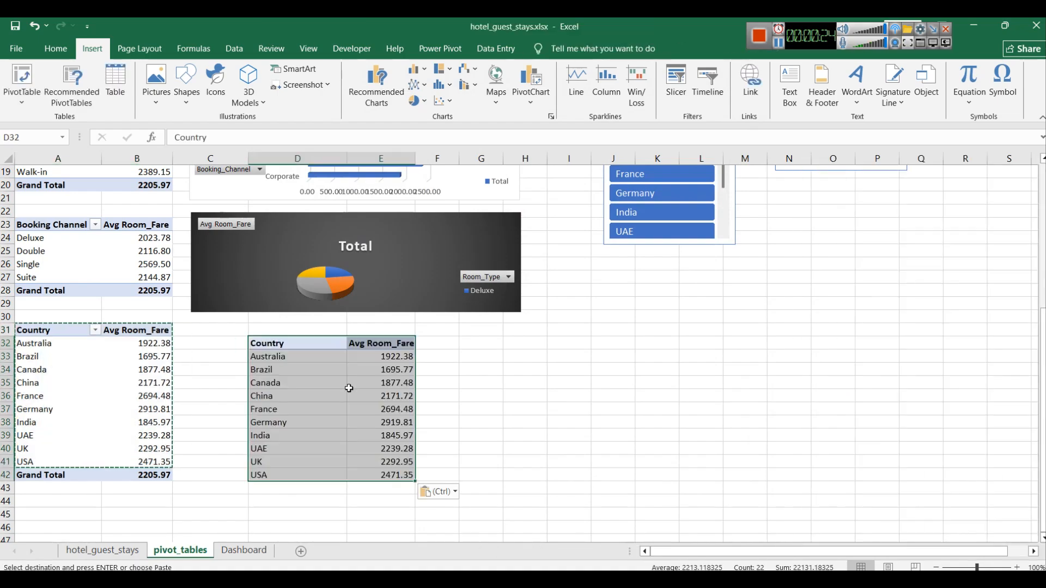
pyautogui.click(438, 461)
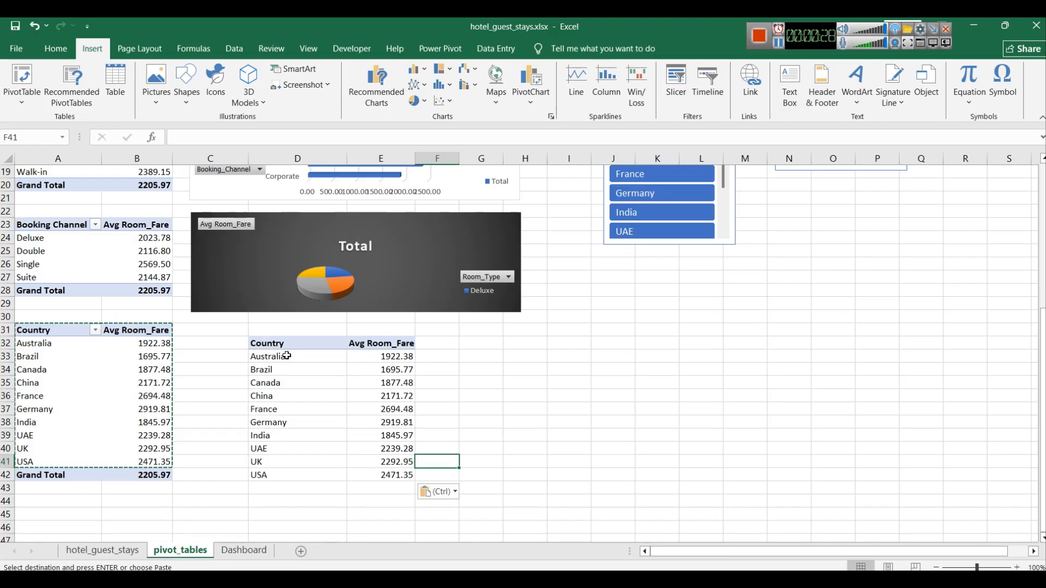
pyautogui.hotkey('ctrl', 'z')
pyautogui.rightClick(279, 350)
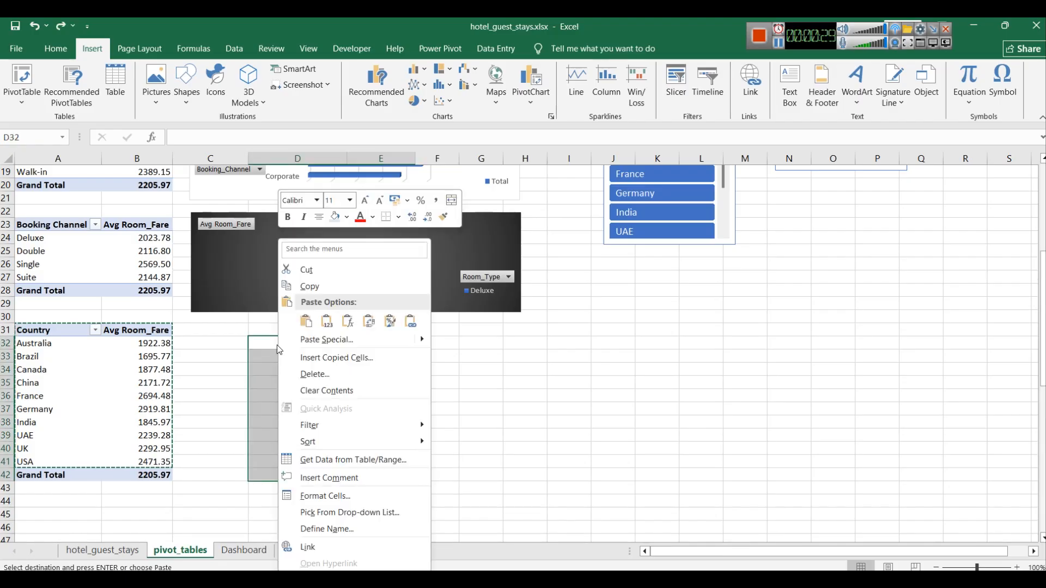
pyautogui.click(325, 322)
# Step: Paste the copied country rows again at G32 and undo that paste
pyautogui.click(374, 407)
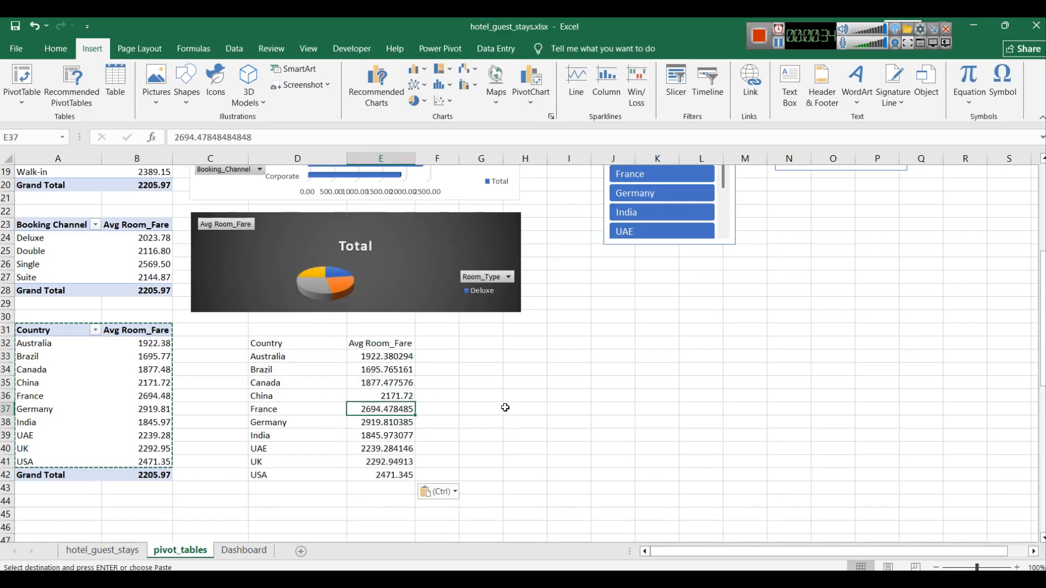
pyautogui.click(384, 473)
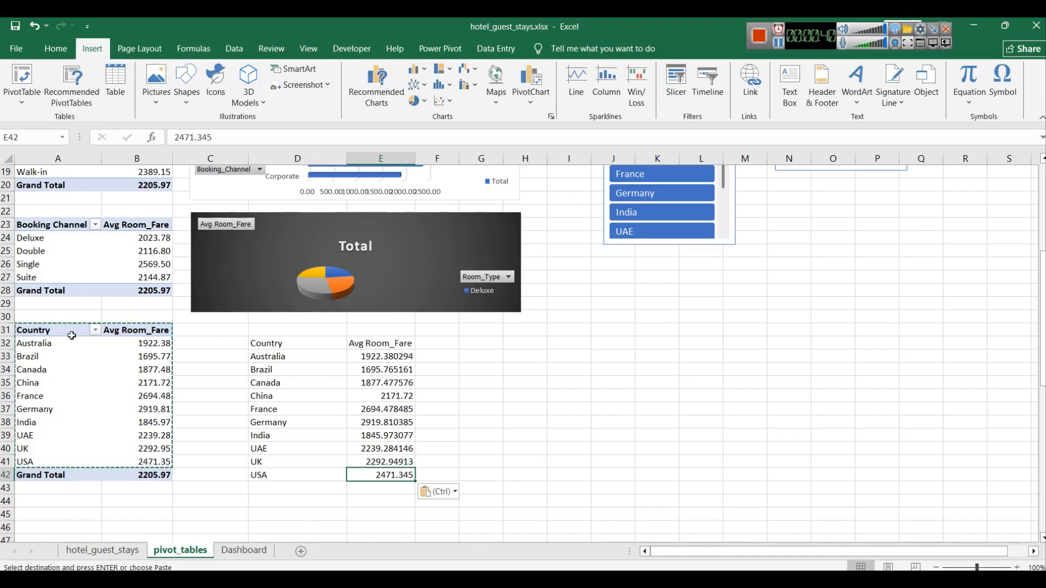
pyautogui.click(493, 358)
pyautogui.click(492, 344)
pyautogui.hotkey('ctrl', 'v')
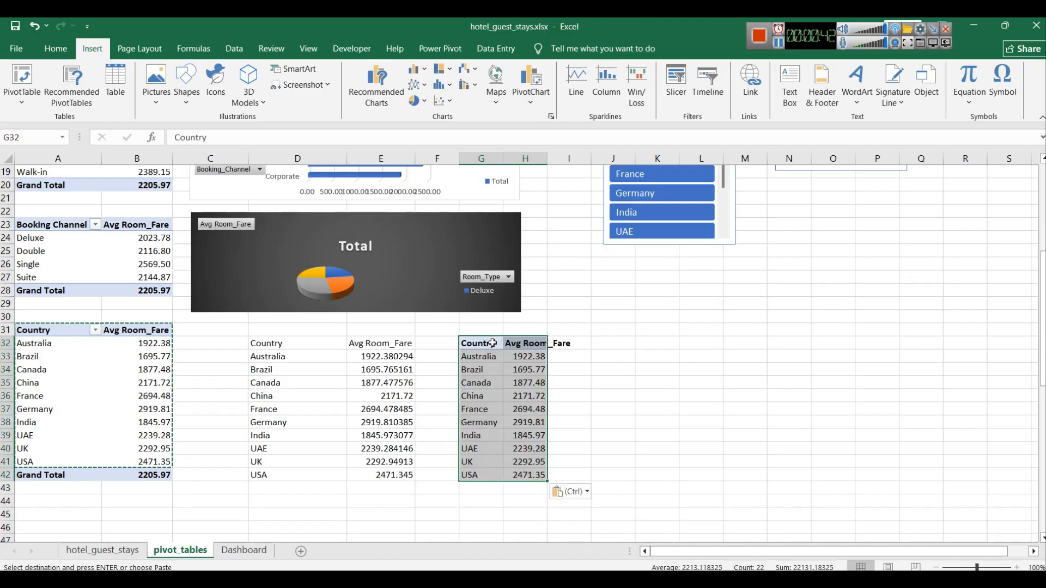
pyautogui.click(486, 347)
pyautogui.click(521, 350)
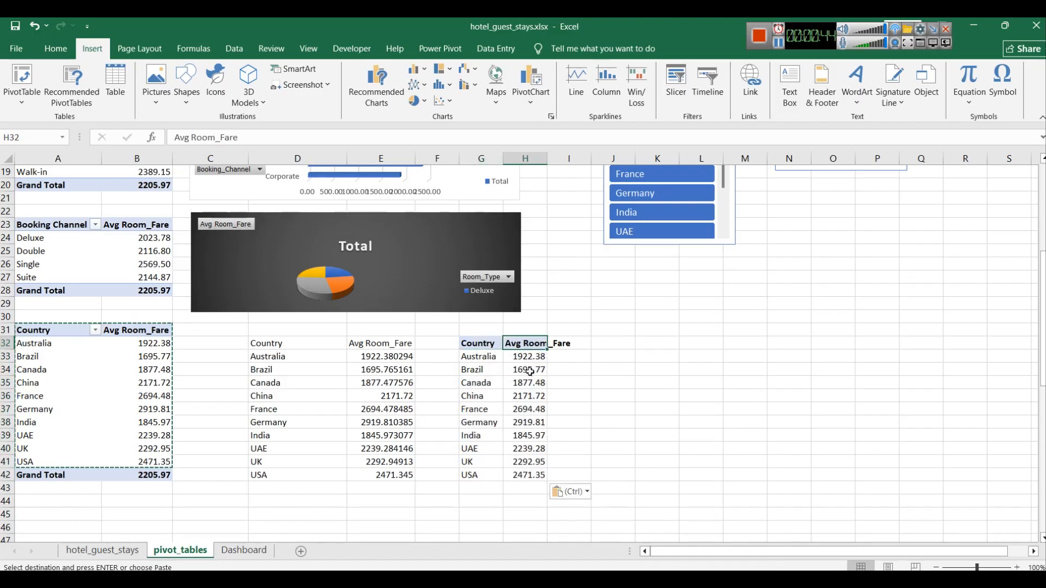
pyautogui.hotkey('ctrl', 'z')
# Step: Insert a filled map chart from the pasted country and Avg Room_Fare values and move it beside them
pyautogui.click(289, 344)
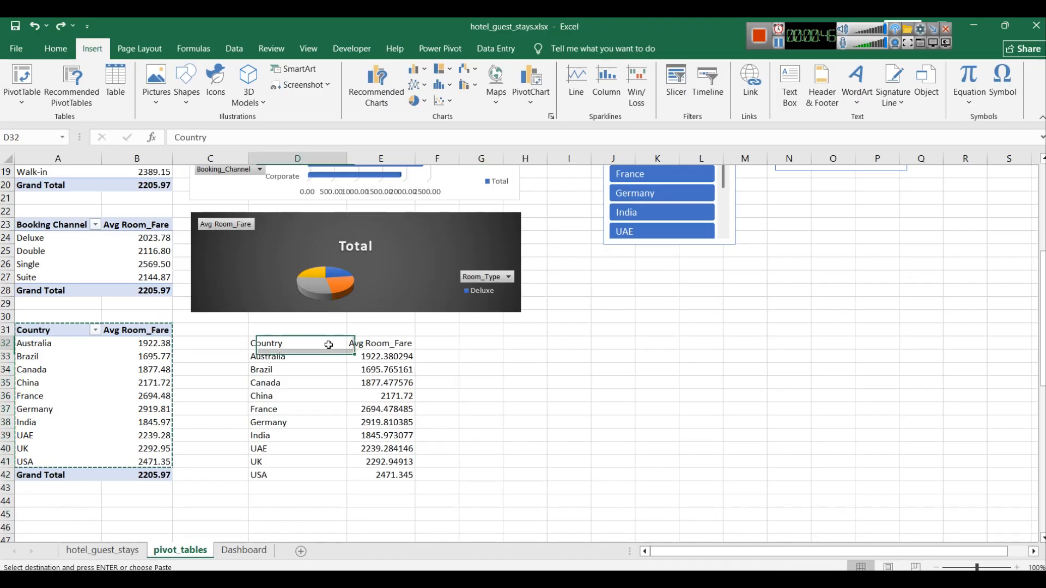
pyautogui.moveTo(397, 474); pyautogui.dragTo(260, 340)
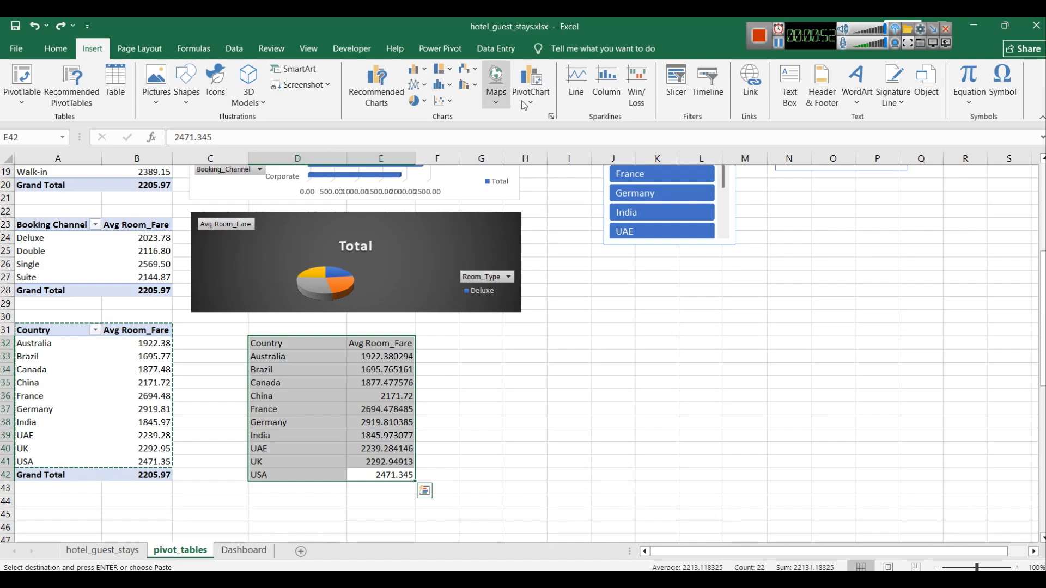
pyautogui.click(496, 82)
pyautogui.click(506, 139)
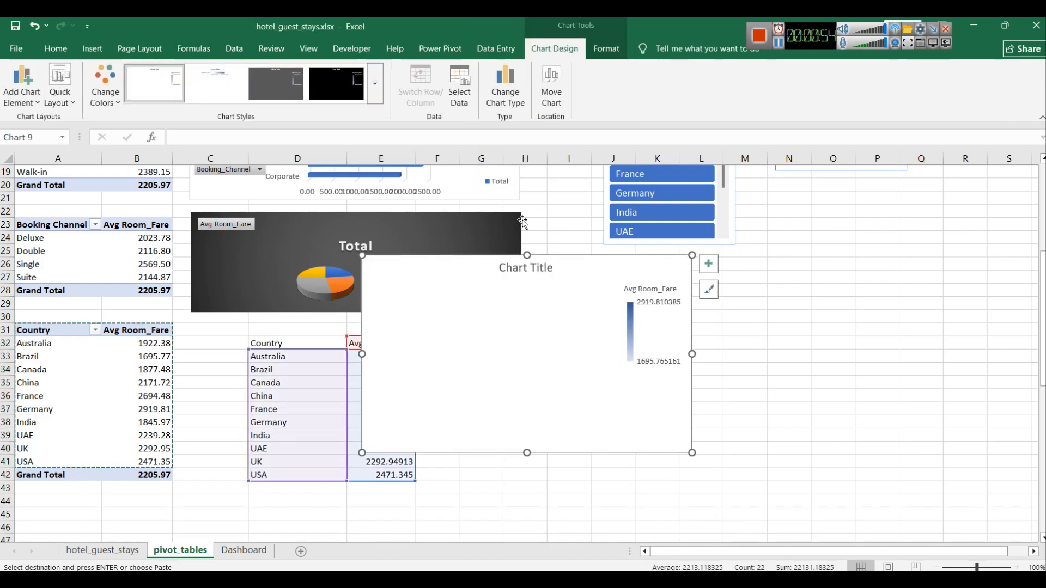
pyautogui.moveTo(645, 270); pyautogui.dragTo(774, 334)
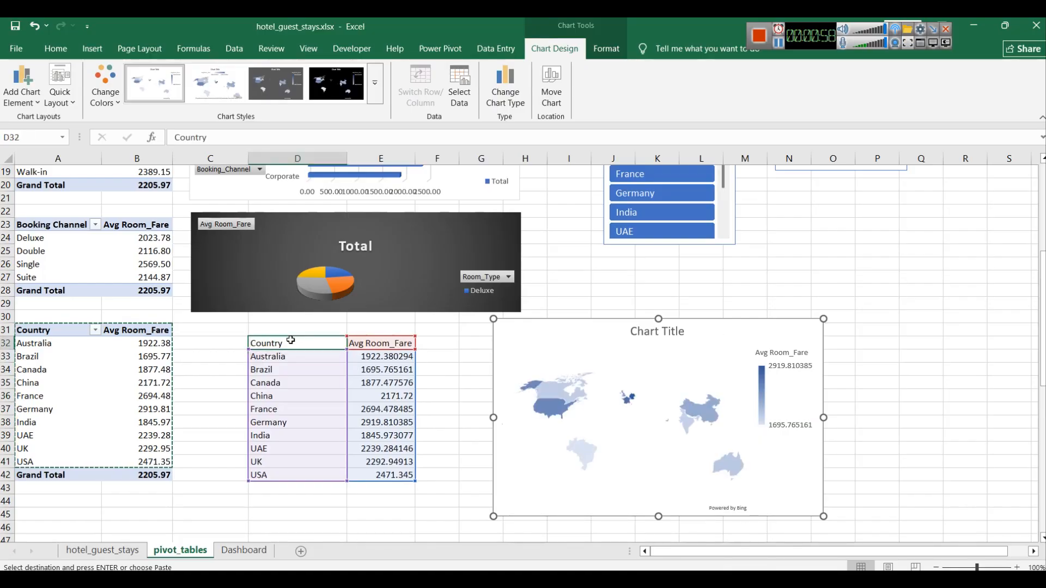
# Step: Test the Country and Room_Type slicers against the pivot tables and clear their filters
pyautogui.click(293, 341)
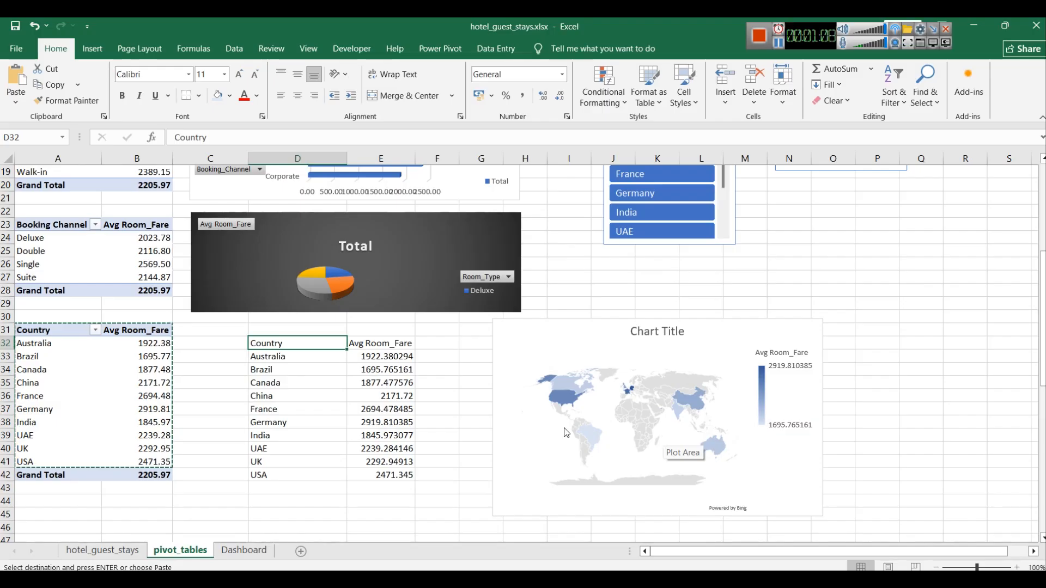
pyautogui.click(647, 195)
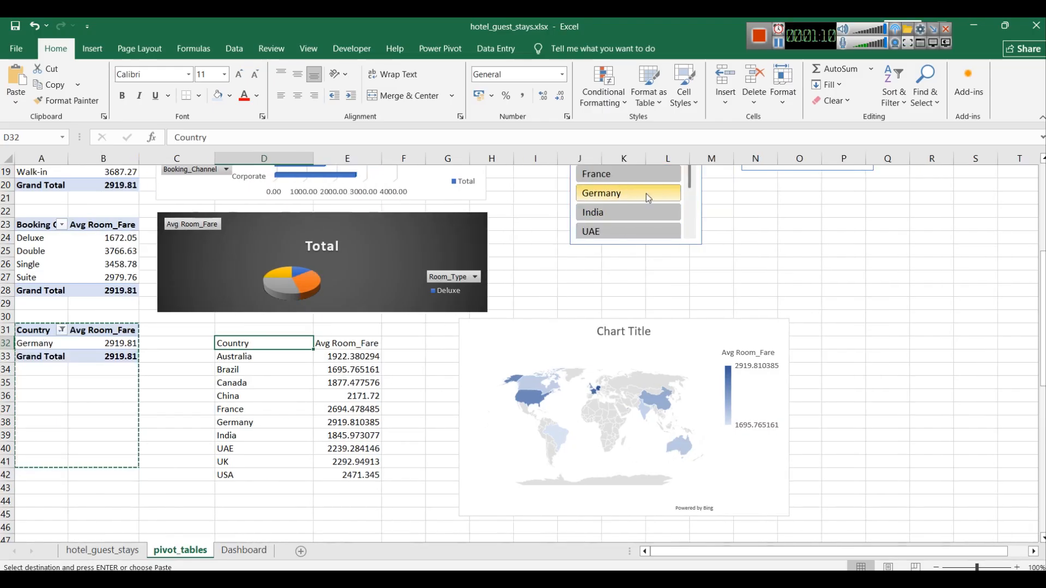
pyautogui.click(648, 211)
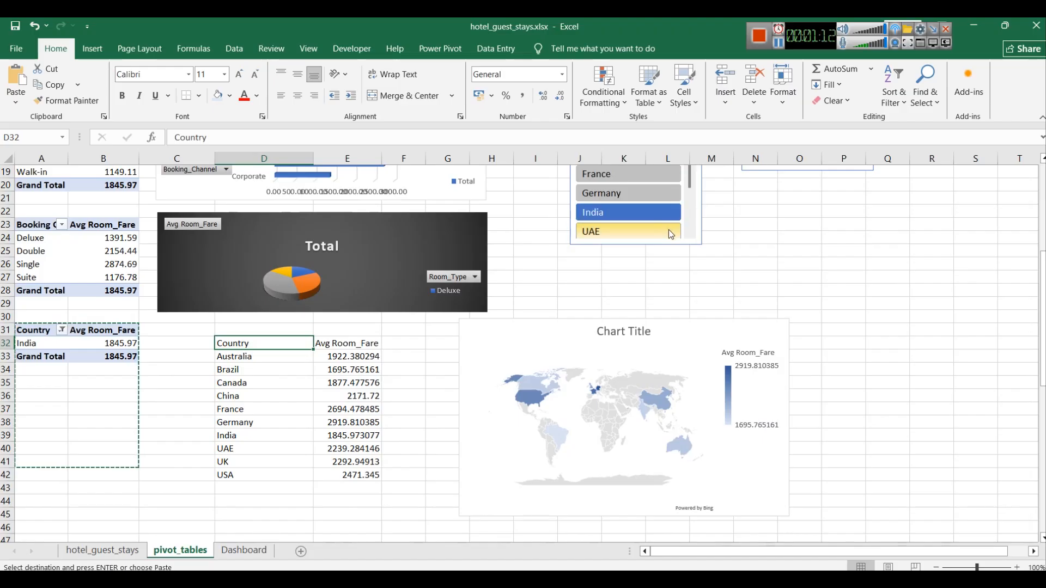
pyautogui.scroll(3, 692, 185)
pyautogui.click(688, 195)
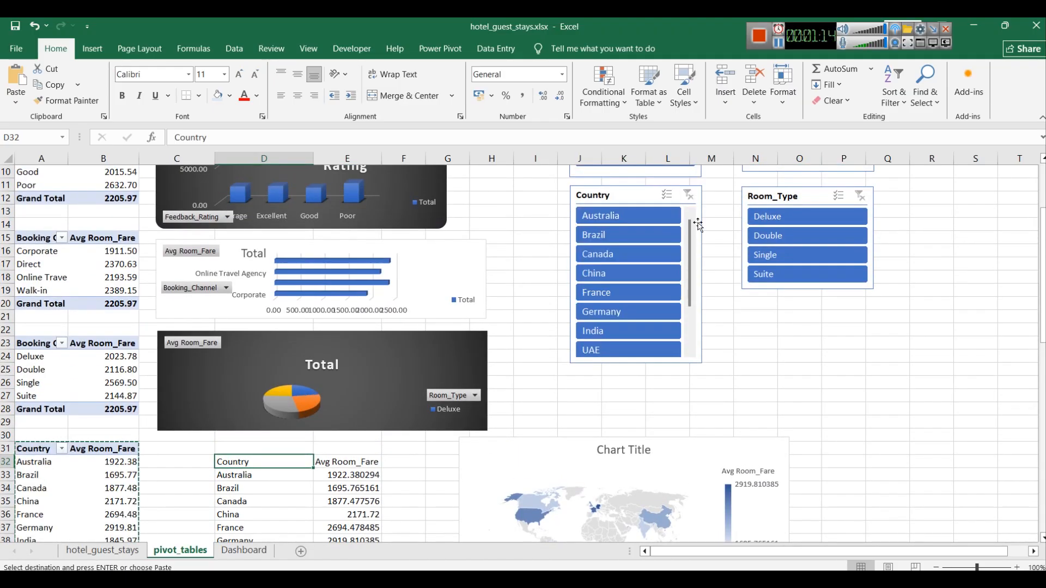
pyautogui.click(778, 255)
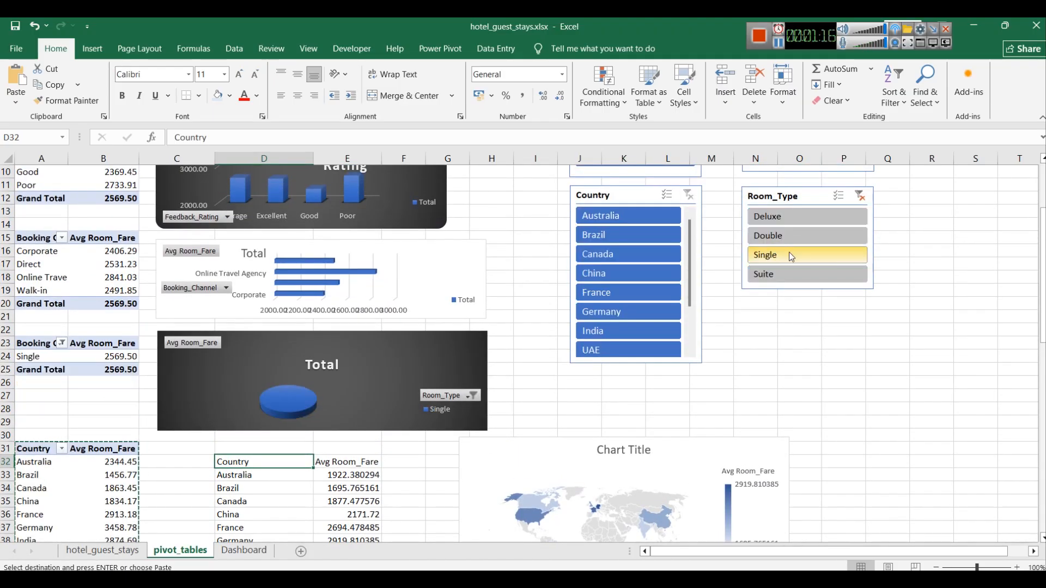
pyautogui.click(861, 195)
pyautogui.scroll(-3, 593, 344)
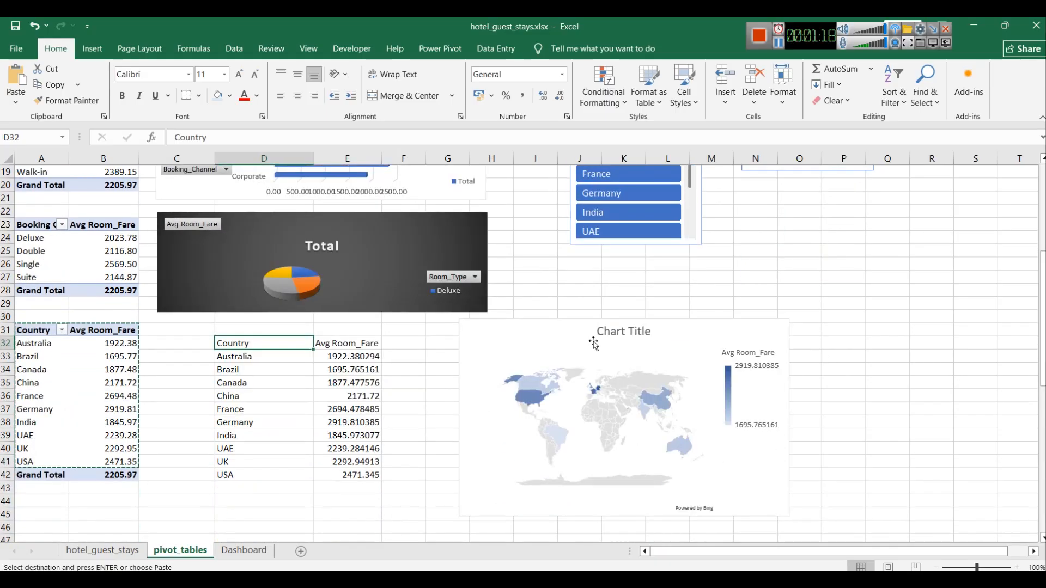
# Step: Change the map chart's data source to the country pivot table range A32:B41
pyautogui.click(582, 342)
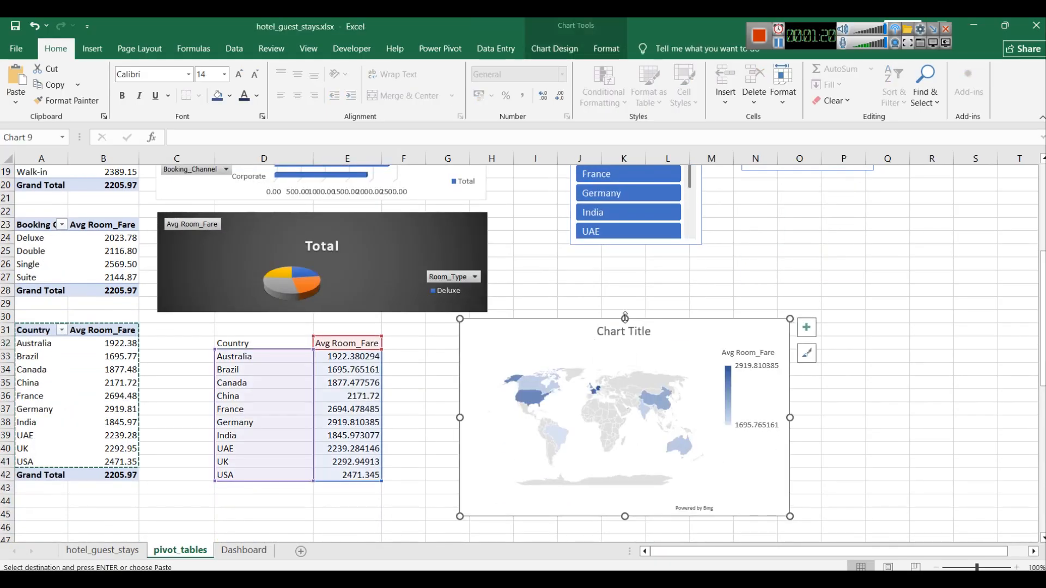
pyautogui.rightClick(693, 323)
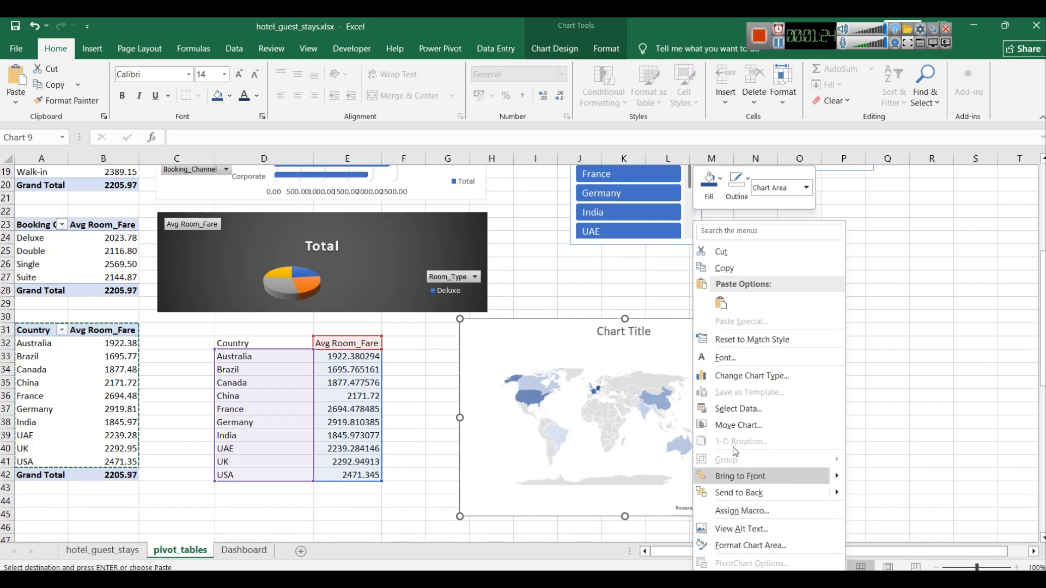
pyautogui.click(738, 409)
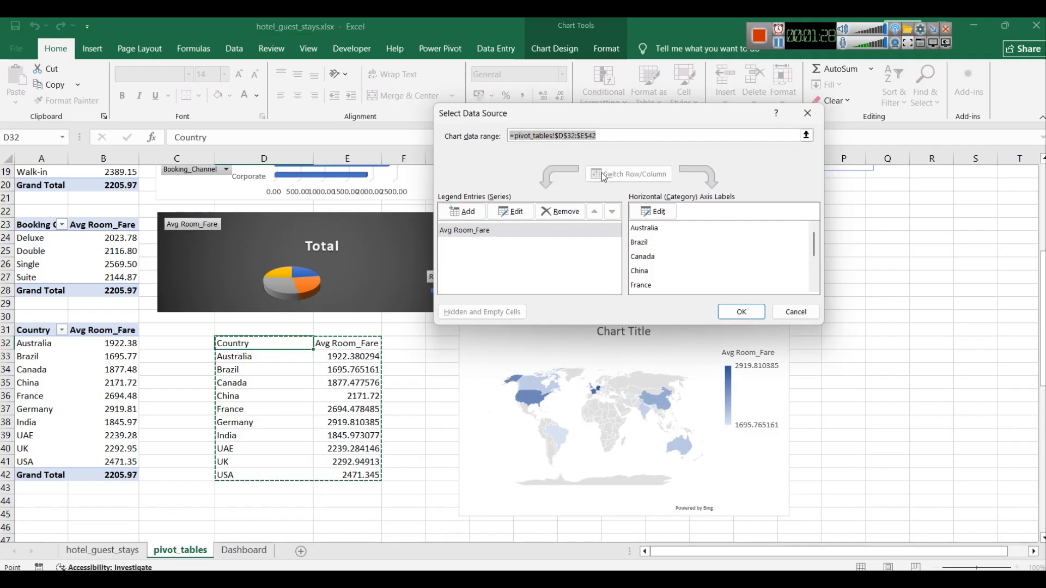
pyautogui.moveTo(39, 343); pyautogui.dragTo(103, 462)
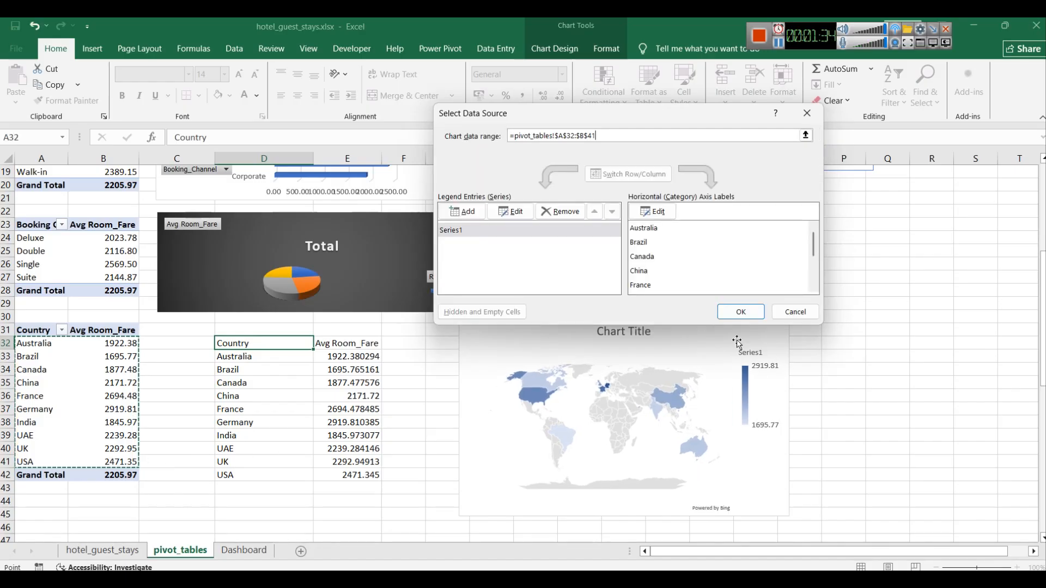
pyautogui.click(739, 311)
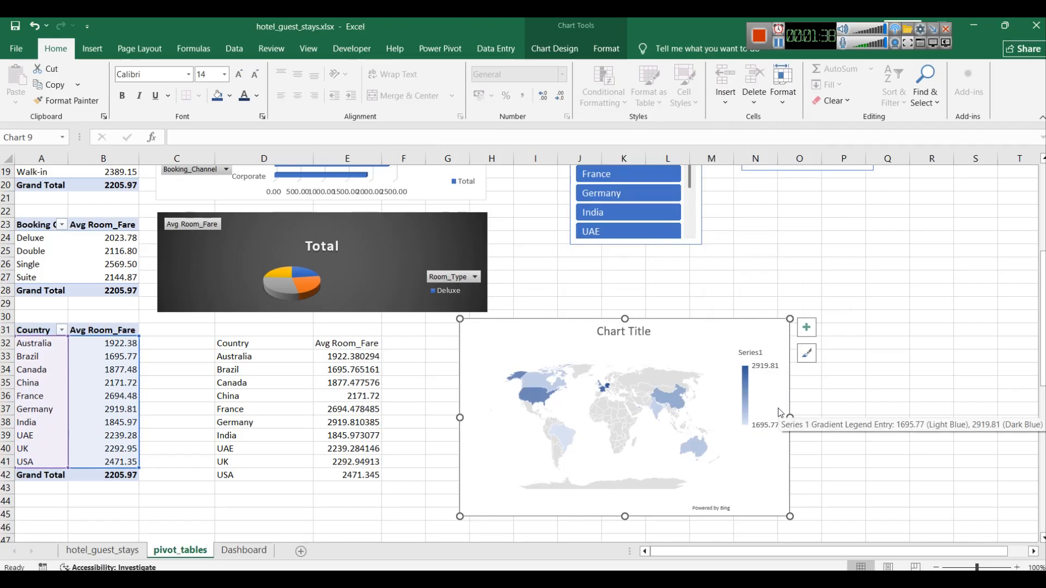
# Step: Test the Country slicer on the map chart by picking Germany and India, then clear the filter
pyautogui.click(629, 194)
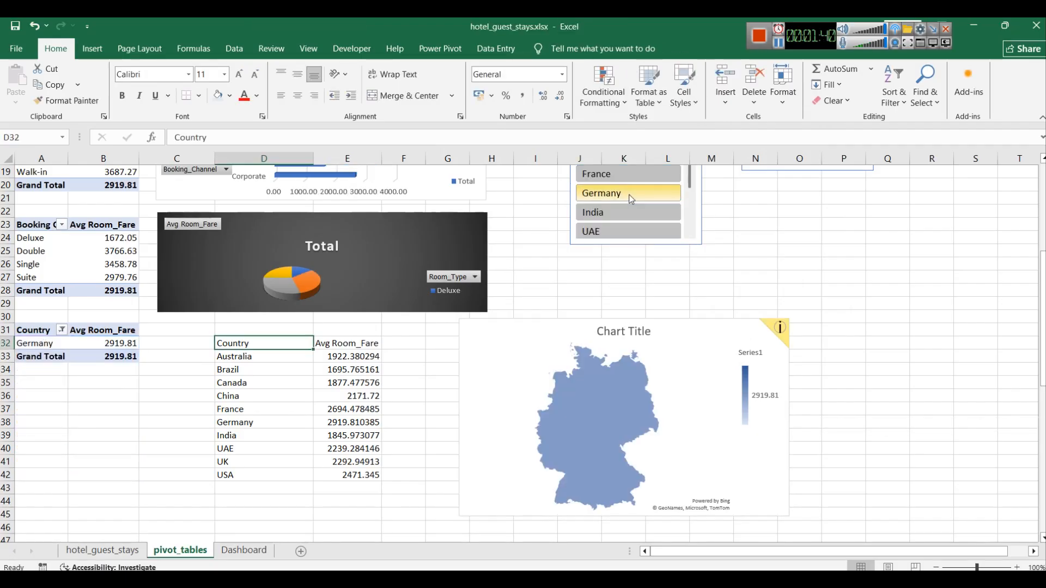
pyautogui.click(632, 212)
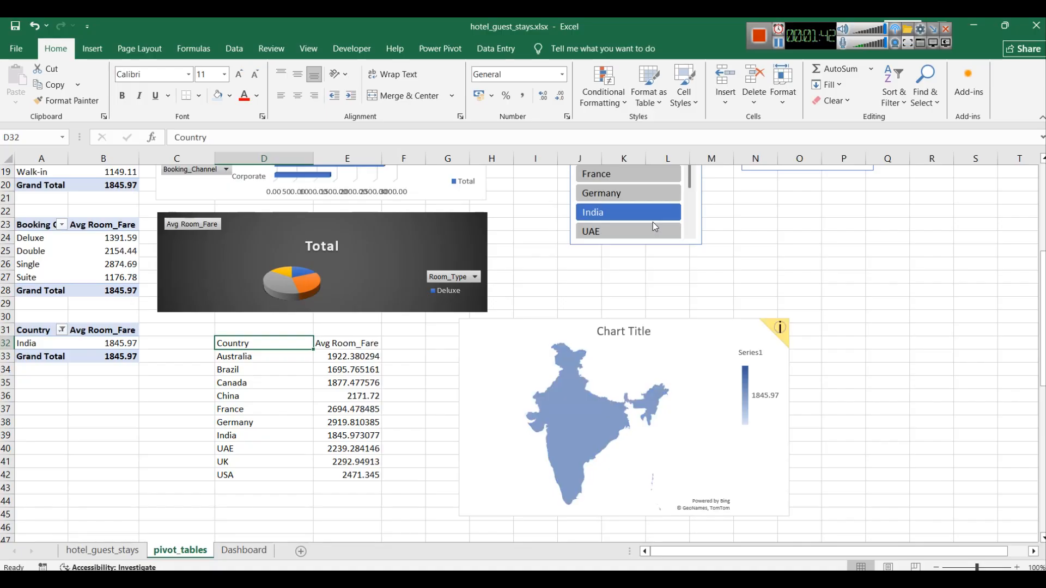
pyautogui.scroll(2, 652, 221)
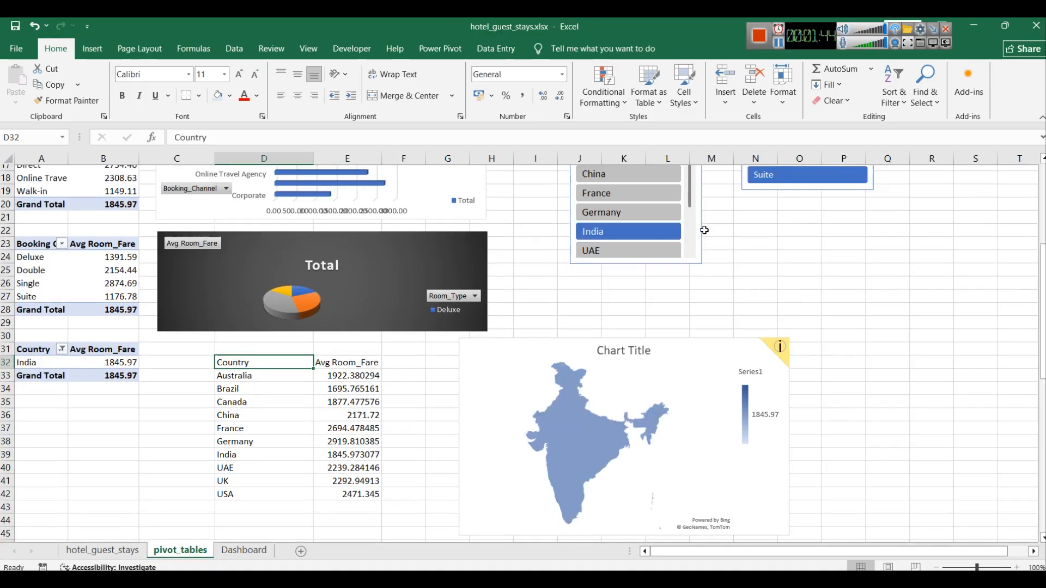
pyautogui.scroll(1, 672, 217)
pyautogui.click(688, 194)
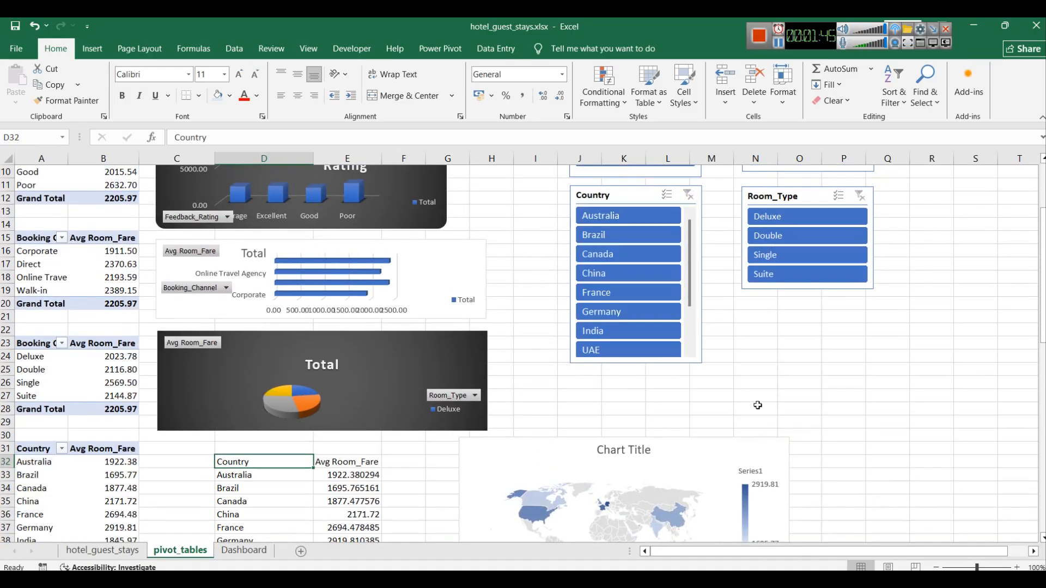
# Step: Nudge the map chart down slightly and apply a dark chart style to it
pyautogui.scroll(-2, 784, 375)
pyautogui.scroll(-1, 785, 375)
pyautogui.scroll(-1, 693, 336)
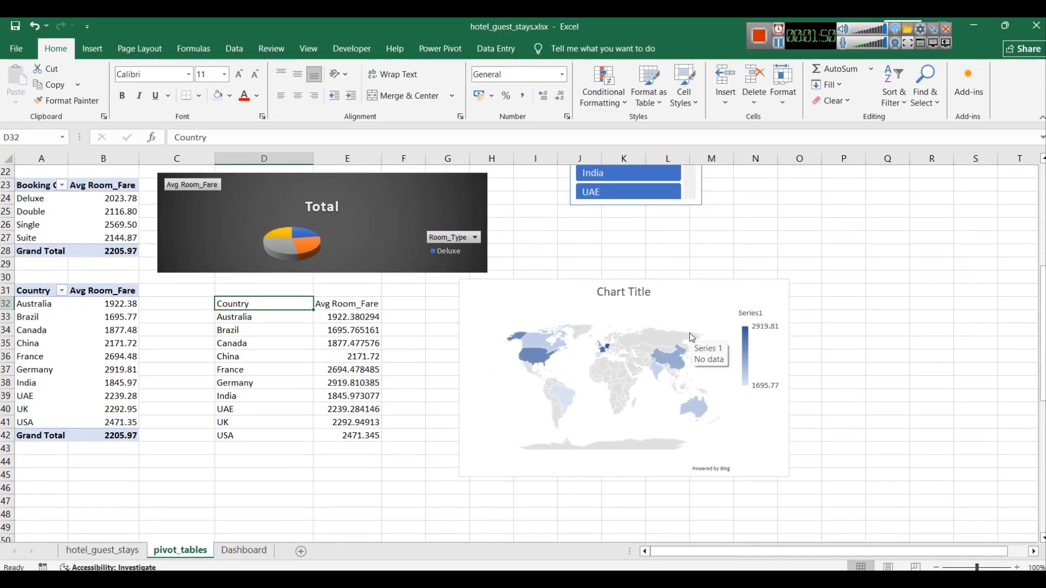
pyautogui.moveTo(701, 349)
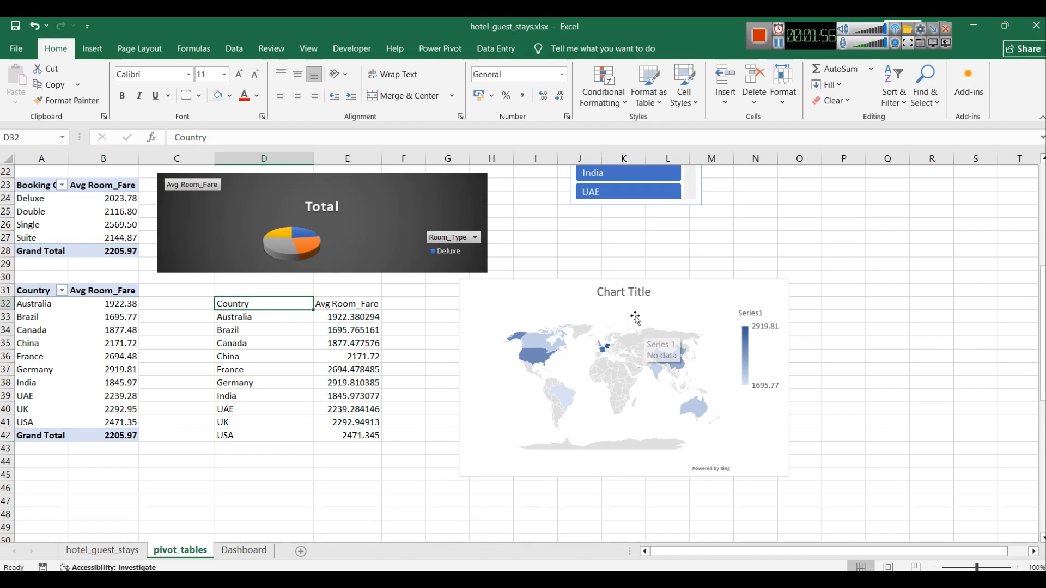
pyautogui.click(663, 287)
pyautogui.moveTo(624, 276); pyautogui.dragTo(624, 293)
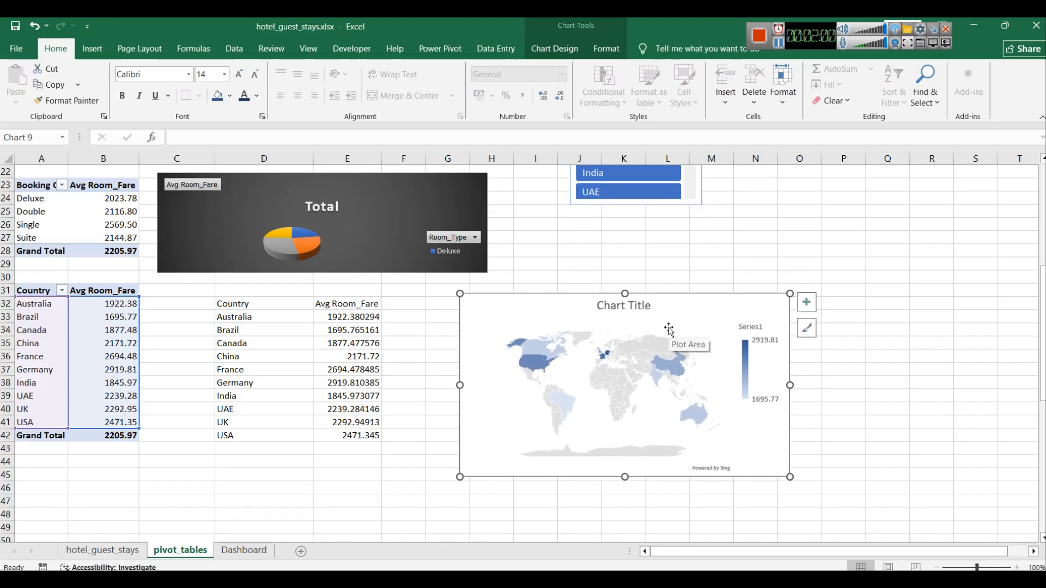
pyautogui.click(806, 328)
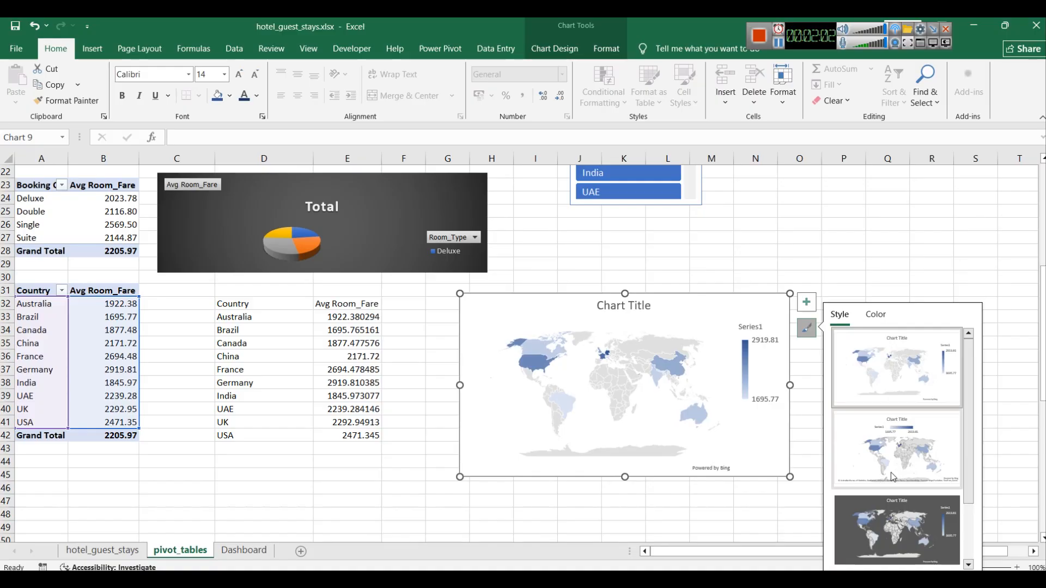
pyautogui.scroll(-1, 888, 514)
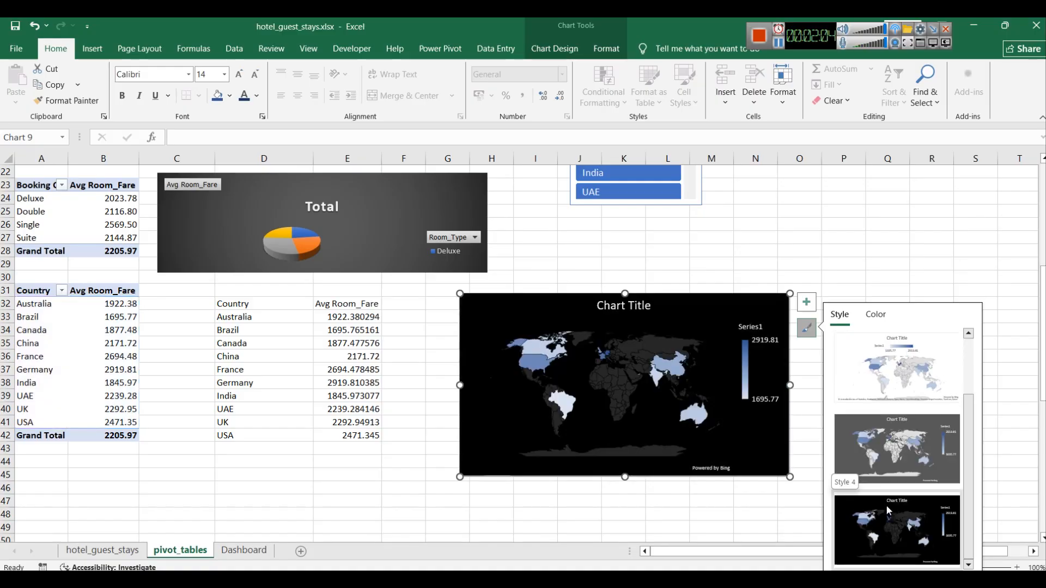
pyautogui.click(888, 510)
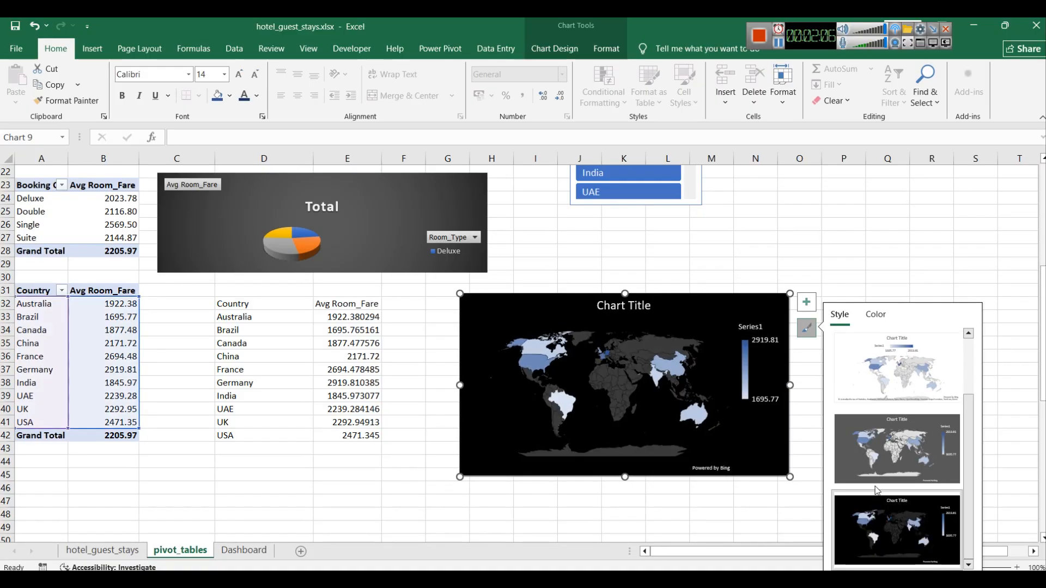
# Step: Fill the map chart's area with a dark blue theme colour and shift the chart down a little
pyautogui.rightClick(699, 314)
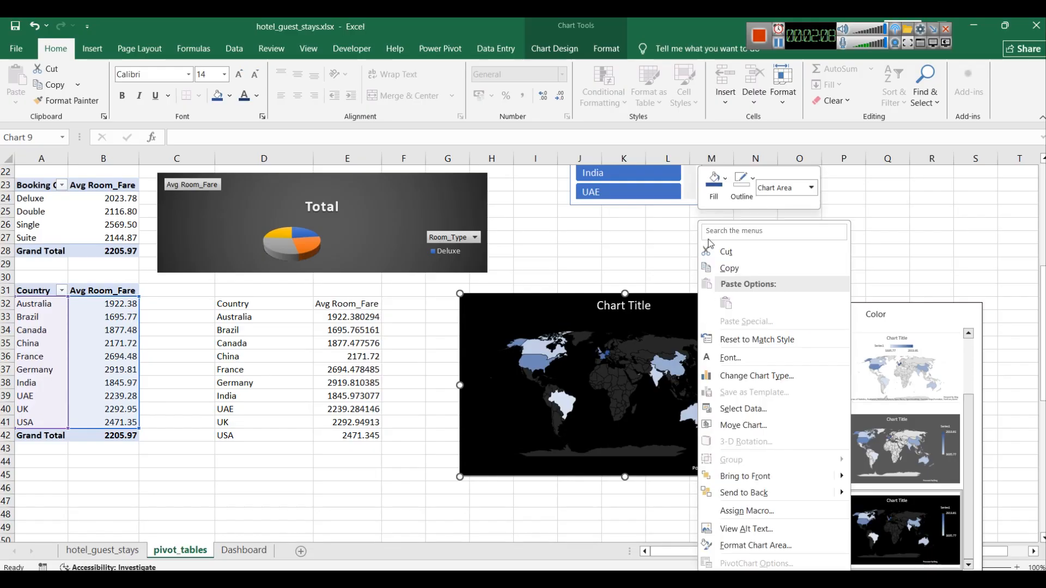
pyautogui.click(710, 192)
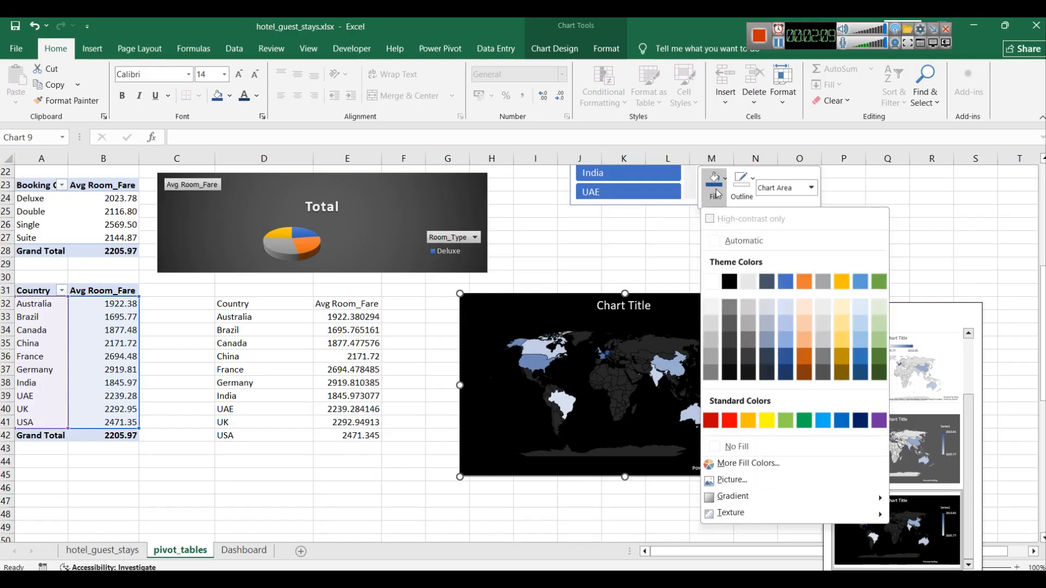
pyautogui.click(787, 360)
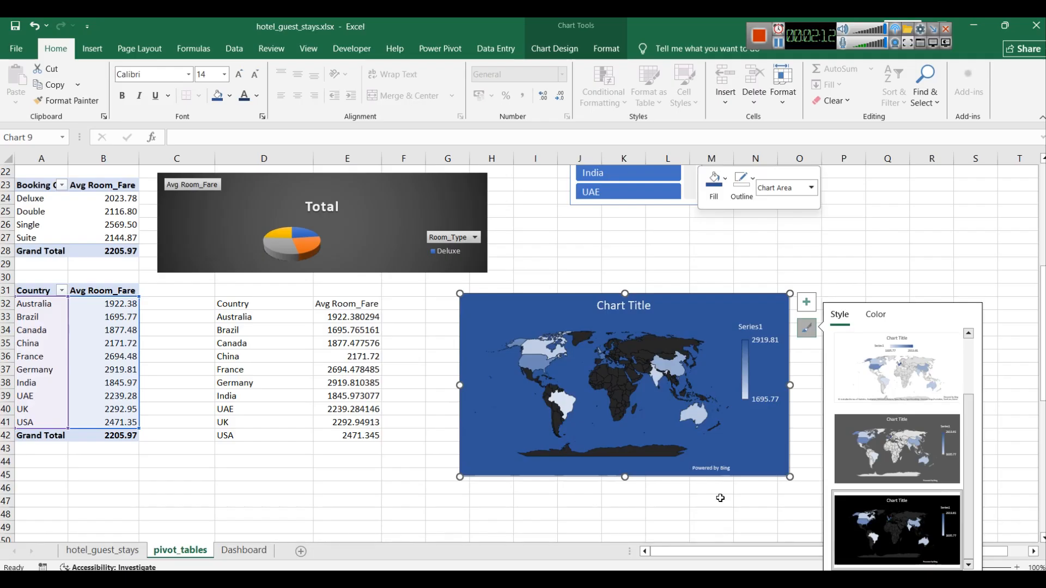
pyautogui.moveTo(625, 293); pyautogui.dragTo(627, 316)
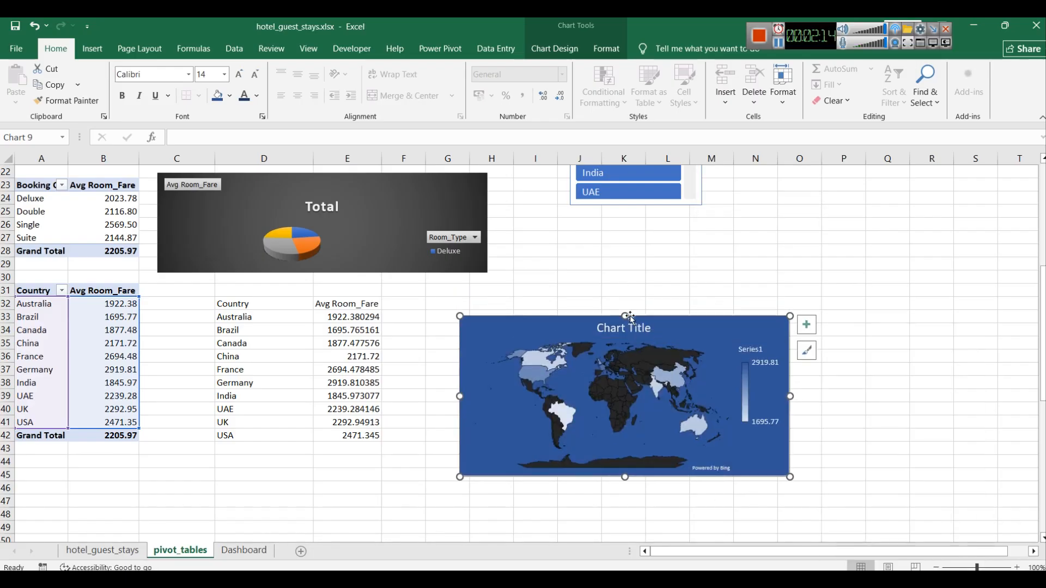
# Step: Retitle the map chart as "Countrywise Avg Room Fare"
pyautogui.doubleClick(617, 329)
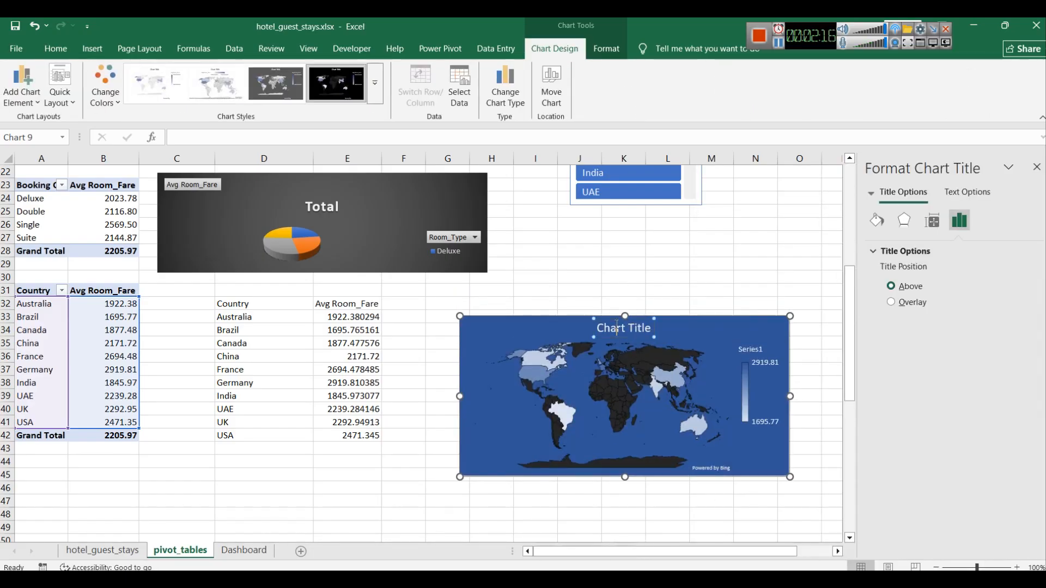
pyautogui.press('BackSpace')
pyautogui.write('Countrywise Avg Room Fare')
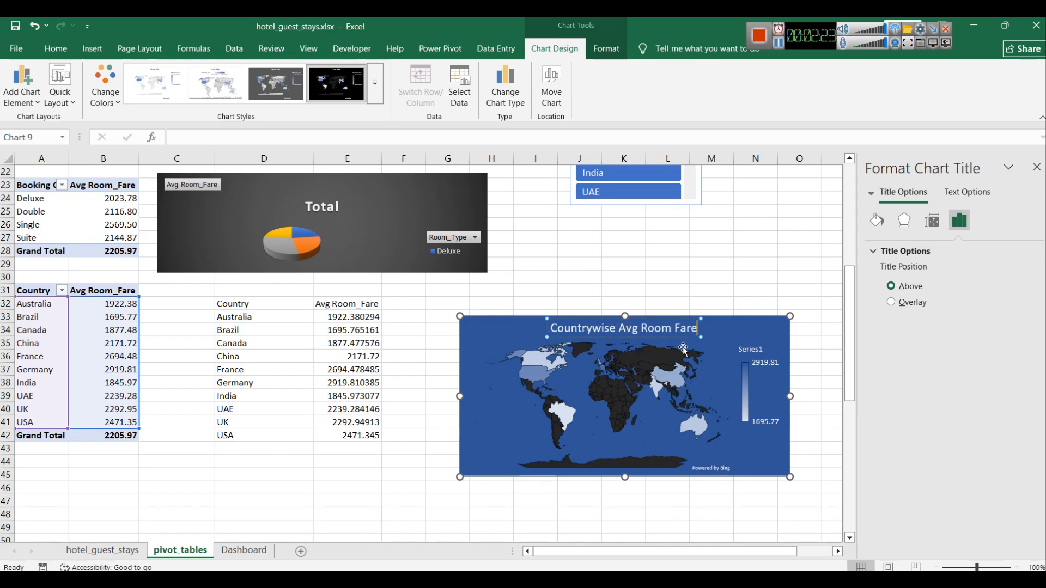
pyautogui.click(757, 293)
pyautogui.click(741, 323)
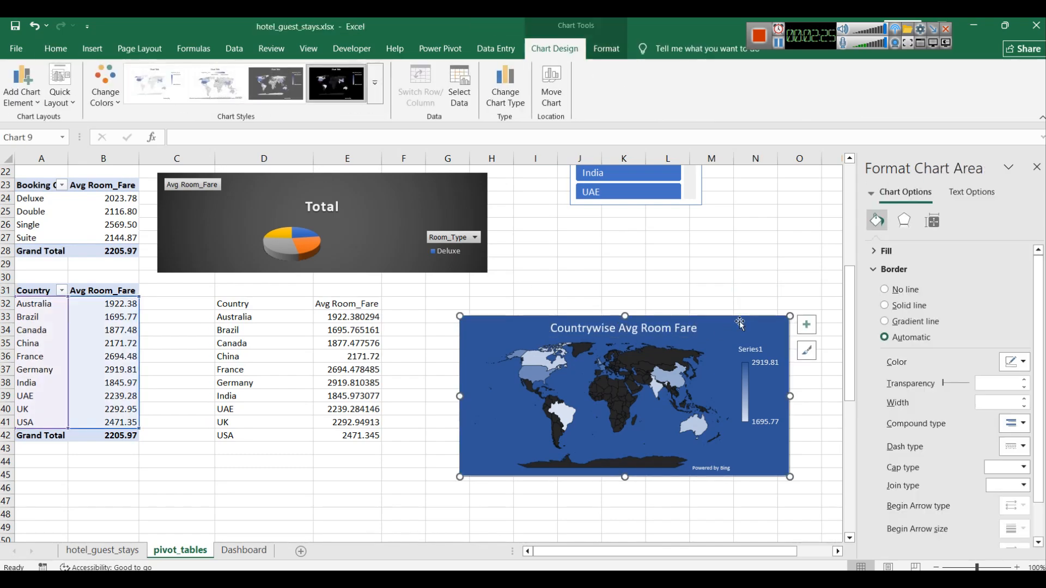
# Step: Paste the map chart onto the Dashboard sheet and place it below the feedback rating chart
pyautogui.click(240, 550)
pyautogui.hotkey('ctrl', 'v')
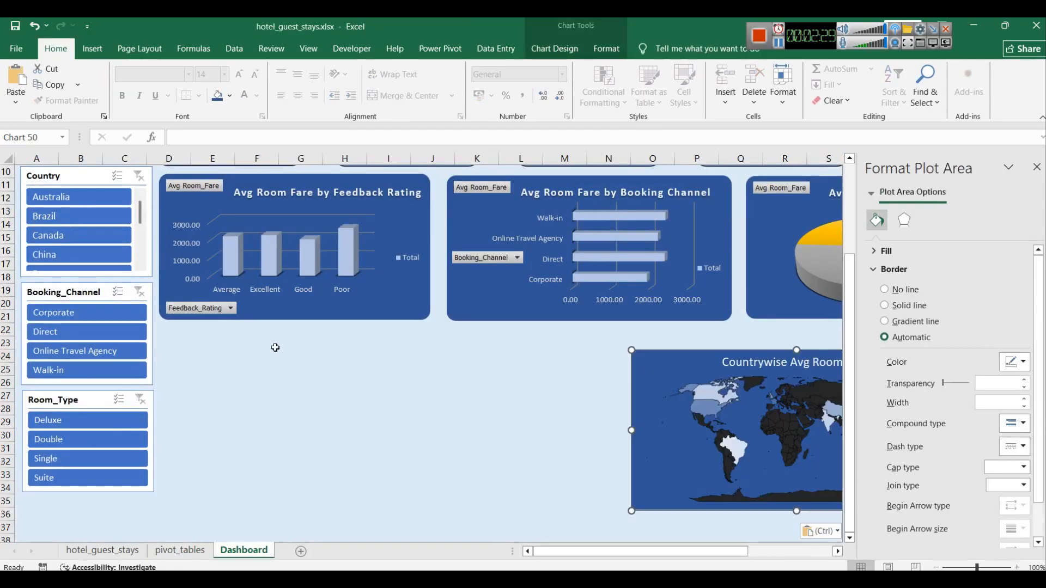
pyautogui.moveTo(680, 359); pyautogui.dragTo(208, 334)
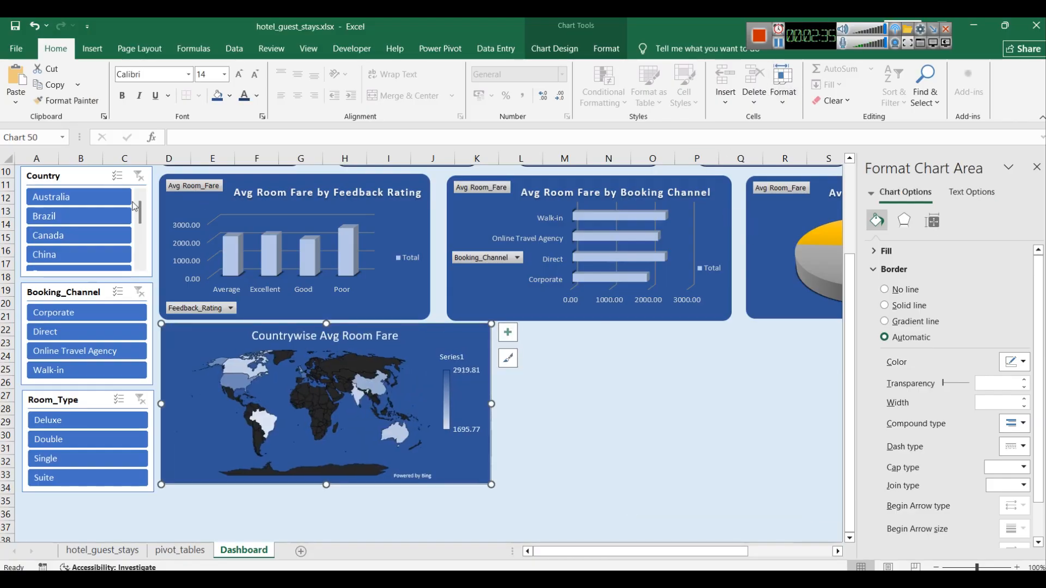
# Step: Filter the Booking_Channel slicer to Corporate and then Direct to test the dashboard map chart
pyautogui.click(70, 312)
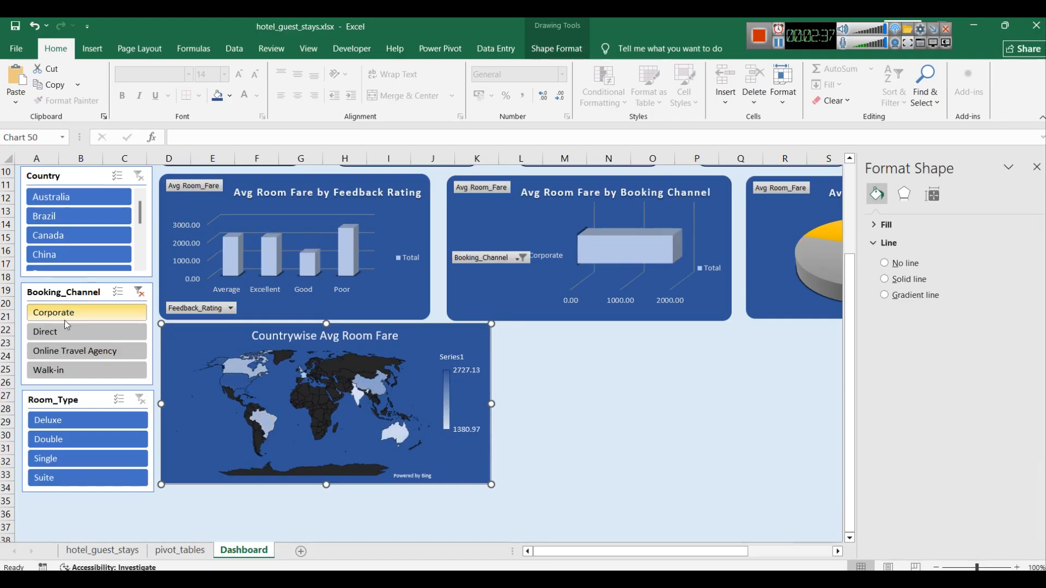
pyautogui.click(53, 333)
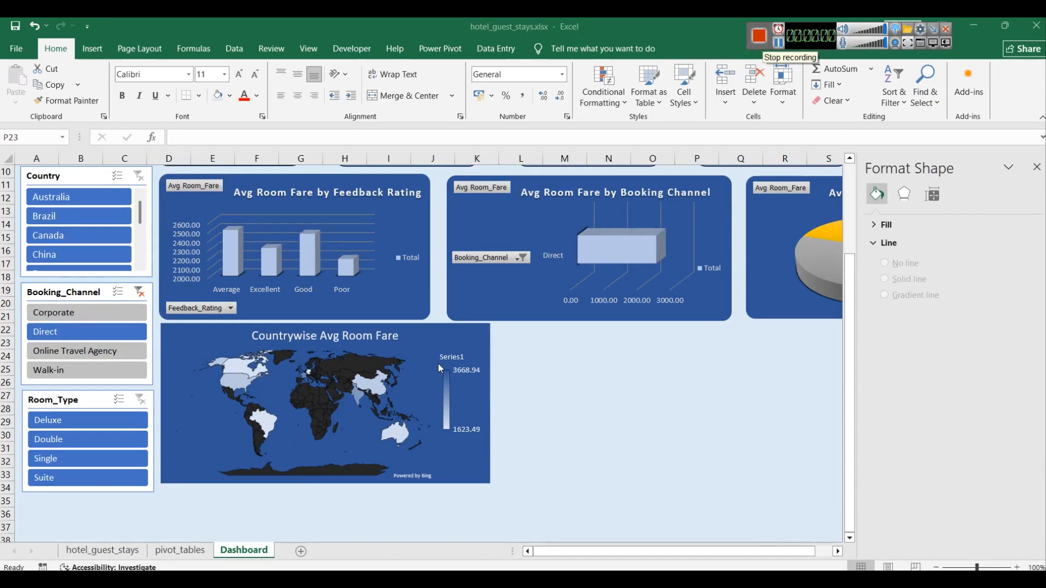
pyautogui.click(449, 320)
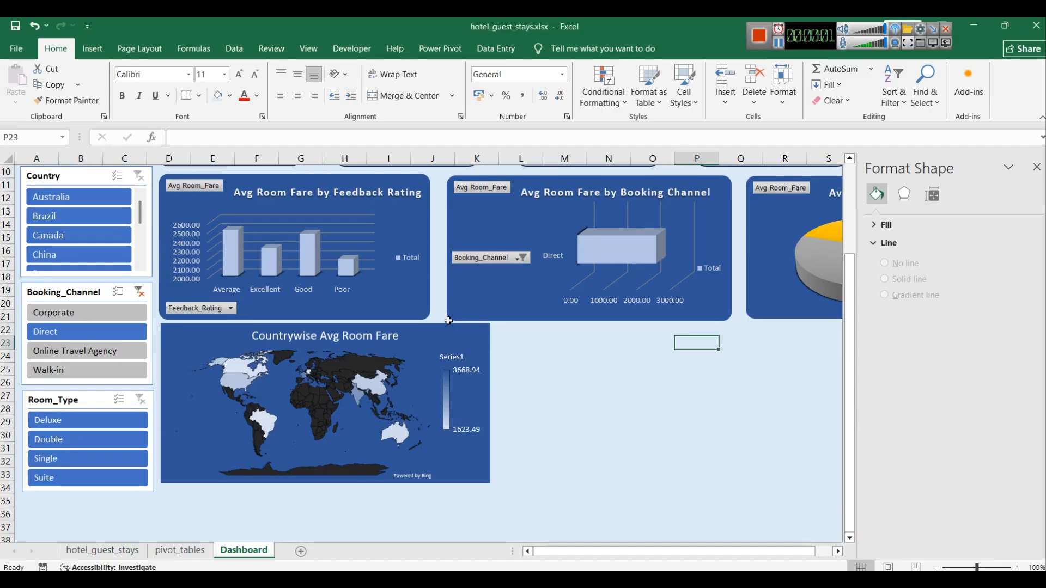
# Step: Resize the dashboard map chart to match the width and alignment of the chart above it
pyautogui.click(450, 326)
pyautogui.moveTo(479, 405); pyautogui.dragTo(431, 406)
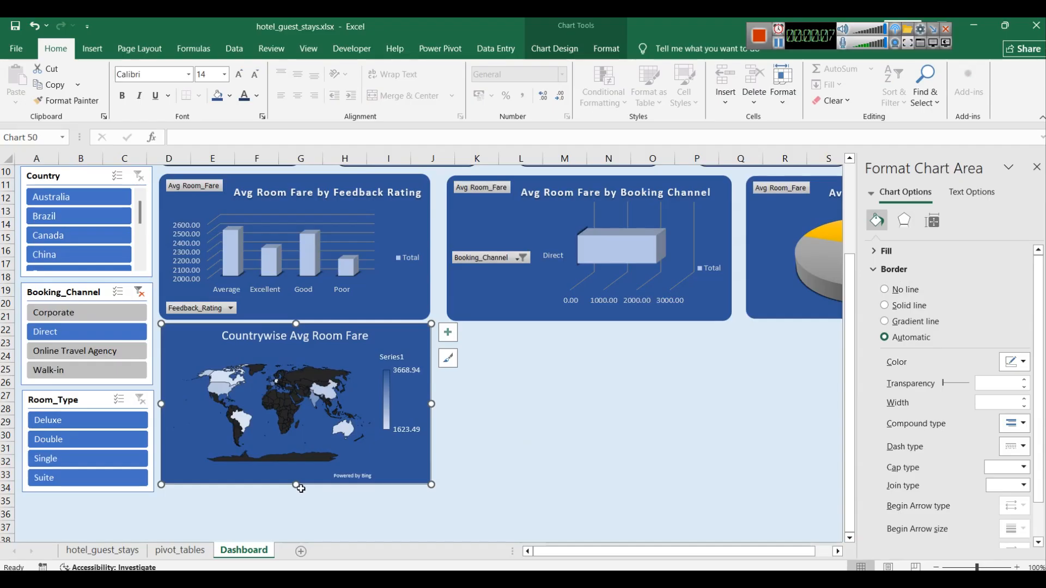
pyautogui.moveTo(294, 487); pyautogui.dragTo(294, 494)
pyautogui.moveTo(297, 324); pyautogui.dragTo(297, 331)
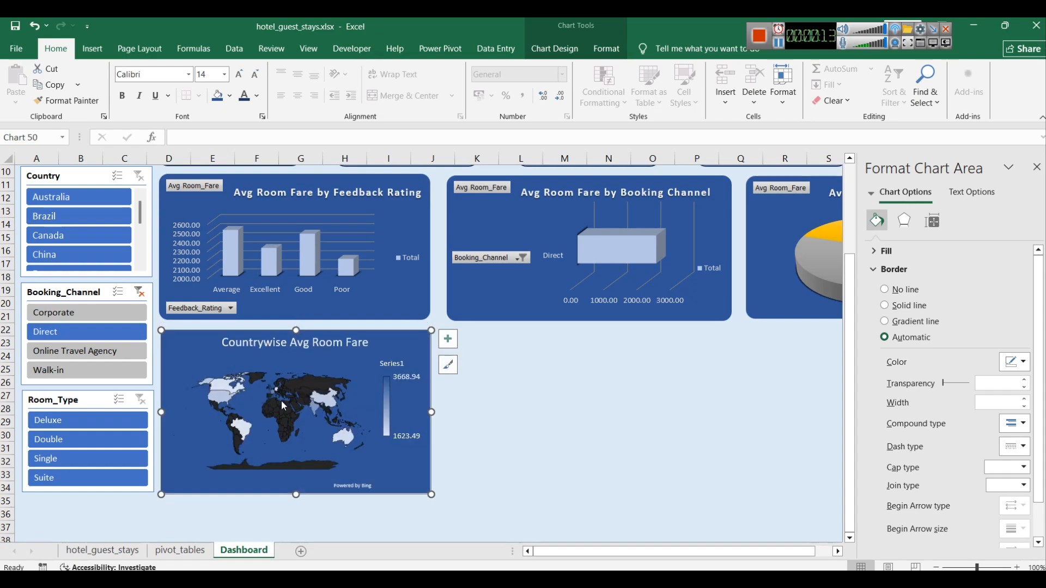
pyautogui.rightClick(403, 459)
pyautogui.click(430, 432)
pyautogui.scroll(-1, 1021, 425)
pyautogui.scroll(1, 970, 468)
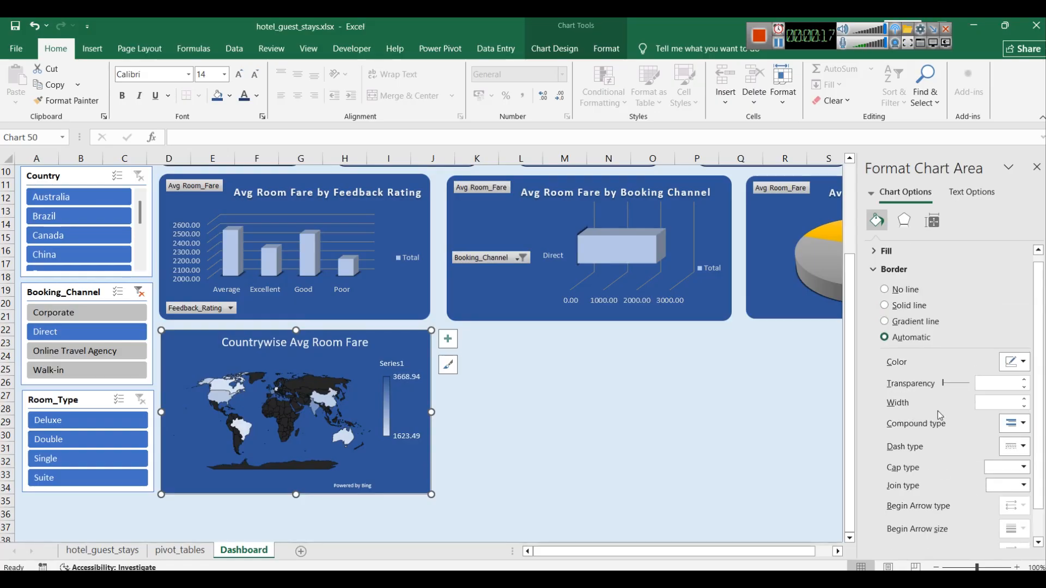
pyautogui.click(868, 266)
pyautogui.click(868, 267)
pyautogui.scroll(-1, 991, 463)
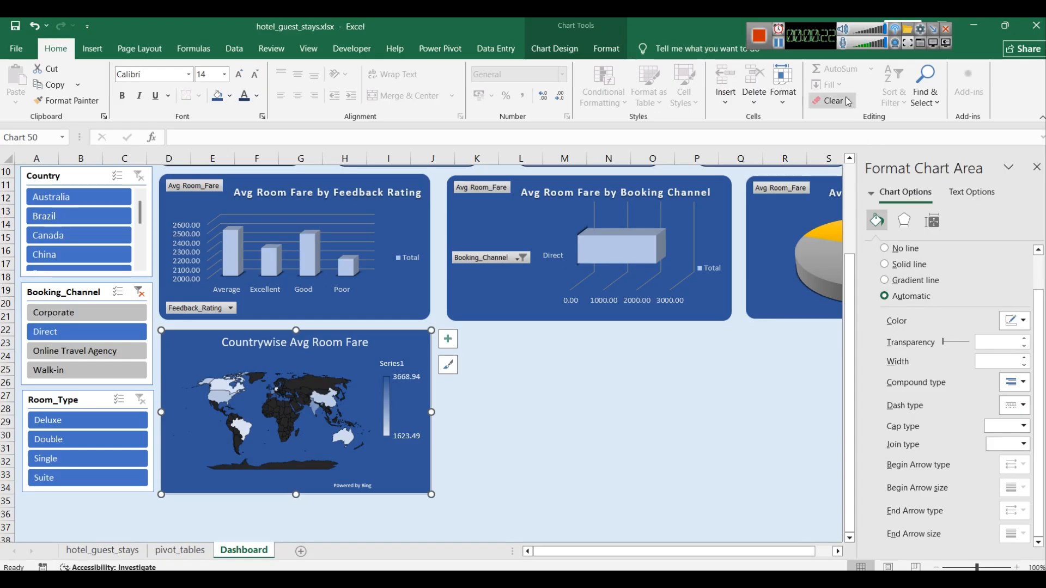
# Step: Format the map chart title with a light gray font color and a 12 pt font size
pyautogui.click(780, 47)
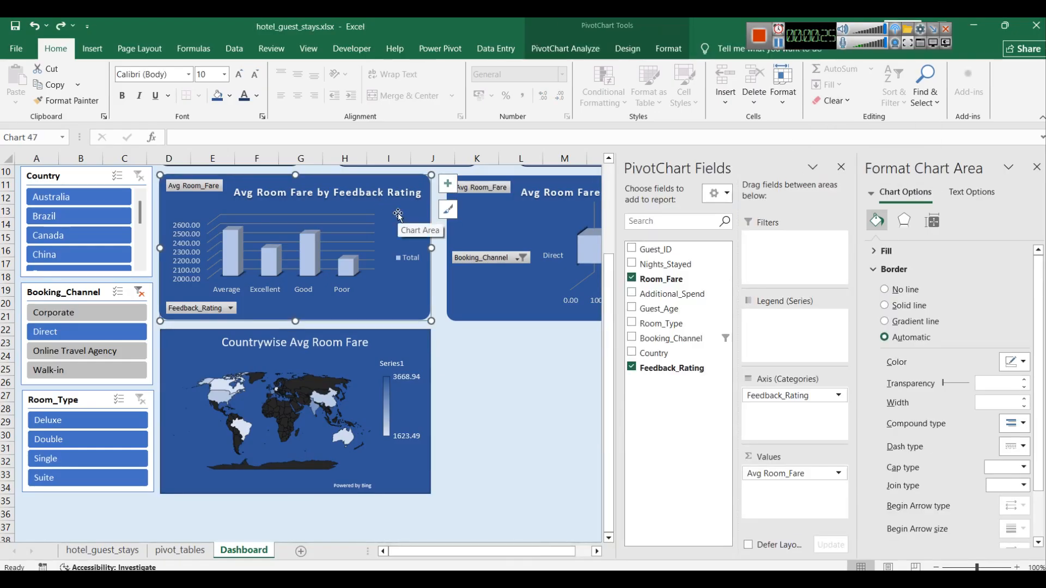
pyautogui.click(411, 364)
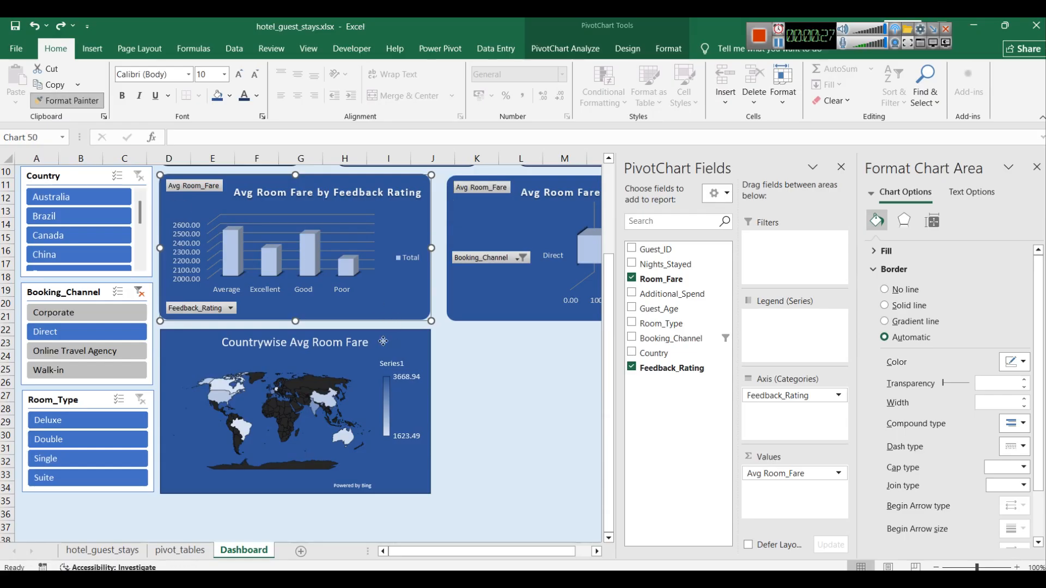
pyautogui.click(469, 459)
pyautogui.click(289, 341)
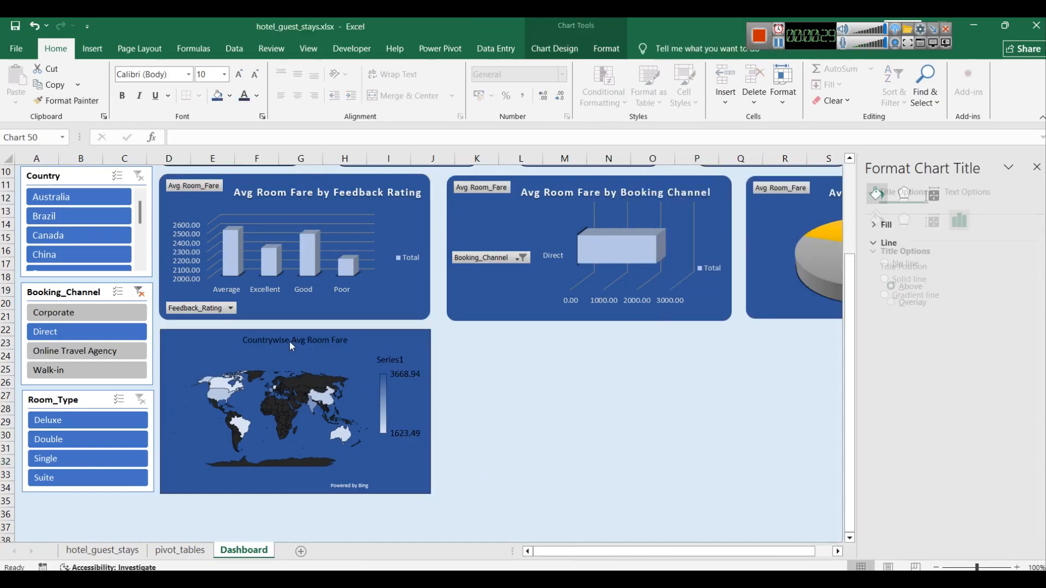
pyautogui.doubleClick(290, 341)
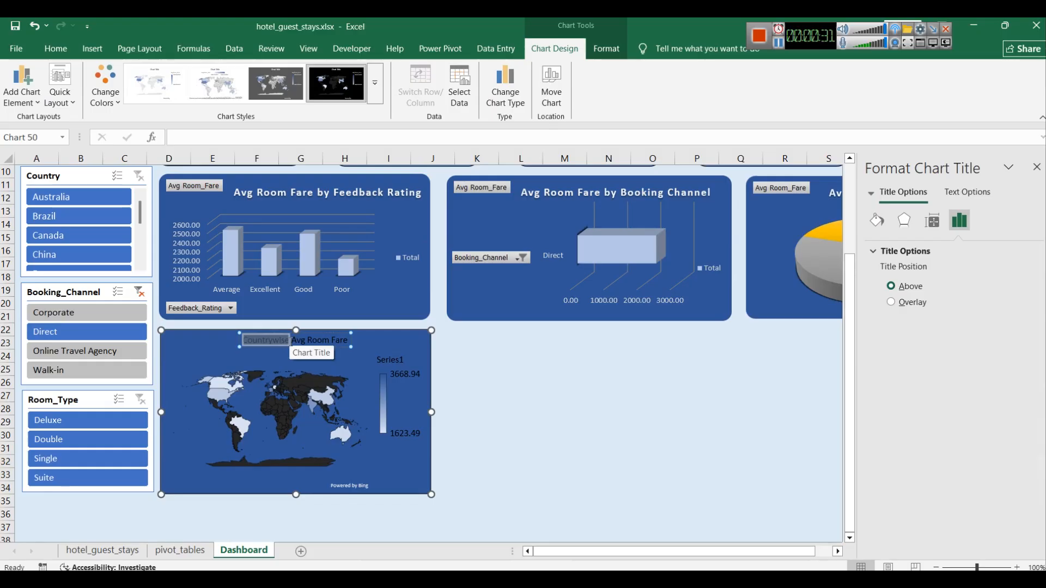
pyautogui.moveTo(290, 341); pyautogui.dragTo(344, 342)
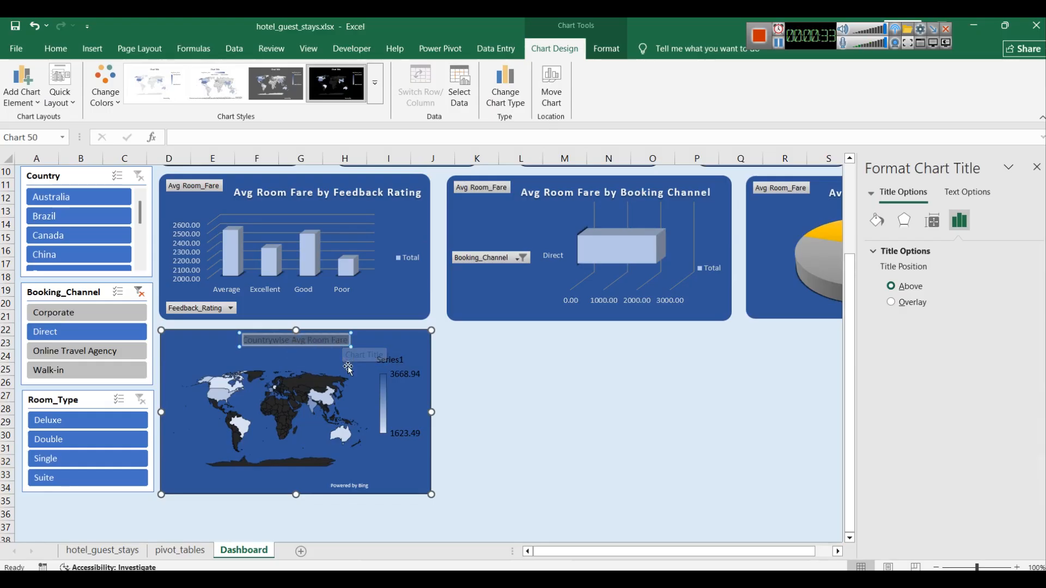
pyautogui.rightClick(317, 341)
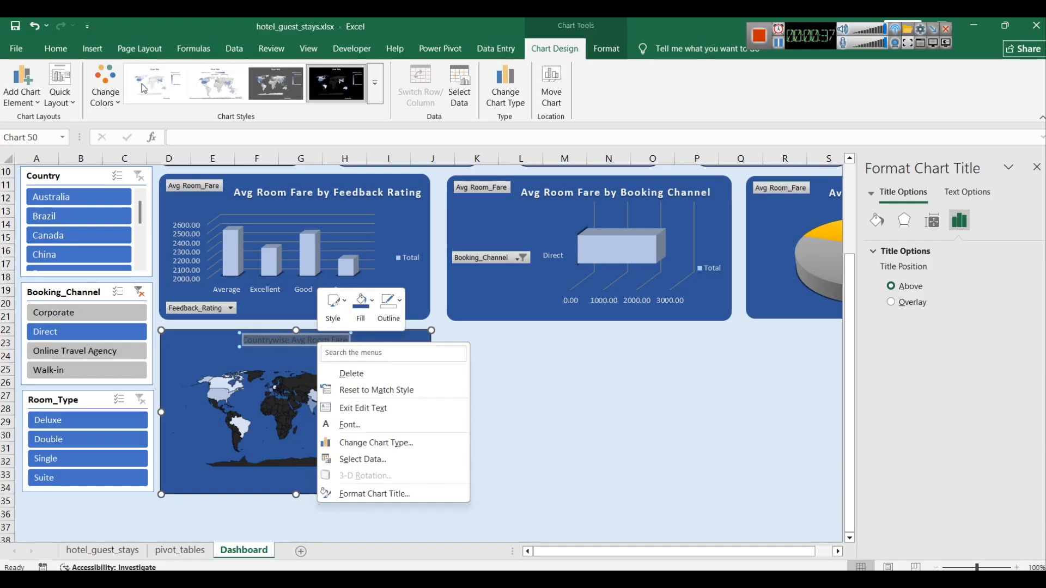
pyautogui.click(57, 47)
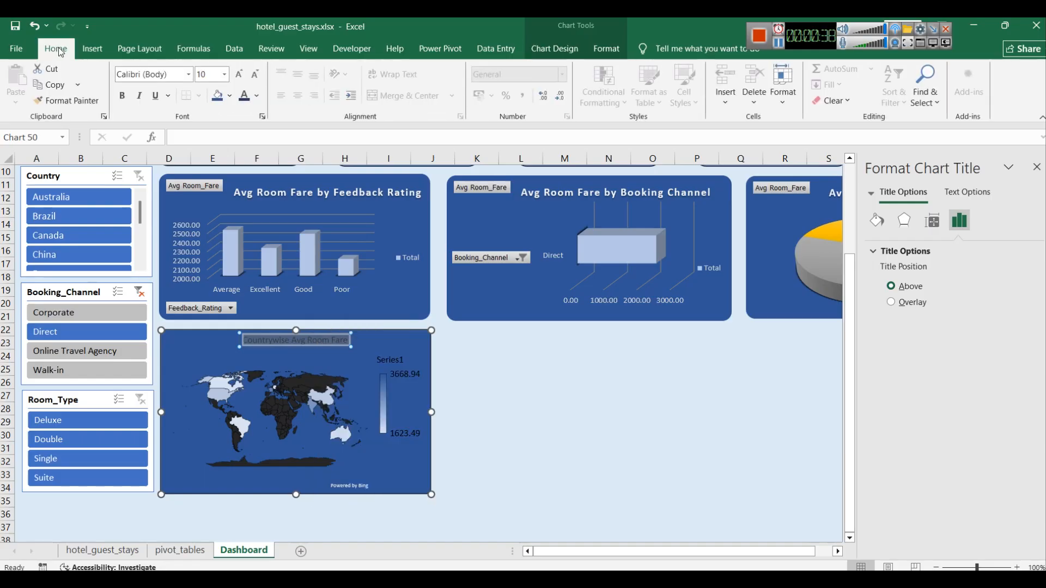
pyautogui.click(257, 96)
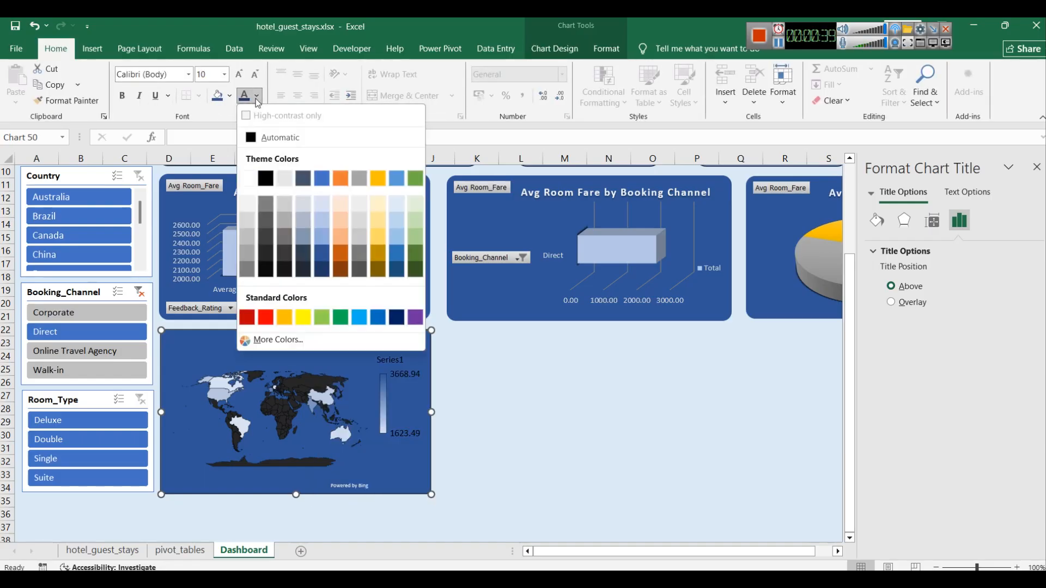
pyautogui.click(276, 204)
pyautogui.click(224, 75)
pyautogui.click(207, 156)
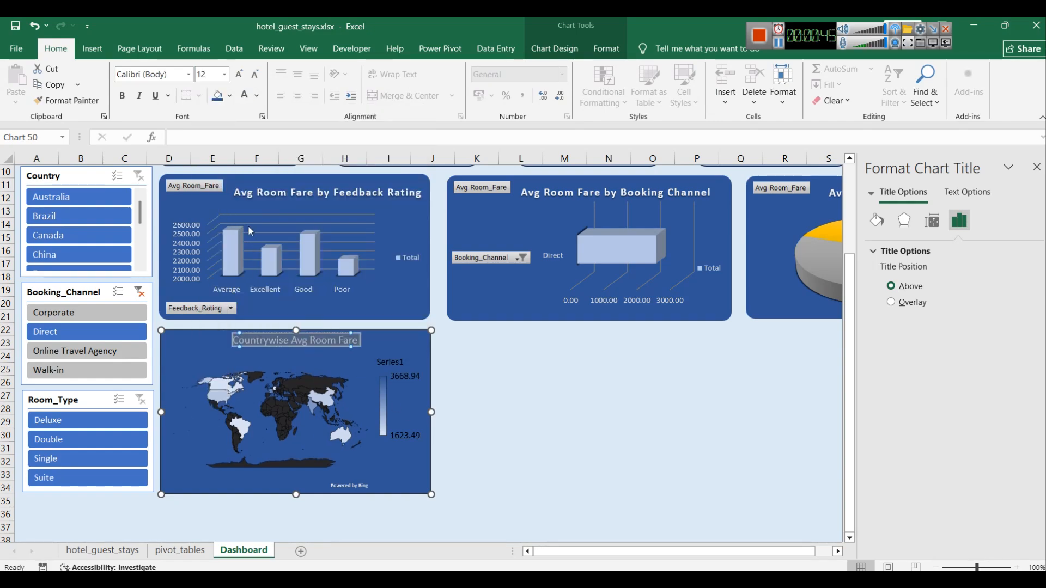
# Step: Change the map chart legend's font color to a light color through the Font dialog
pyautogui.click(406, 378)
pyautogui.click(406, 378)
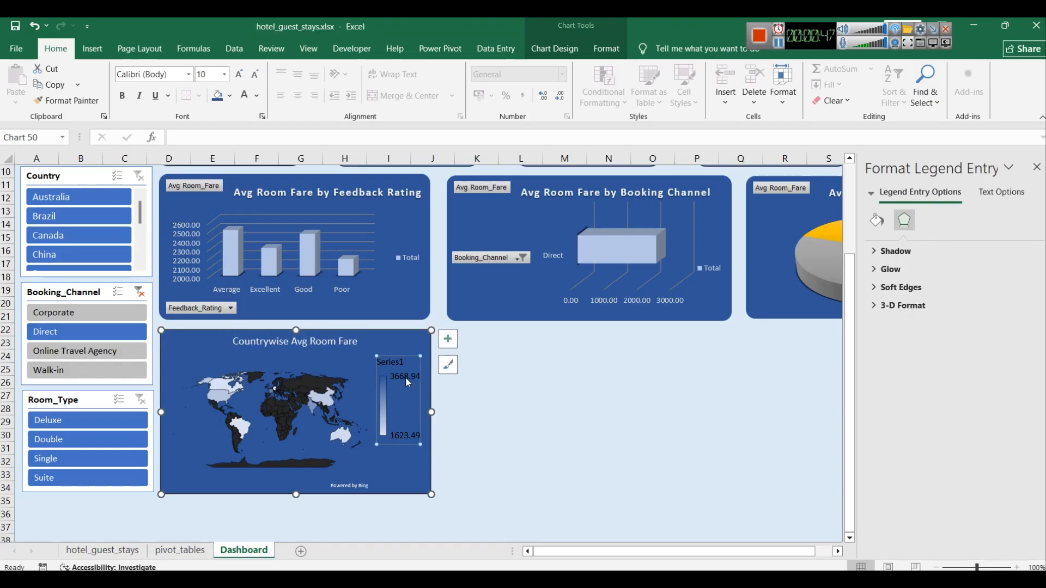
pyautogui.rightClick(408, 381)
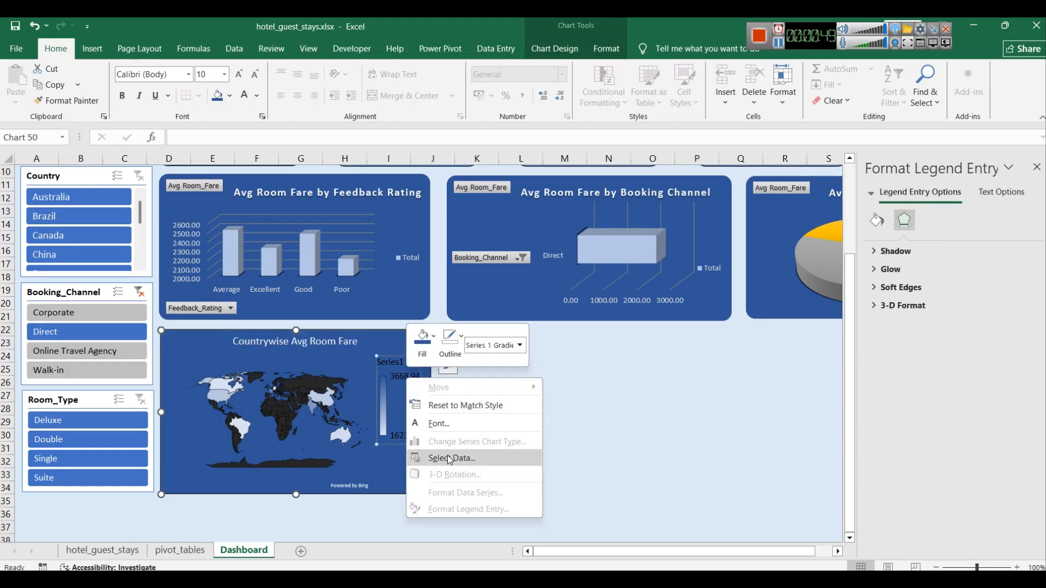
pyautogui.click(447, 424)
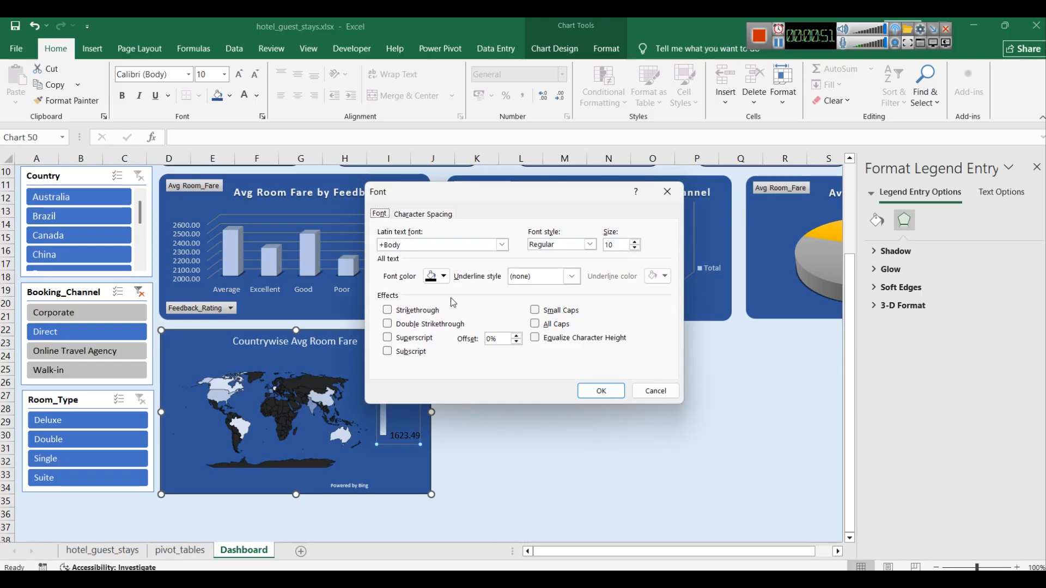
pyautogui.click(443, 276)
pyautogui.click(434, 350)
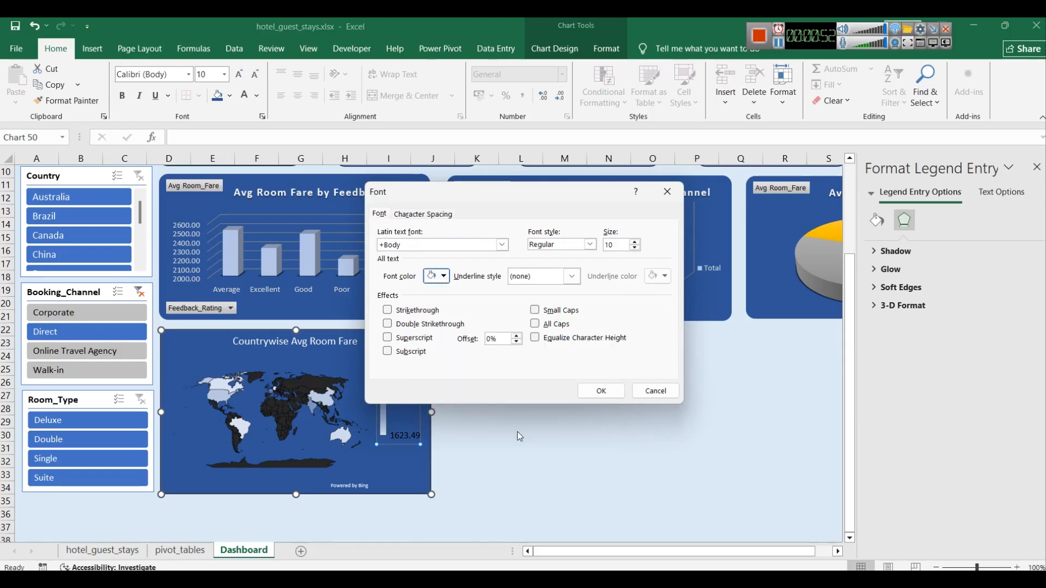
pyautogui.click(601, 391)
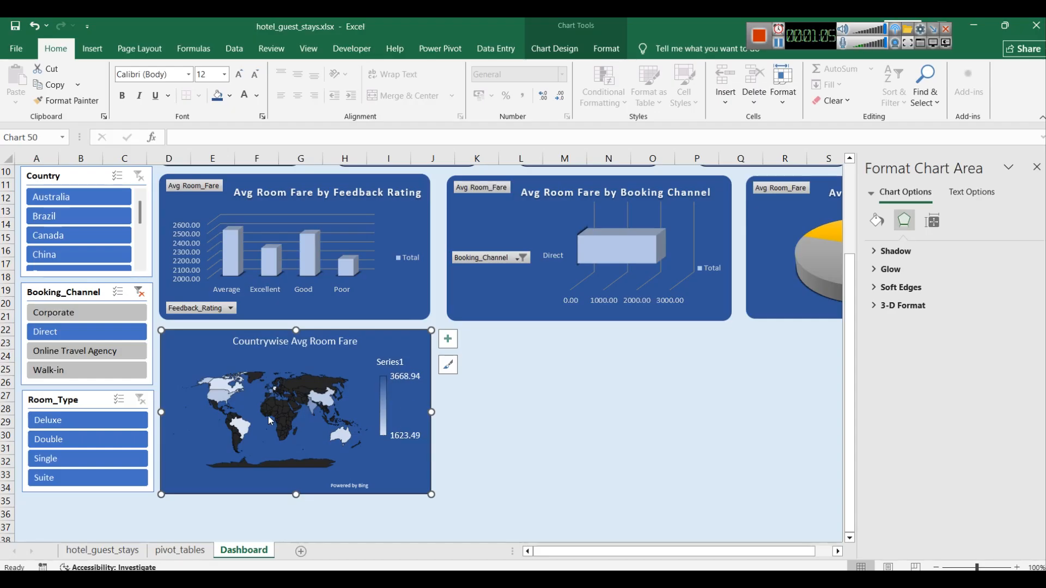
pyautogui.moveTo(273, 392)
pyautogui.click(547, 423)
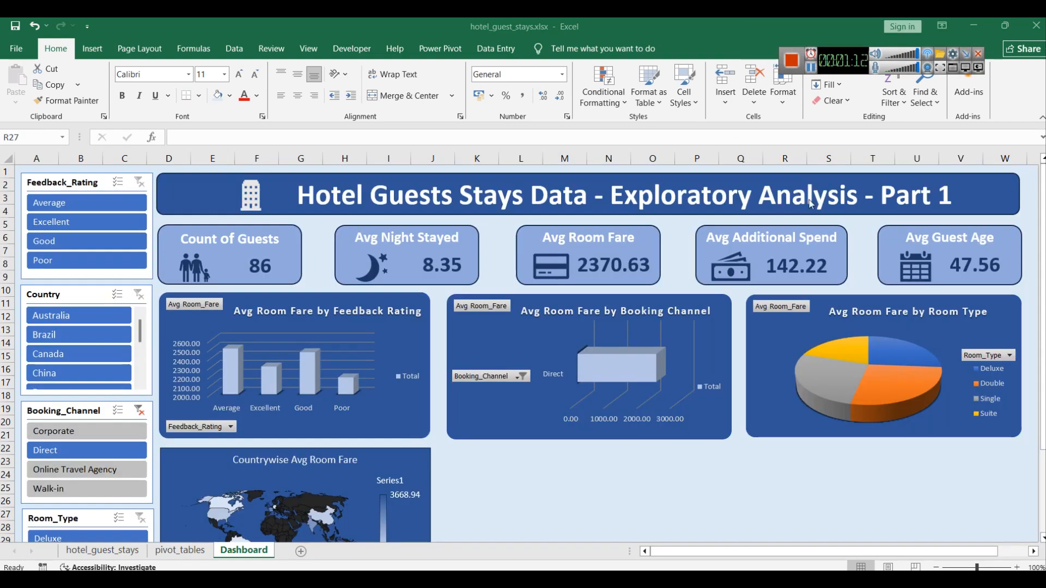
pyautogui.scroll(-3, 594, 375)
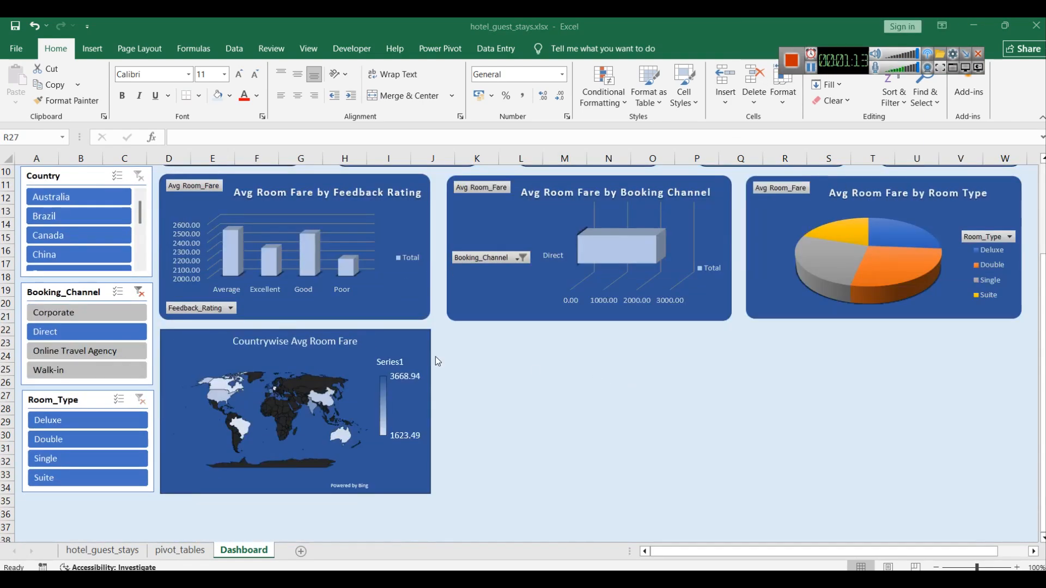
pyautogui.click(419, 347)
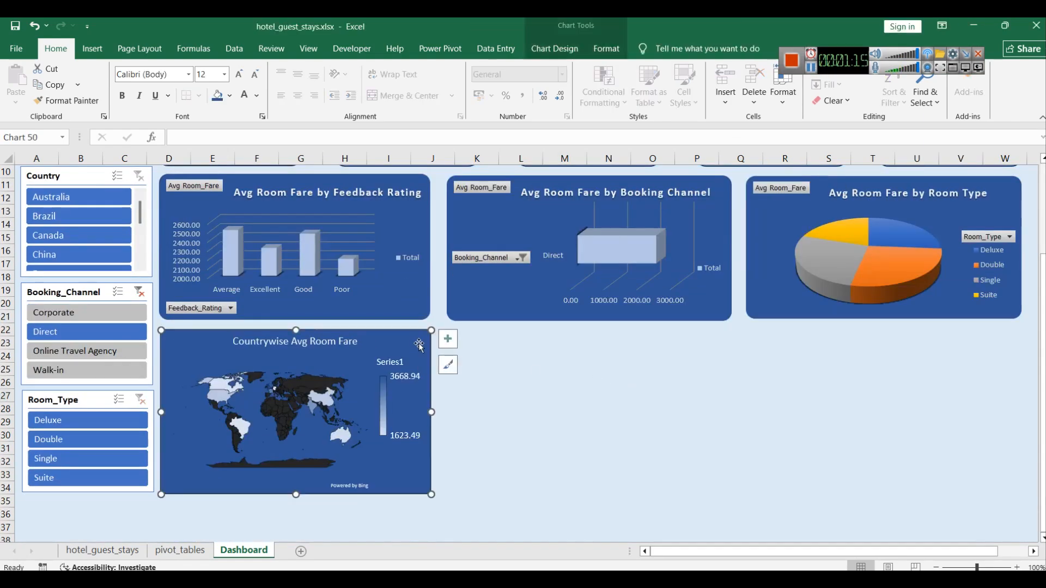
pyautogui.click(202, 379)
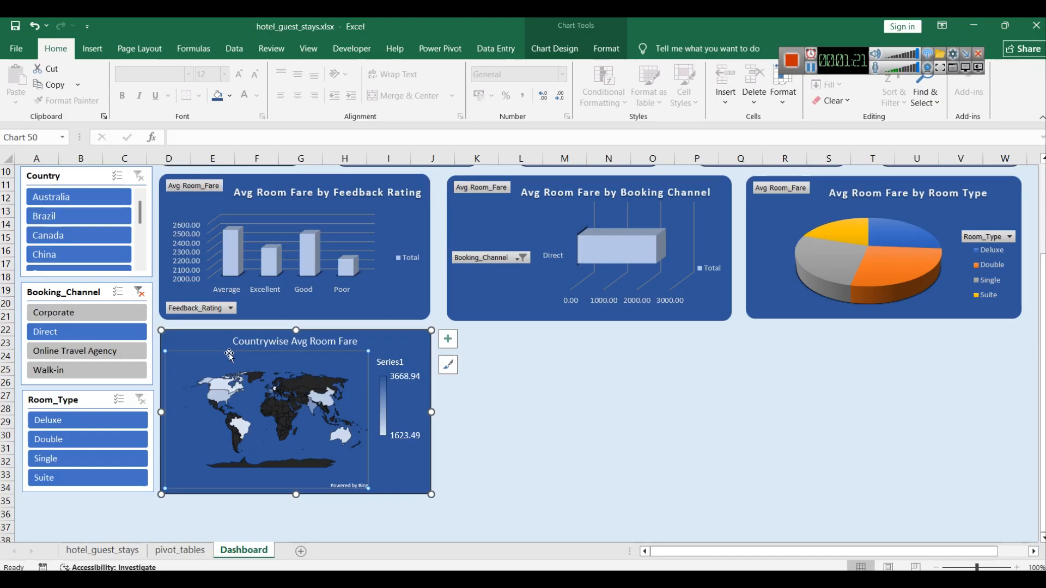
pyautogui.click(374, 349)
pyautogui.click(368, 360)
pyautogui.click(566, 399)
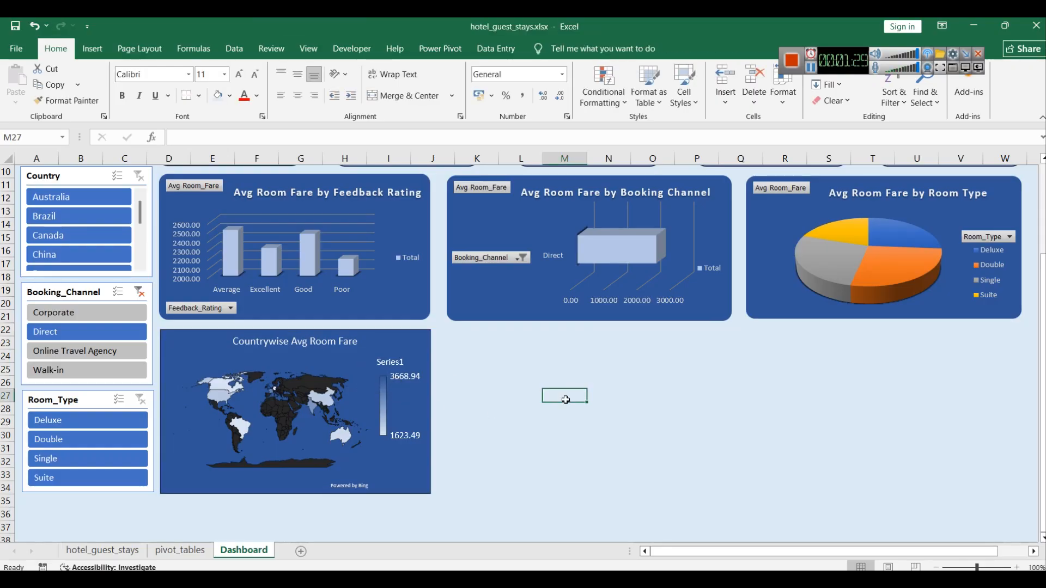
pyautogui.scroll(-3, 632, 420)
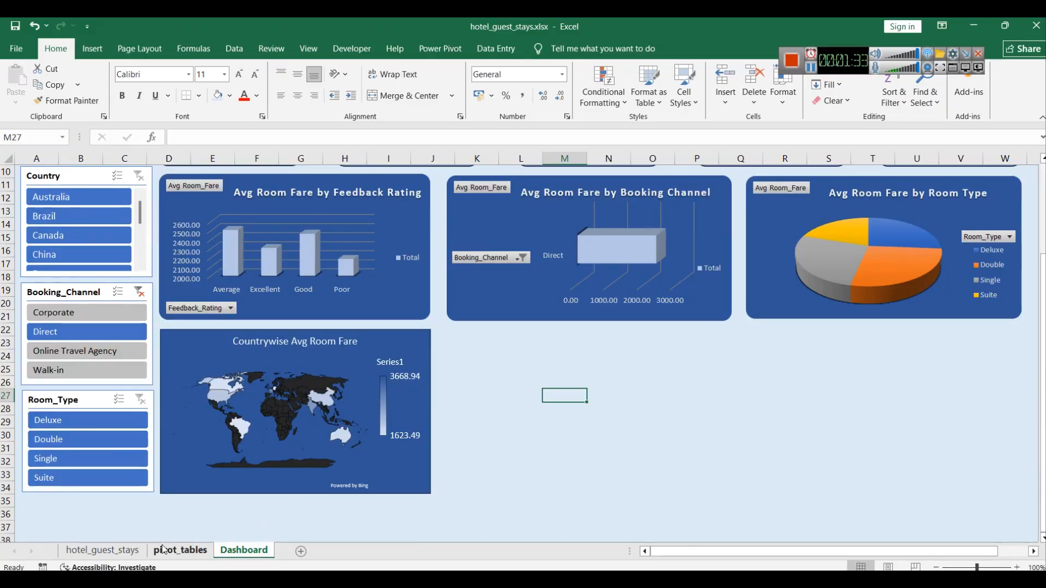
# Step: Clear the Booking_Channel slicer filter on the pivot_tables sheet
pyautogui.click(177, 551)
pyautogui.scroll(7, 228, 403)
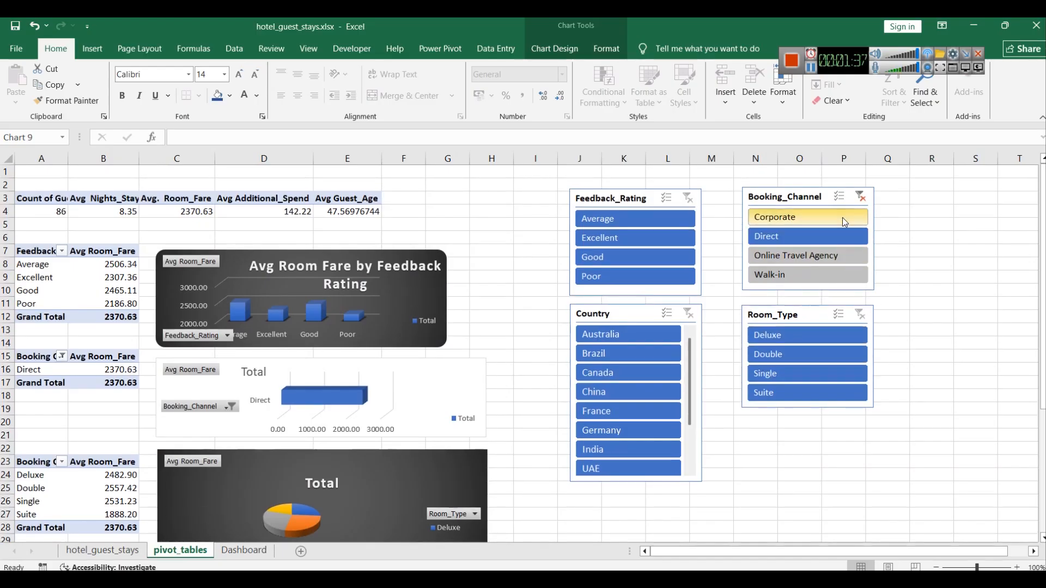
pyautogui.click(861, 197)
# Step: Delete the copied country and fare data beside the country pivot table and save the workbook
pyautogui.scroll(-9, 784, 343)
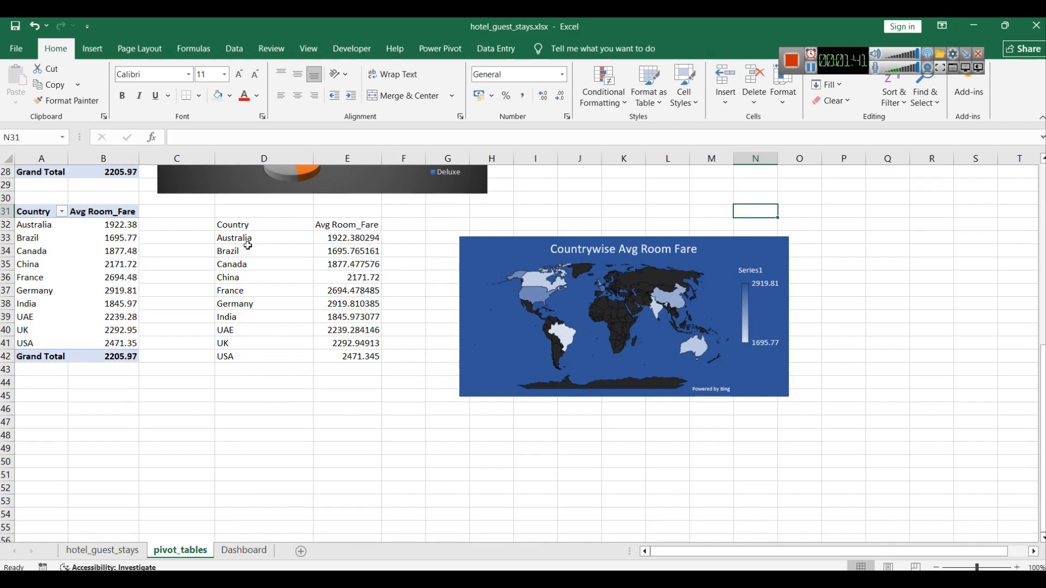
pyautogui.moveTo(344, 356); pyautogui.dragTo(217, 226)
pyautogui.press('Delete')
pyautogui.click(345, 423)
pyautogui.hotkey('ctrl', 's')
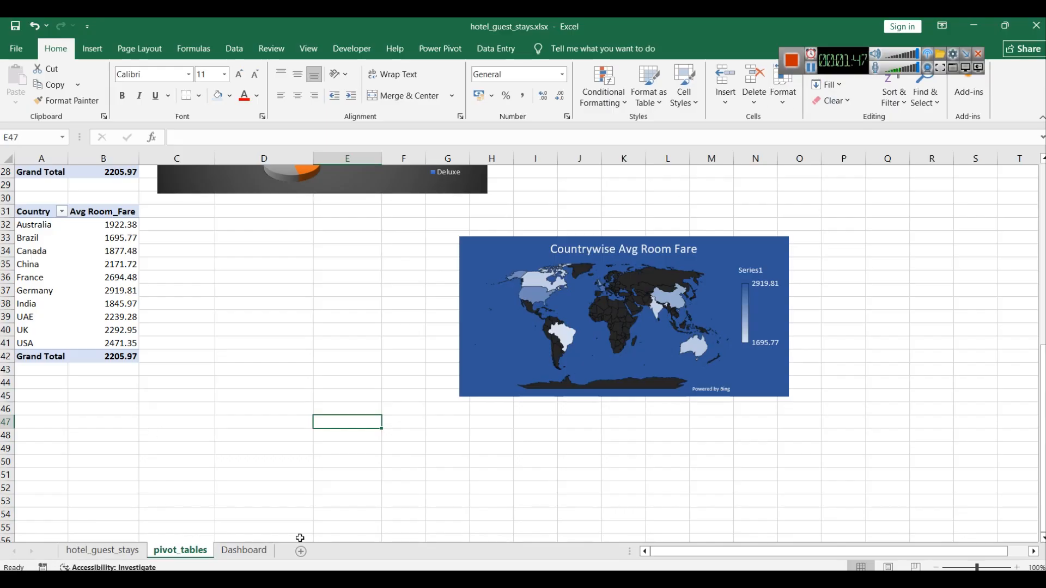
# Step: Try to insert a histogram chart from the country pivot table's Avg Room_Fare values
pyautogui.click(244, 550)
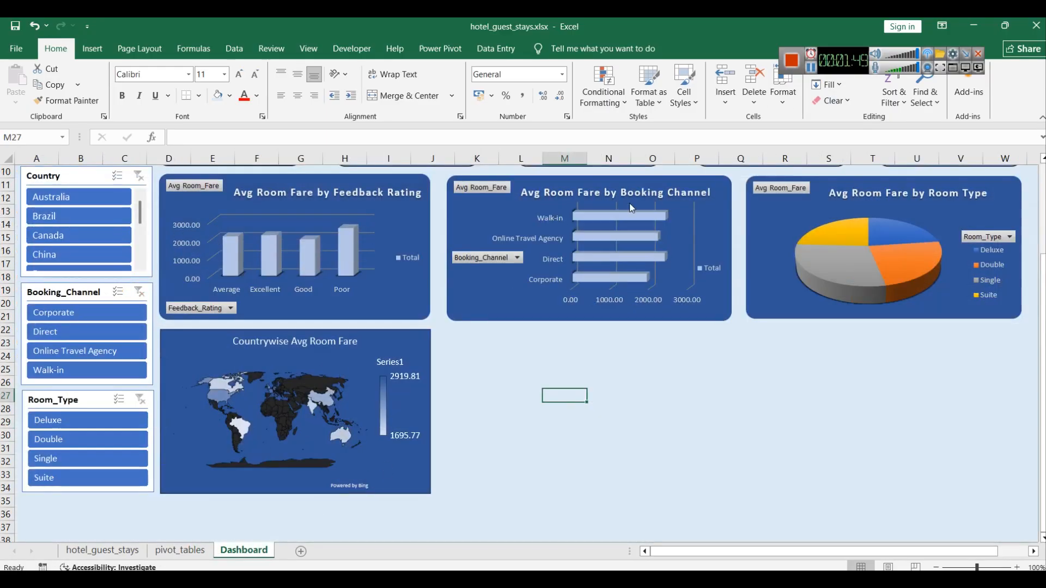
pyautogui.hotkey('ctrl', 'pageup')
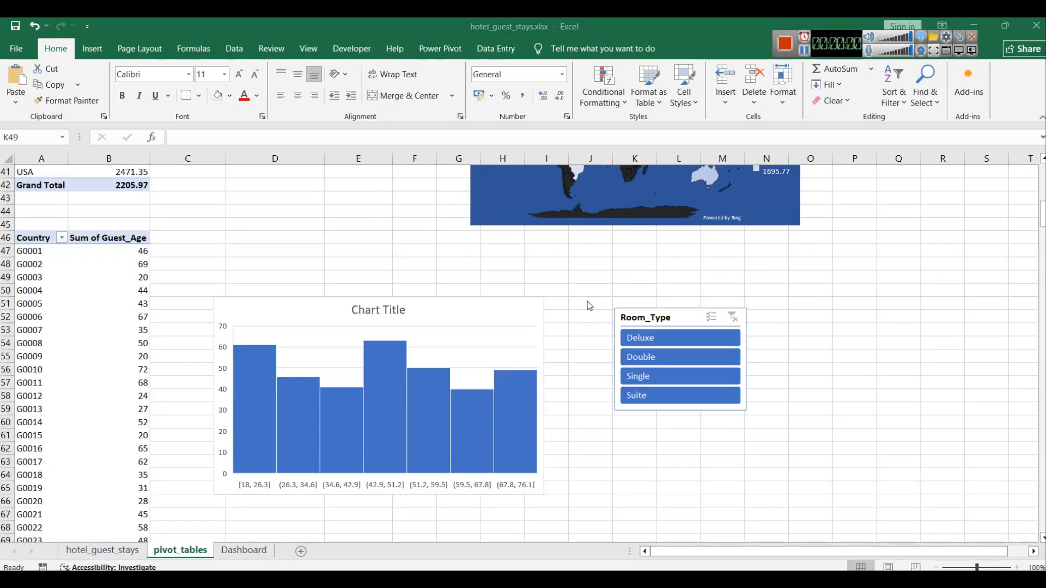
pyautogui.click(458, 307)
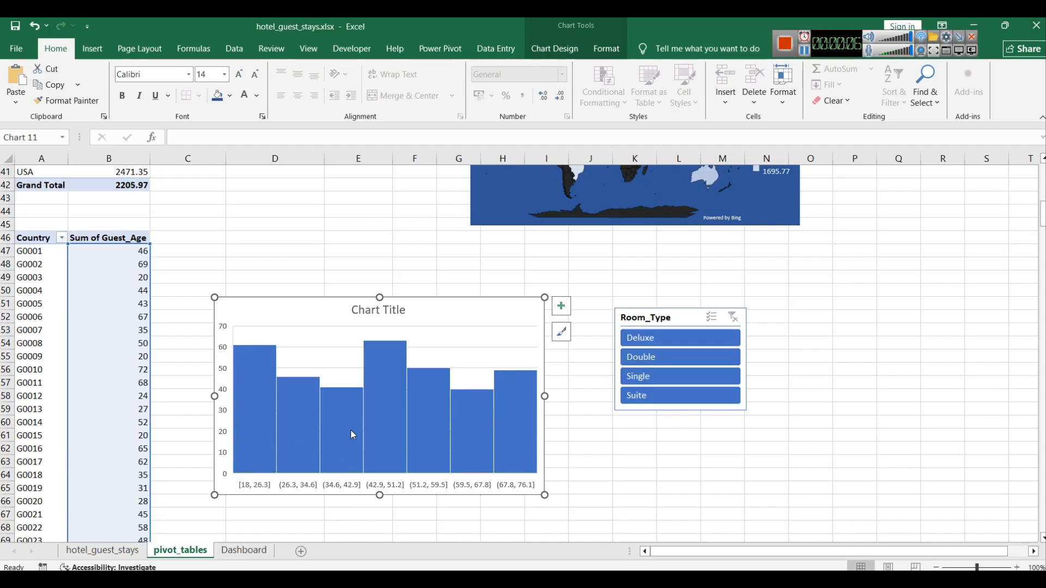
pyautogui.click(97, 54)
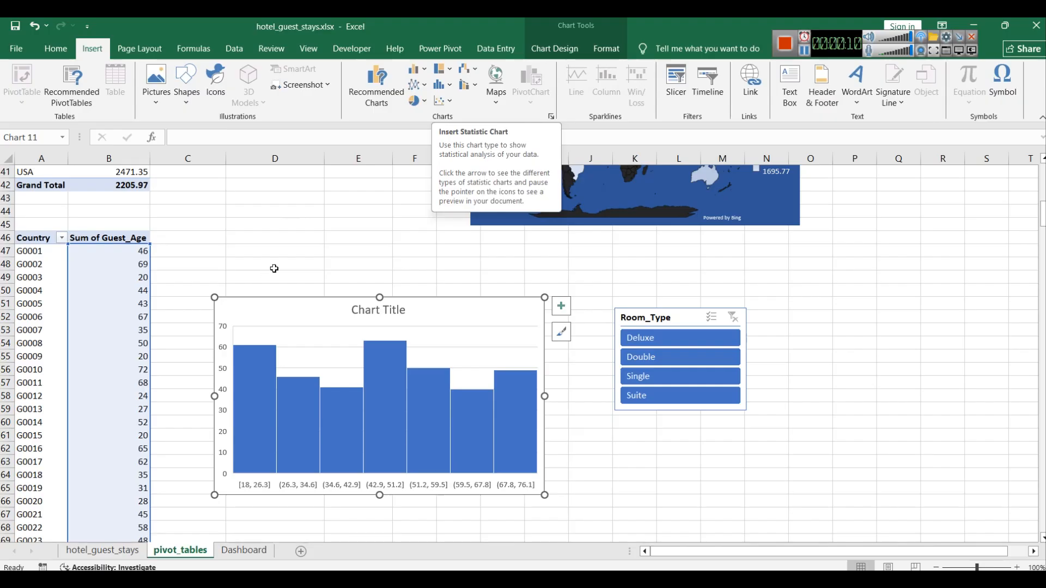
pyautogui.click(273, 225)
pyautogui.scroll(3, 243, 240)
pyautogui.scroll(2, 120, 293)
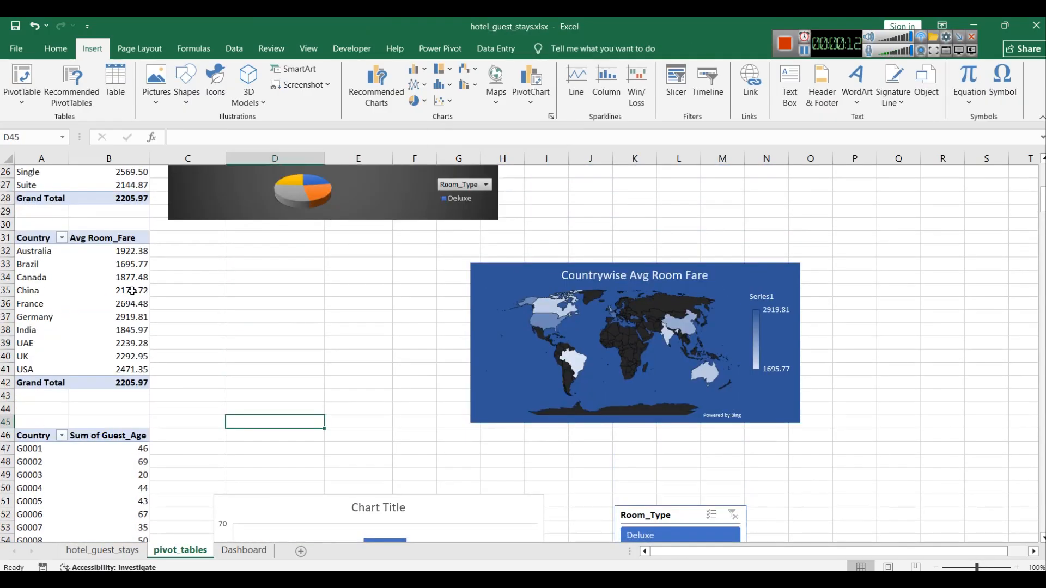
pyautogui.click(96, 236)
pyautogui.moveTo(109, 383); pyautogui.dragTo(98, 244)
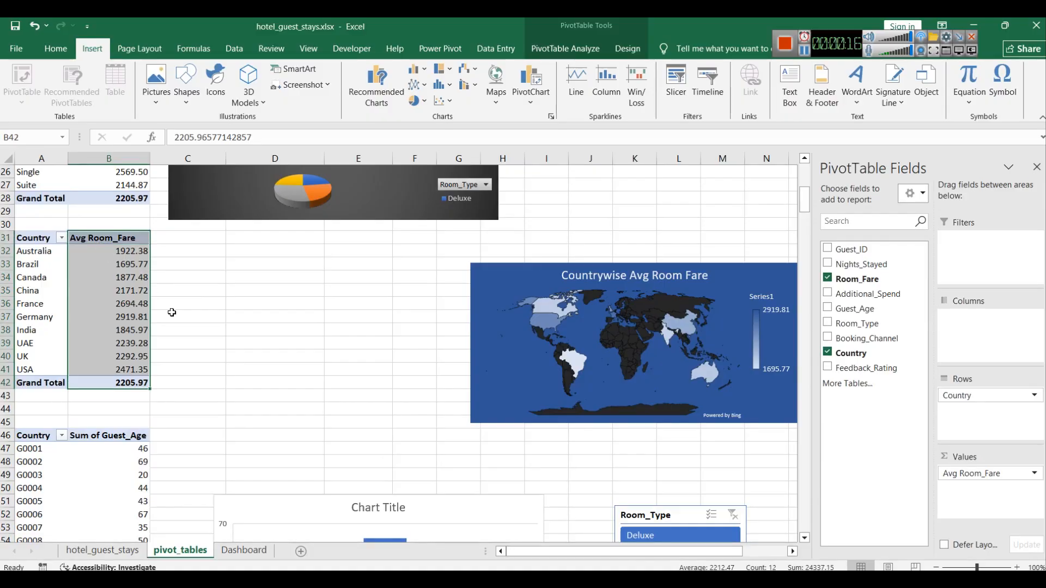
pyautogui.click(442, 85)
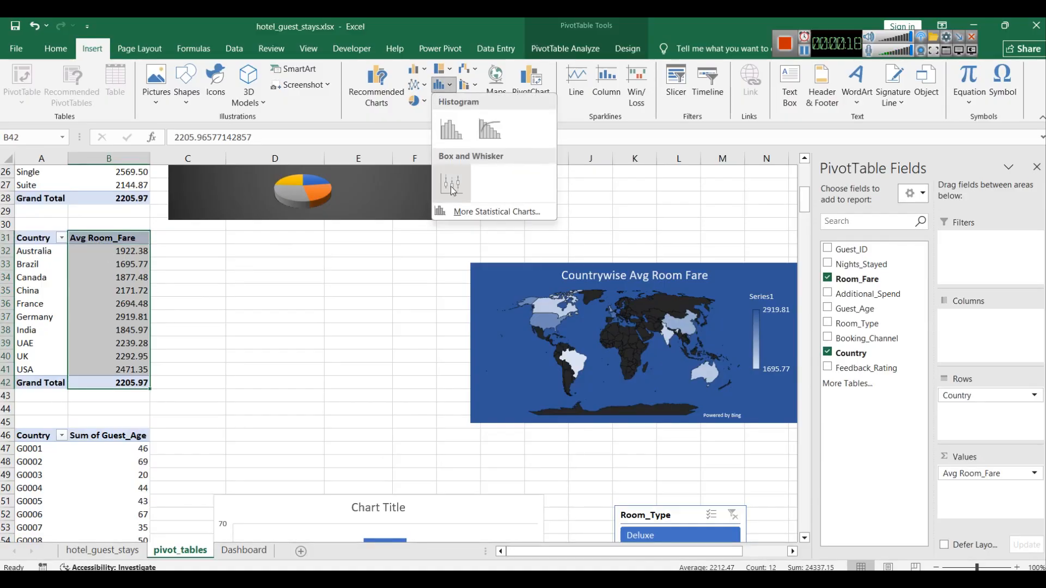
pyautogui.click(450, 130)
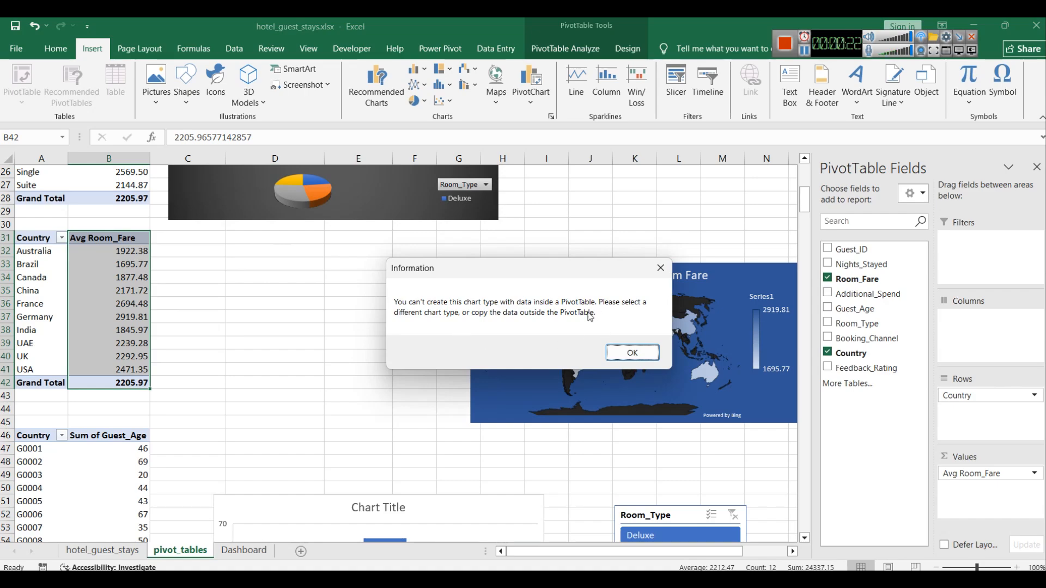
pyautogui.click(630, 354)
# Step: Filter the Room_Type slicer to Double and Single to test the guest age histogram, then clear the filter
pyautogui.scroll(-5, 422, 362)
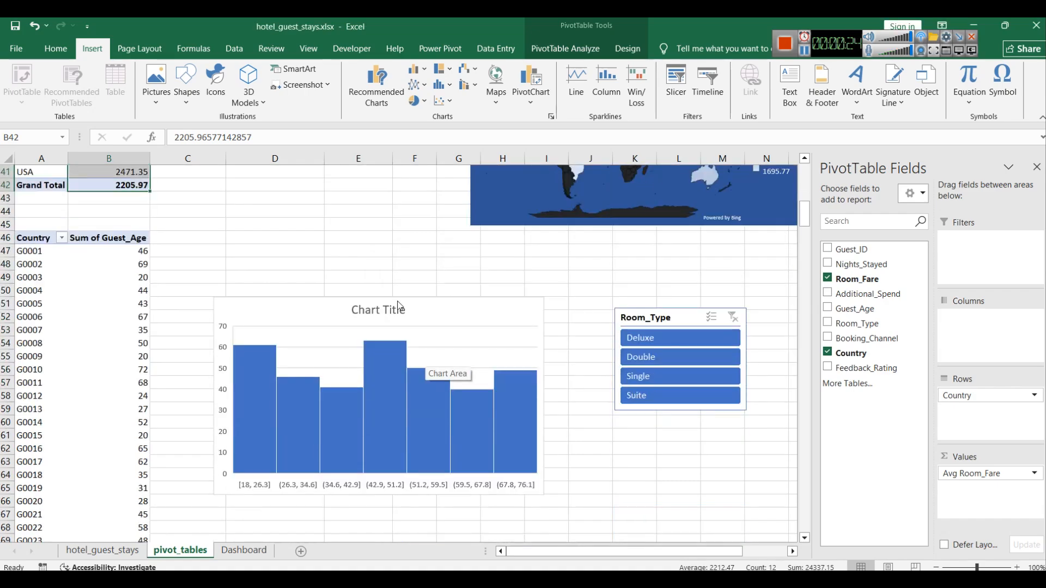
pyautogui.click(649, 358)
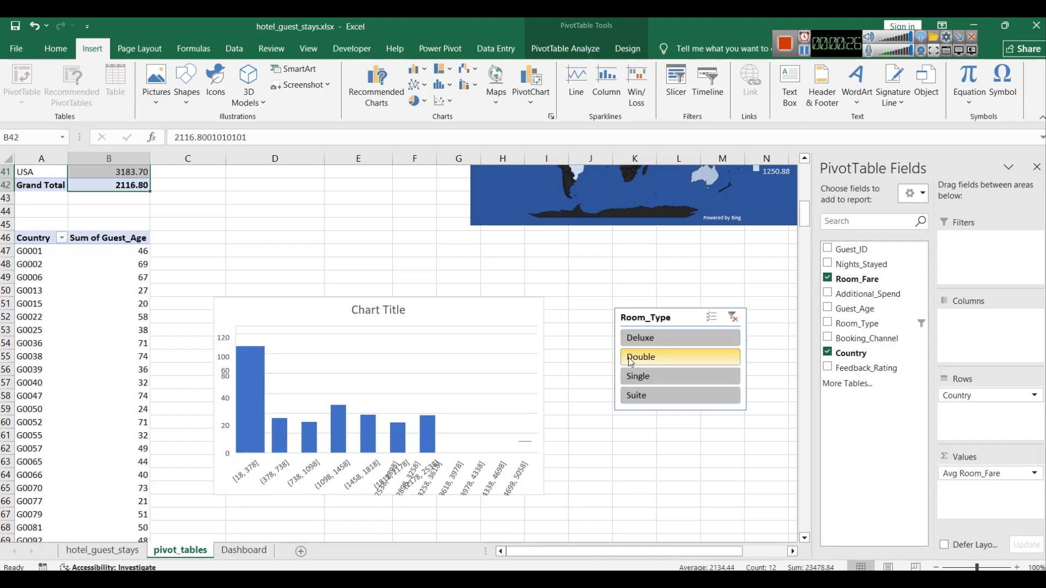
pyautogui.keyDown('ctrl'); pyautogui.click(666, 380); pyautogui.keyUp('ctrl')
pyautogui.click(733, 318)
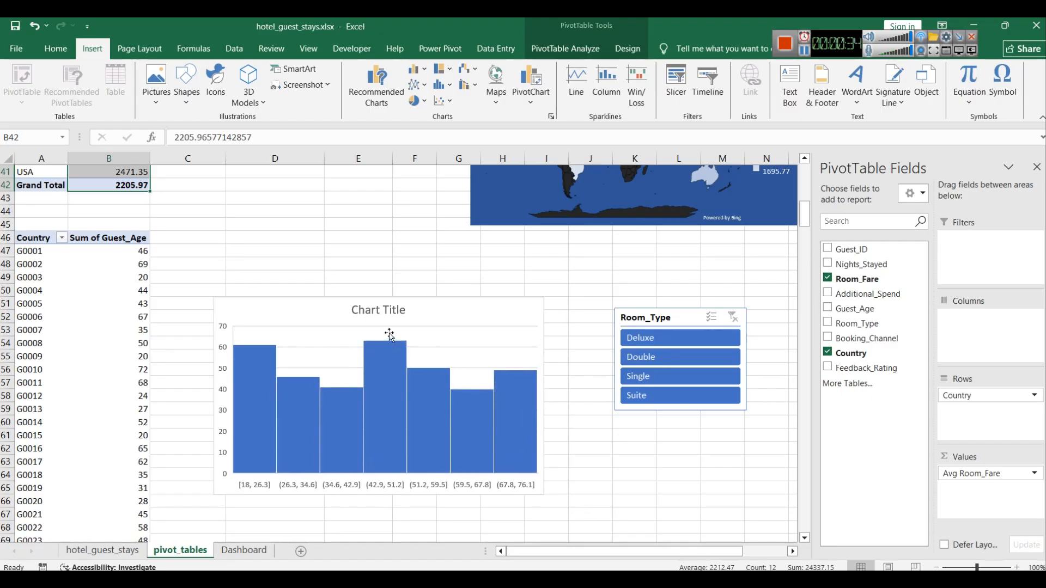
# Step: Move the Room_Type slicer further right, clear of the guest age histogram
pyautogui.click(451, 321)
pyautogui.click(662, 453)
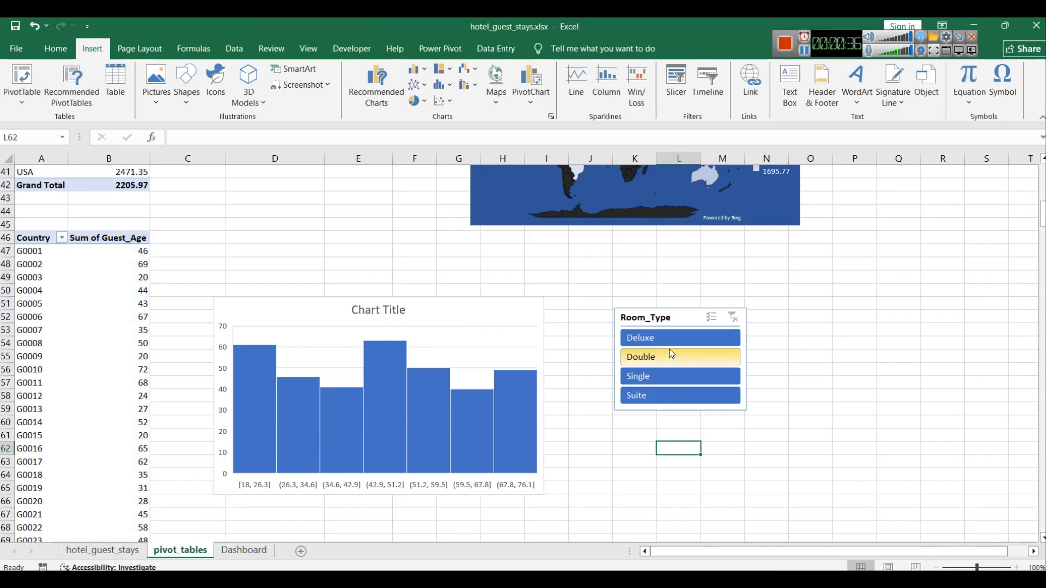
pyautogui.moveTo(671, 321); pyautogui.dragTo(846, 311)
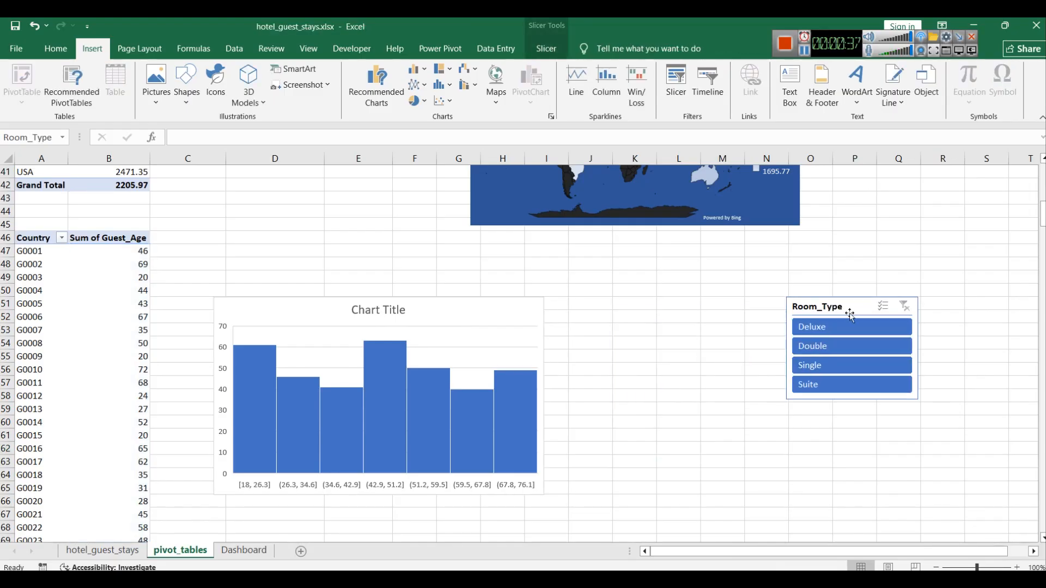
pyautogui.click(384, 313)
pyautogui.click(383, 224)
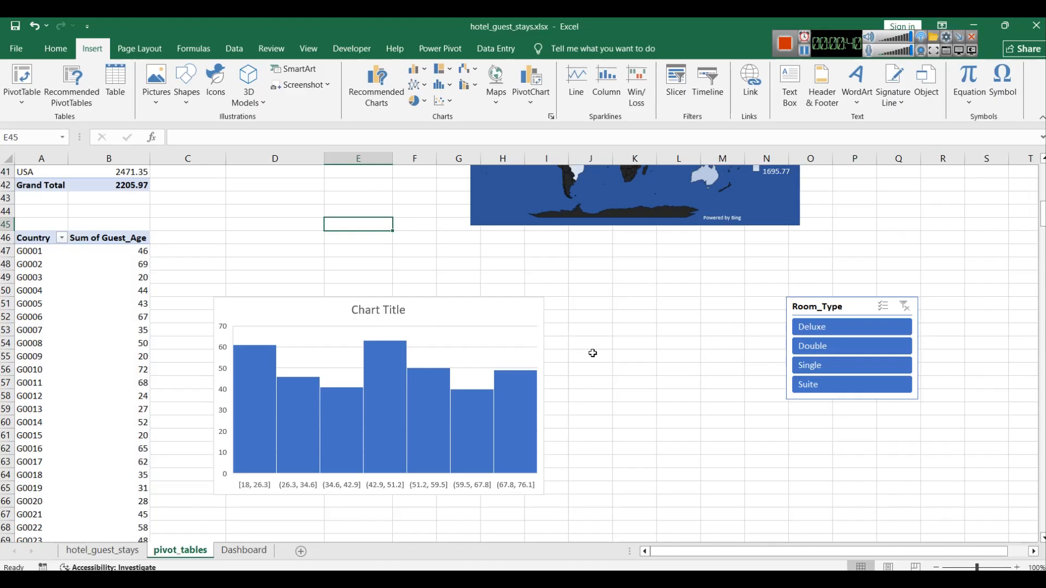
# Step: Insert a test histogram from the Sum of Guest_Age cells B47:B71, then delete it
pyautogui.click(608, 365)
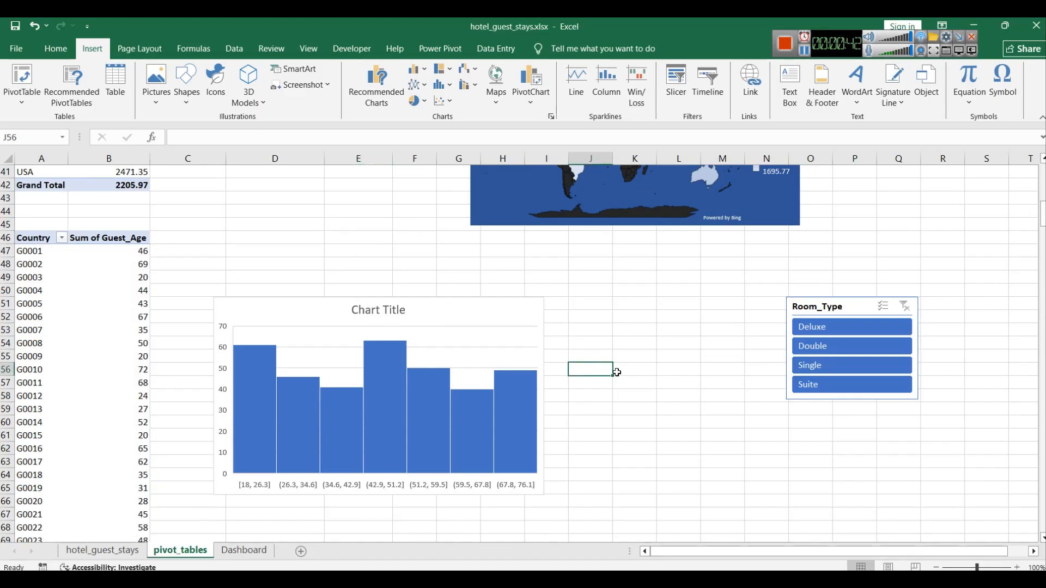
pyautogui.click(423, 91)
pyautogui.click(444, 116)
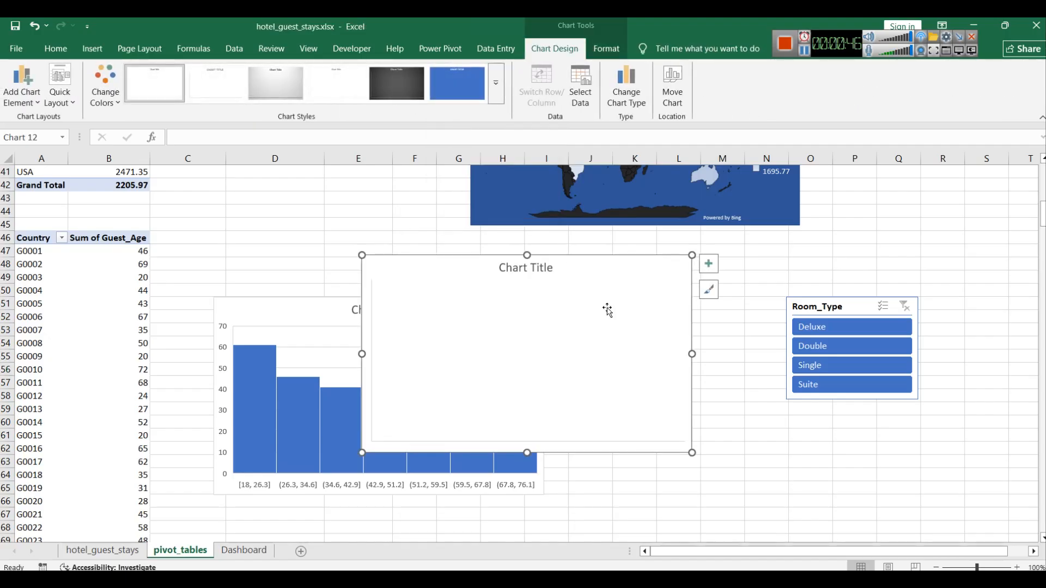
pyautogui.rightClick(643, 265)
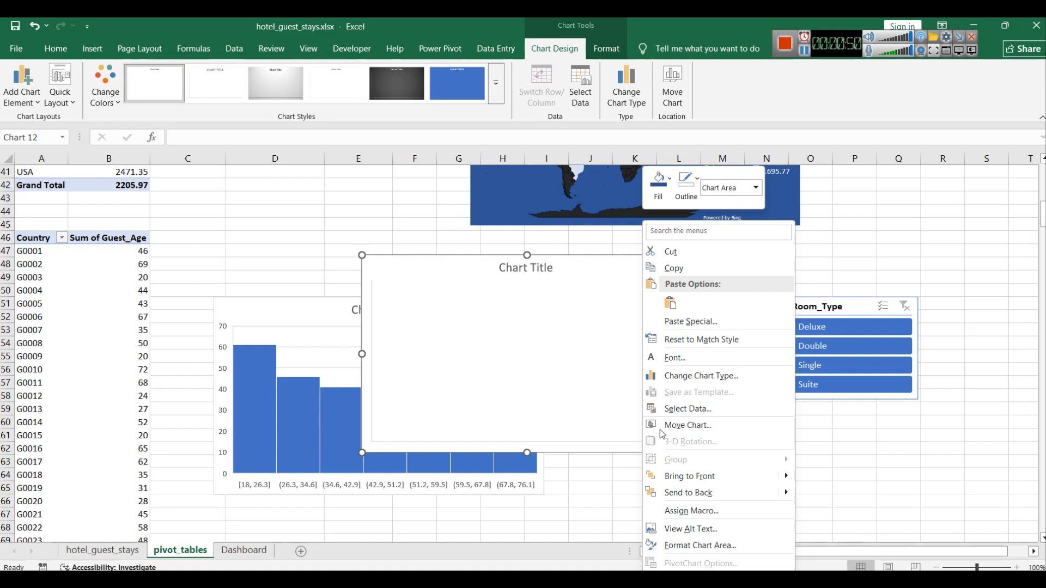
pyautogui.click(676, 409)
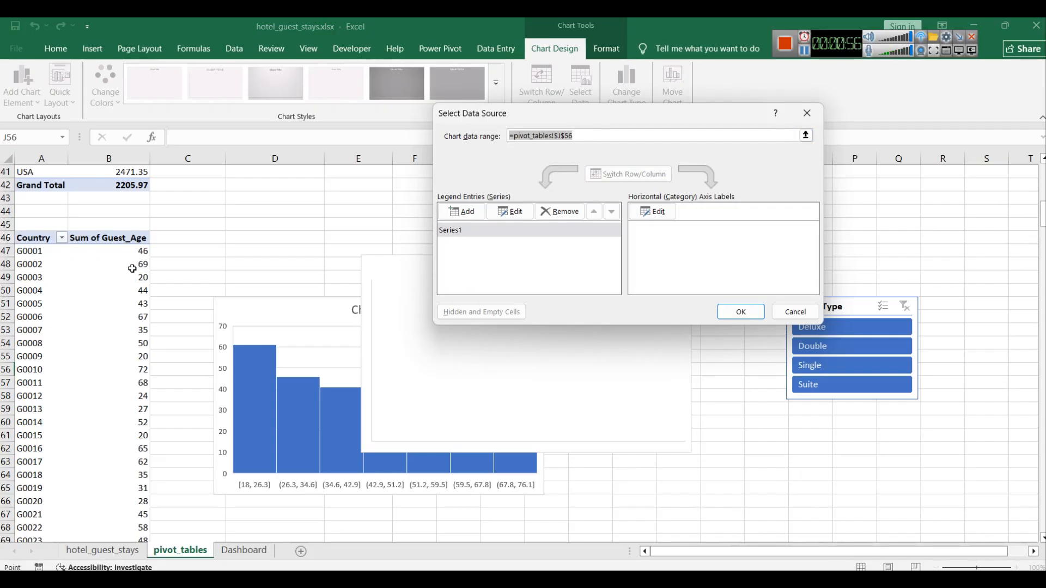
pyautogui.click(111, 250)
pyautogui.moveTo(110, 250); pyautogui.dragTo(111, 537)
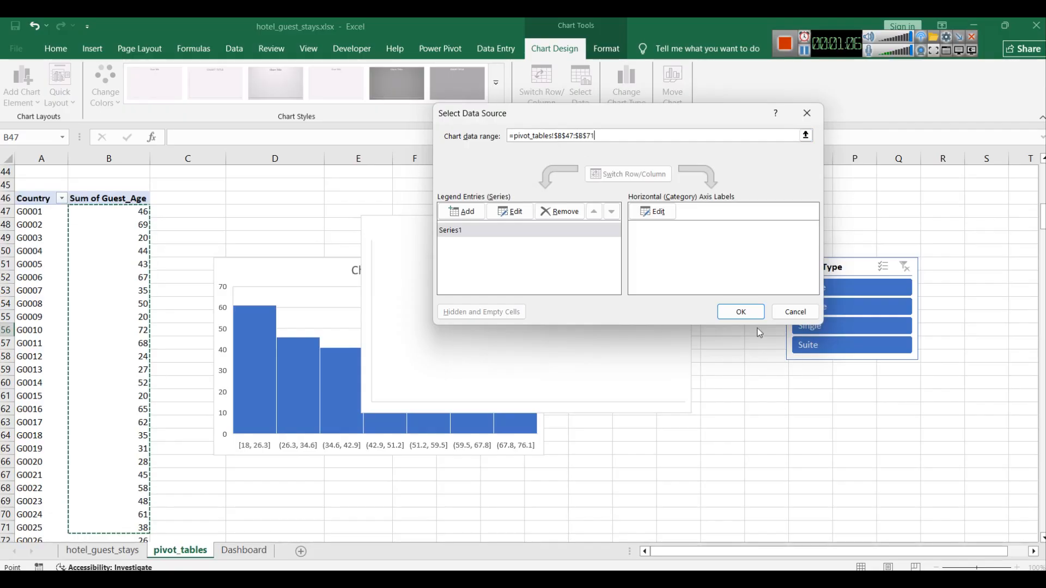
pyautogui.click(751, 314)
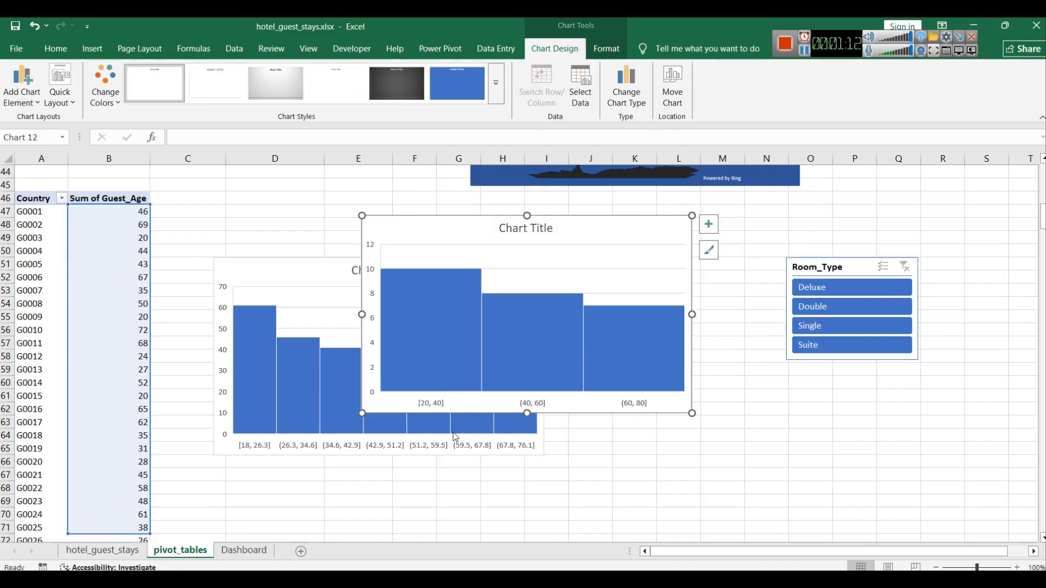
pyautogui.moveTo(627, 229); pyautogui.dragTo(703, 277)
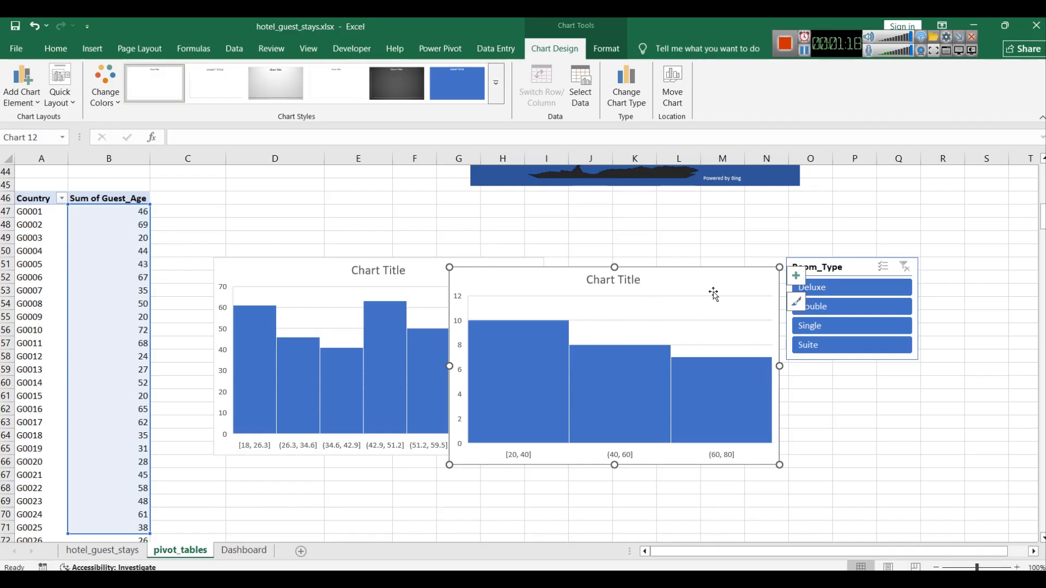
pyautogui.press('Delete')
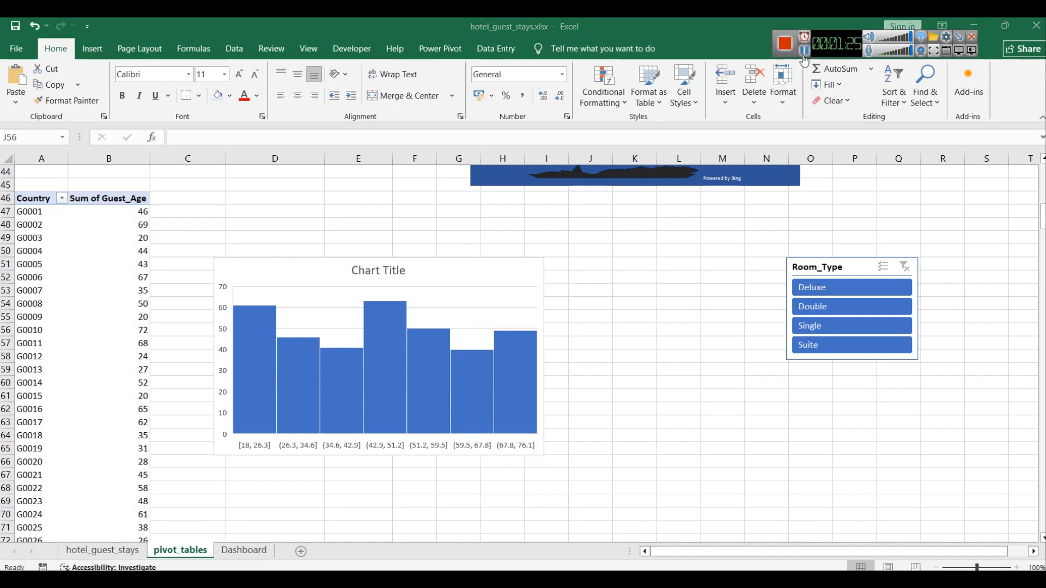
# Step: Inspect the guest age histogram's data source range without changing it
pyautogui.click(431, 271)
pyautogui.doubleClick(431, 271)
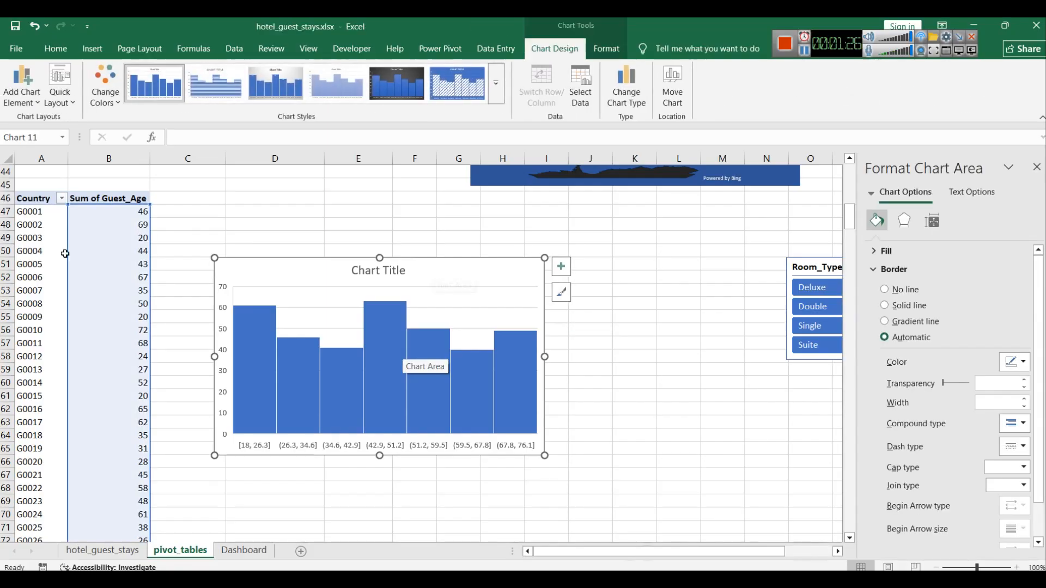
pyautogui.scroll(4, 82, 261)
pyautogui.click(46, 361)
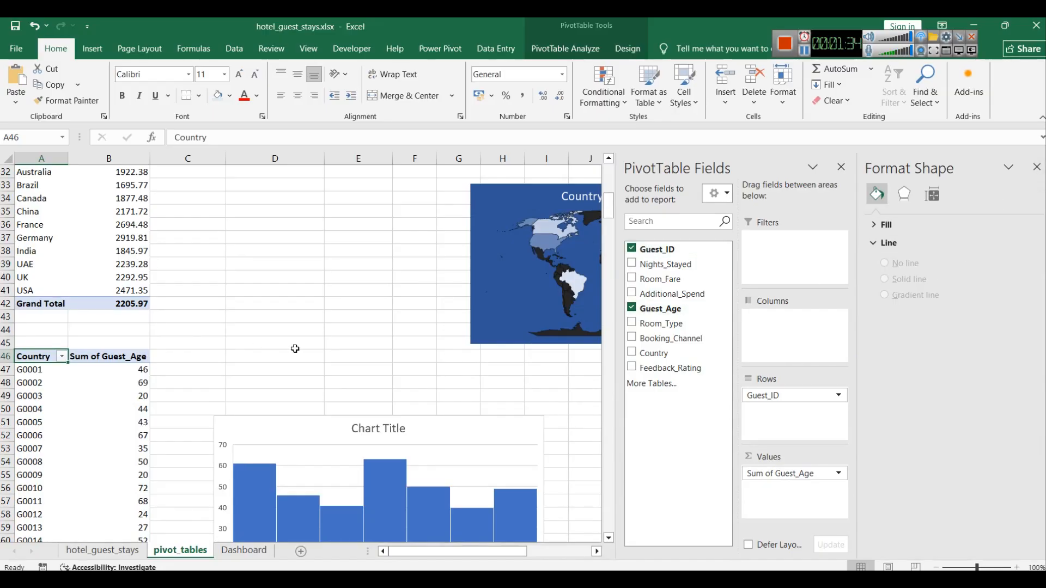
pyautogui.scroll(-10, 63, 361)
pyautogui.scroll(6, 63, 361)
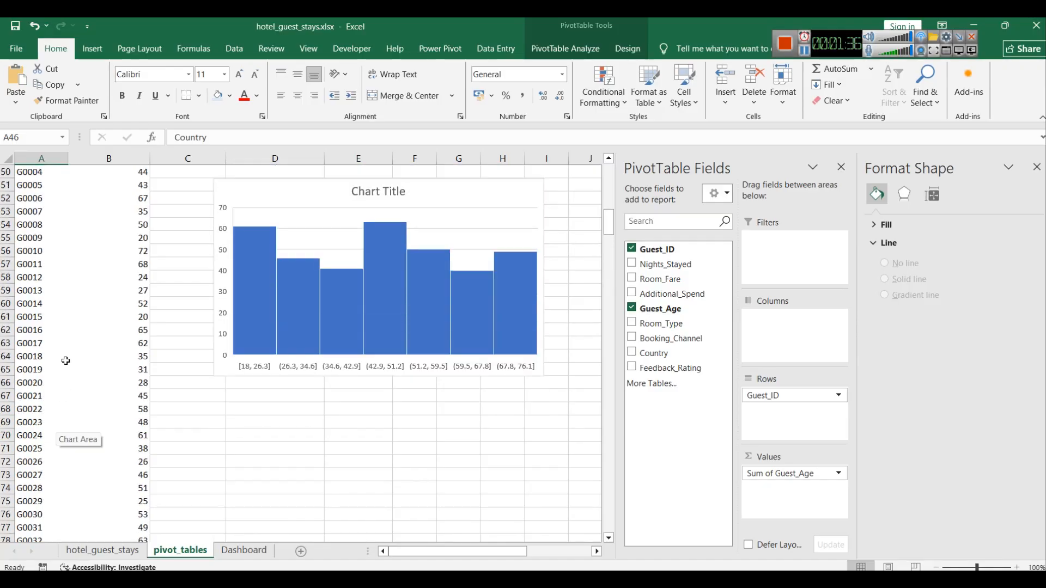
pyautogui.click(460, 290)
pyautogui.rightClick(454, 219)
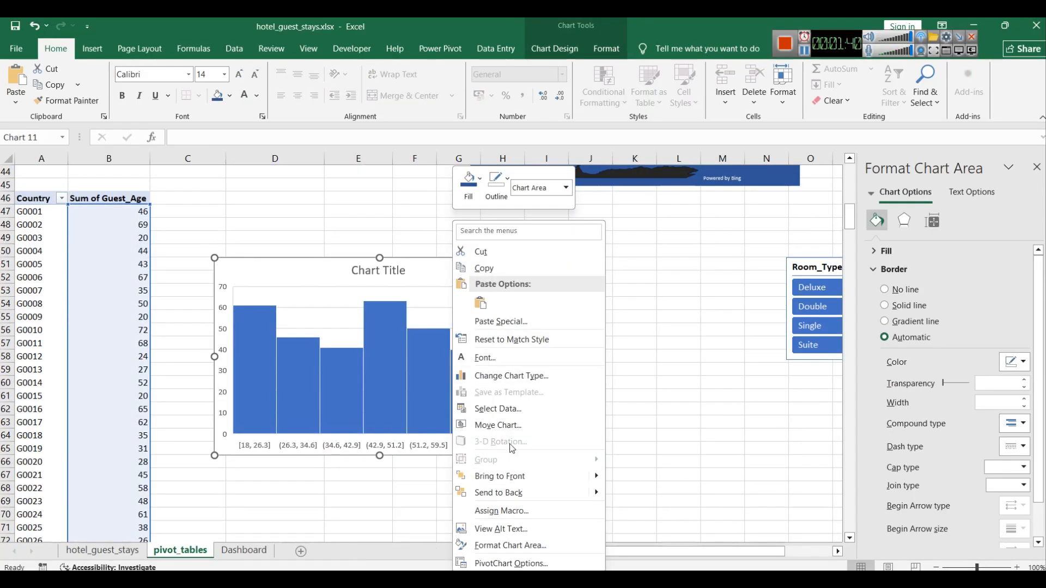
pyautogui.click(504, 409)
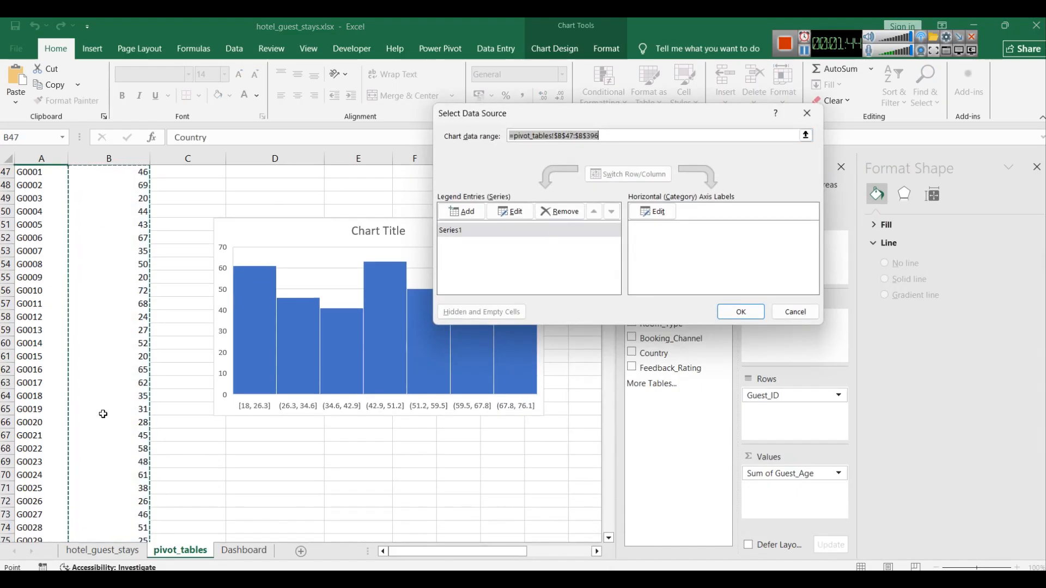
pyautogui.scroll(-17, 93, 422)
pyautogui.scroll(-20, 94, 422)
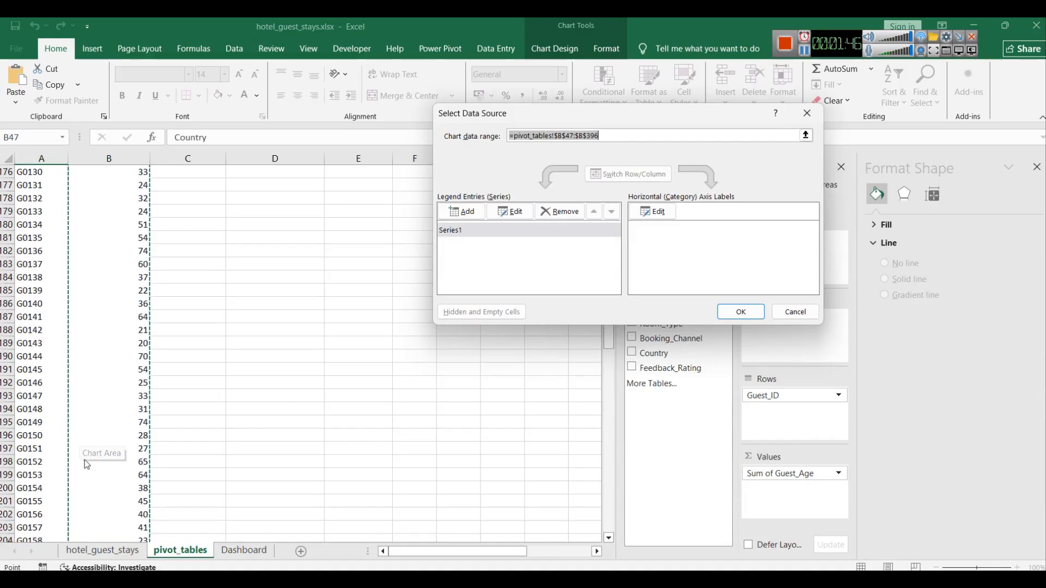
pyautogui.scroll(20, 94, 453)
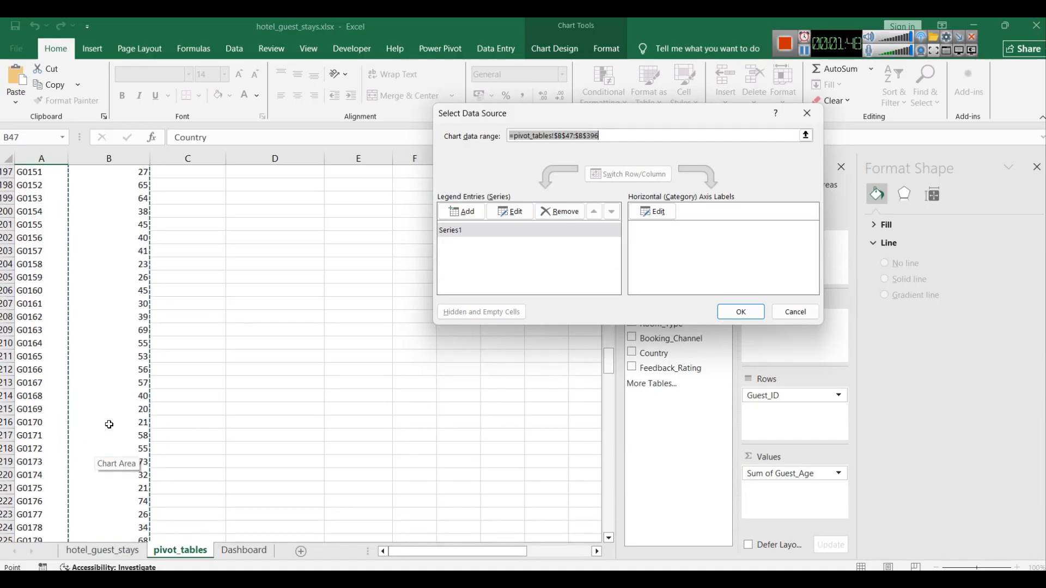
pyautogui.scroll(20, 109, 424)
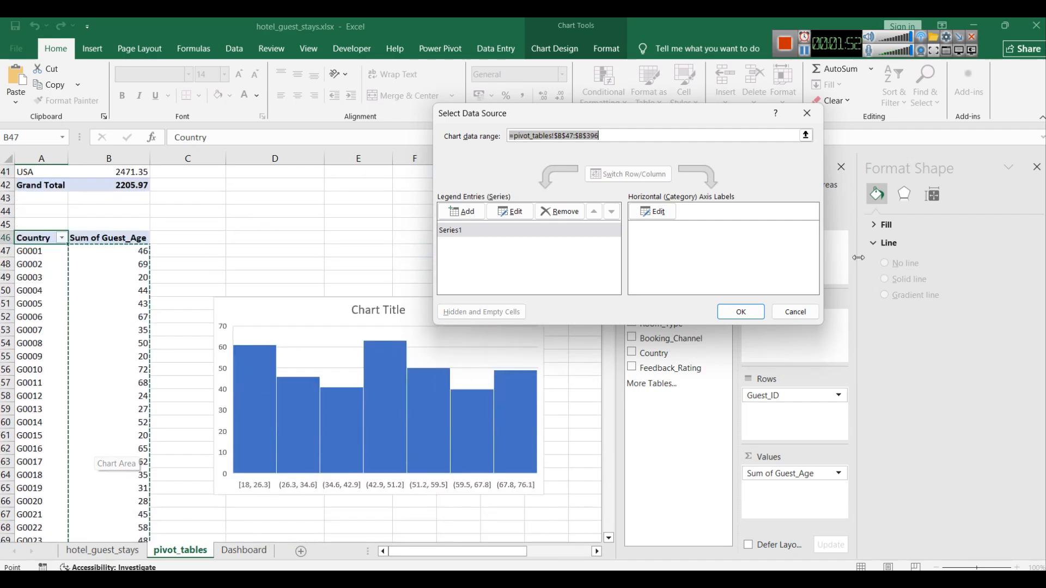
pyautogui.click(796, 312)
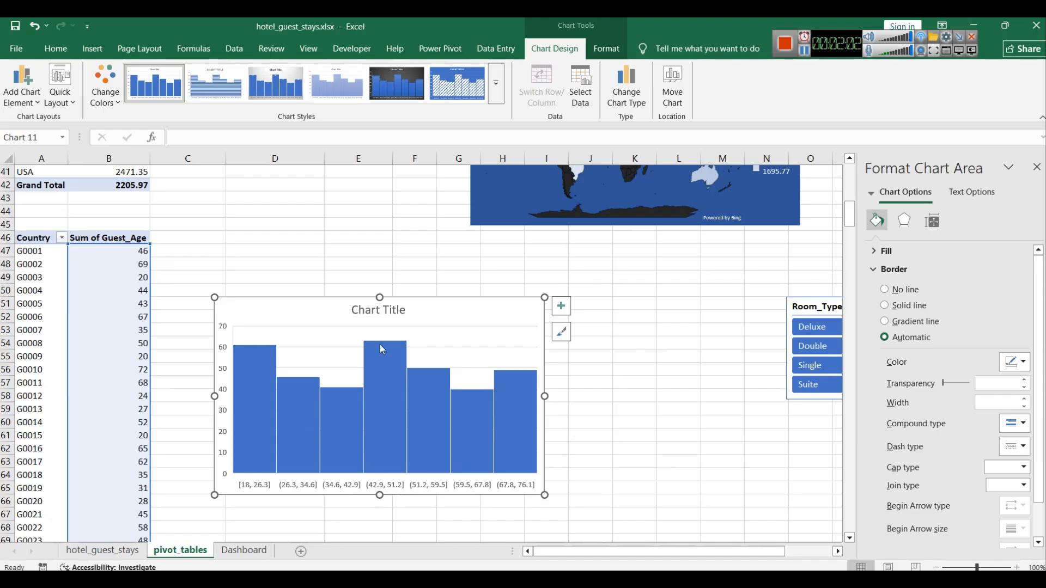
# Step: Apply a dark chart style to the guest age histogram
pyautogui.moveTo(382, 349)
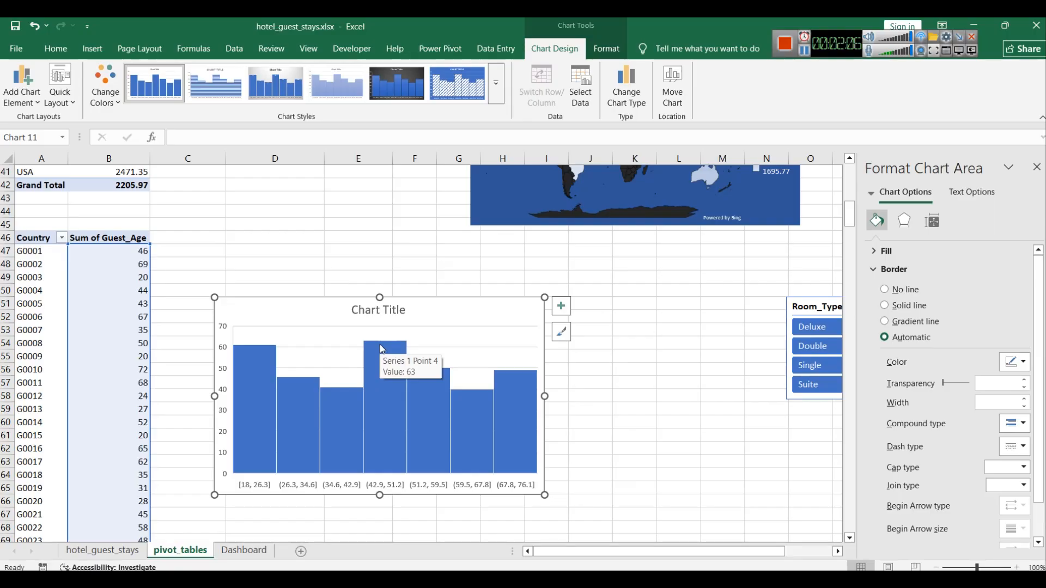
pyautogui.moveTo(250, 399)
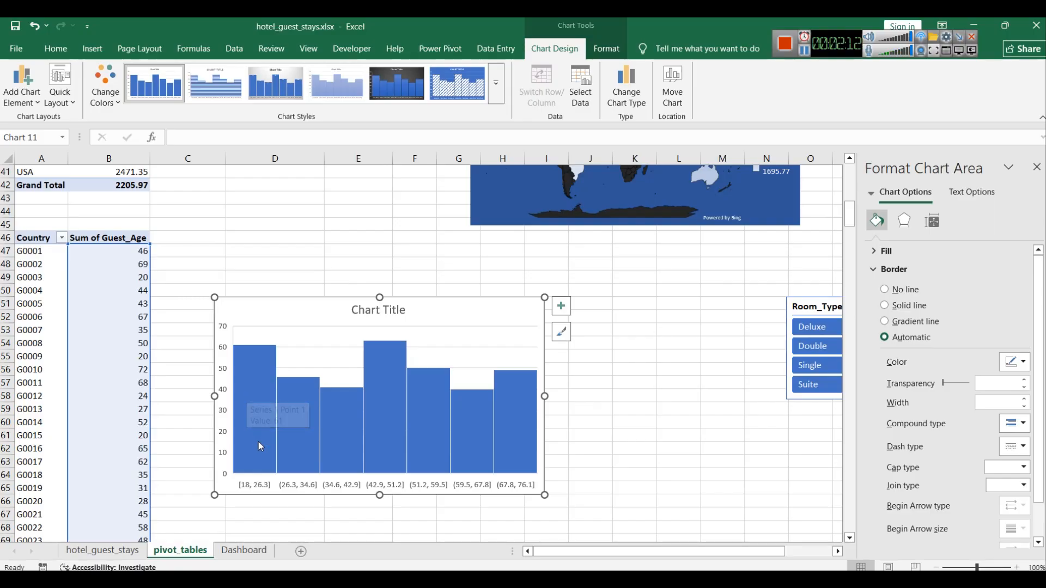
pyautogui.moveTo(466, 435)
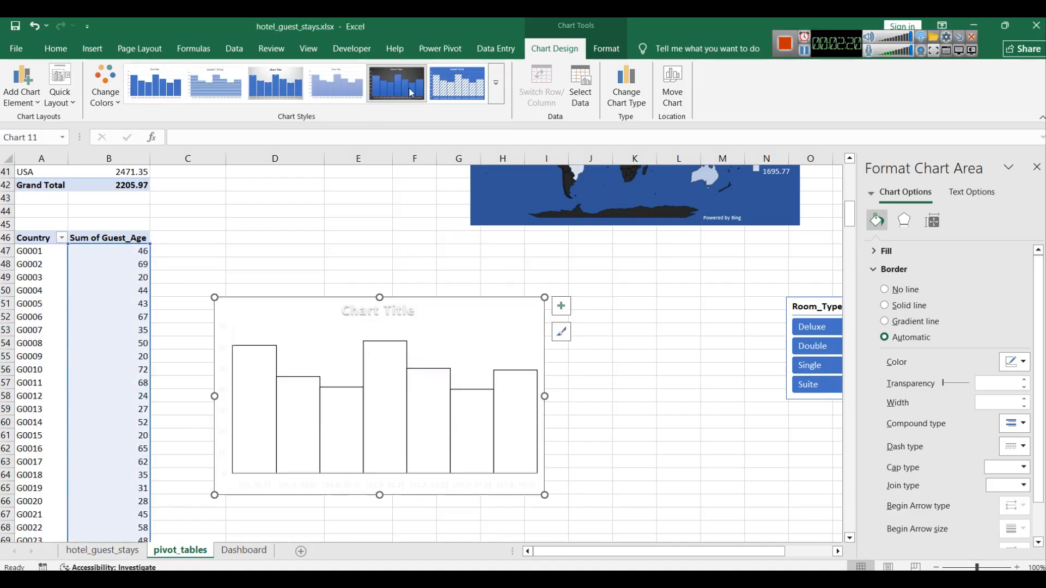
pyautogui.click(408, 86)
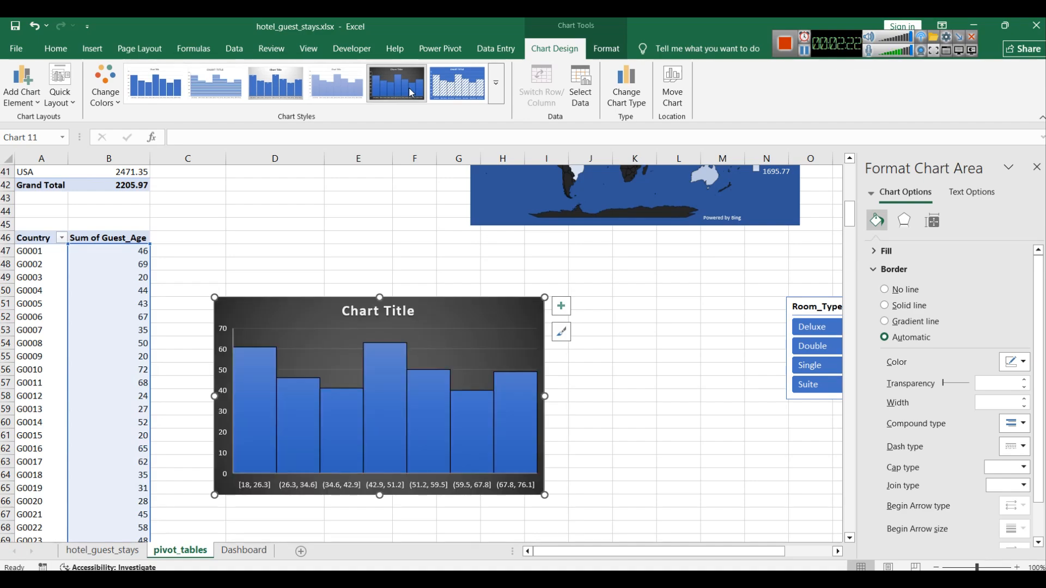
# Step: Fill the histogram's chart area with Blue, Accent 1, Darker 50%
pyautogui.rightClick(459, 312)
pyautogui.click(482, 196)
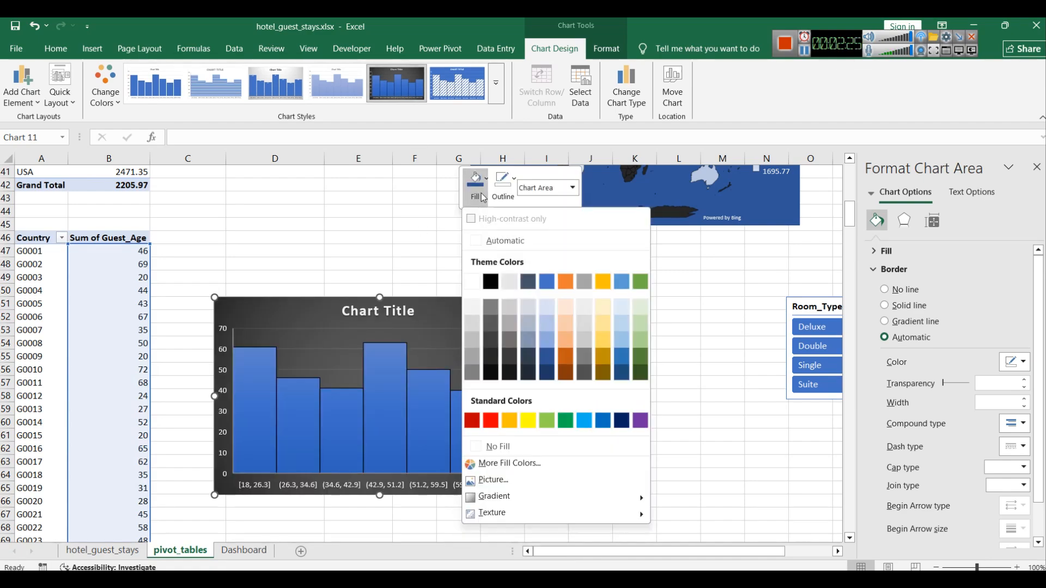
pyautogui.click(549, 362)
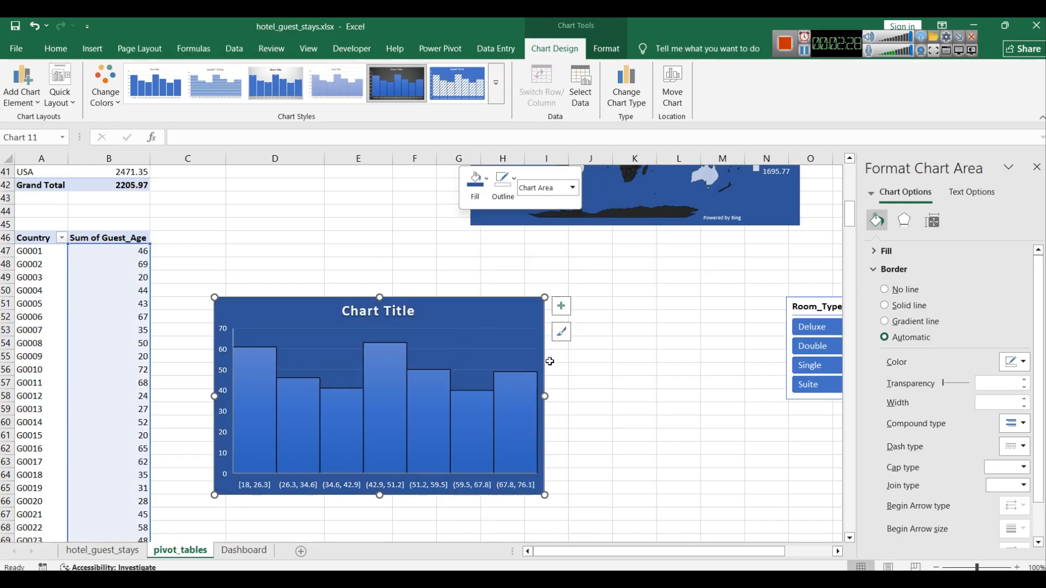
# Step: Fill the histogram's bars with Blue, Accent 1, Lighter 40%
pyautogui.rightClick(433, 384)
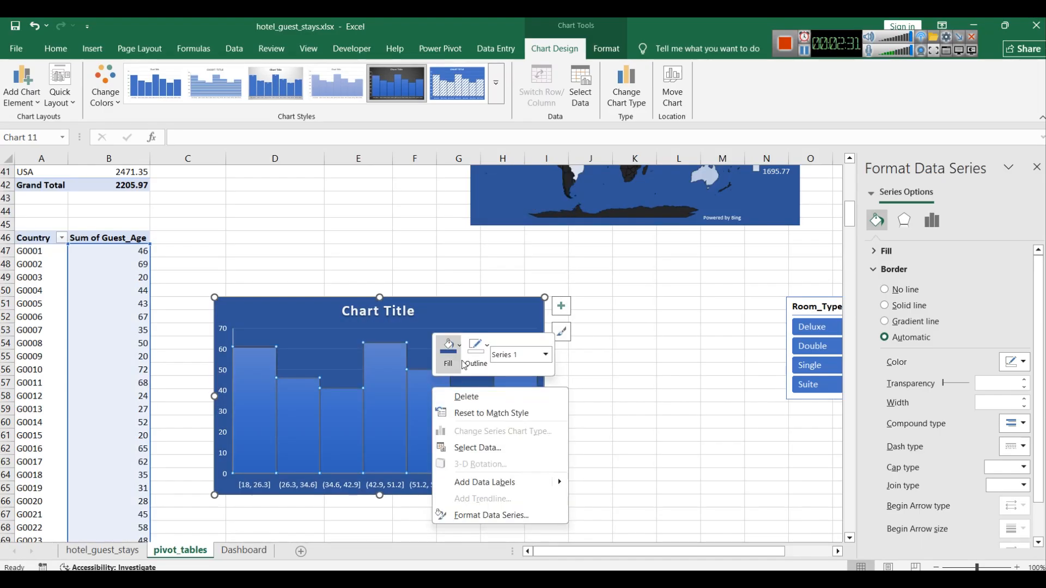
pyautogui.click(457, 351)
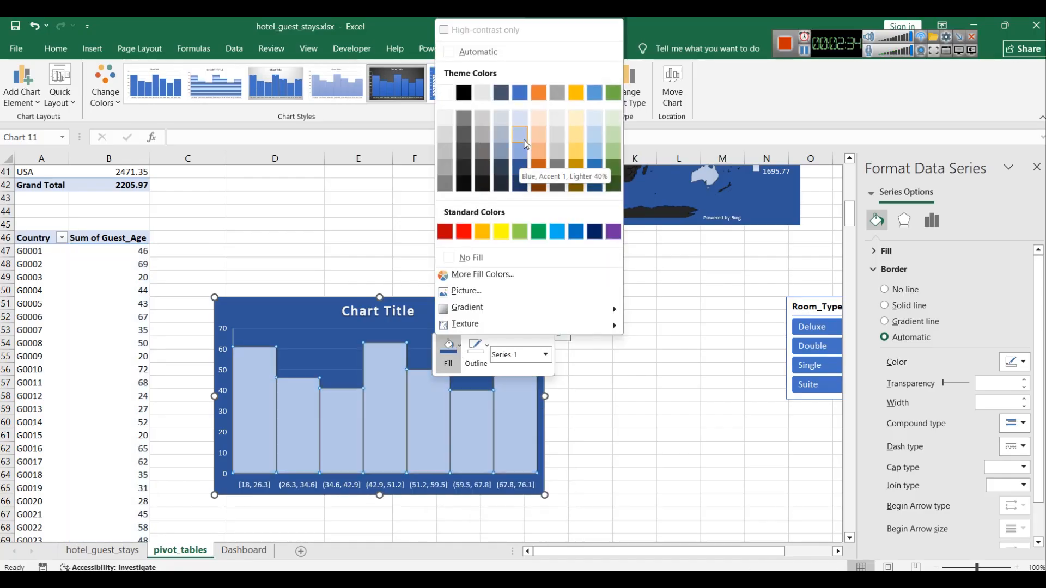
pyautogui.click(520, 135)
pyautogui.click(665, 418)
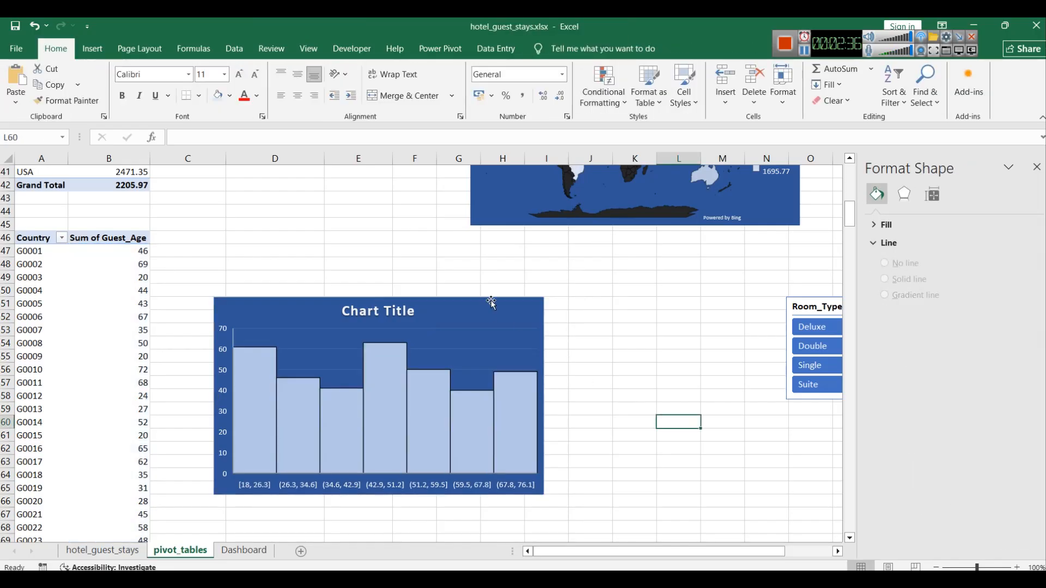
# Step: Copy the histogram onto the Dashboard sheet and position and resize it beside the country map
pyautogui.click(491, 314)
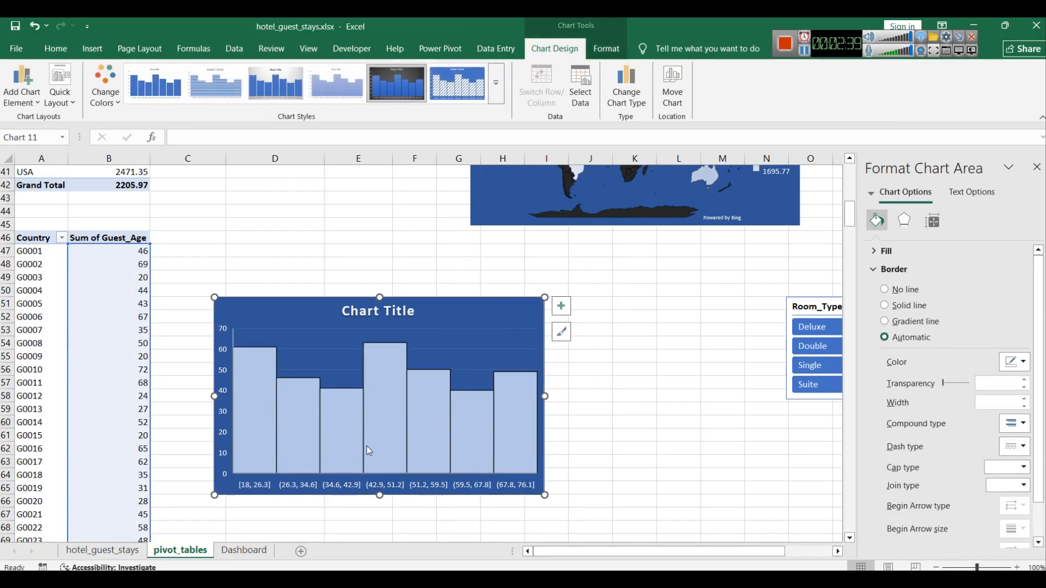
pyautogui.hotkey('ctrl', 'c')
pyautogui.click(243, 550)
pyautogui.hotkey('ctrl', 'v')
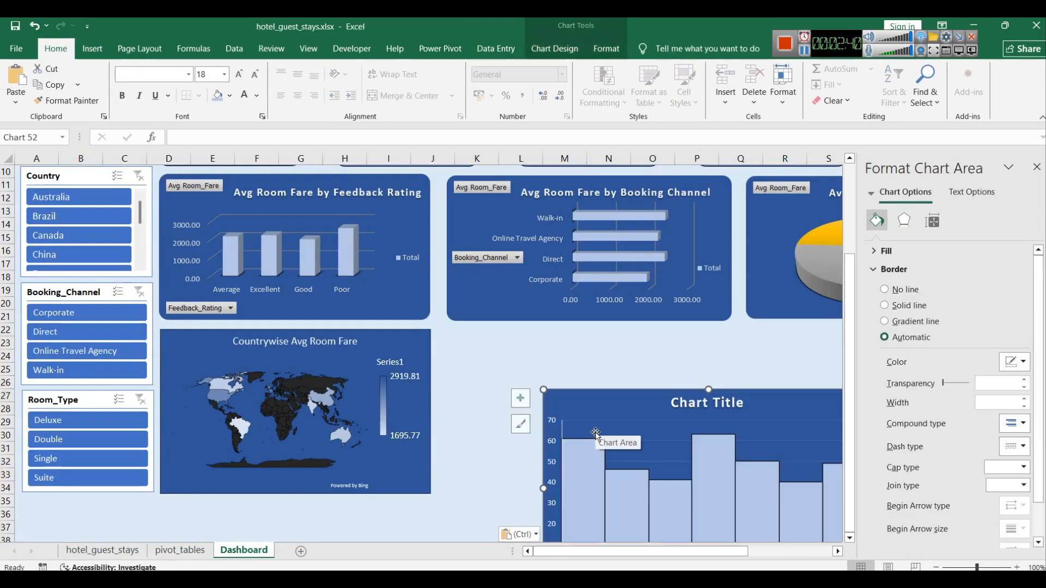
pyautogui.moveTo(646, 420); pyautogui.dragTo(554, 357)
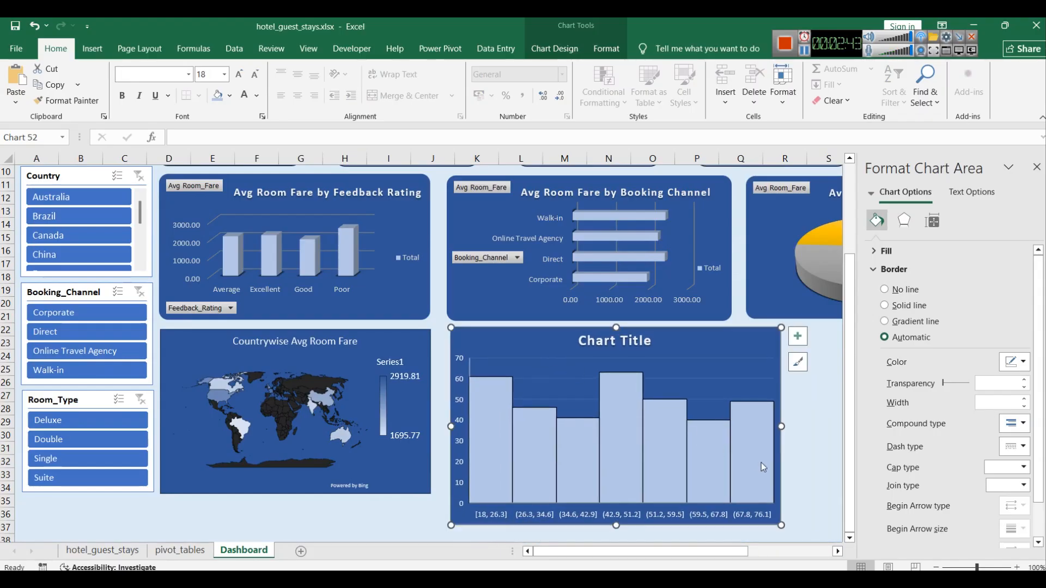
pyautogui.moveTo(779, 426); pyautogui.dragTo(733, 426)
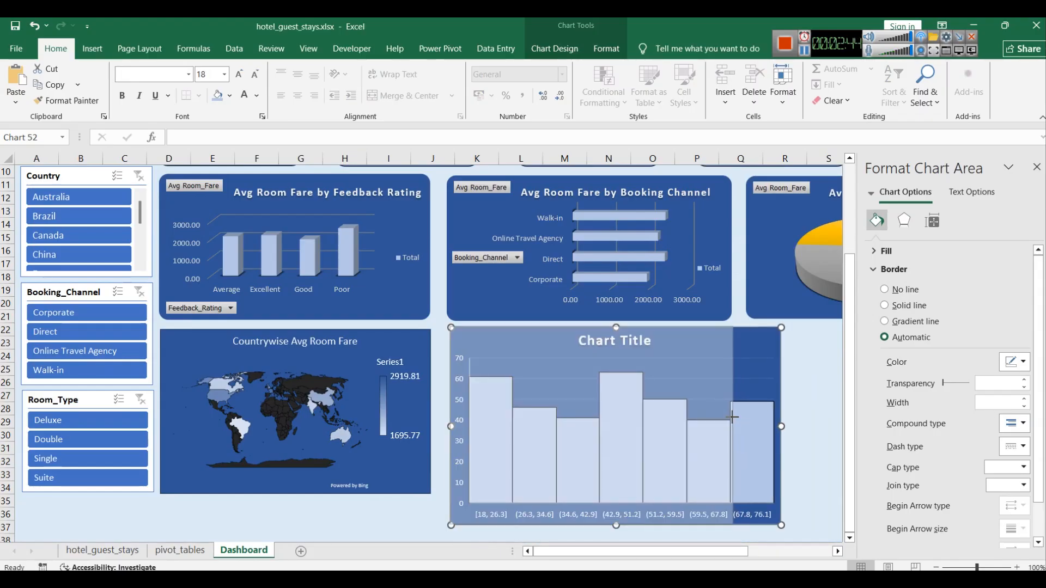
pyautogui.moveTo(594, 526); pyautogui.dragTo(593, 494)
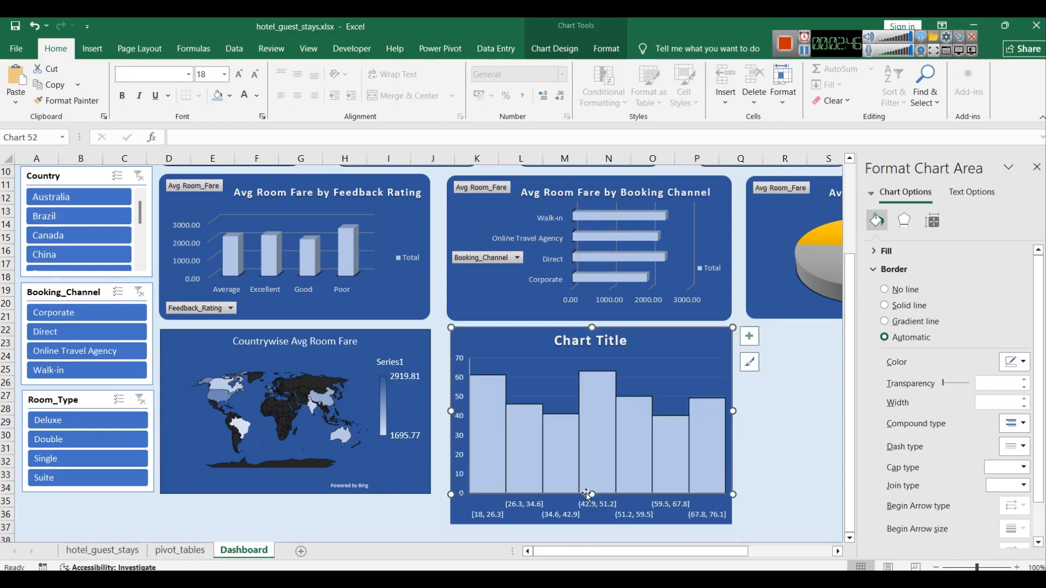
# Step: Title the guest age histogram "Age Distribution of Guests in Hotel"
pyautogui.click(573, 343)
pyautogui.write('A')
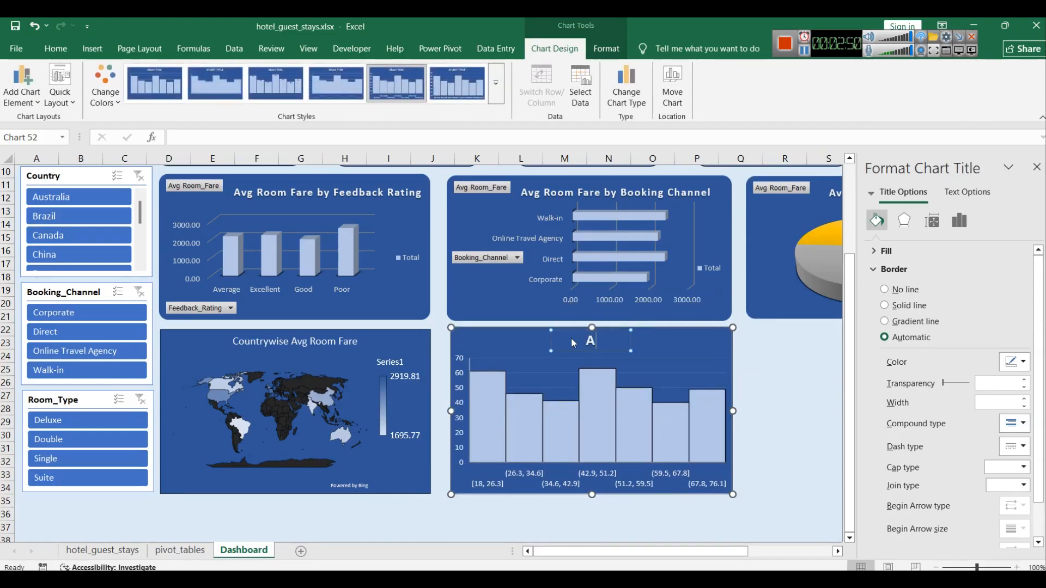
pyautogui.write('ge Dist')
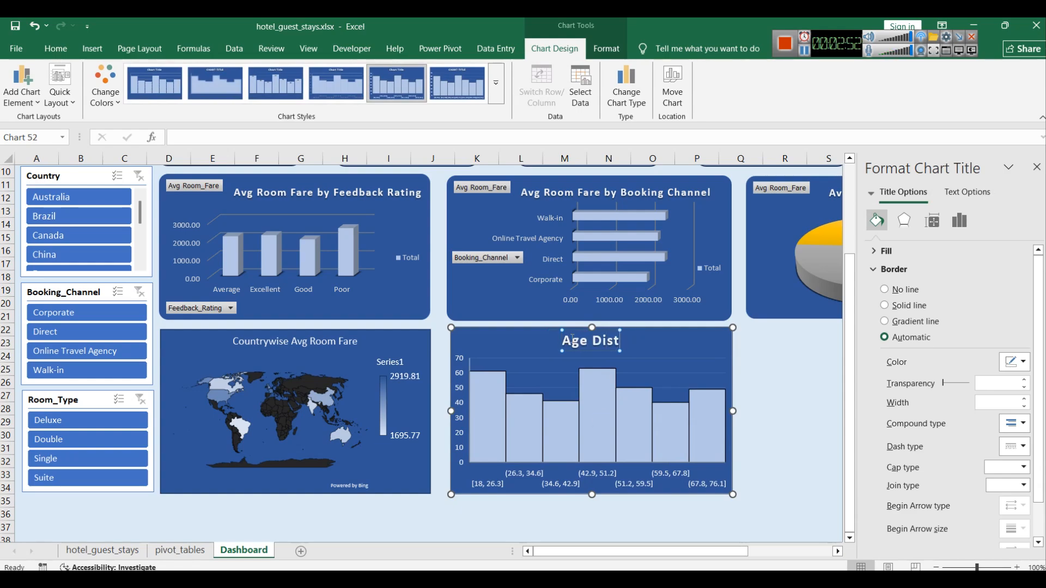
pyautogui.write('ribution of ')
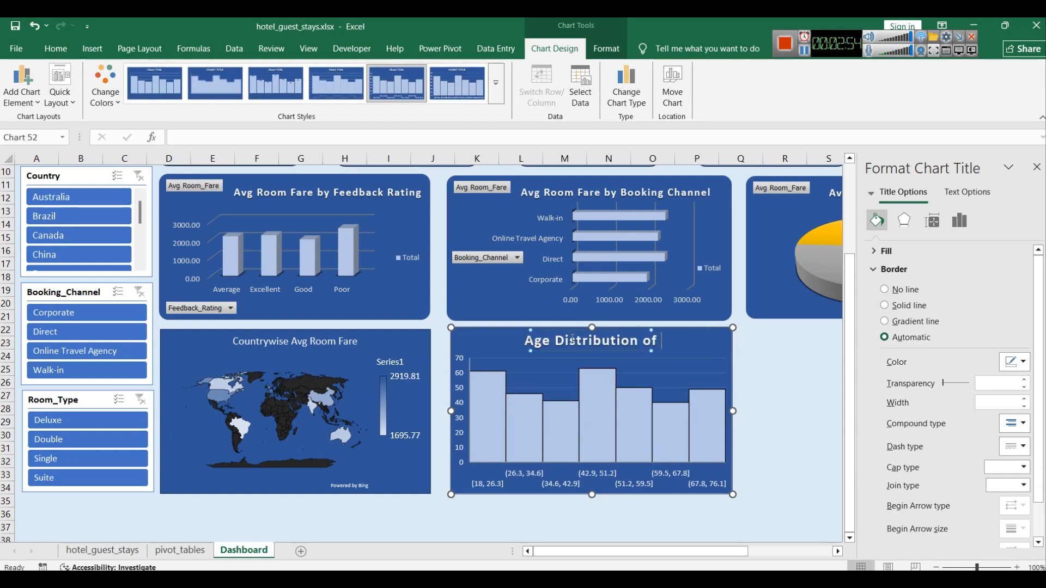
pyautogui.write('Guests in Hotel')
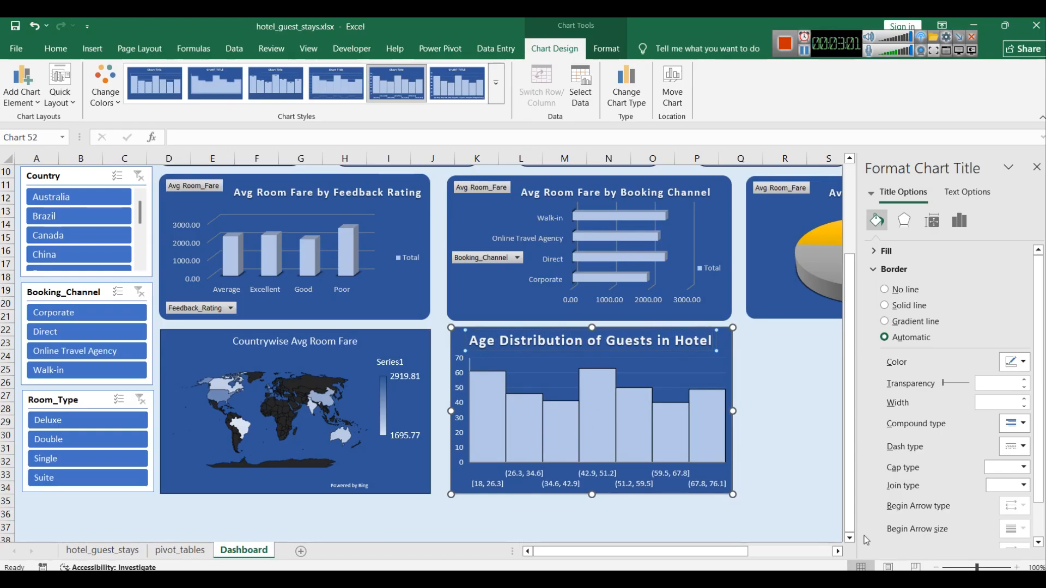
pyautogui.write('s')
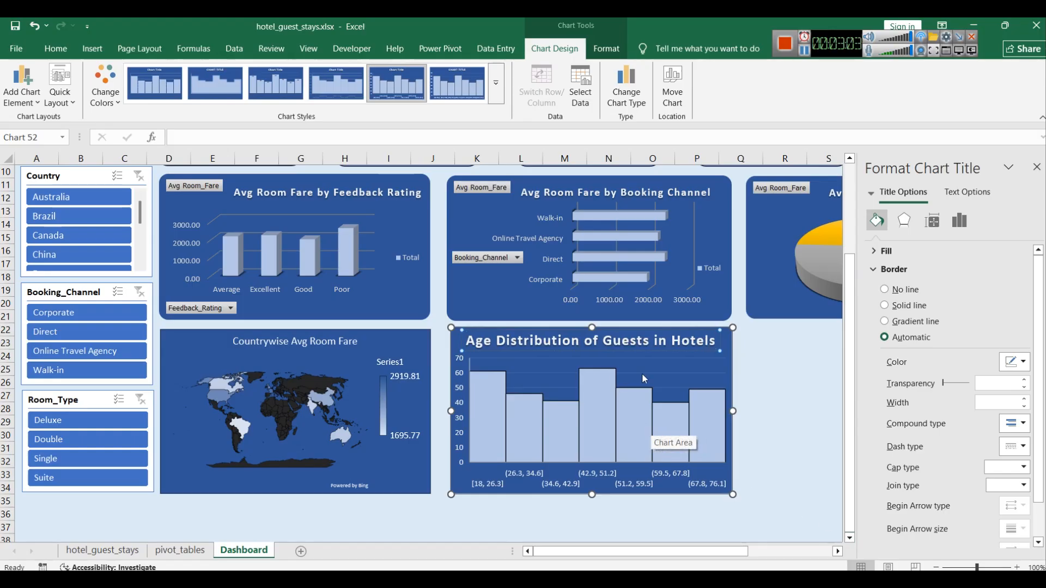
pyautogui.press('BackSpace')
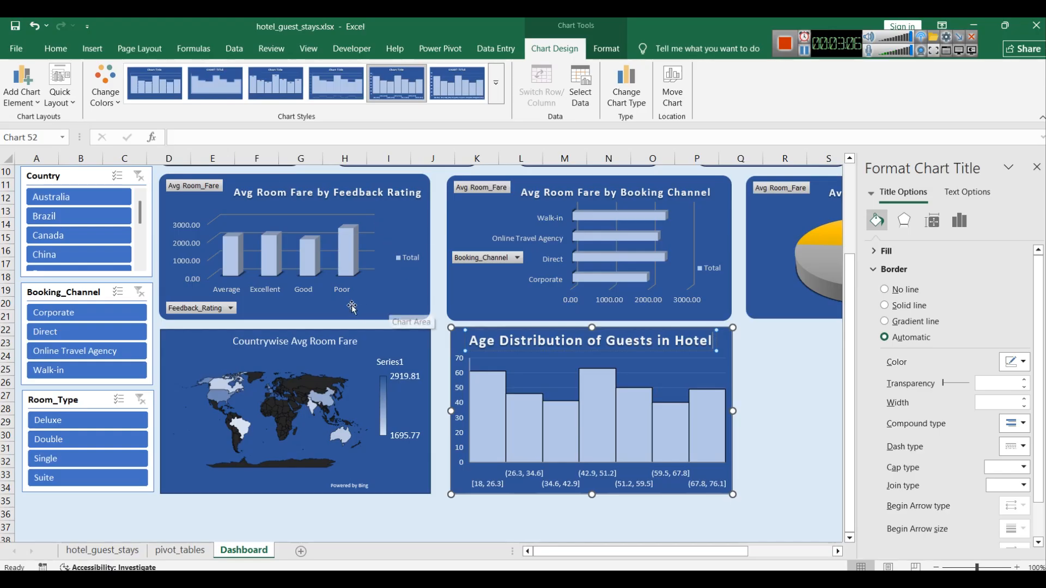
# Step: Set the histogram title's font size to 12
pyautogui.click(67, 52)
pyautogui.click(203, 76)
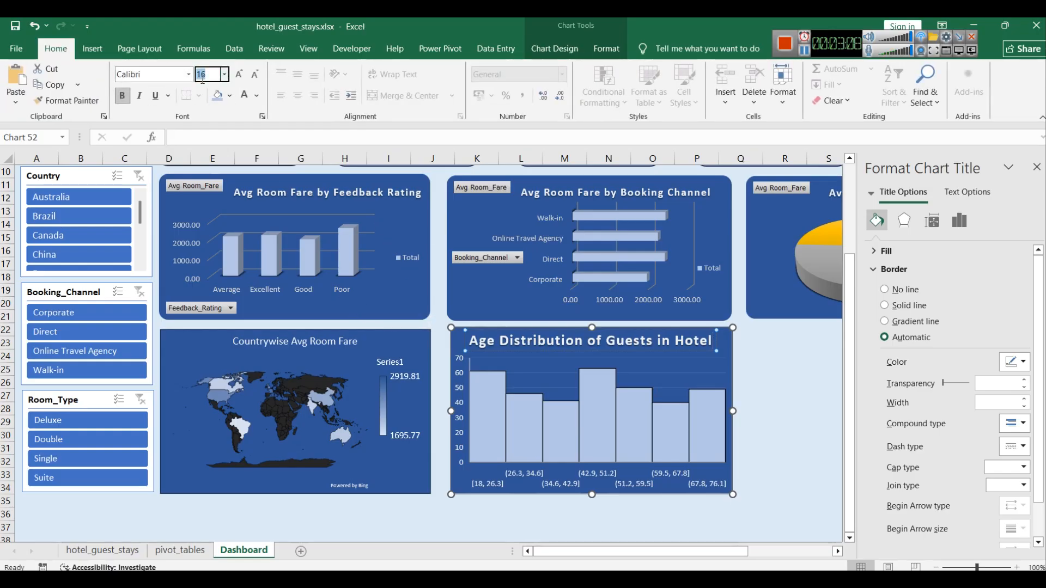
pyautogui.write('16')
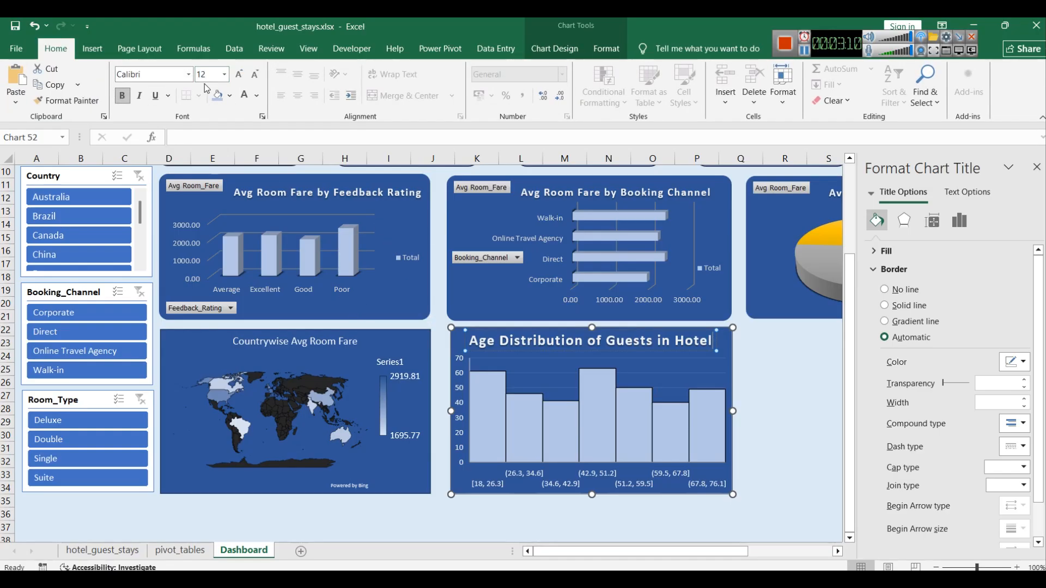
pyautogui.press('Return')
pyautogui.click(207, 71)
pyautogui.write('12')
pyautogui.press('Return')
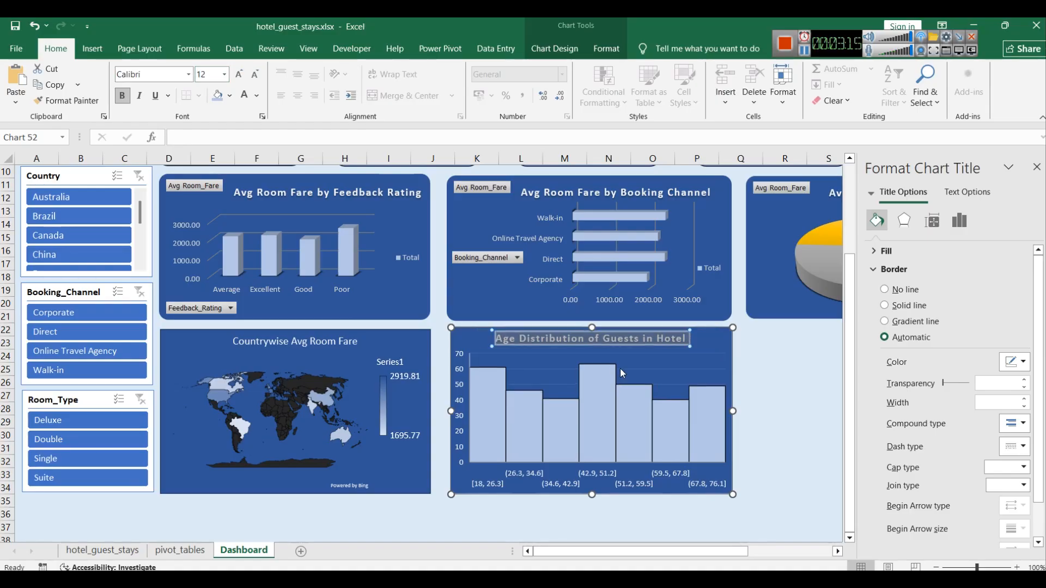
# Step: Deselect the chart and save the workbook
pyautogui.click(764, 370)
pyautogui.click(771, 472)
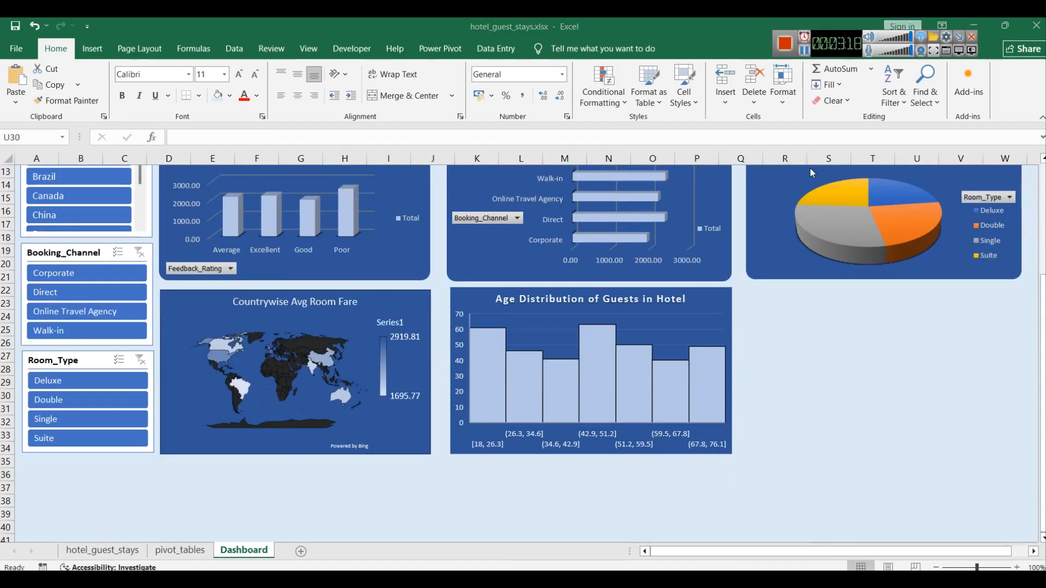
pyautogui.scroll(3, 895, 377)
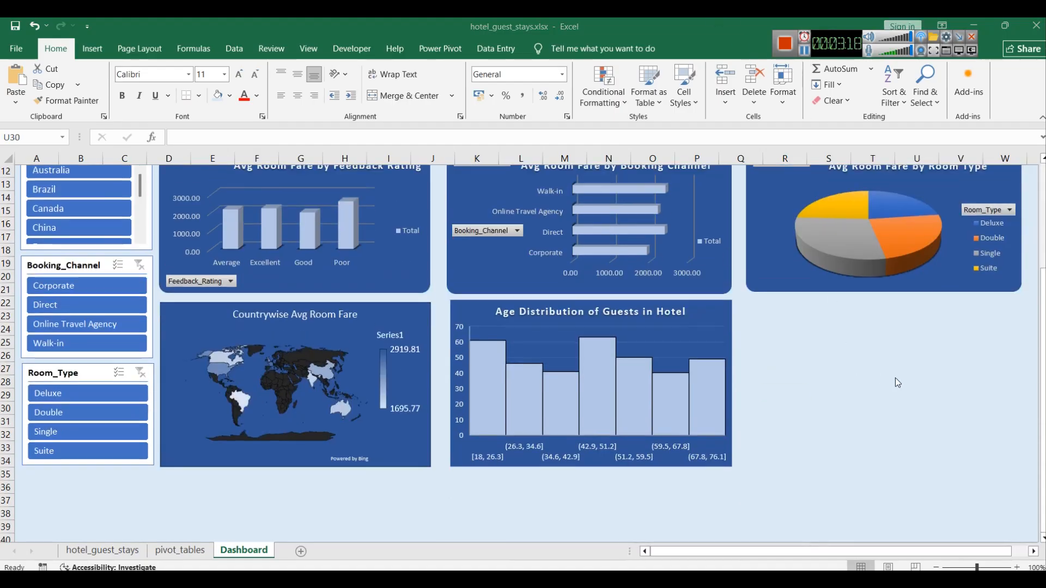
pyautogui.scroll(-2, 890, 376)
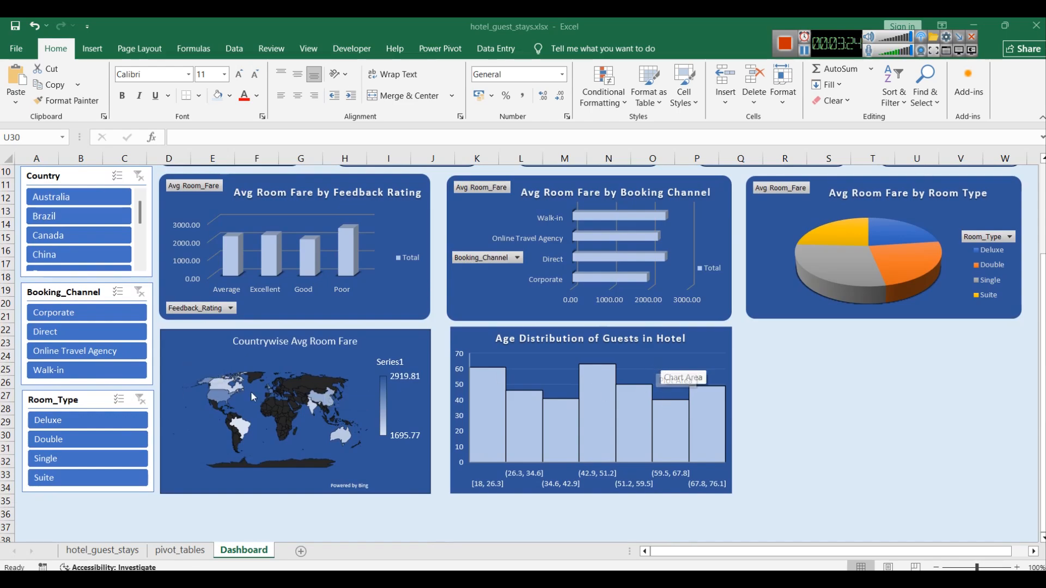
pyautogui.hotkey('ctrl', 's')
# Step: Copy the country Avg Room_Fare pivot table on the pivot_tables sheet and paste it at cell D98
pyautogui.click(180, 550)
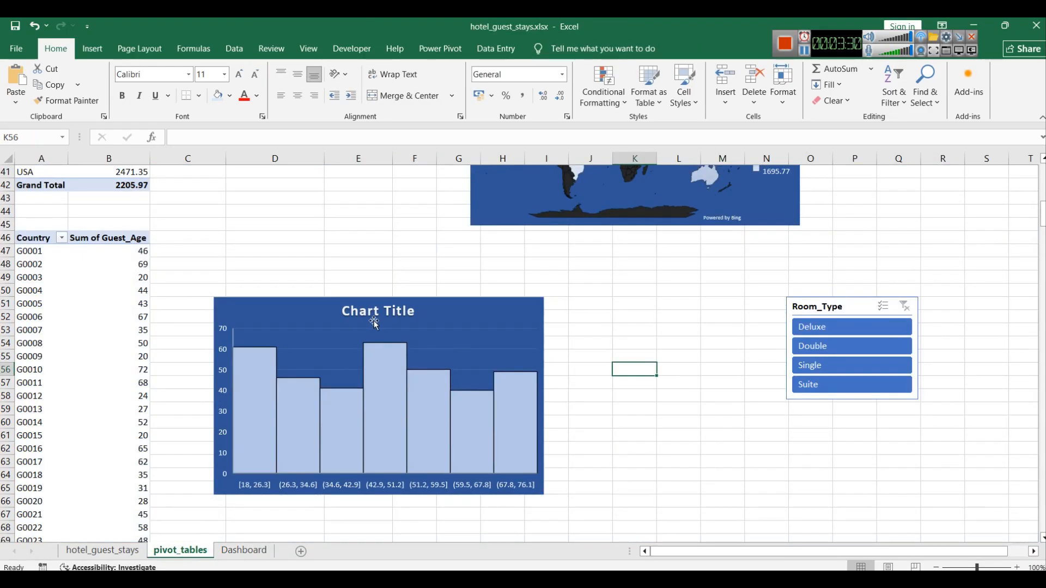
pyautogui.scroll(3, 451, 352)
pyautogui.scroll(4, 447, 347)
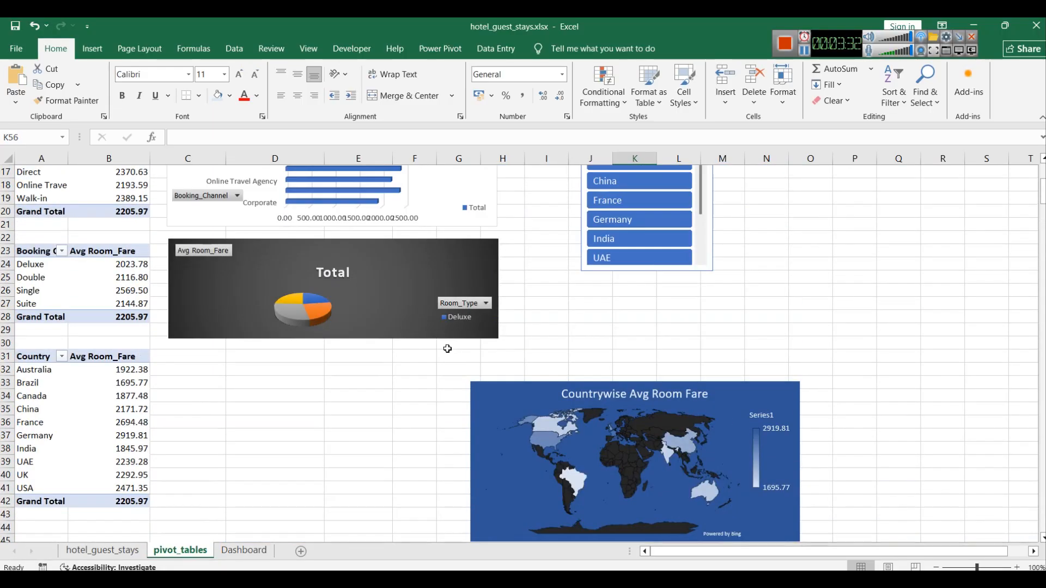
pyautogui.scroll(-15, 430, 344)
pyautogui.scroll(20, 381, 332)
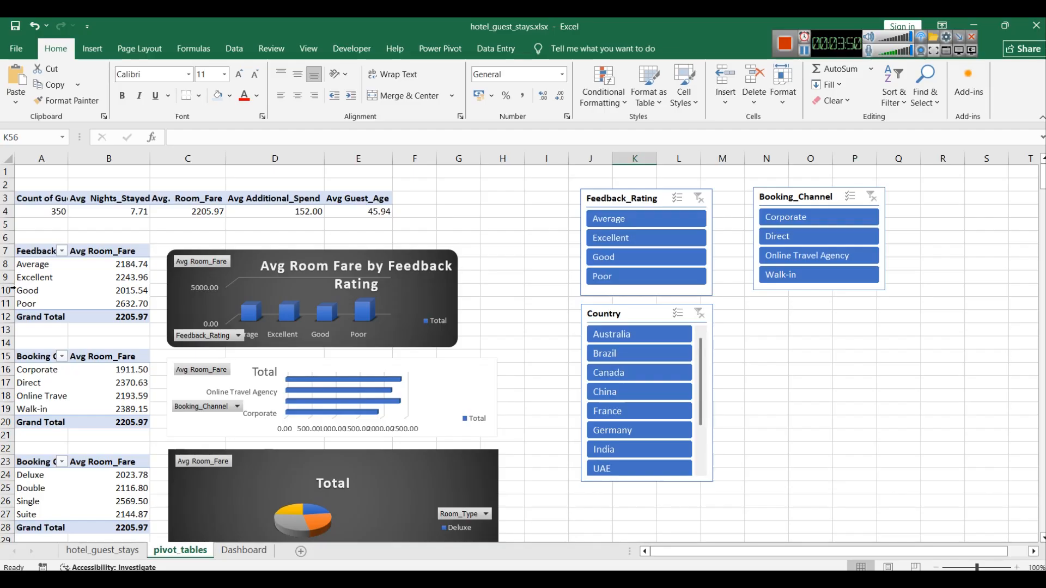
pyautogui.scroll(-3, 69, 288)
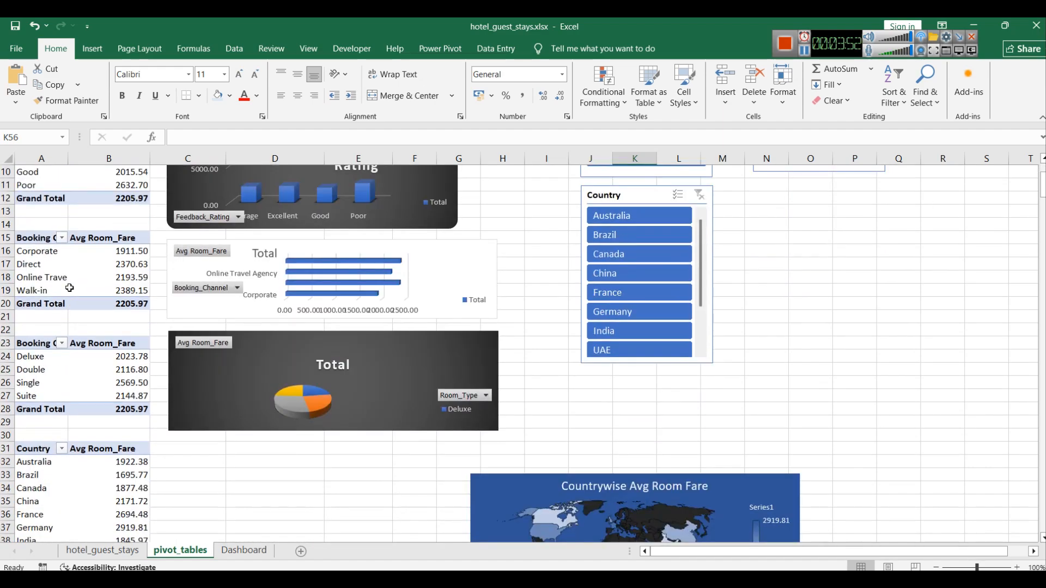
pyautogui.scroll(-2, 109, 392)
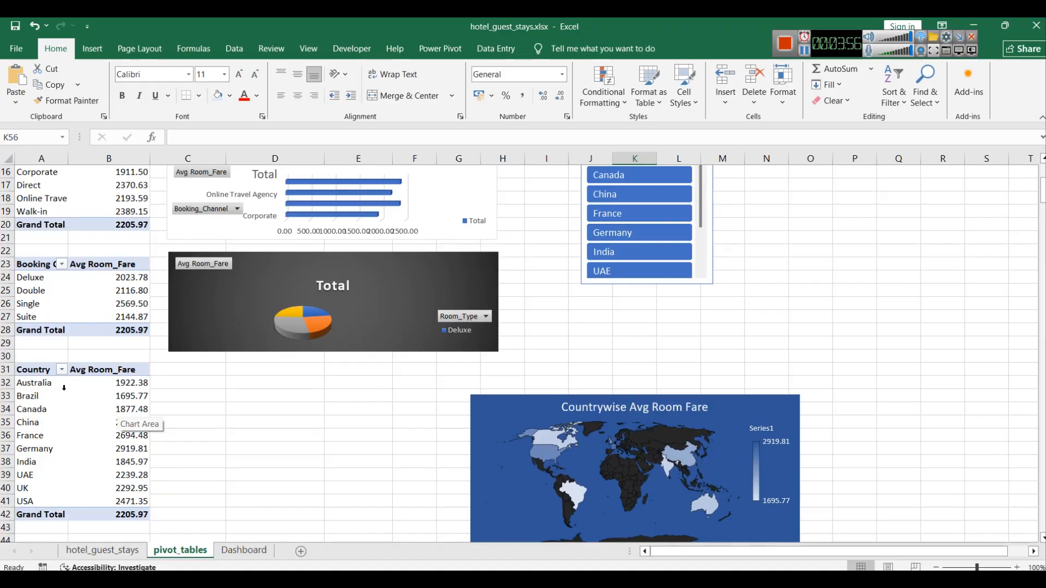
pyautogui.moveTo(126, 381)
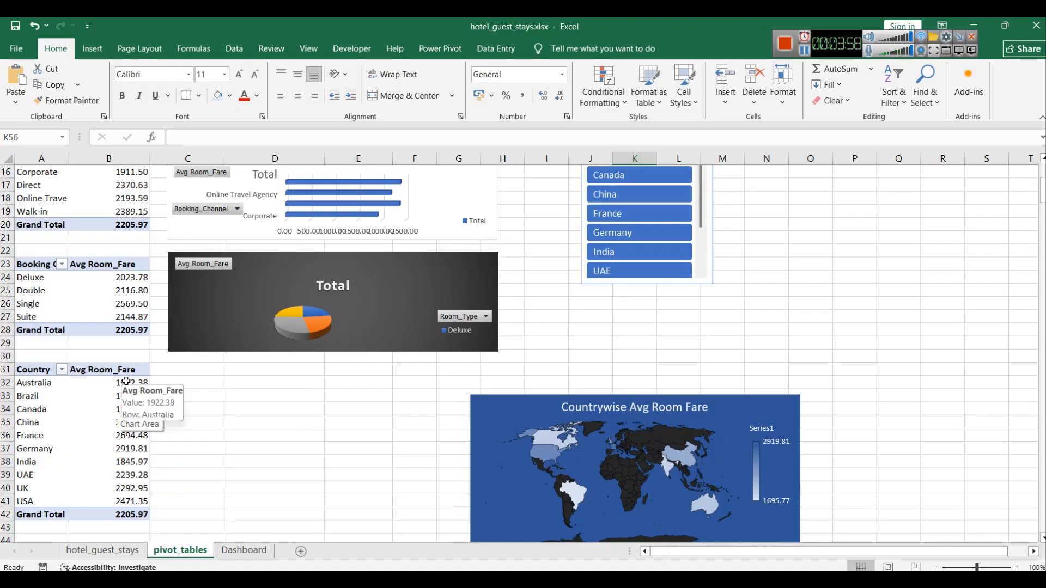
pyautogui.moveTo(33, 369)
pyautogui.mouseDown()
pyautogui.moveTo(49, 436)
pyautogui.moveTo(134, 501)
pyautogui.moveTo(24, 374)
pyautogui.mouseUp()
pyautogui.hotkey('ctrl', 'c')
pyautogui.click(131, 528)
pyautogui.hotkey('ctrl', 'c')
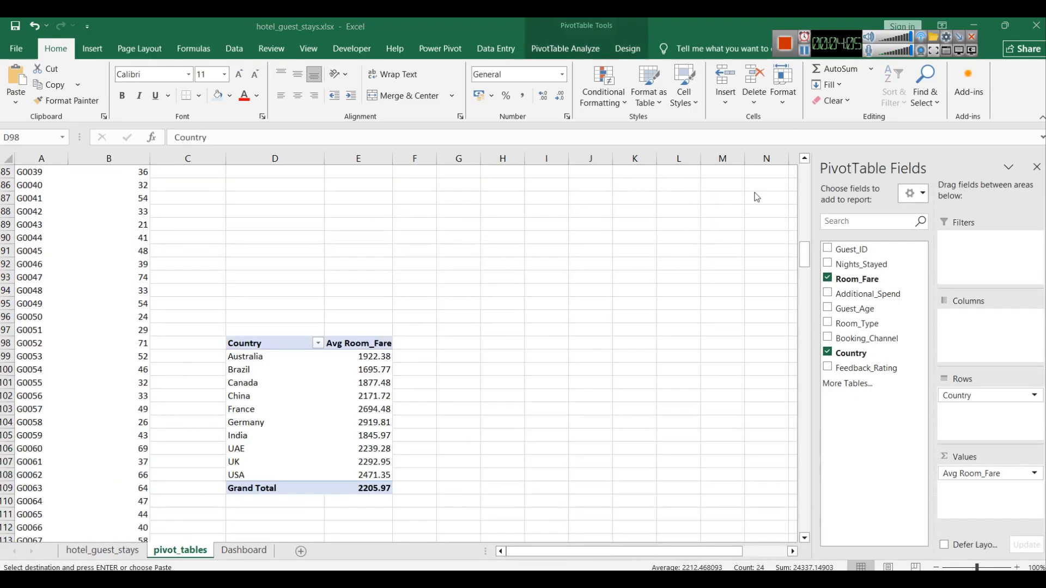
pyautogui.click(444, 467)
pyautogui.click(274, 348)
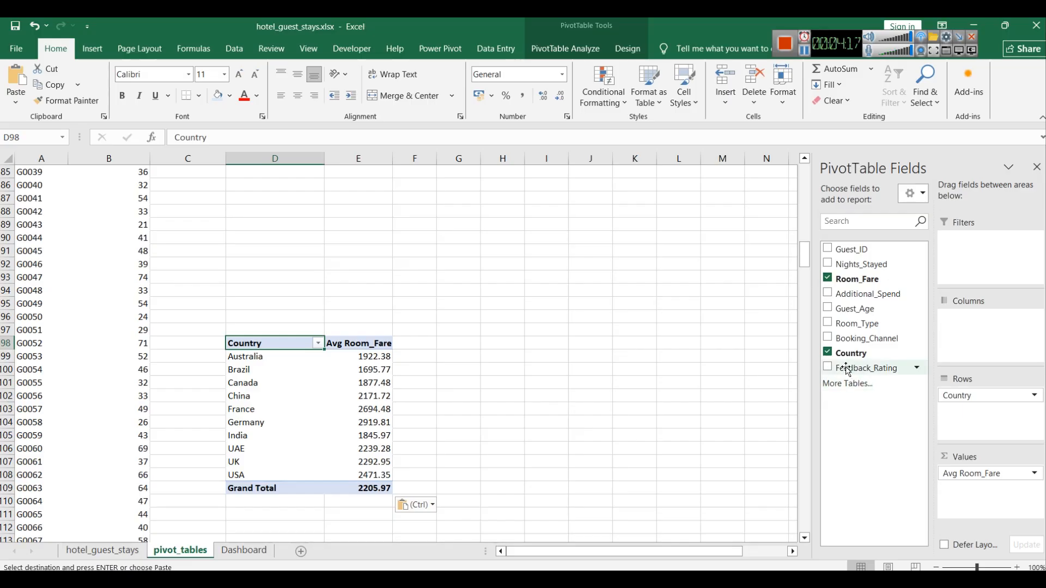
# Step: Add Nights_Stayed to the copied pivot table's values, summarised by Average and named "Avg .Nights_Stayed"
pyautogui.click(827, 264)
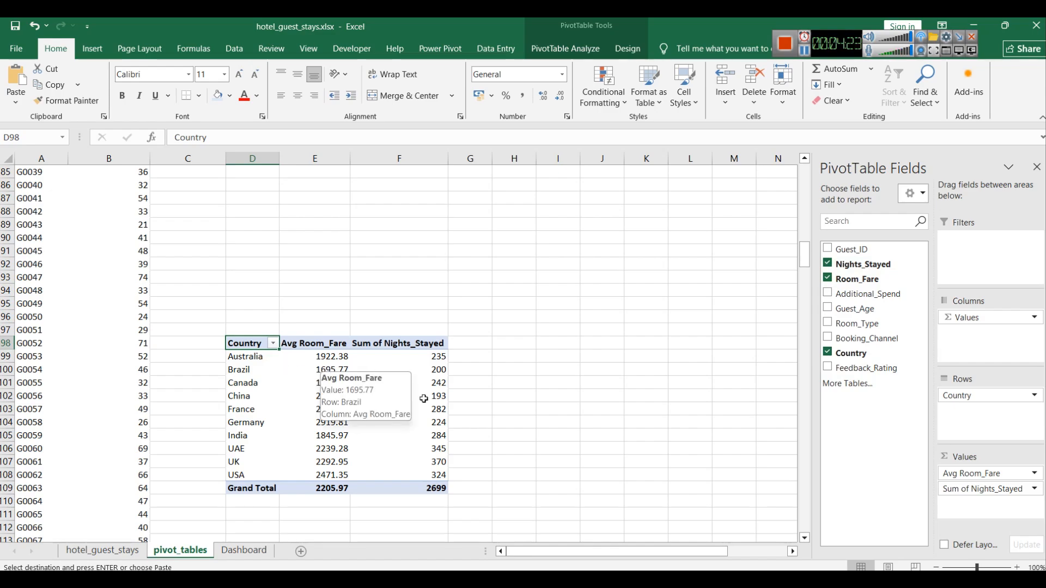
pyautogui.moveTo(418, 369)
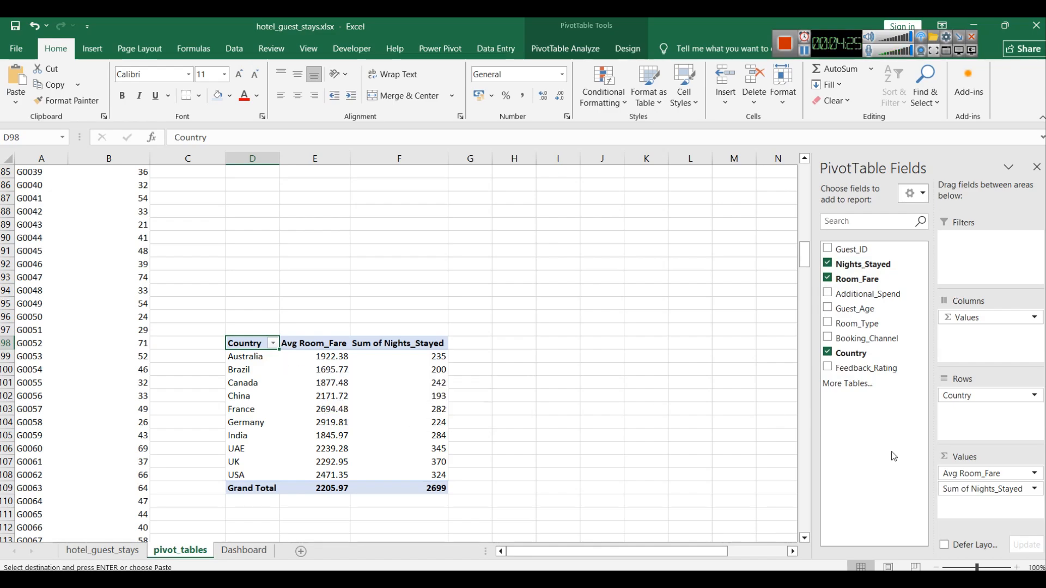
pyautogui.click(1034, 492)
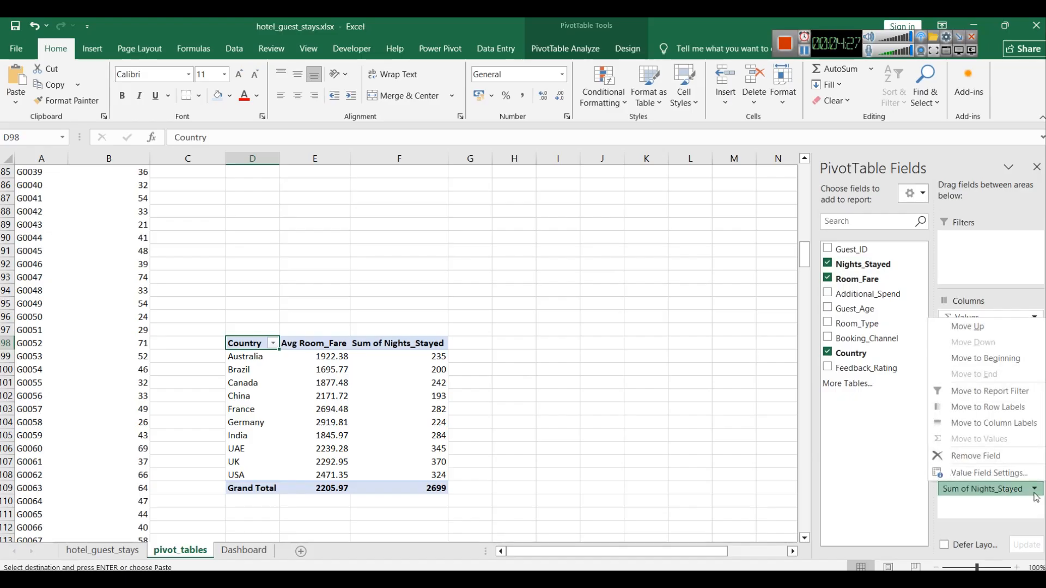
pyautogui.click(972, 474)
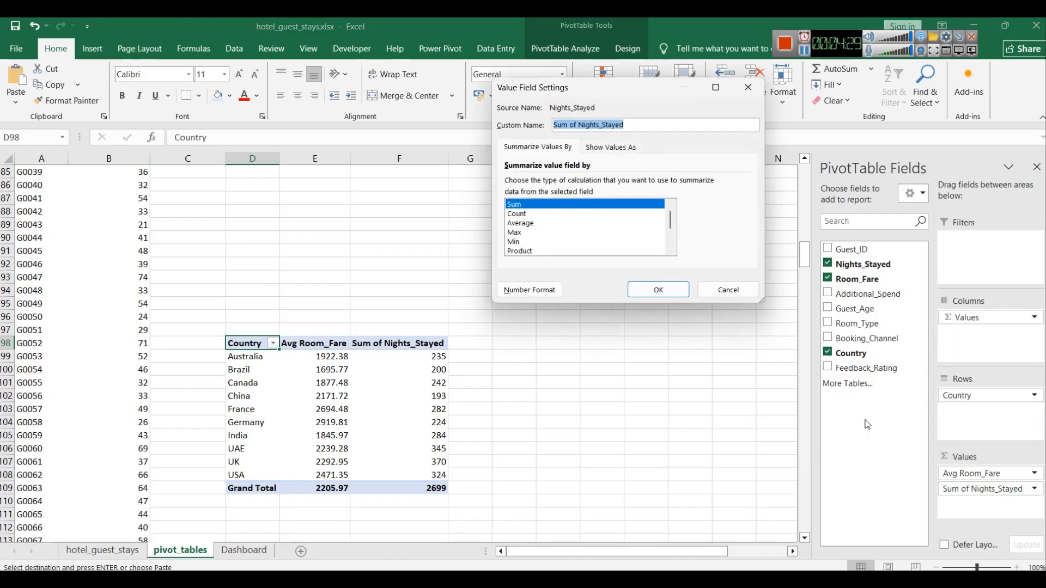
pyautogui.click(549, 223)
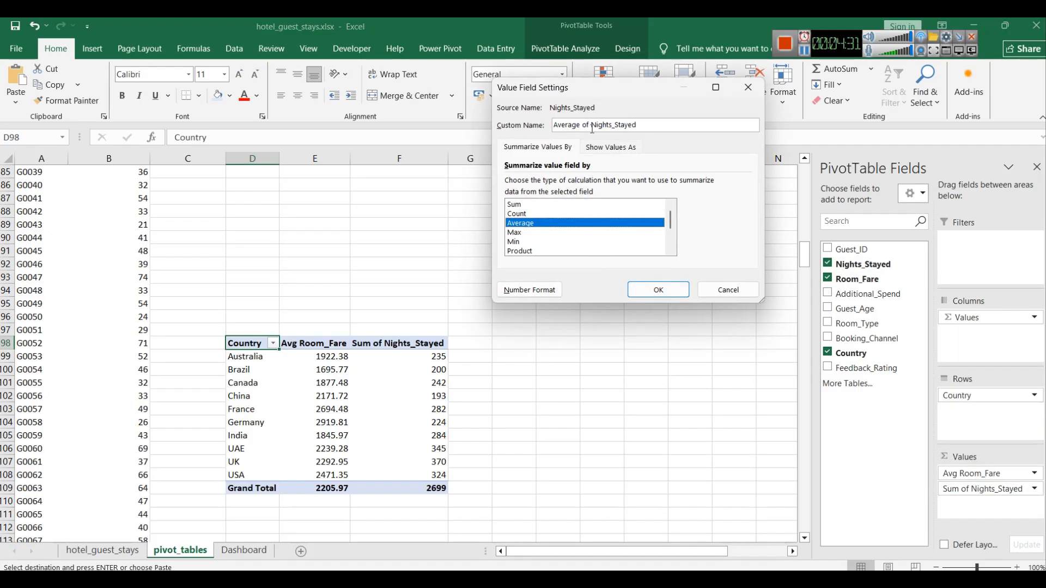
pyautogui.moveTo(592, 126); pyautogui.dragTo(540, 129)
pyautogui.write('Avg .')
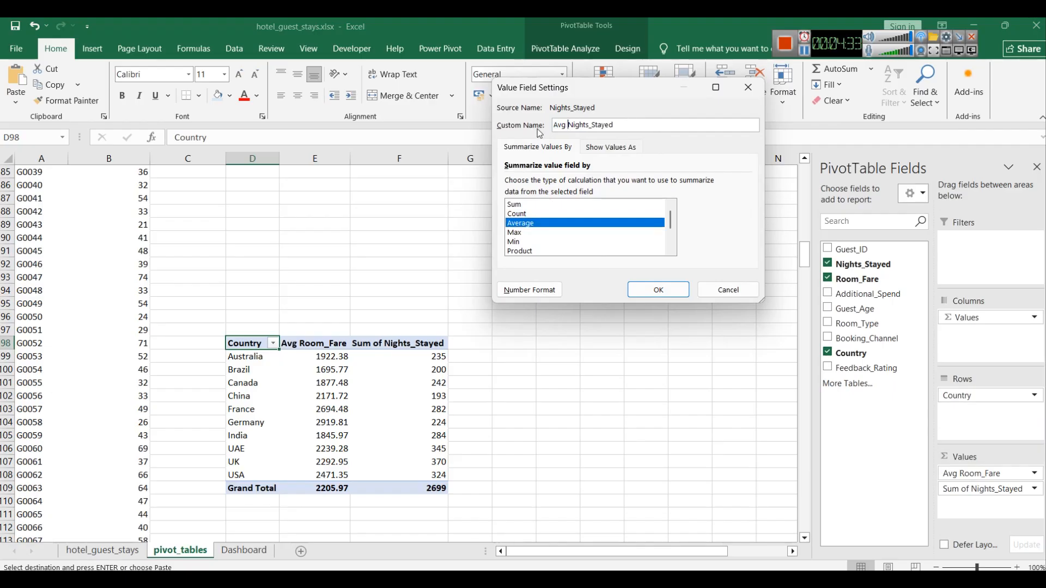
pyautogui.press('Return')
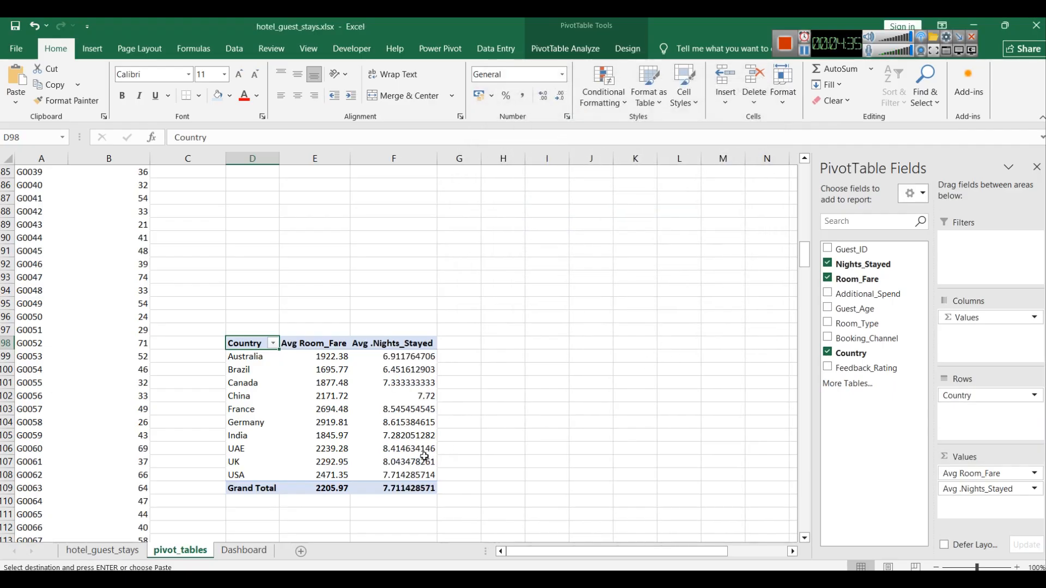
# Step: Format the Avg .Nights_Stayed values as numbers with two decimal places
pyautogui.click(1034, 489)
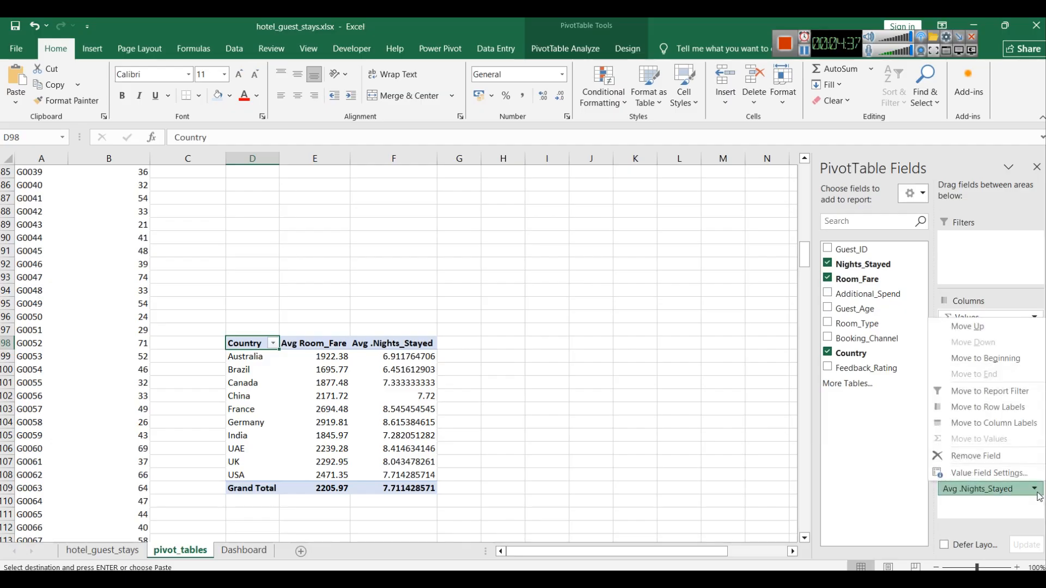
pyautogui.click(999, 476)
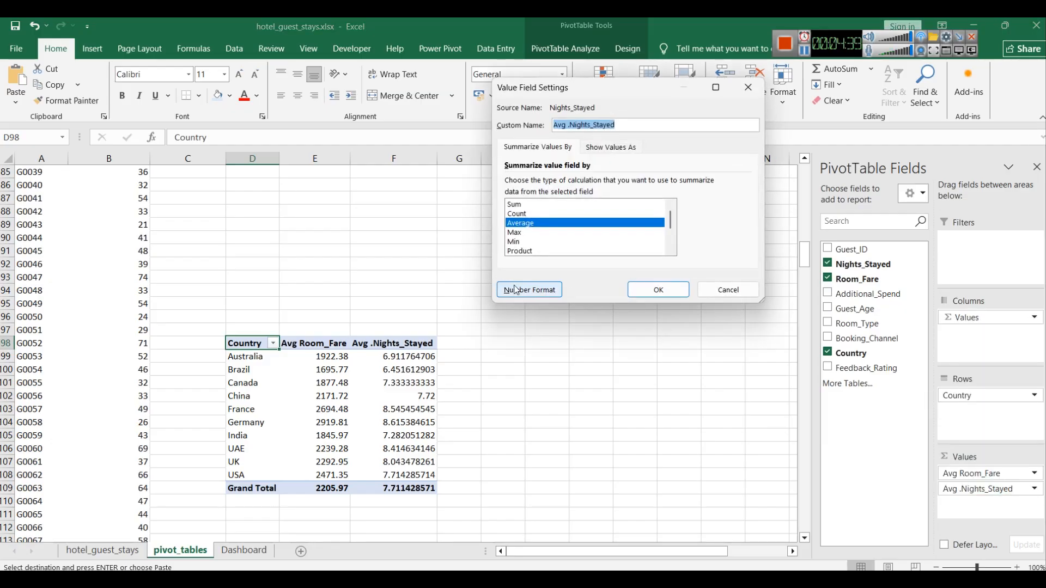
pyautogui.click(516, 289)
pyautogui.click(489, 187)
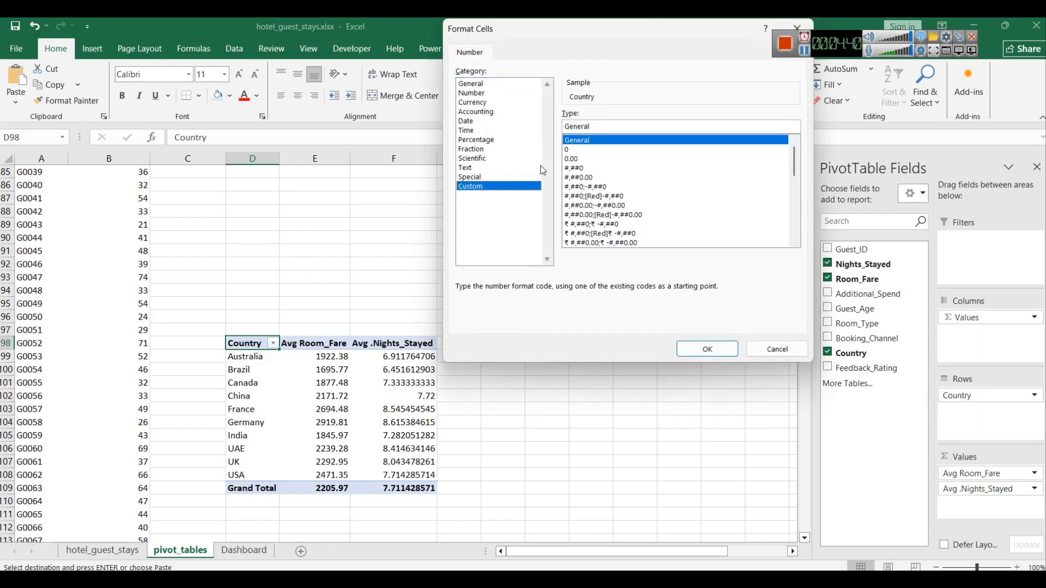
pyautogui.click(572, 159)
pyautogui.click(706, 350)
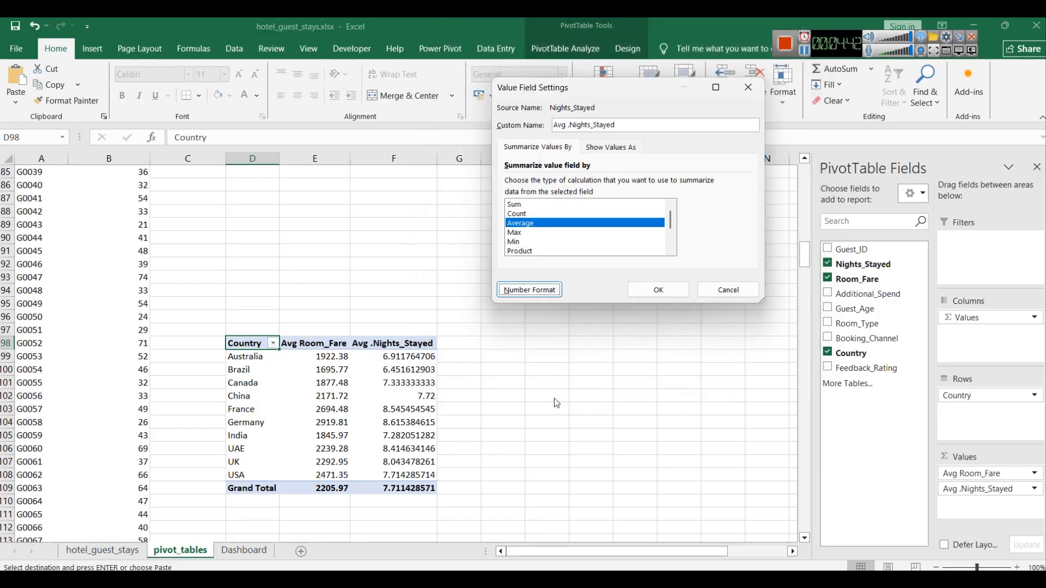
pyautogui.click(659, 293)
# Step: Select the copied pivot table and insert a Combo PivotChart with the line on the secondary axis
pyautogui.moveTo(417, 489); pyautogui.dragTo(235, 345)
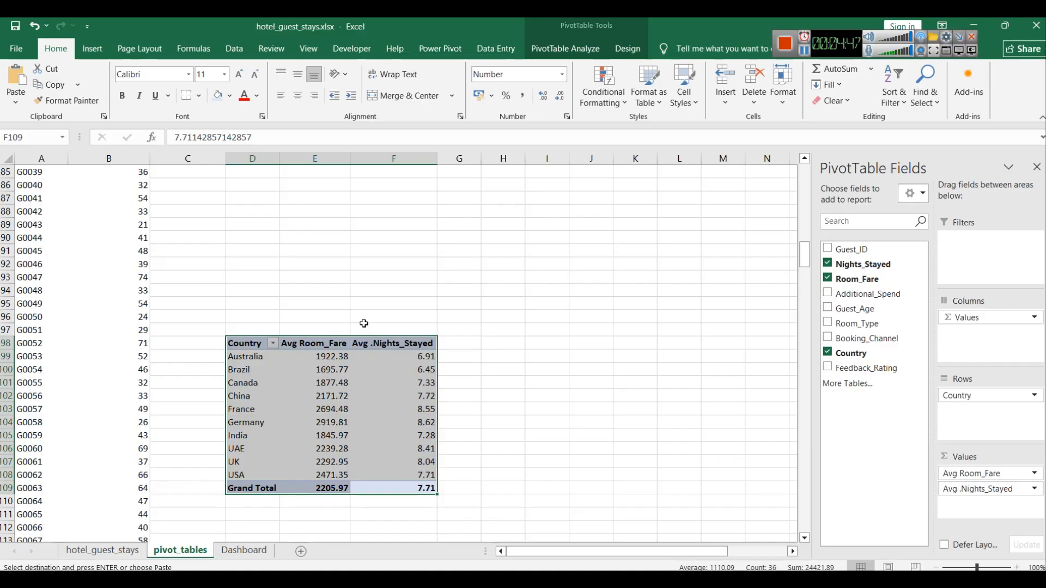
pyautogui.click(92, 48)
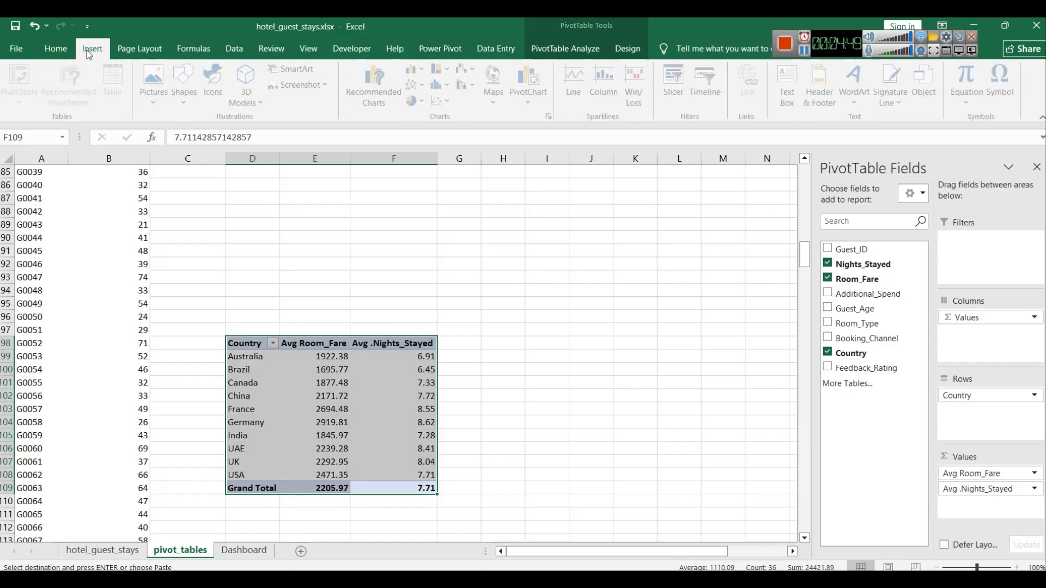
pyautogui.click(520, 103)
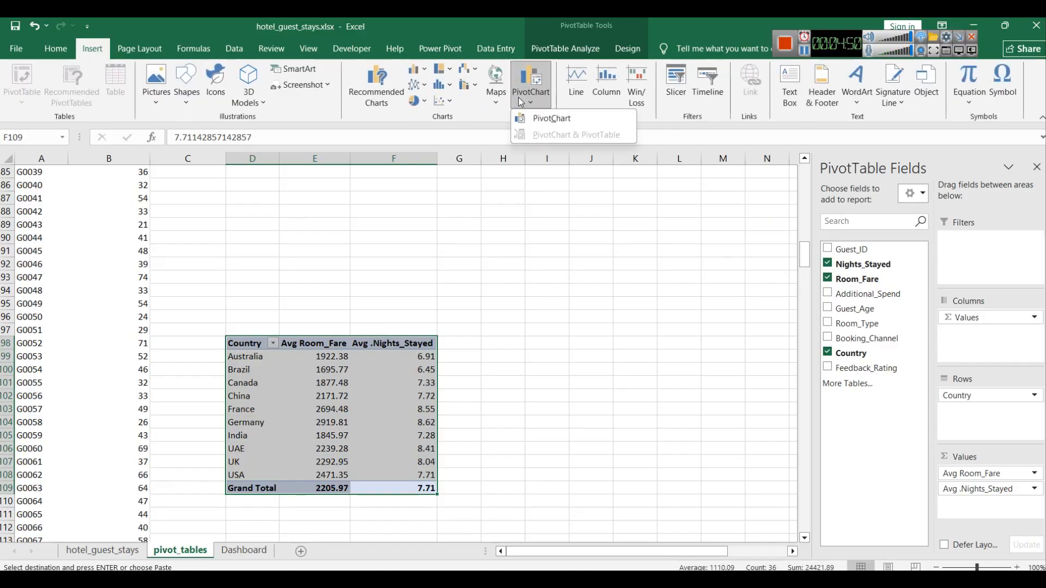
pyautogui.click(546, 118)
pyautogui.click(379, 411)
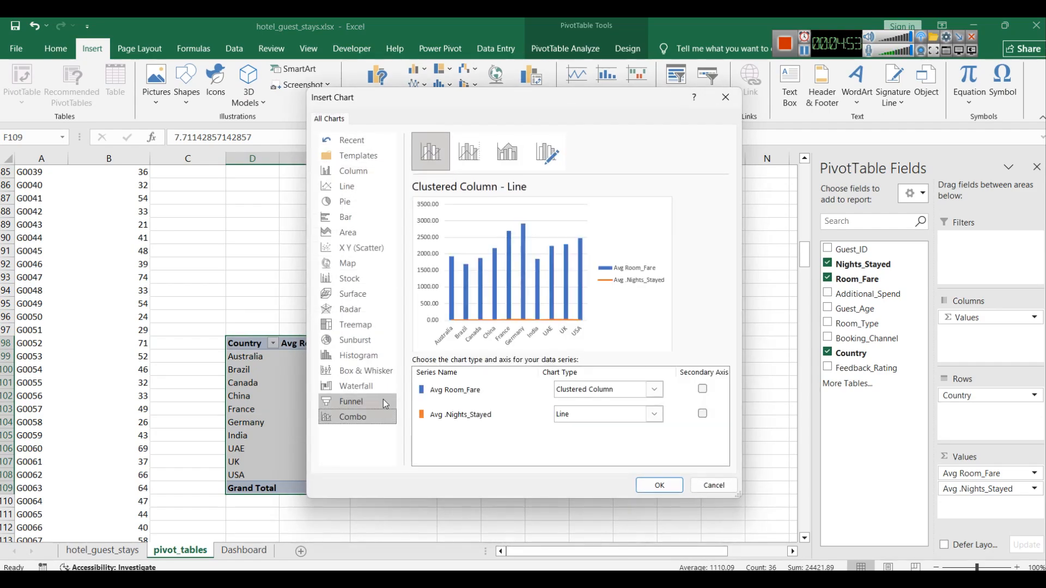
pyautogui.click(467, 155)
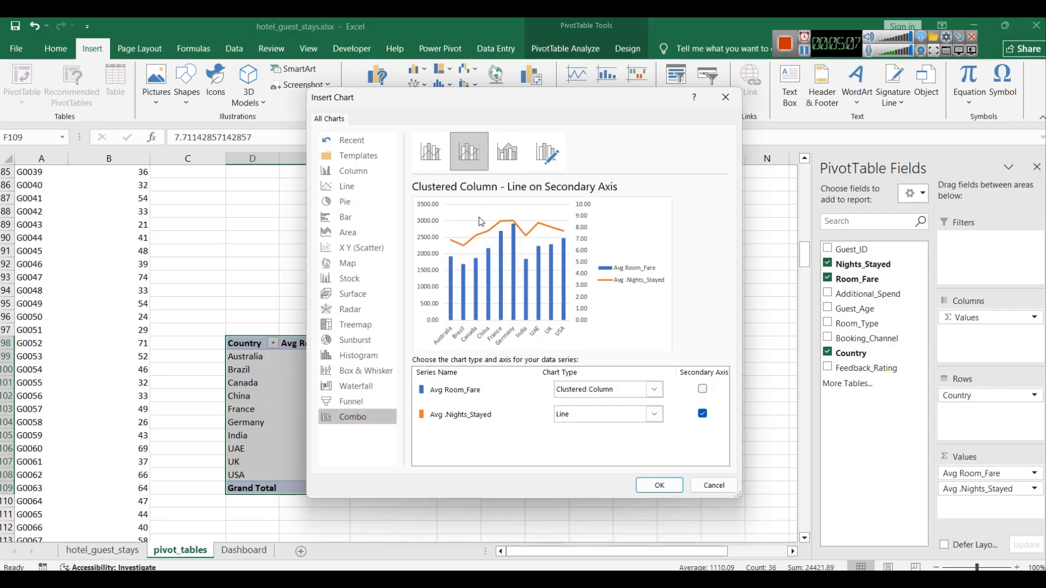
pyautogui.click(507, 154)
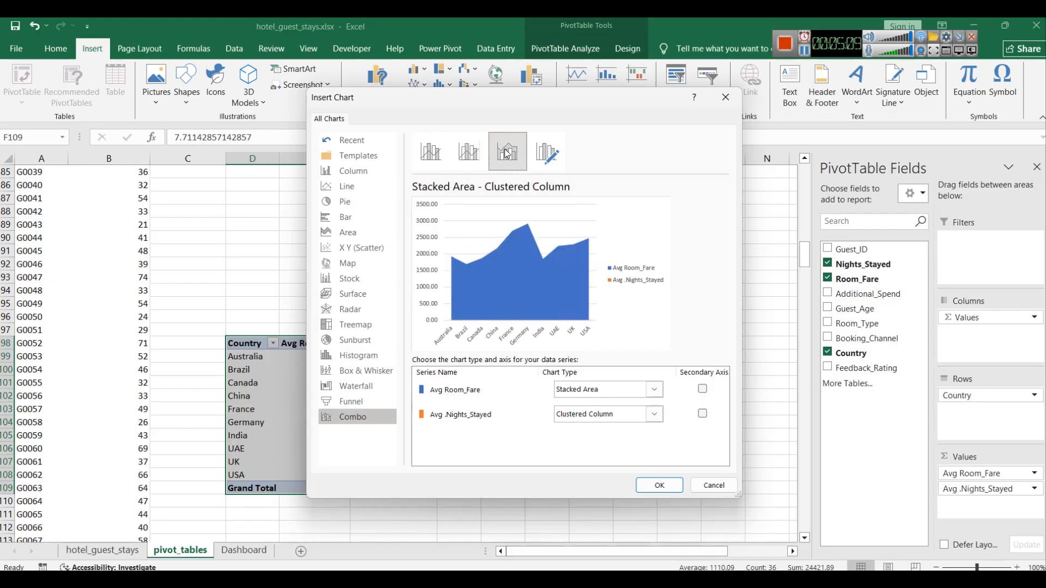
pyautogui.click(546, 153)
pyautogui.click(466, 155)
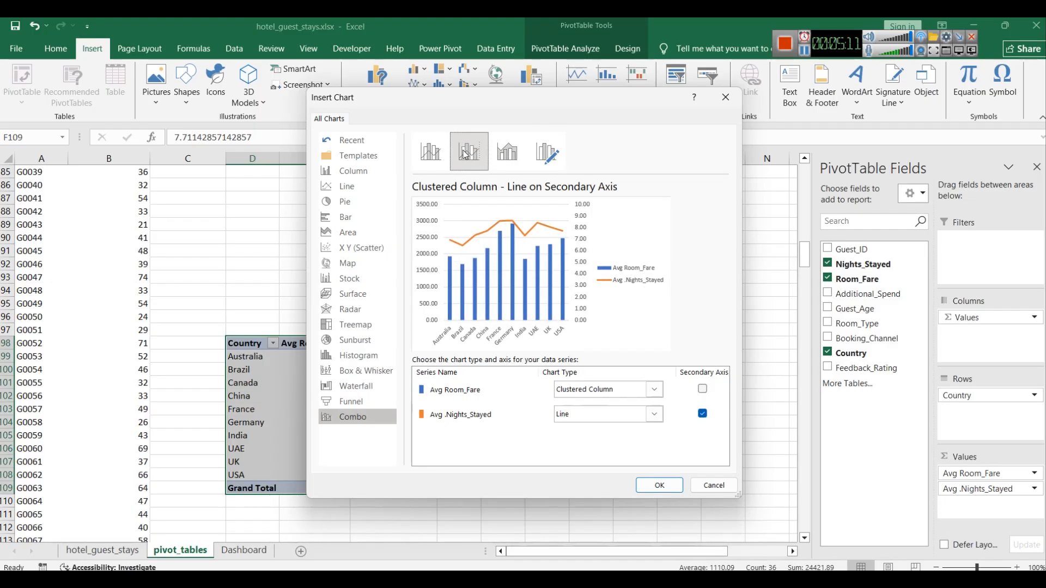
# Step: Set Avg Room_Fare to a stacked line and Avg .Nights_Stayed to clustered columns, then create the chart
pyautogui.click(652, 393)
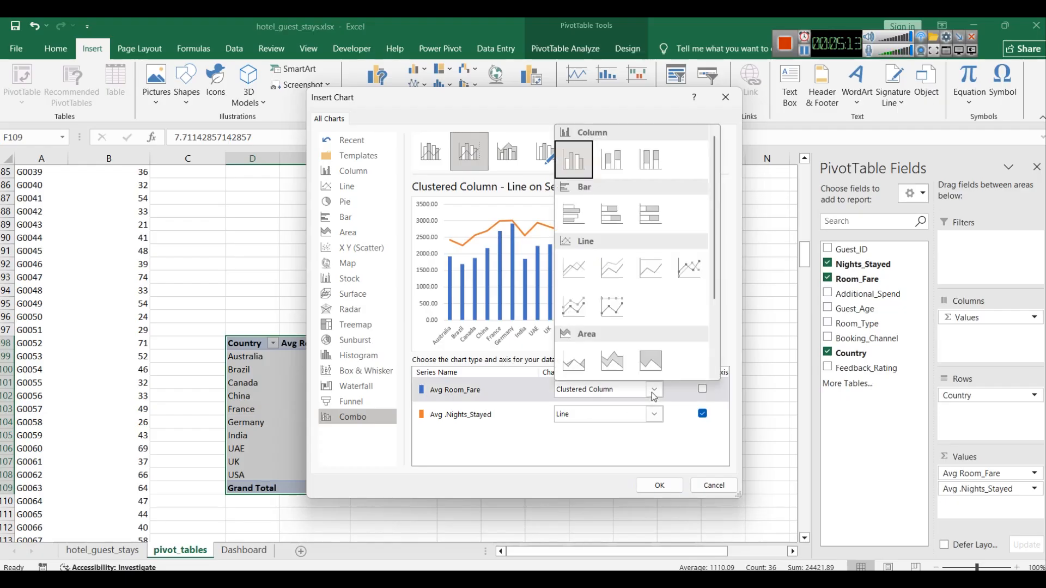
pyautogui.click(609, 278)
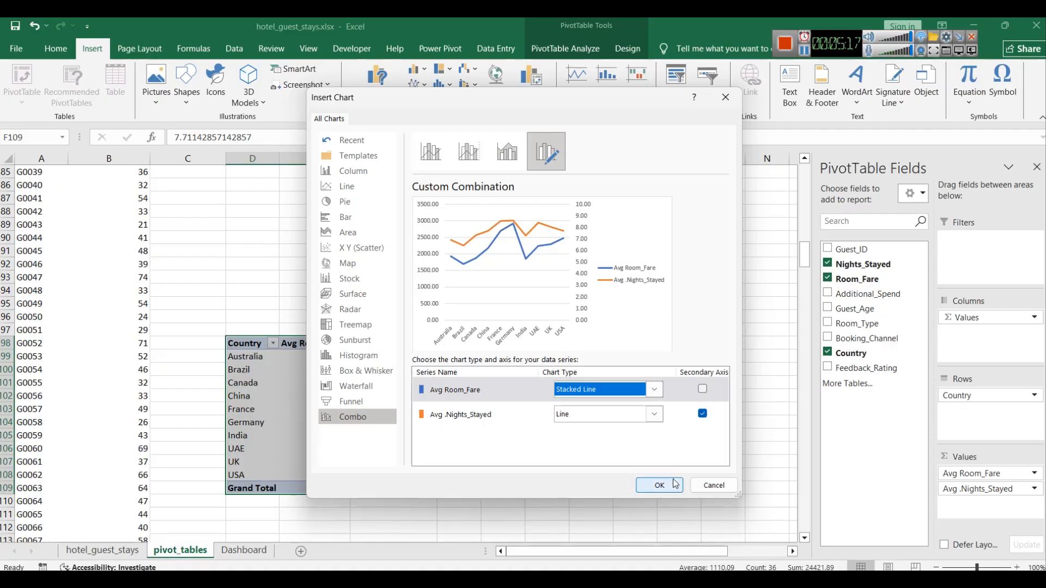
pyautogui.click(654, 414)
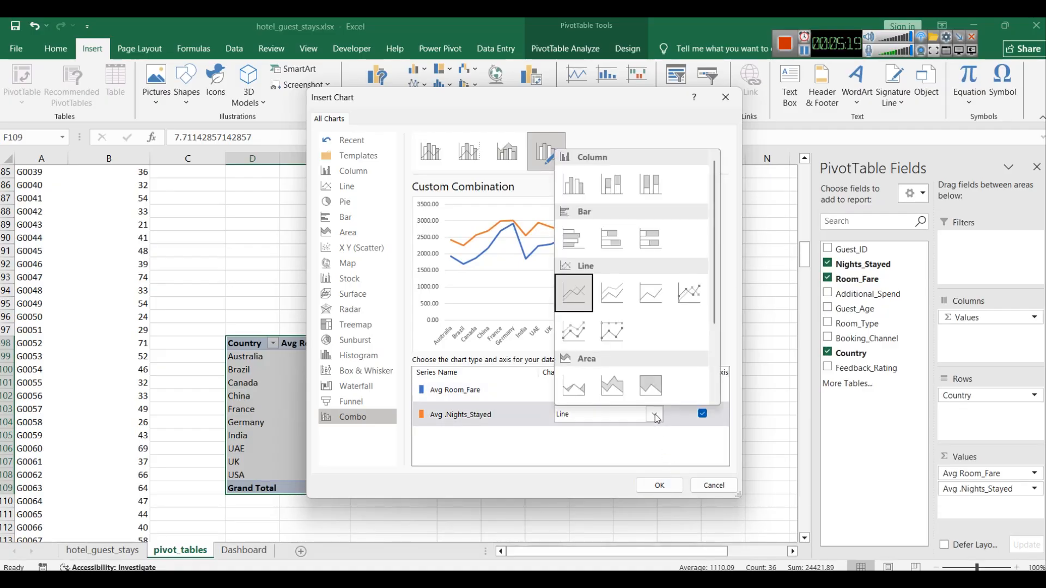
pyautogui.click(579, 190)
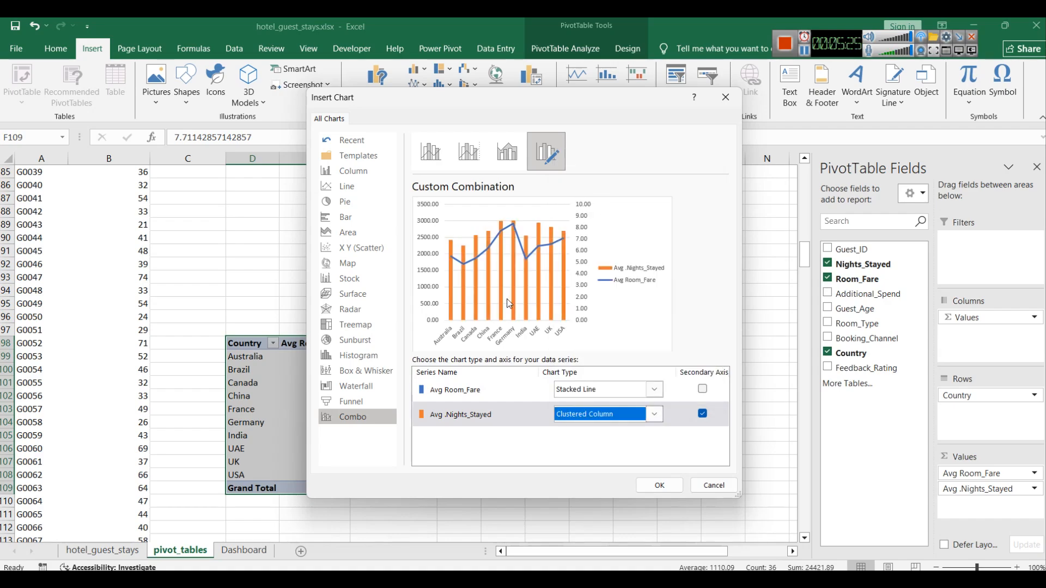
pyautogui.click(651, 484)
# Step: Move the combo chart beside the pivot table and apply a dark chart style
pyautogui.moveTo(509, 266); pyautogui.dragTo(688, 239)
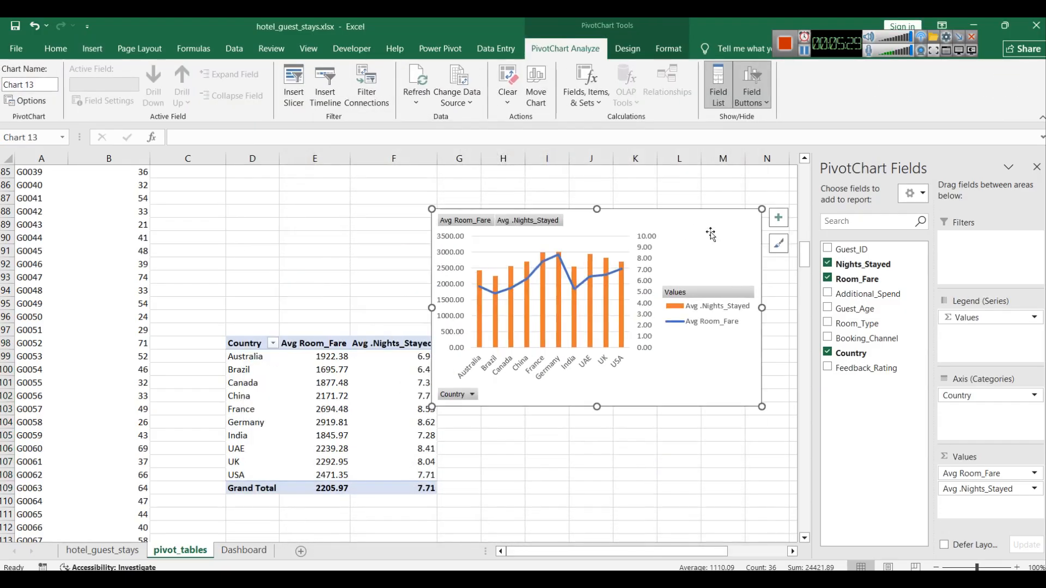
pyautogui.click(781, 246)
pyautogui.scroll(-5, 872, 371)
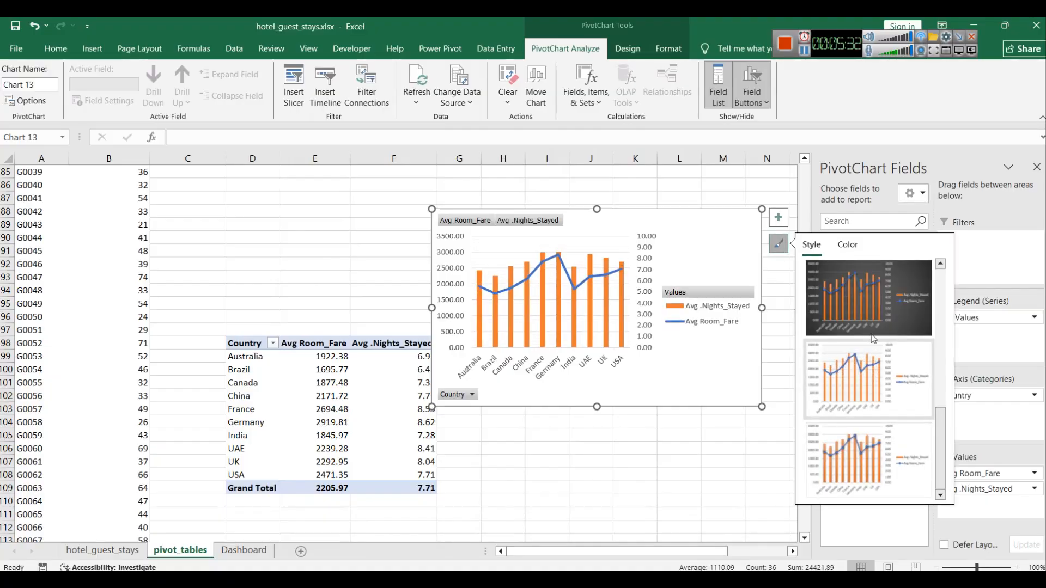
pyautogui.moveTo(681, 238); pyautogui.dragTo(653, 271)
pyautogui.rightClick(658, 273)
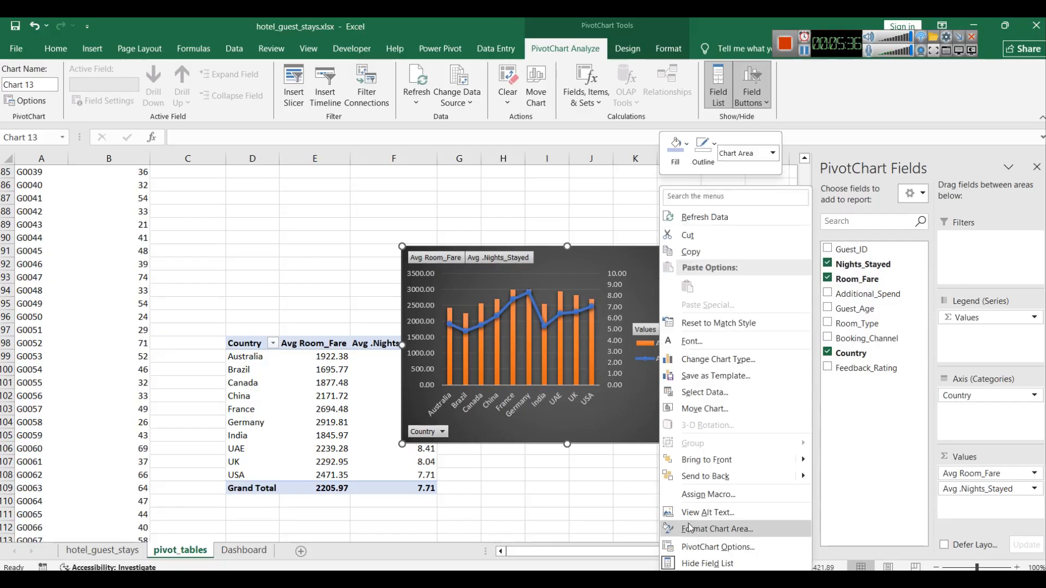
pyautogui.click(748, 551)
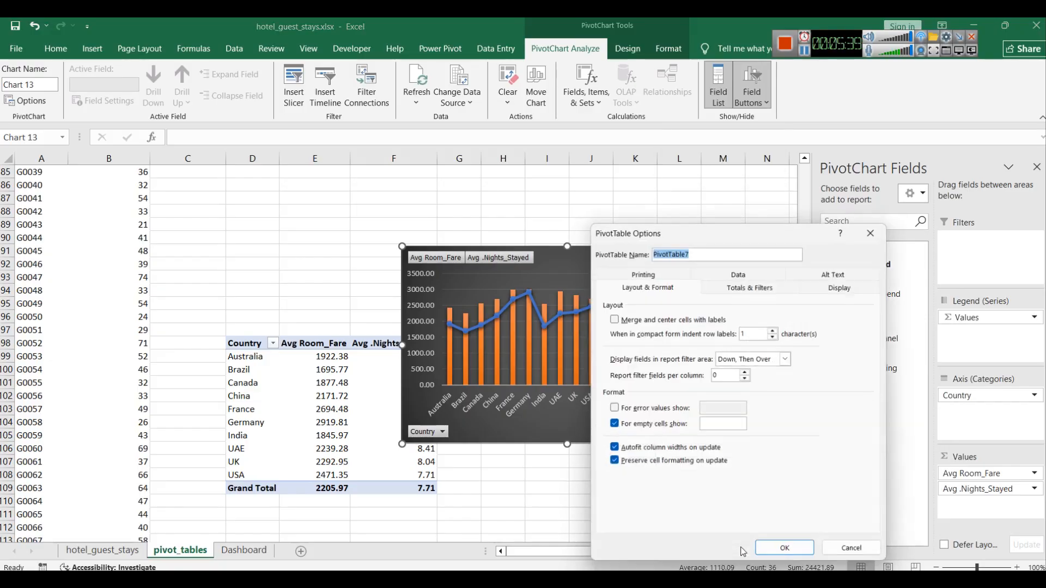
pyautogui.click(863, 555)
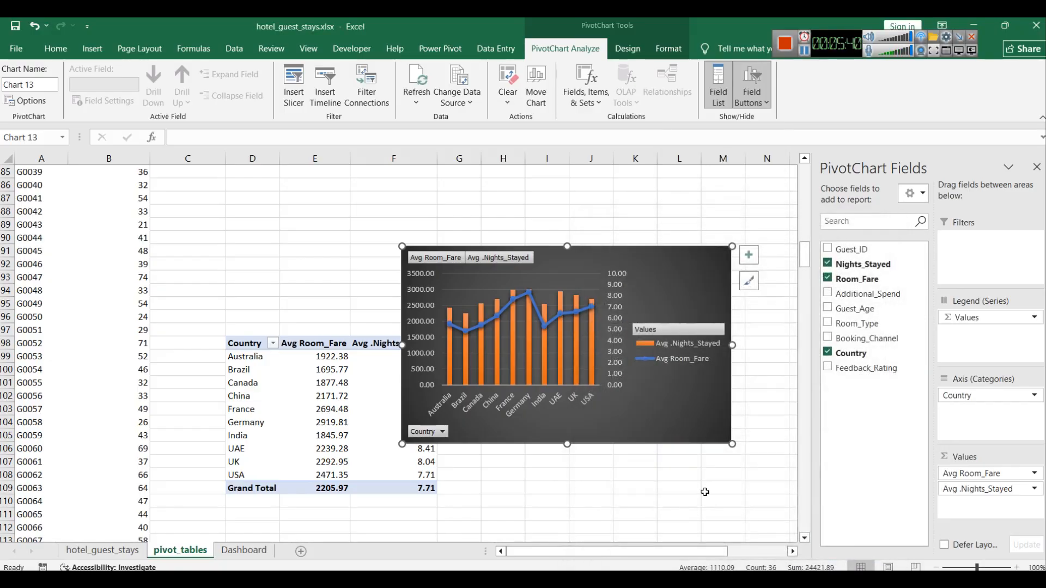
pyautogui.rightClick(658, 416)
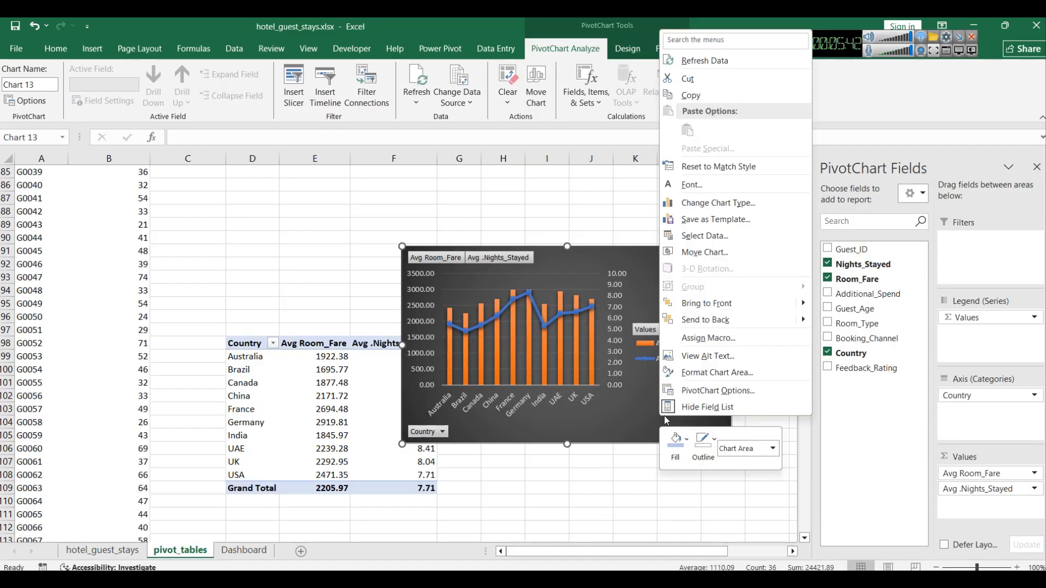
pyautogui.click(703, 383)
pyautogui.scroll(-5, 953, 409)
pyautogui.click(925, 539)
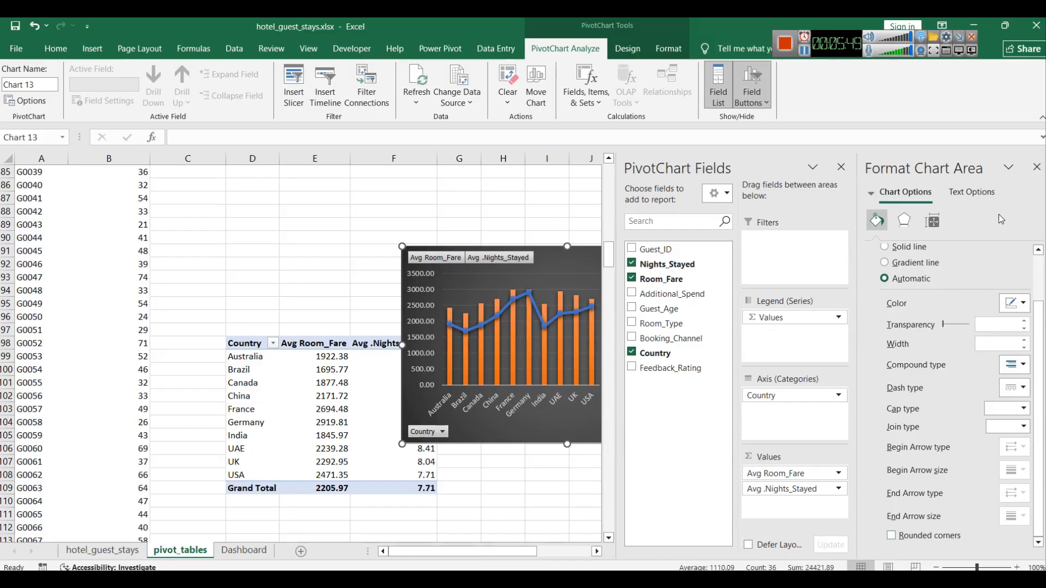
pyautogui.click(1037, 167)
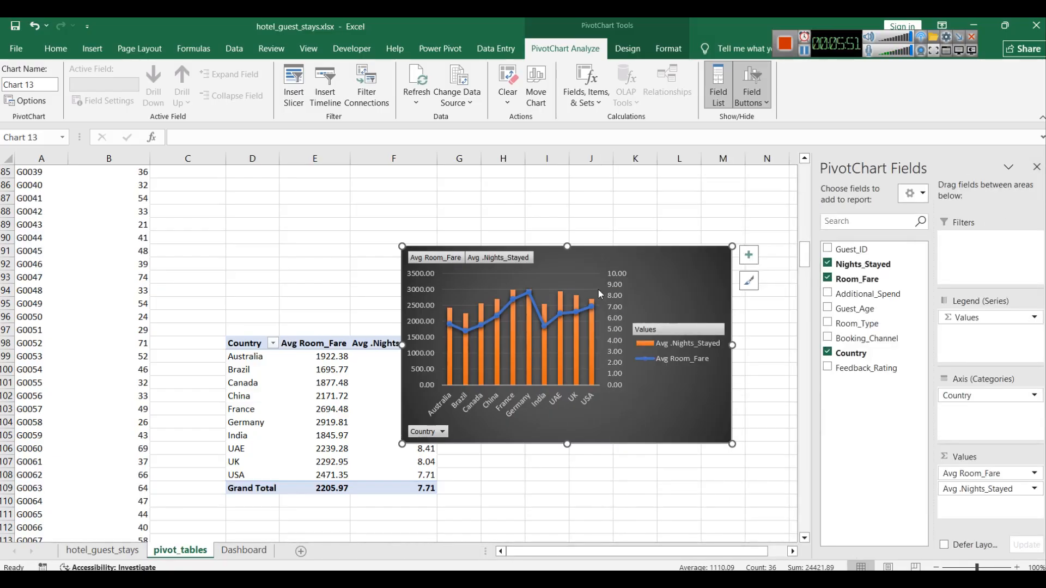
# Step: Fill the combo chart's area with Blue, Accent 1, Darker 25%
pyautogui.rightClick(653, 282)
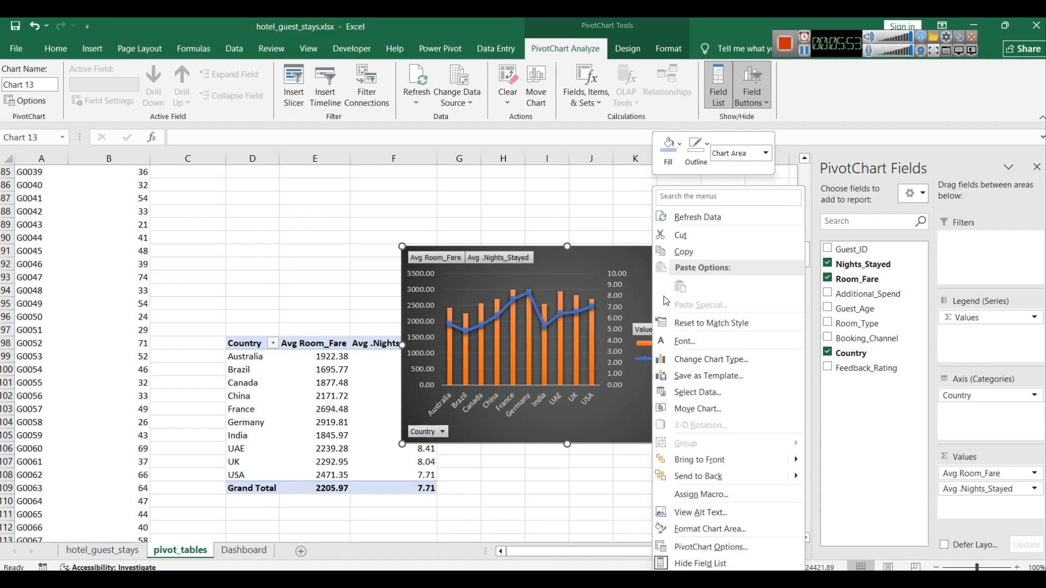
pyautogui.click(665, 144)
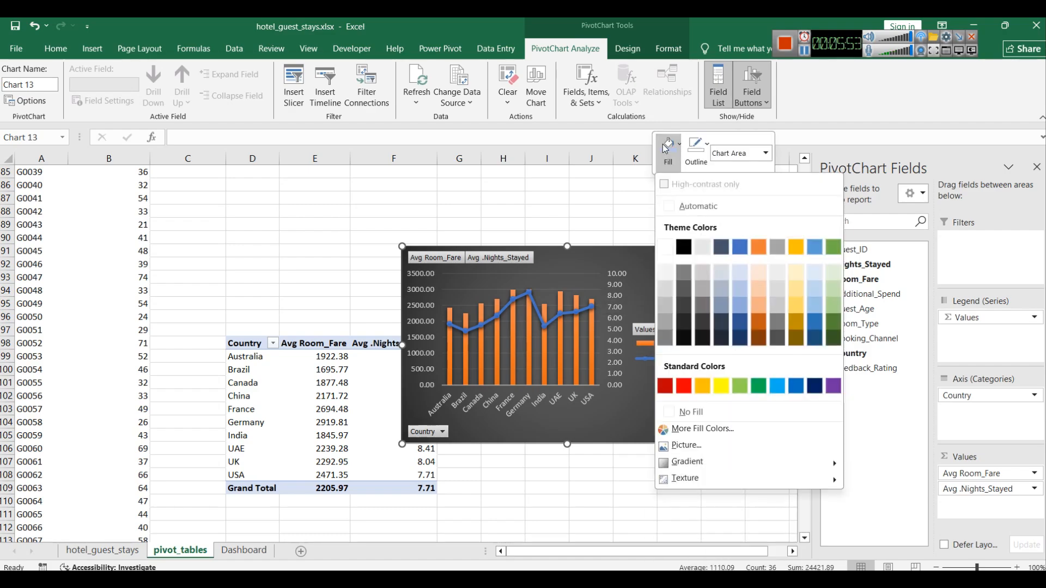
pyautogui.click(747, 322)
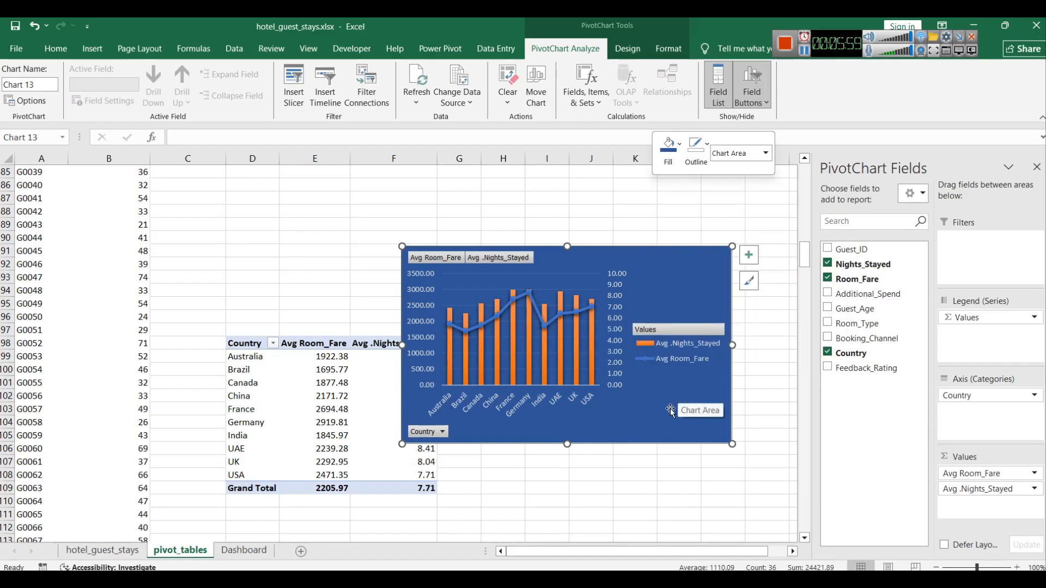
# Step: Recolour the Avg .Nights_Stayed columns with a light theme fill colour
pyautogui.click(561, 346)
pyautogui.rightClick(560, 345)
pyautogui.click(575, 306)
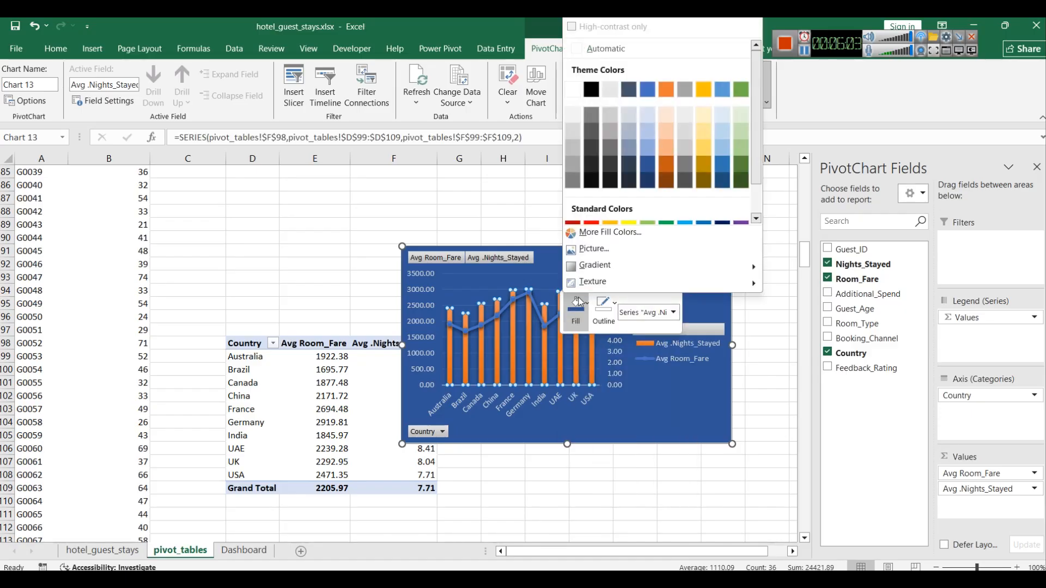
pyautogui.click(645, 133)
pyautogui.click(657, 439)
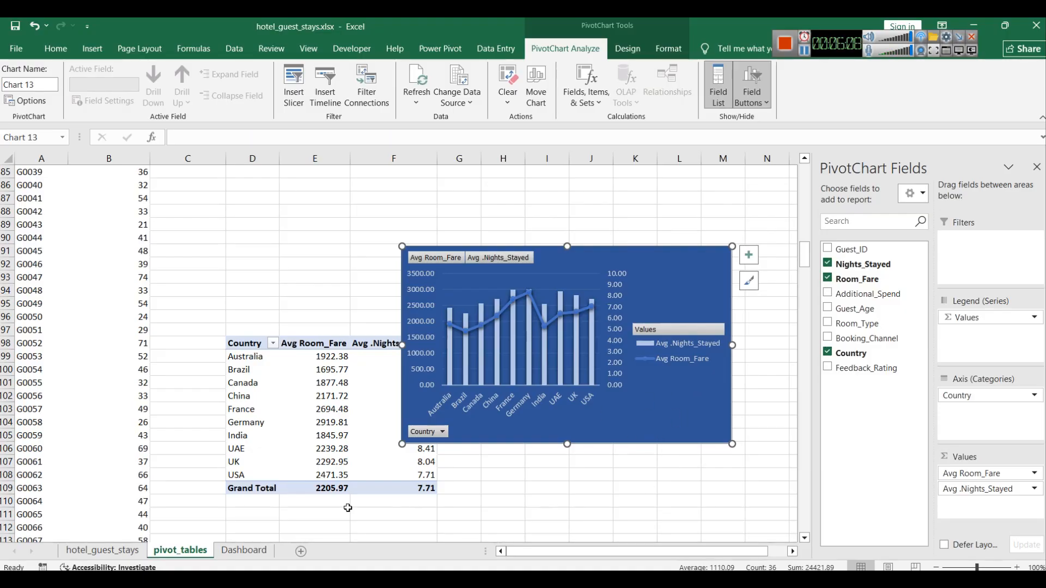
# Step: Paste the combo chart onto the Dashboard sheet and size it below the room type pie chart
pyautogui.click(250, 551)
pyautogui.hotkey('ctrl', 'v')
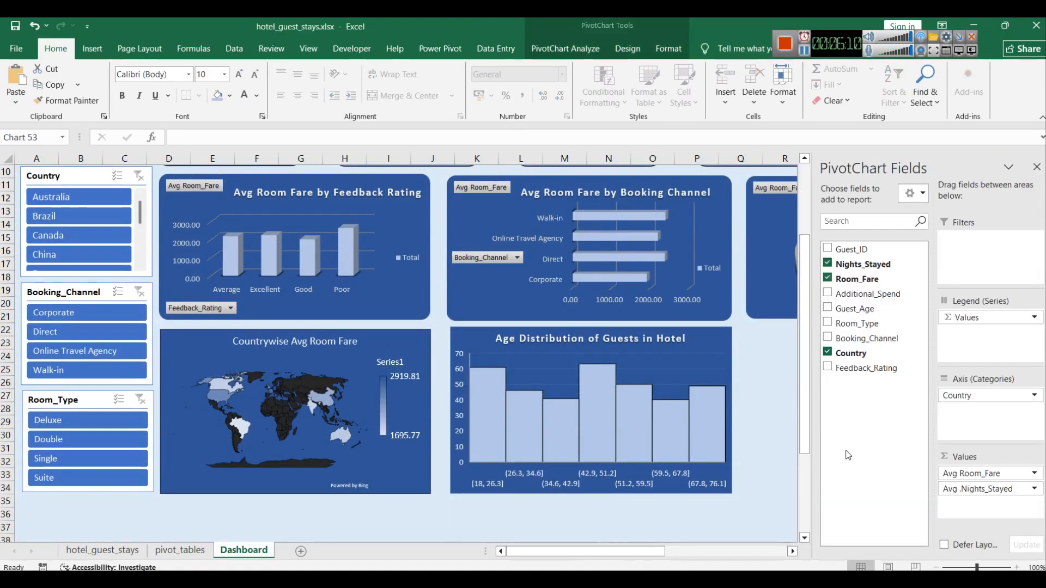
pyautogui.click(753, 451)
pyautogui.click(946, 463)
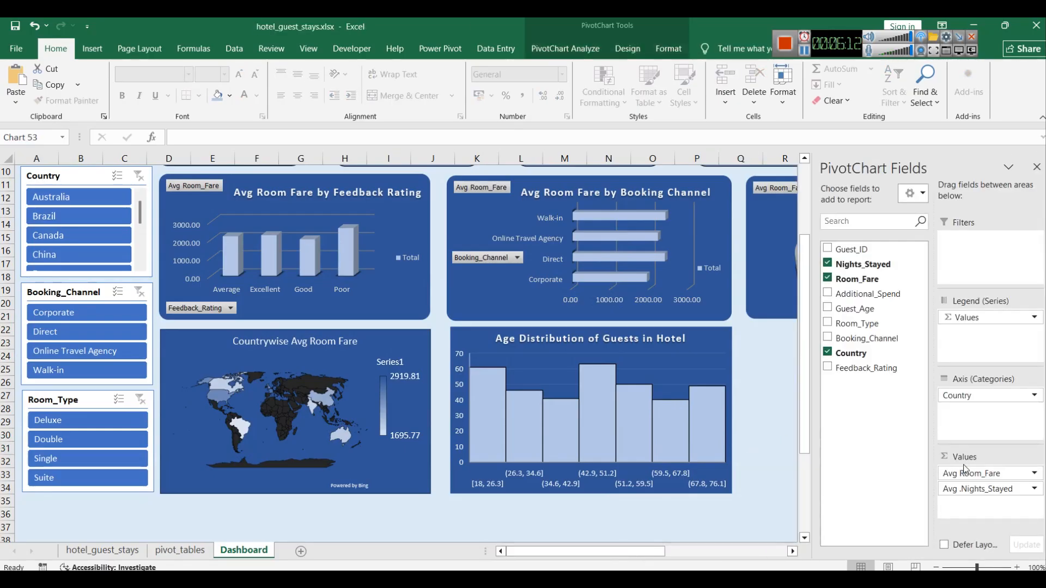
pyautogui.click(1036, 167)
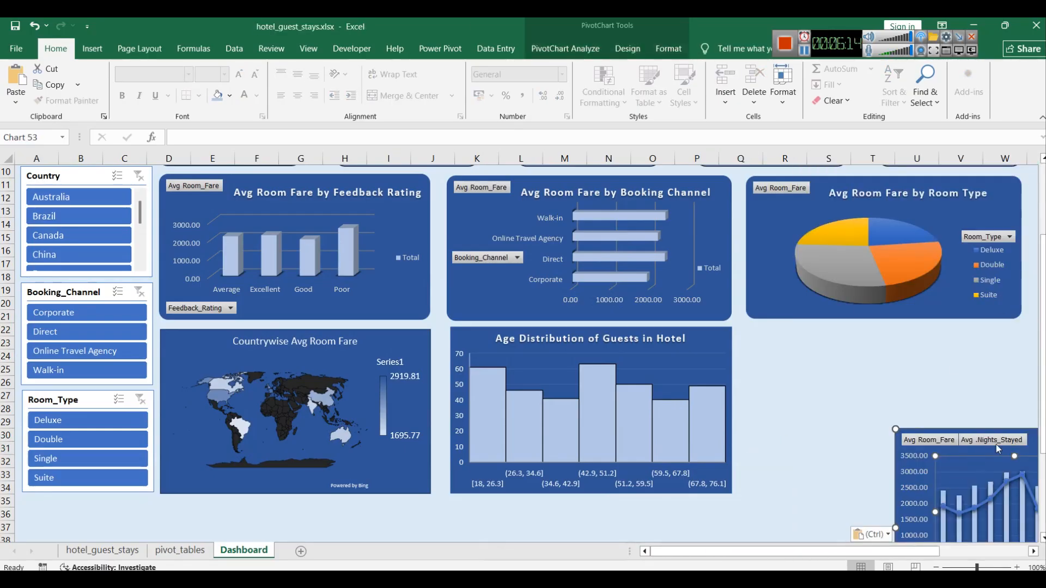
pyautogui.moveTo(1034, 450); pyautogui.dragTo(885, 345)
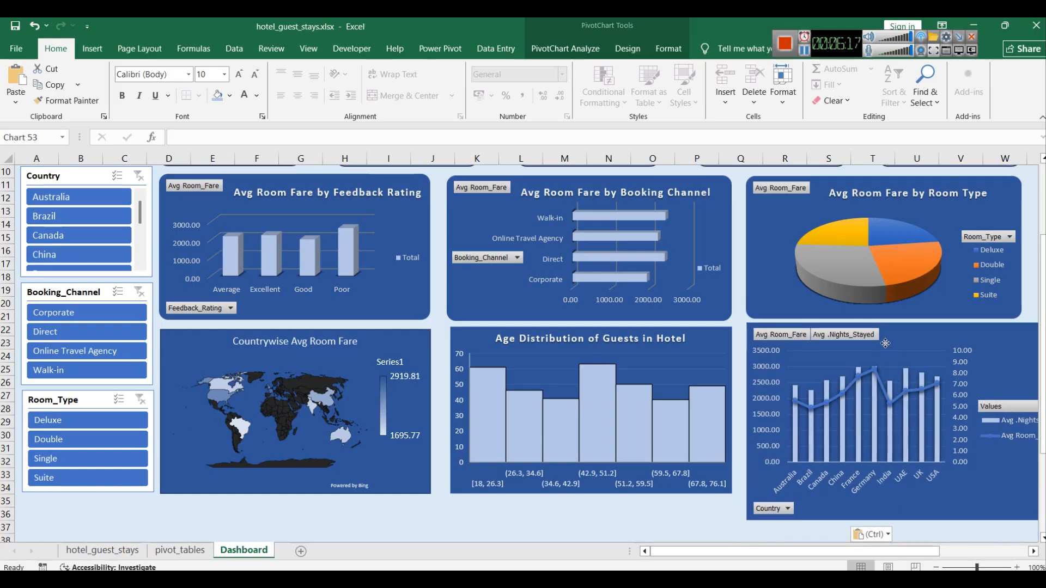
pyautogui.scroll(-2, 836, 480)
pyautogui.moveTo(756, 401); pyautogui.dragTo(712, 388)
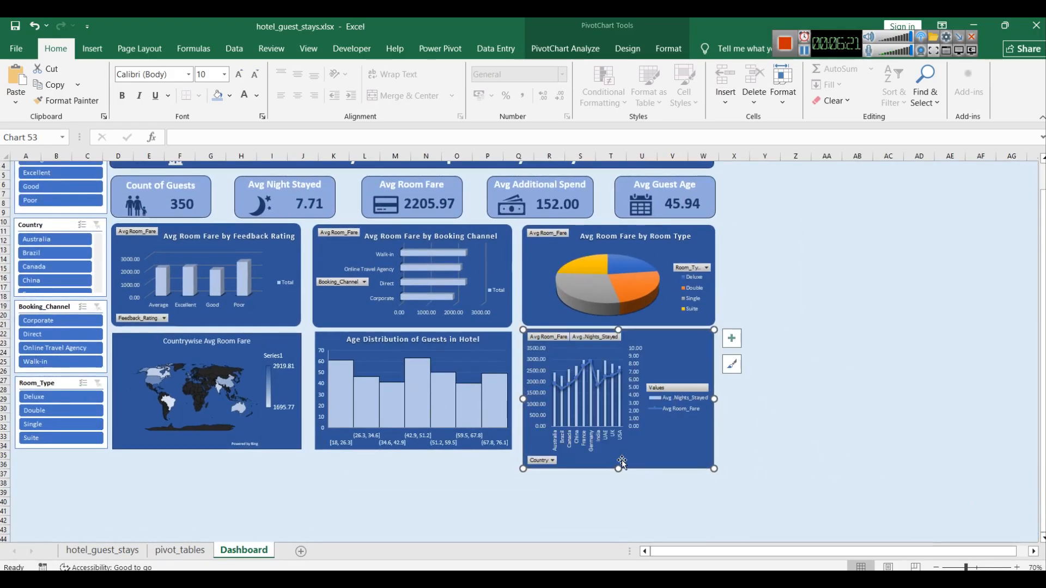
pyautogui.moveTo(619, 469); pyautogui.dragTo(618, 451)
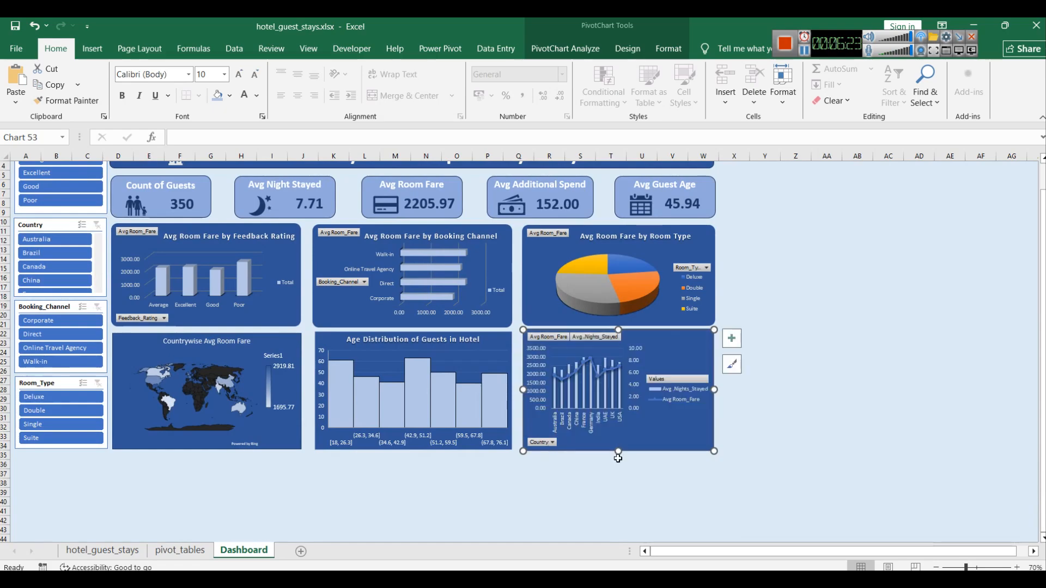
pyautogui.click(611, 482)
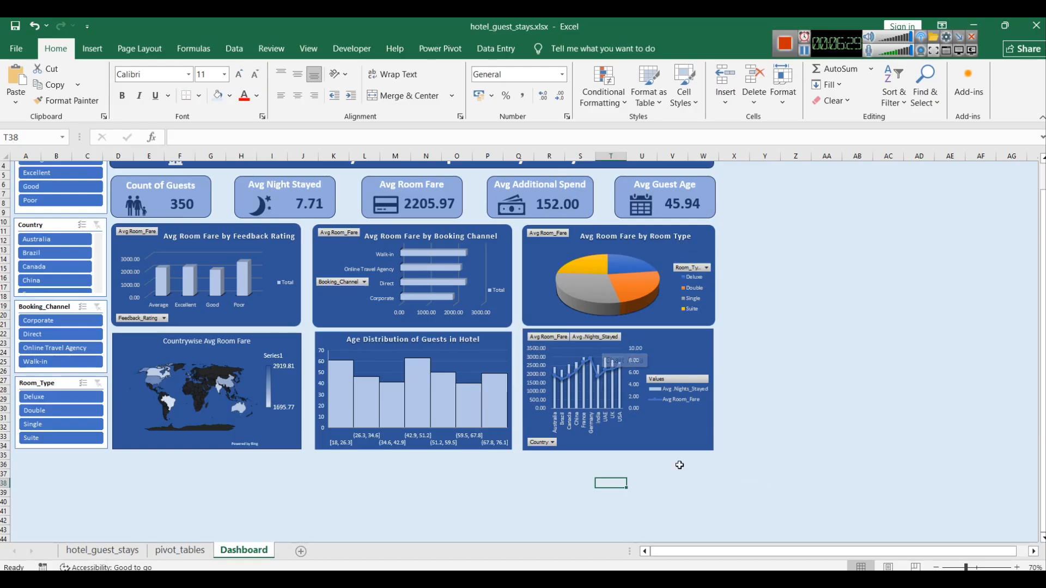
# Step: Narrow the combo chart's legend and widen its plot area
pyautogui.click(671, 375)
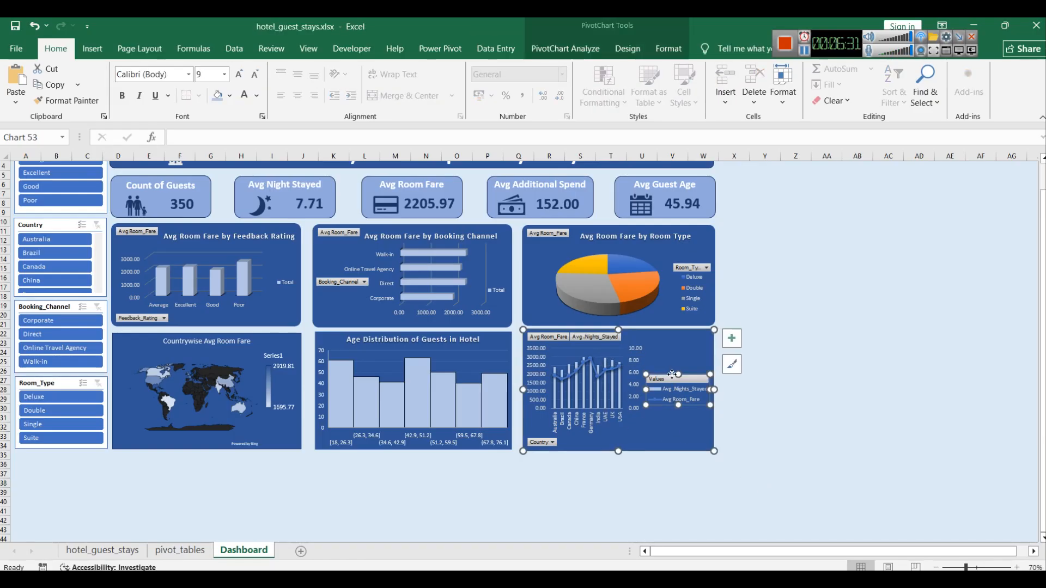
pyautogui.moveTo(646, 390)
pyautogui.mouseDown()
pyautogui.moveTo(659, 390)
pyautogui.moveTo(683, 431)
pyautogui.moveTo(672, 408)
pyautogui.mouseUp()
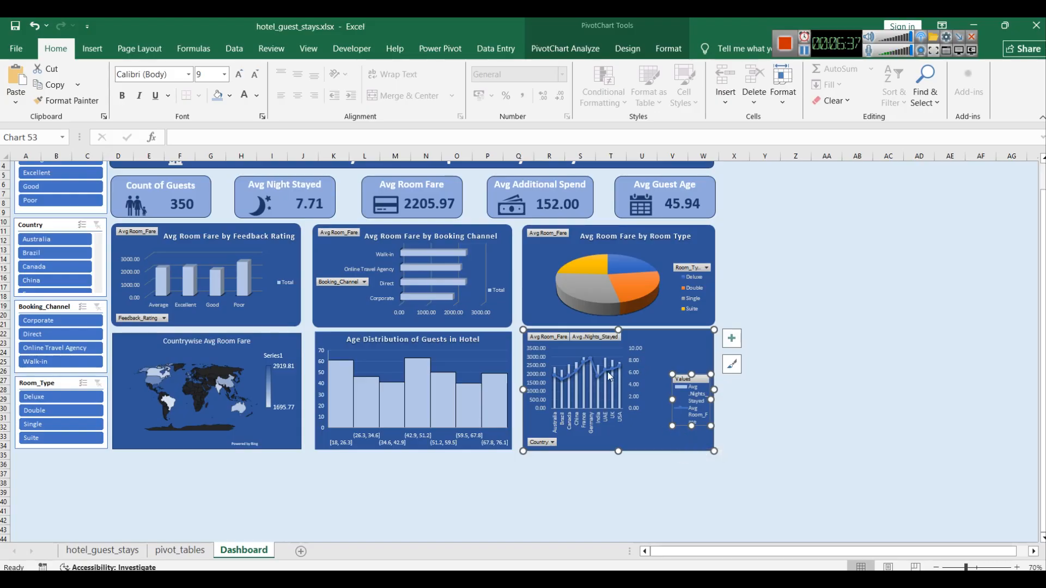
pyautogui.click(643, 420)
pyautogui.click(621, 382)
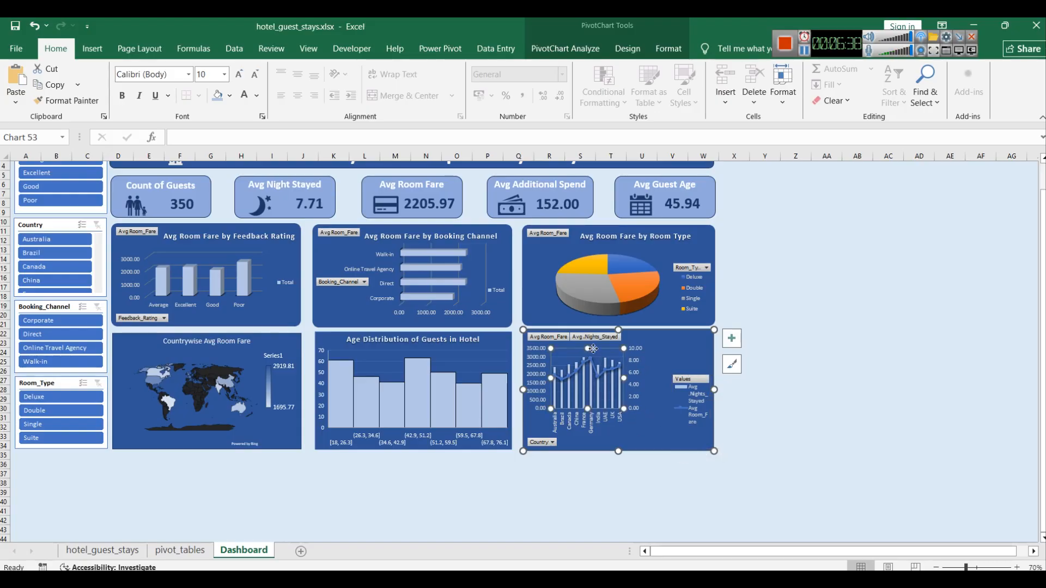
pyautogui.moveTo(621, 380); pyautogui.dragTo(652, 379)
pyautogui.click(661, 434)
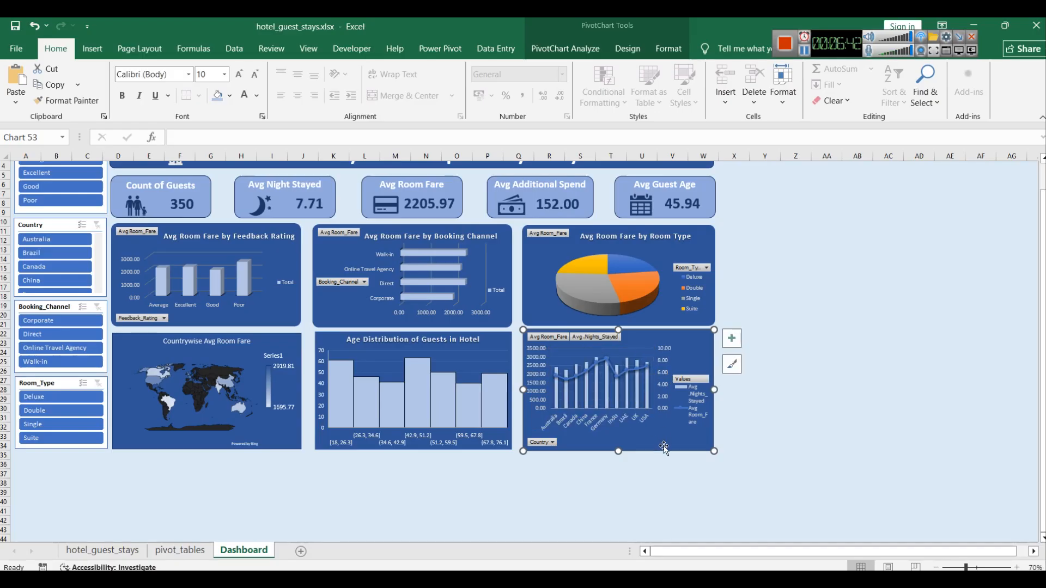
# Step: Set the dashboard sheet's zoom to 100%
pyautogui.click(782, 458)
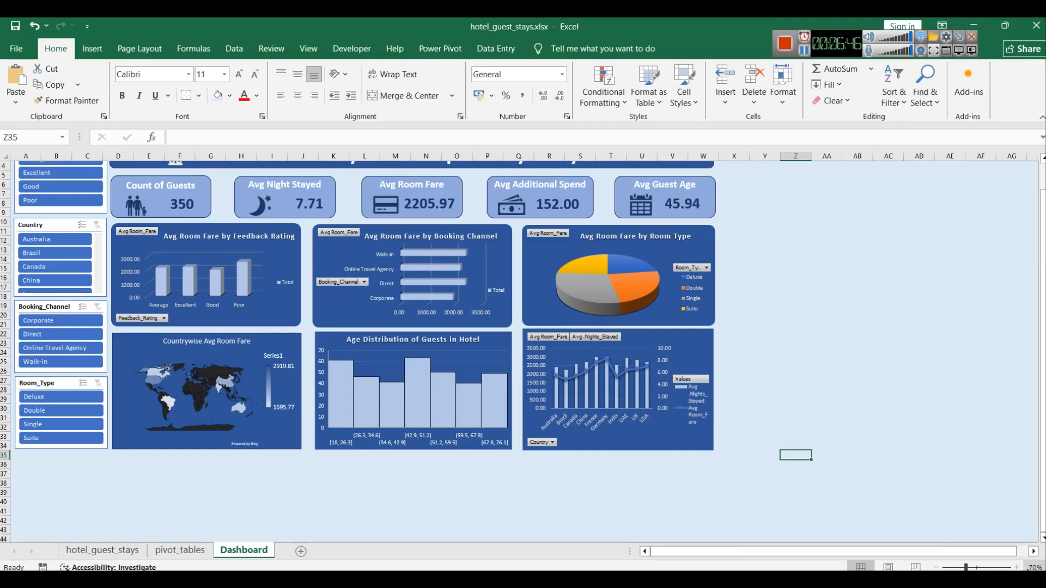
pyautogui.click(1034, 568)
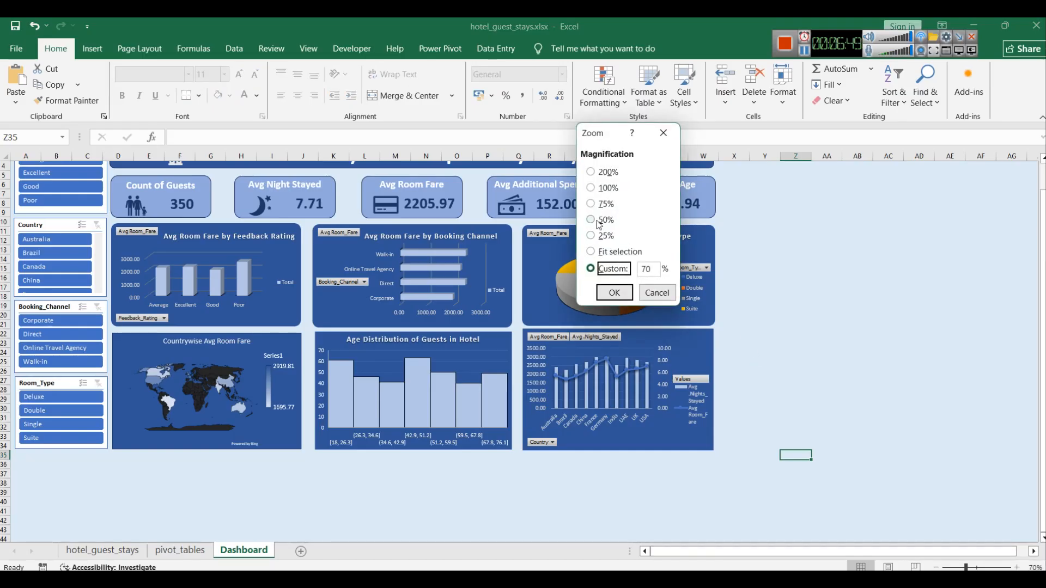
pyautogui.click(591, 188)
pyautogui.click(614, 293)
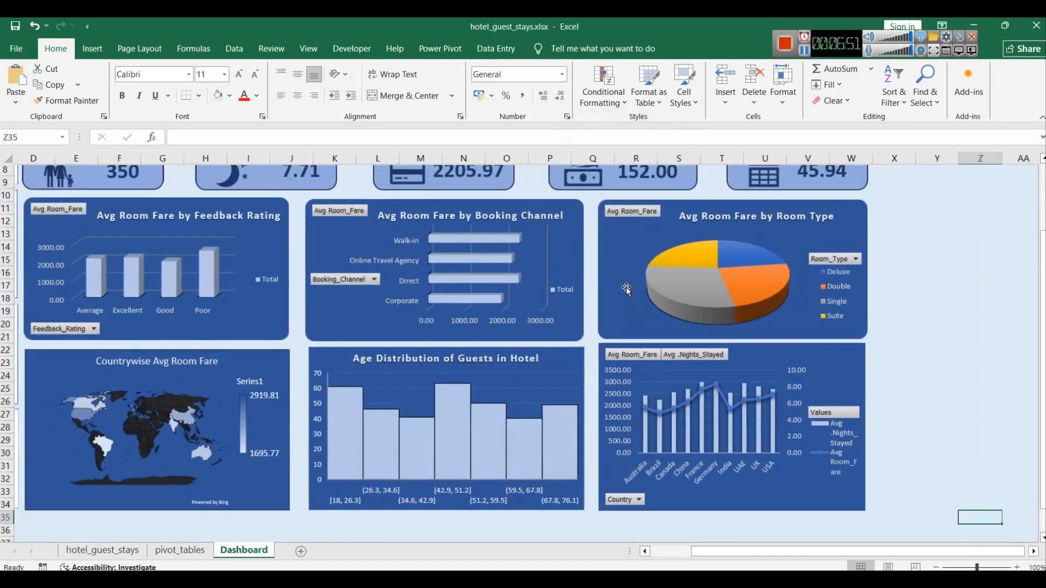
# Step: Review the whole dashboard layout at full size
pyautogui.click(971, 368)
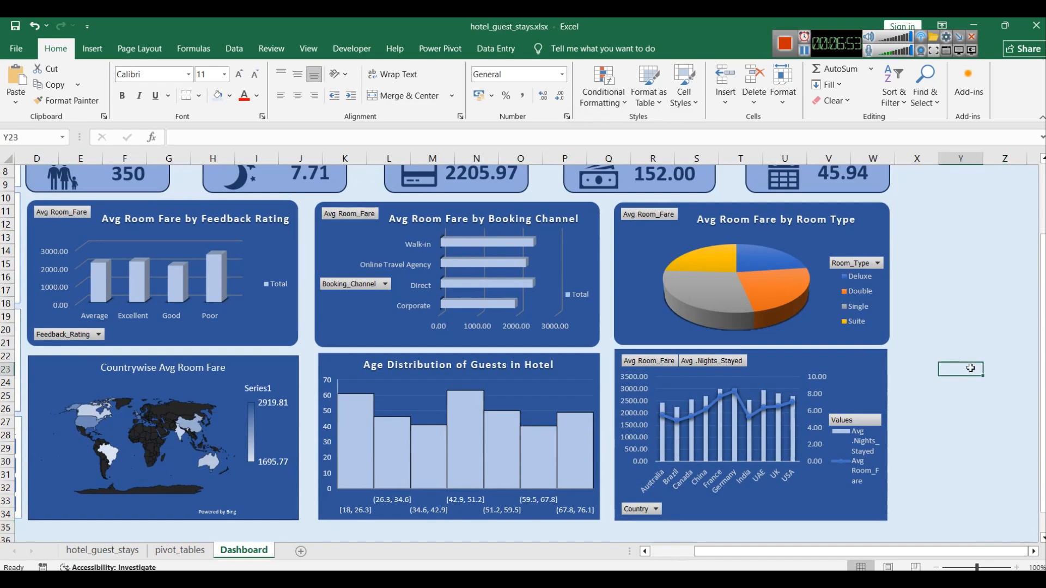
pyautogui.scroll(3, 941, 462)
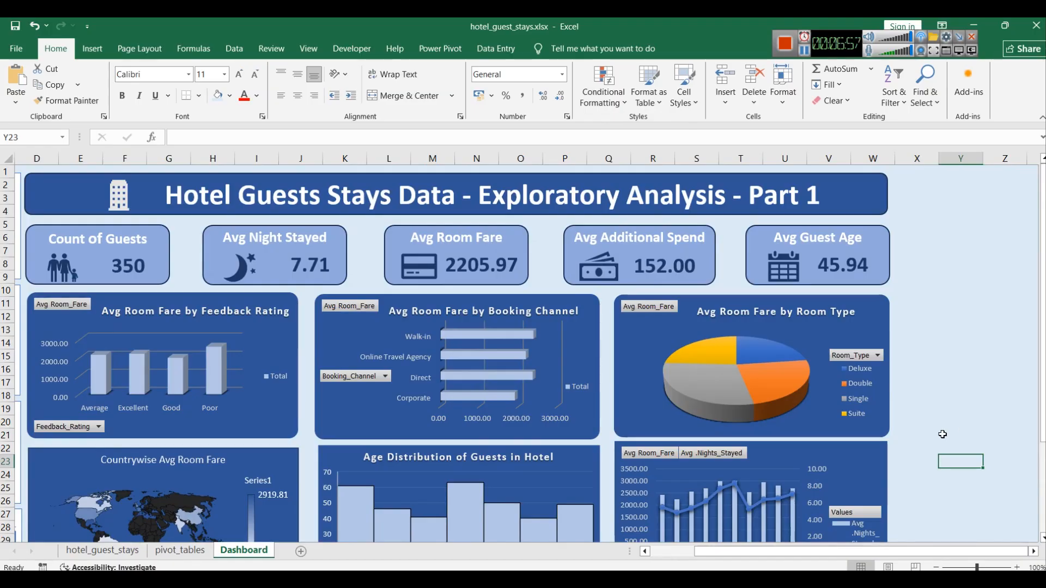
pyautogui.moveTo(922, 556); pyautogui.dragTo(877, 556)
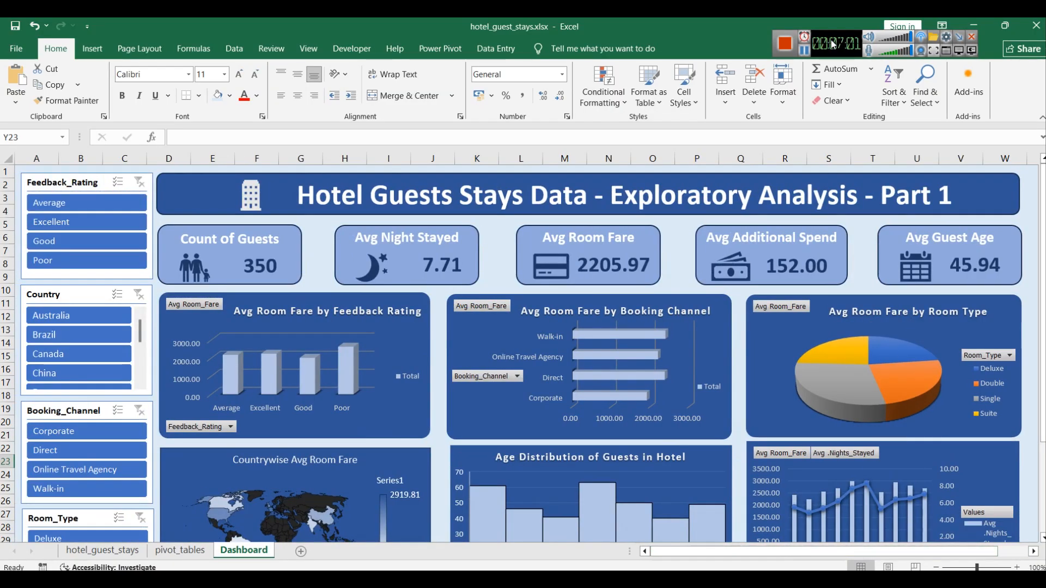
pyautogui.moveTo(832, 36); pyautogui.dragTo(754, 36)
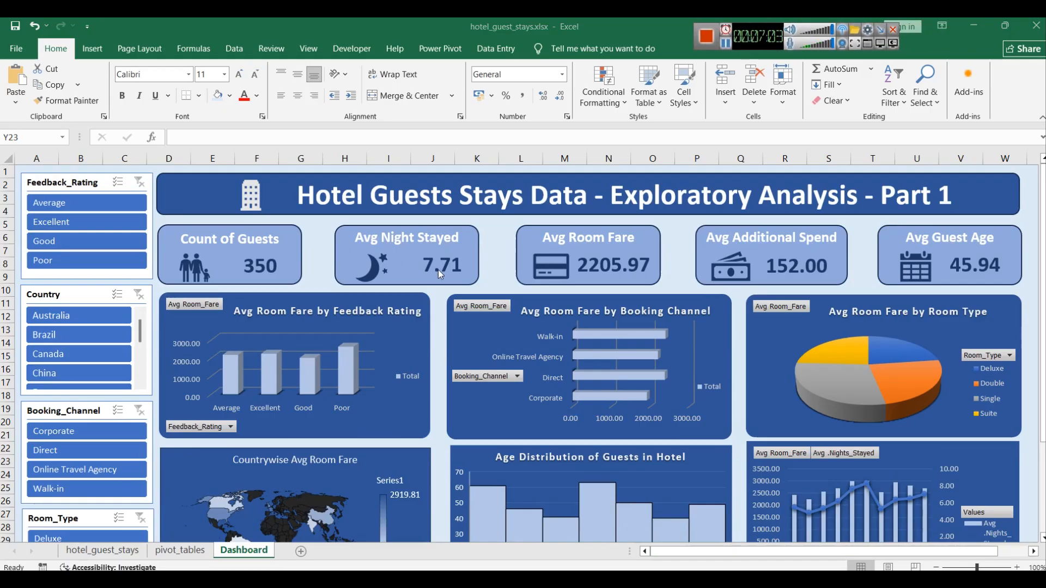
pyautogui.scroll(-3, 557, 338)
pyautogui.scroll(1, 615, 363)
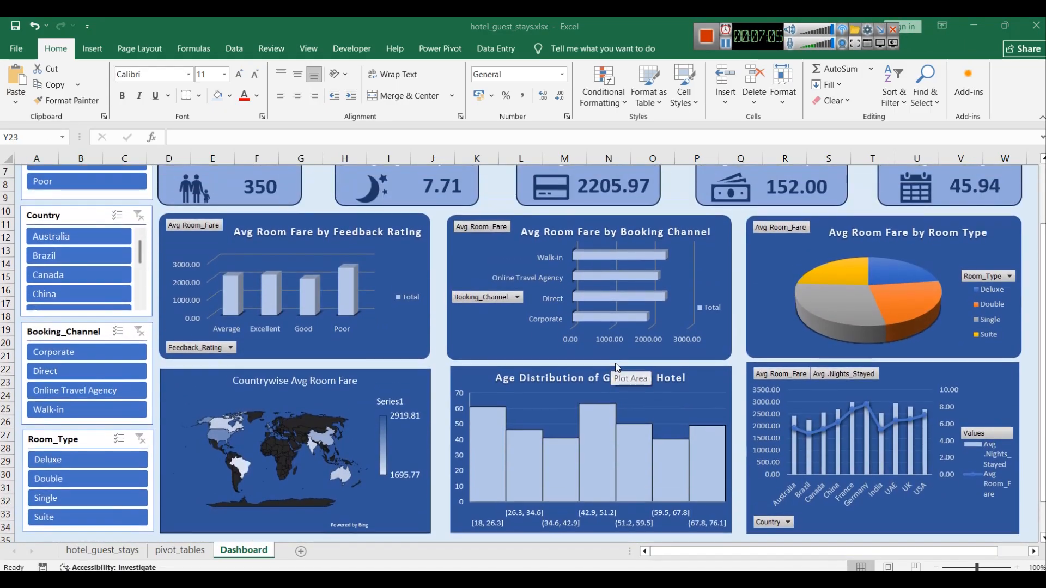
pyautogui.scroll(2, 615, 363)
pyautogui.scroll(-5, 610, 361)
pyautogui.scroll(5, 605, 363)
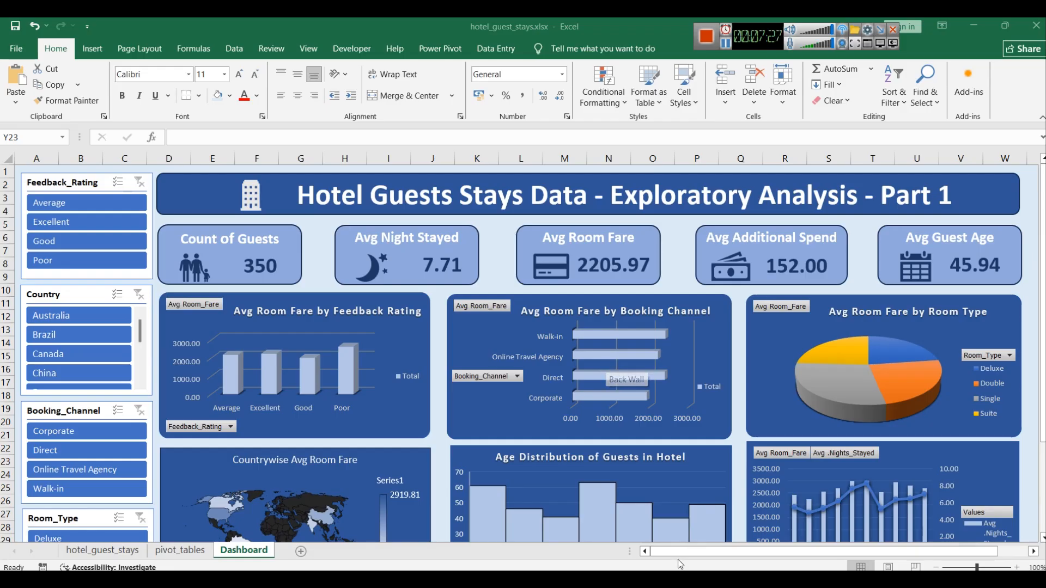
# Step: Nudge the combo chart slightly downward to line up with the neighbouring histogram chart
pyautogui.click(900, 451)
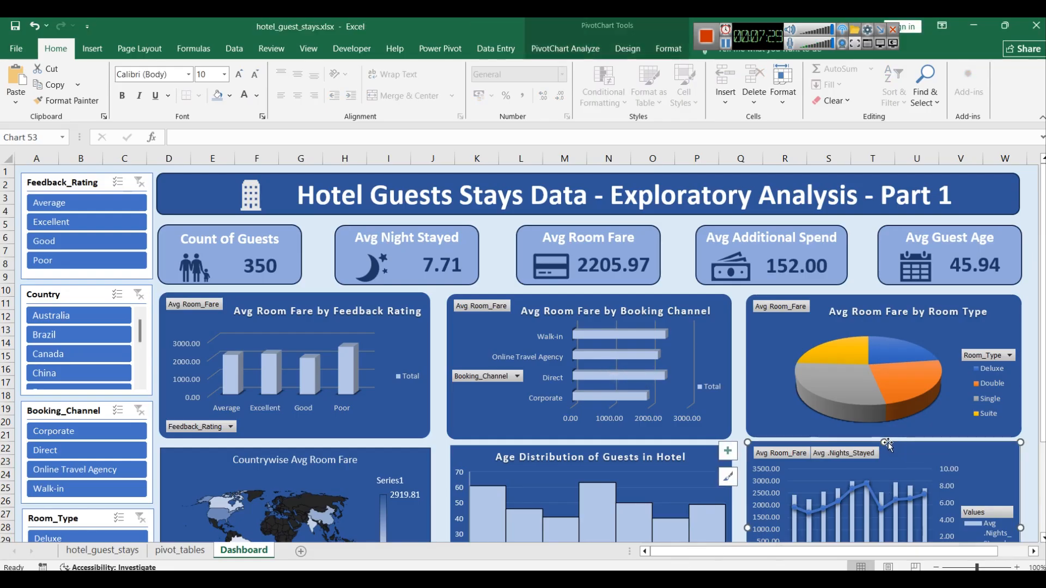
pyautogui.moveTo(885, 443); pyautogui.dragTo(887, 444)
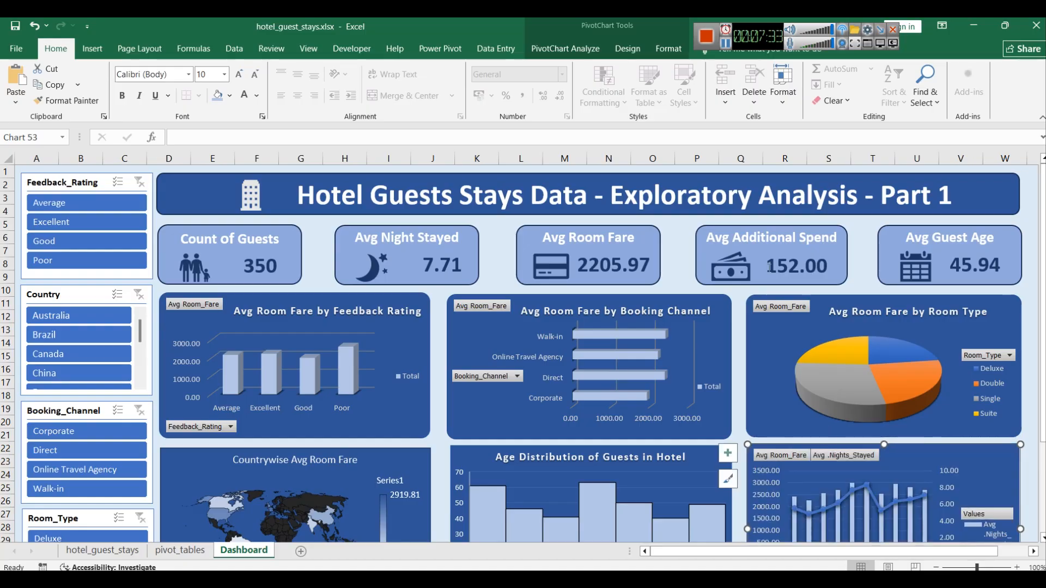